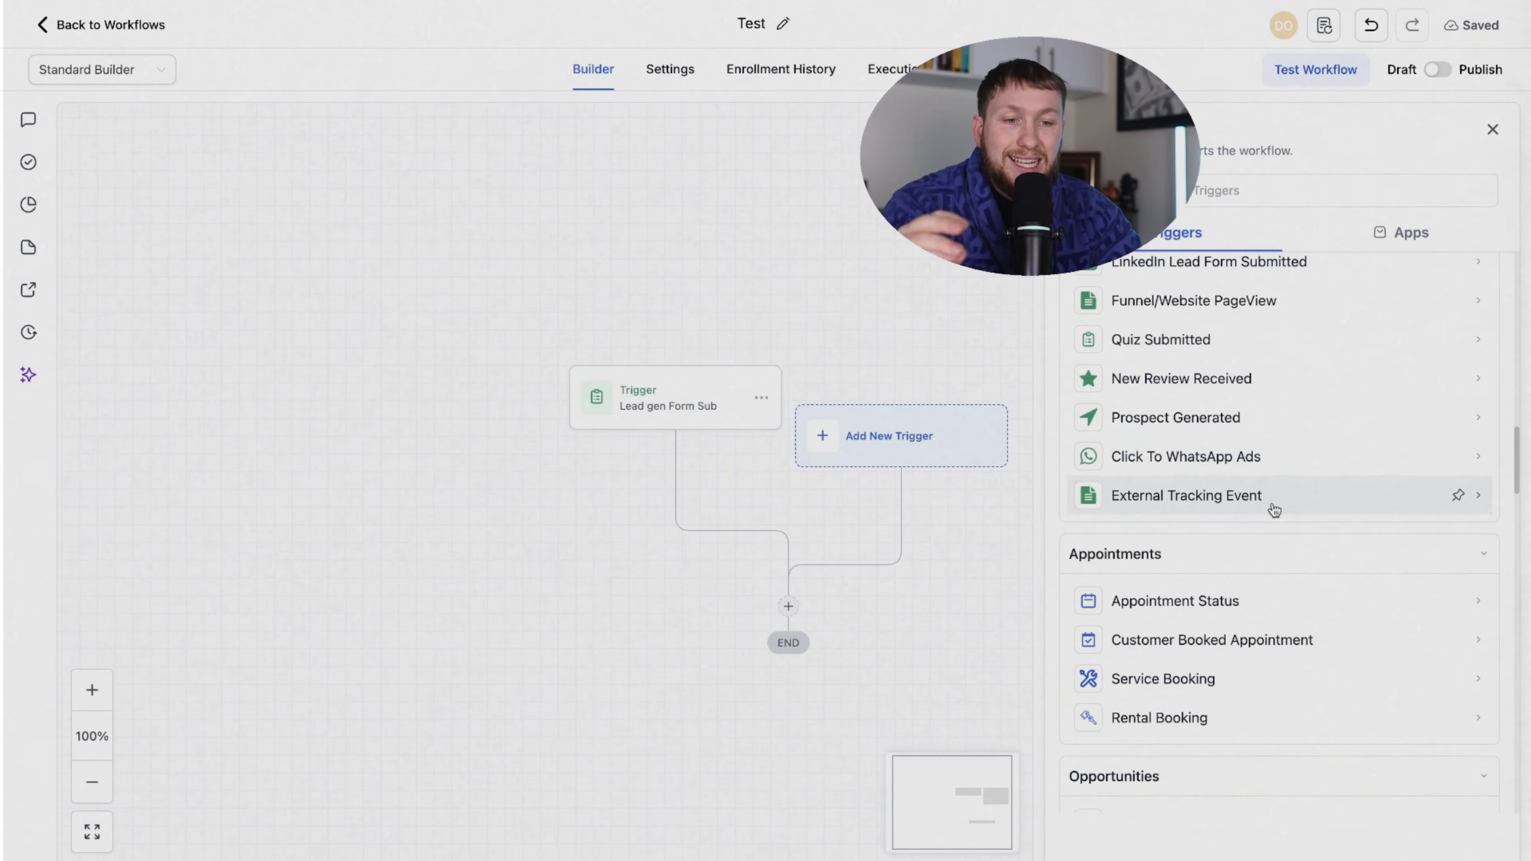
- Scroll up to leave the Test workflow builder preview and return to the Launchpad
scroll(1182, 501, "up", 10)
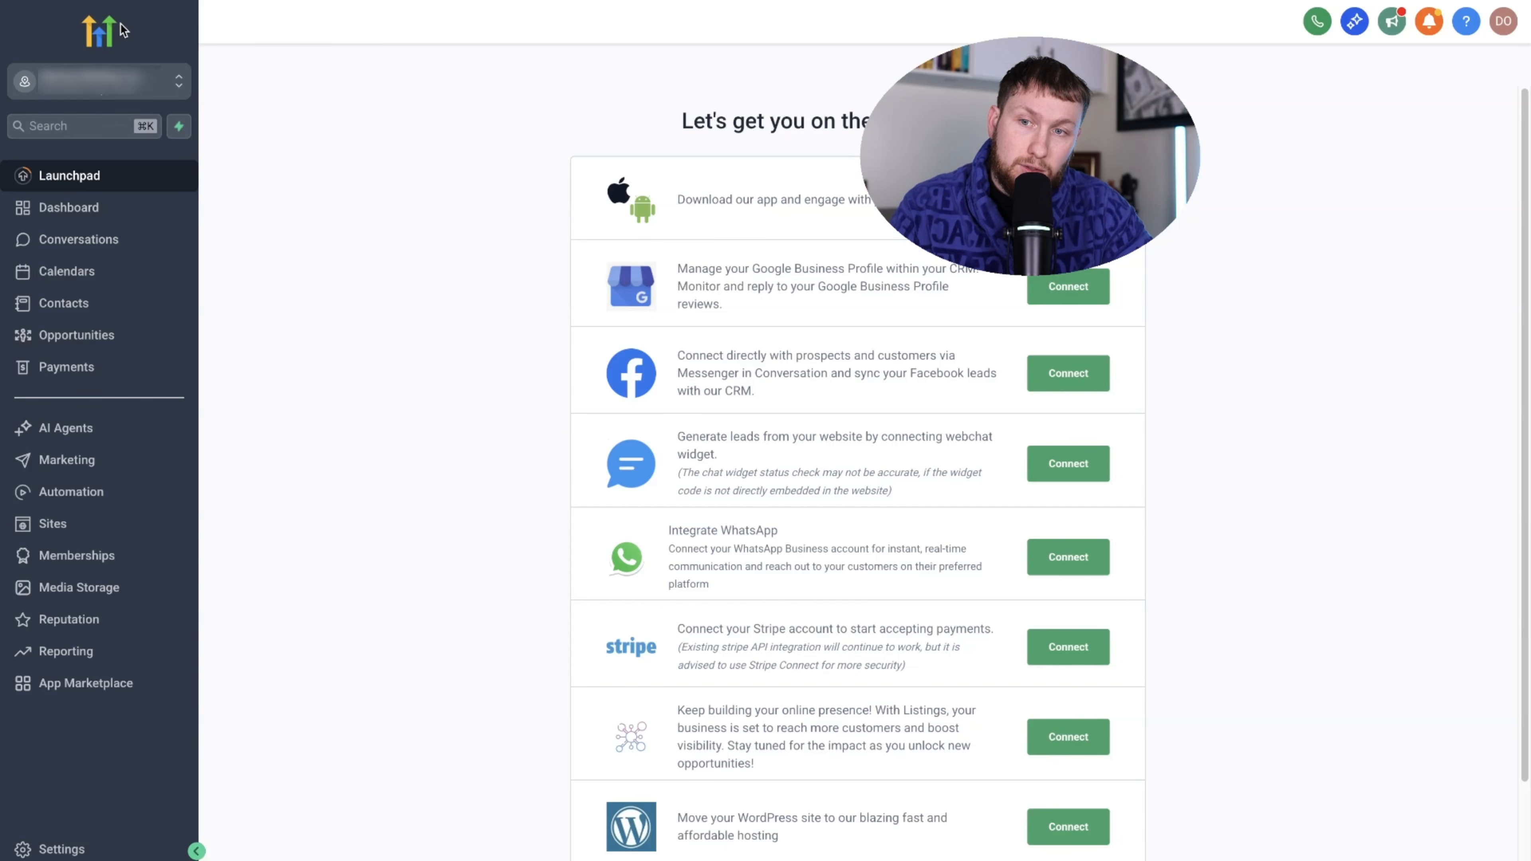
- Go to Automation Workflows and expand the Create Workflow options
left_click(54, 498)
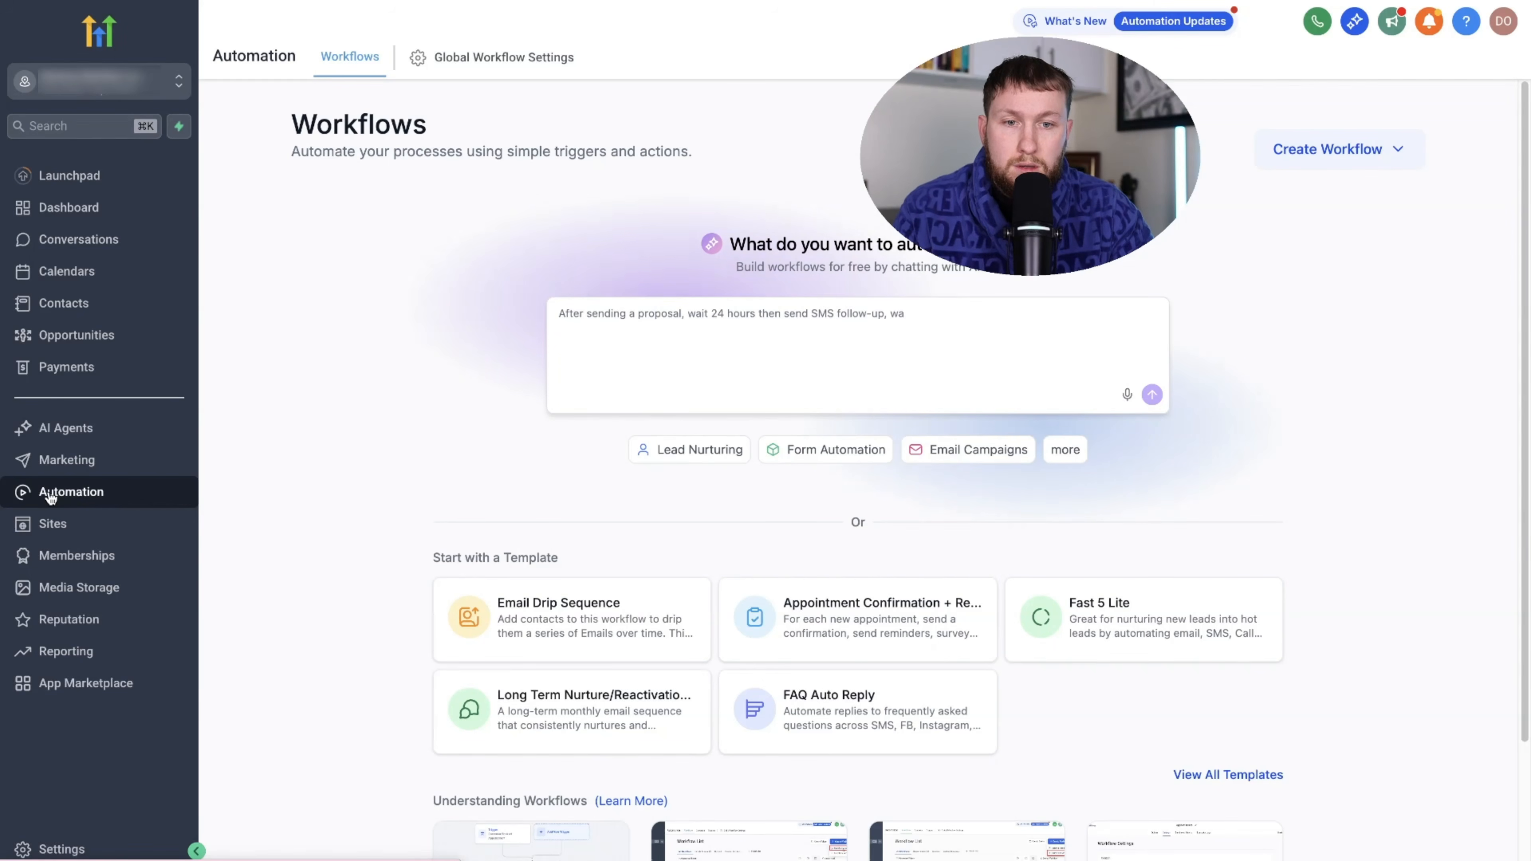
scroll(1462, 470, "down", 3)
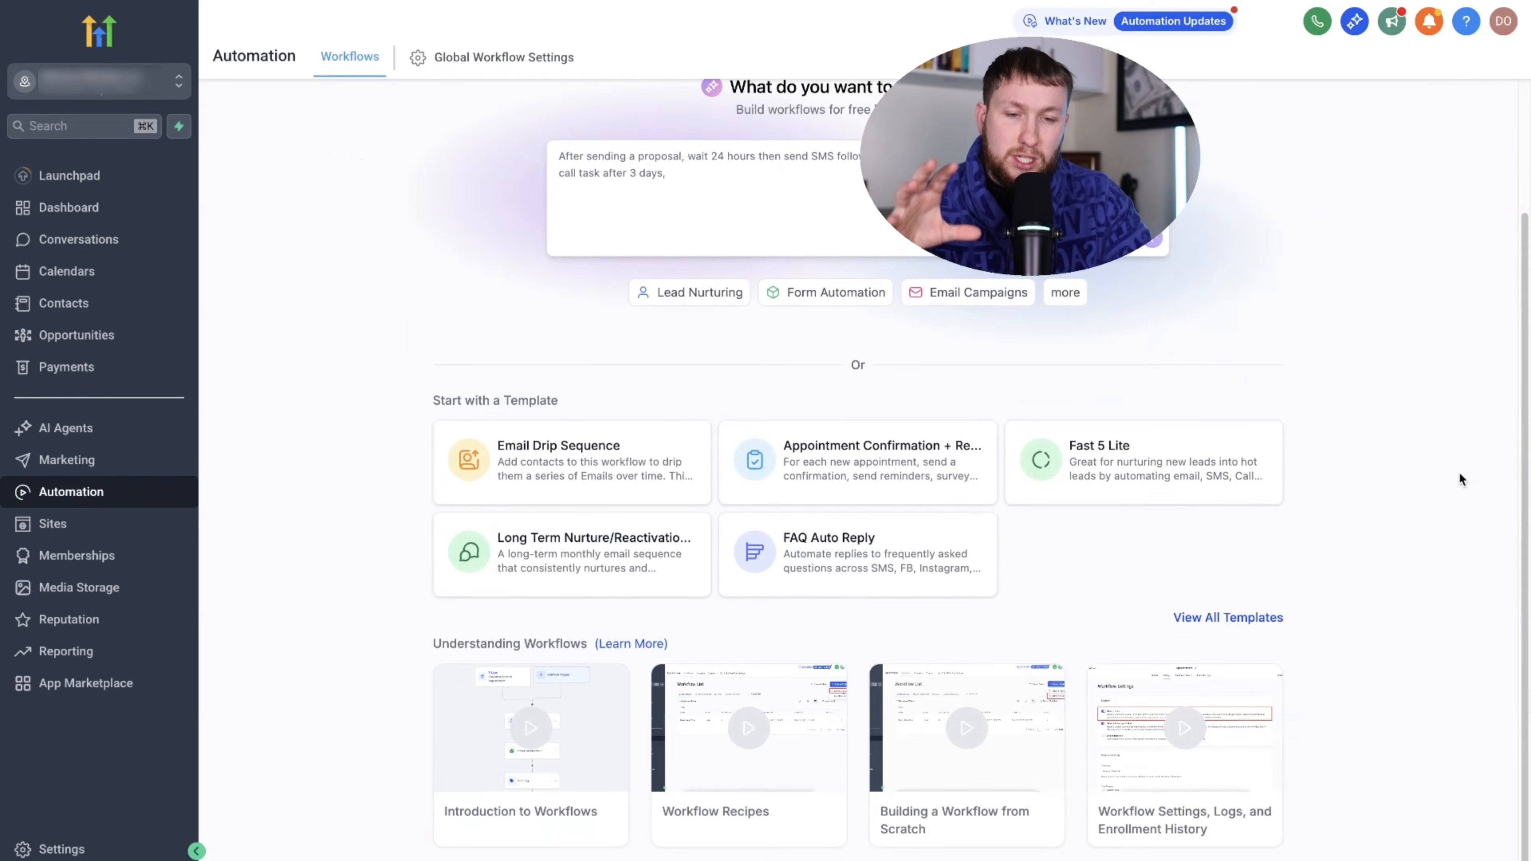
scroll(1460, 473, "up", 3)
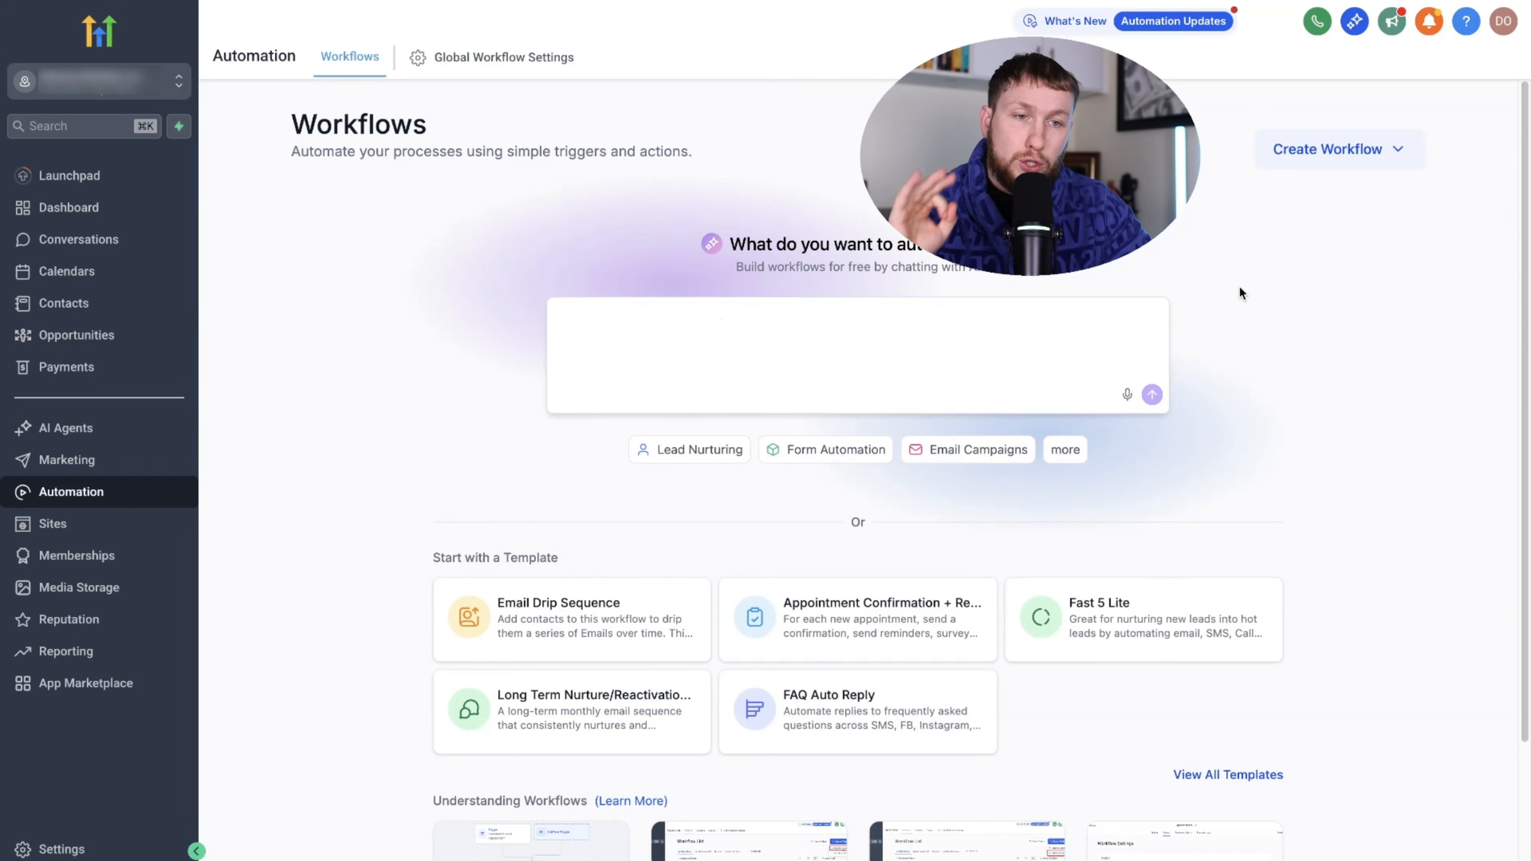
left_click(1348, 169)
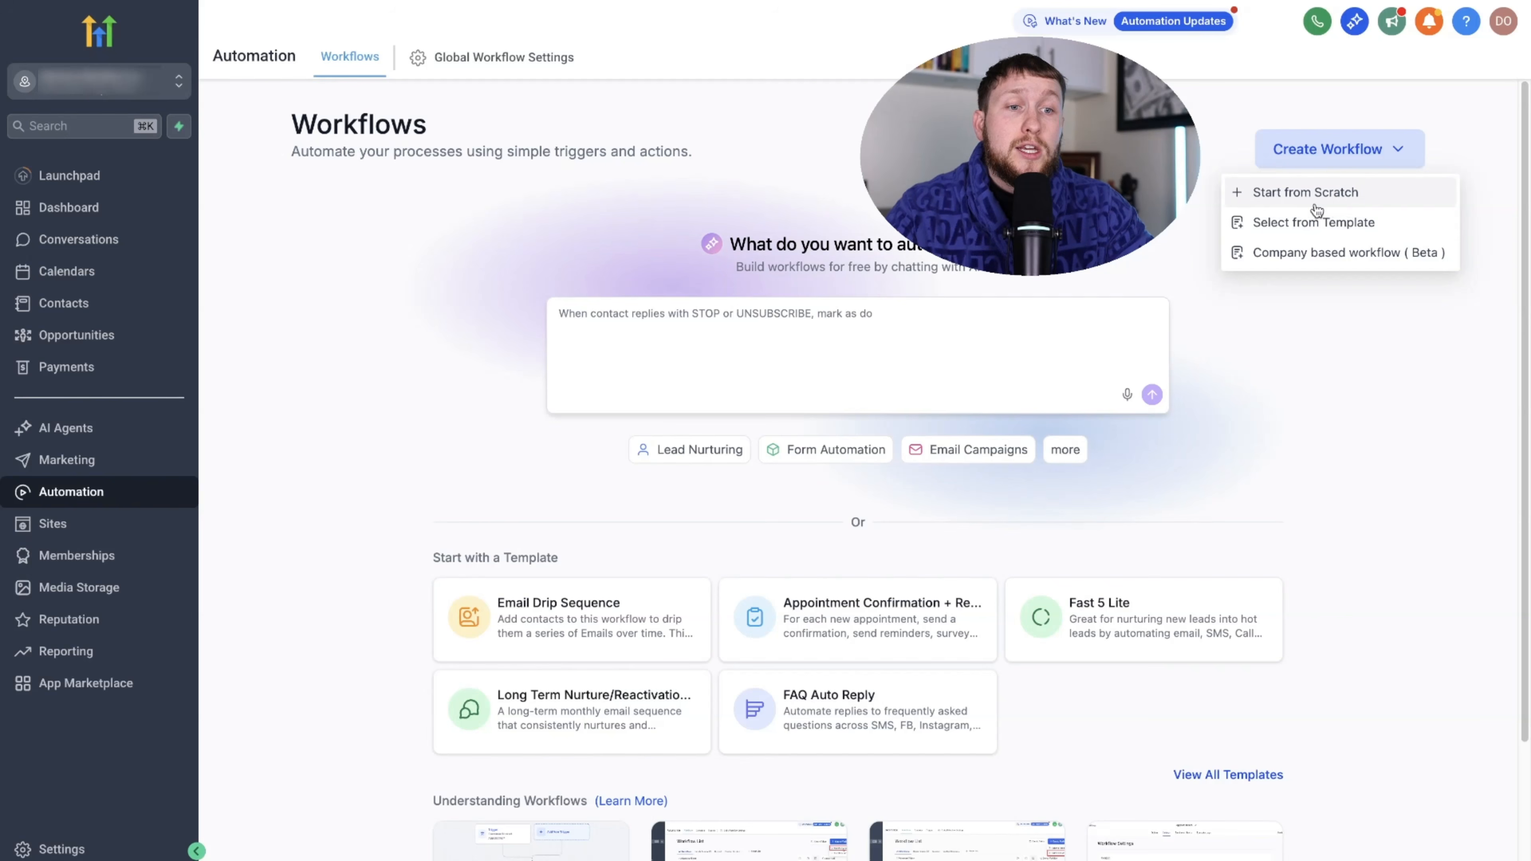
- Create a blank workflow from scratch and title it 'Test'
left_click(1302, 199)
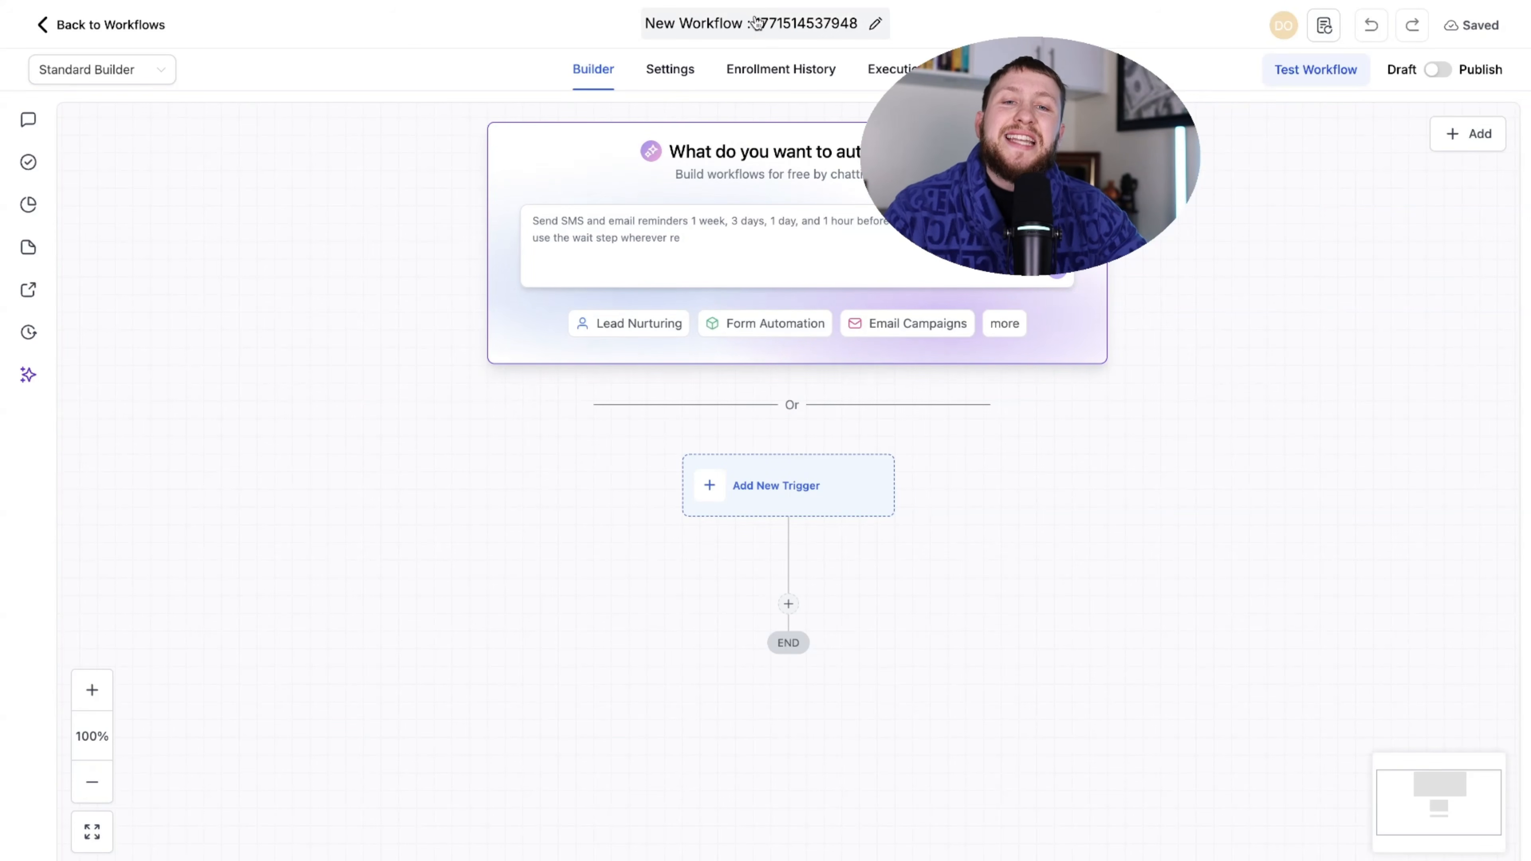
left_click(773, 24)
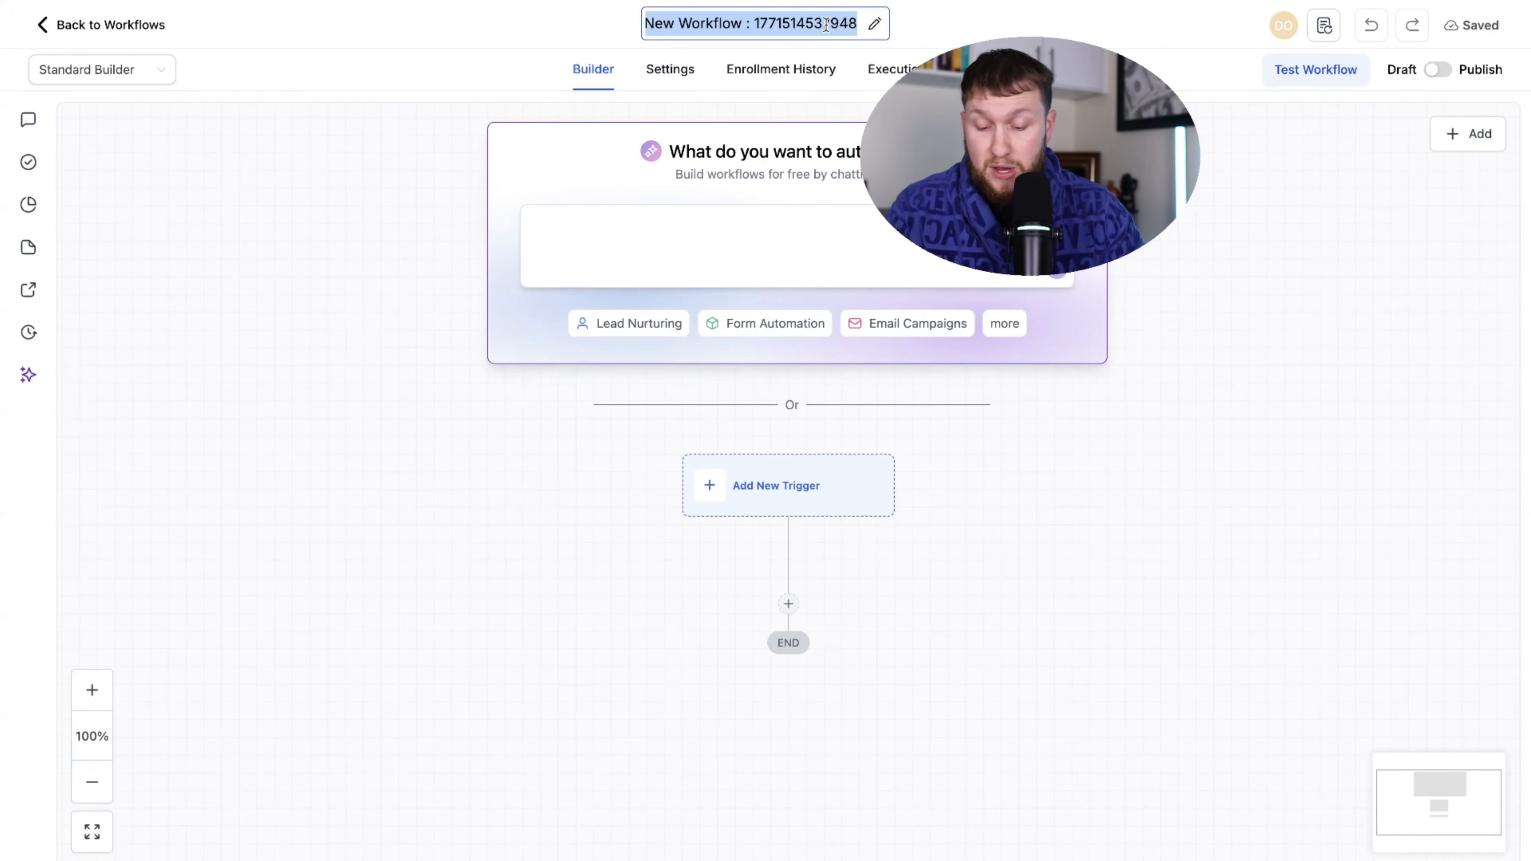
type("Test")
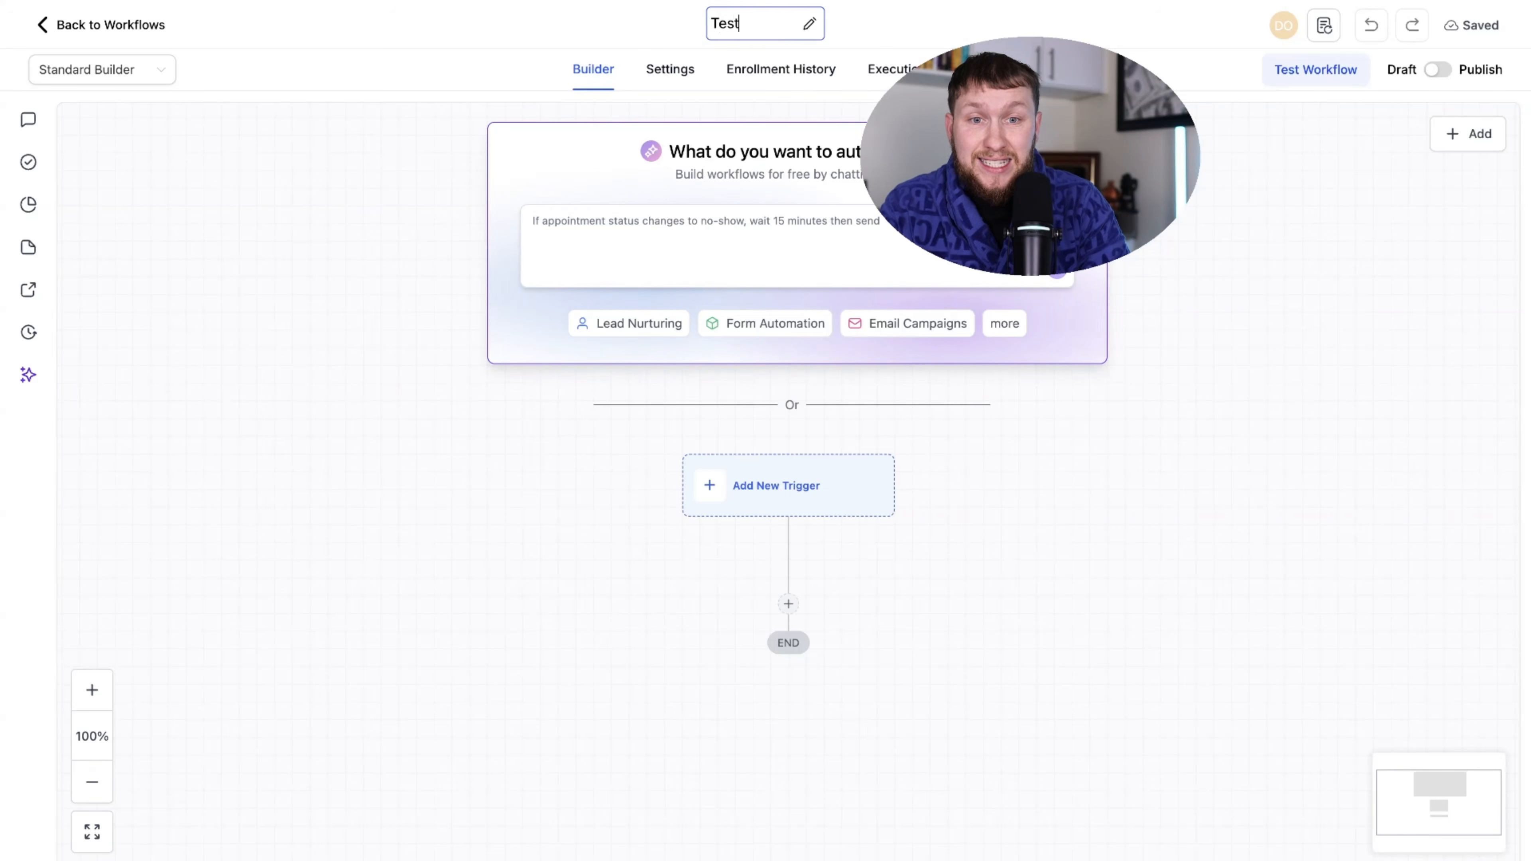
key("Return")
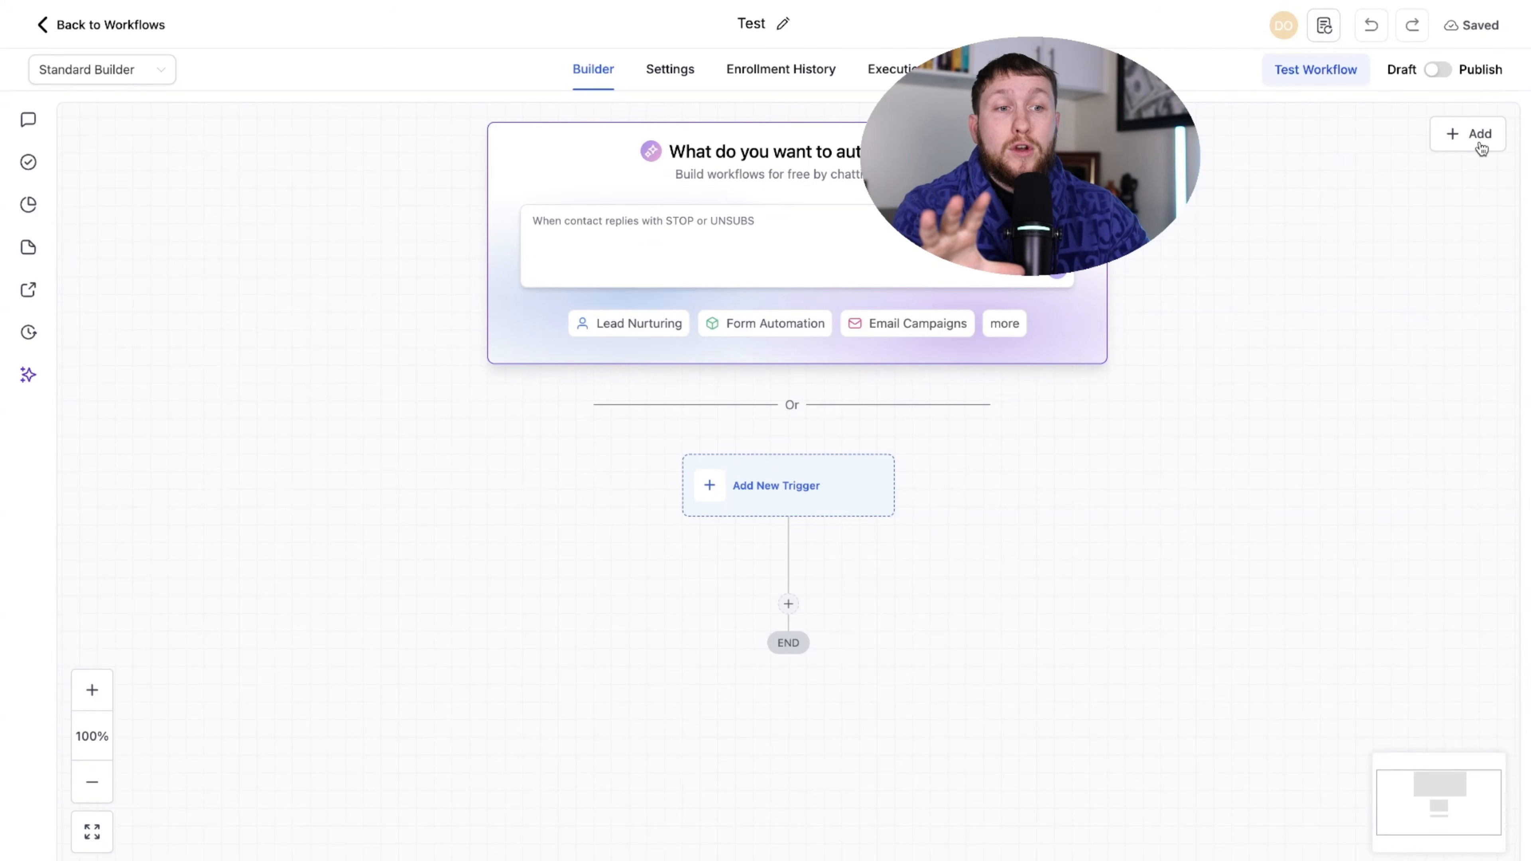
- Reveal the Add Trigger and Add Action choices under the canvas's + Add button
mouse_move(1482, 147)
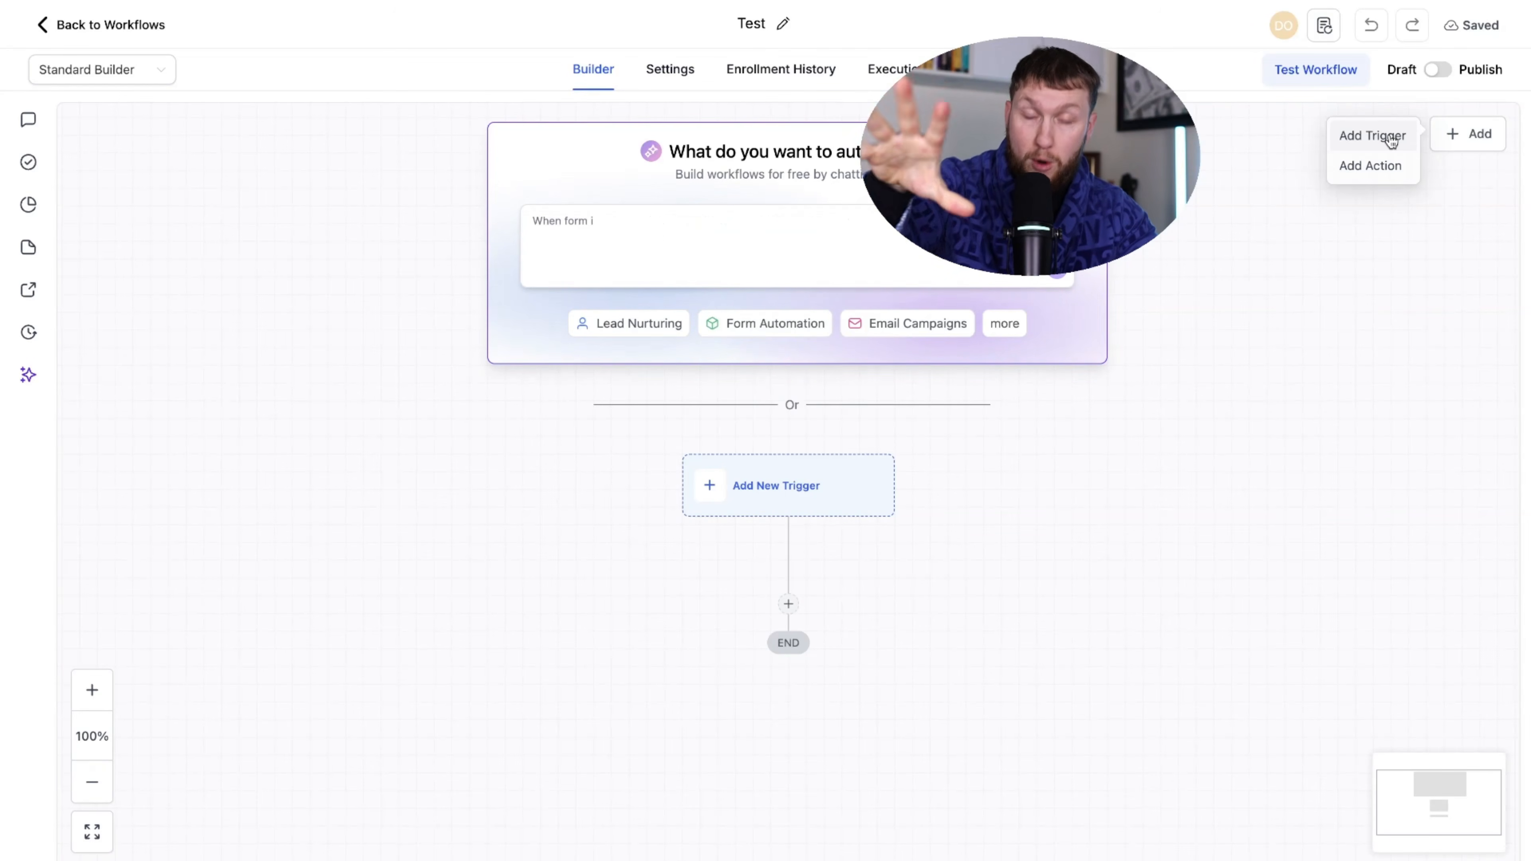
- Choose Form Submitted as the workflow's trigger
left_click(1372, 139)
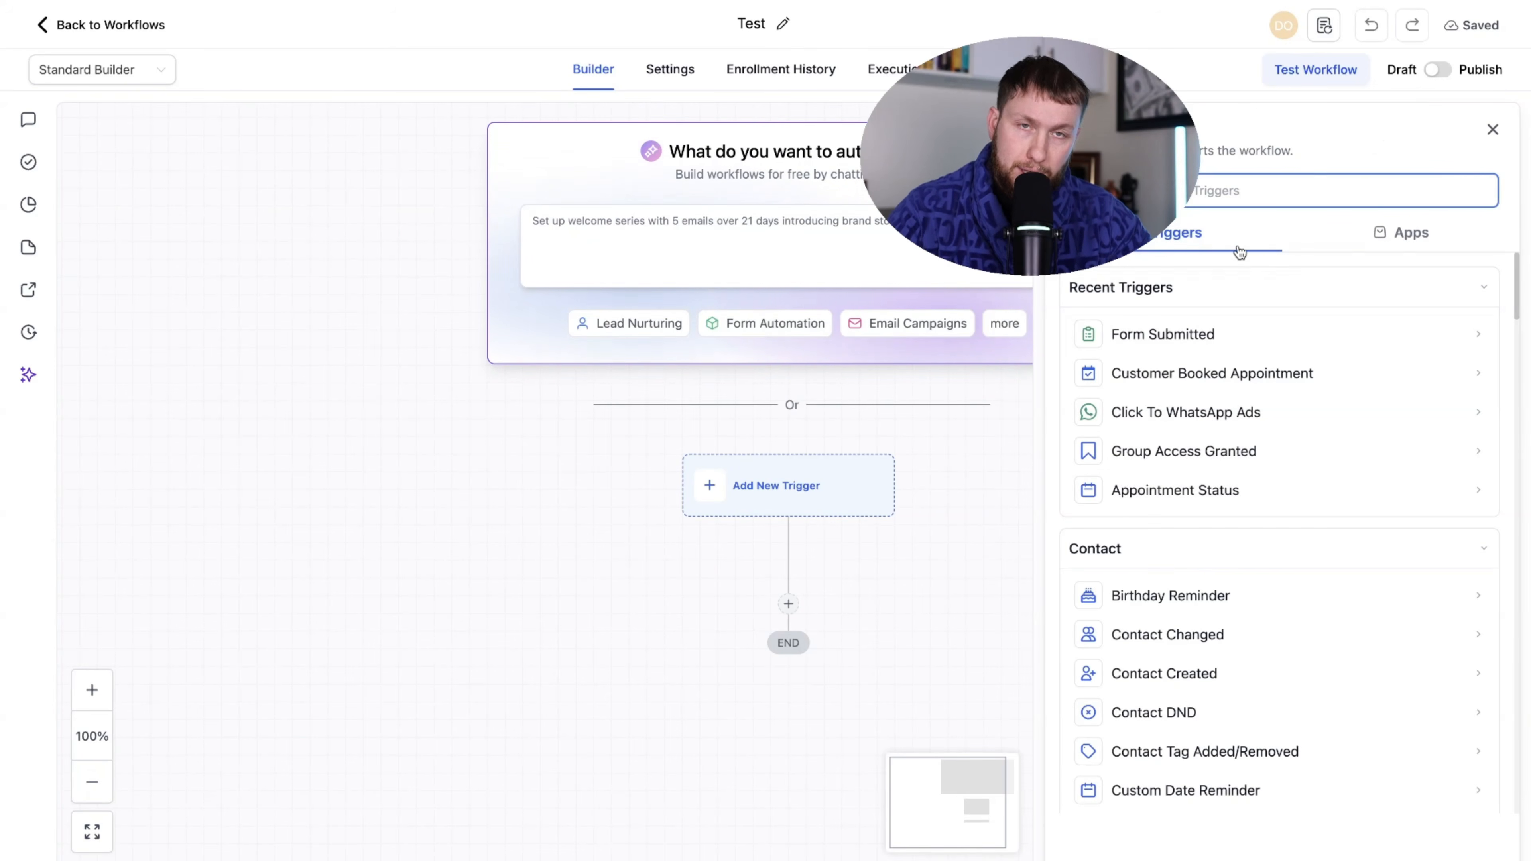
scroll(1213, 516, "down", 15)
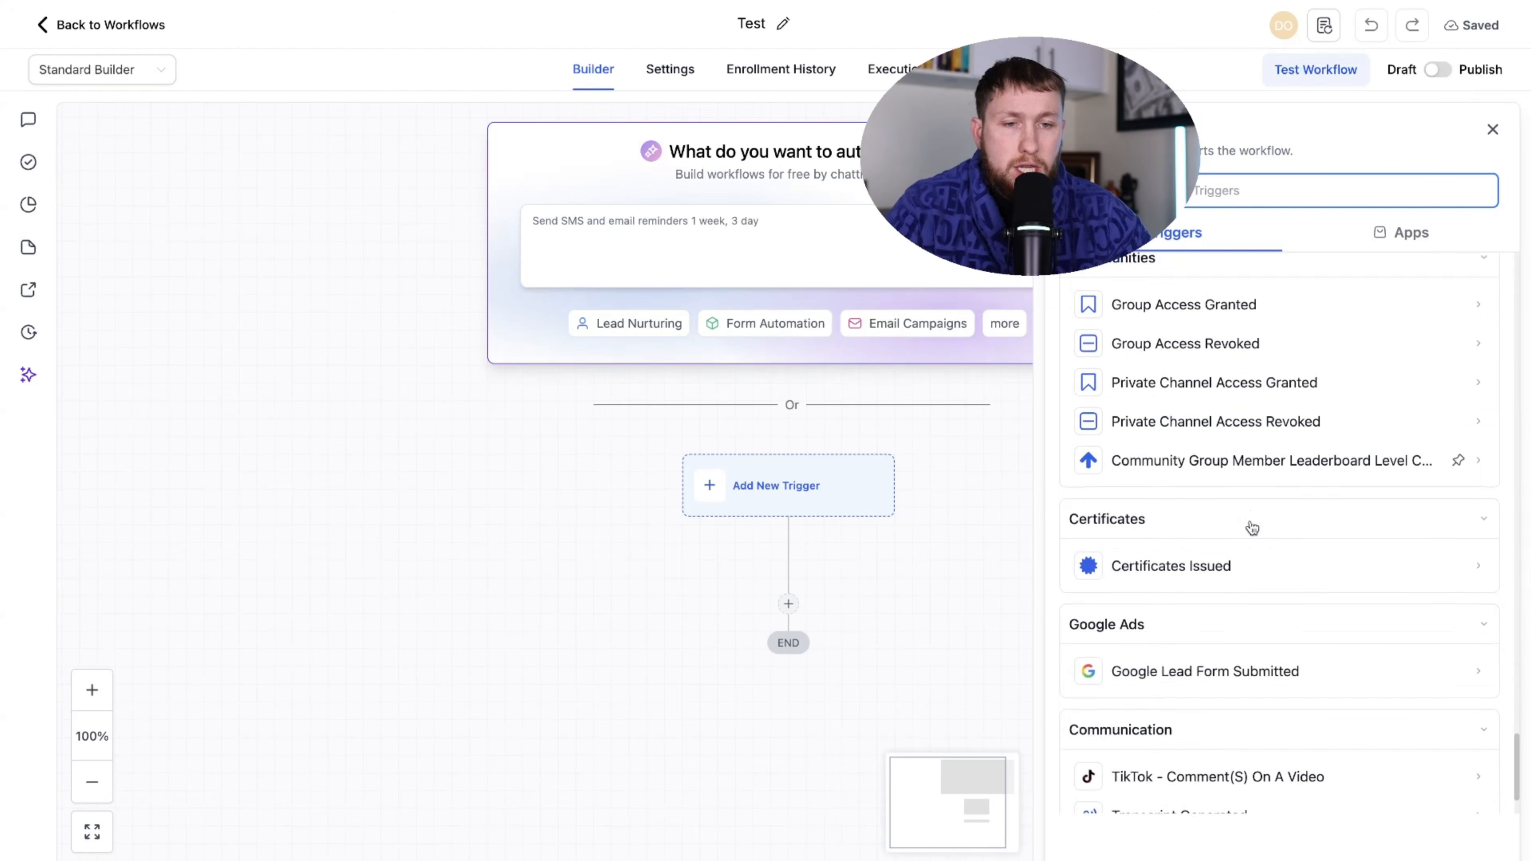
scroll(1260, 491, "up", 15)
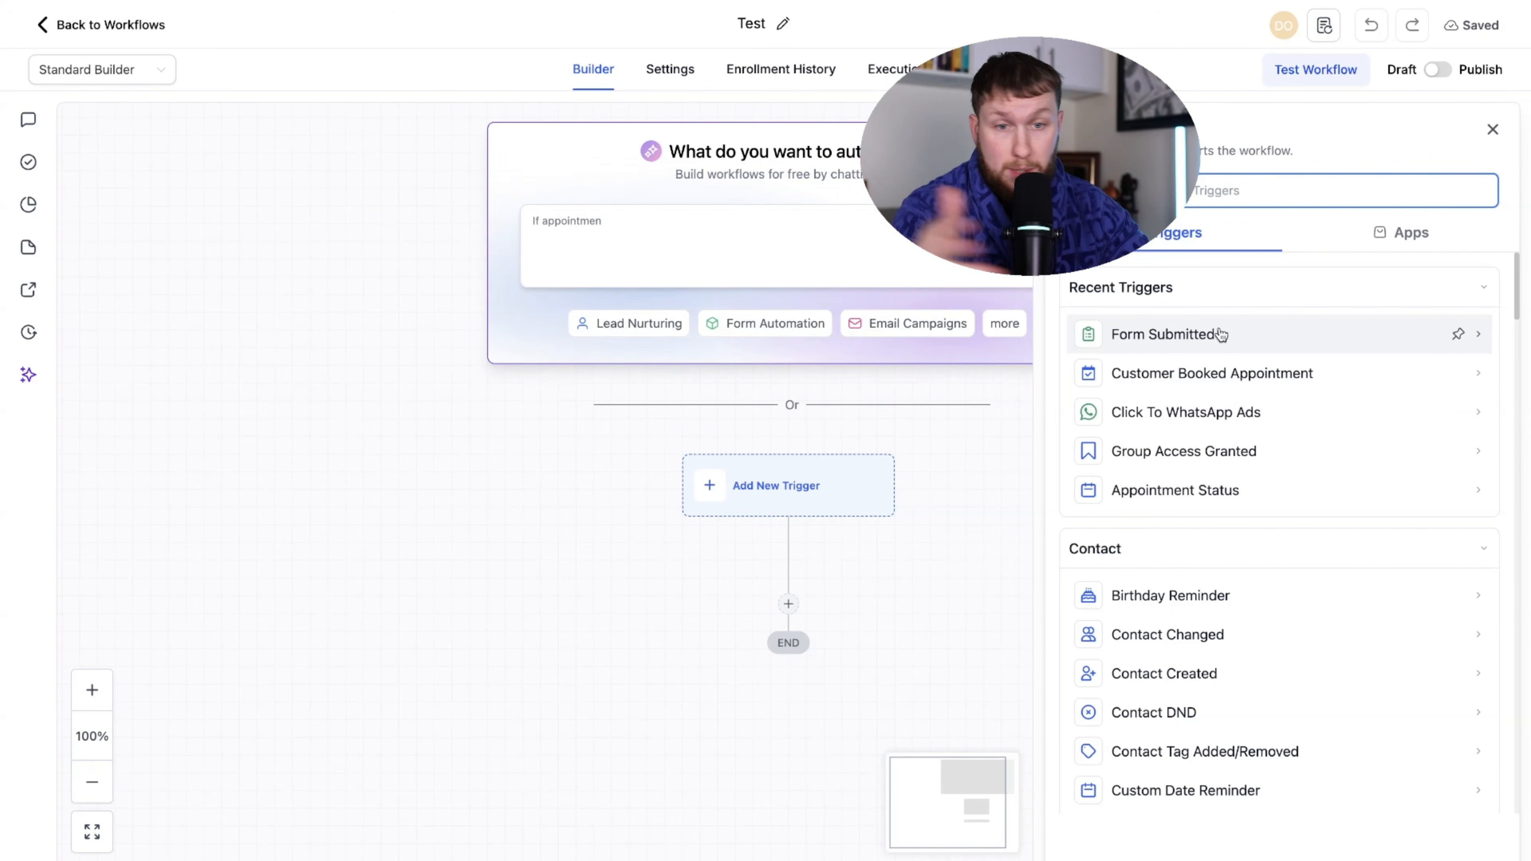
left_click_drag(1200, 335, 791, 498)
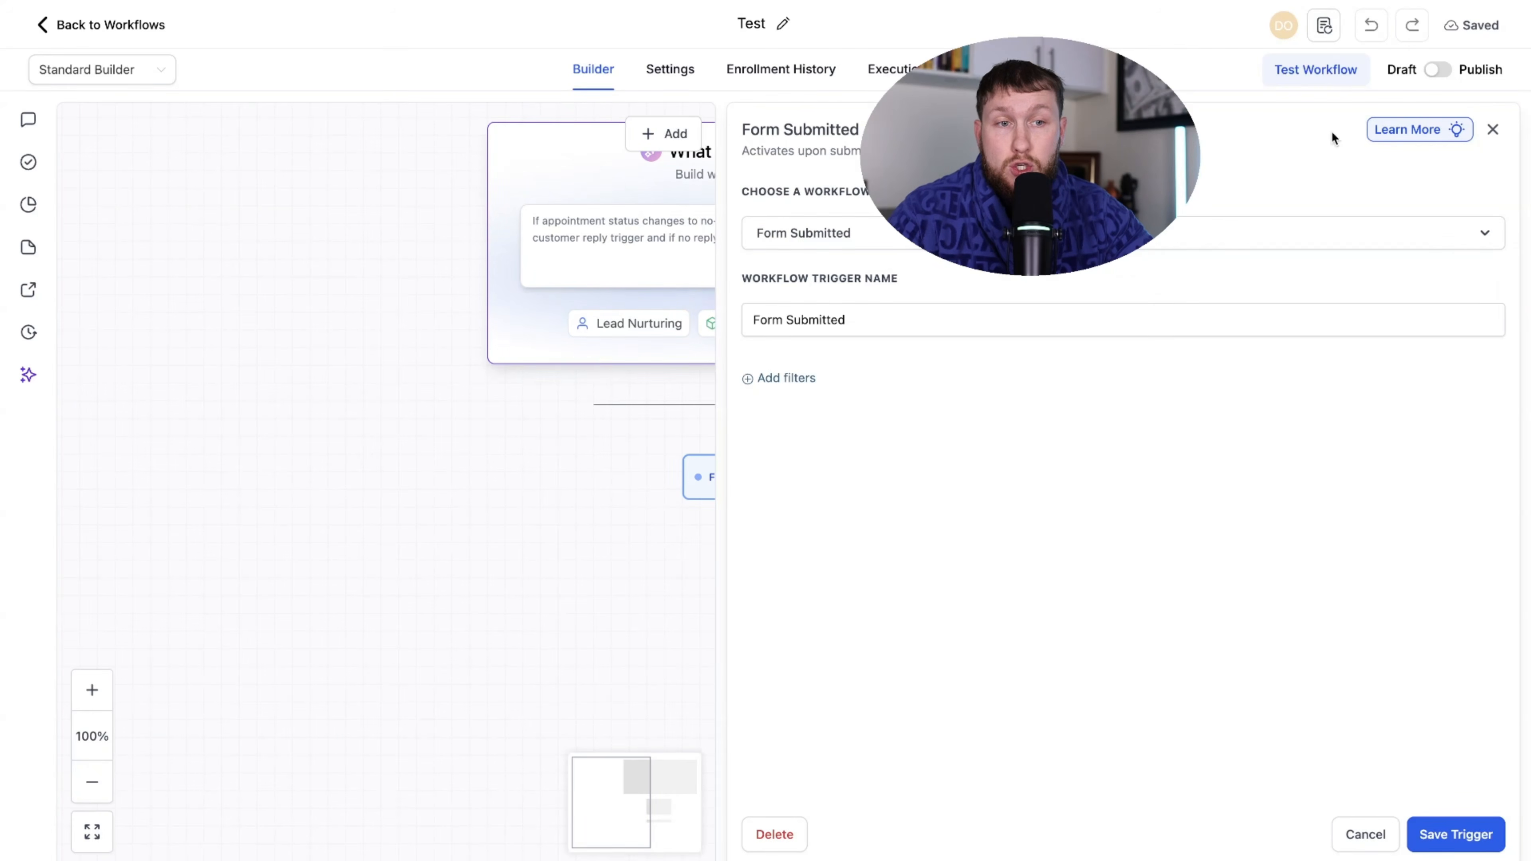
left_click(1490, 128)
left_click(826, 491)
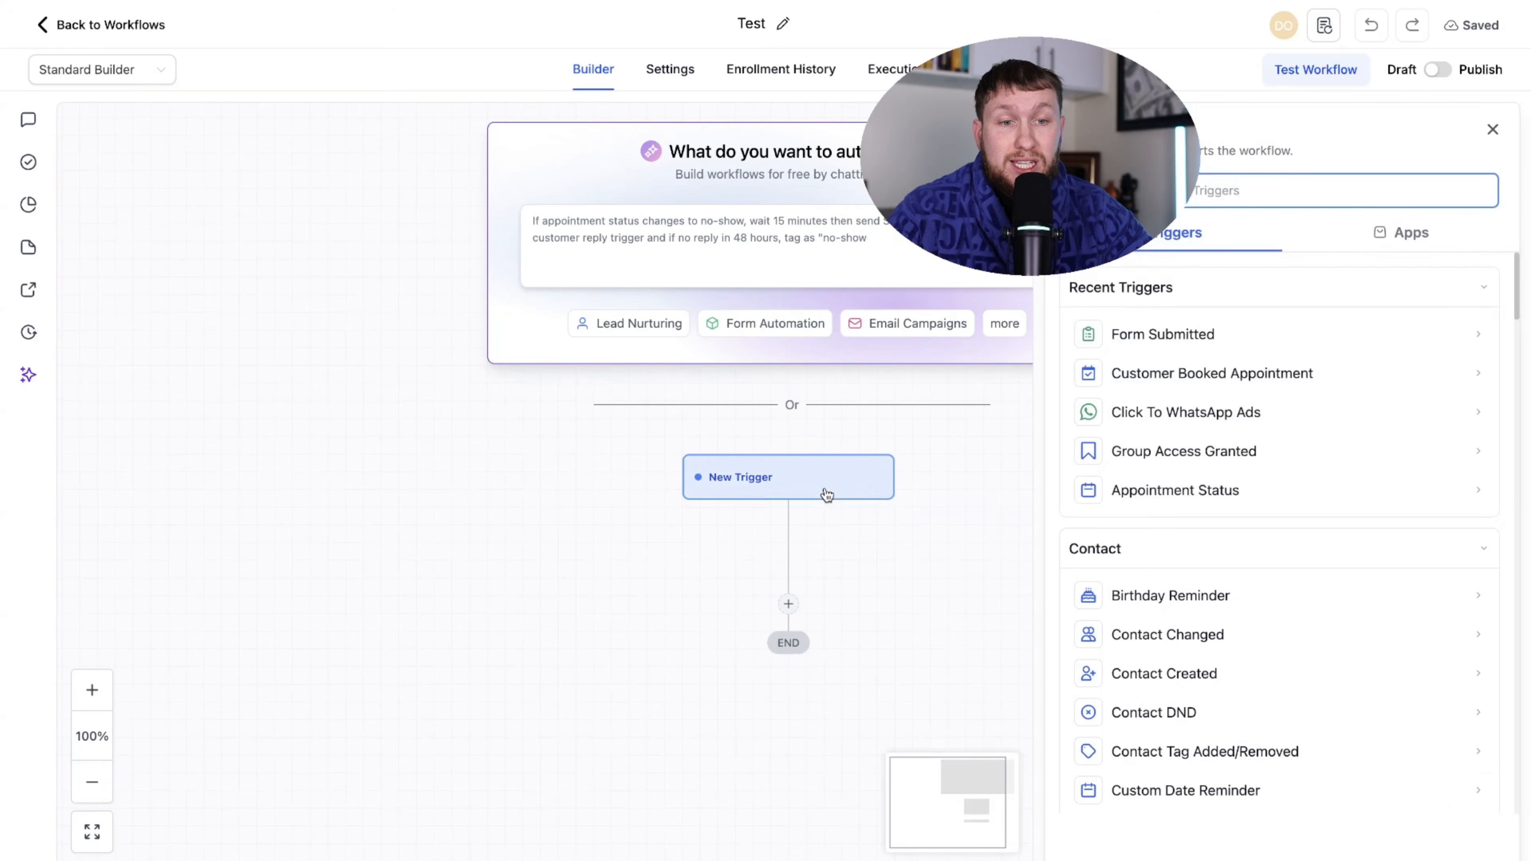
left_click(1165, 328)
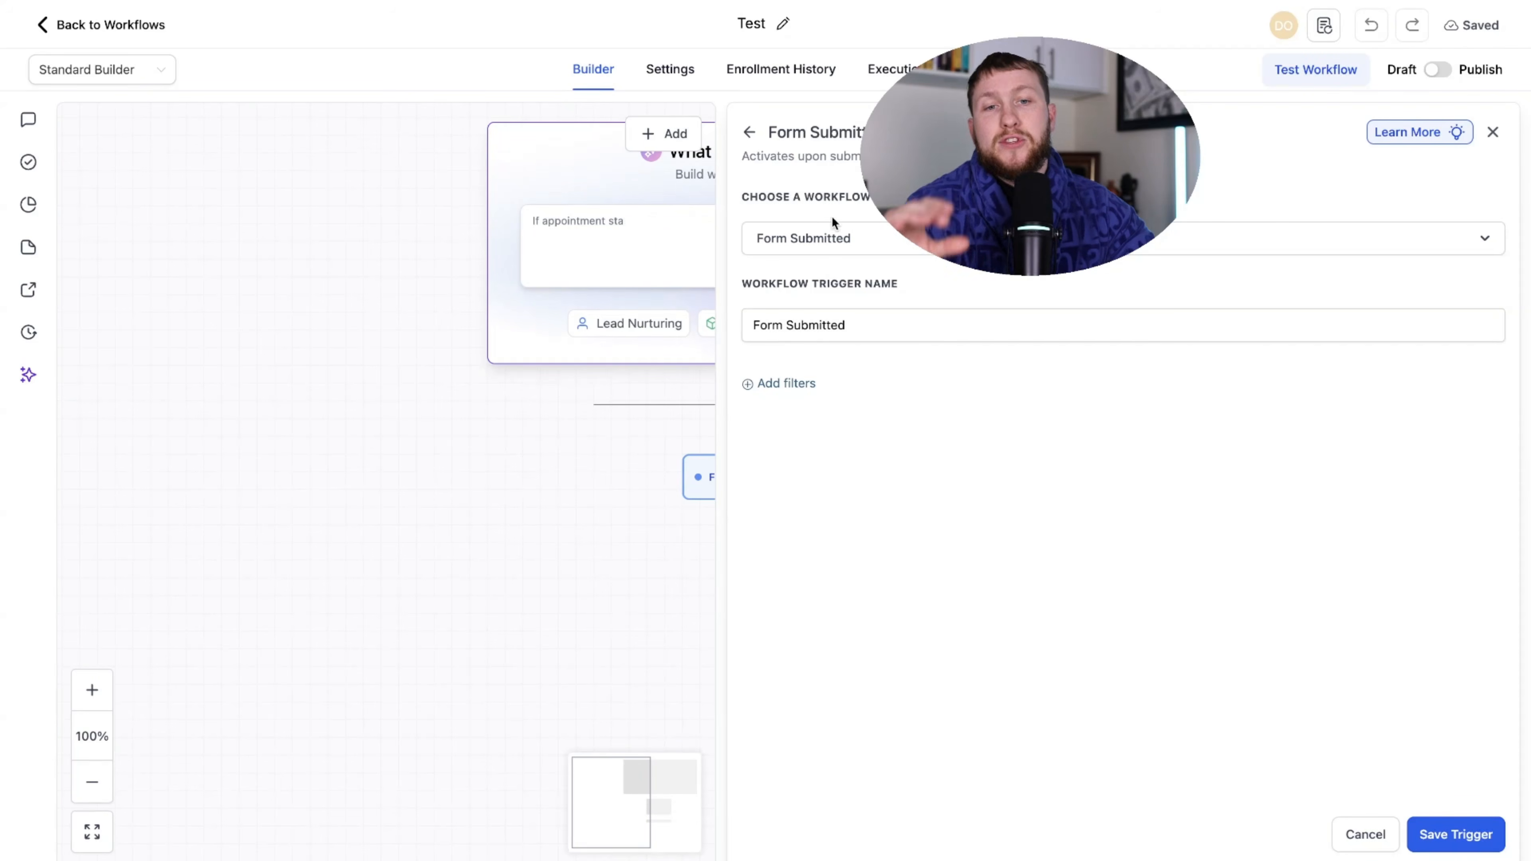
left_click(750, 132)
scroll(1333, 526, "down", 15)
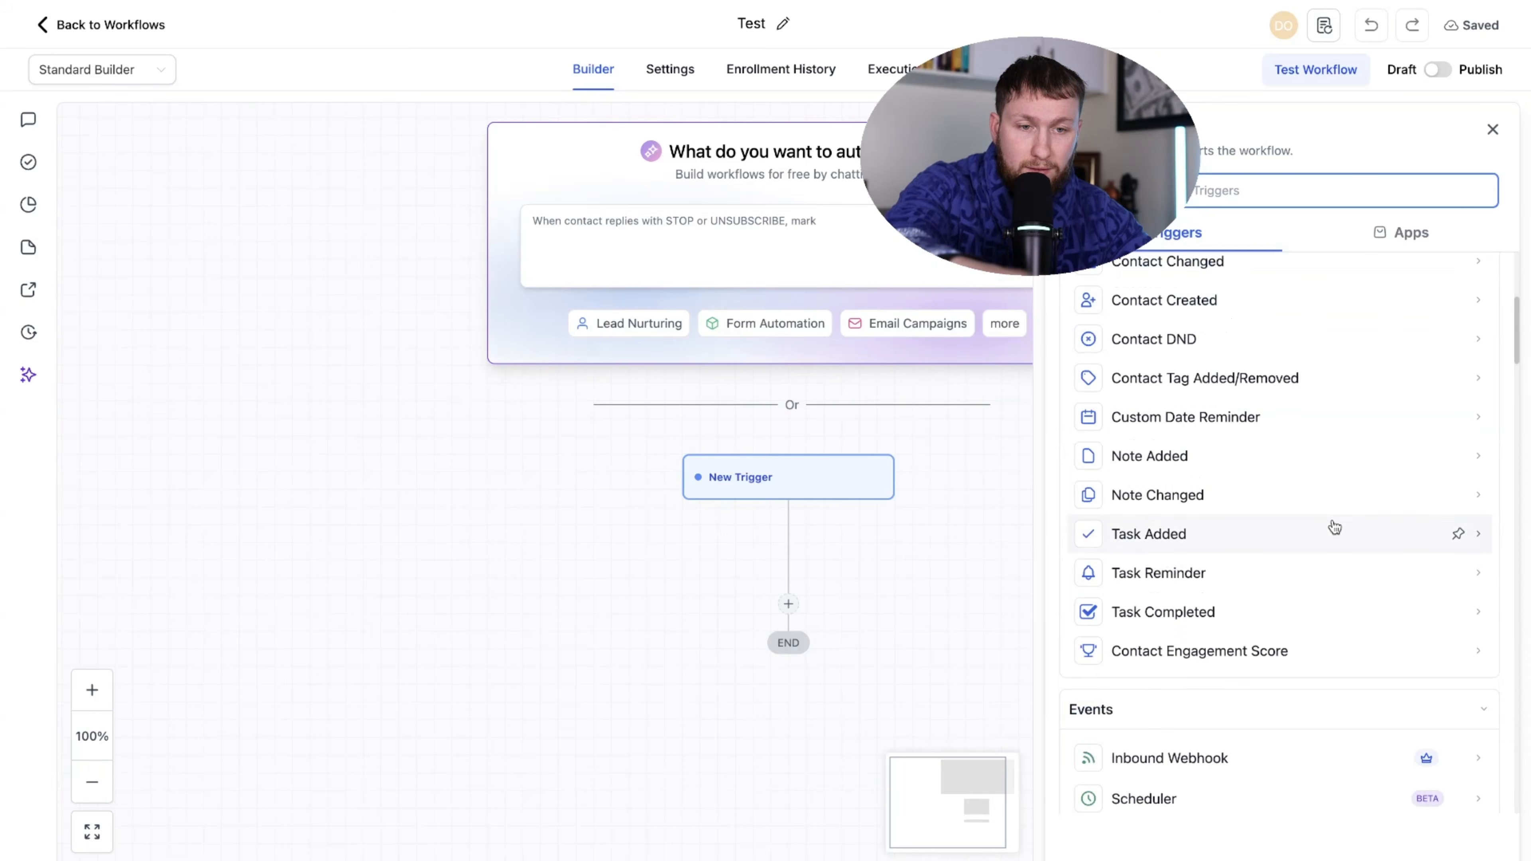
scroll(1330, 524, "up", 15)
left_click(1181, 333)
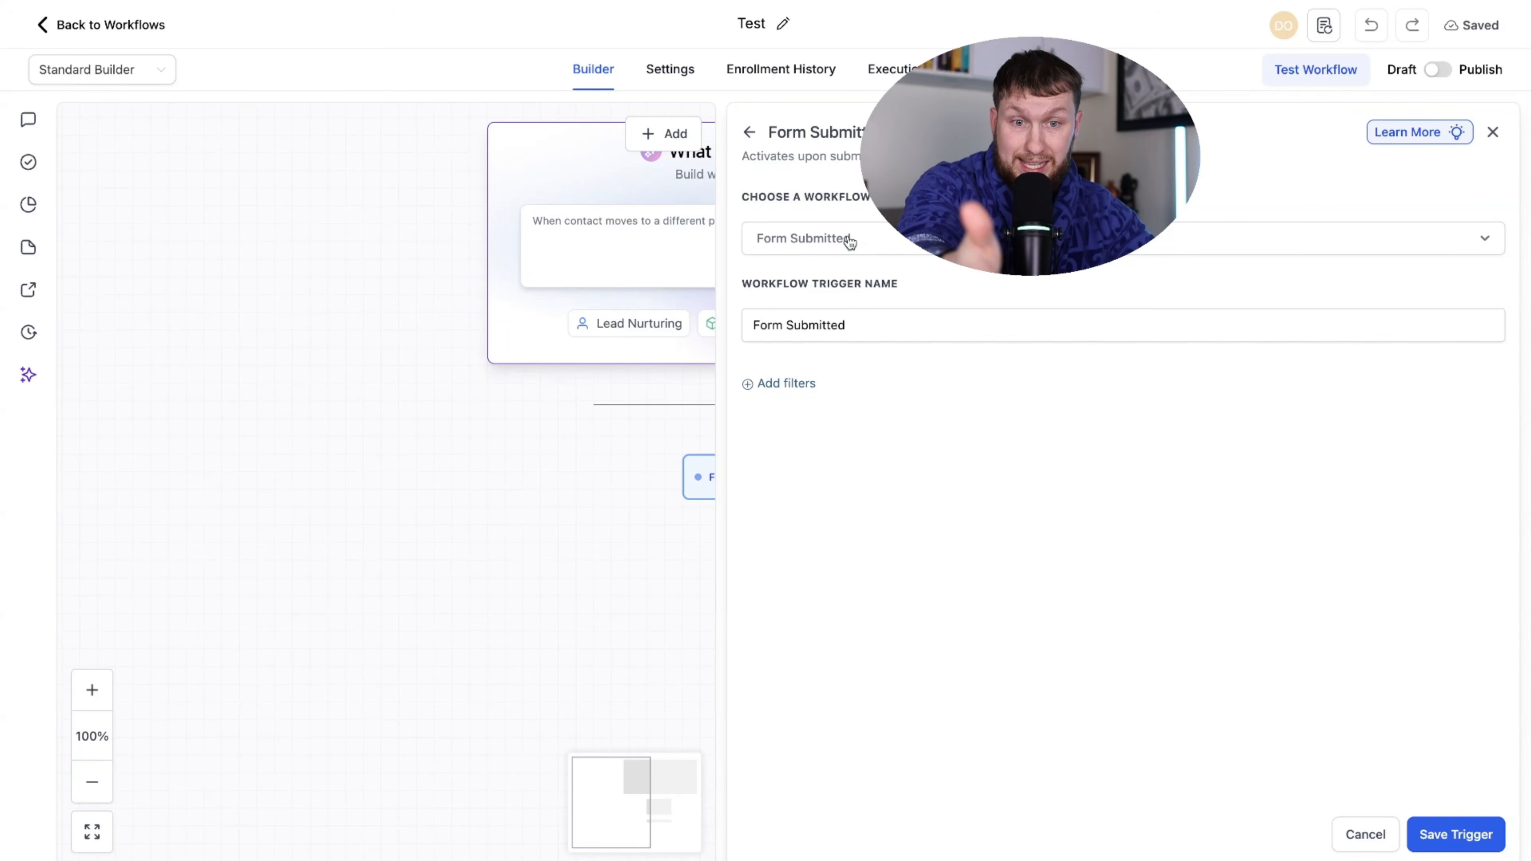
- Rename the trigger to 'Lead gen Form Sub' and save it
left_click(856, 318)
left_click_drag(855, 330, 769, 334)
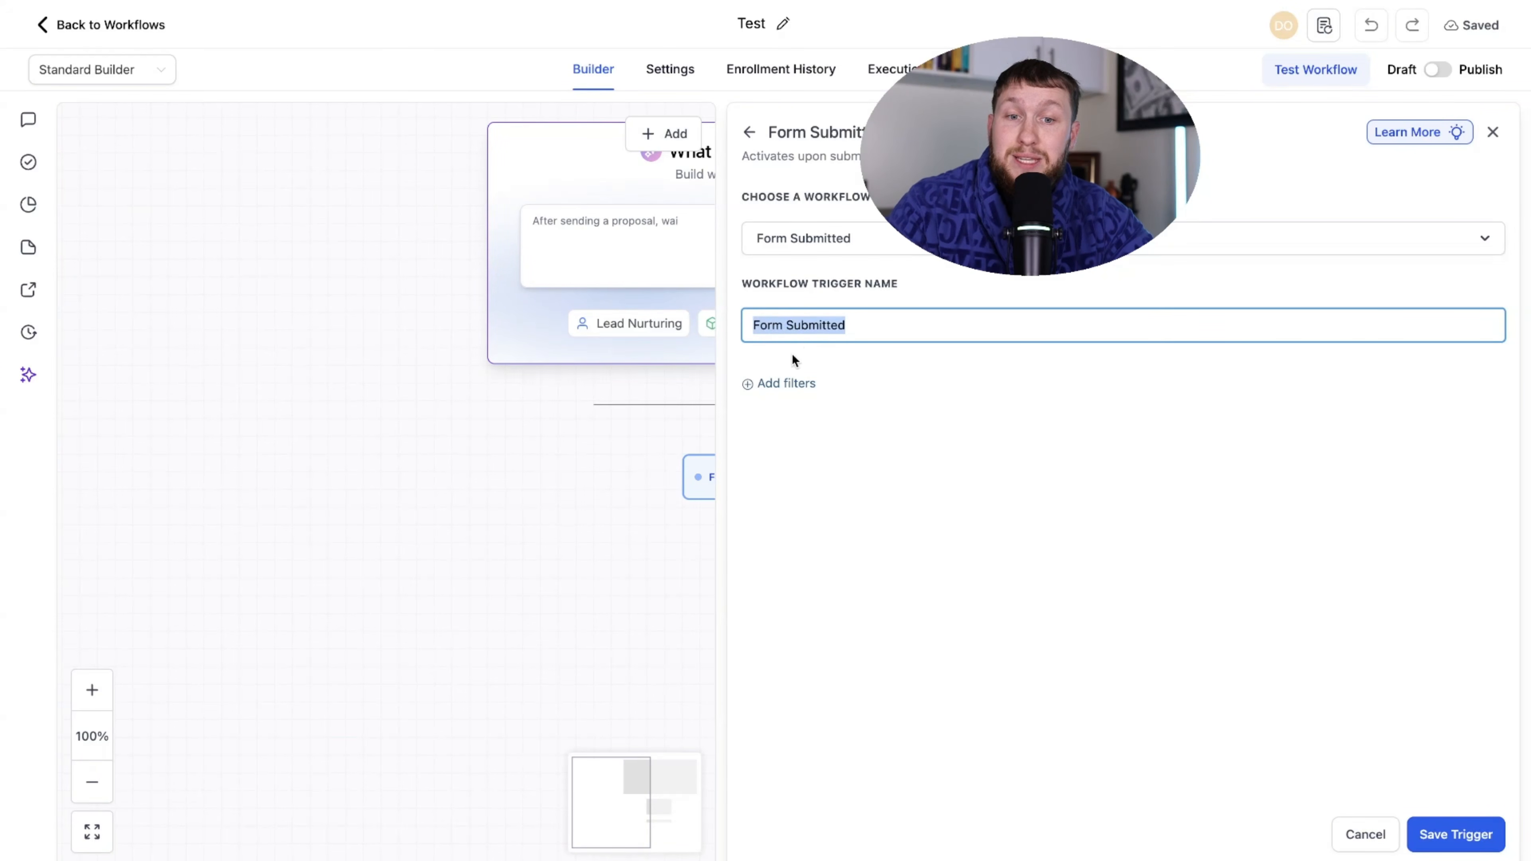
type("Lead ")
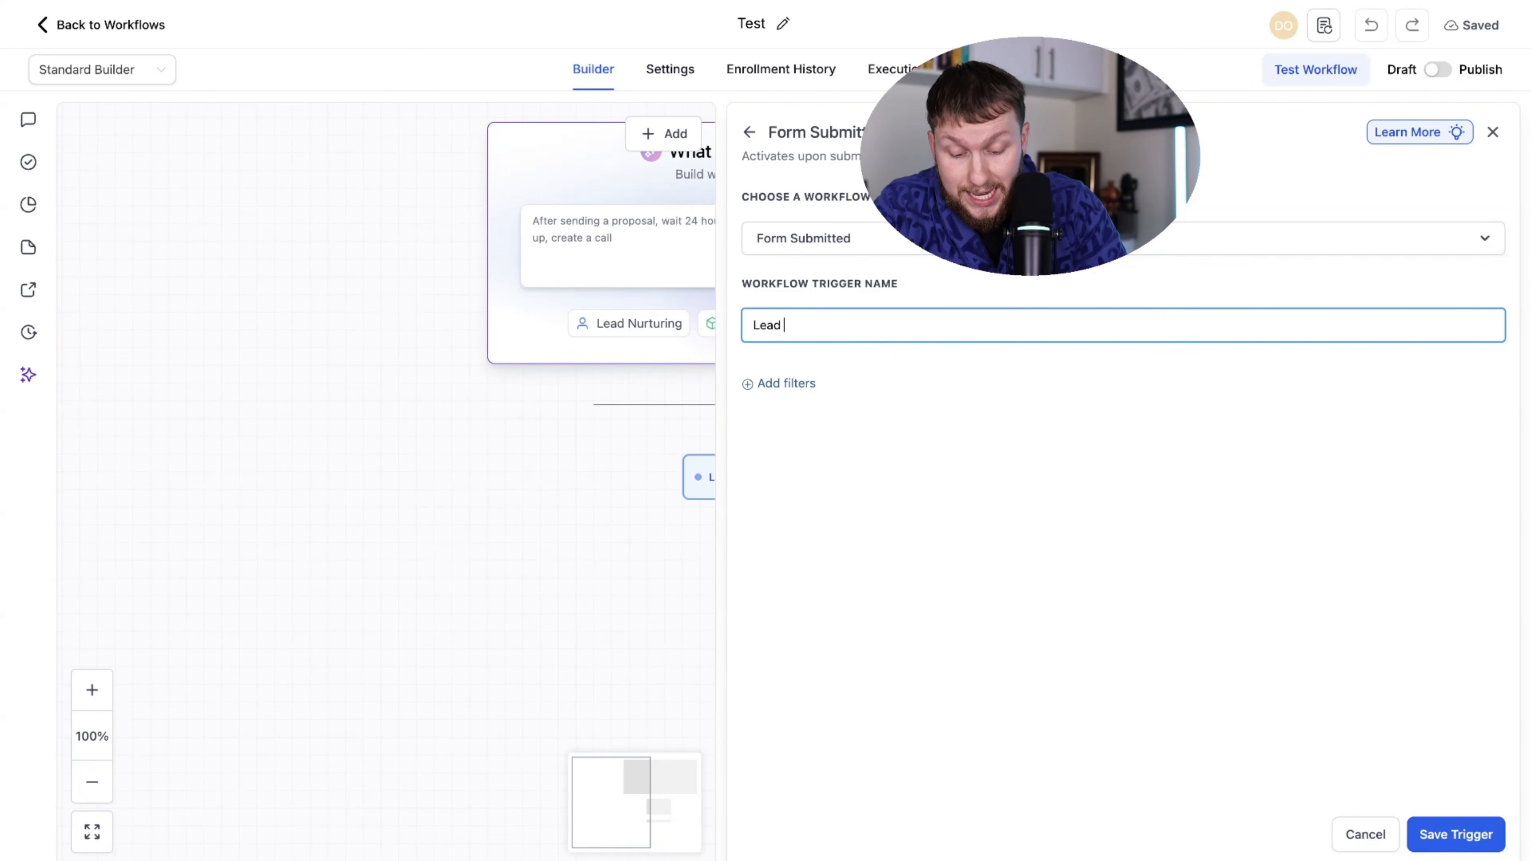
type("gen Form Sub")
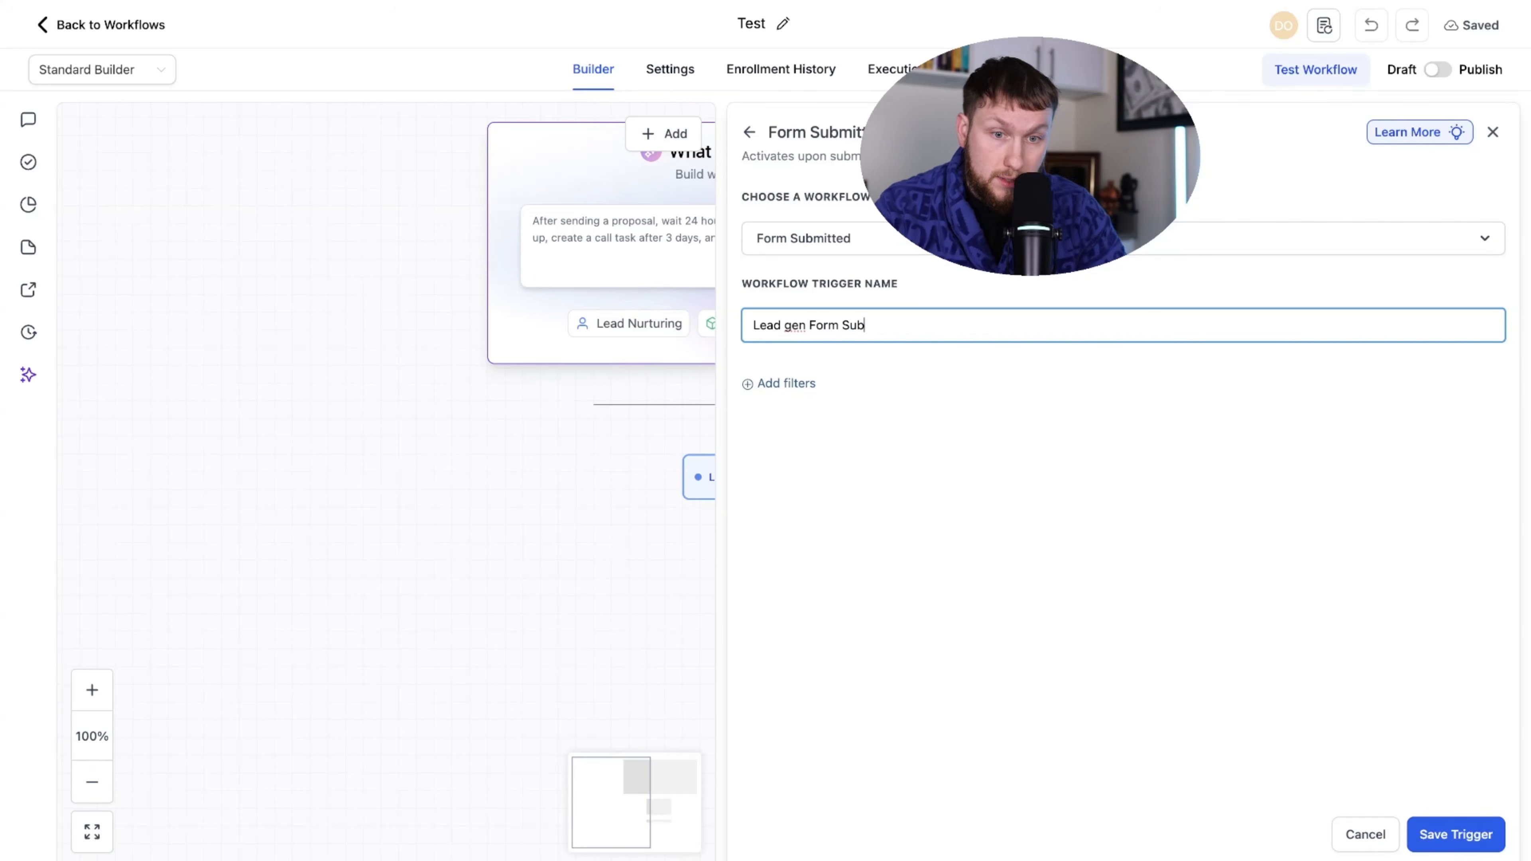
left_click(1458, 837)
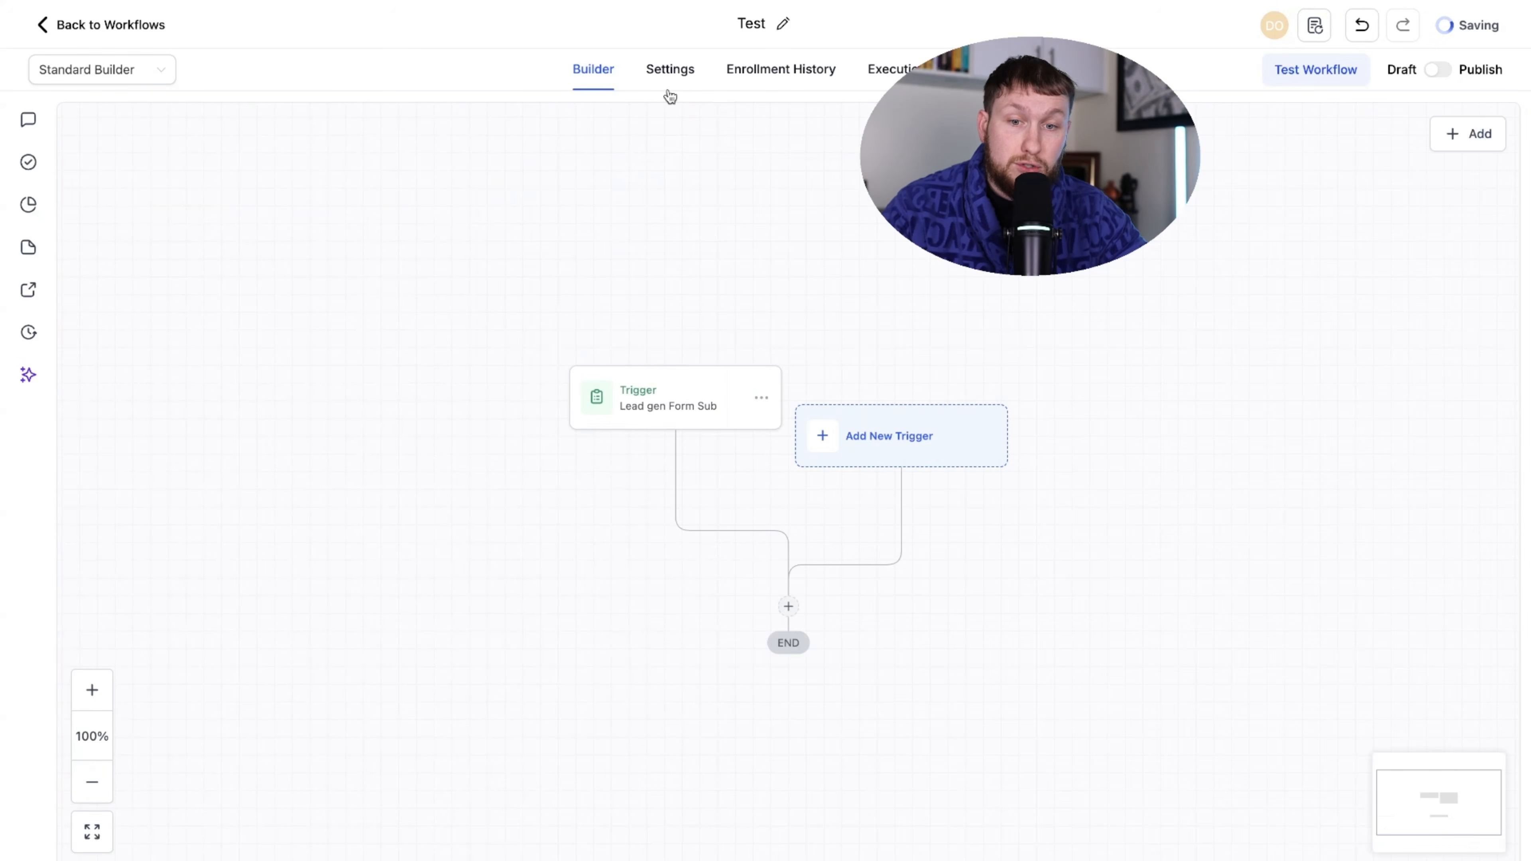
- Add a 'Form is Lead Gen Form' filter to the Lead gen Form Sub trigger and save
left_click(629, 422)
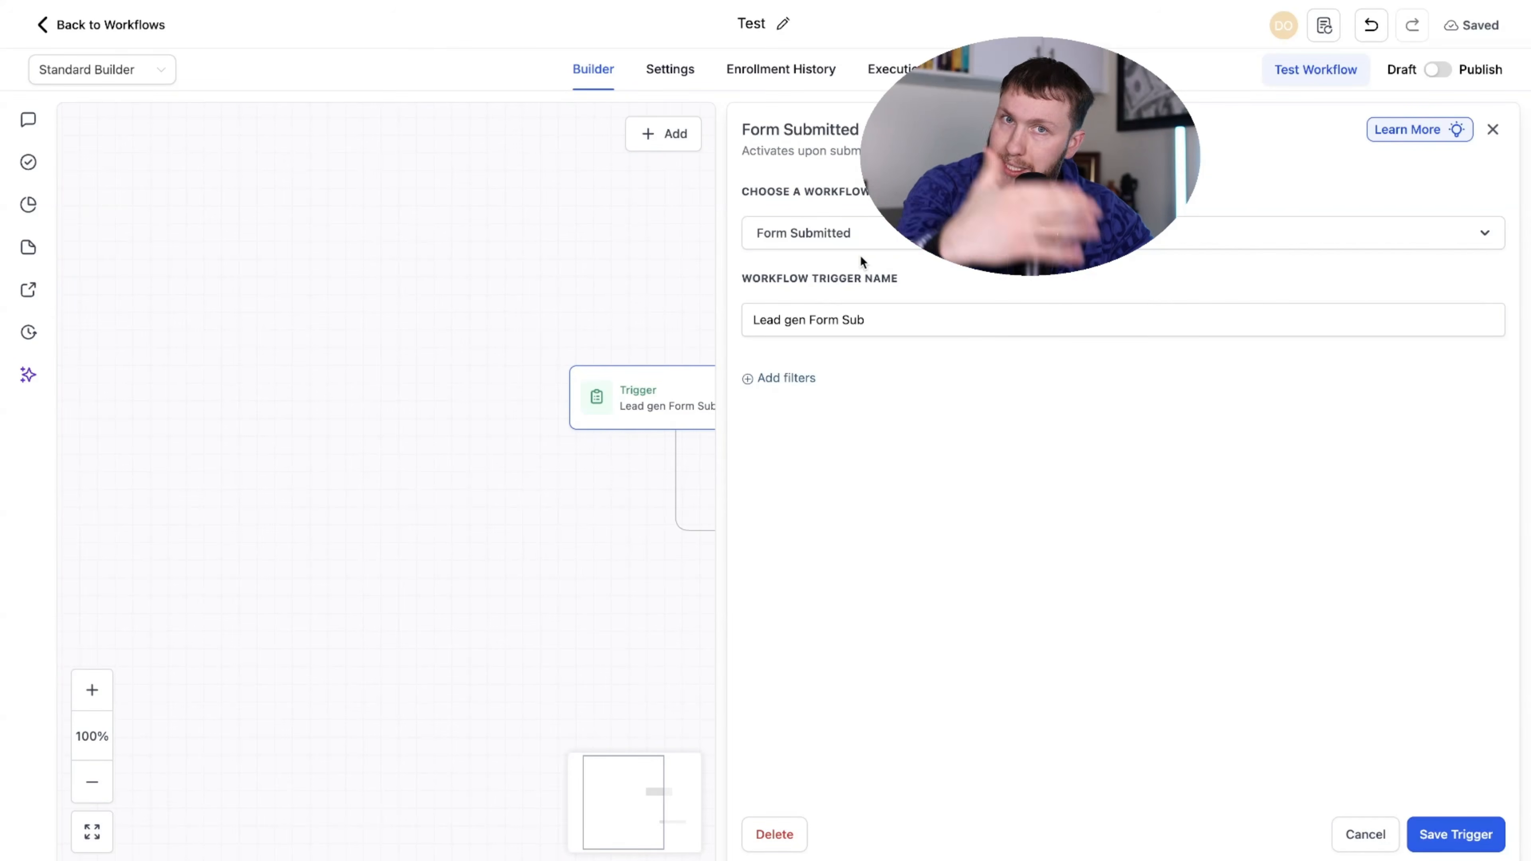
left_click(787, 381)
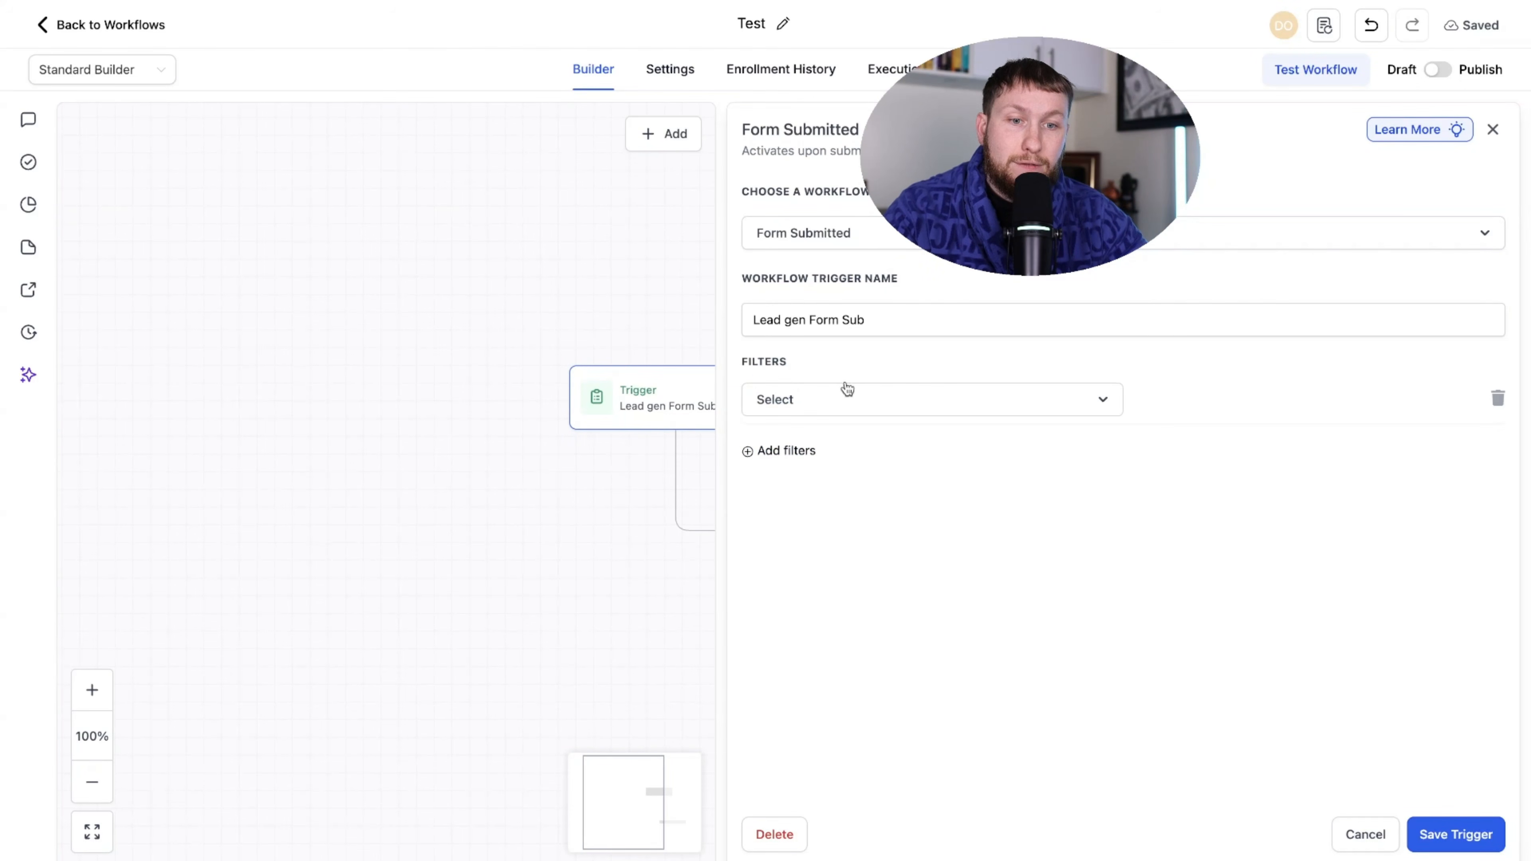
left_click(871, 400)
left_click(861, 523)
left_click(1237, 400)
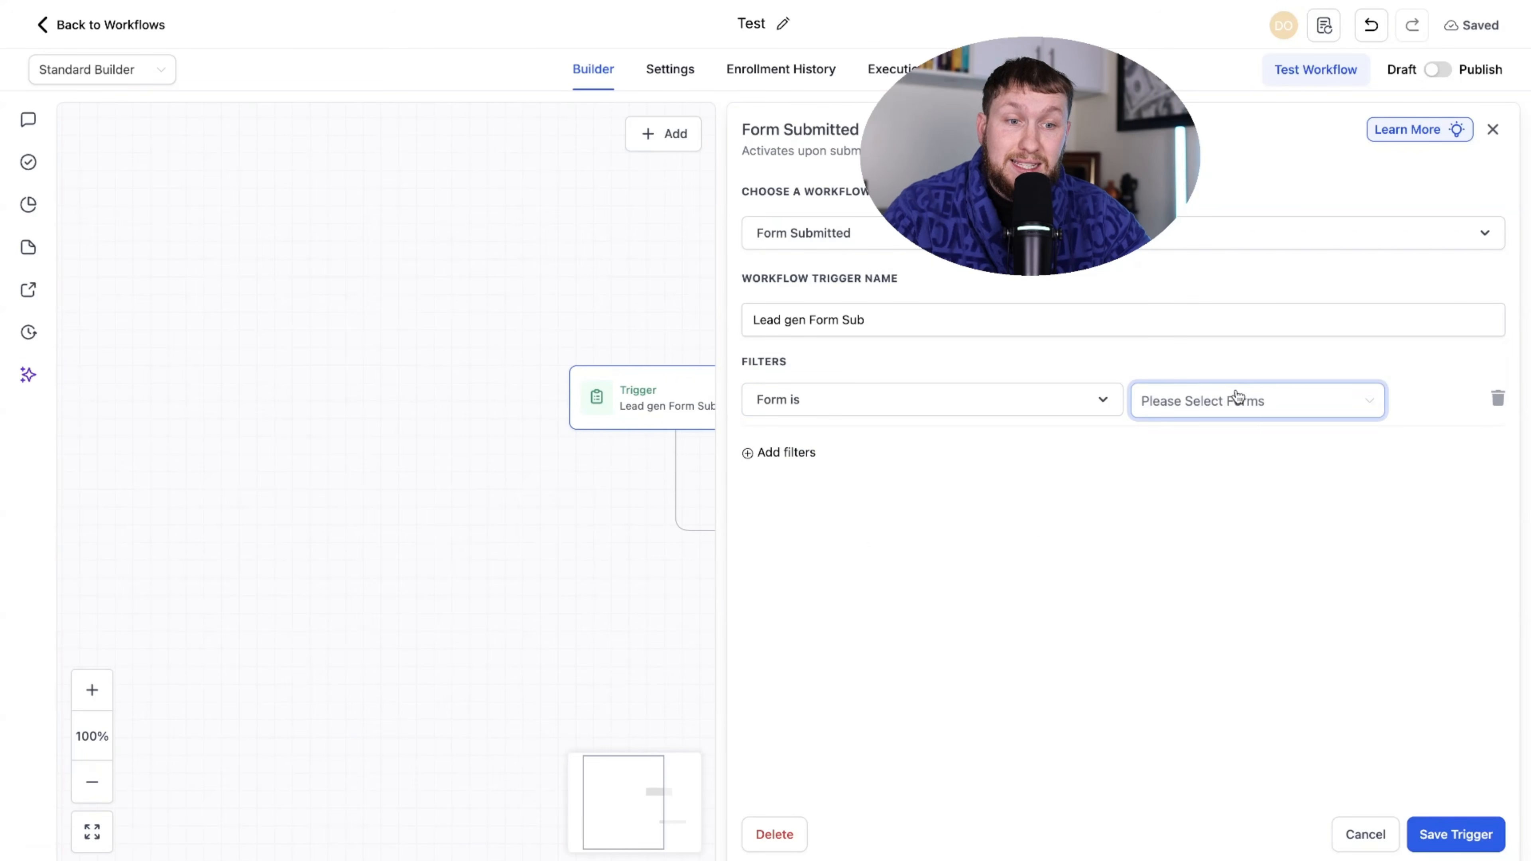
left_click(1205, 450)
left_click(1200, 561)
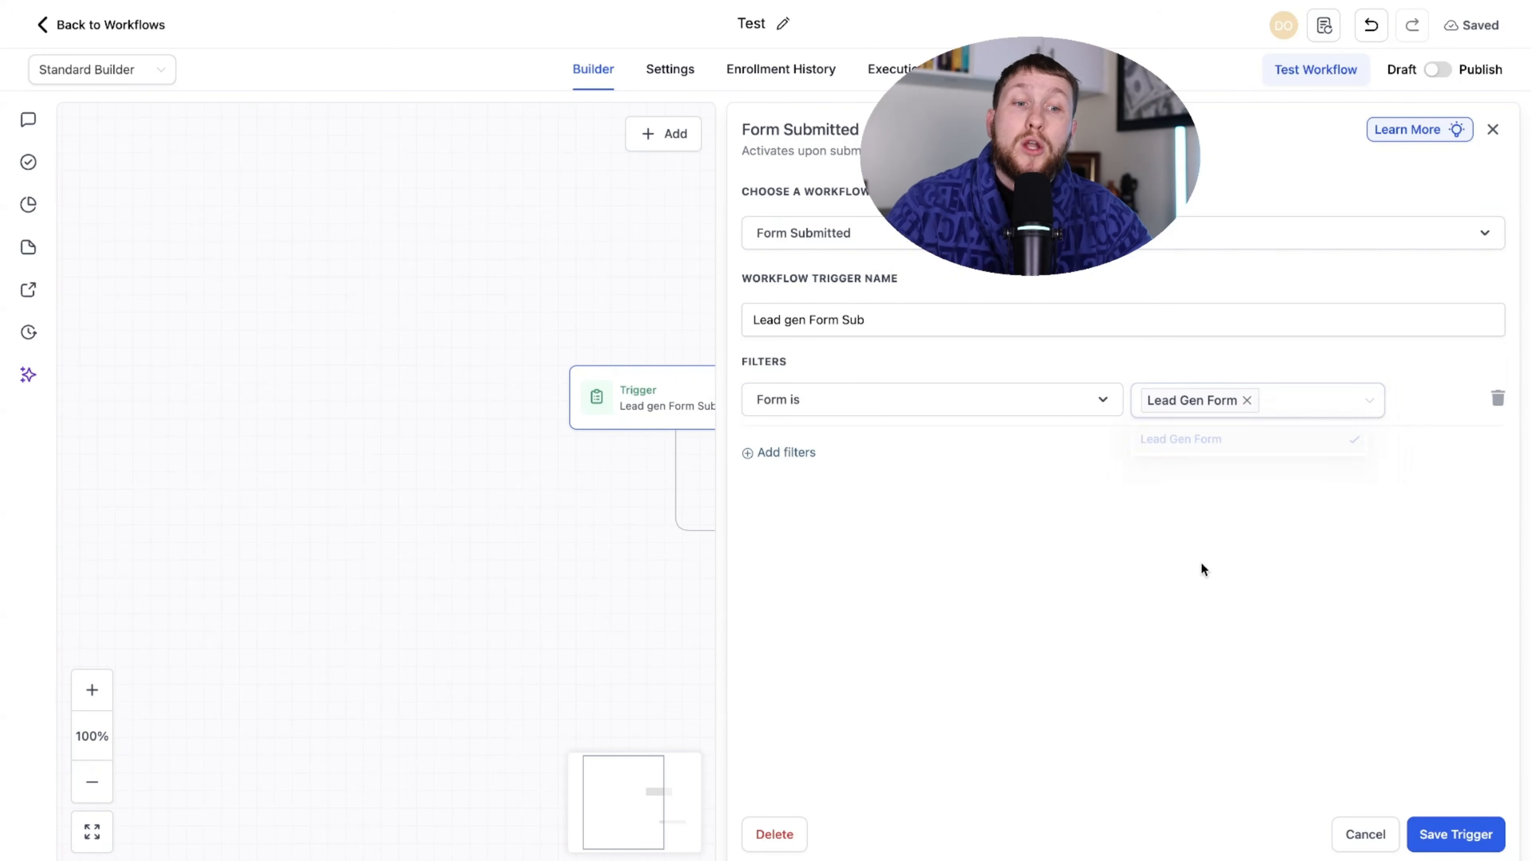
left_click(1439, 839)
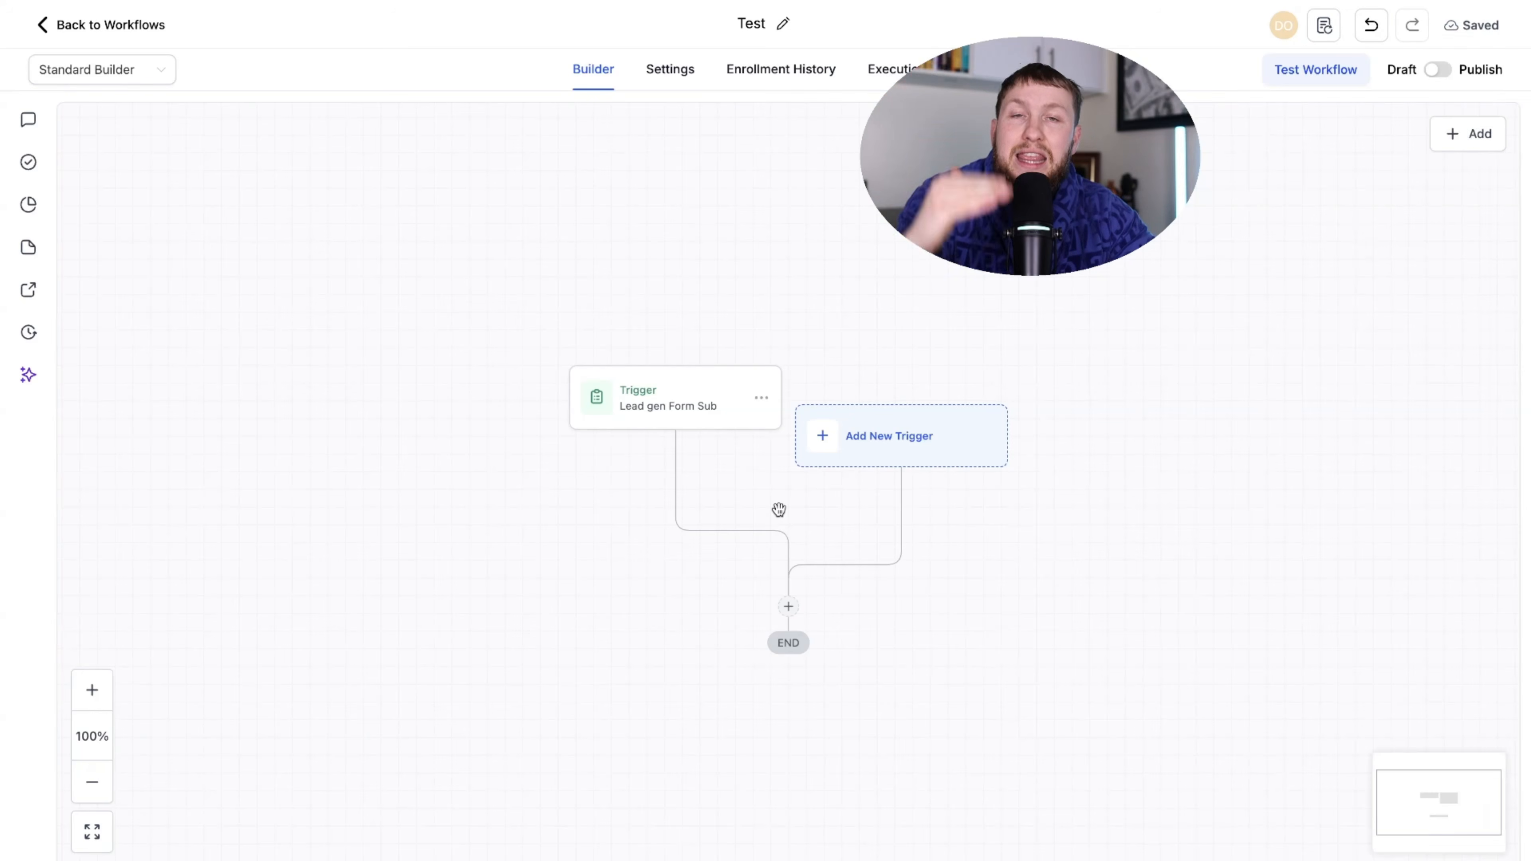
left_click(672, 398)
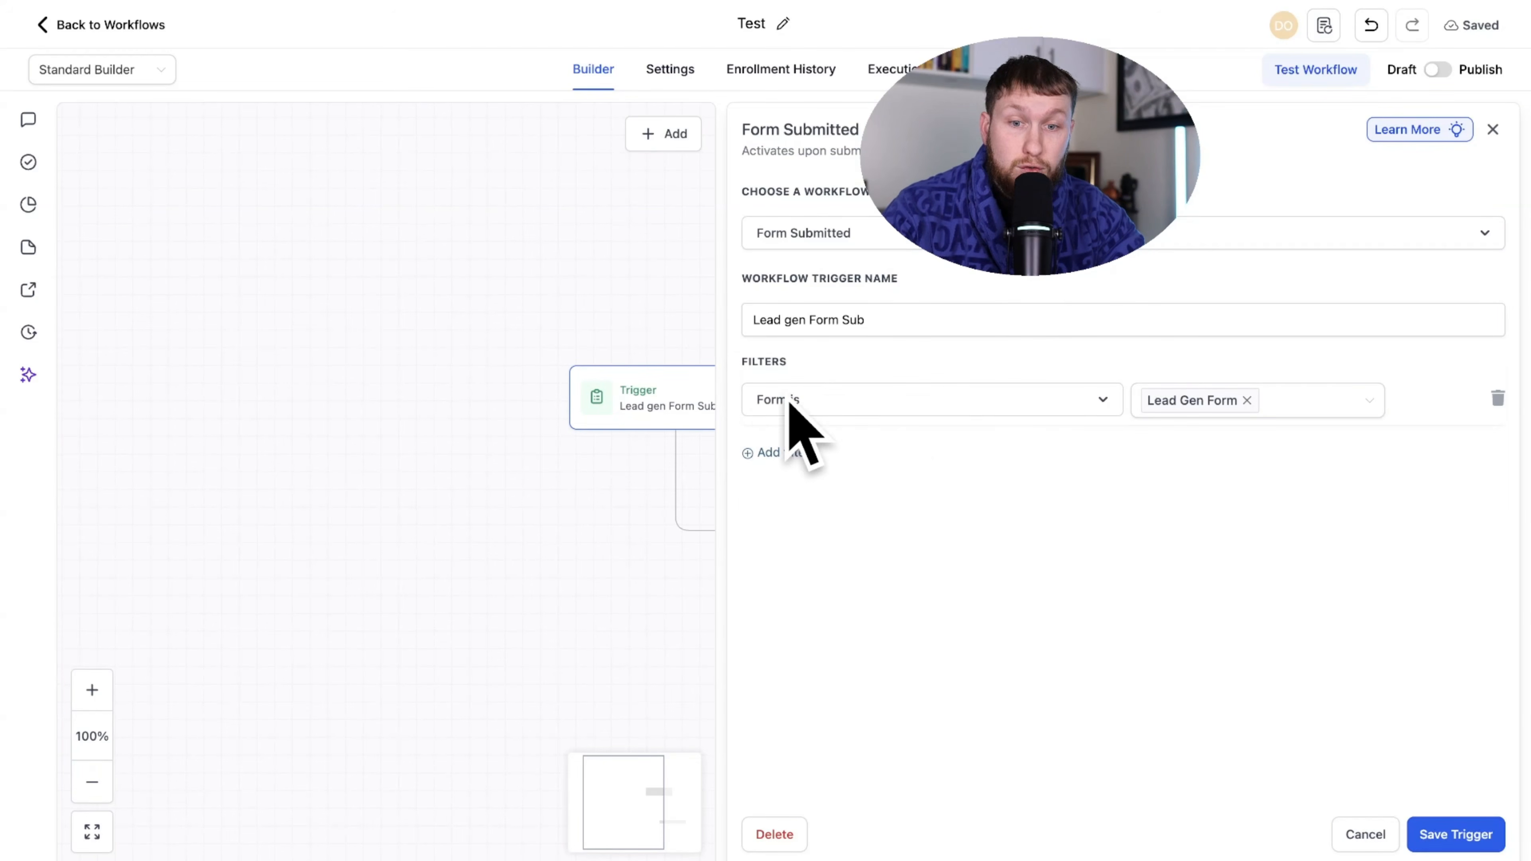
- Try adding a Birthday Reminder trigger, then discard its unsaved changes
left_click(1493, 130)
left_click(1466, 134)
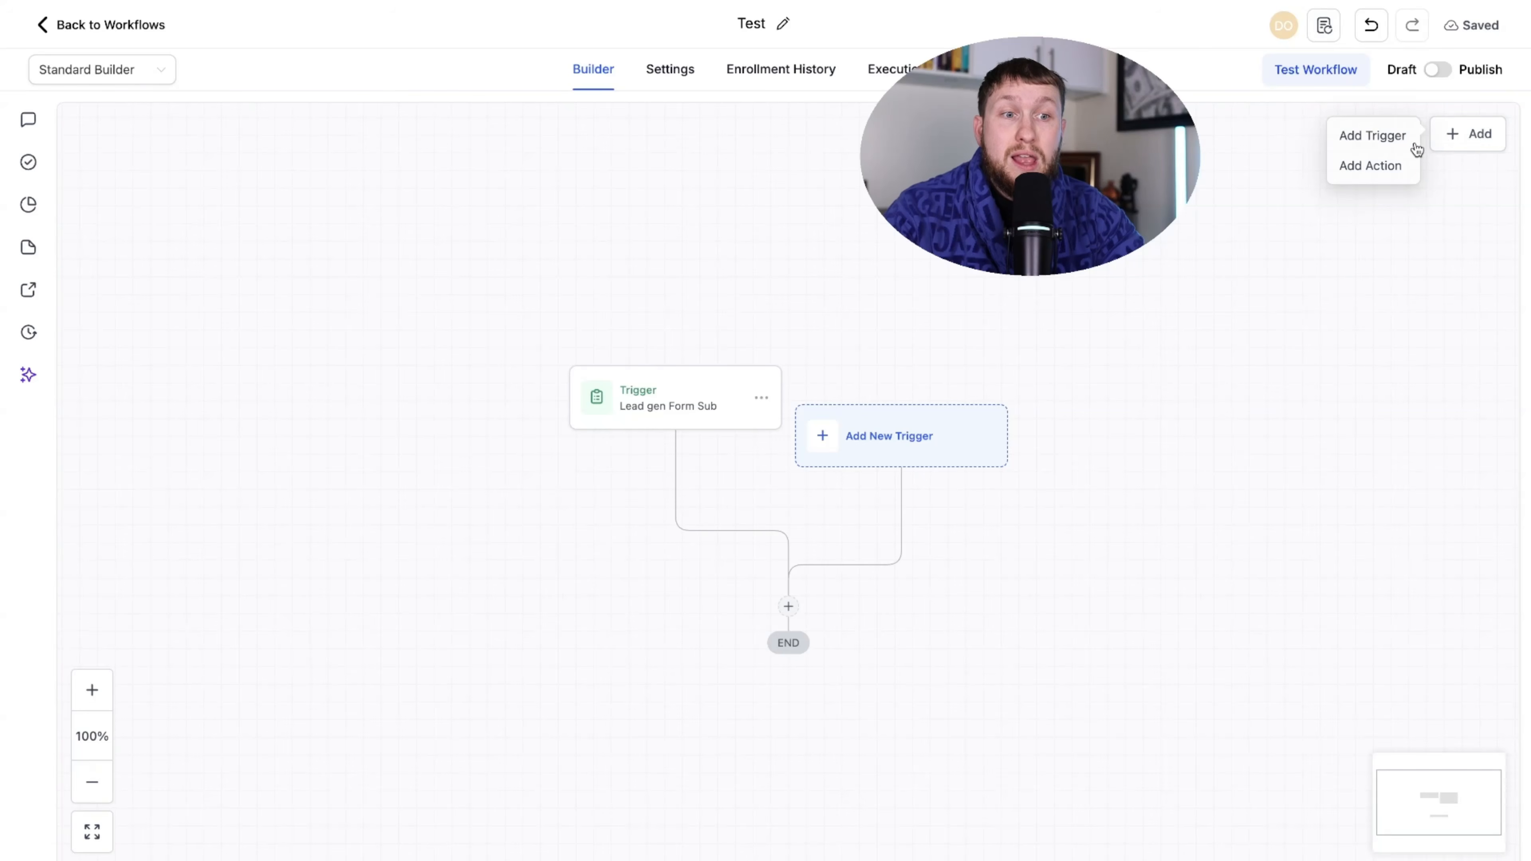
left_click(1378, 134)
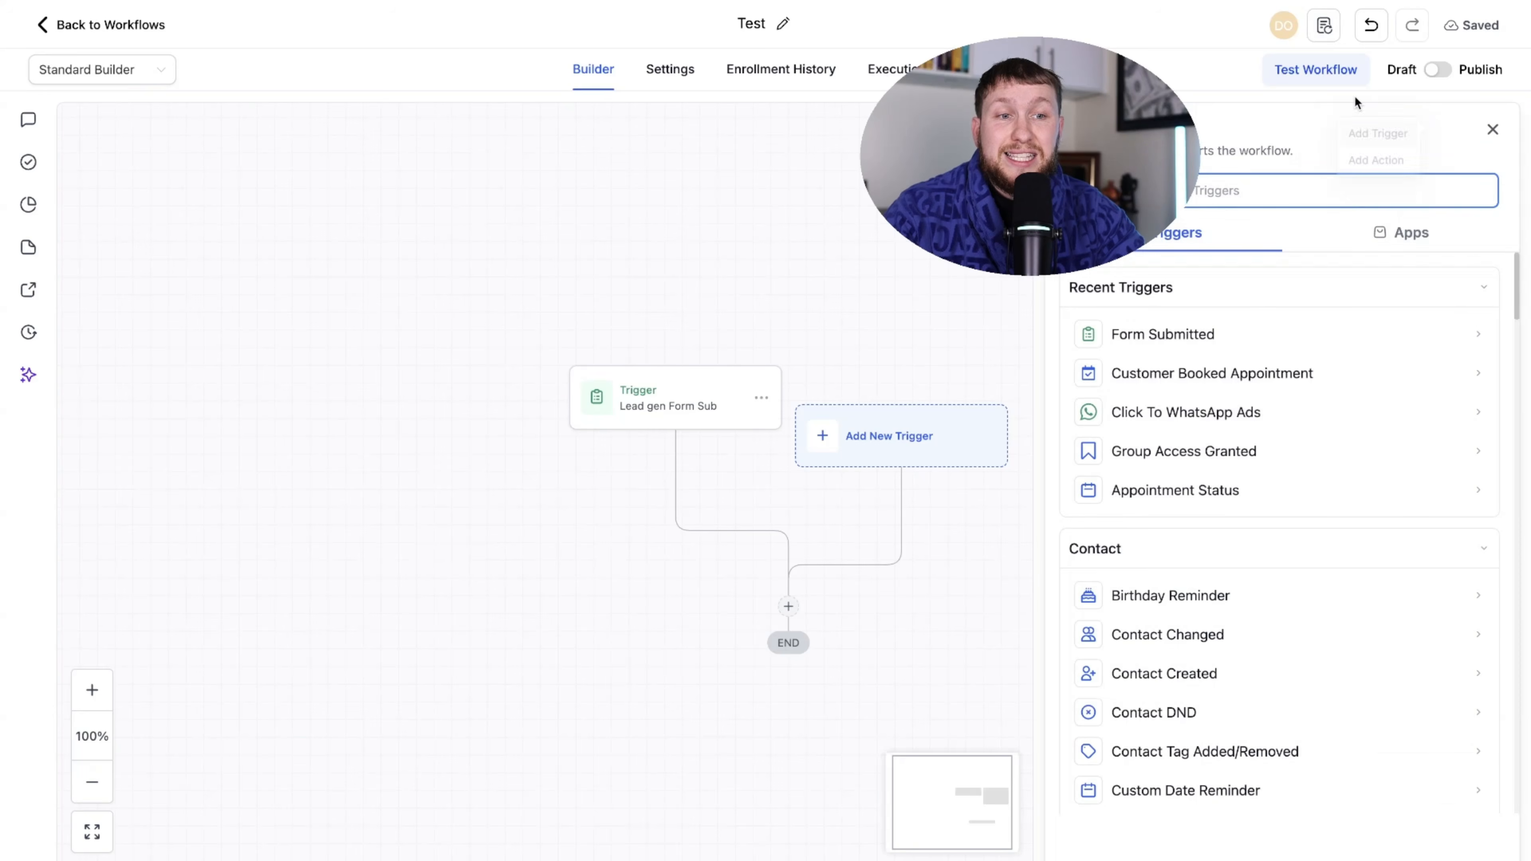
left_click(1169, 596)
left_click(749, 383)
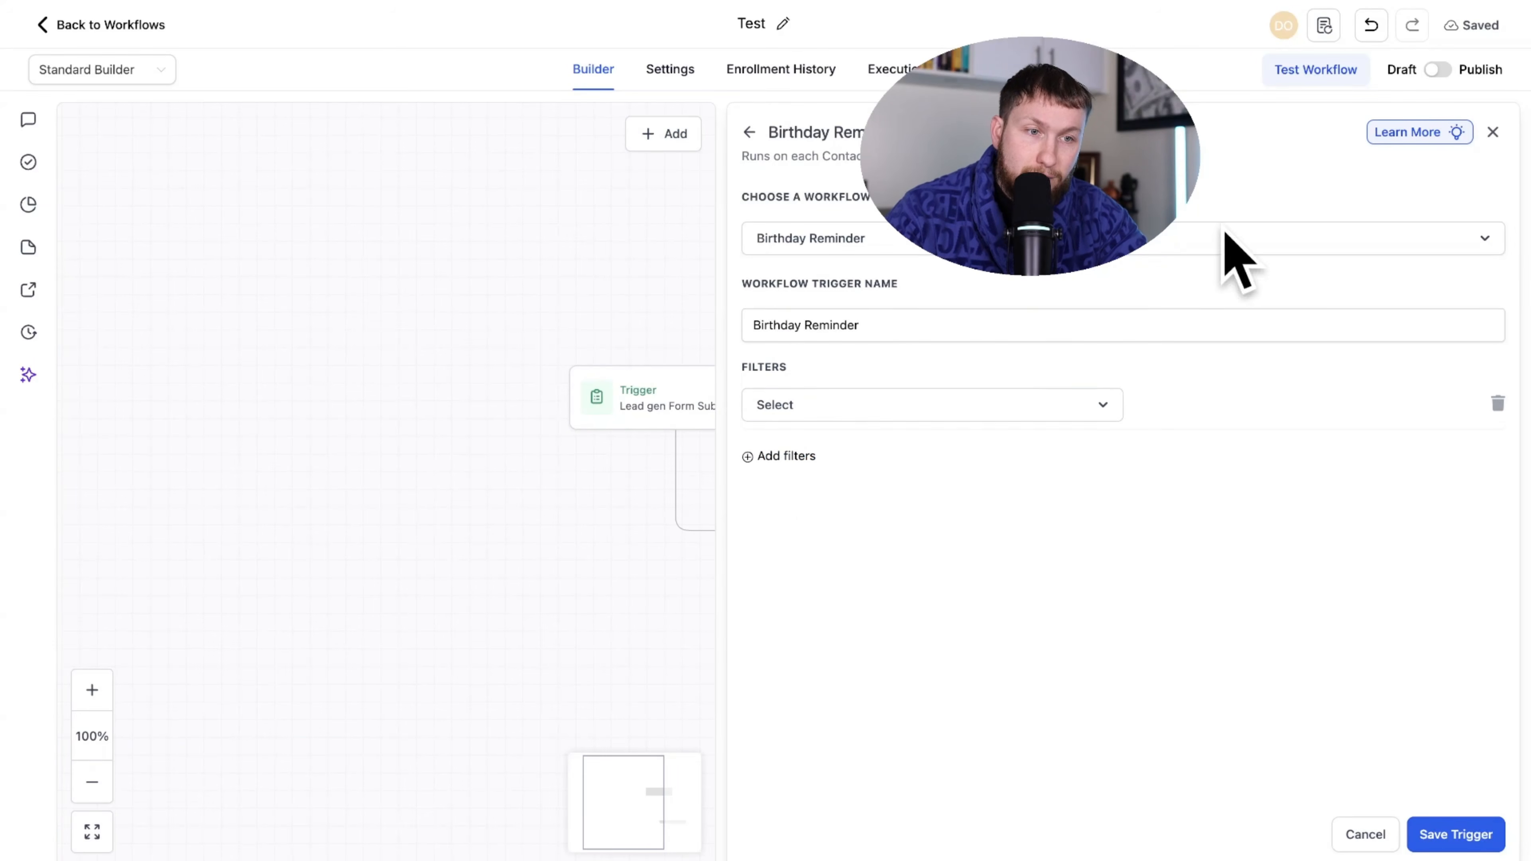
left_click(1492, 132)
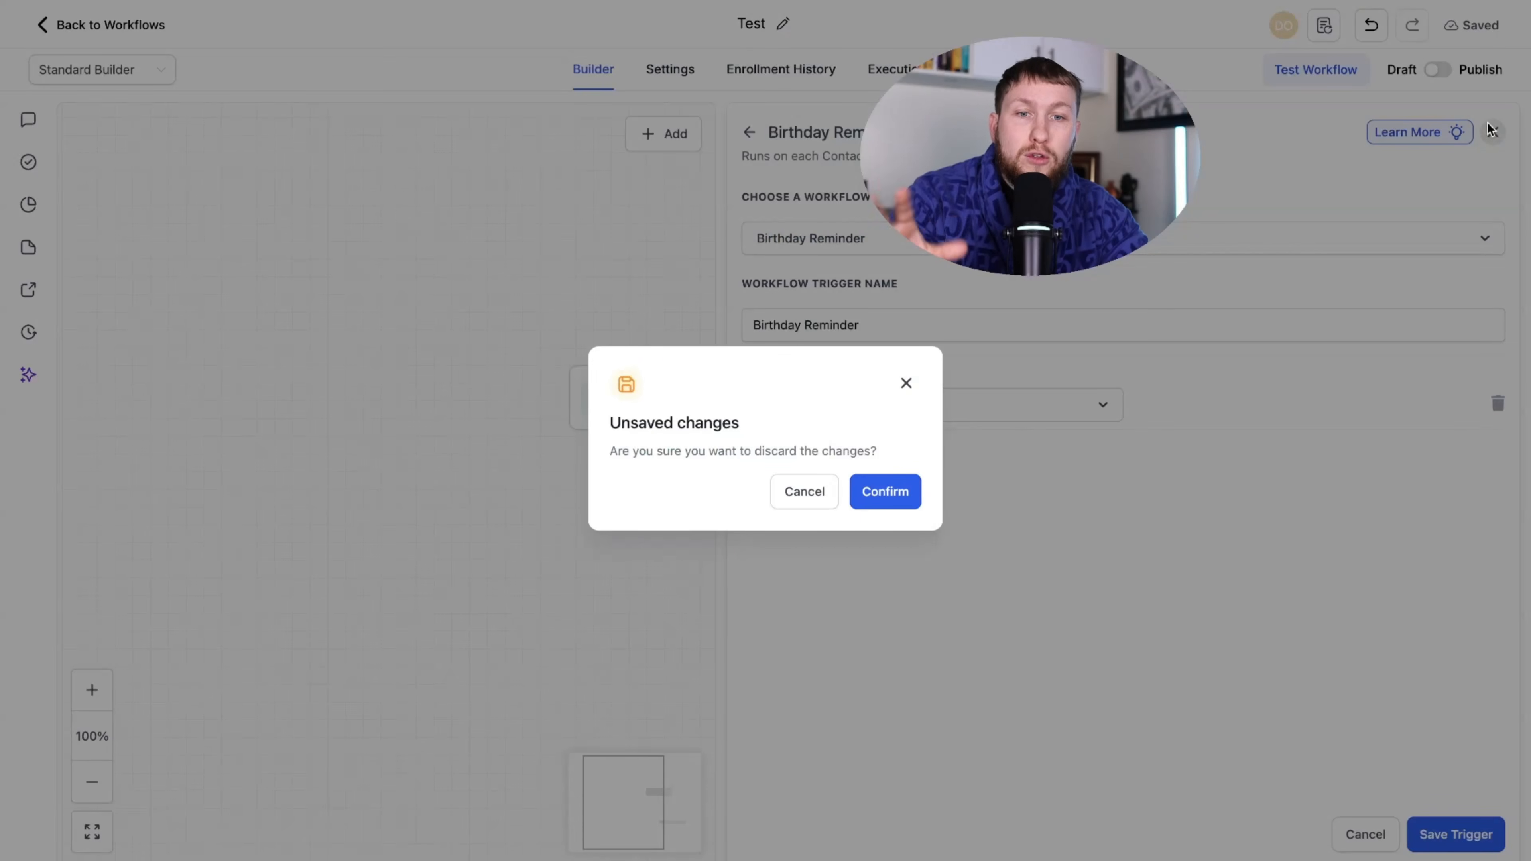
left_click(886, 490)
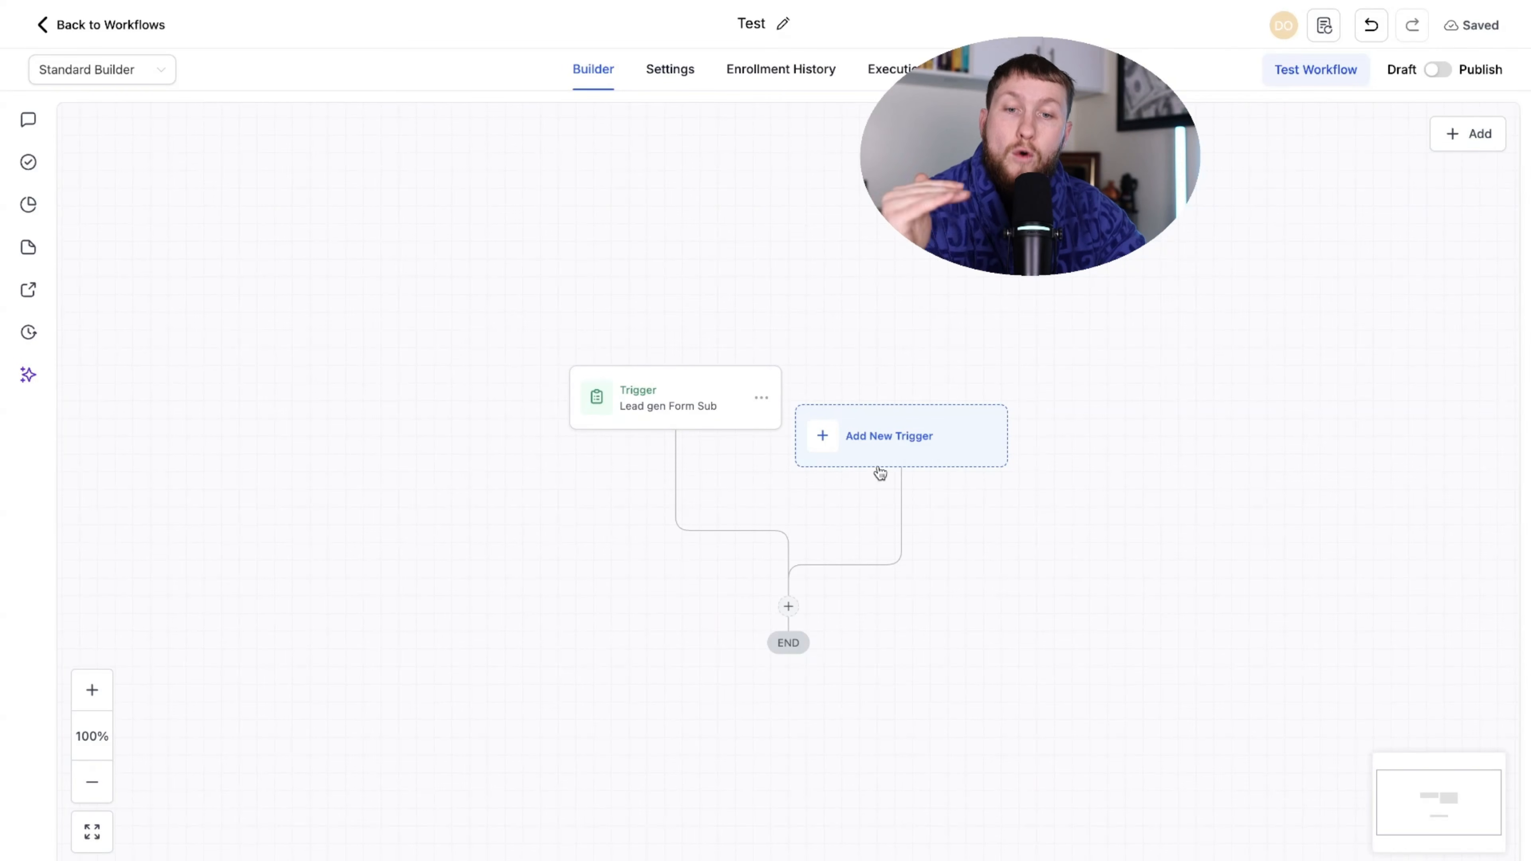
- Reopen the available triggers list and browse it, trying Contact Changed
left_click(1466, 131)
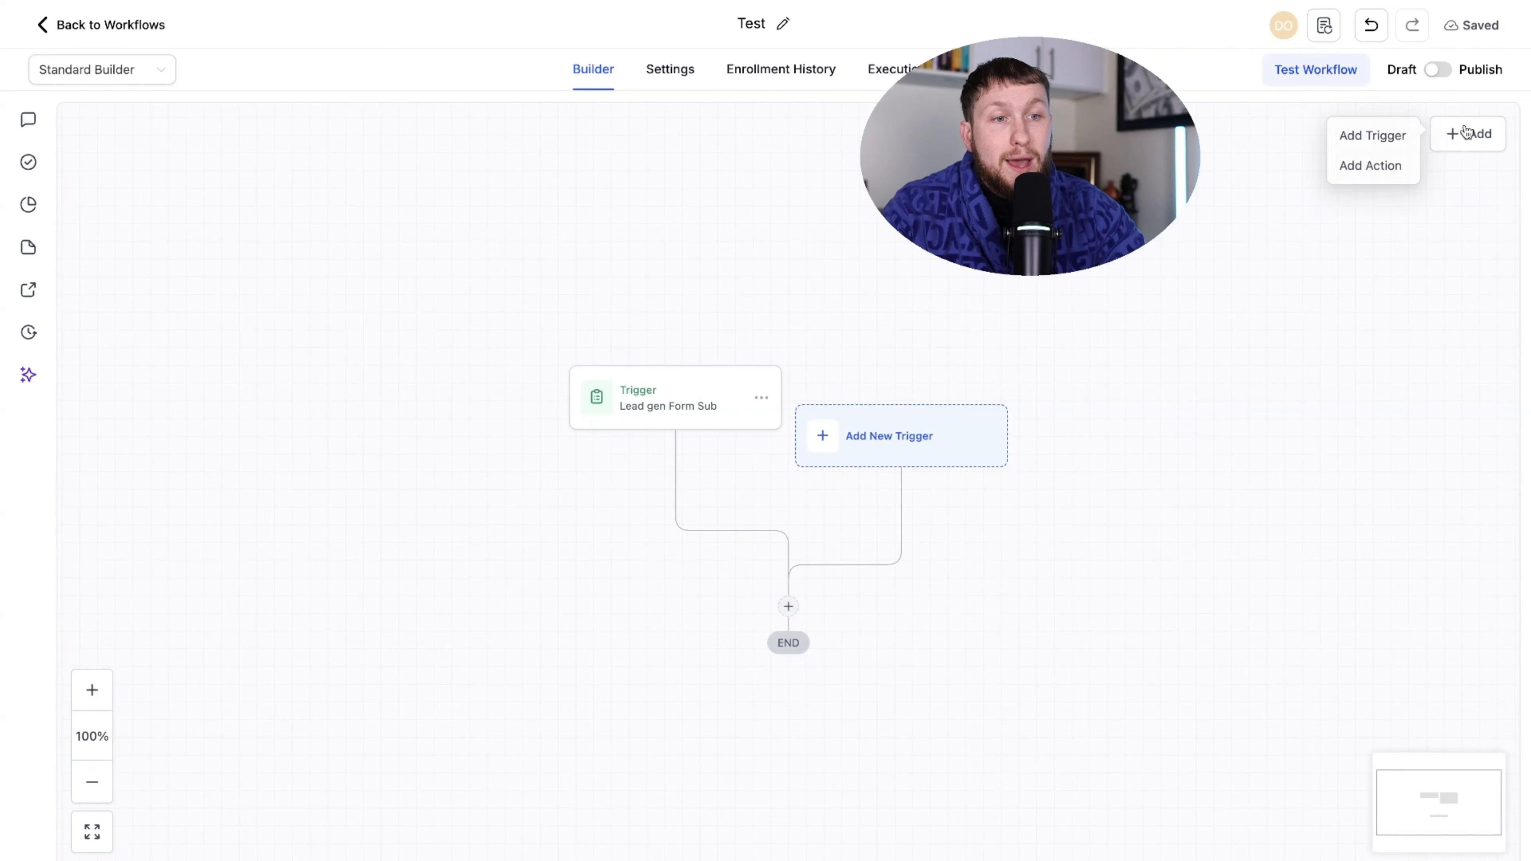
left_click(1400, 140)
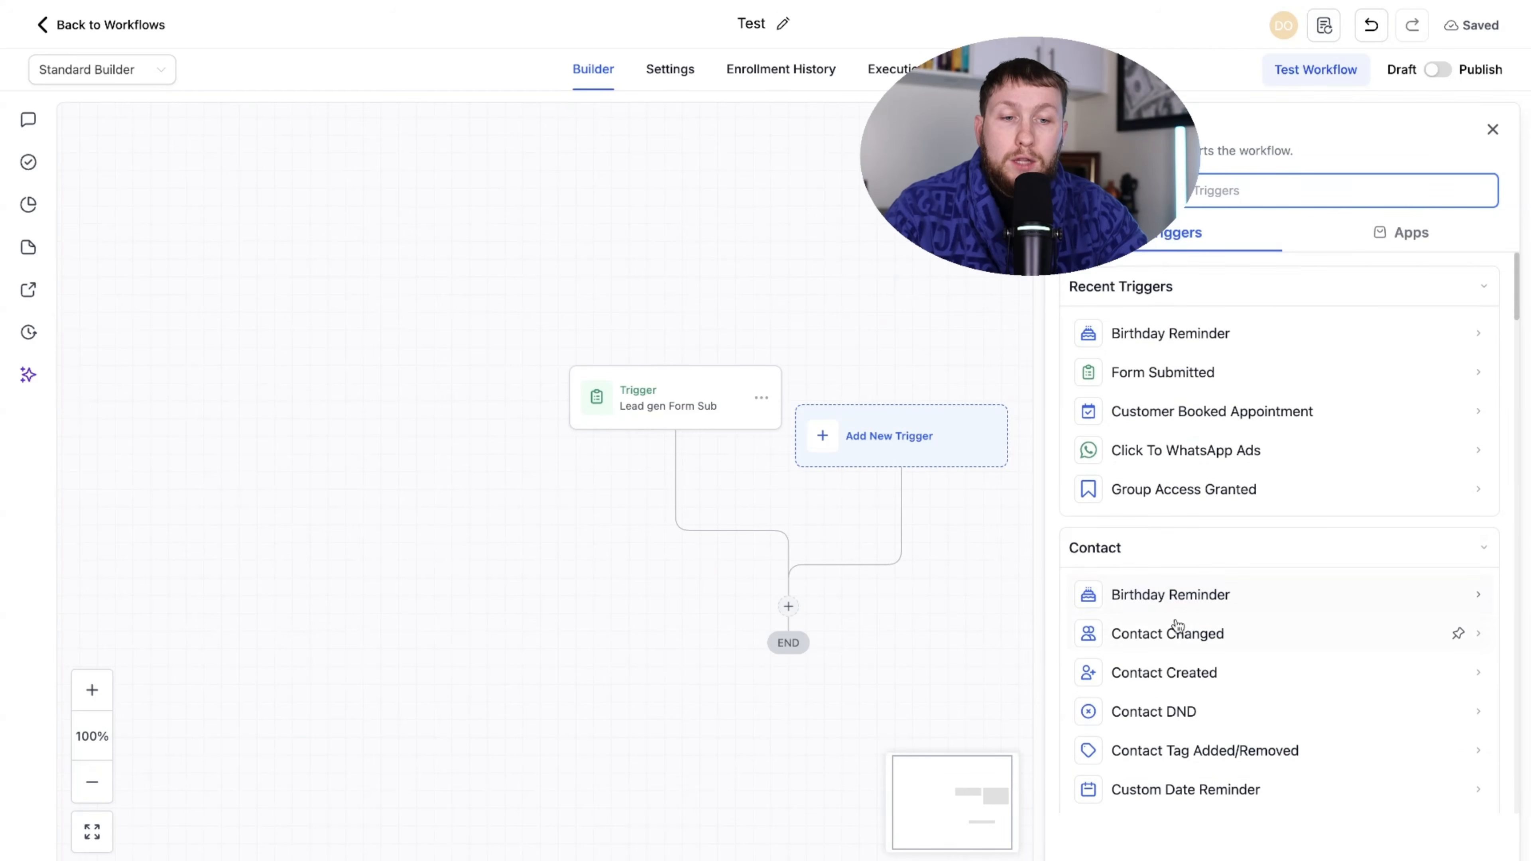
scroll(1166, 631, "down", 2)
scroll(1154, 621, "up", 2)
scroll(1200, 619, "down", 4)
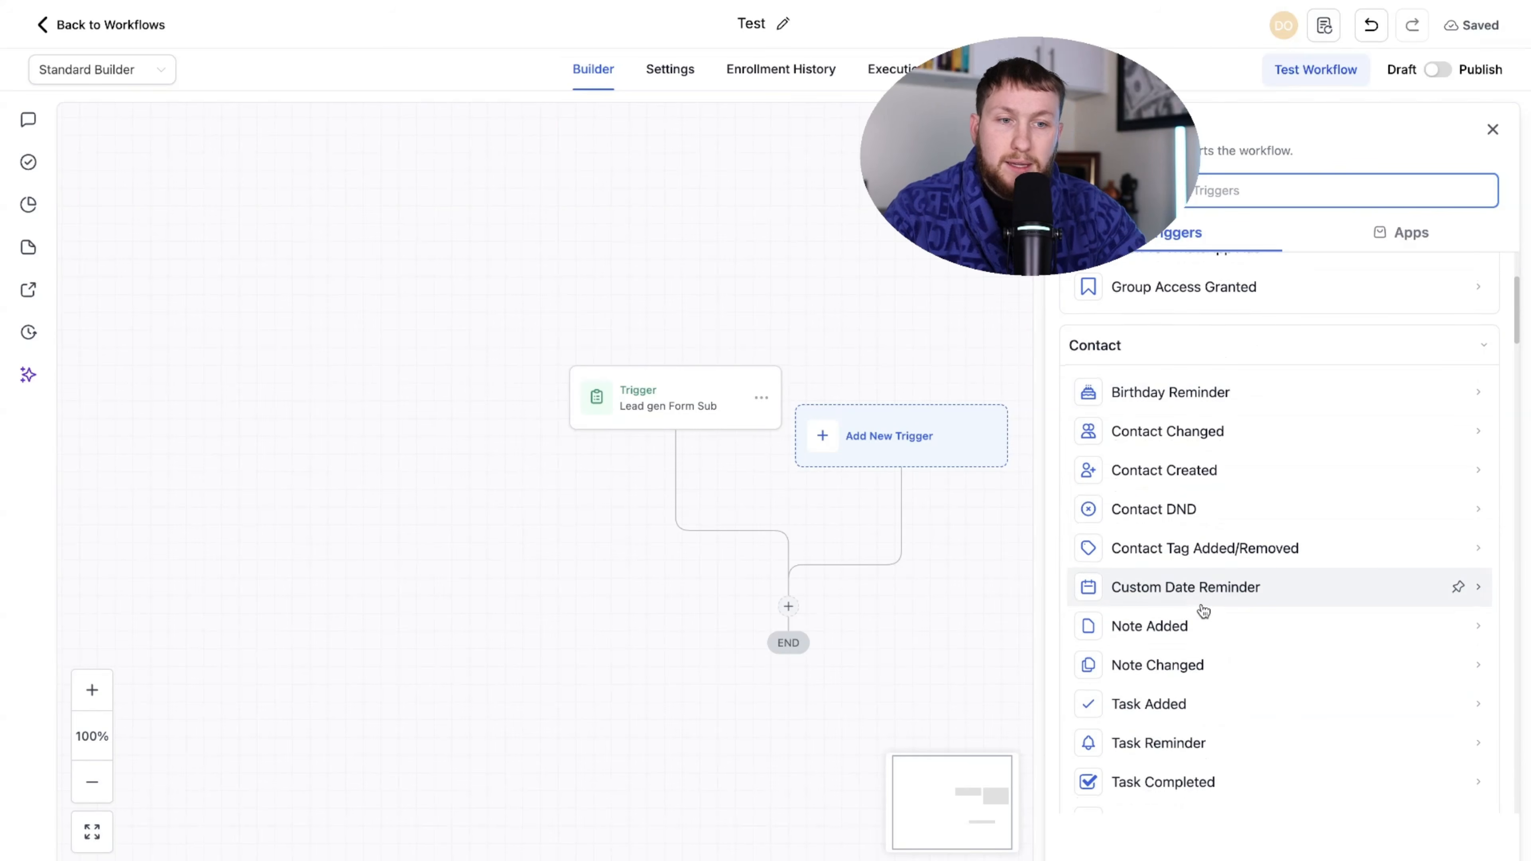
scroll(1202, 615, "down", 1)
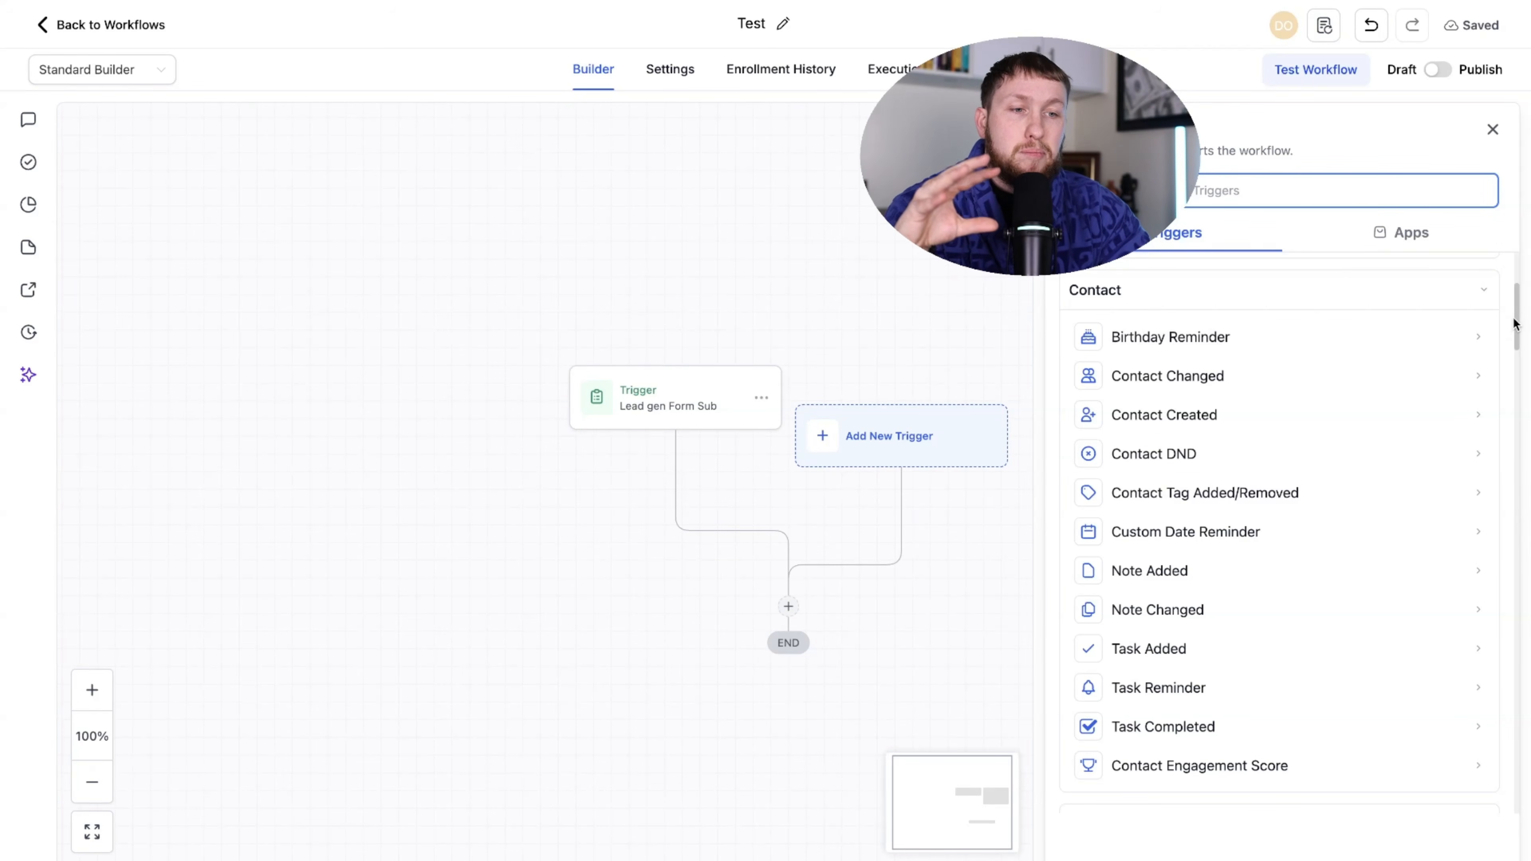
left_click(1521, 328)
scroll(1519, 339, "down", 5)
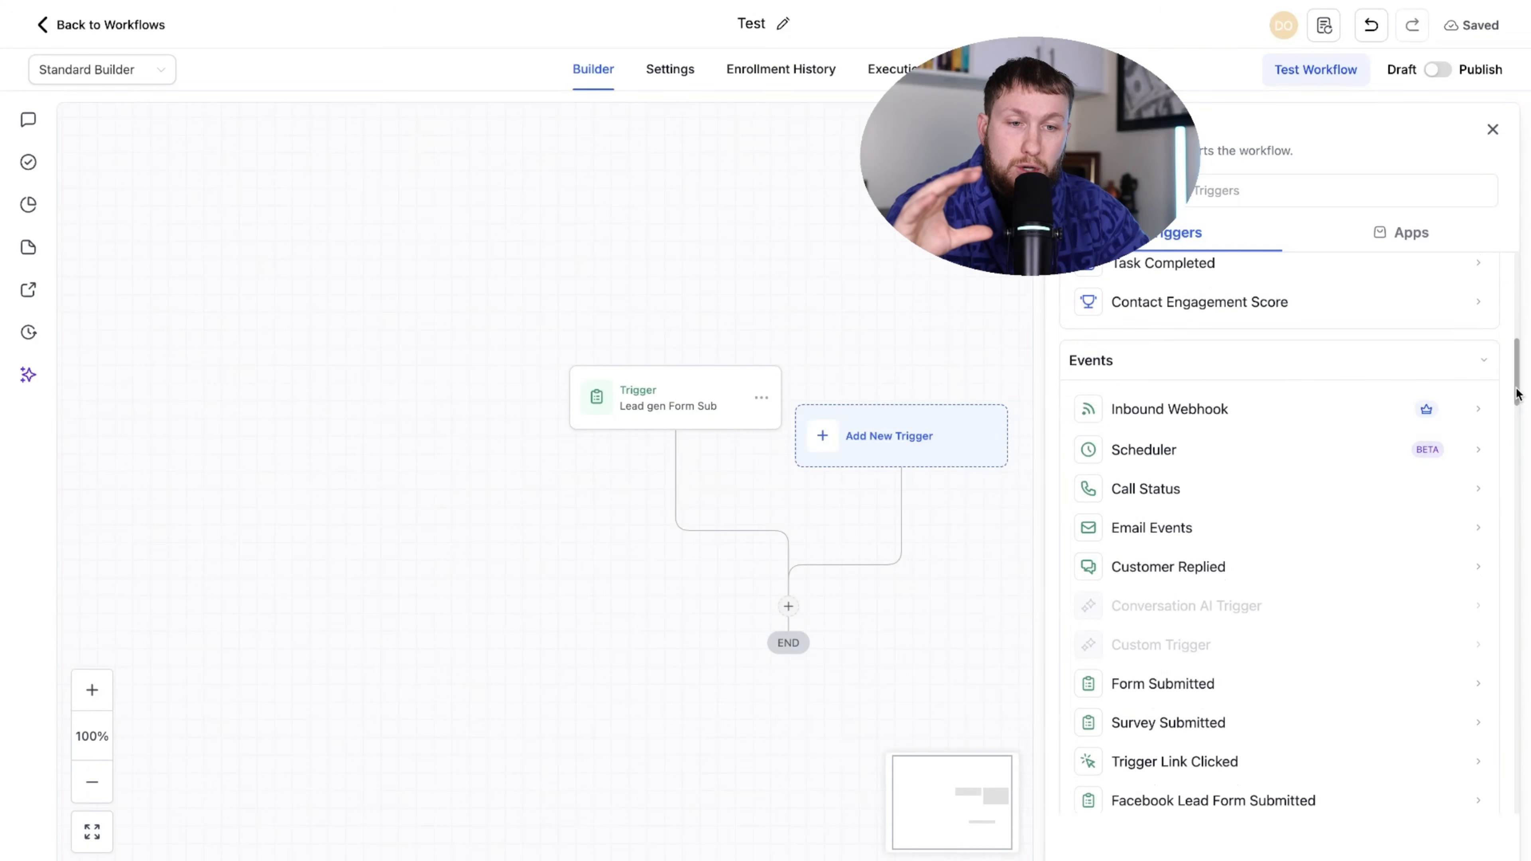
scroll(1519, 338, "up", 5)
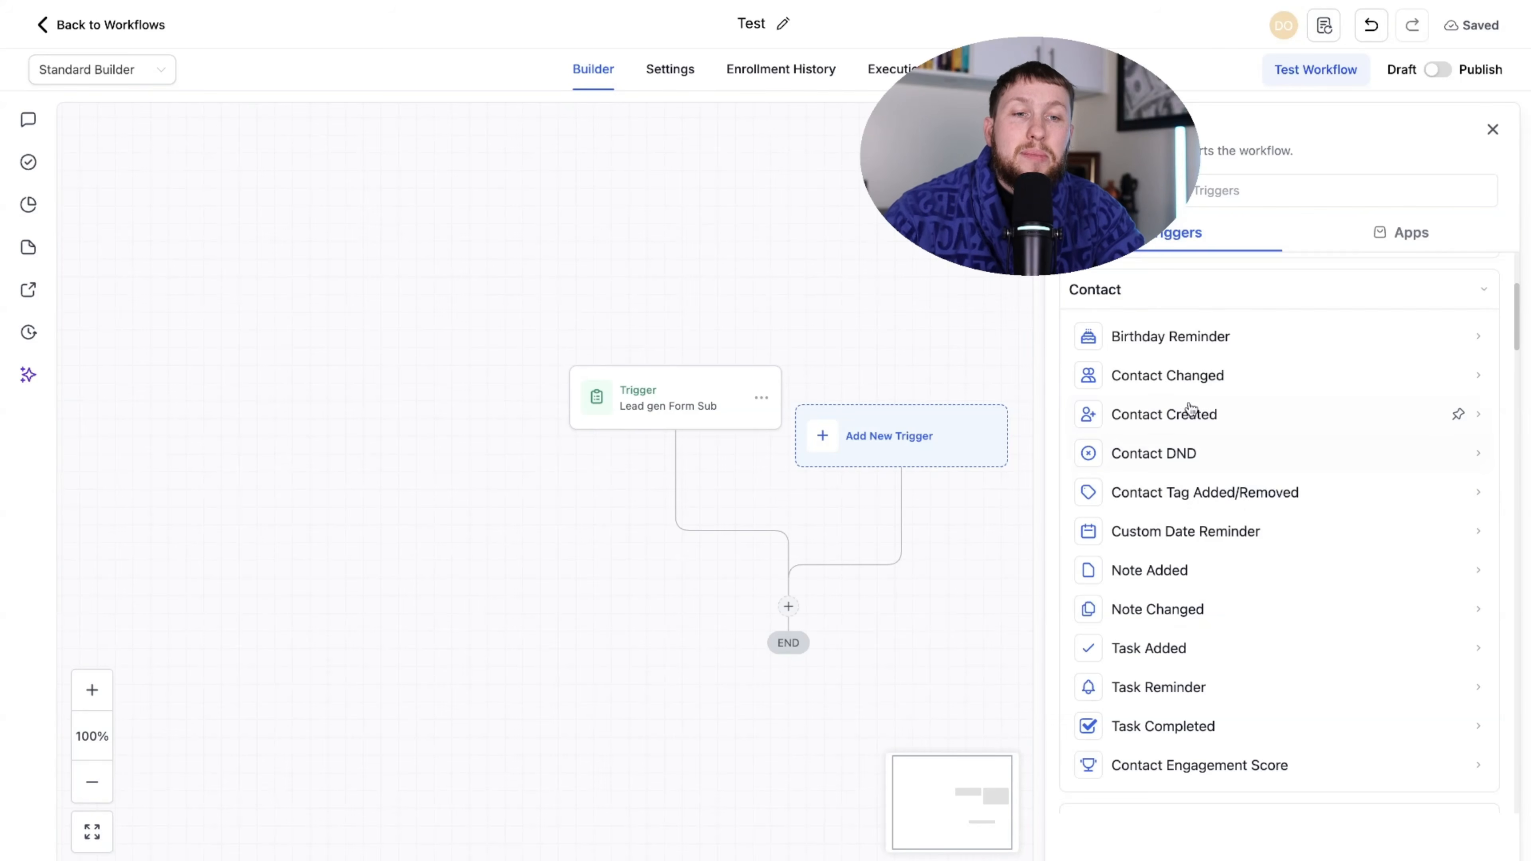
mouse_move(1222, 377)
left_mouse_down()
mouse_move(1157, 377)
mouse_move(1213, 359)
mouse_move(1224, 379)
left_mouse_up()
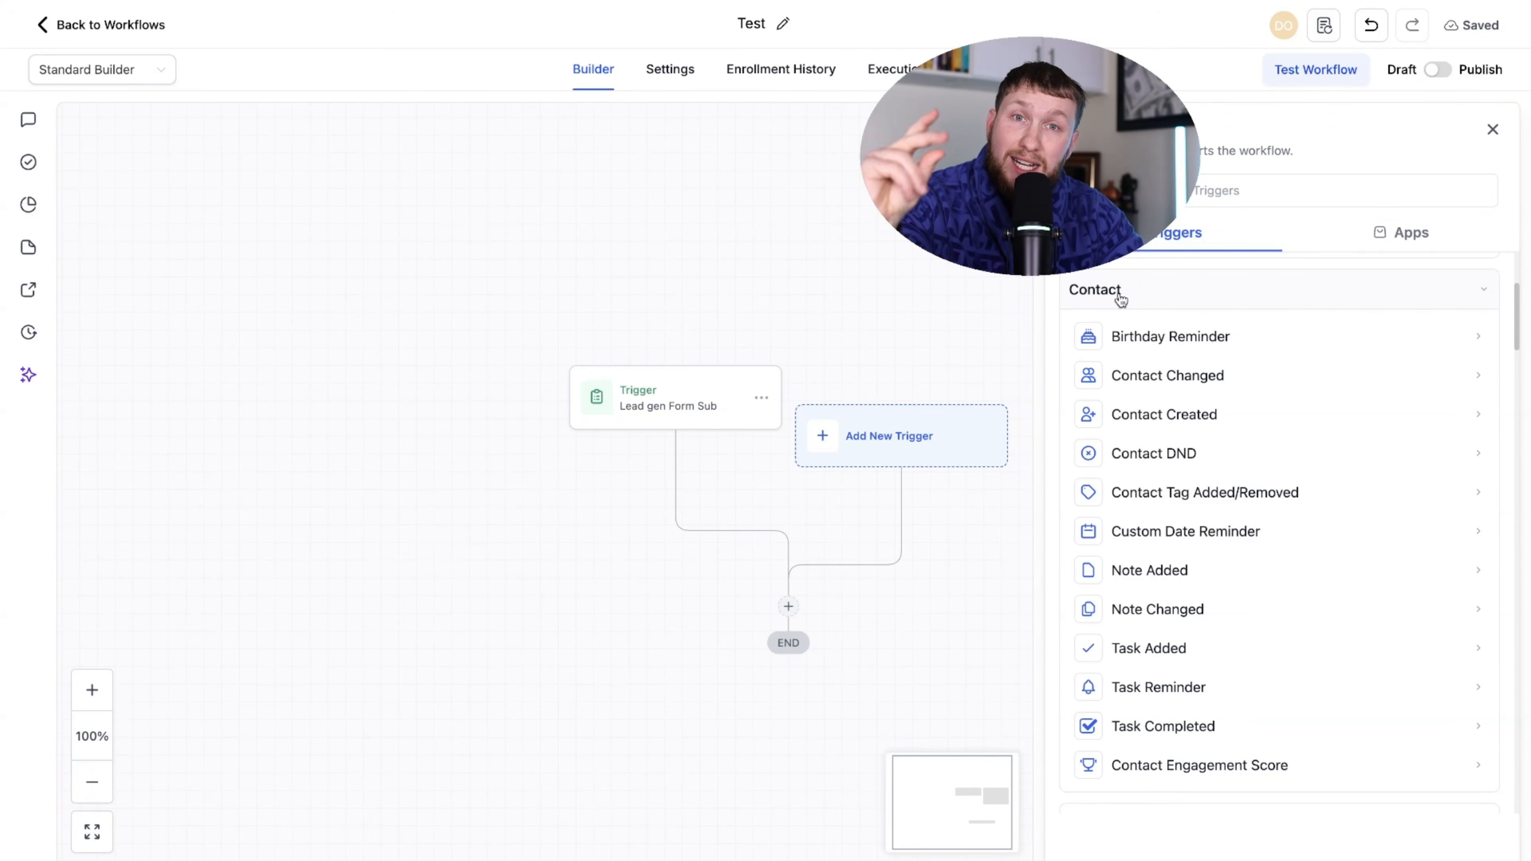
left_click_drag(1518, 308, 1525, 369)
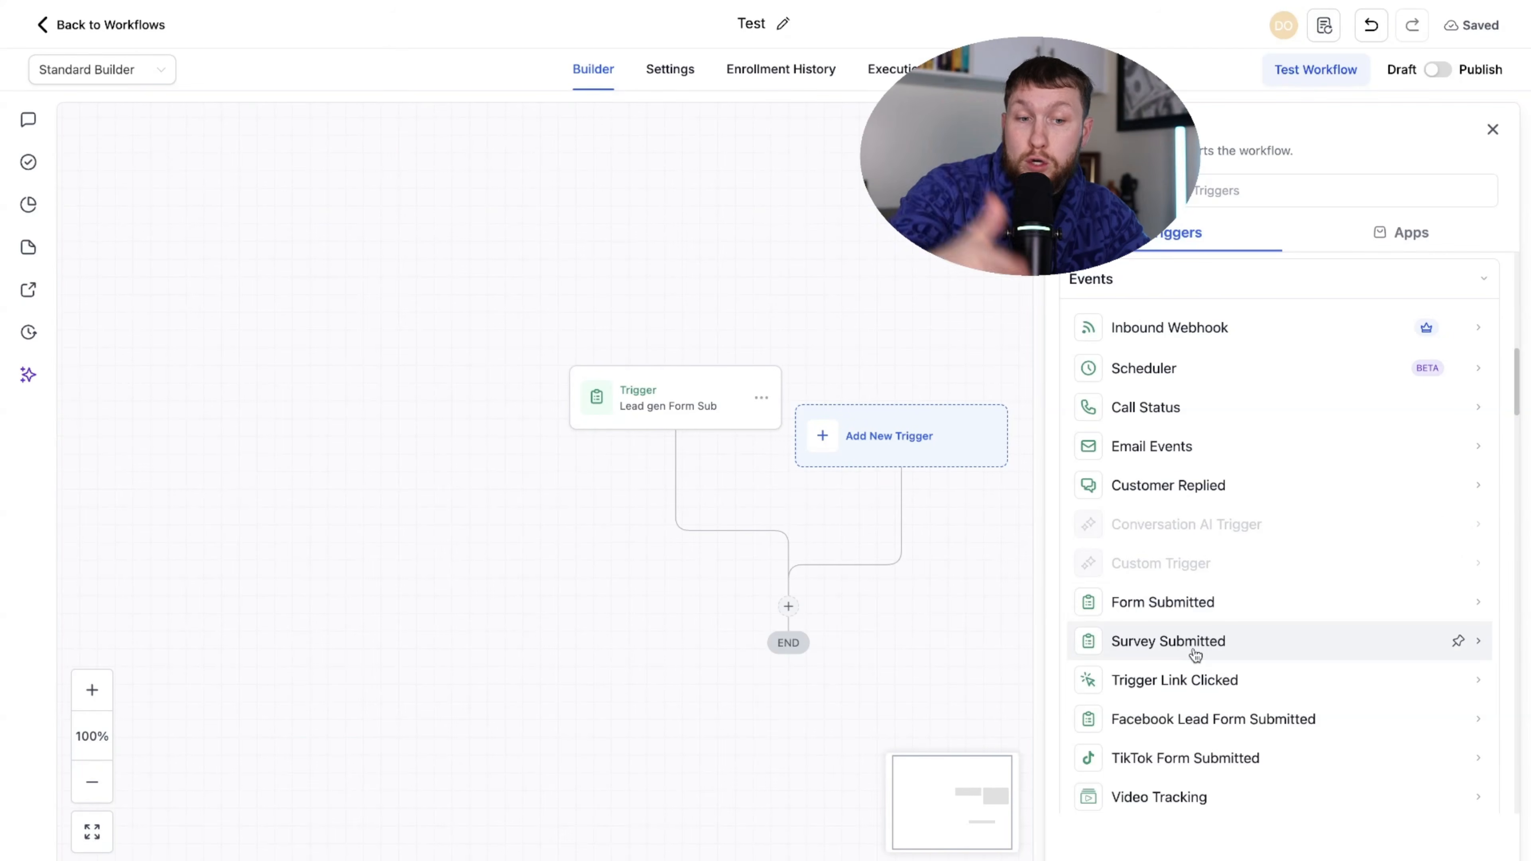
scroll(1272, 736, "down", 2)
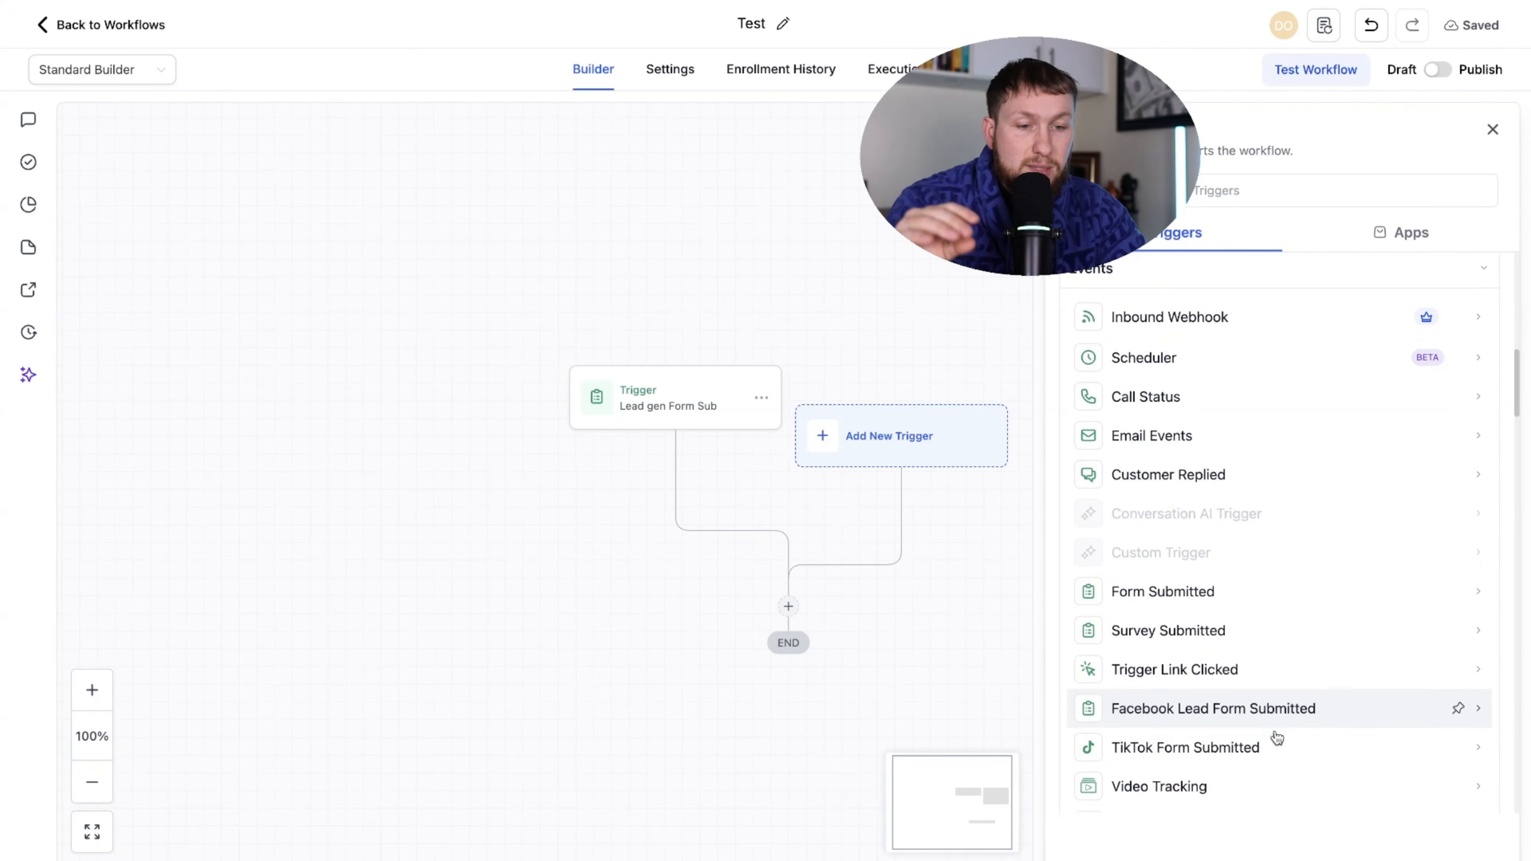
scroll(1220, 676, "down", 5)
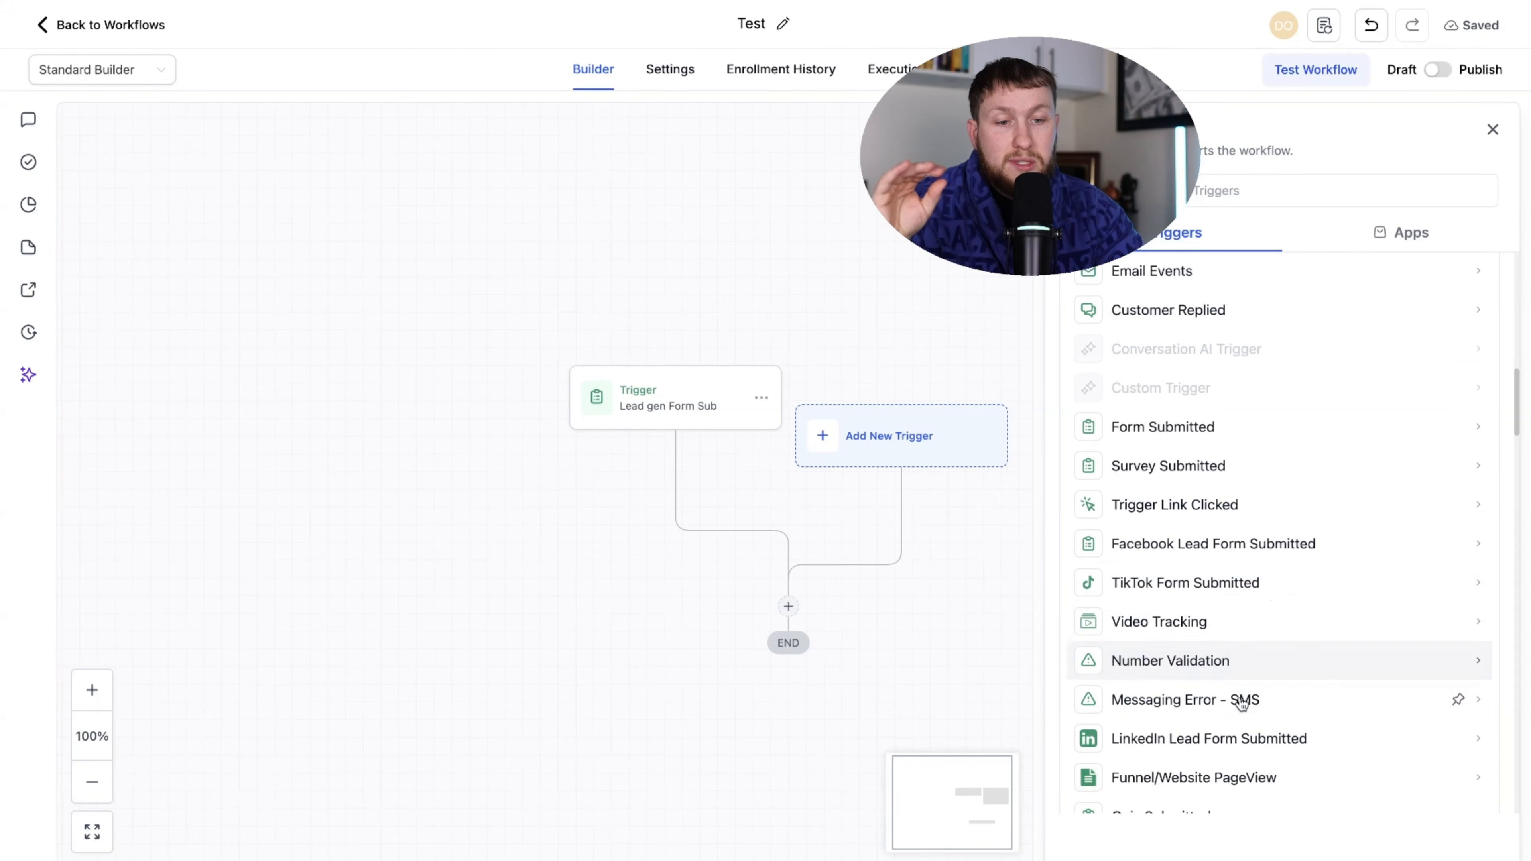
scroll(1179, 561, "down", 4)
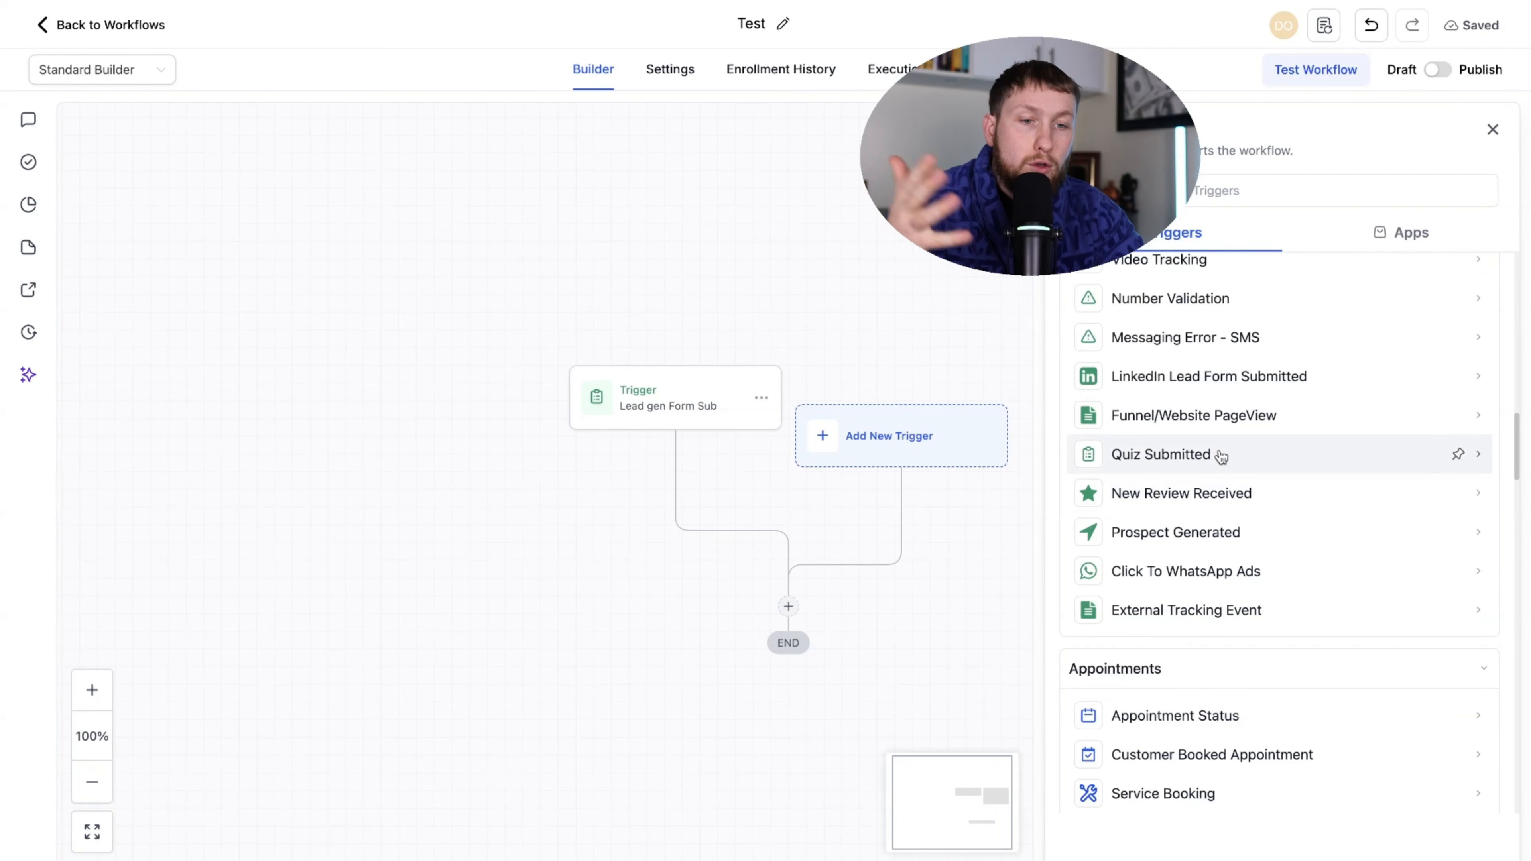
scroll(1217, 451, "down", 2)
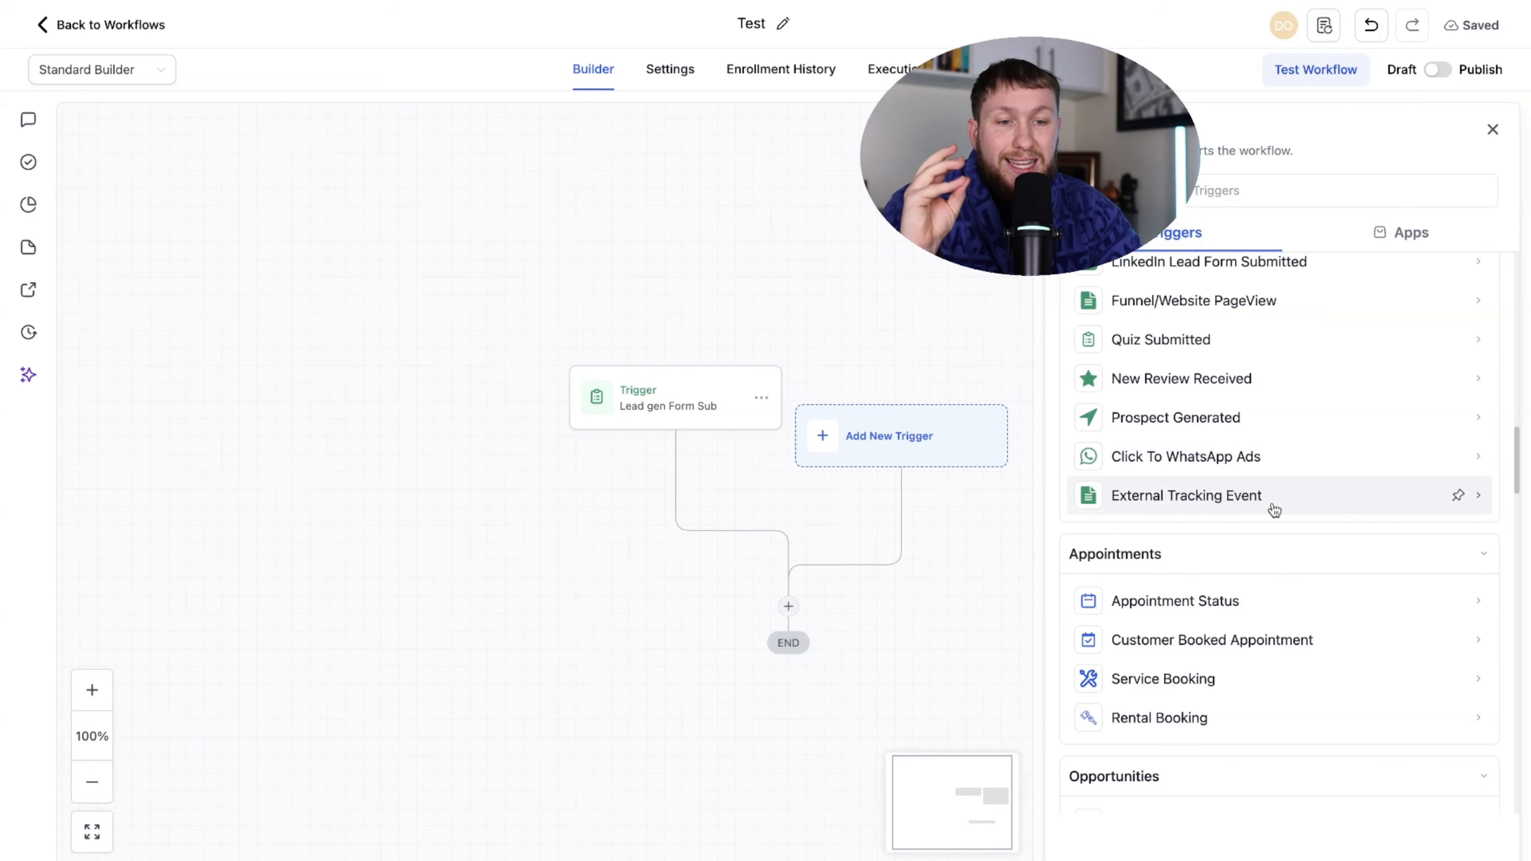
scroll(1267, 523, "up", 1)
scroll(1267, 528, "down", 10)
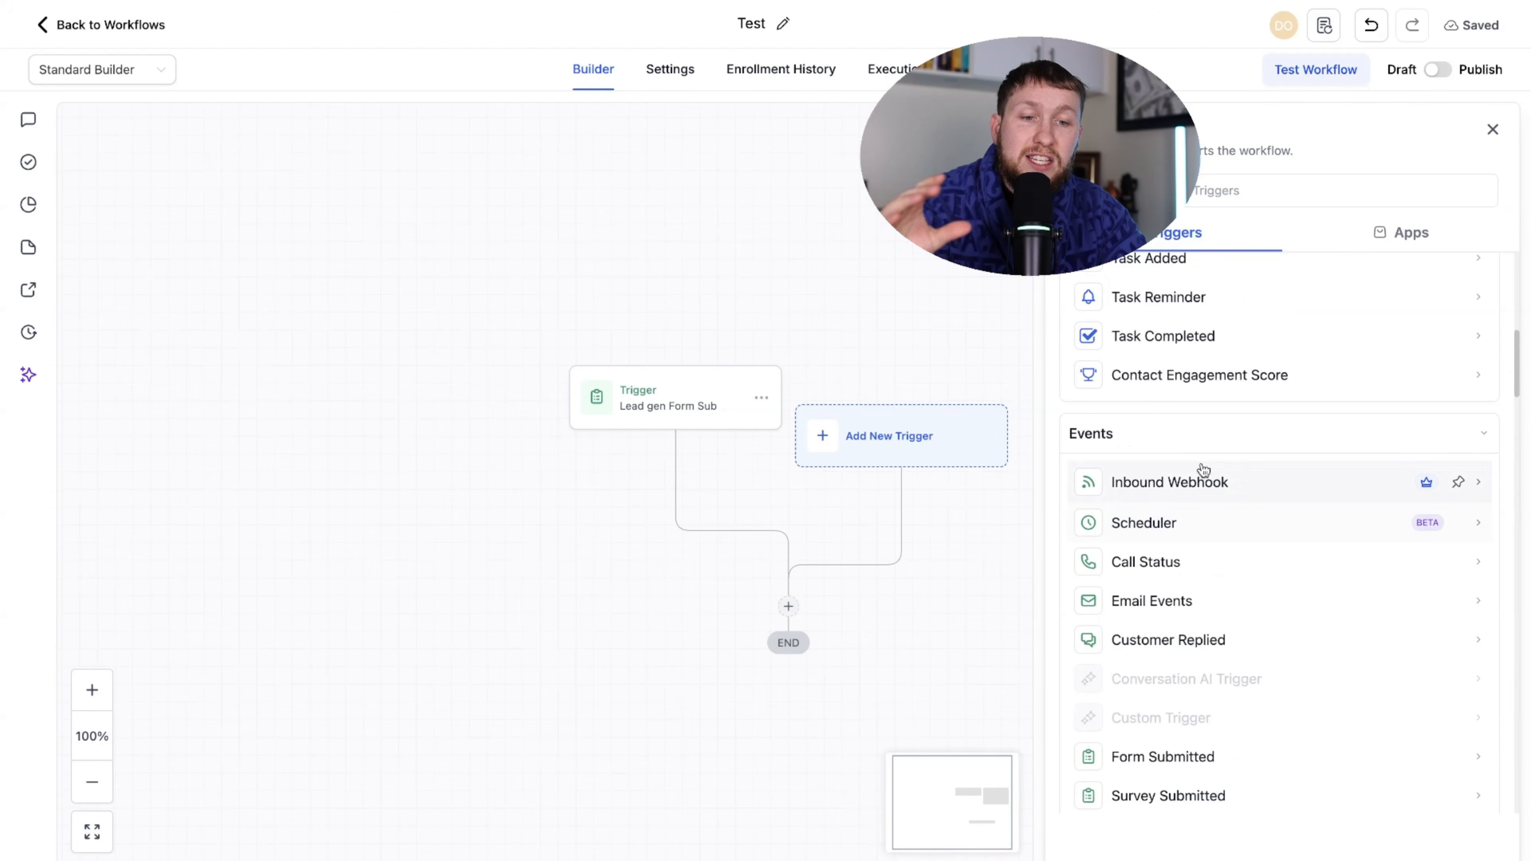
scroll(1179, 451, "down", 8)
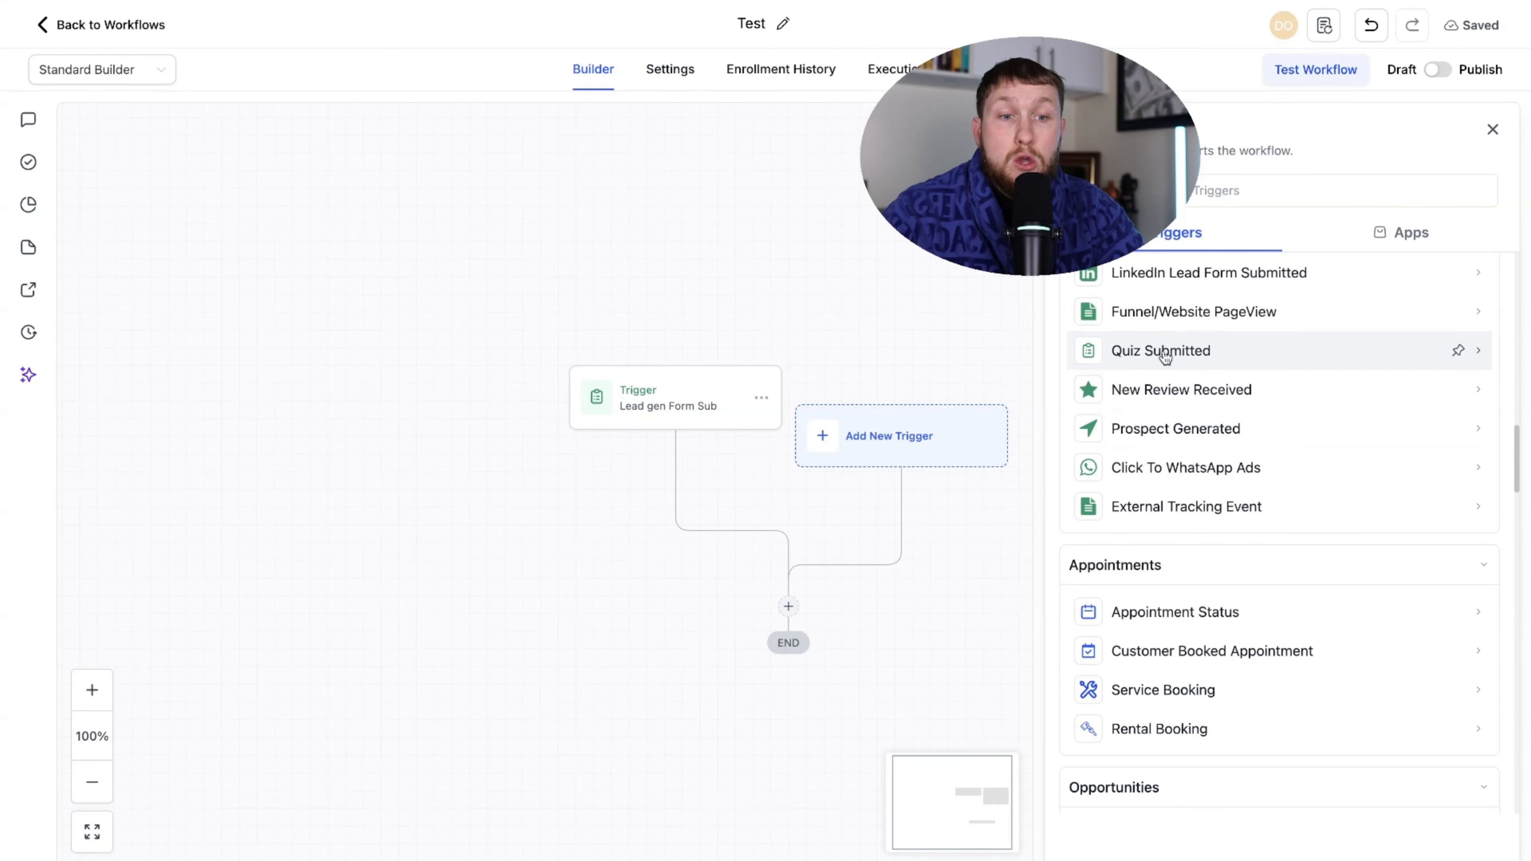
scroll(1175, 422, "up", 8)
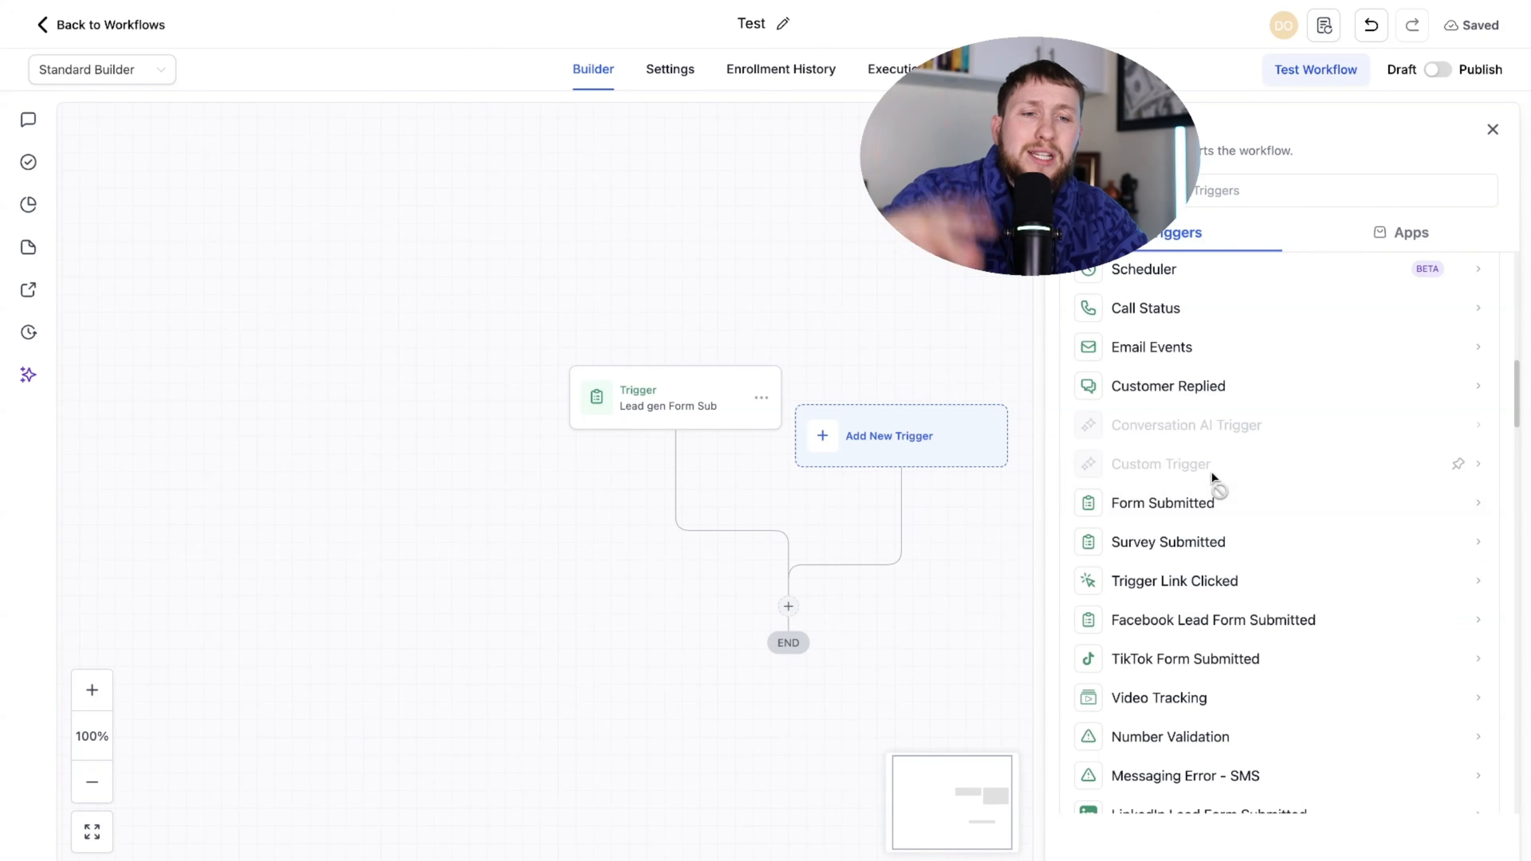
scroll(1278, 540, "up", 3)
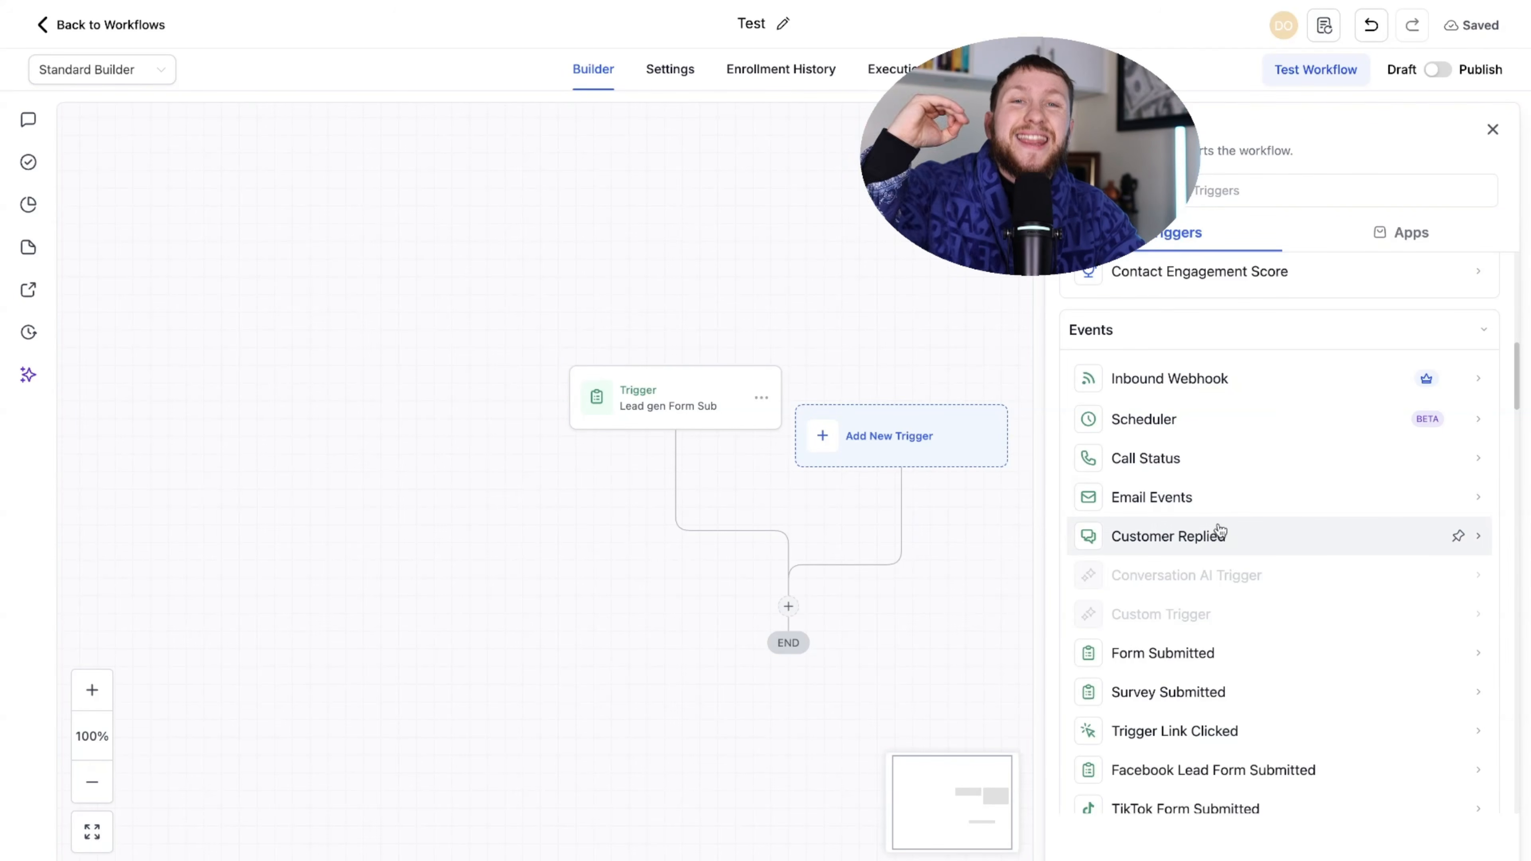
scroll(1268, 571, "down", 15)
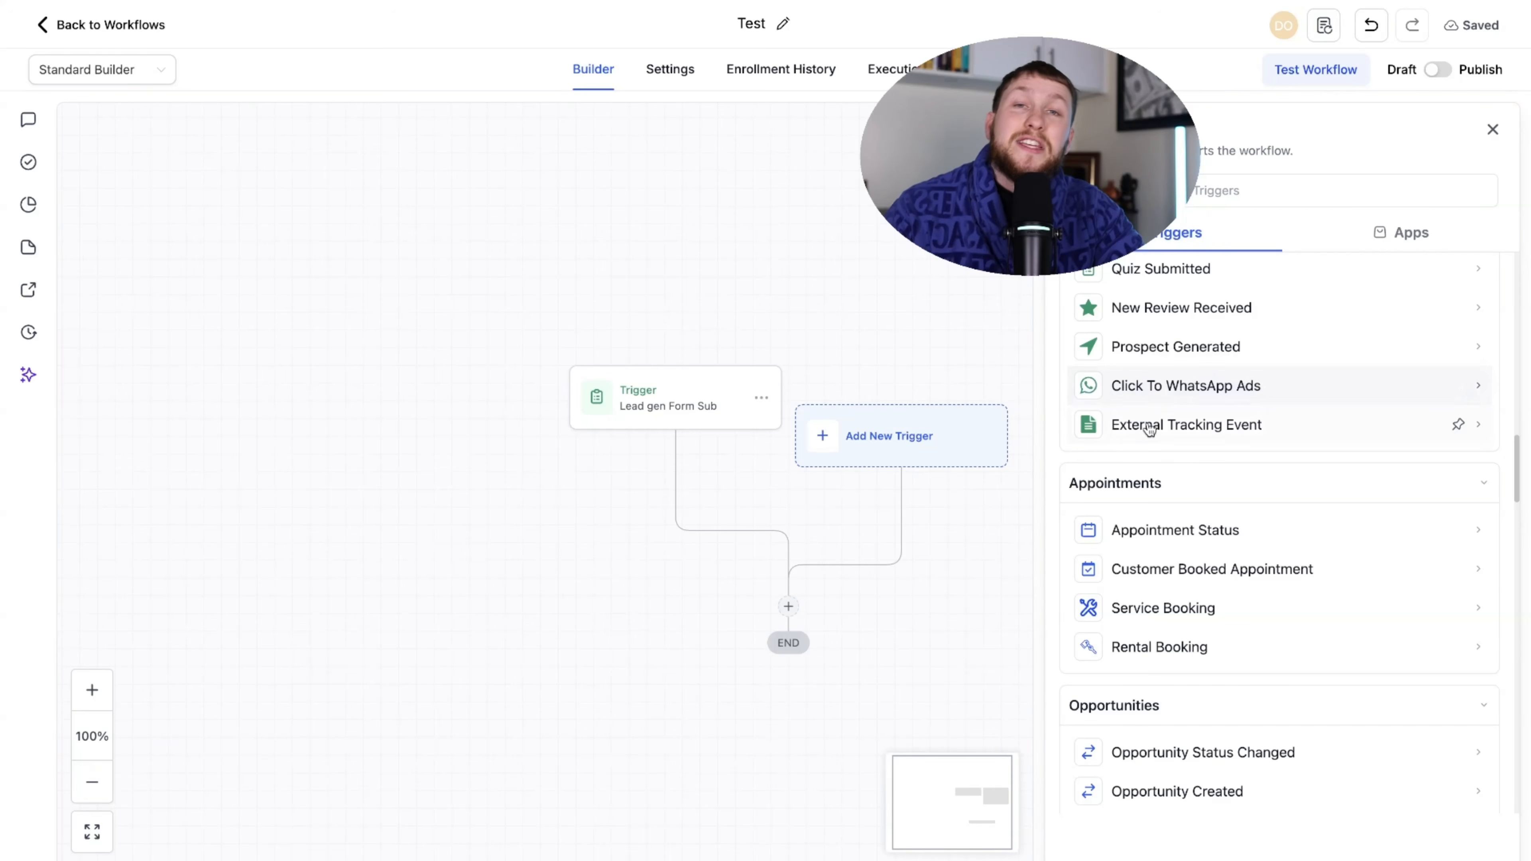
scroll(1179, 579, "down", 3)
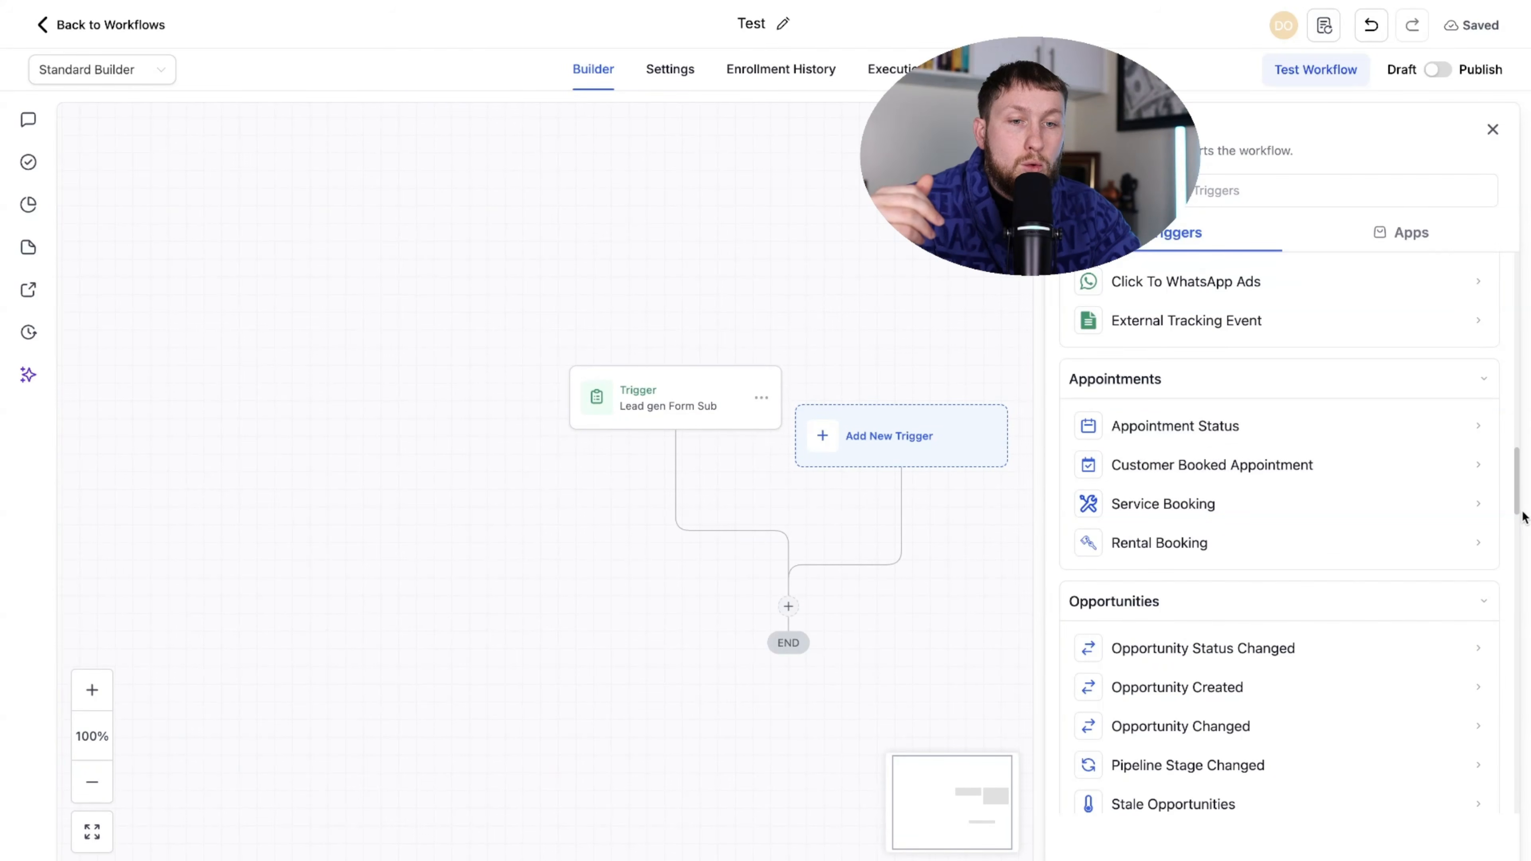
left_click_drag(1519, 498, 1517, 530)
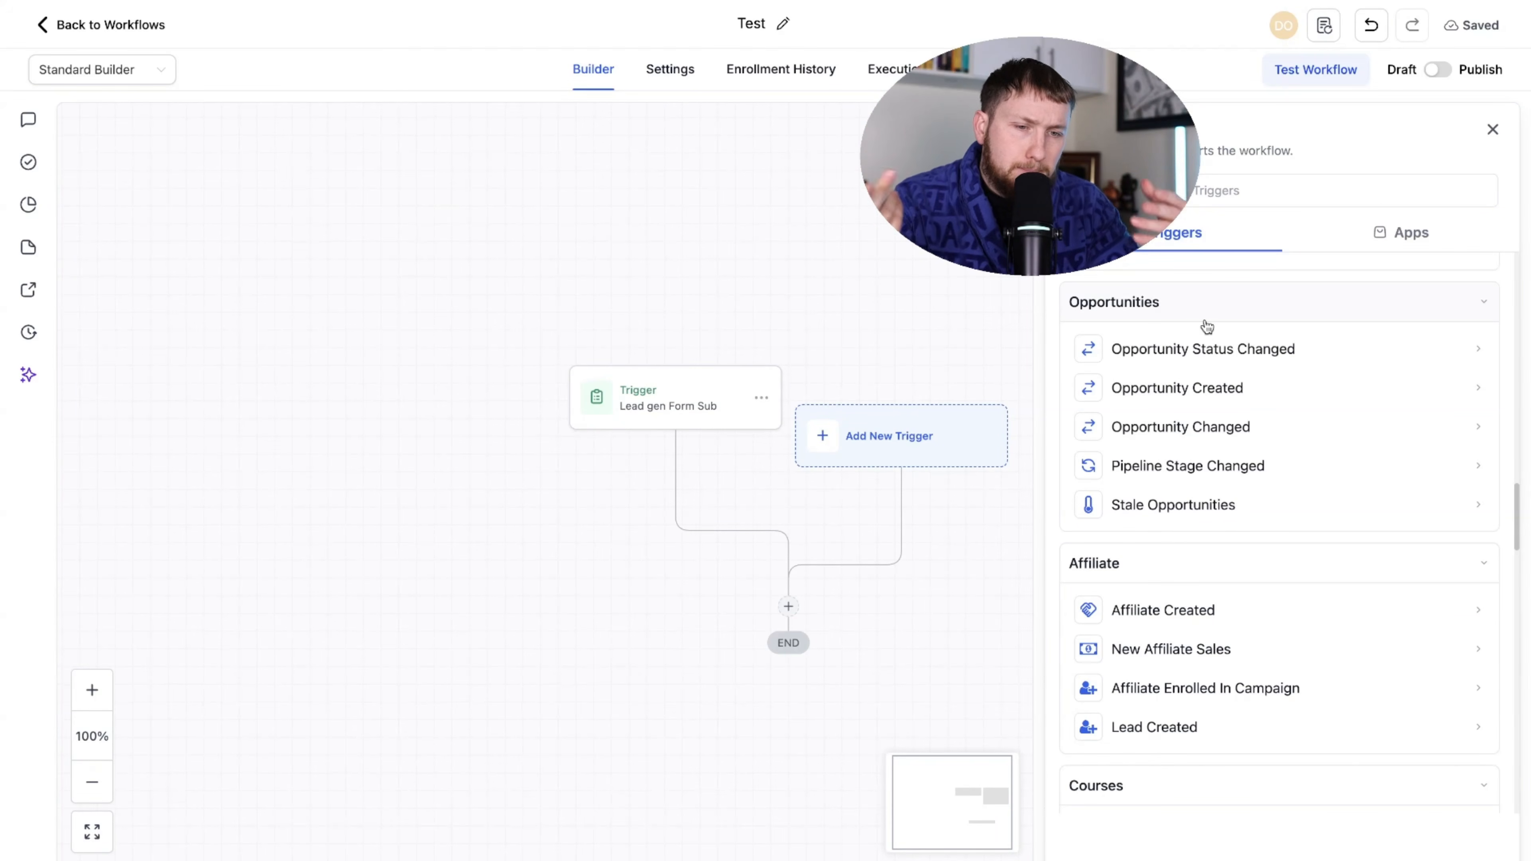
left_click_drag(1517, 520, 1520, 553)
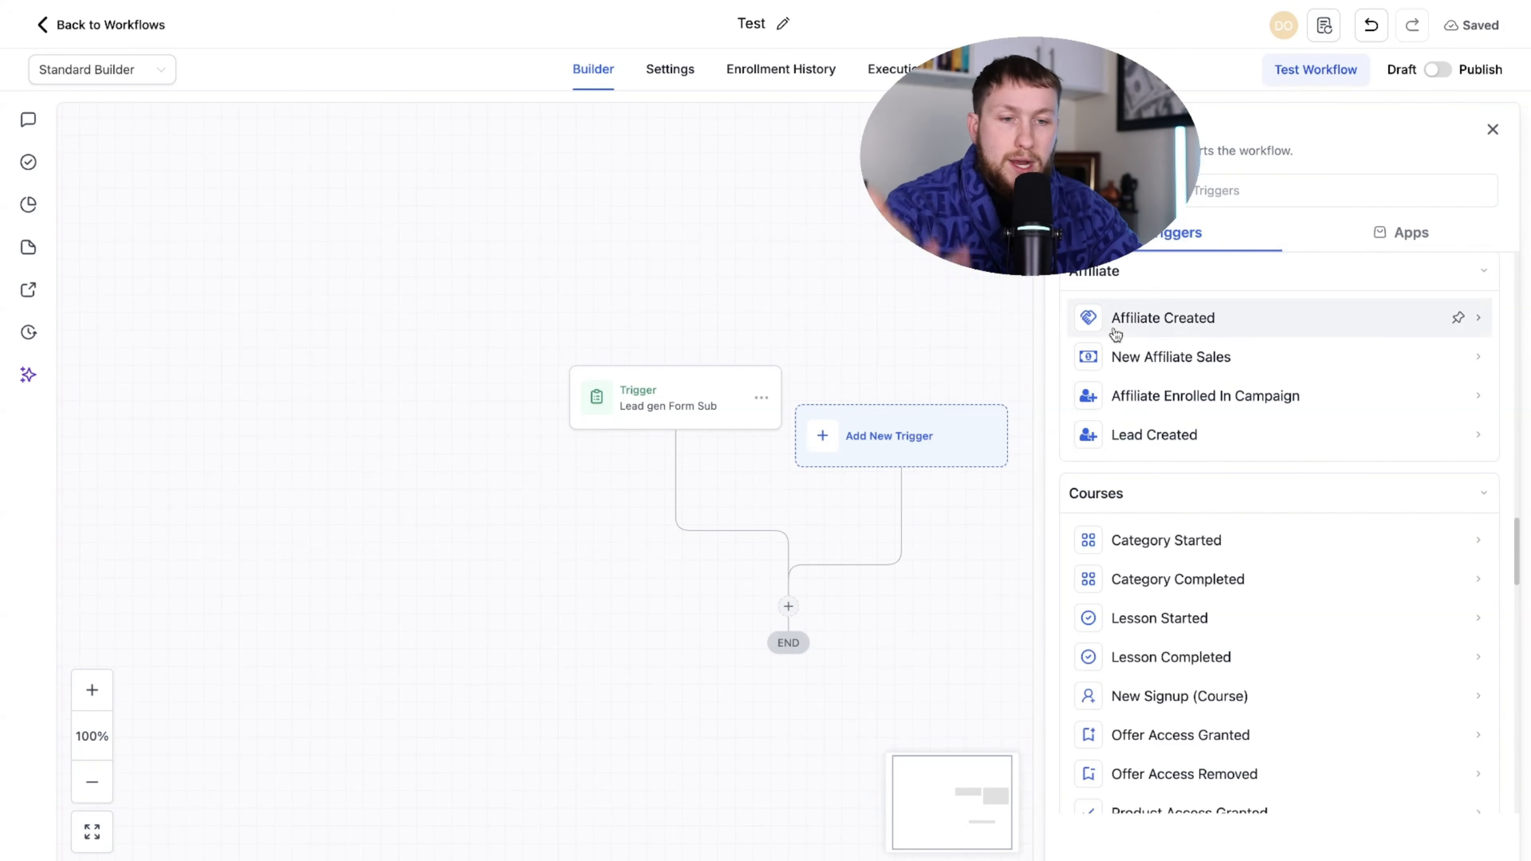
left_click_drag(1515, 542, 1520, 573)
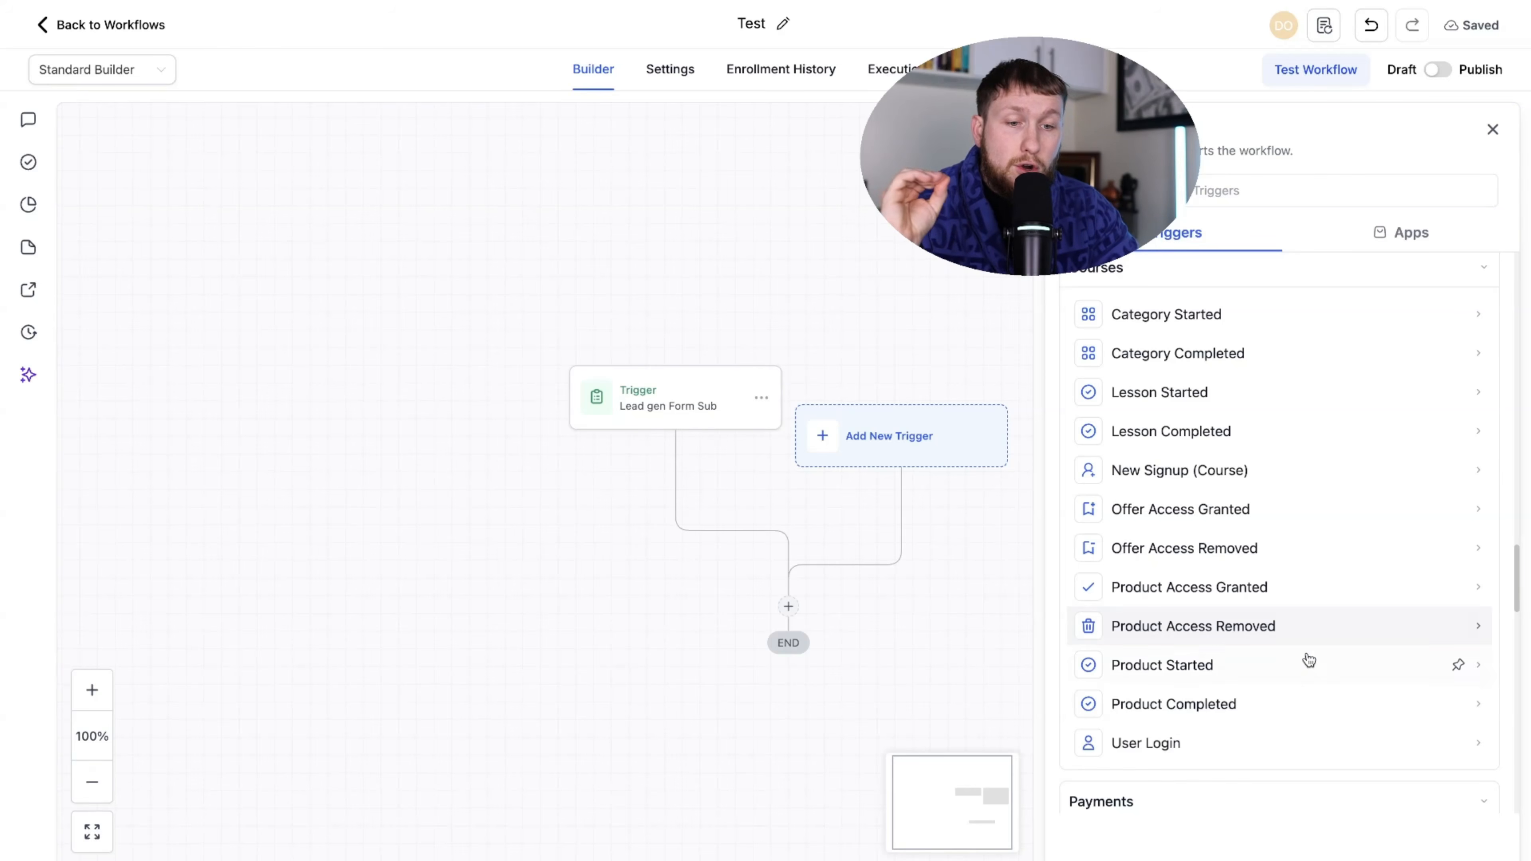
mouse_move(1516, 564)
left_mouse_down()
mouse_move(1516, 591)
mouse_move(1516, 546)
left_mouse_up()
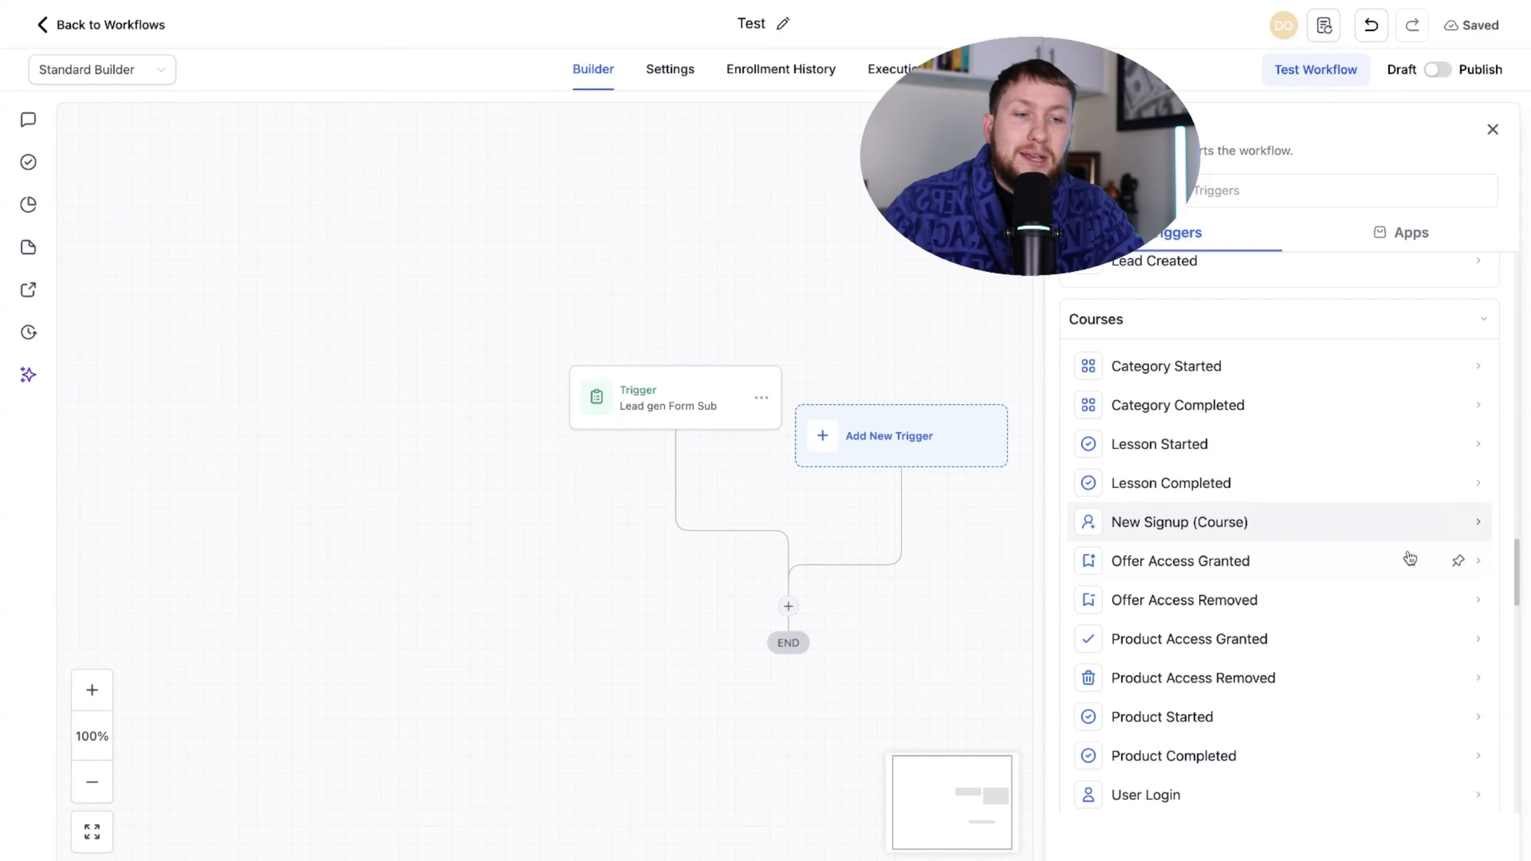
left_click_drag(1521, 583, 1507, 642)
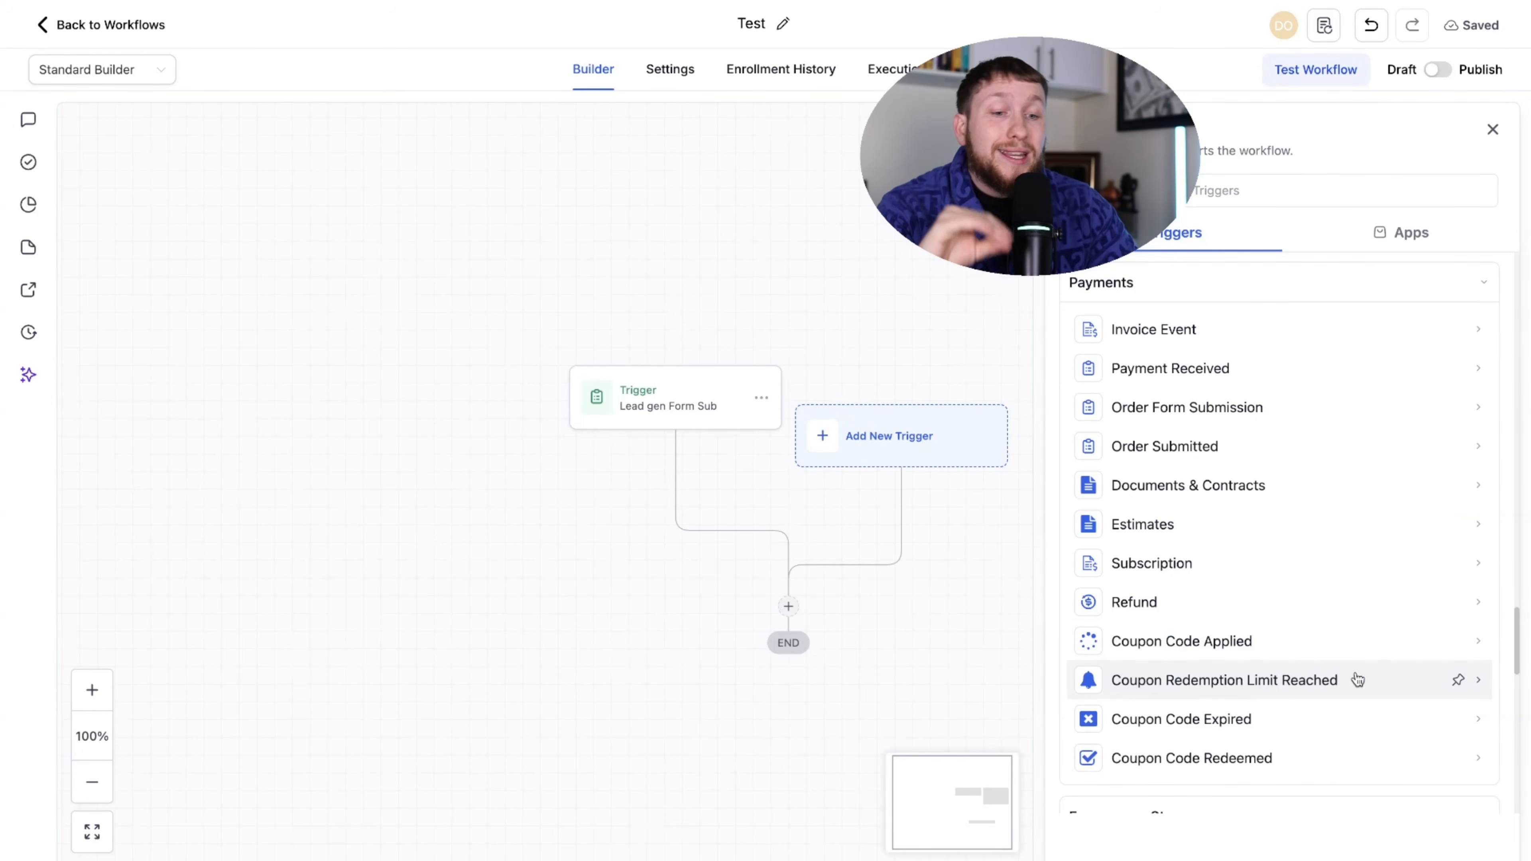
scroll(1296, 646, "down", 3)
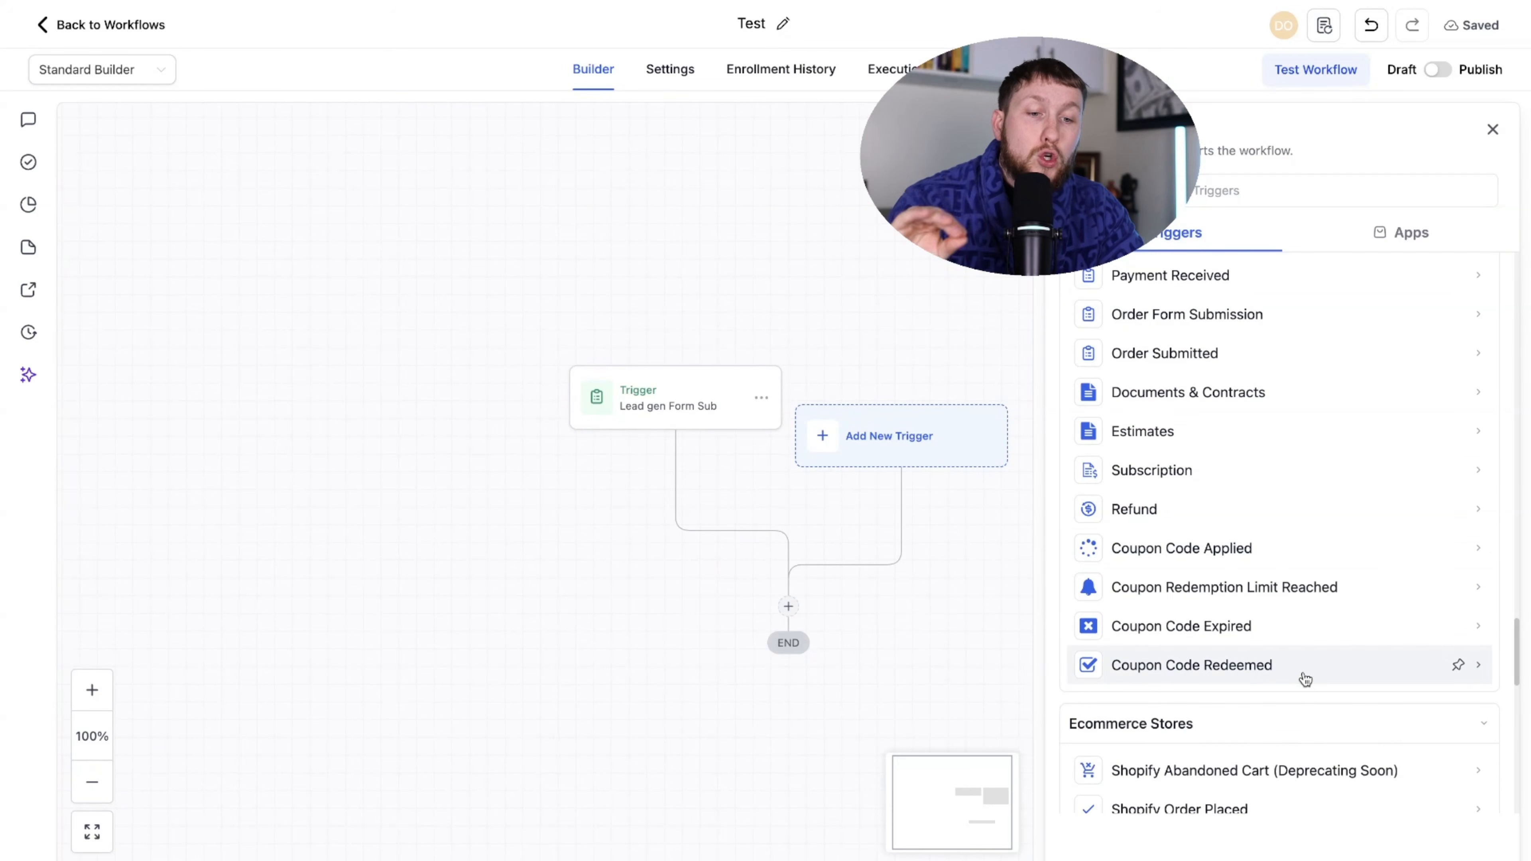
scroll(1302, 683, "down", 2)
scroll(1302, 684, "up", 4)
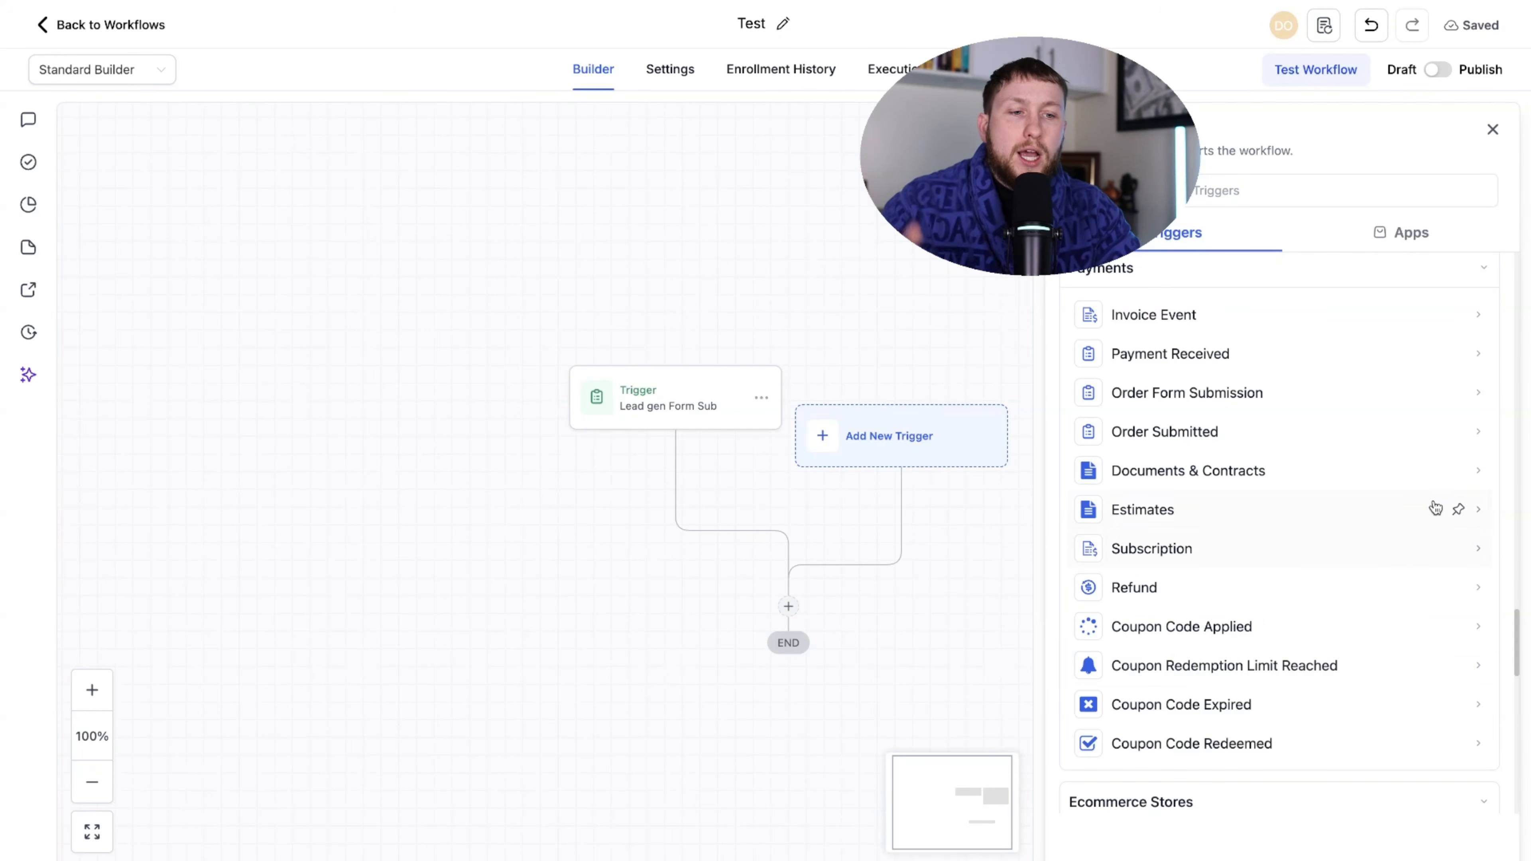
left_click_drag(1518, 632, 1520, 691)
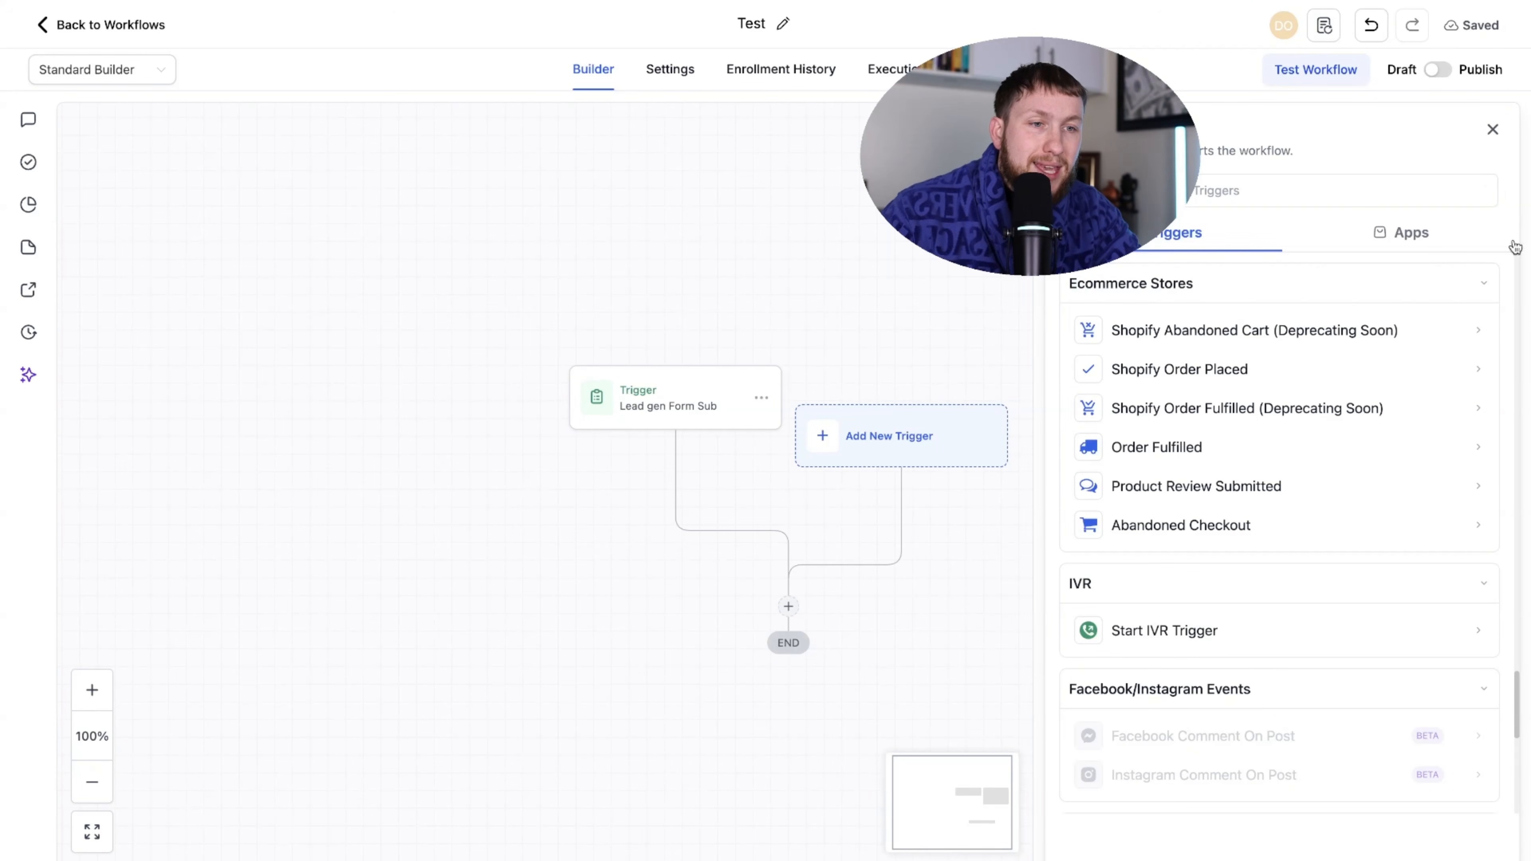
left_click_drag(1519, 702, 1517, 737)
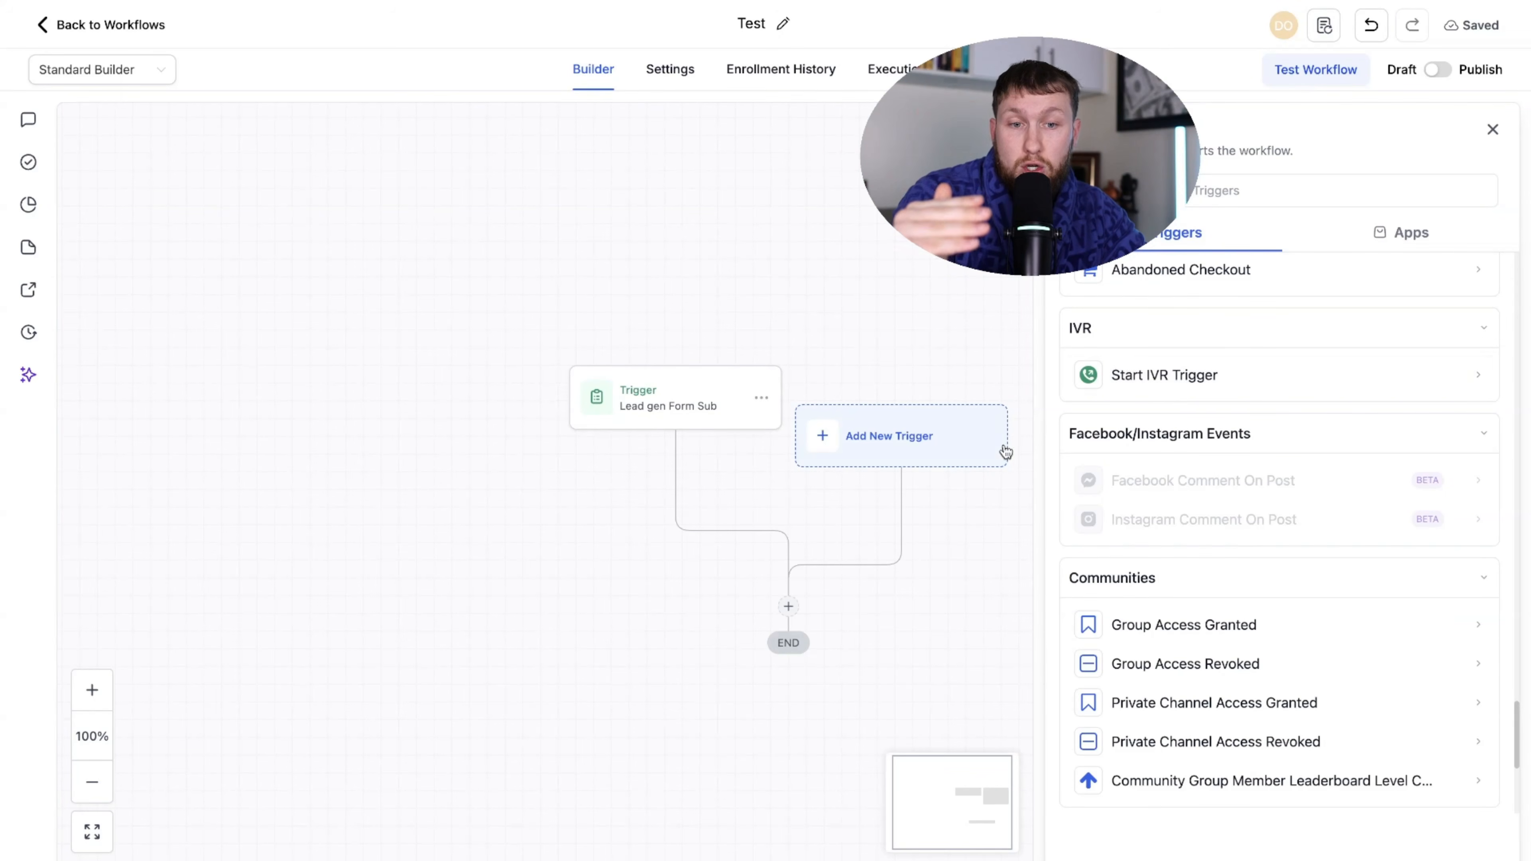
scroll(1224, 459, "down", 1)
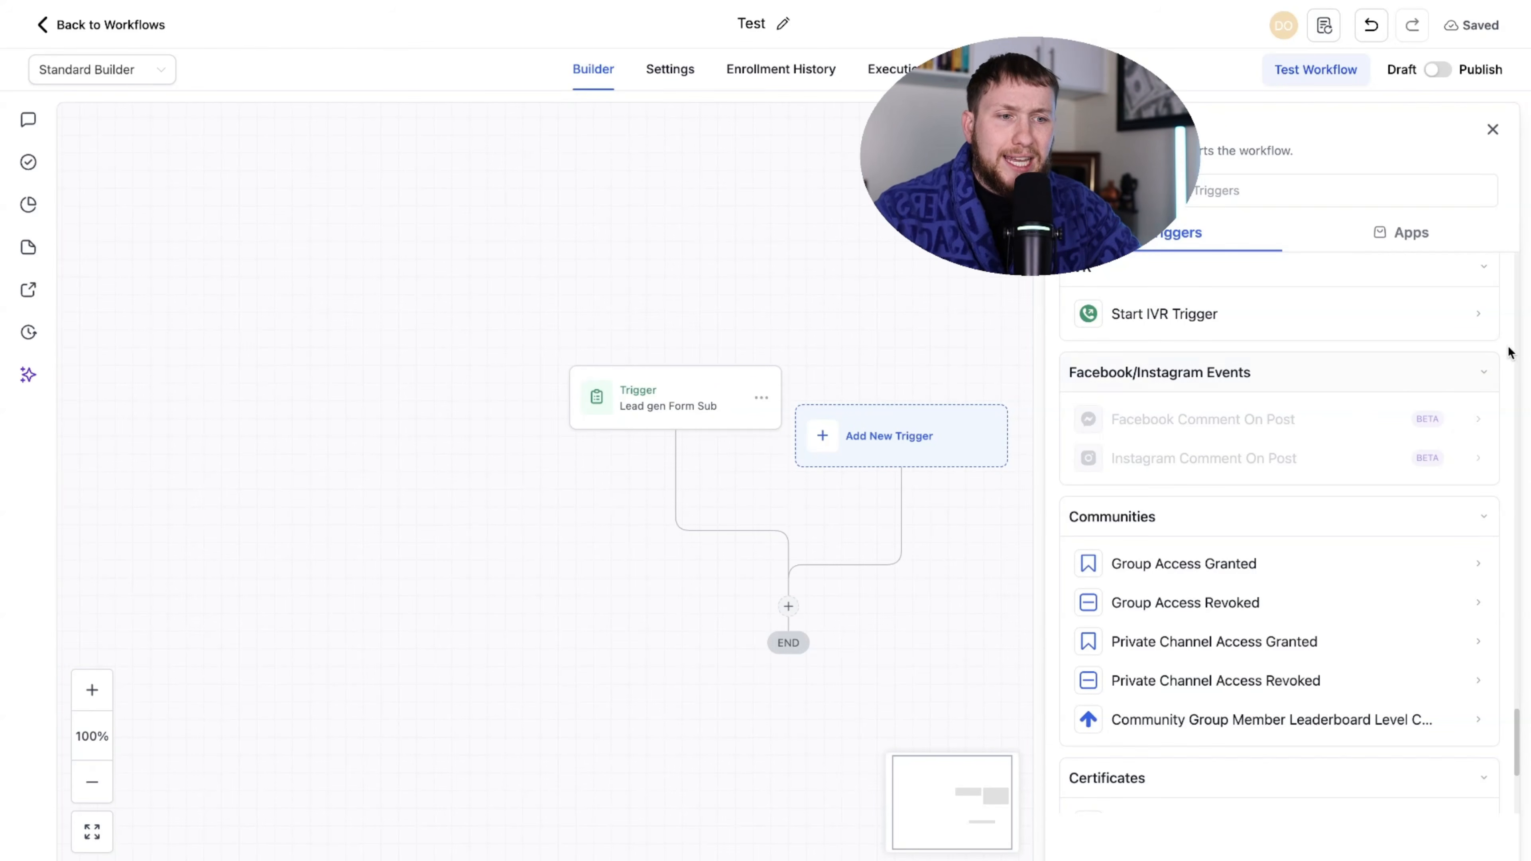
left_click_drag(1517, 719, 1518, 748)
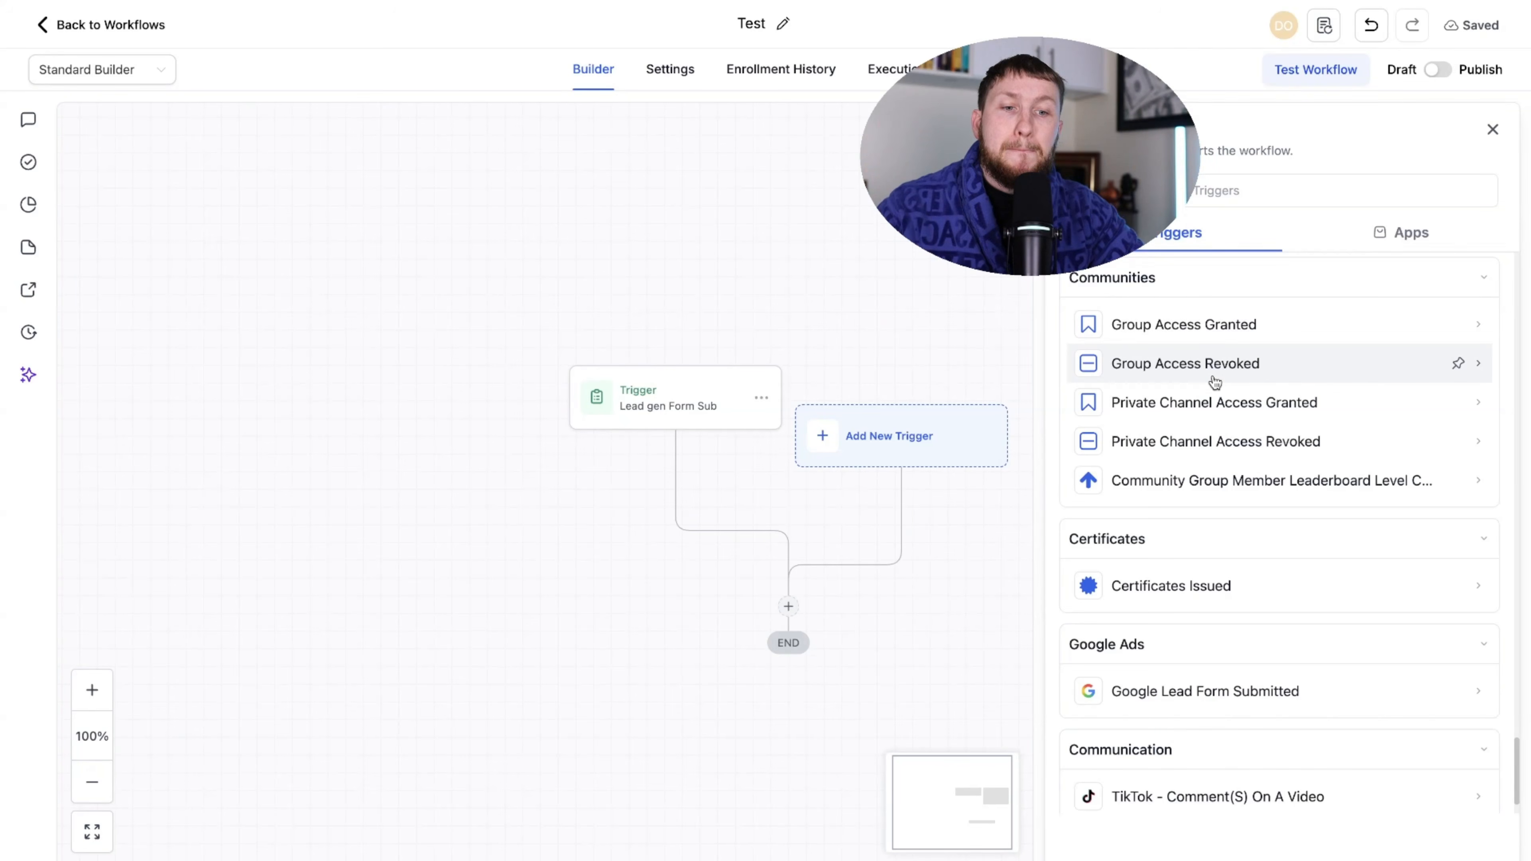
scroll(1260, 435, "down", 1)
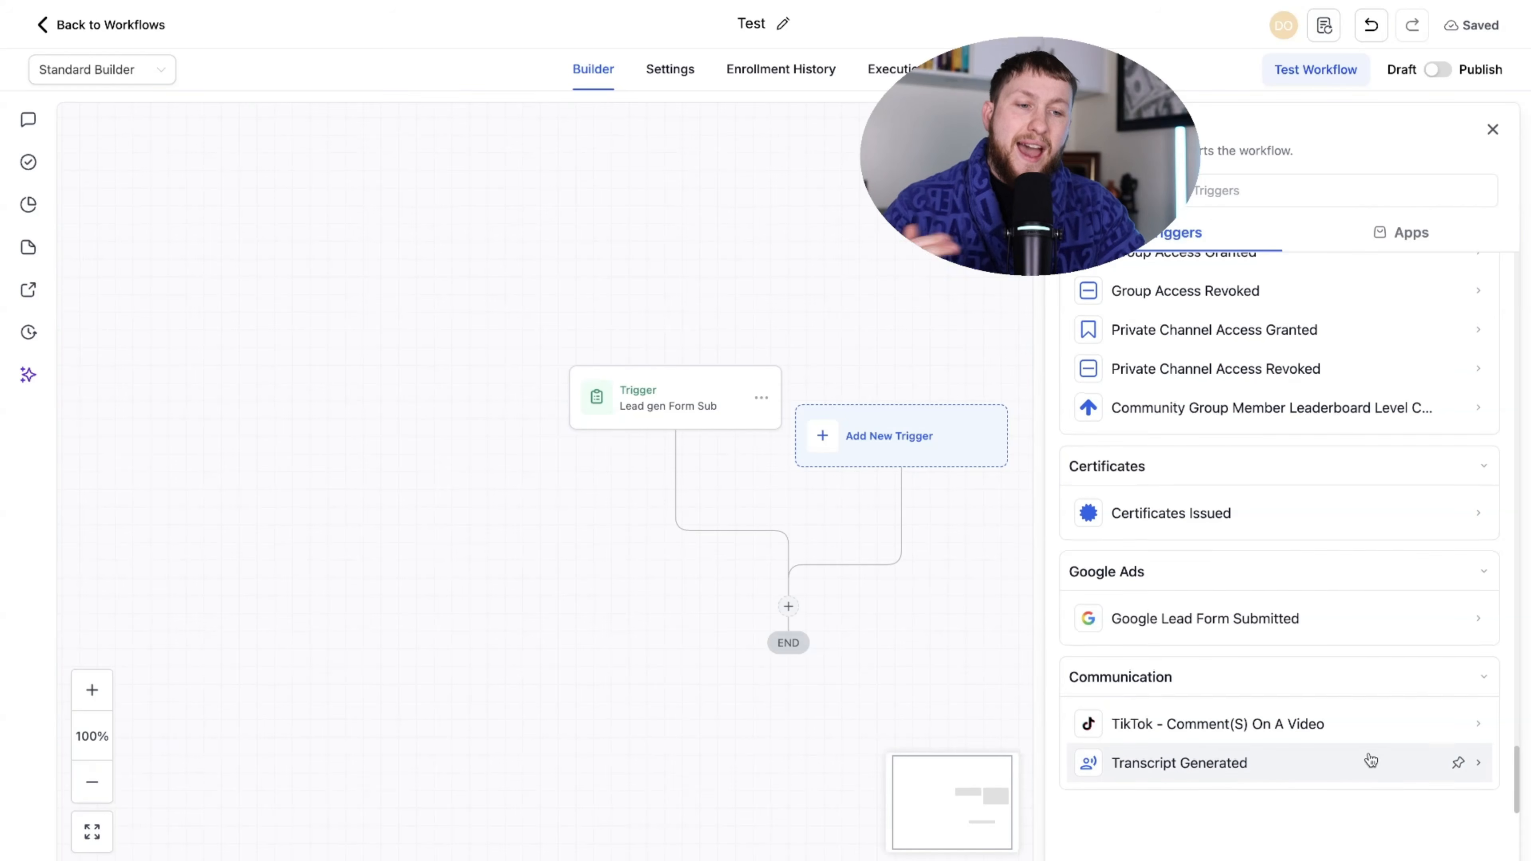
left_click_drag(1517, 774, 1517, 270)
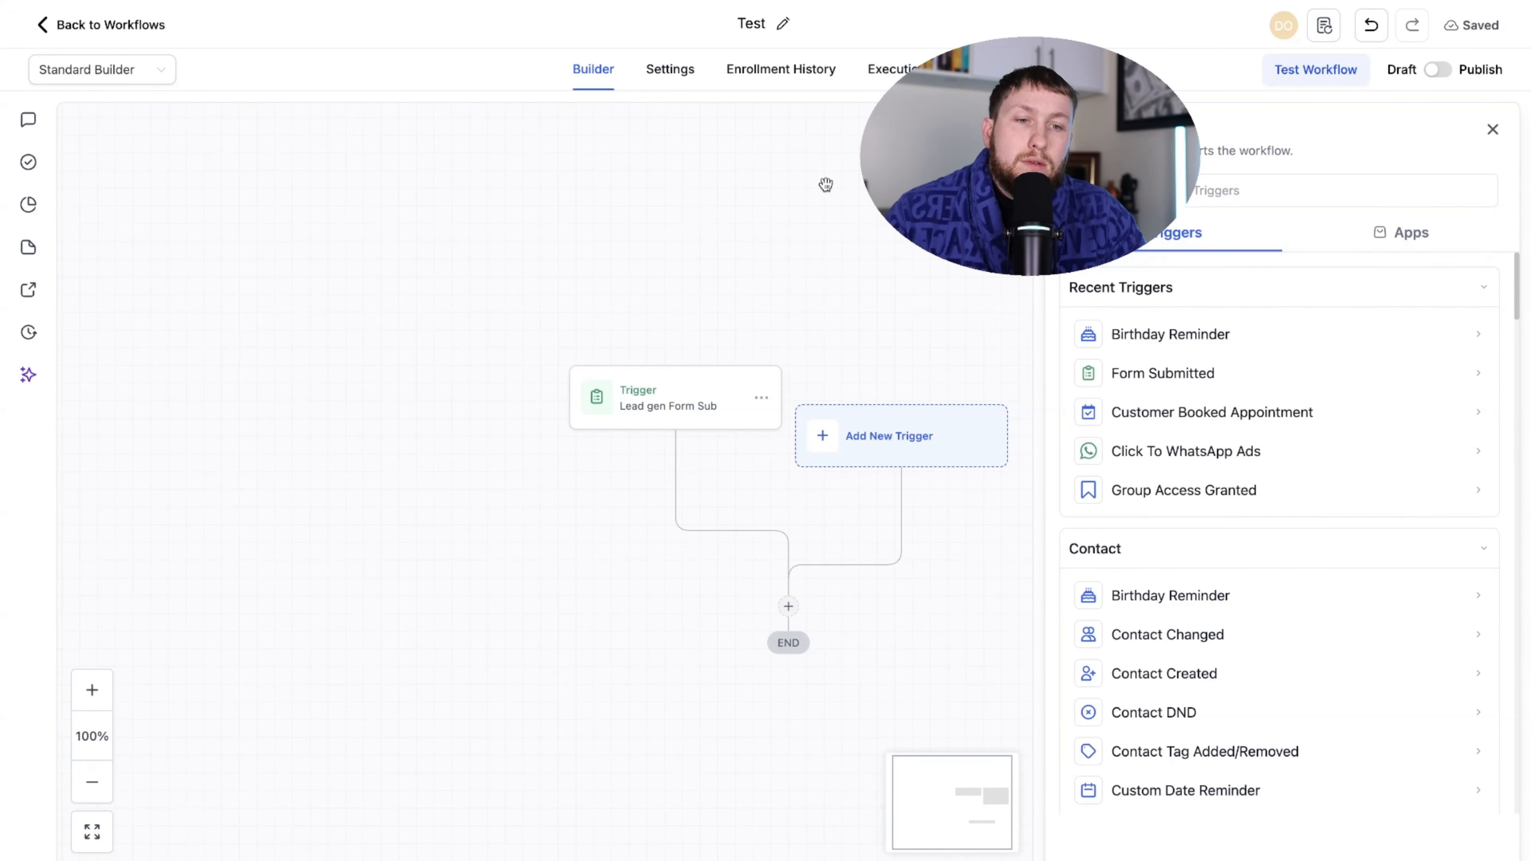
scroll(886, 315, "down", 2)
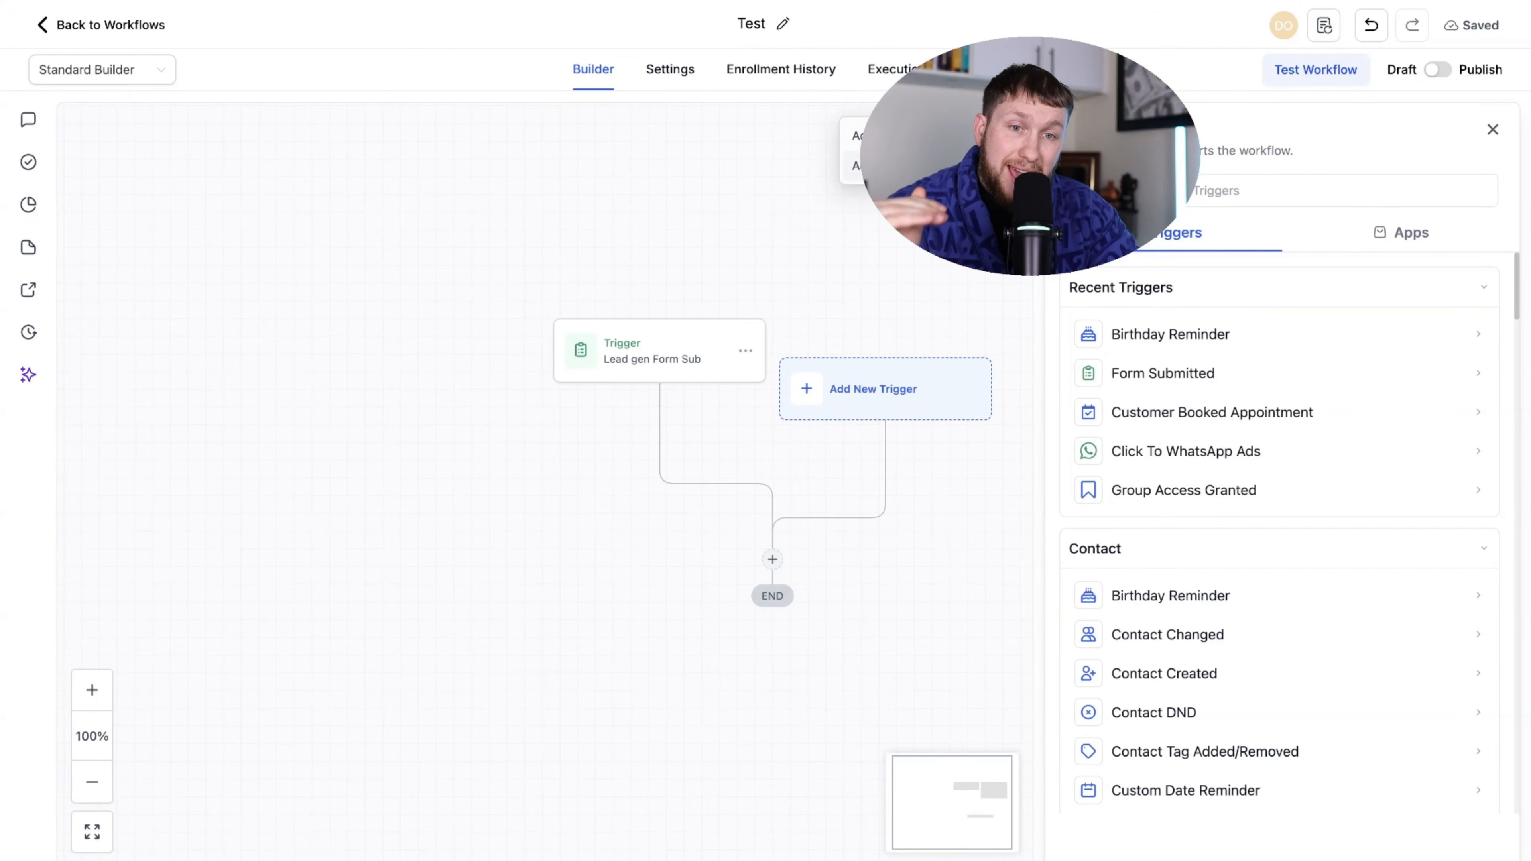
- Switch between the Triggers and Actions lists, ending on the available actions
left_click(885, 166)
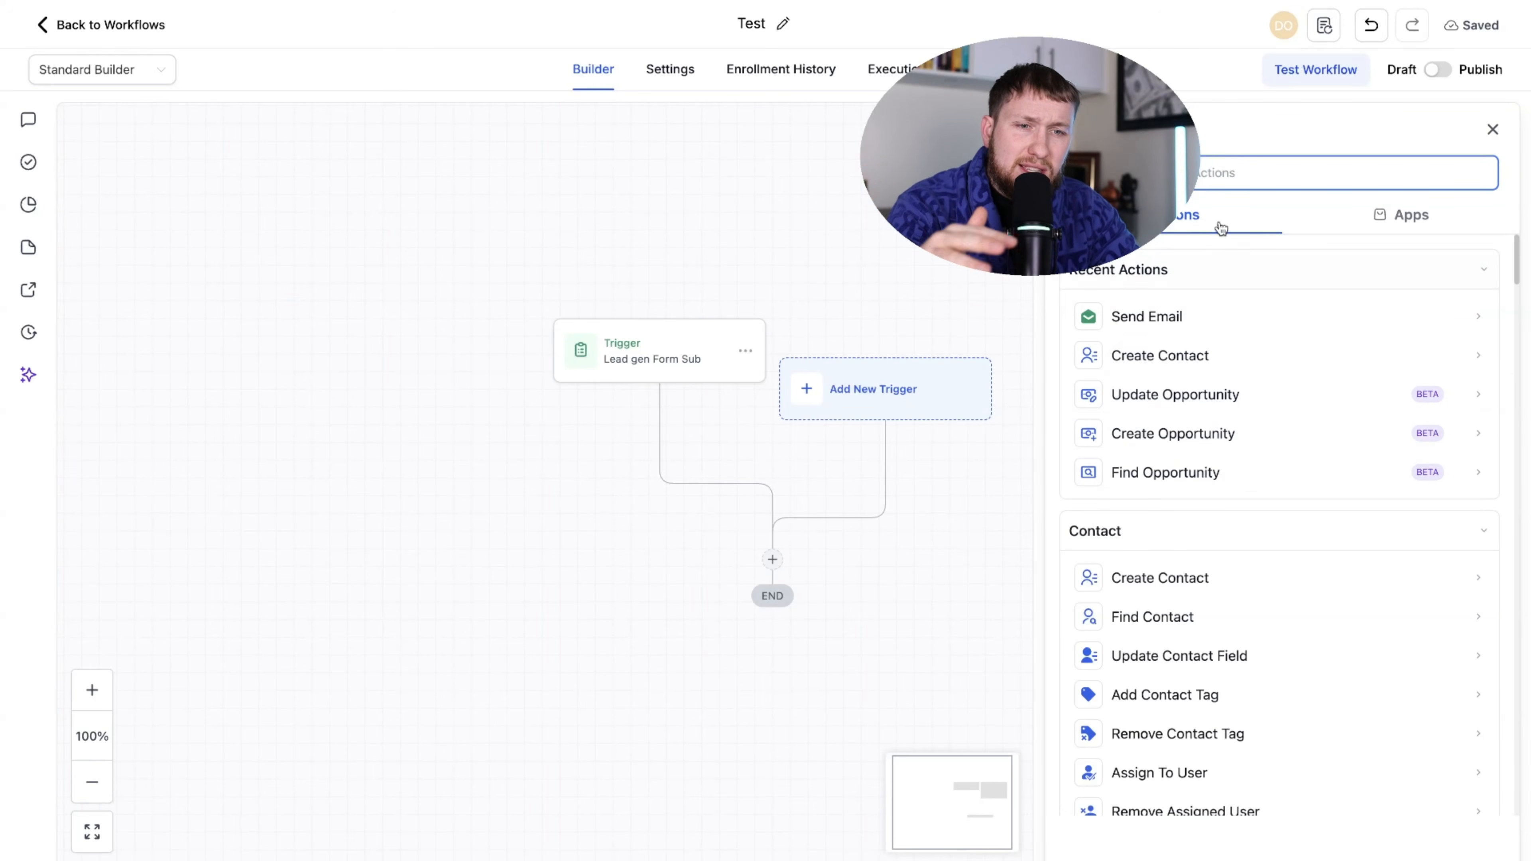
left_click(1006, 134)
left_click(916, 137)
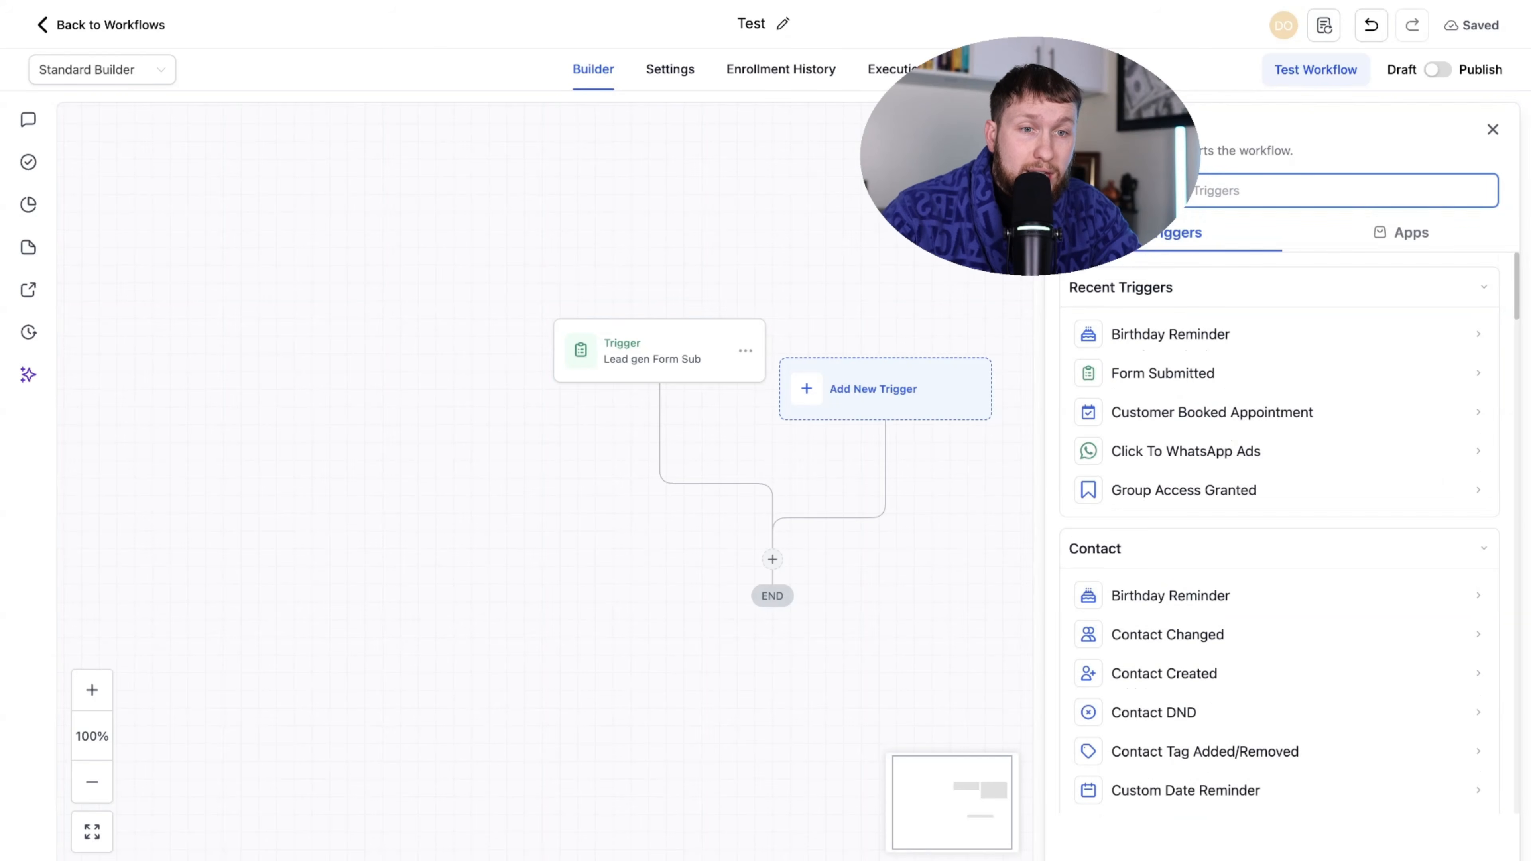
left_click(1006, 134)
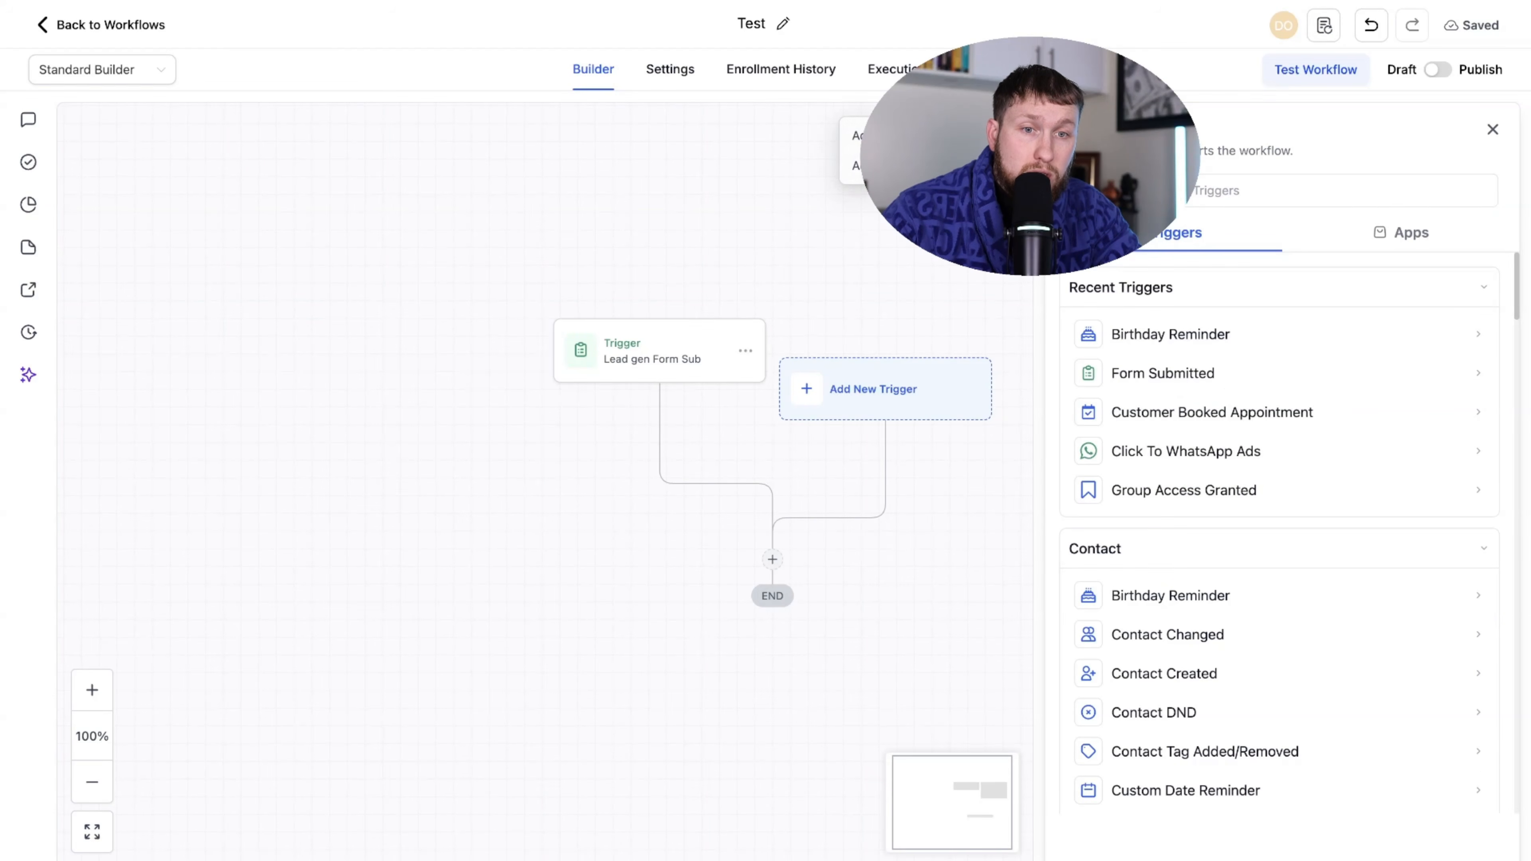
left_click(917, 165)
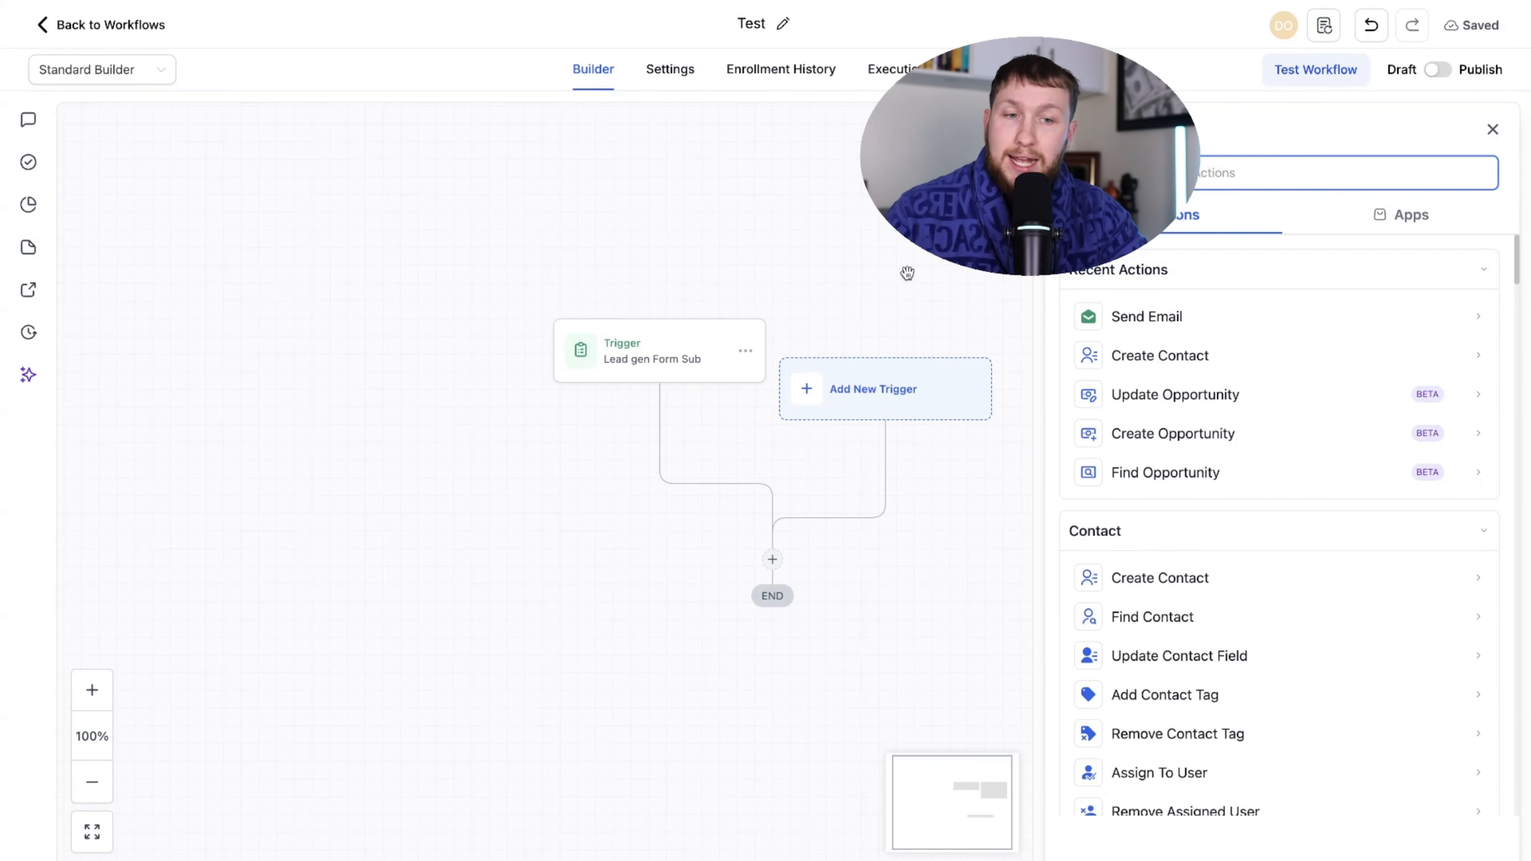
- Place a Send Email step above END, review its form, then discard it
left_click_drag(1227, 315, 803, 553)
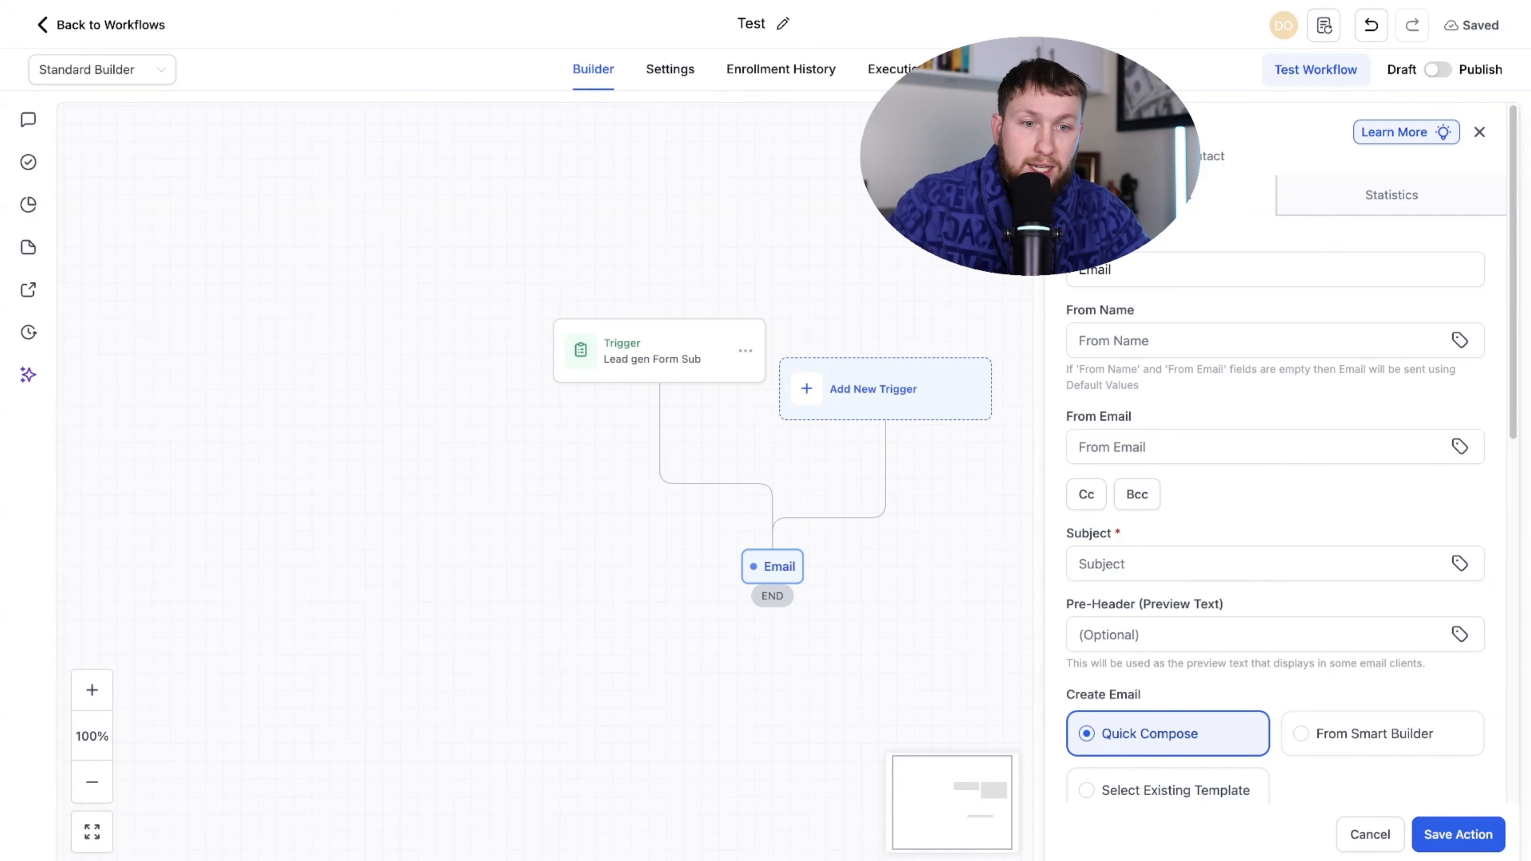
scroll(1229, 485, "down", 3)
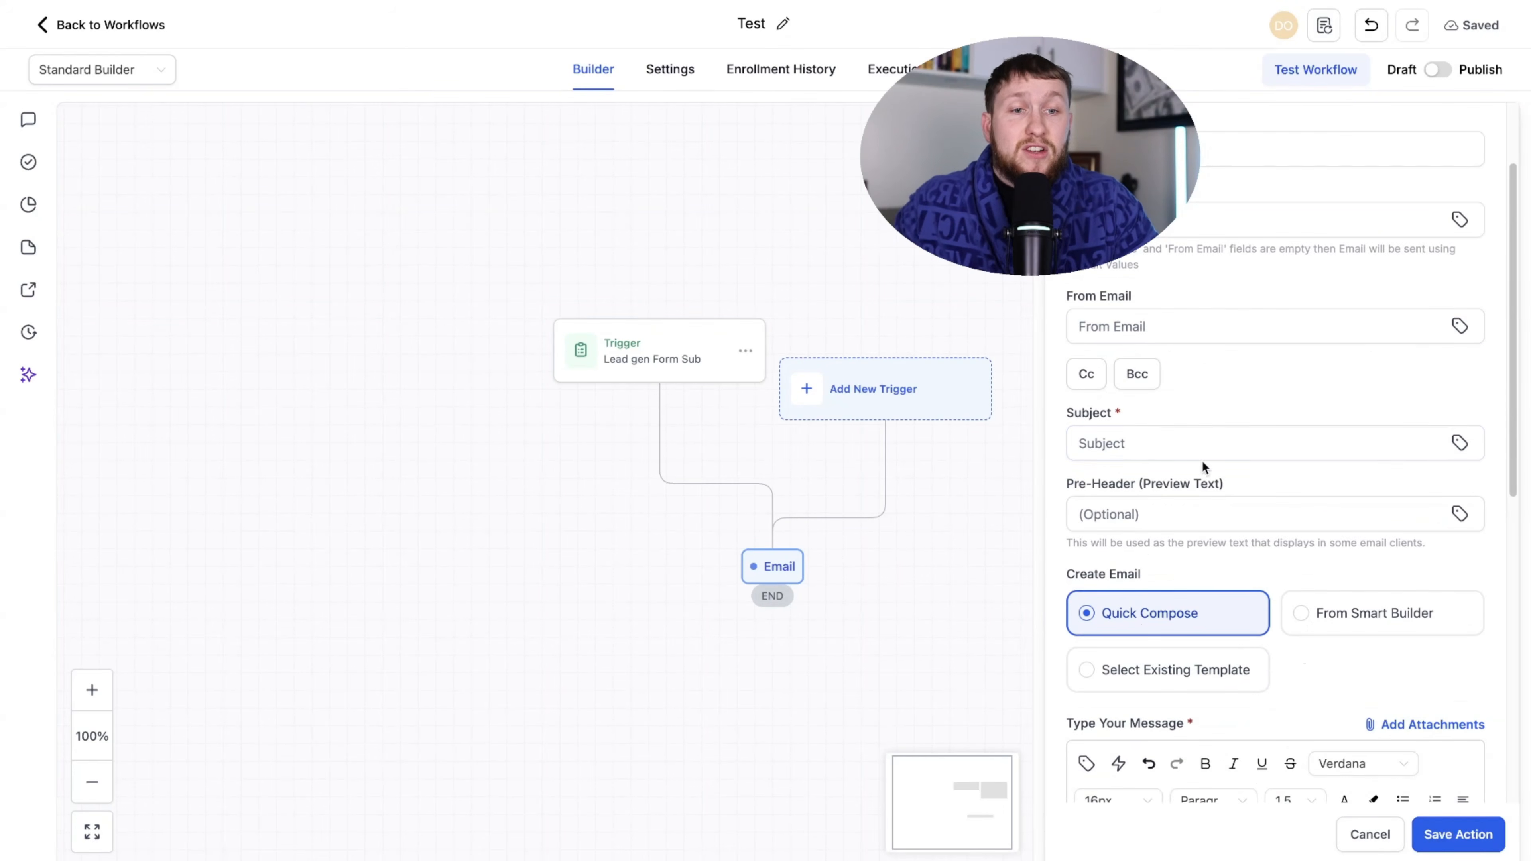
scroll(1202, 461, "up", 3)
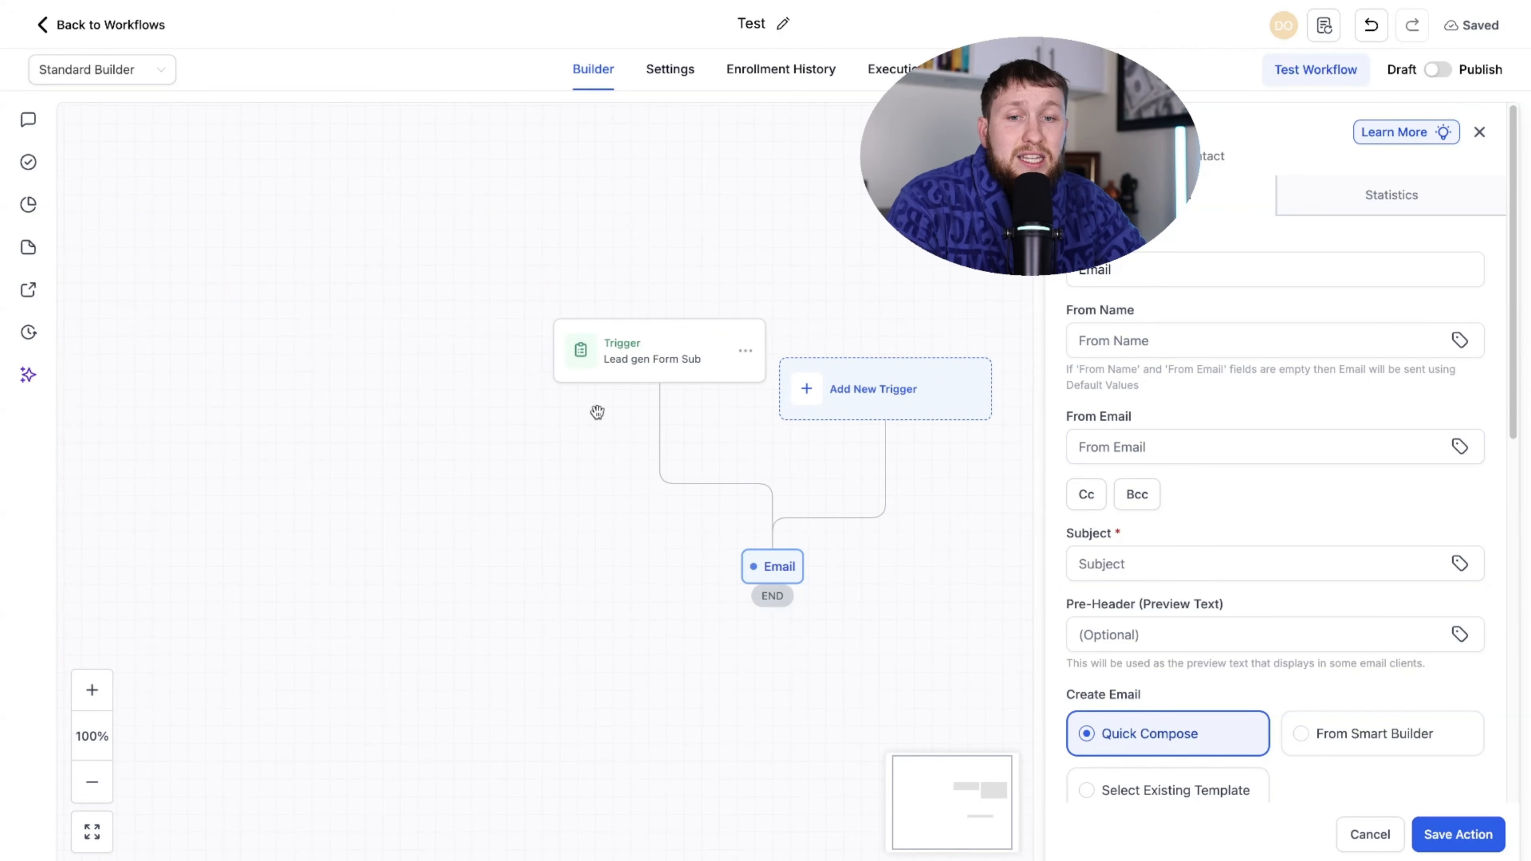
scroll(1247, 554, "down", 8)
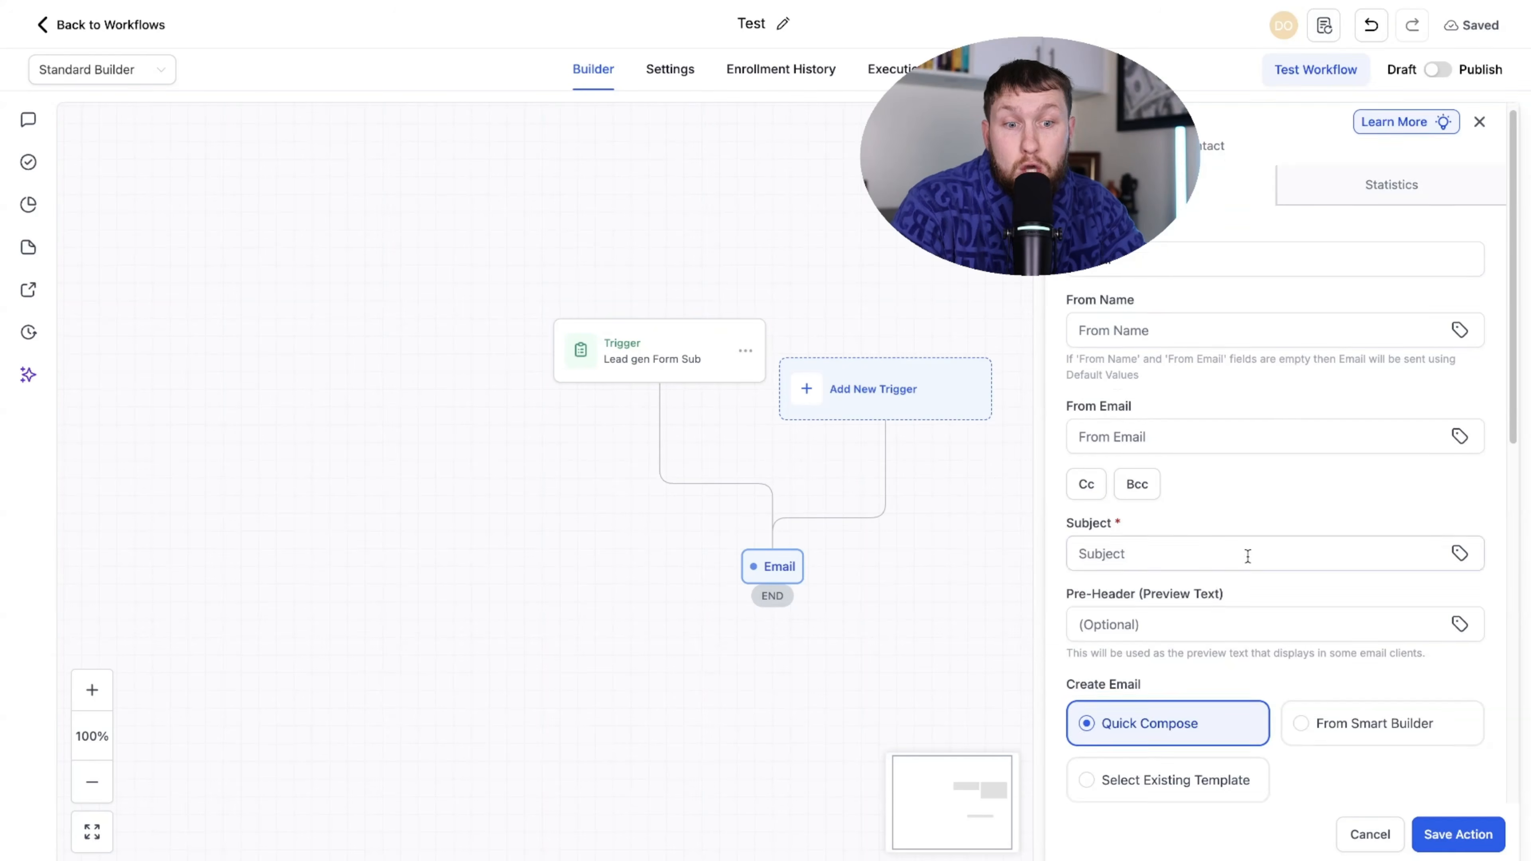
scroll(1132, 619, "up", 8)
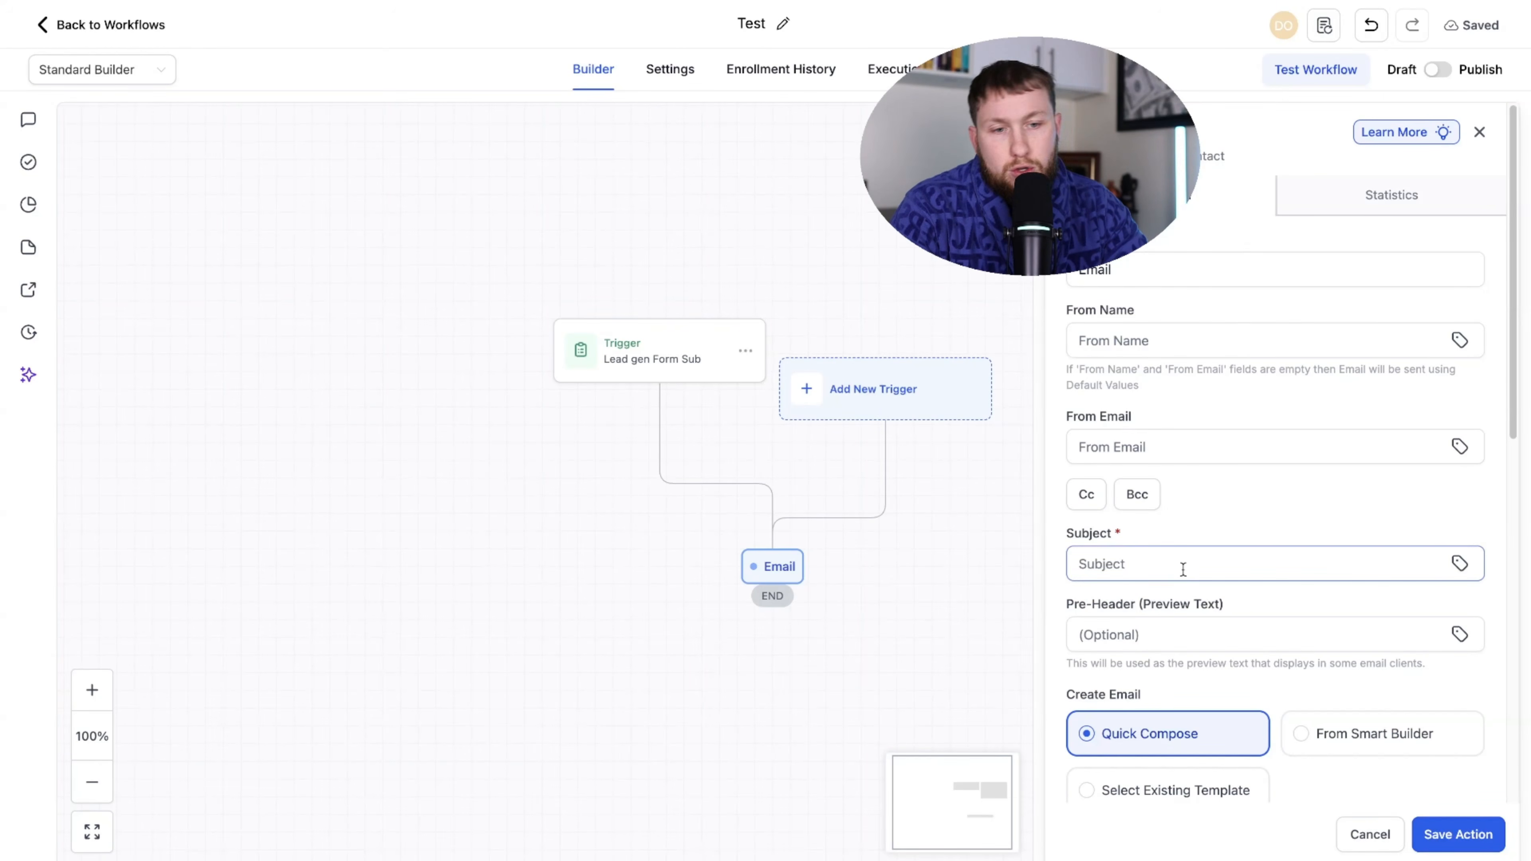
scroll(1183, 567, "down", 8)
scroll(1197, 611, "up", 8)
left_click(1074, 132)
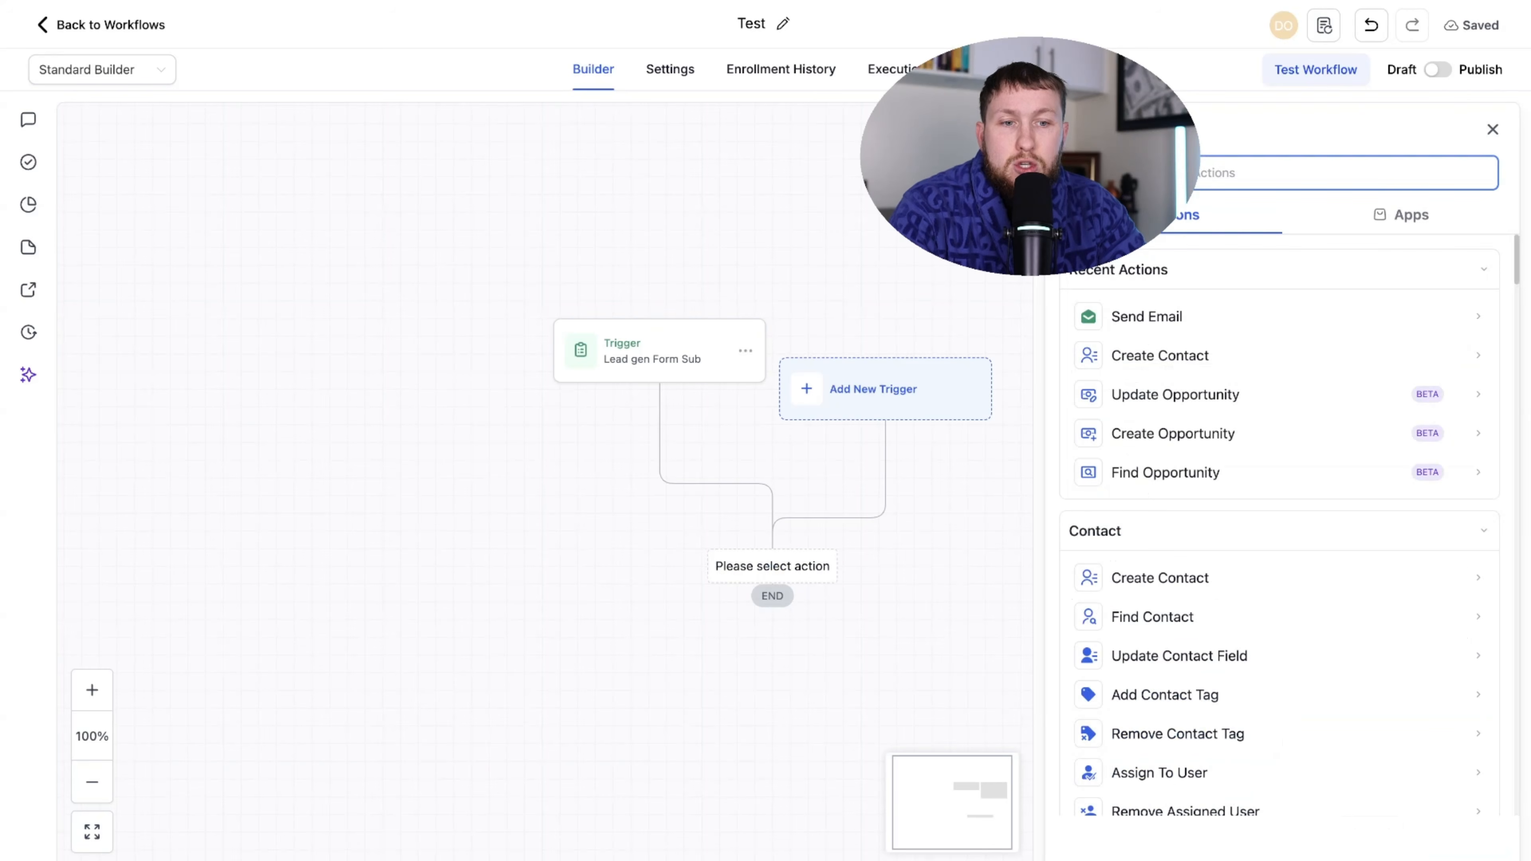
scroll(1237, 558, "down", 3)
scroll(1338, 457, "up", 3)
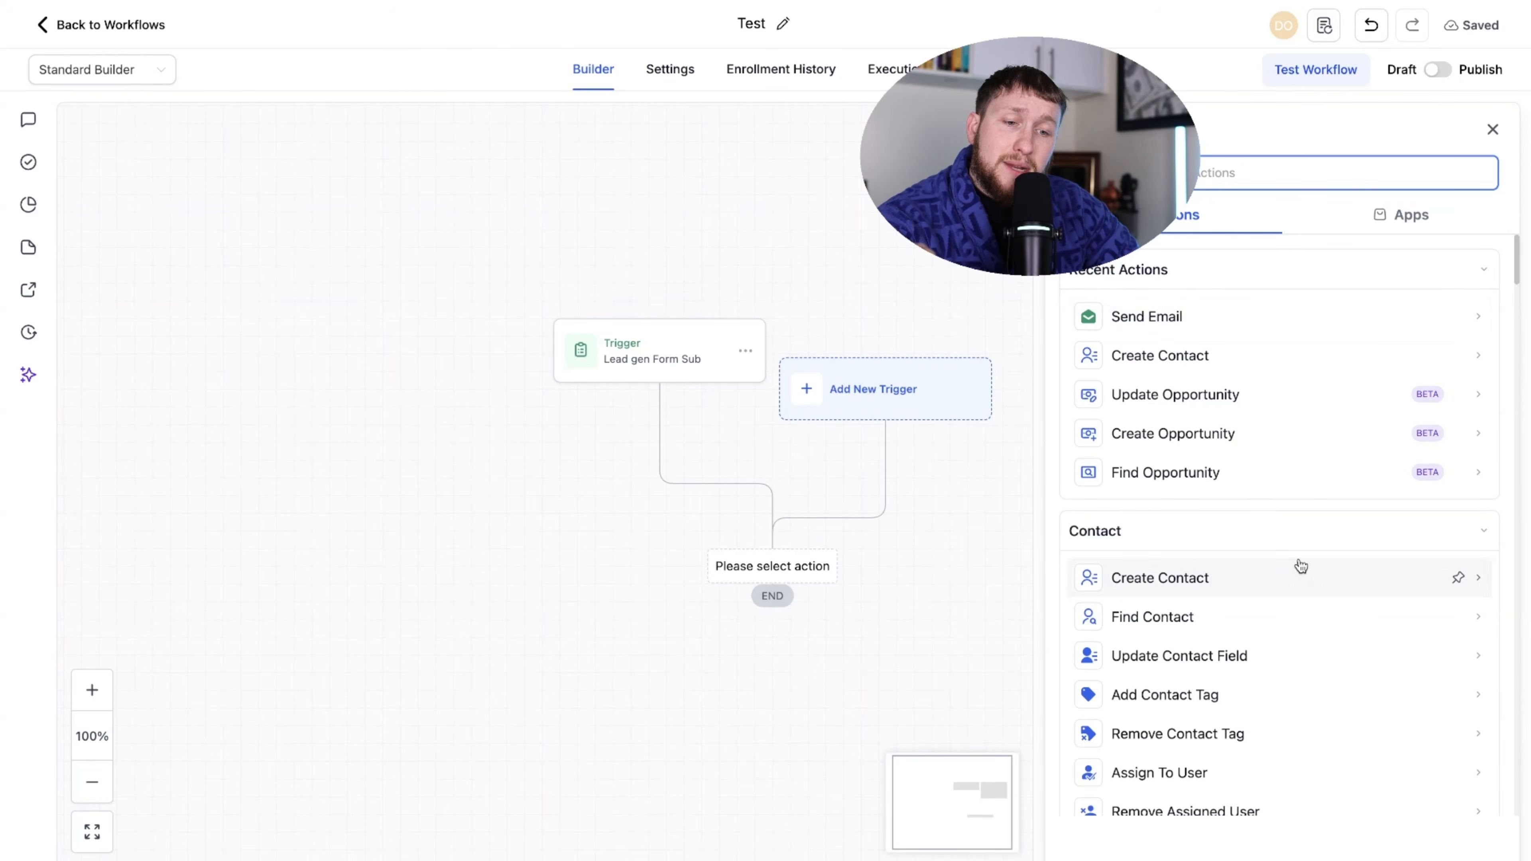
scroll(1299, 567, "down", 1)
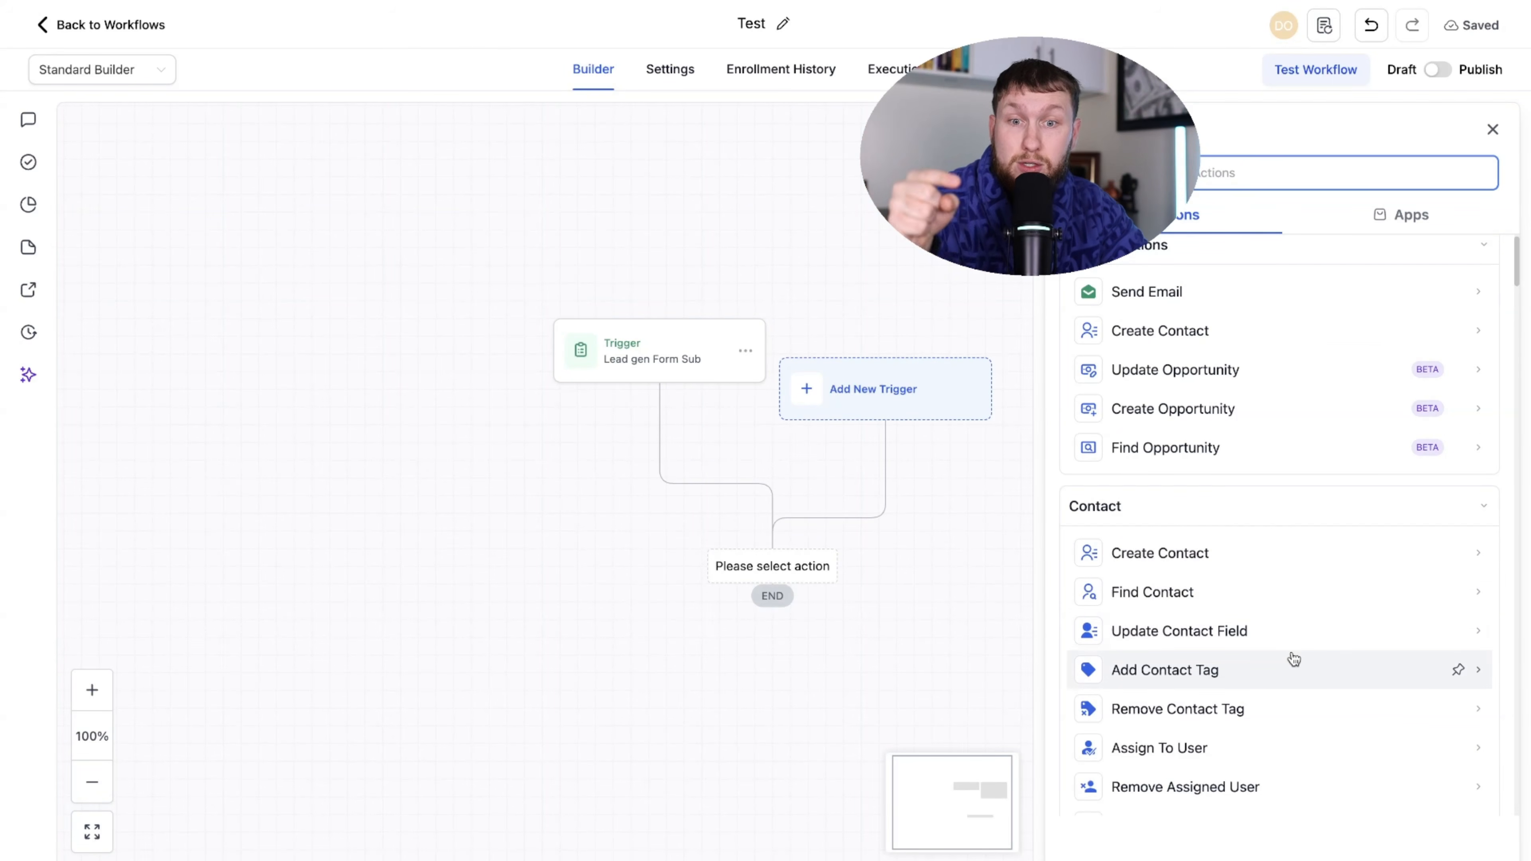
scroll(1293, 659, "down", 10)
scroll(1290, 675, "down", 3)
scroll(1272, 708, "down", 5)
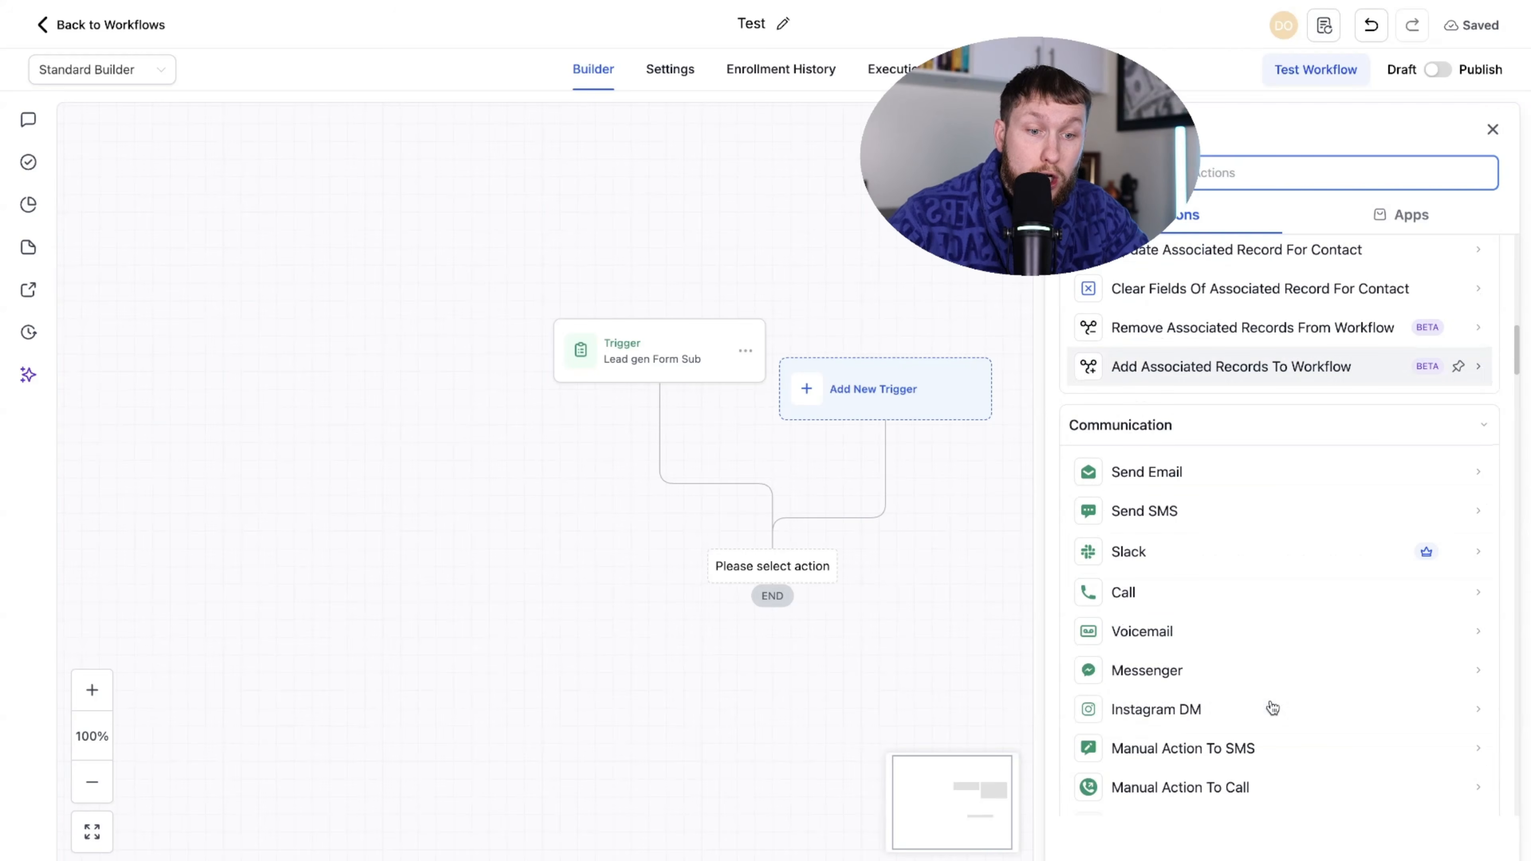
scroll(1227, 513, "down", 6)
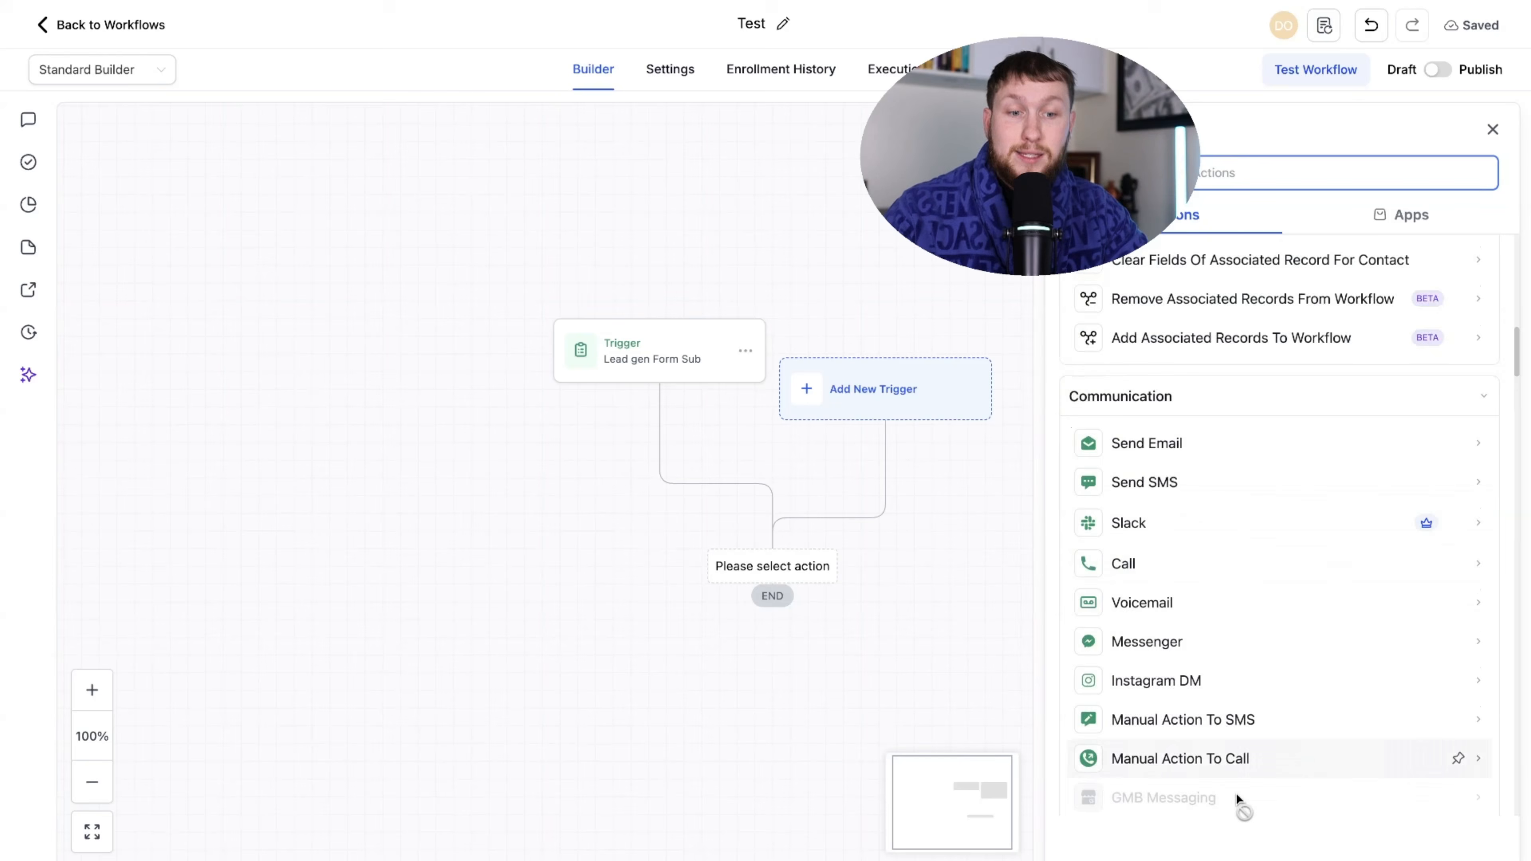
scroll(1257, 699, "up", 20)
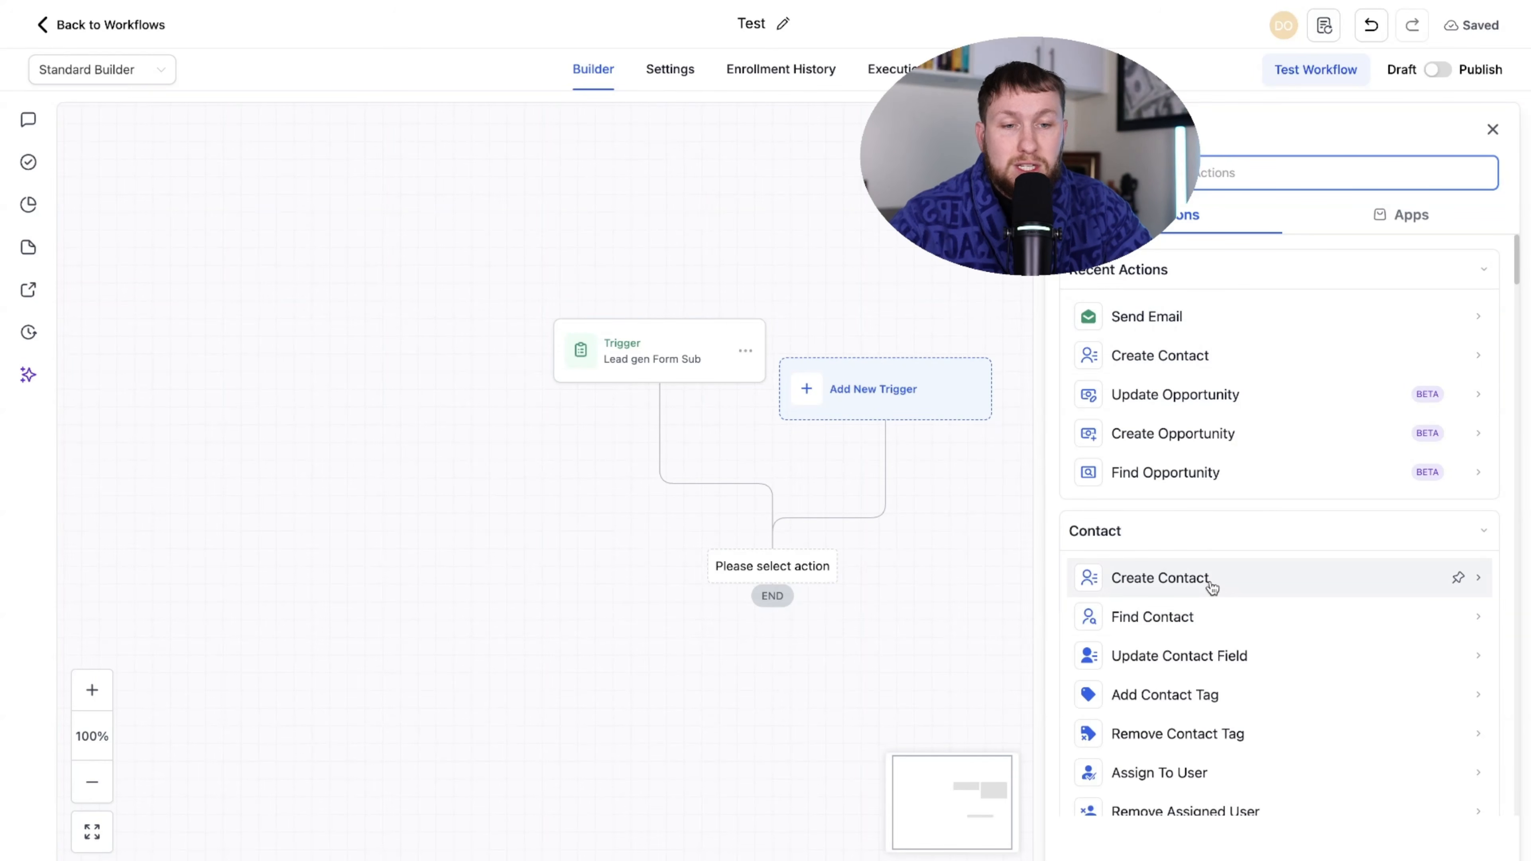
mouse_move(1176, 581)
left_mouse_down()
mouse_move(889, 578)
mouse_move(1174, 585)
left_mouse_up()
left_click(1173, 580)
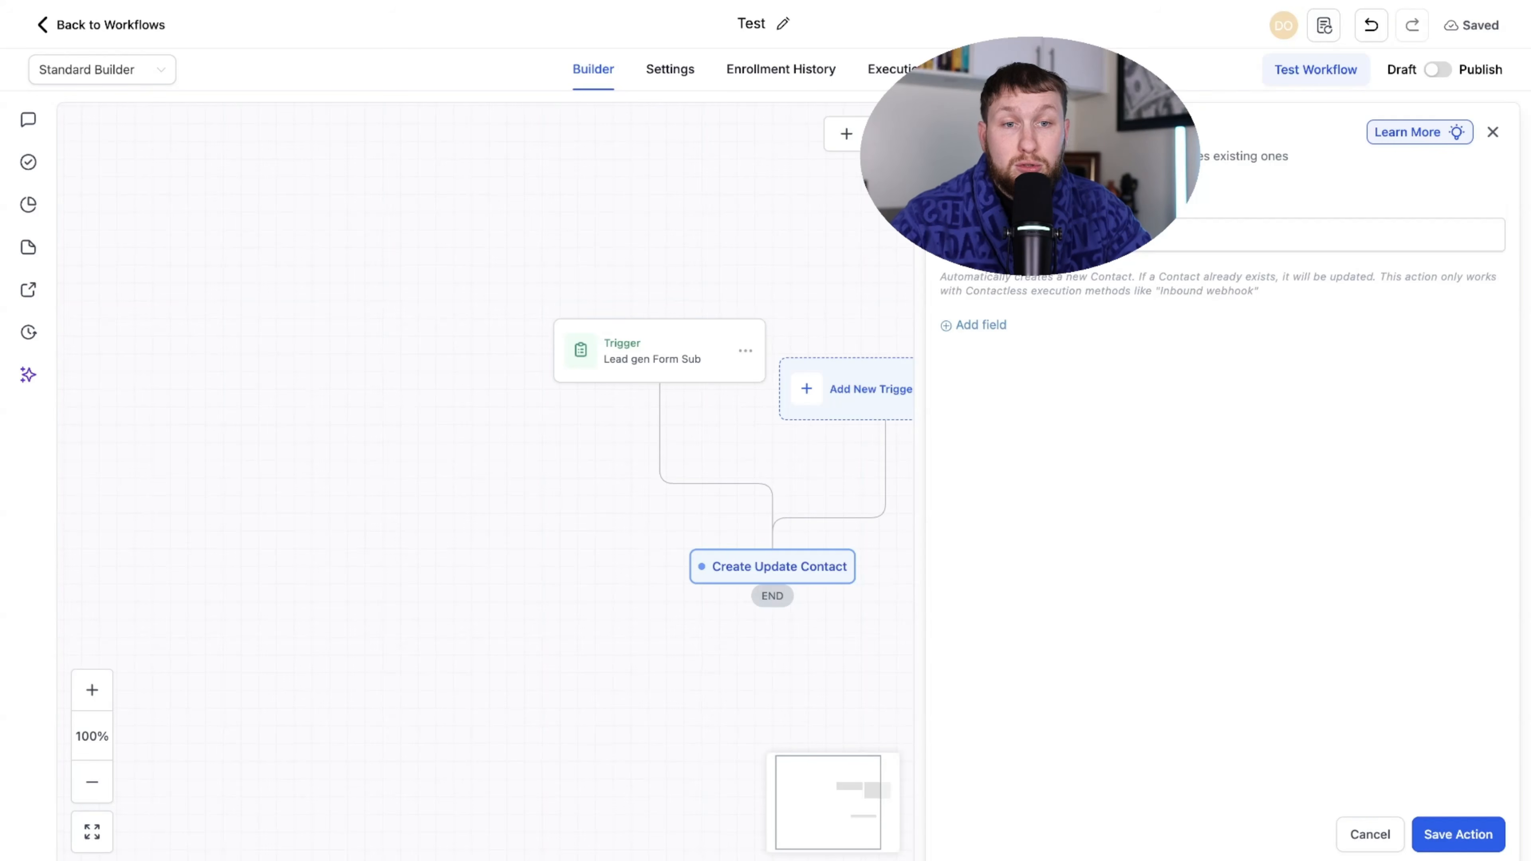
left_click(1493, 132)
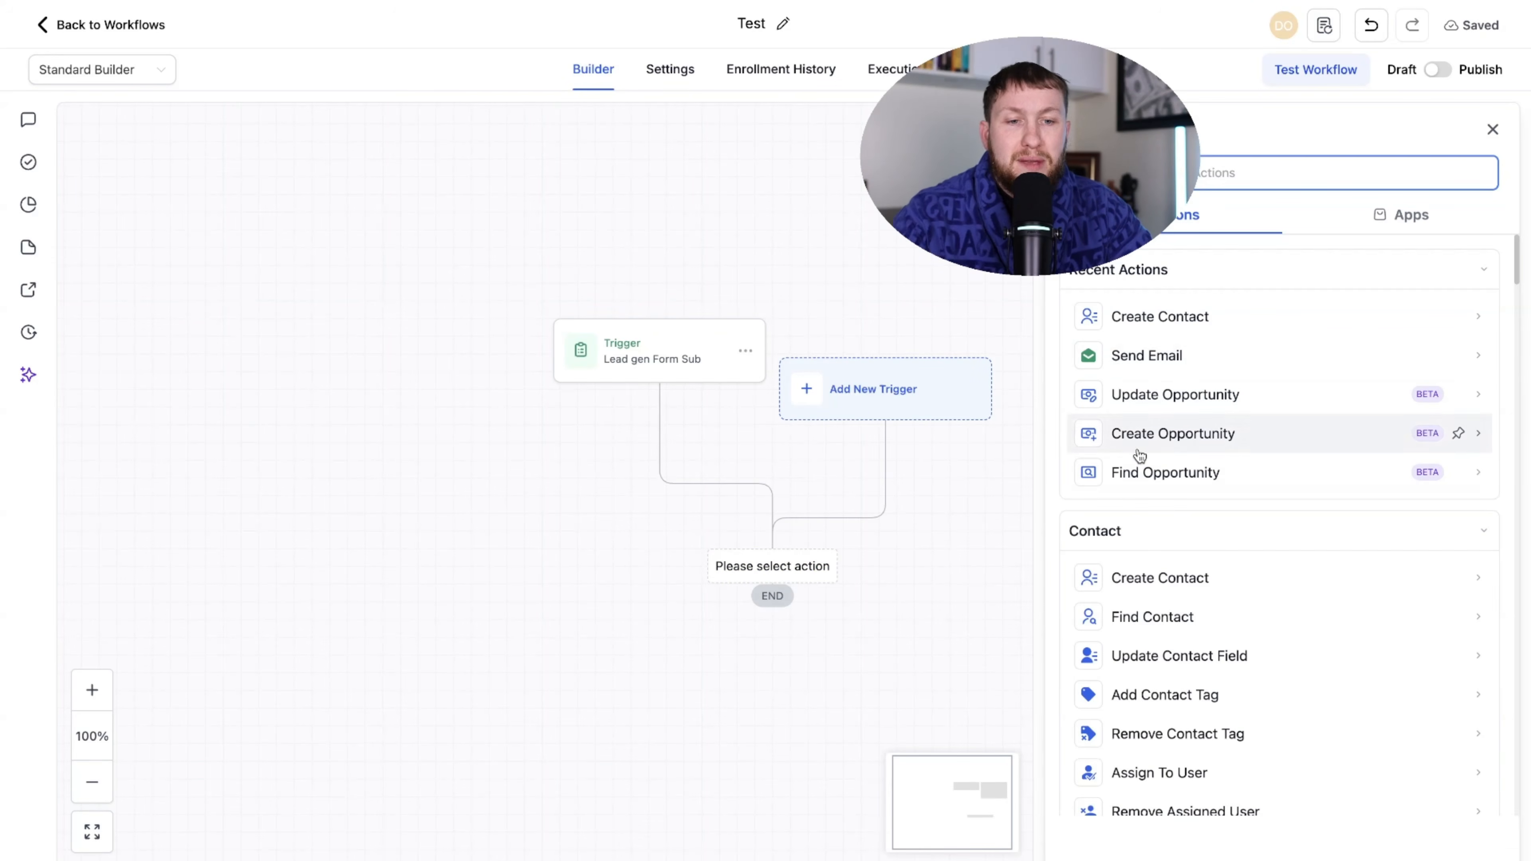
scroll(1169, 477, "down", 4)
scroll(1164, 398, "up", 1)
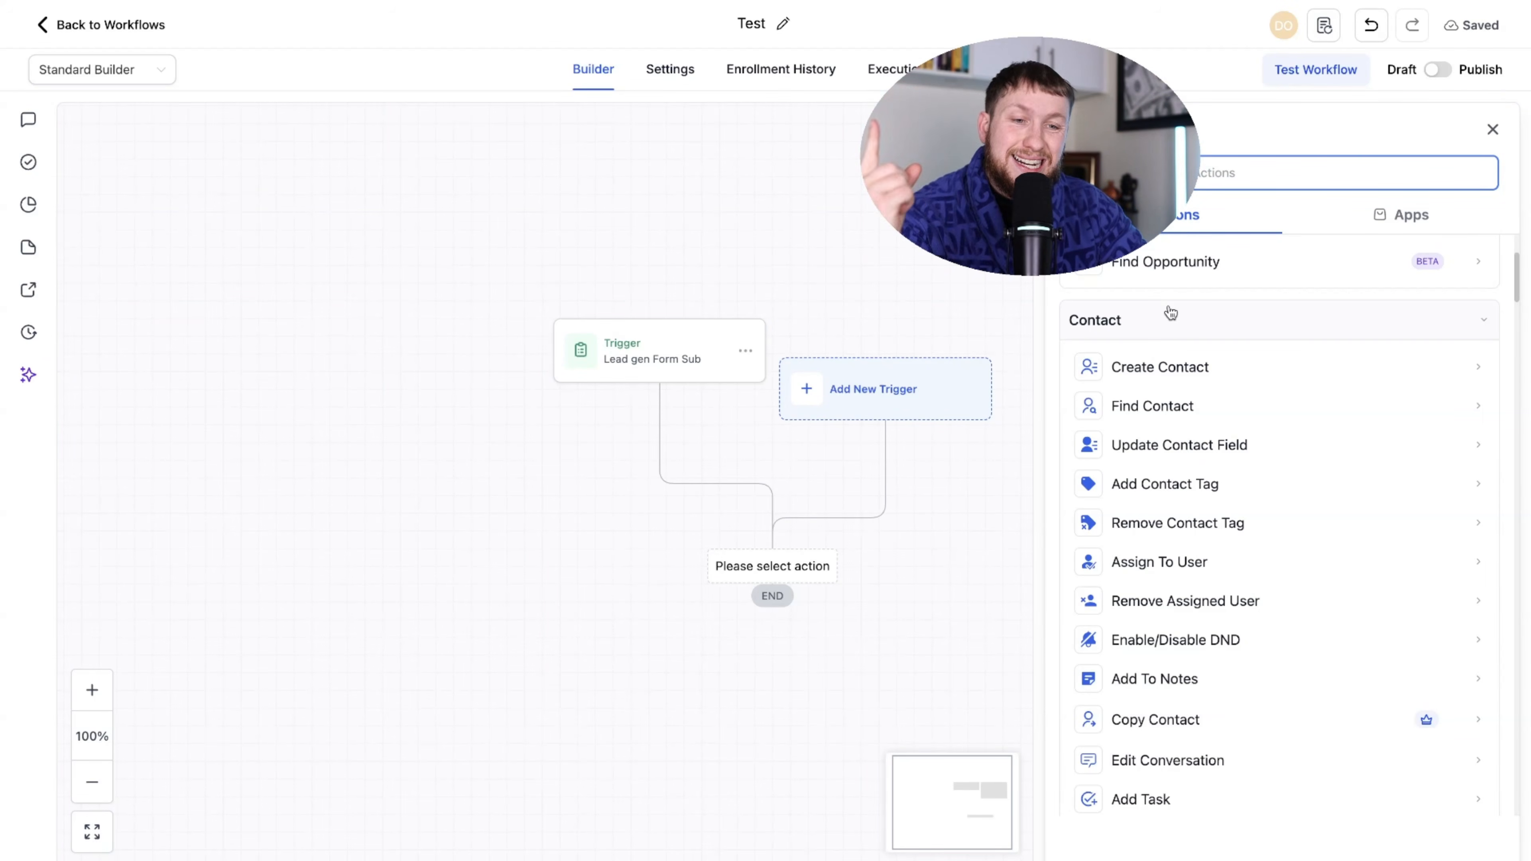
left_click_drag(1518, 282, 1519, 284)
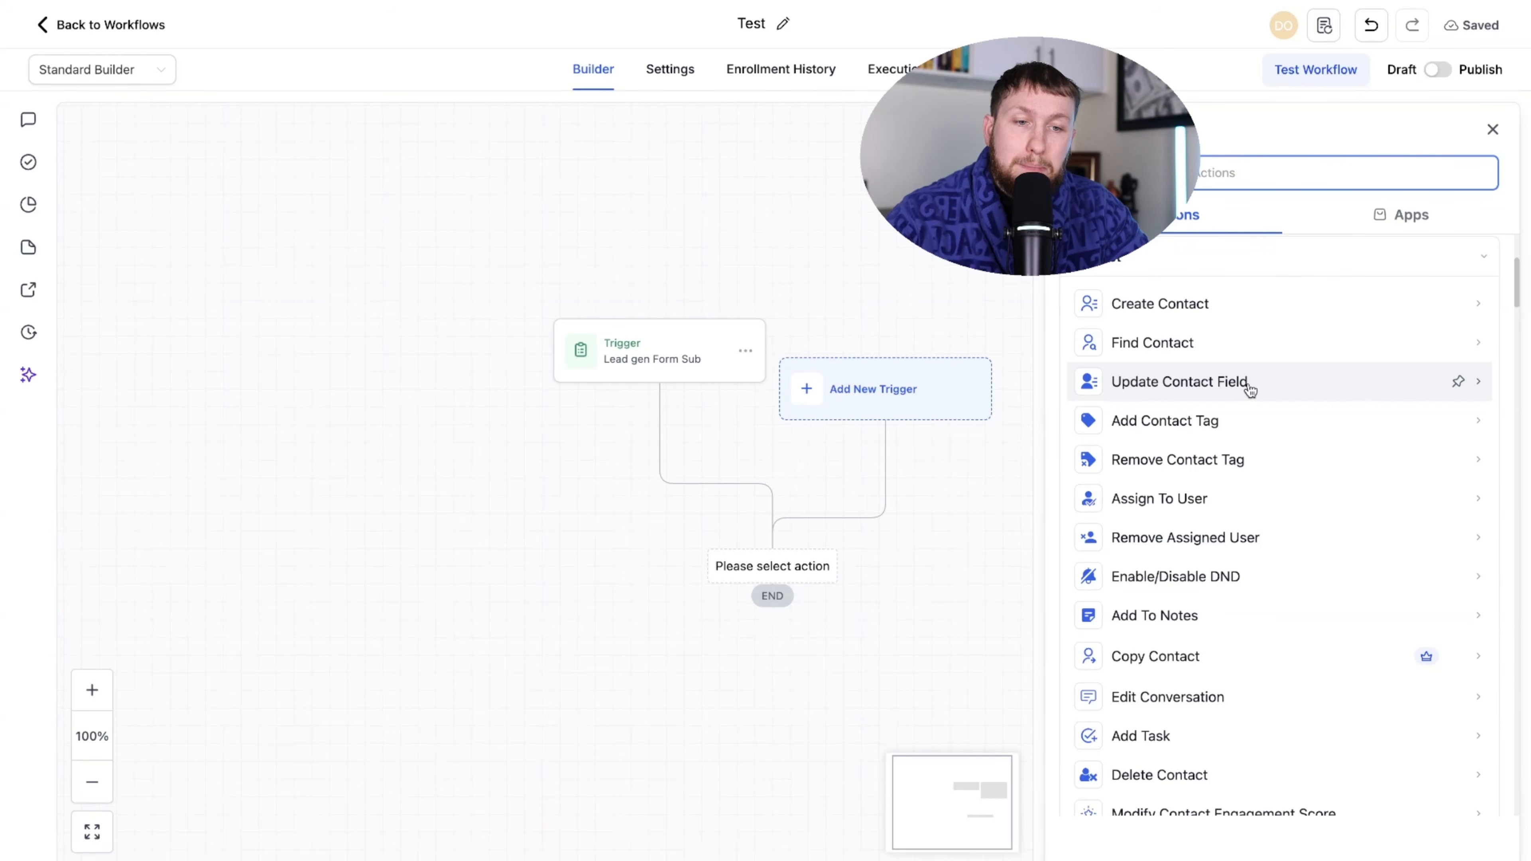
left_click(1515, 293)
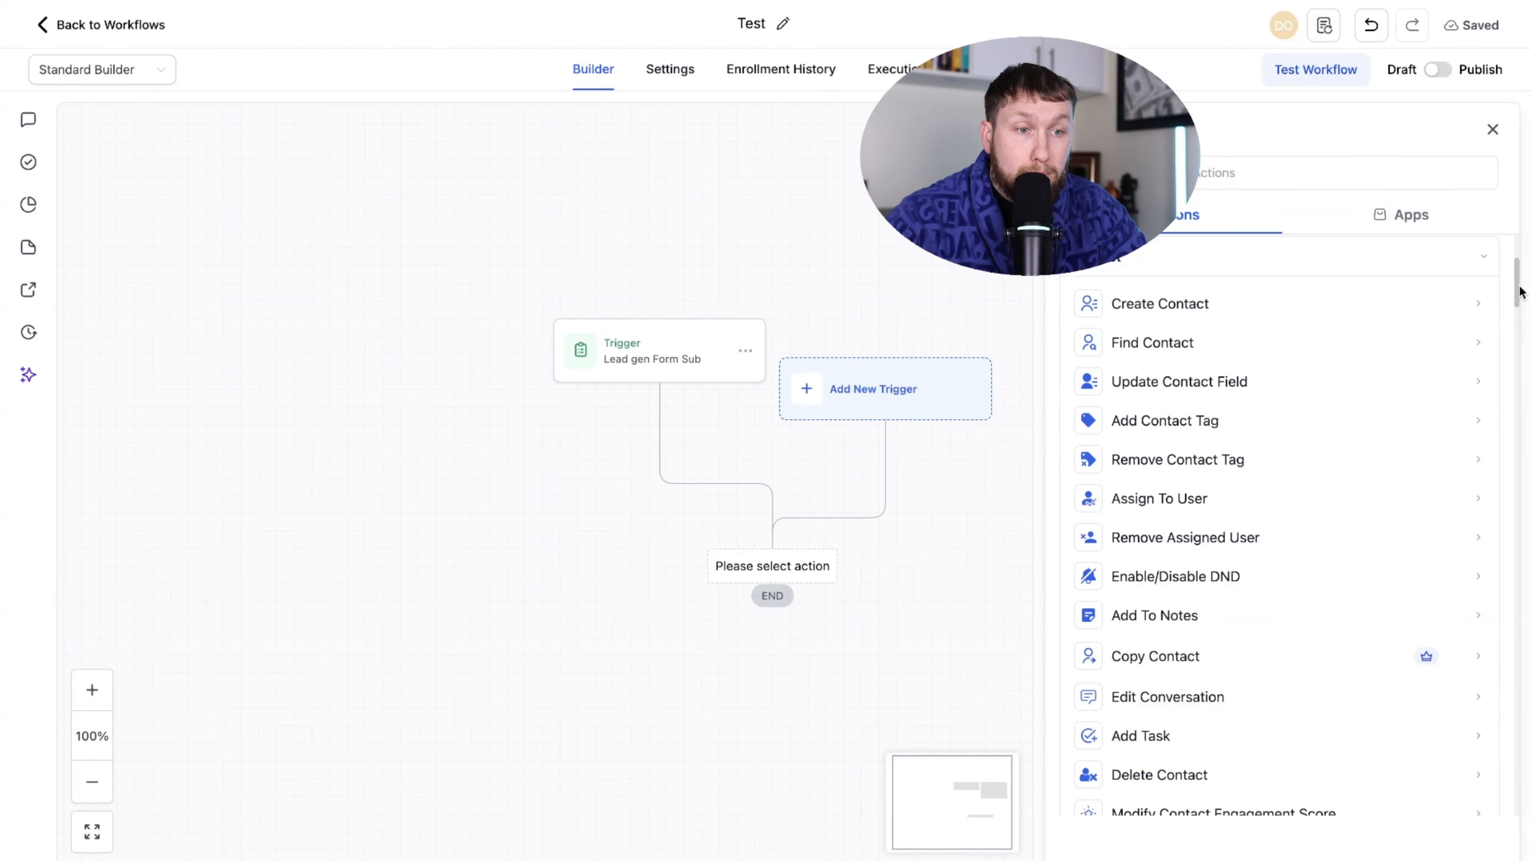
left_click_drag(1515, 295, 1518, 329)
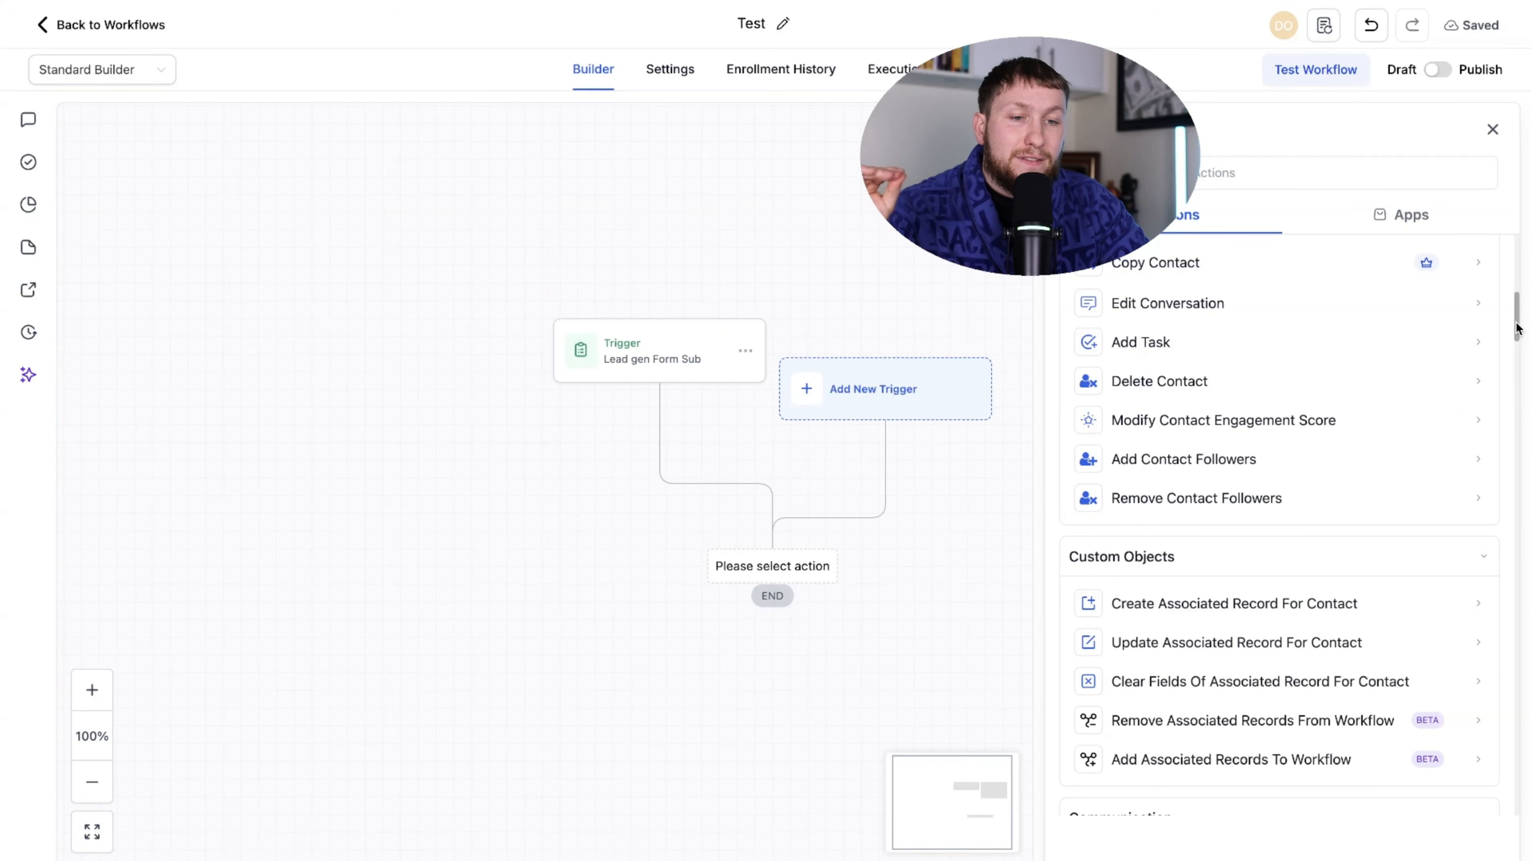
mouse_move(1518, 328)
left_mouse_down()
mouse_move(1519, 288)
mouse_move(1519, 352)
left_mouse_up()
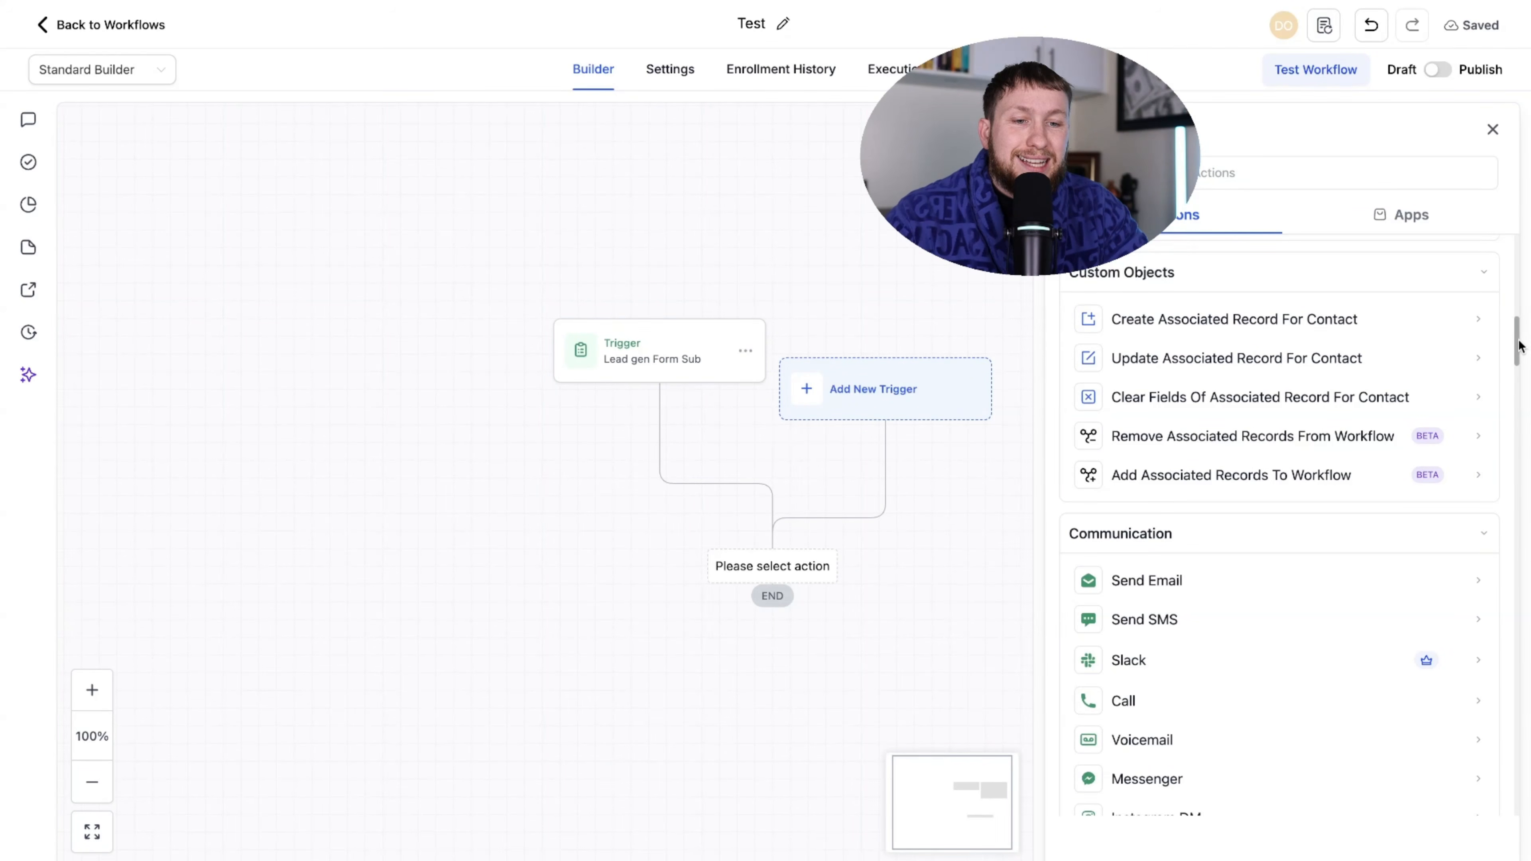
left_click_drag(1518, 345, 1525, 368)
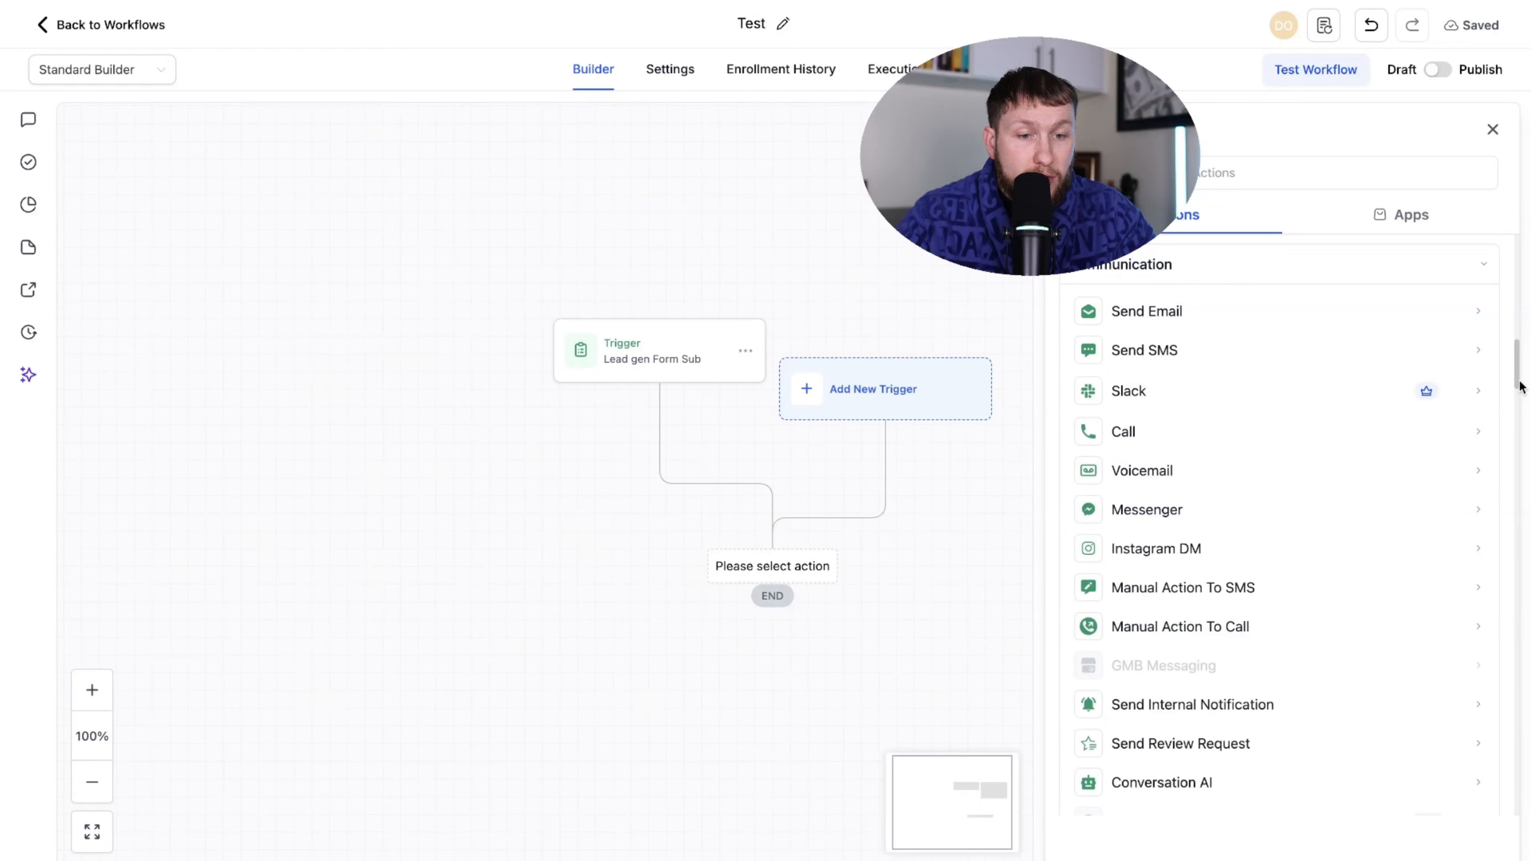
scroll(1517, 409, "down", 2)
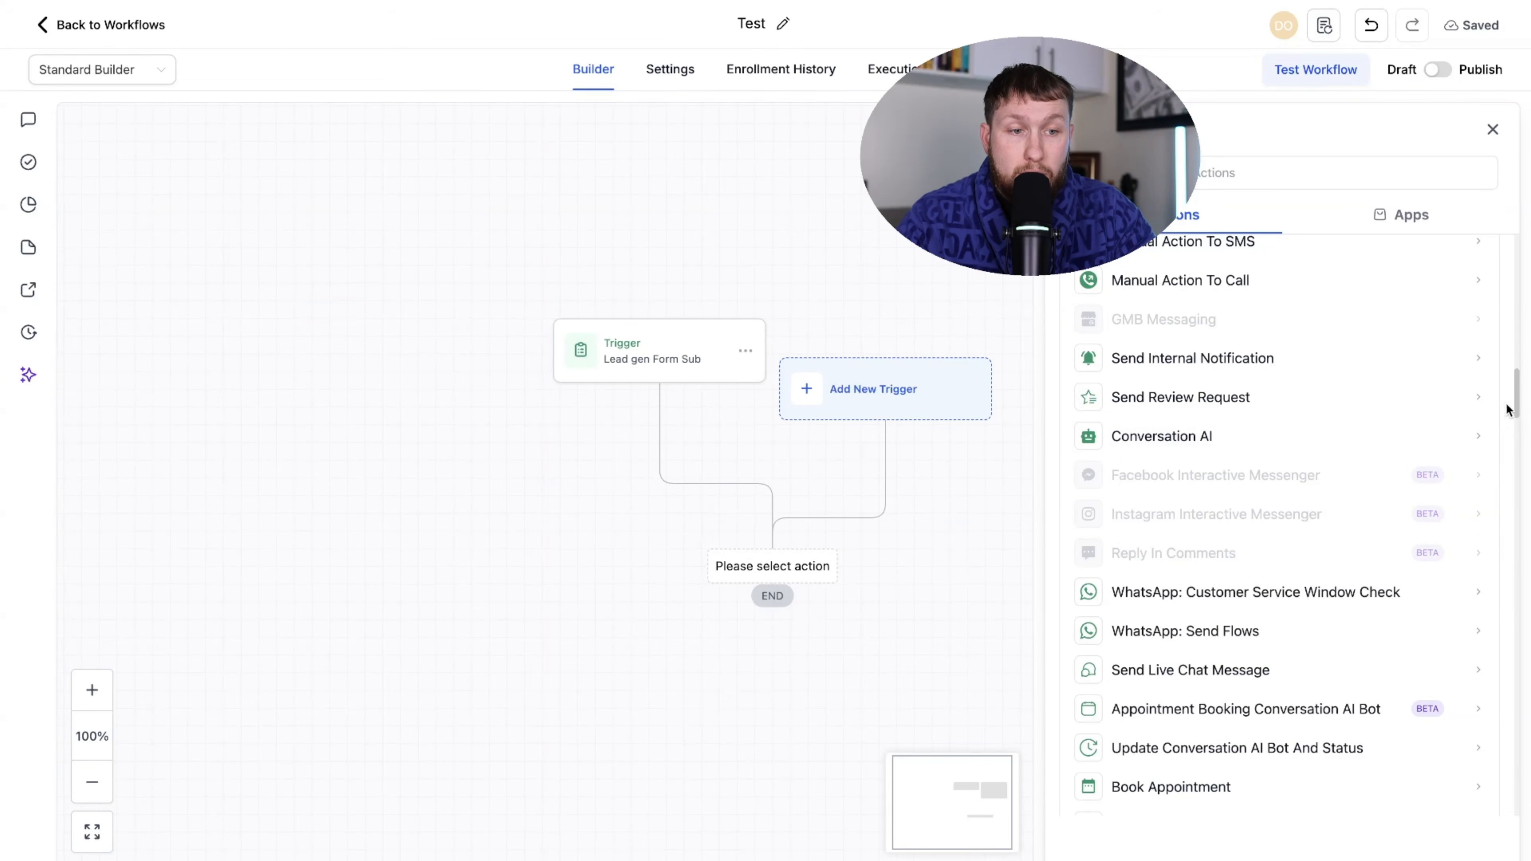
left_click_drag(1516, 401, 1518, 427)
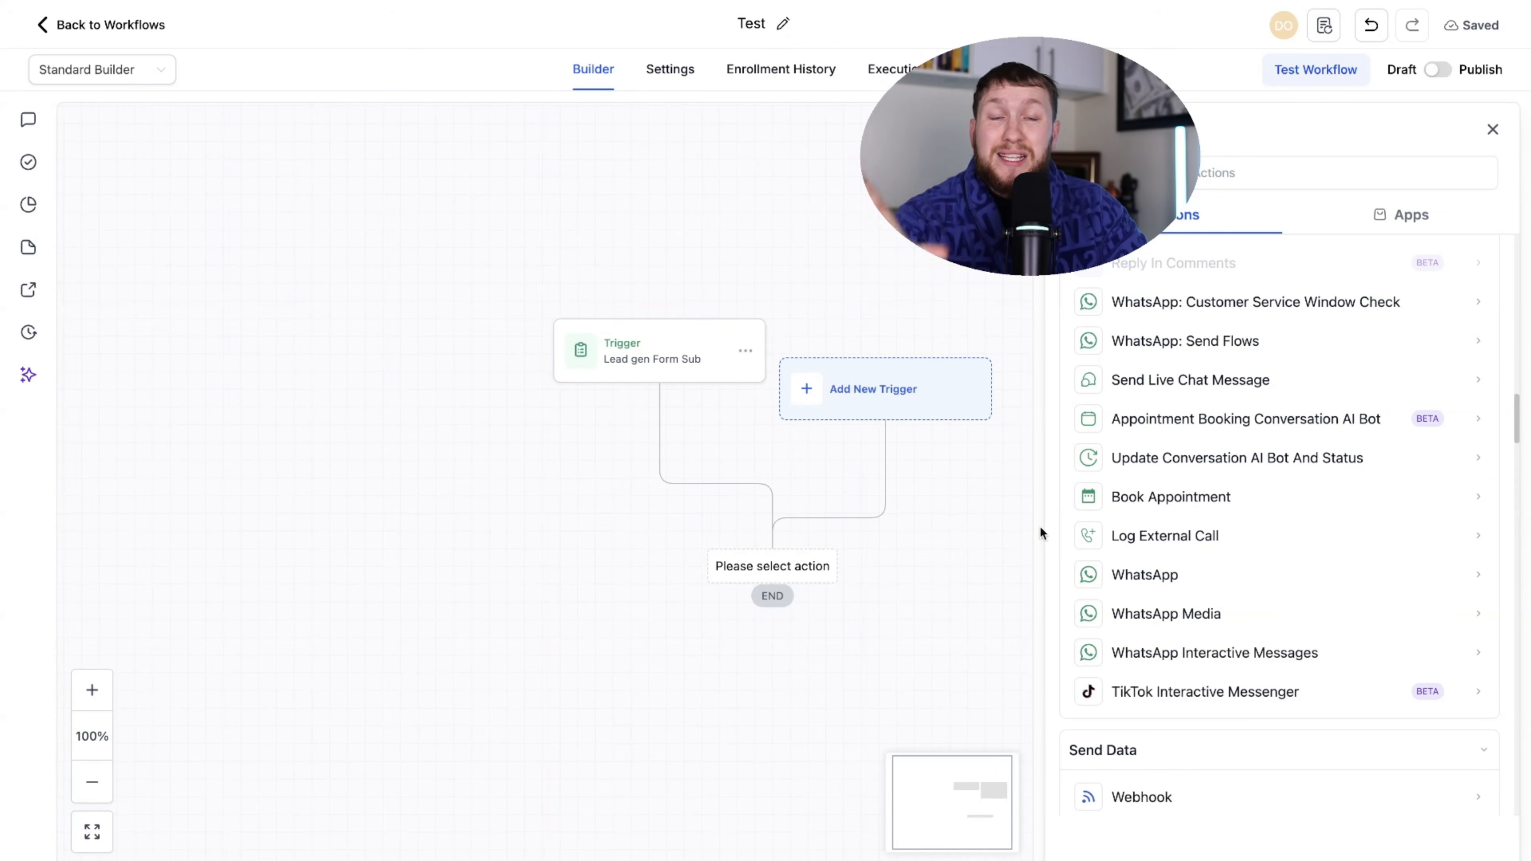
left_click_drag(1511, 417, 1516, 467)
scroll(880, 246, "up", 2)
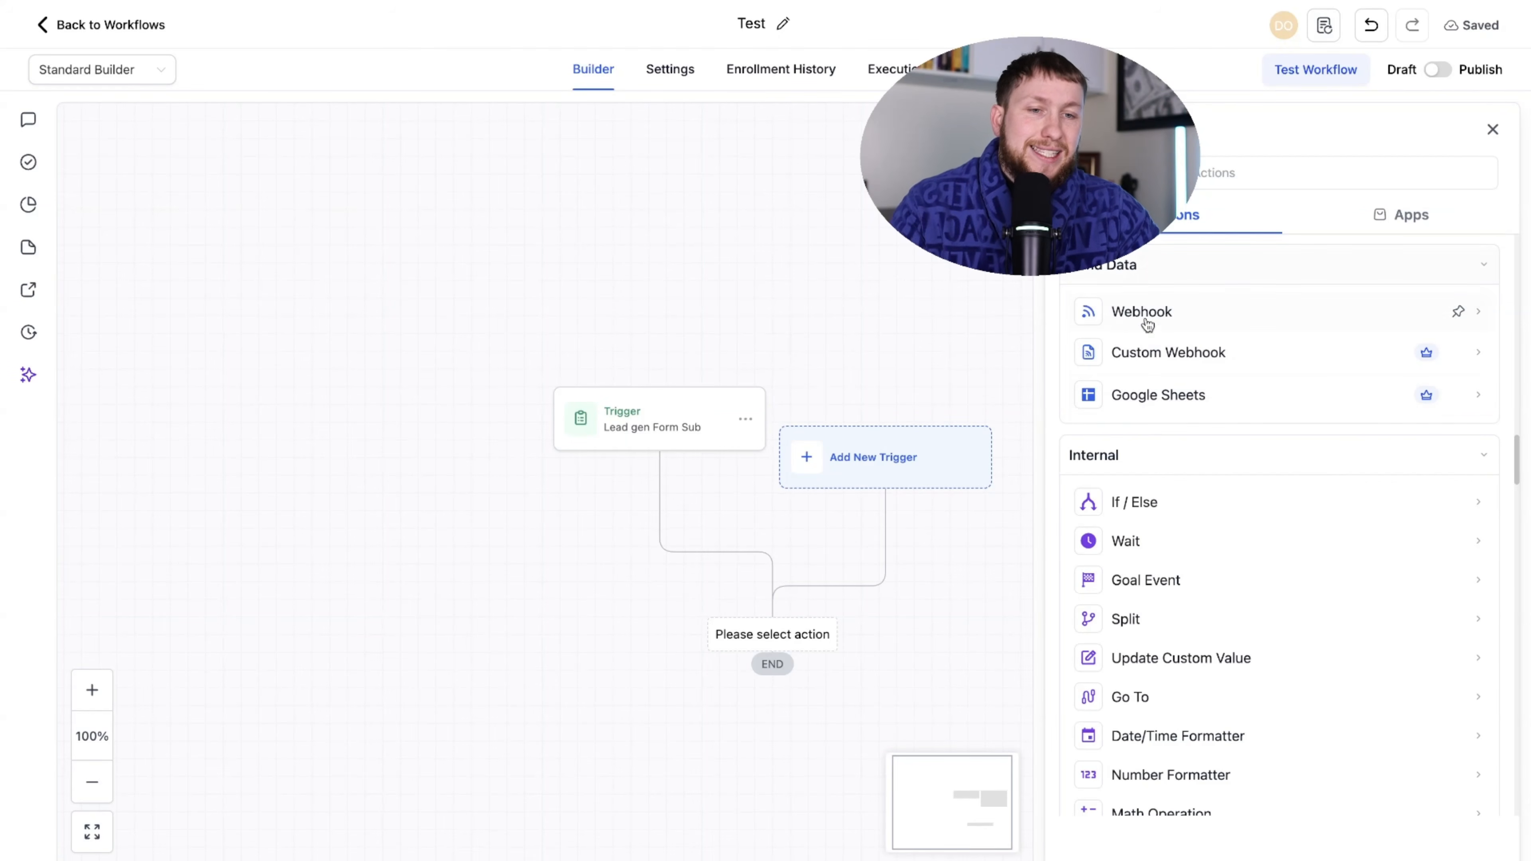
scroll(1138, 520, "down", 1)
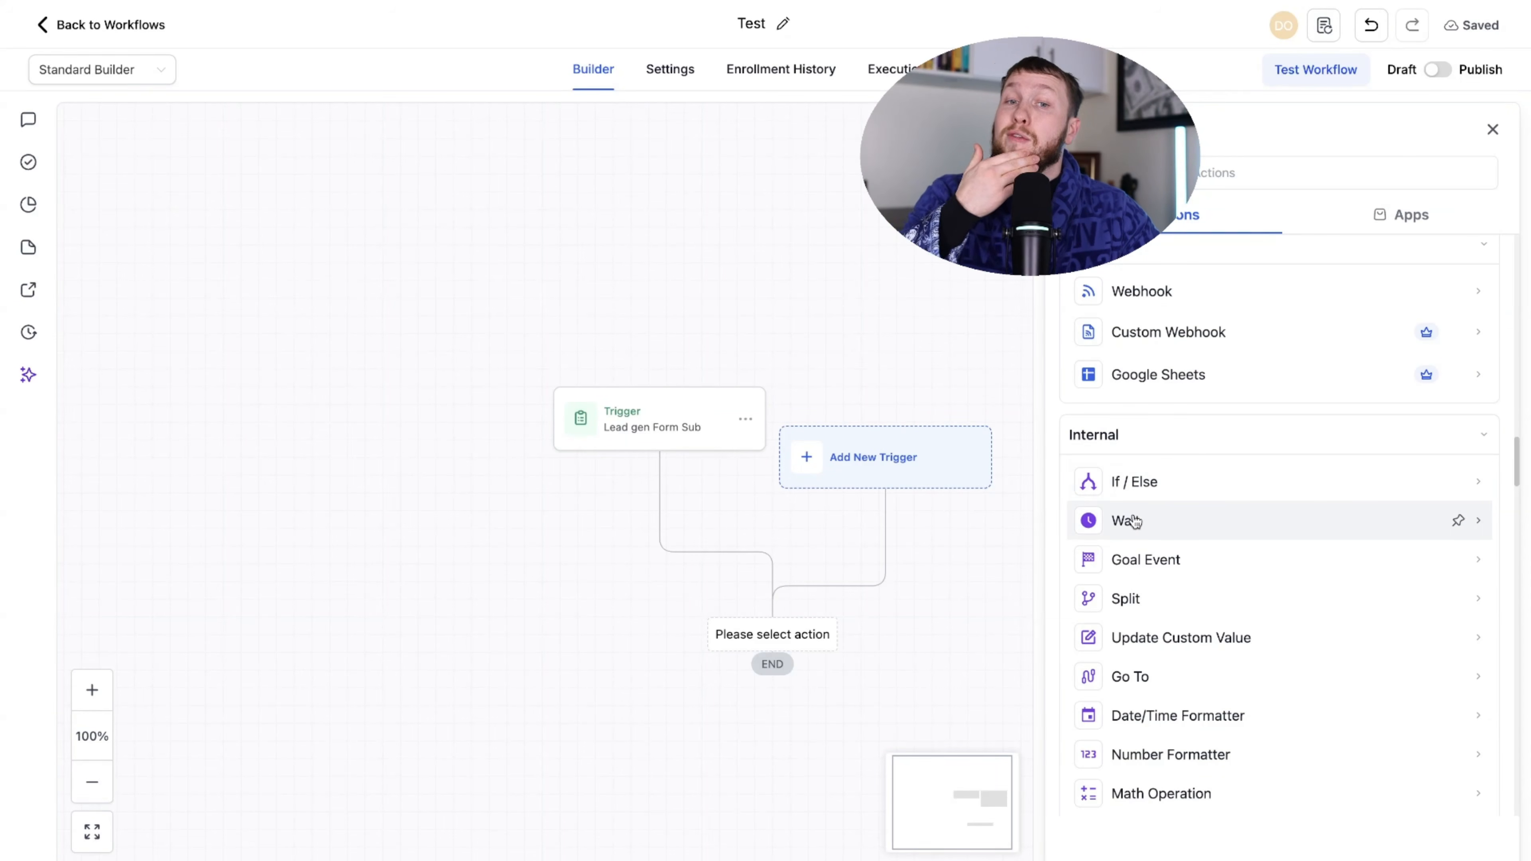
scroll(1139, 456, "down", 4)
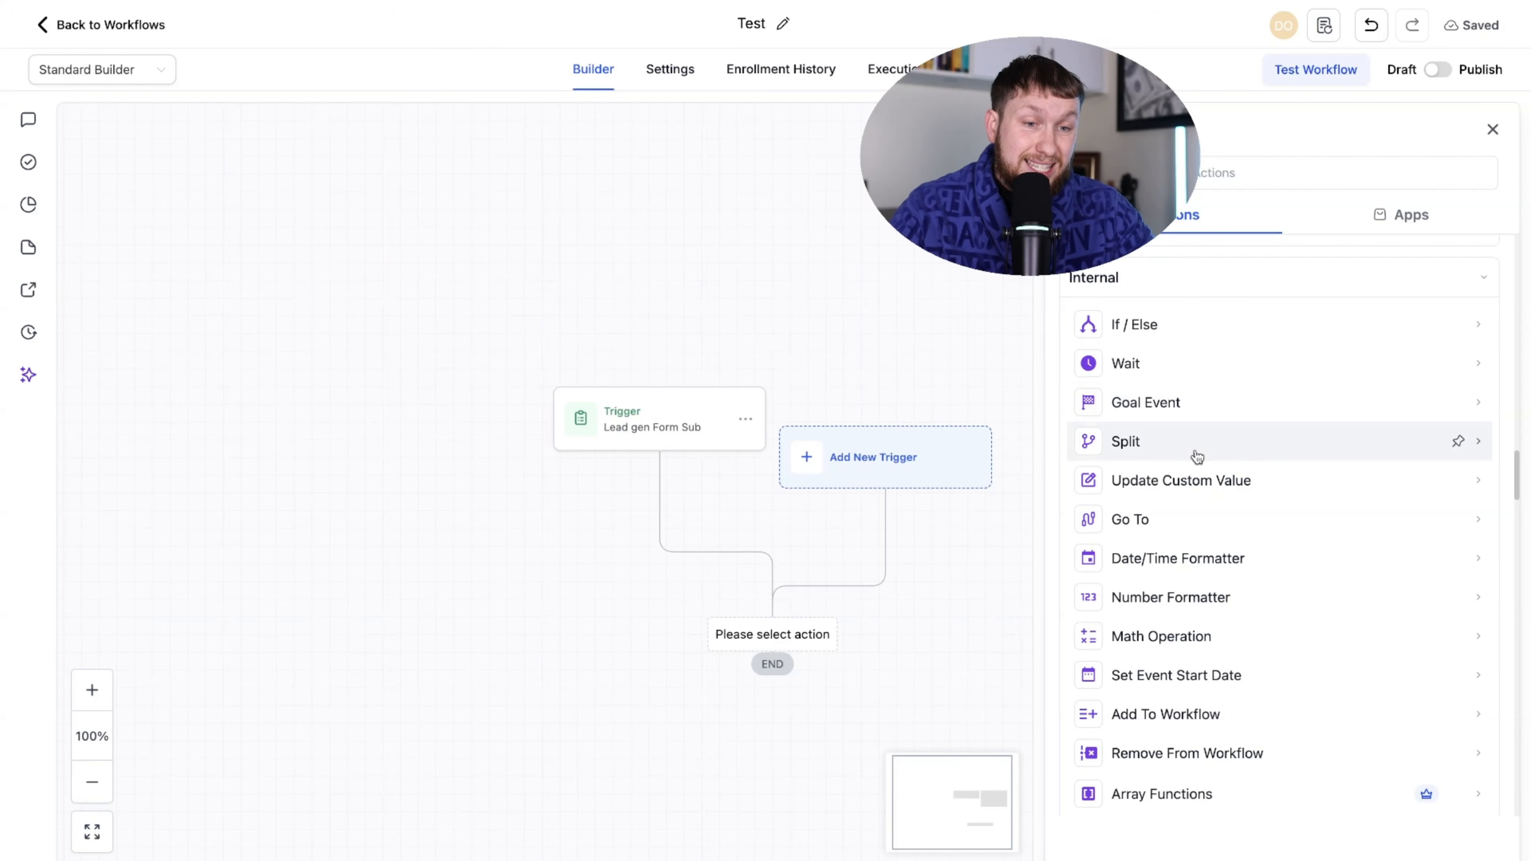
scroll(1235, 503, "down", 1)
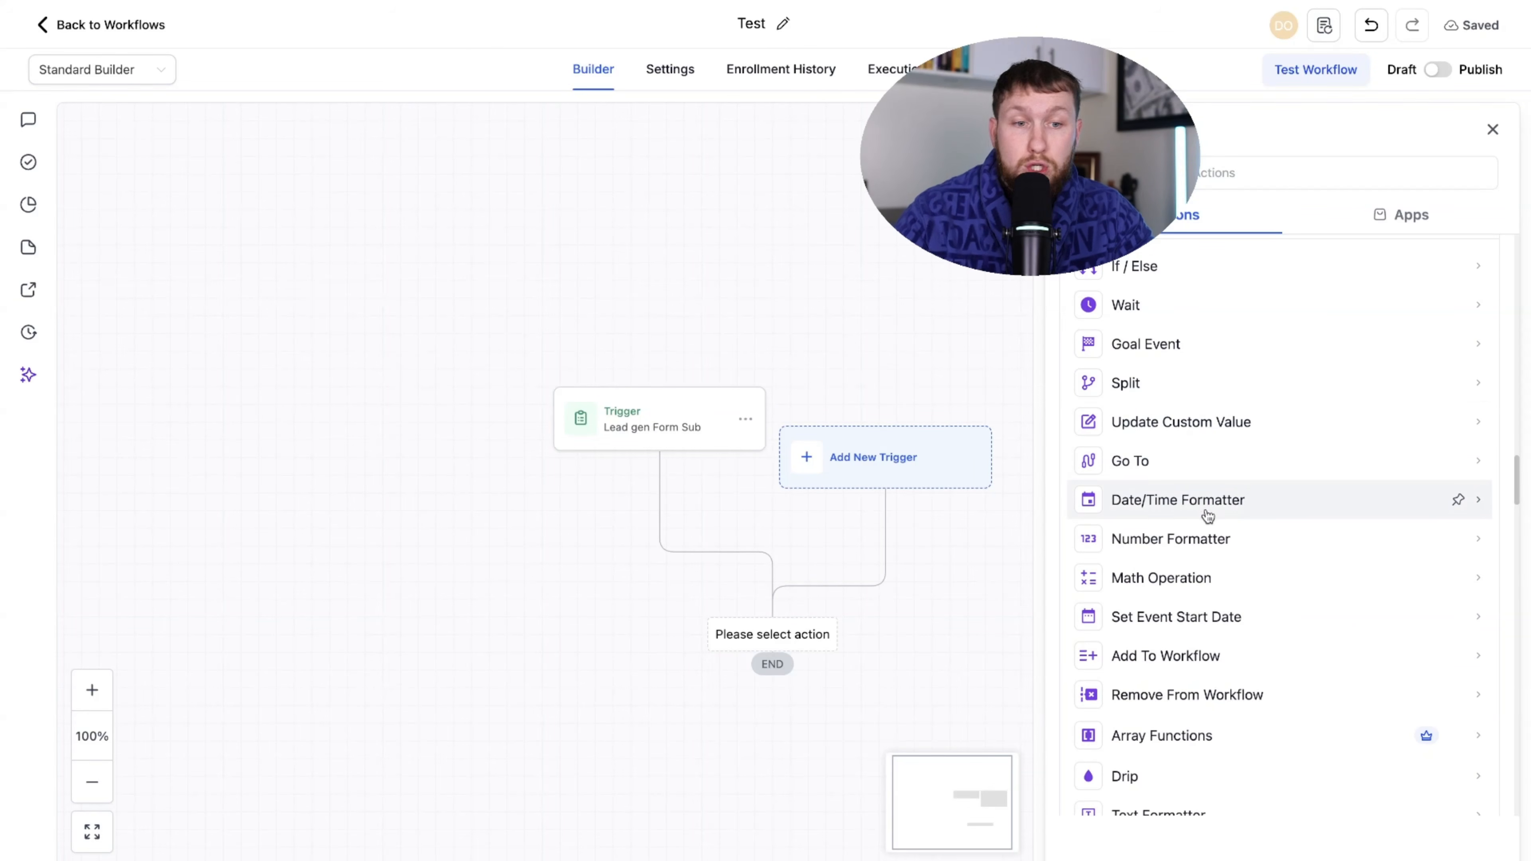
scroll(1210, 513, "down", 1)
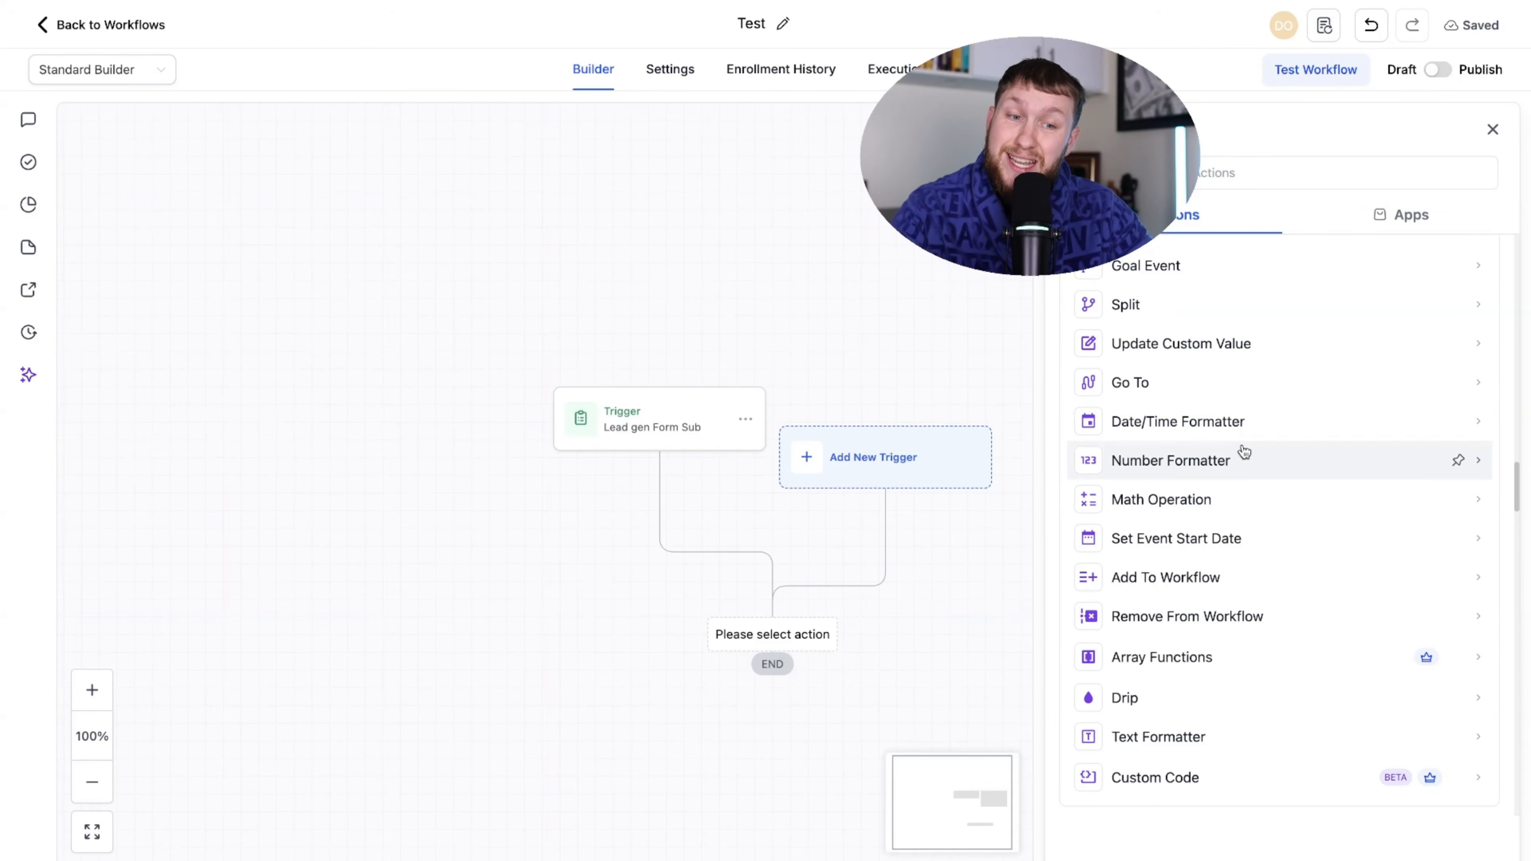
scroll(1243, 476, "down", 1)
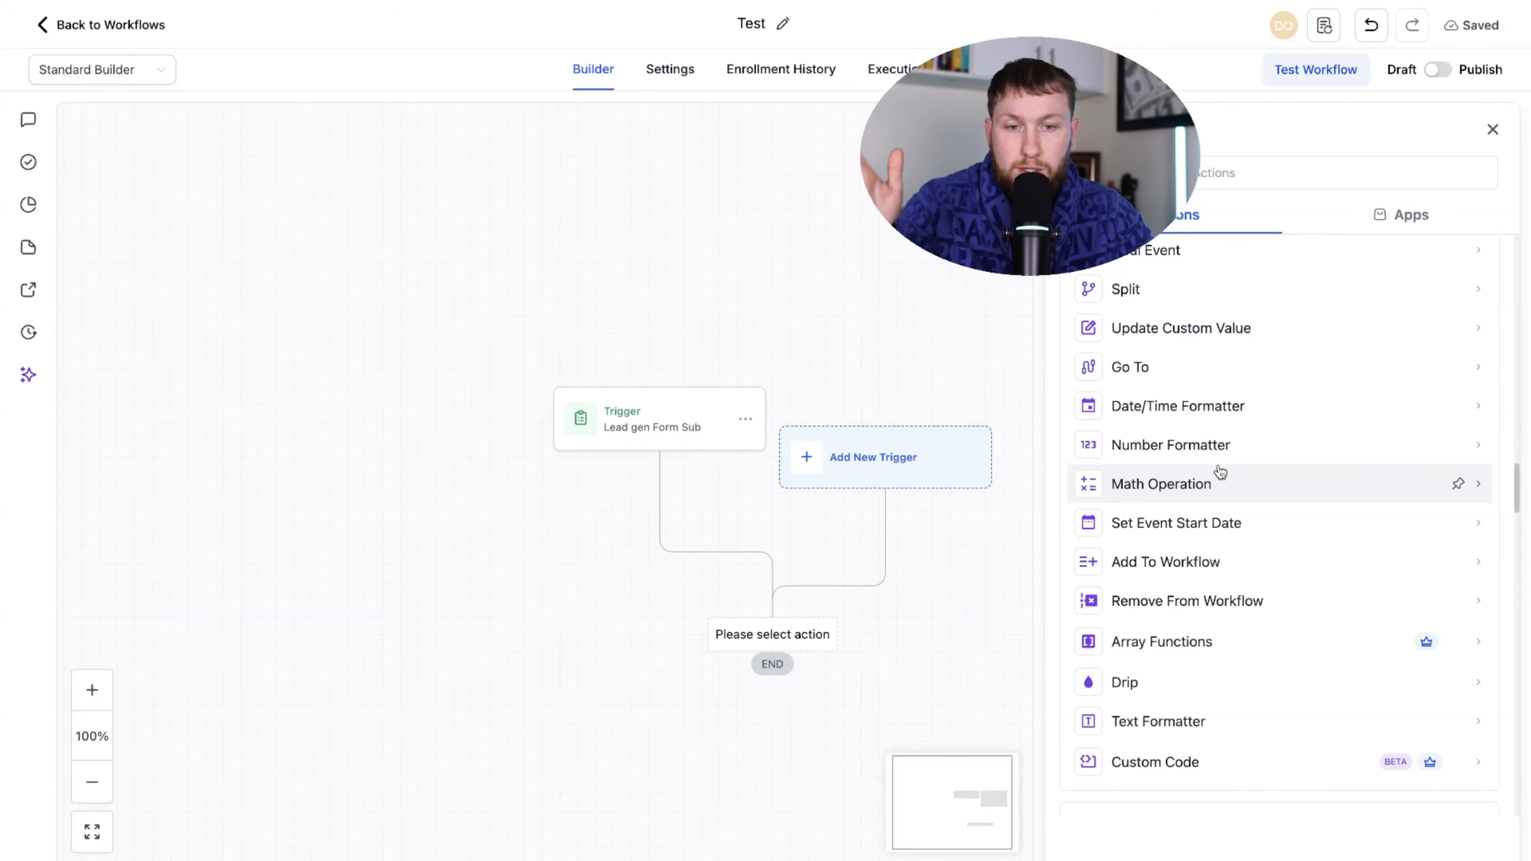
scroll(1218, 483, "down", 1)
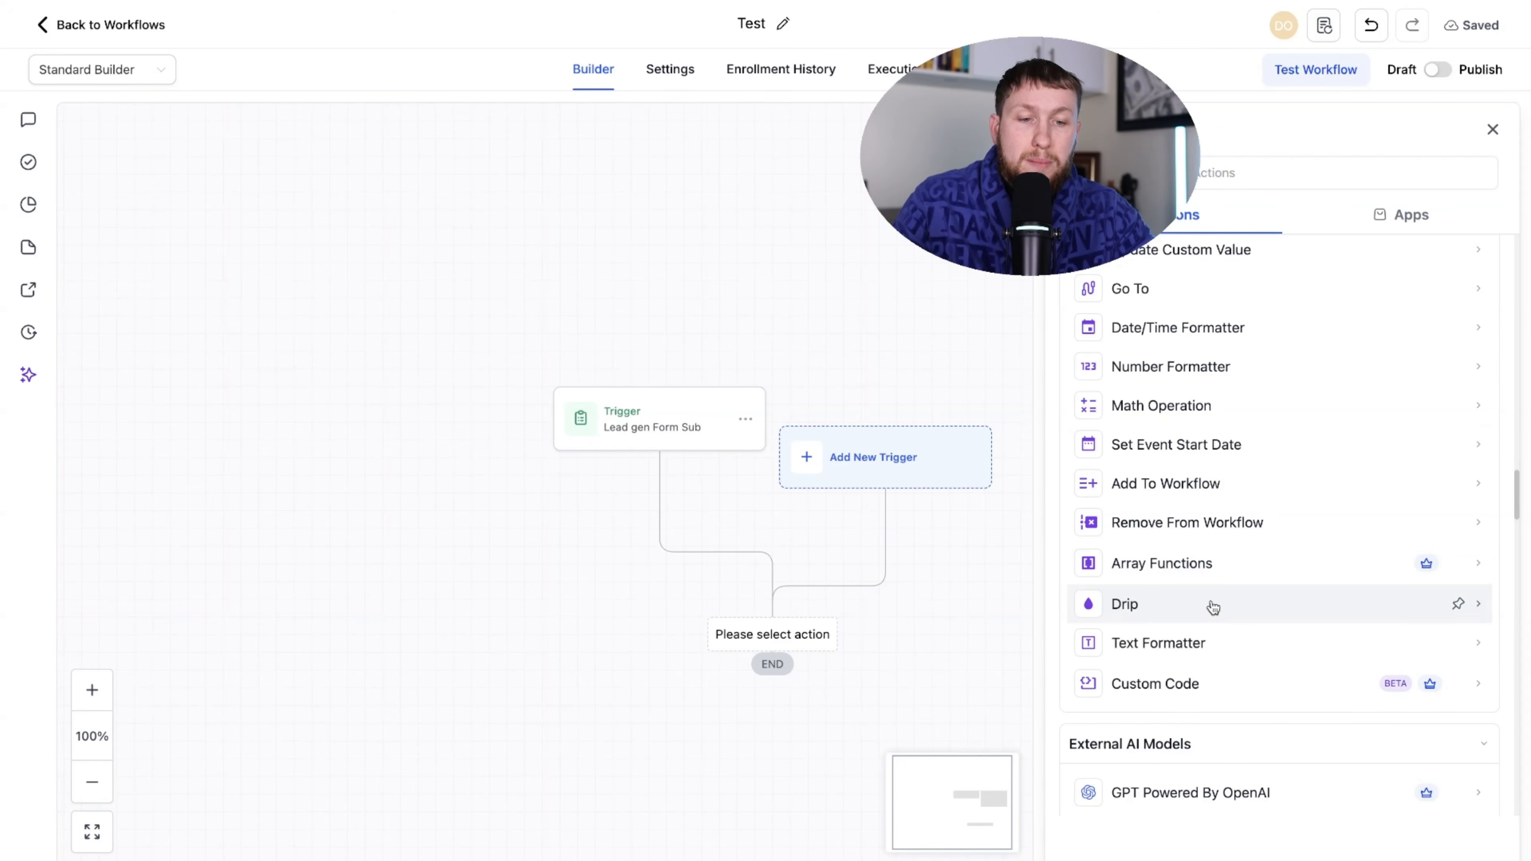
scroll(1152, 470, "up", 6)
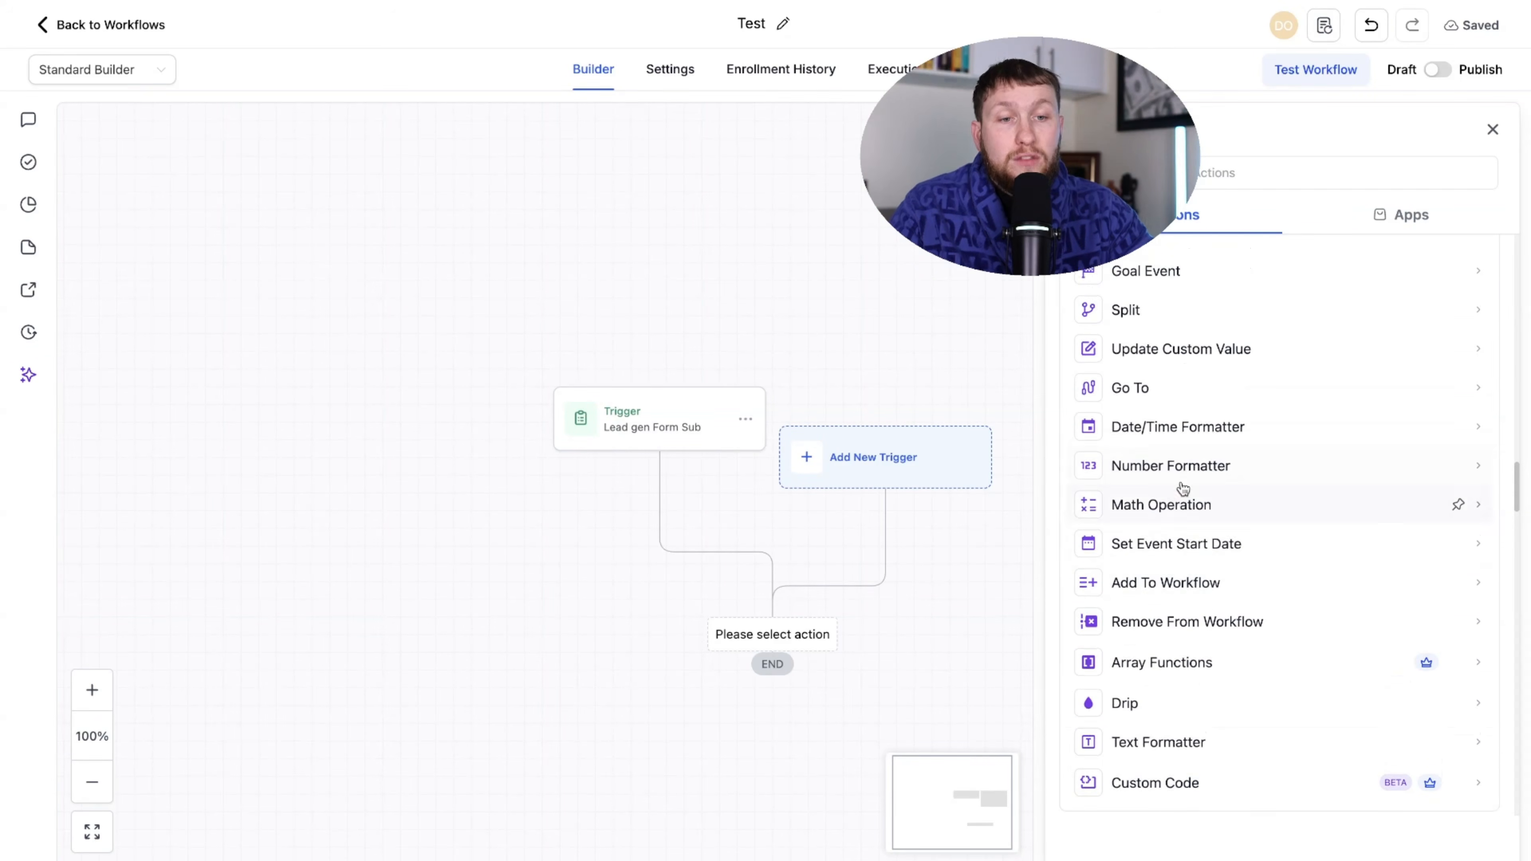
scroll(1224, 565, "down", 5)
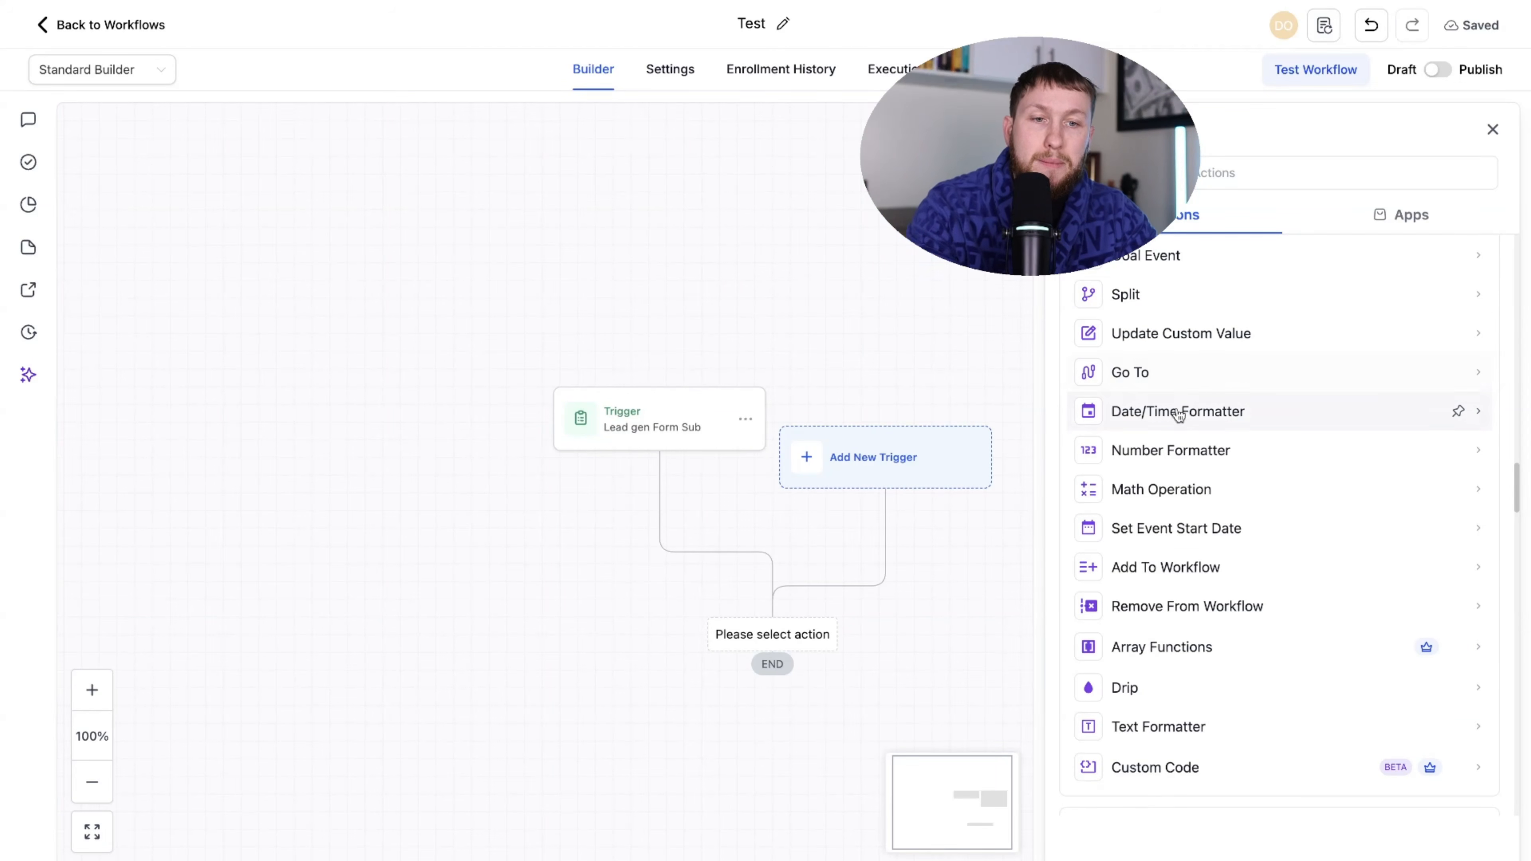
scroll(1214, 435, "up", 3)
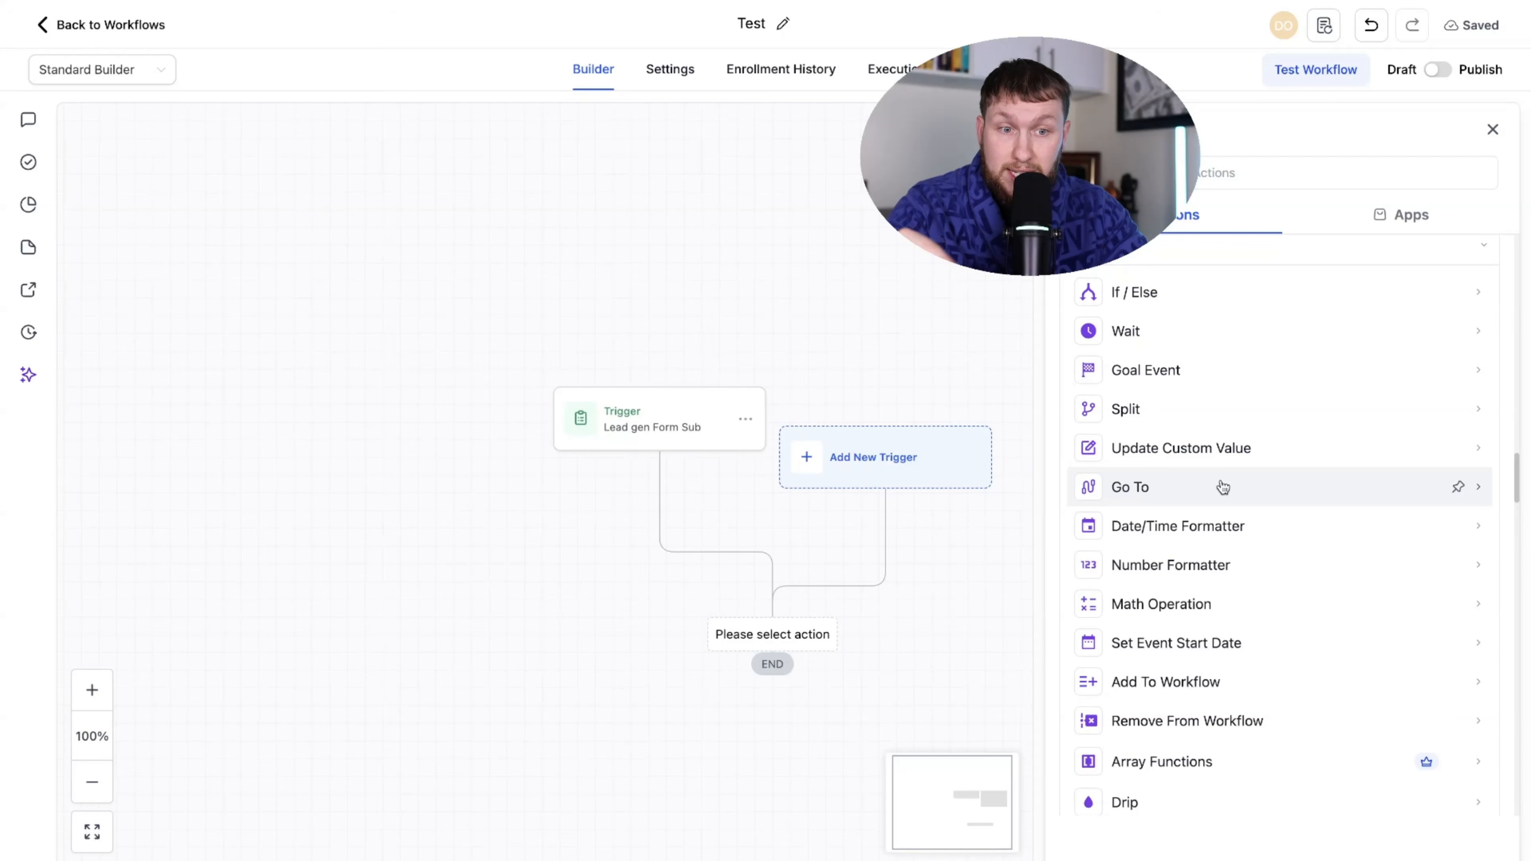
scroll(1196, 471, "down", 1)
scroll(1196, 537, "down", 6)
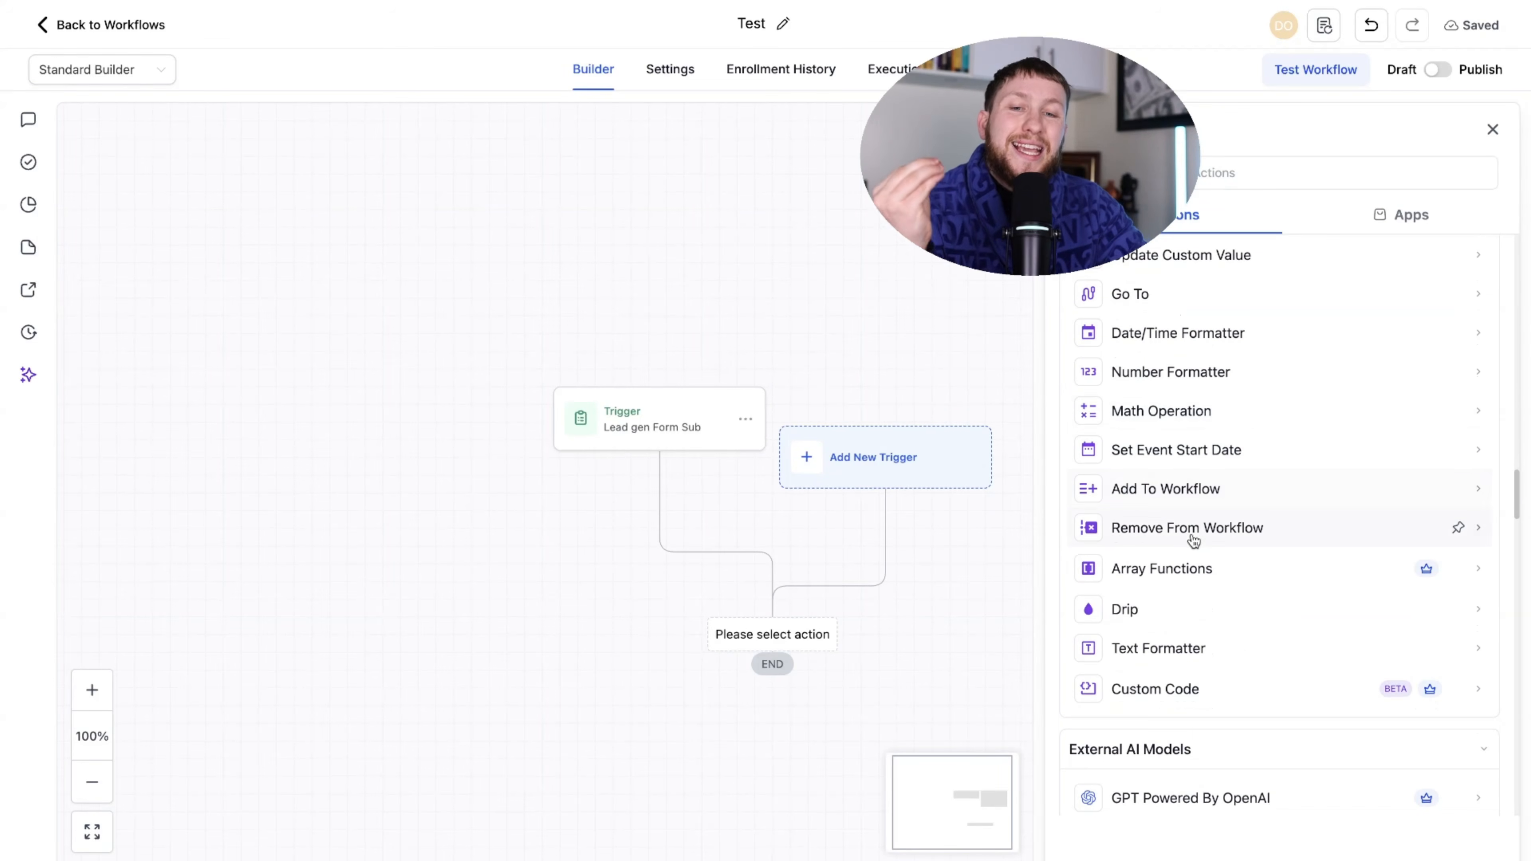
scroll(1097, 519, "down", 8)
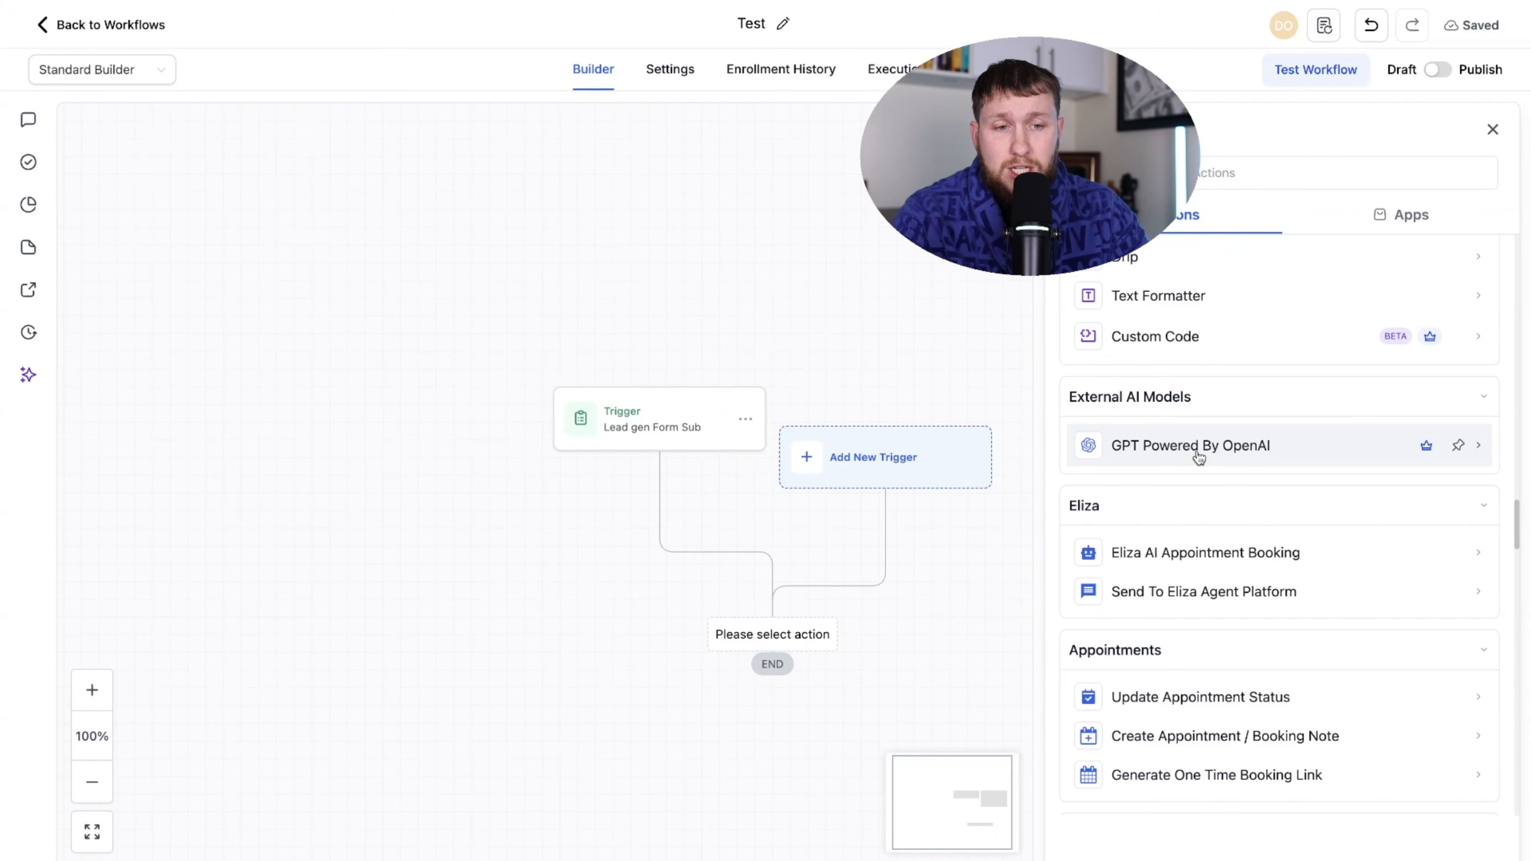
scroll(1200, 457, "down", 4)
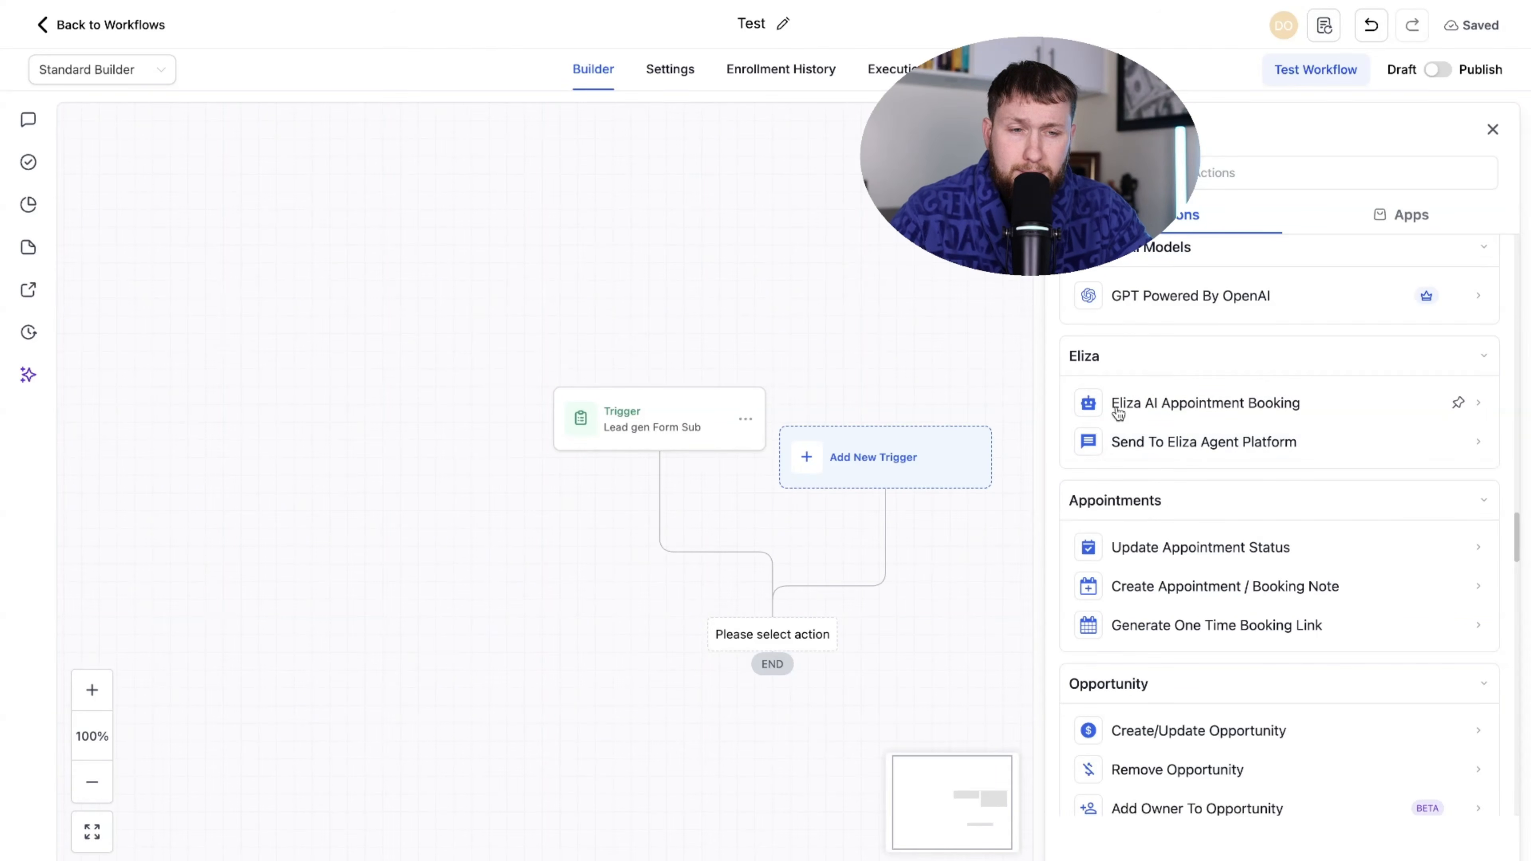
scroll(1139, 507, "down", 2)
scroll(1134, 503, "down", 2)
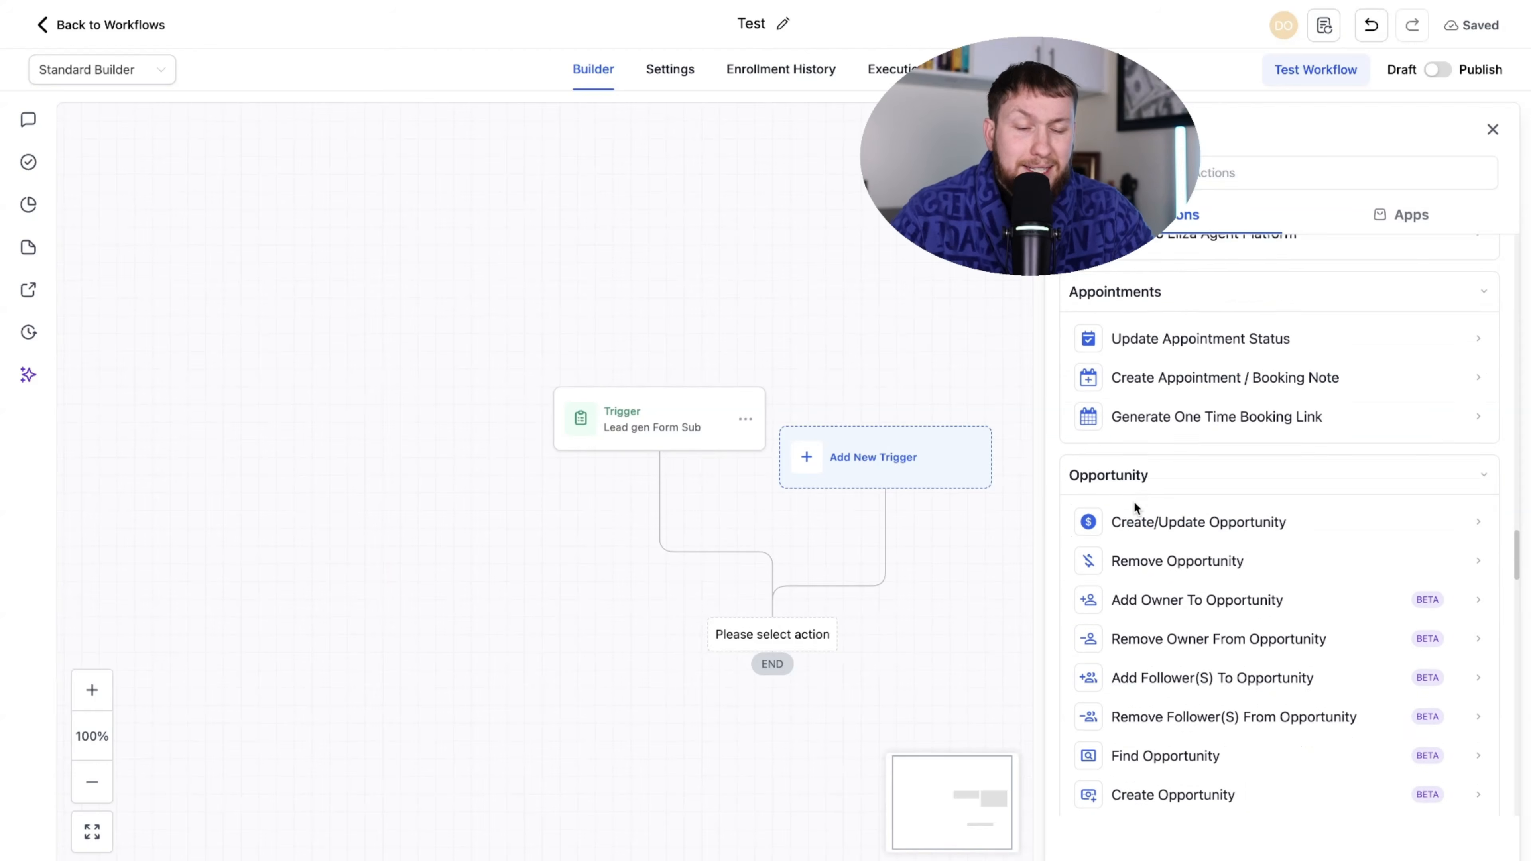
scroll(1133, 600, "up", 5)
scroll(1133, 600, "down", 3)
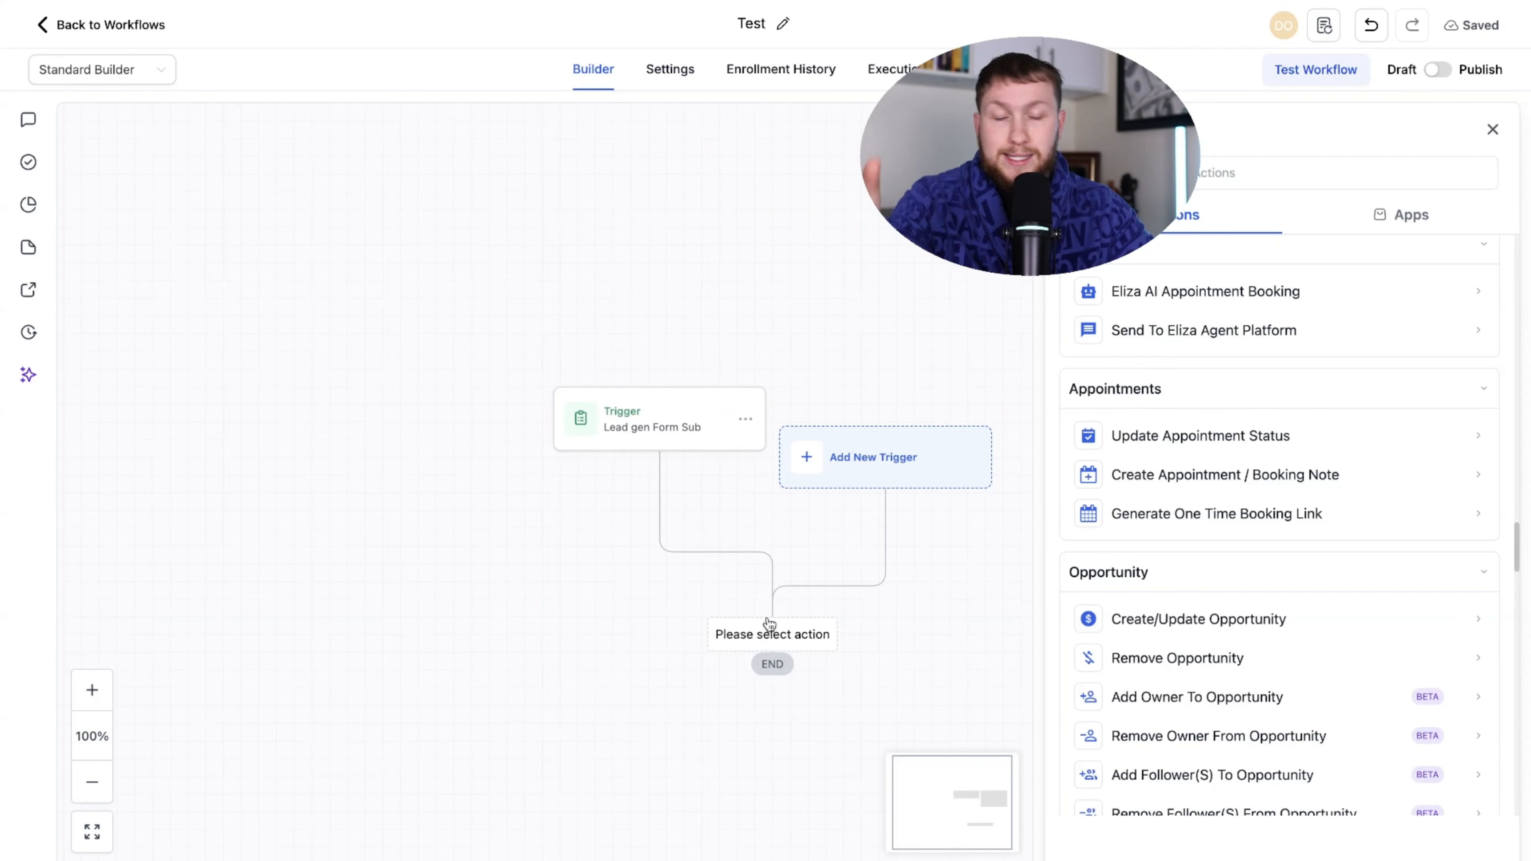
scroll(1265, 479, "down", 1)
scroll(1264, 480, "down", 3)
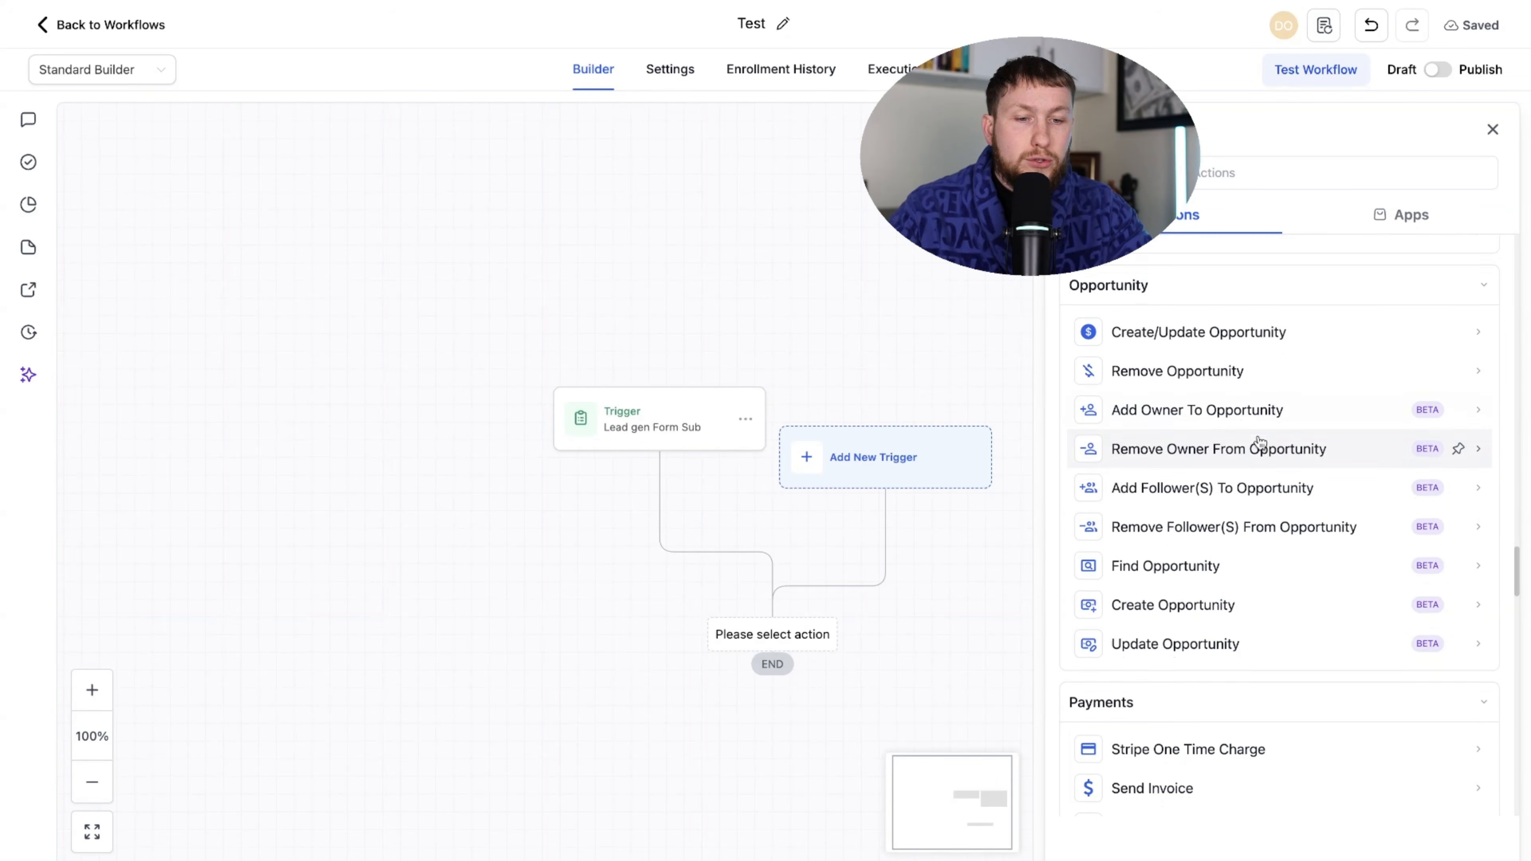
scroll(1259, 446, "down", 6)
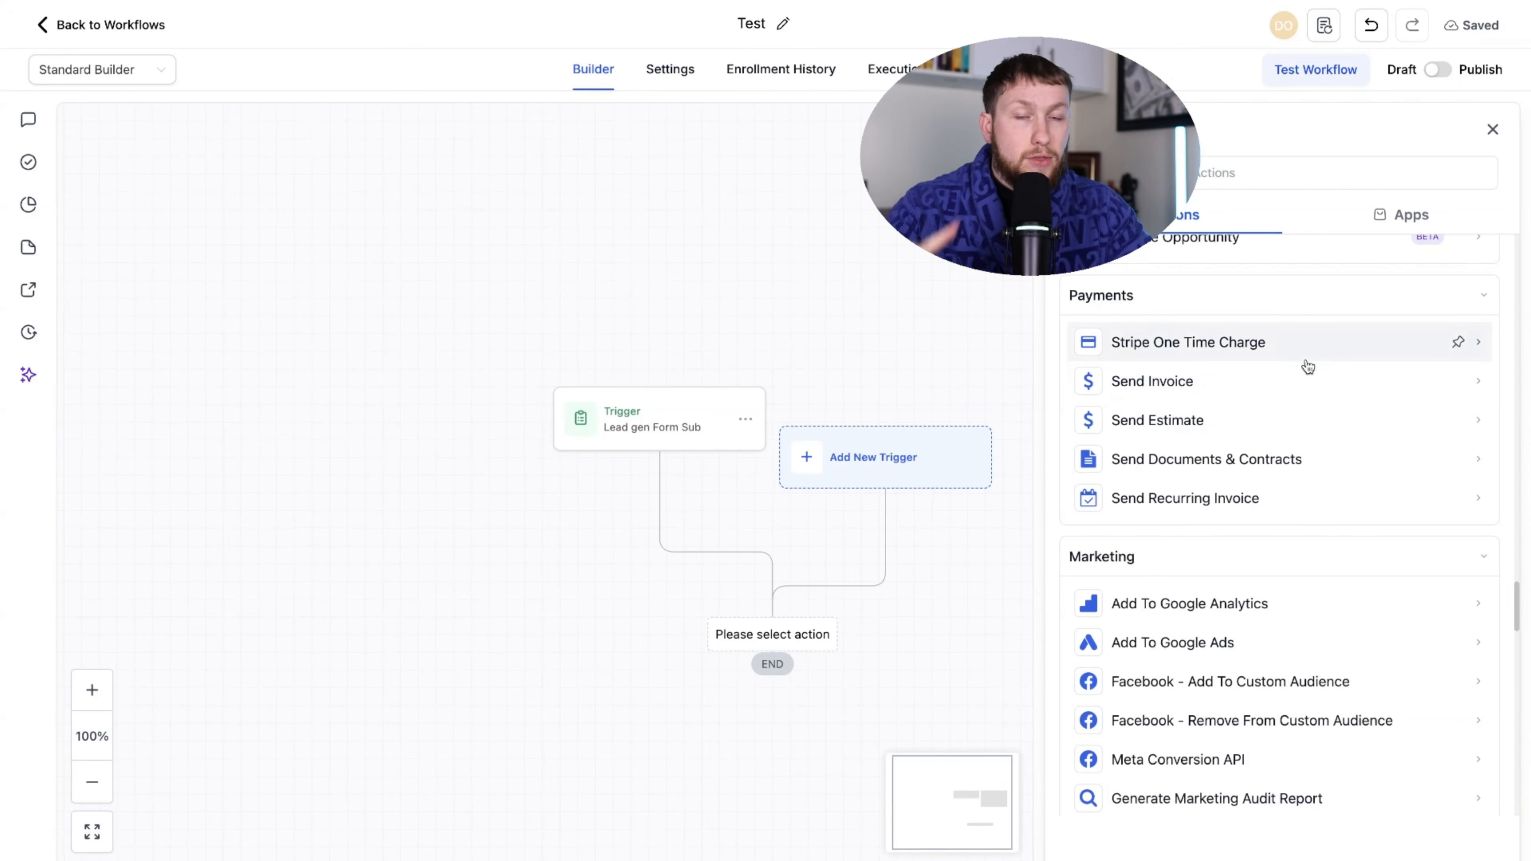
scroll(1212, 392, "down", 4)
scroll(1207, 398, "down", 1)
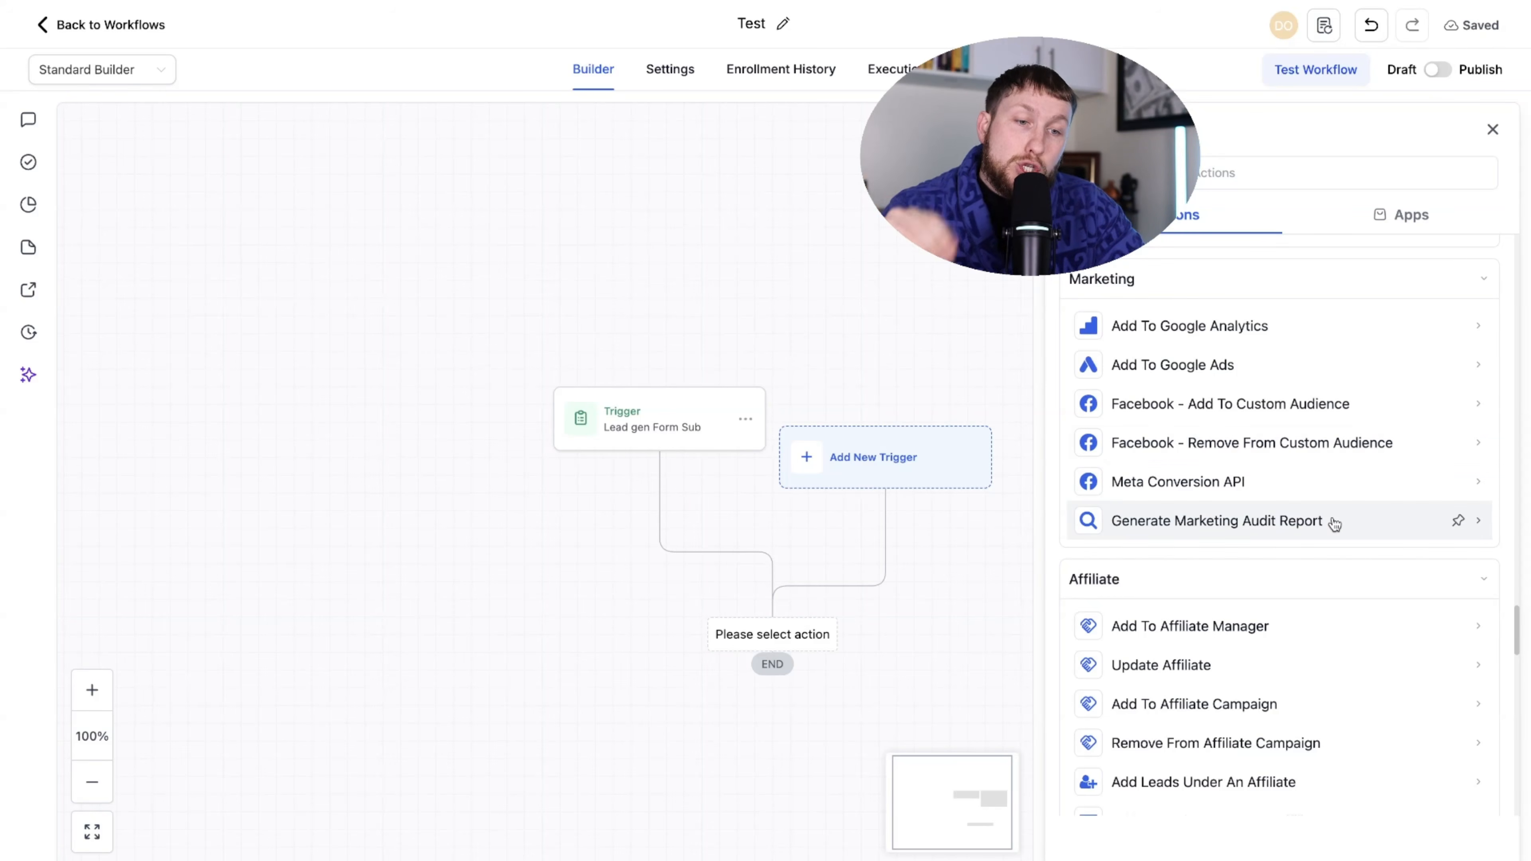
scroll(1334, 527, "down", 1)
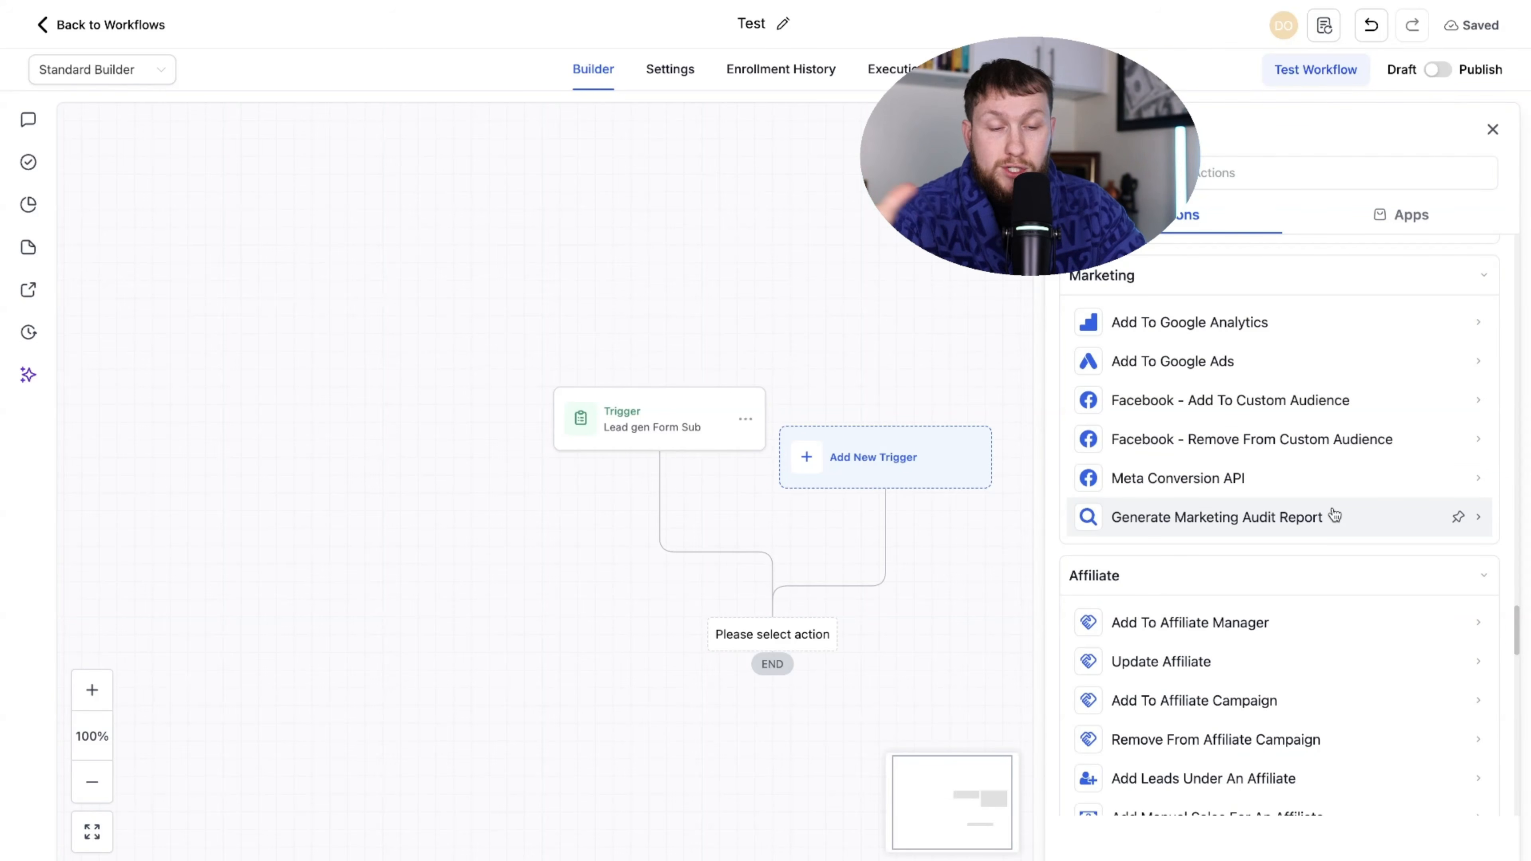
scroll(1334, 514, "down", 5)
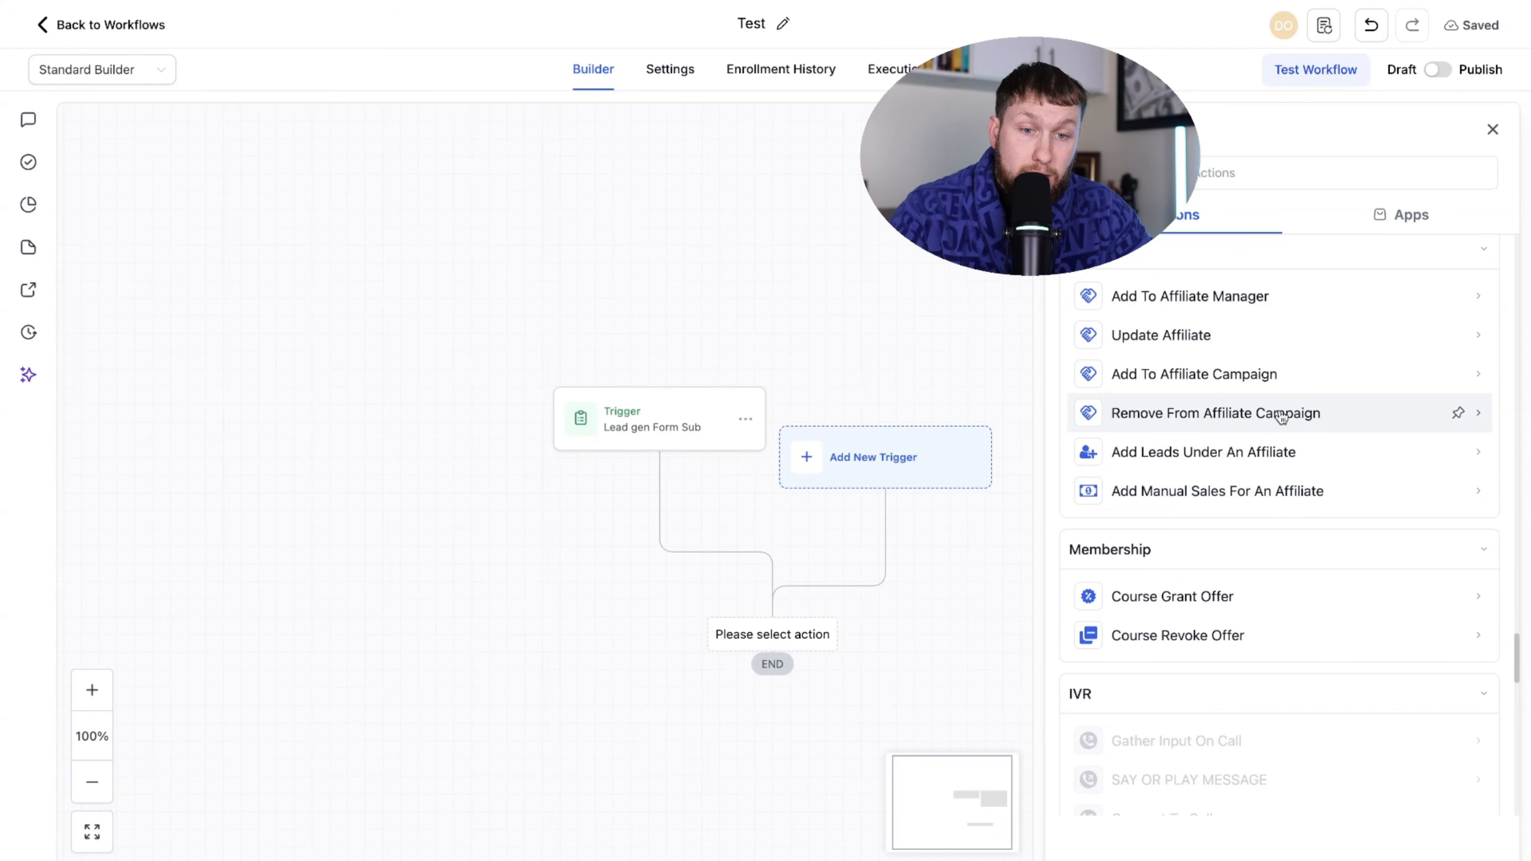
left_click_drag(1282, 416, 811, 645)
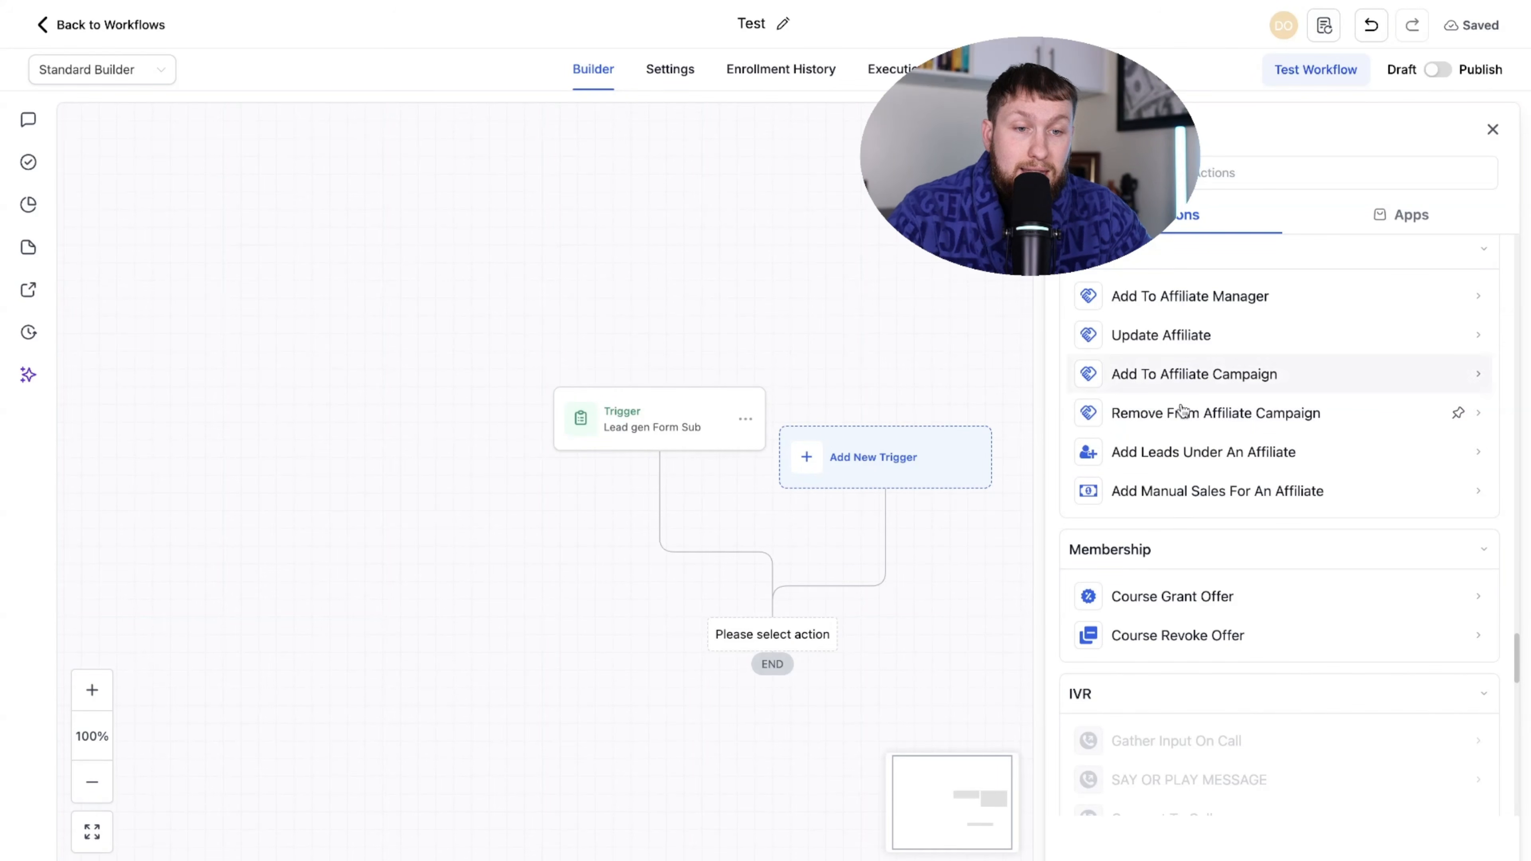
scroll(1190, 506, "down", 5)
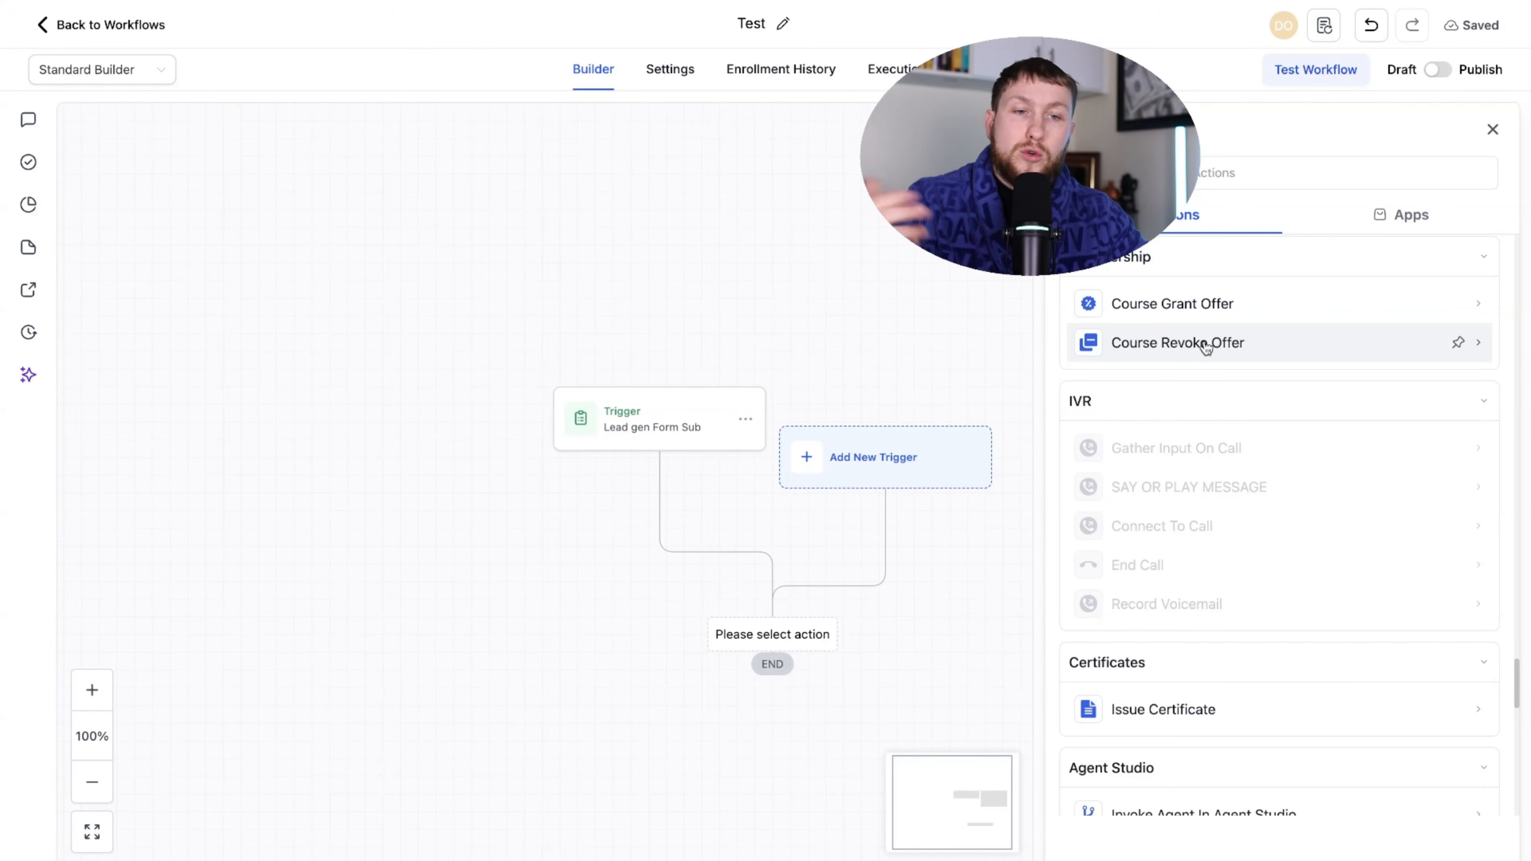
scroll(1138, 301, "down", 2)
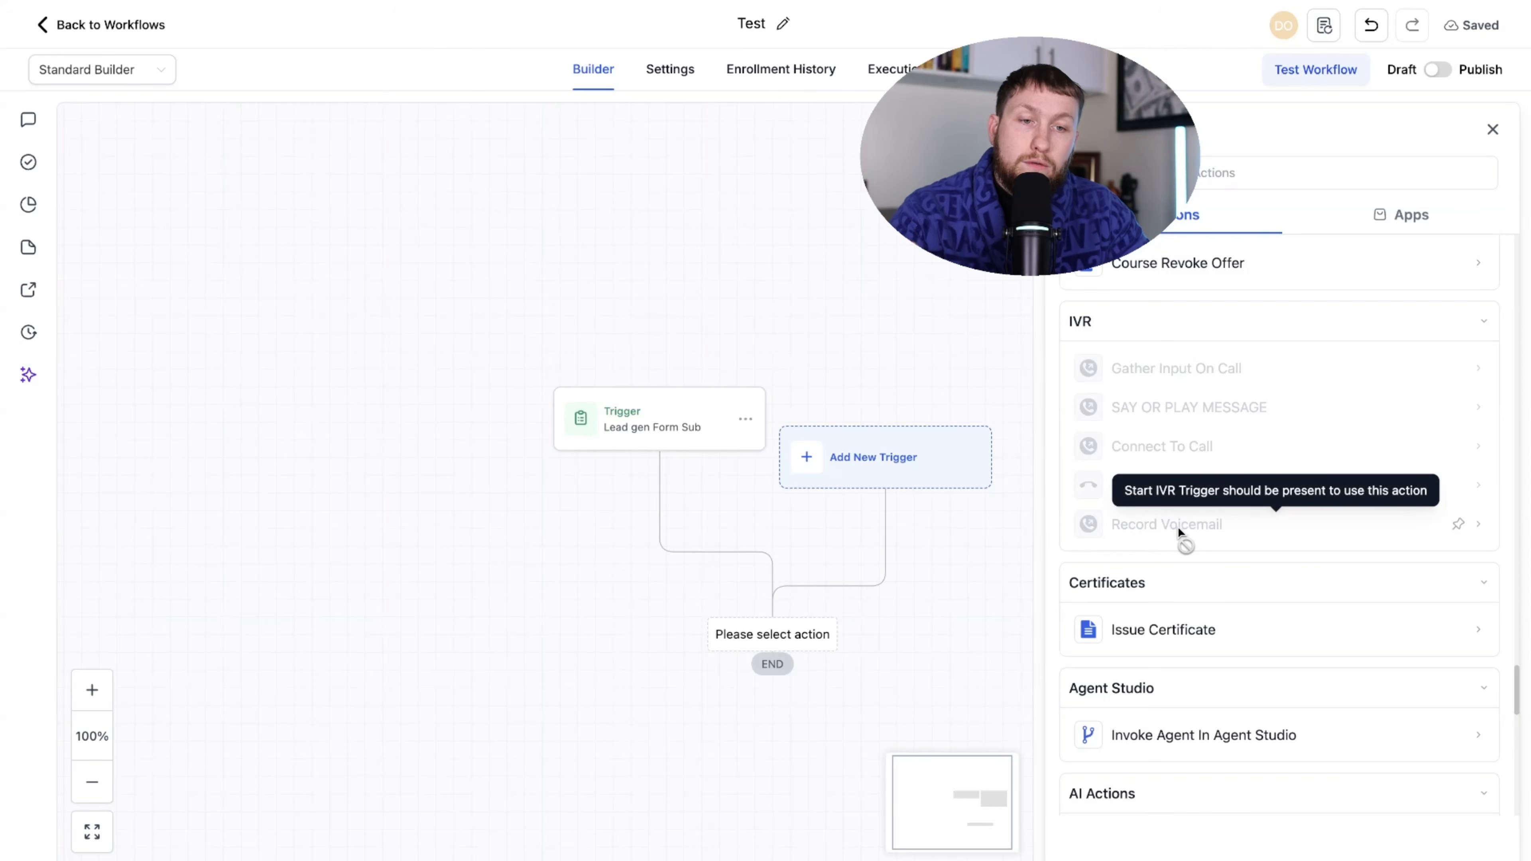
scroll(1166, 519, "down", 5)
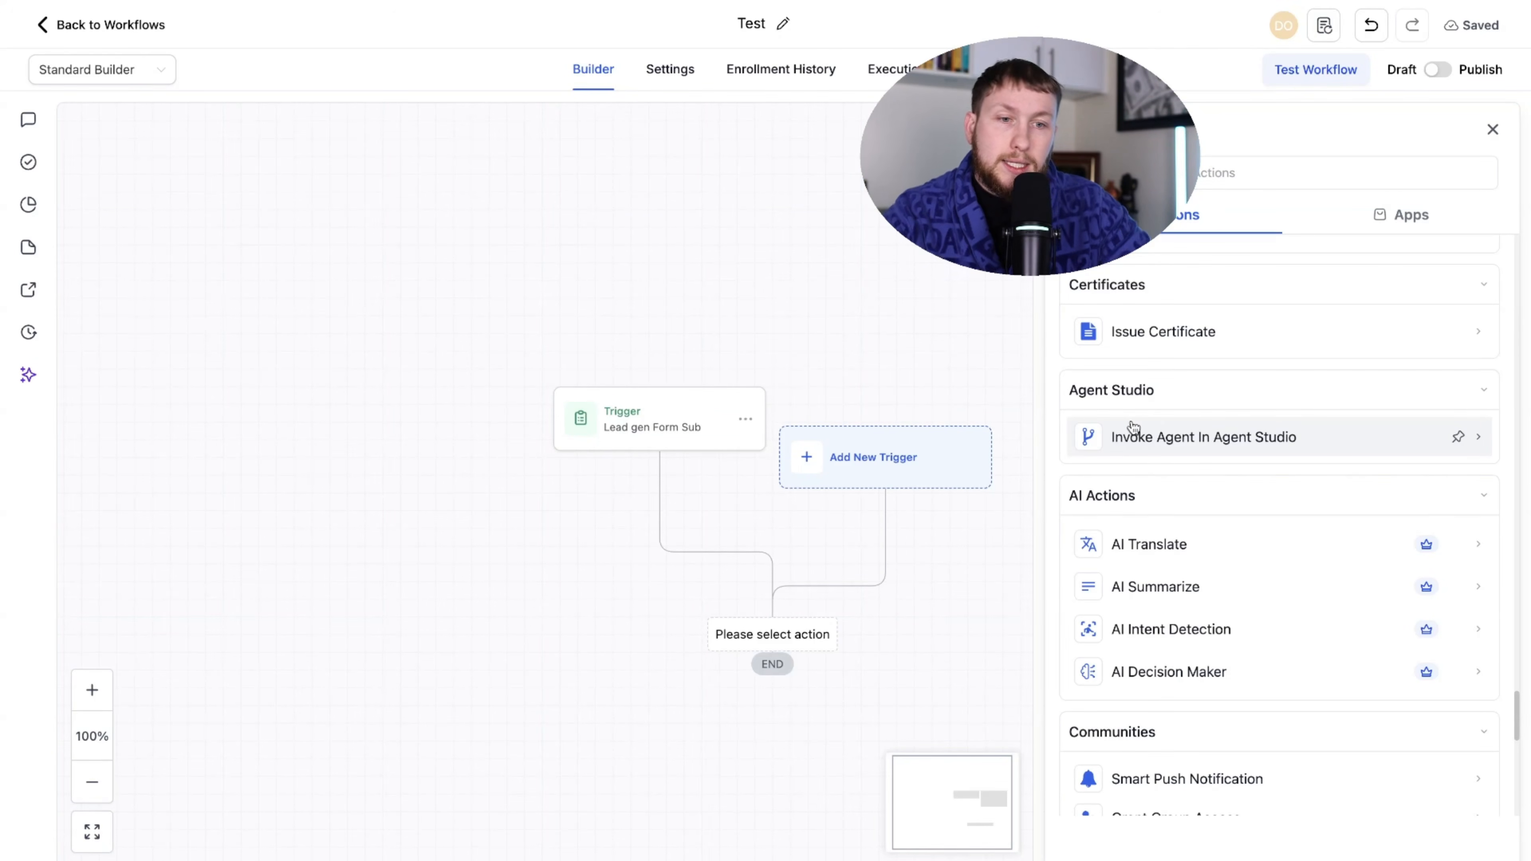
scroll(1117, 439, "down", 2)
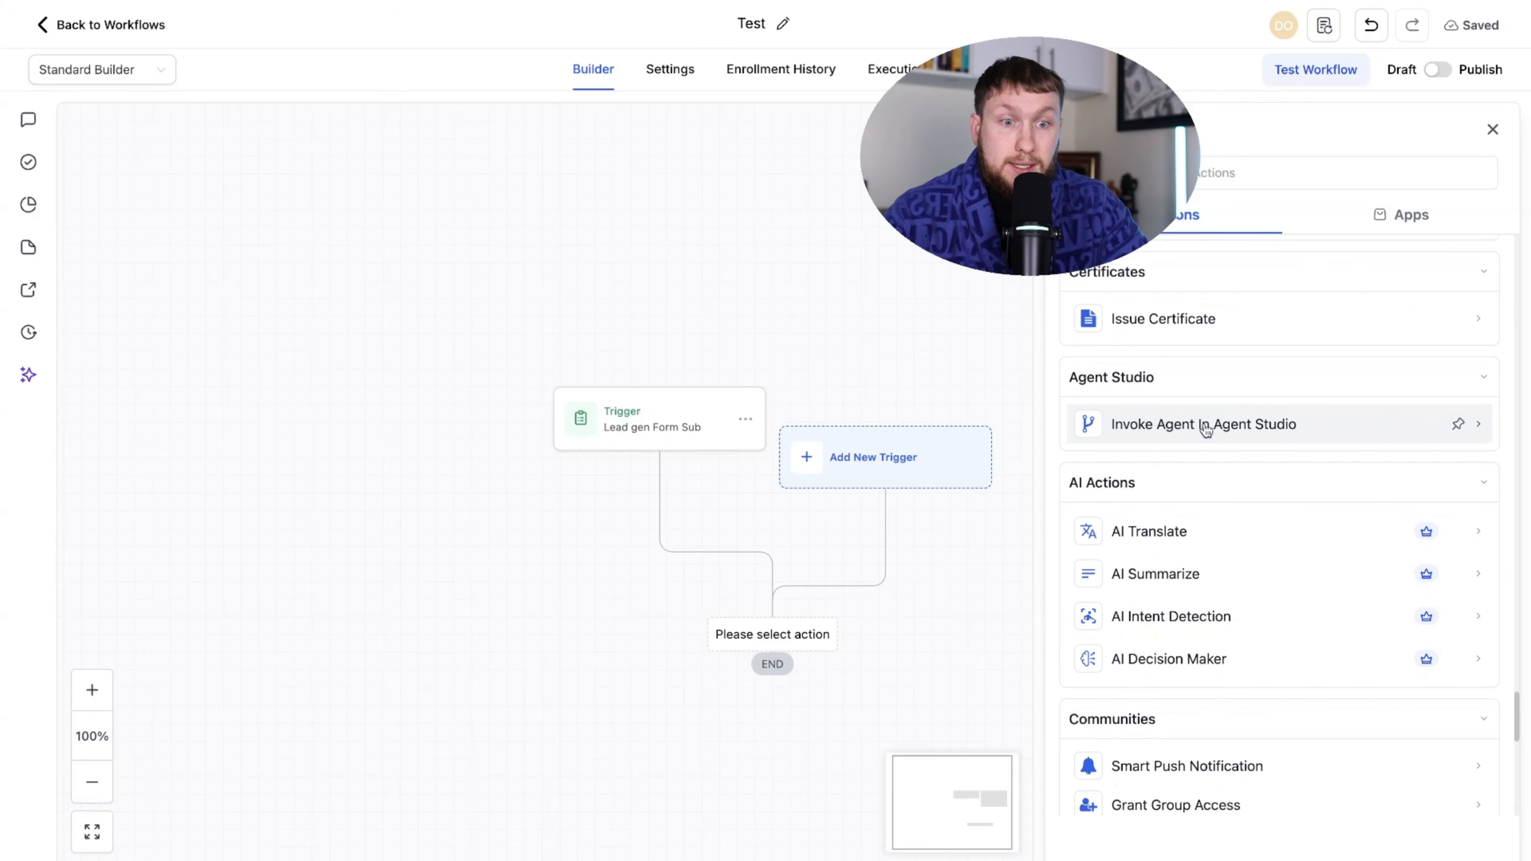
scroll(1237, 417, "down", 5)
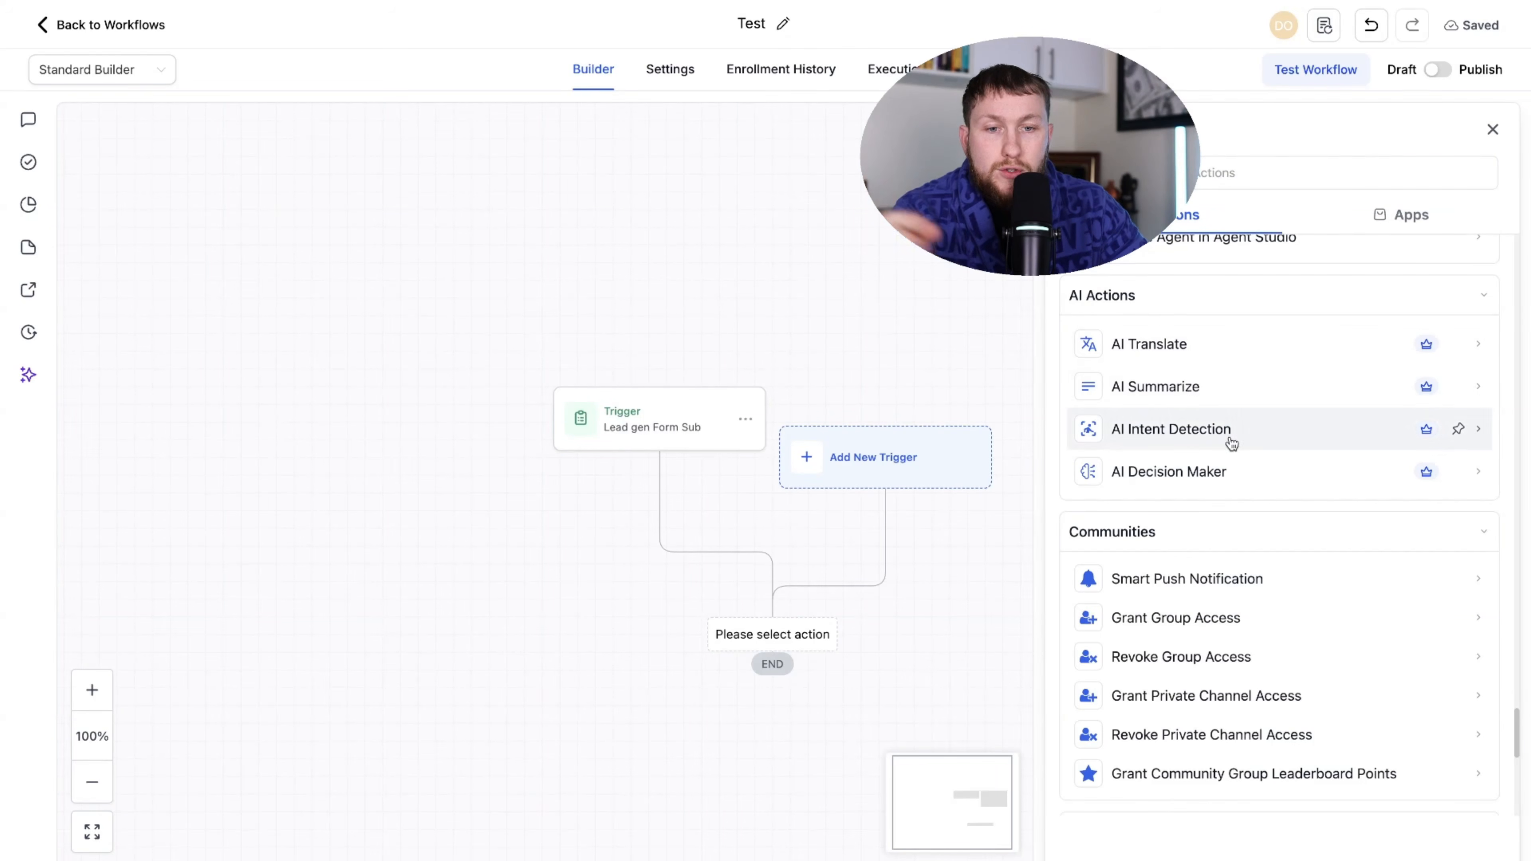
scroll(1200, 440, "down", 2)
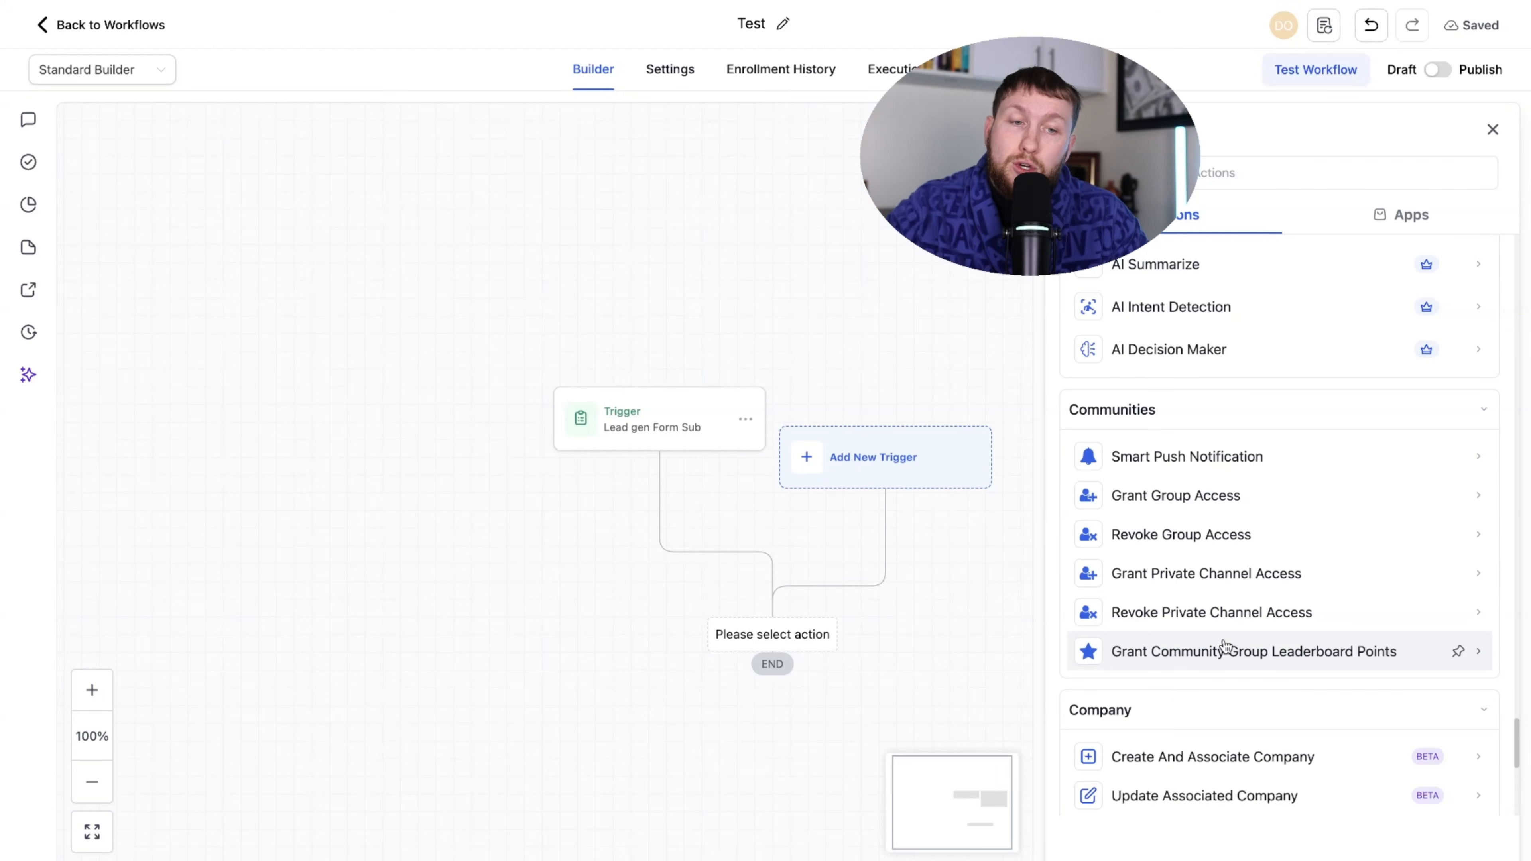
scroll(1334, 585, "down", 8)
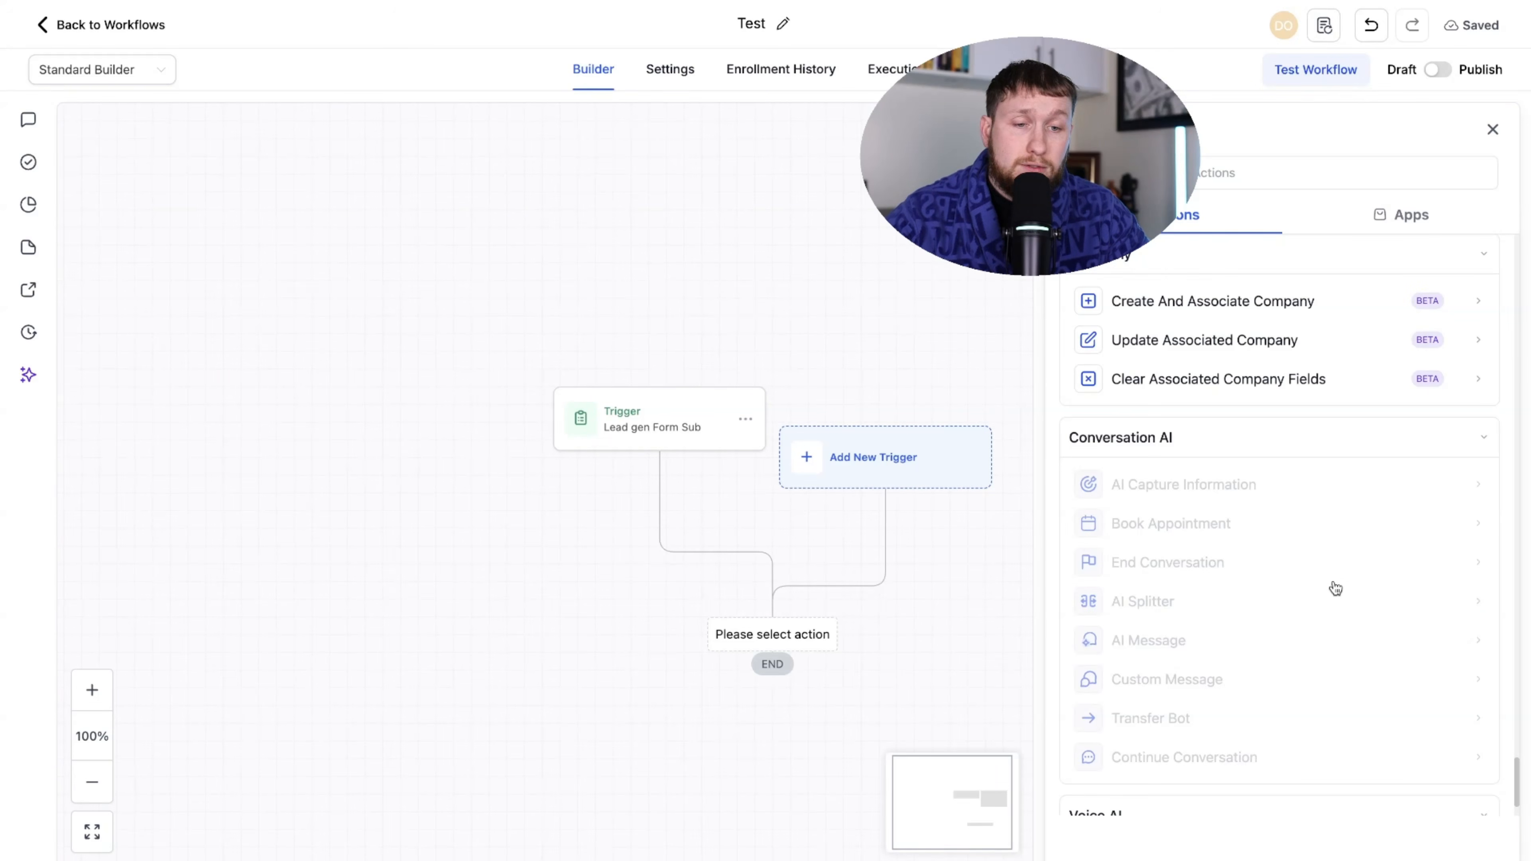
scroll(1336, 597, "up", 2)
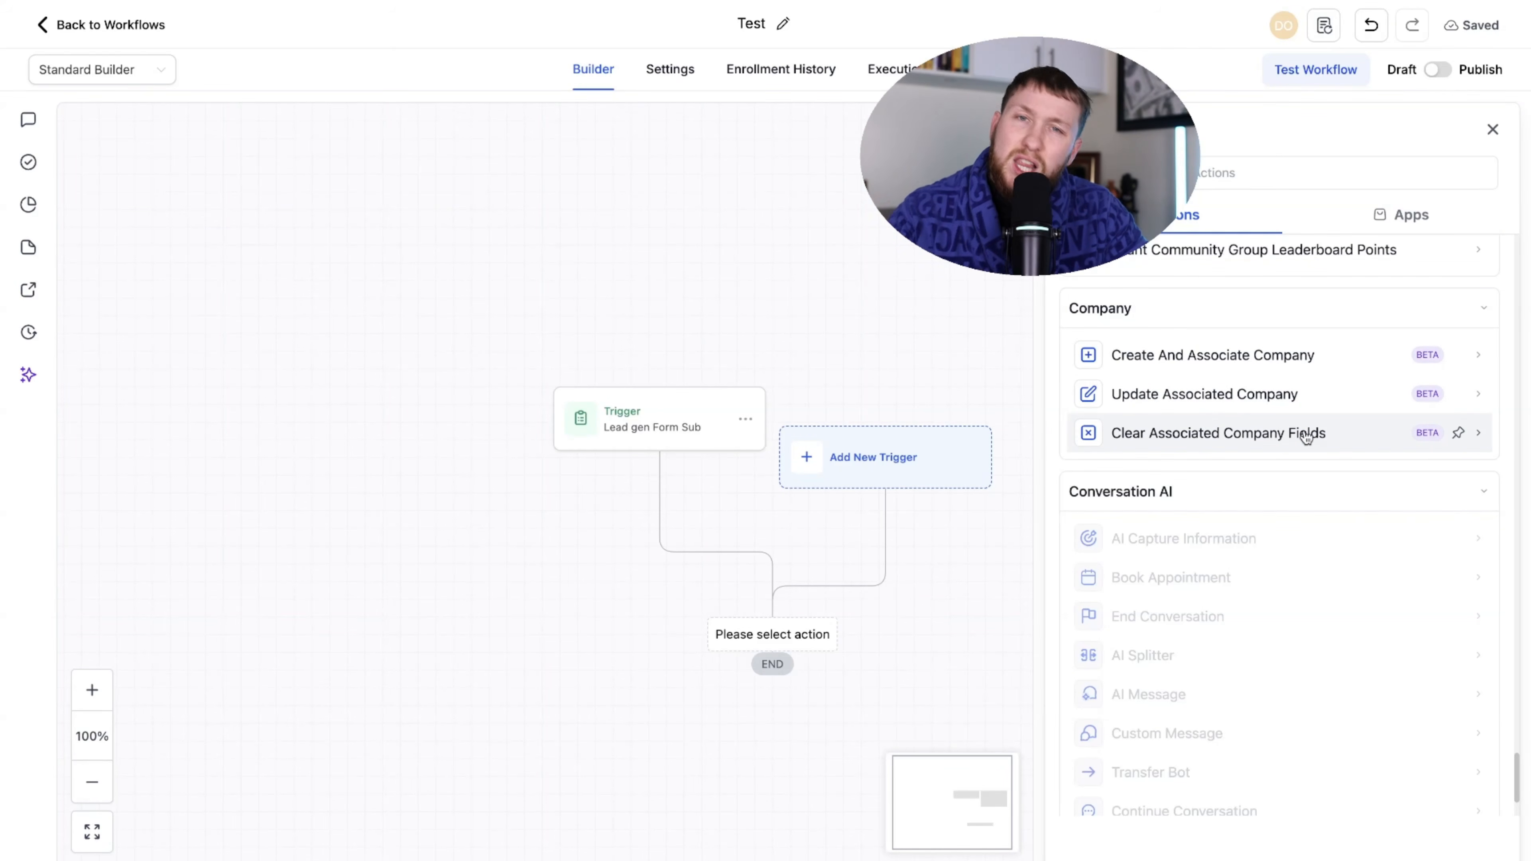
scroll(1209, 446, "down", 2)
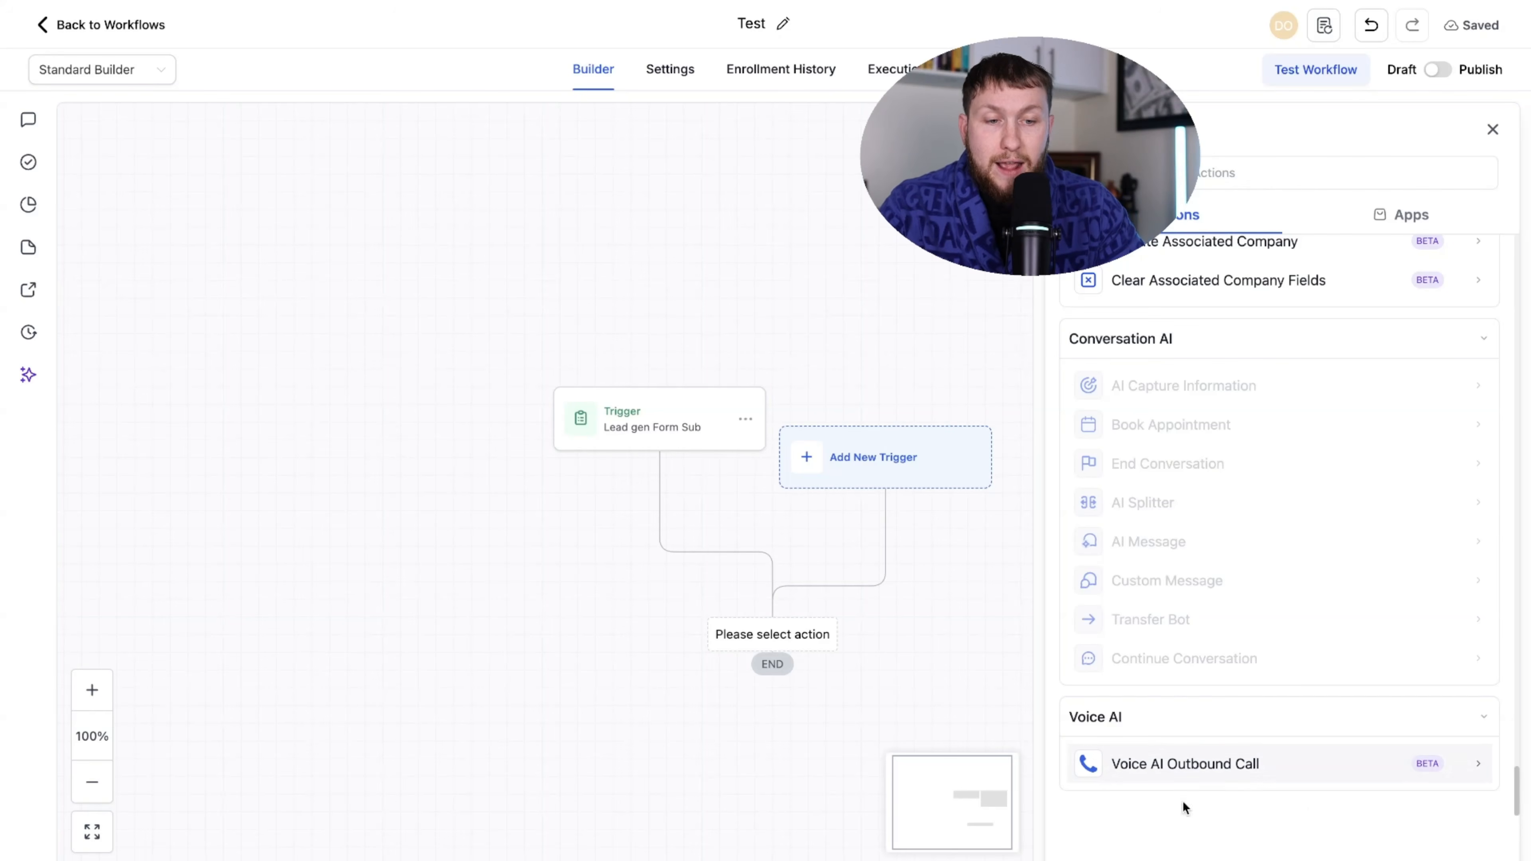
scroll(1313, 662, "up", 10)
scroll(1327, 579, "up", 15)
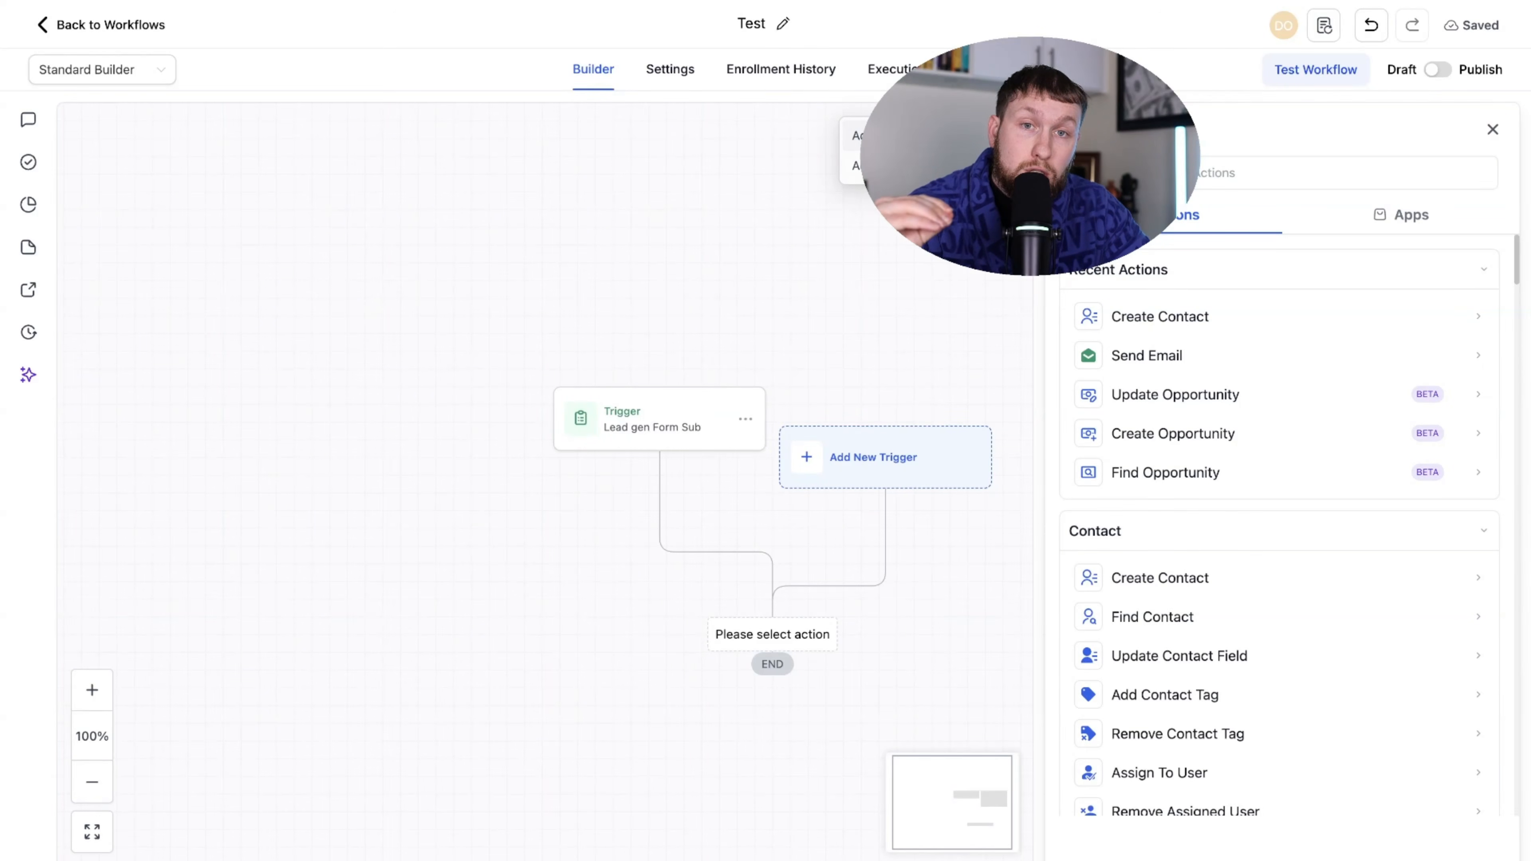
left_click(874, 456)
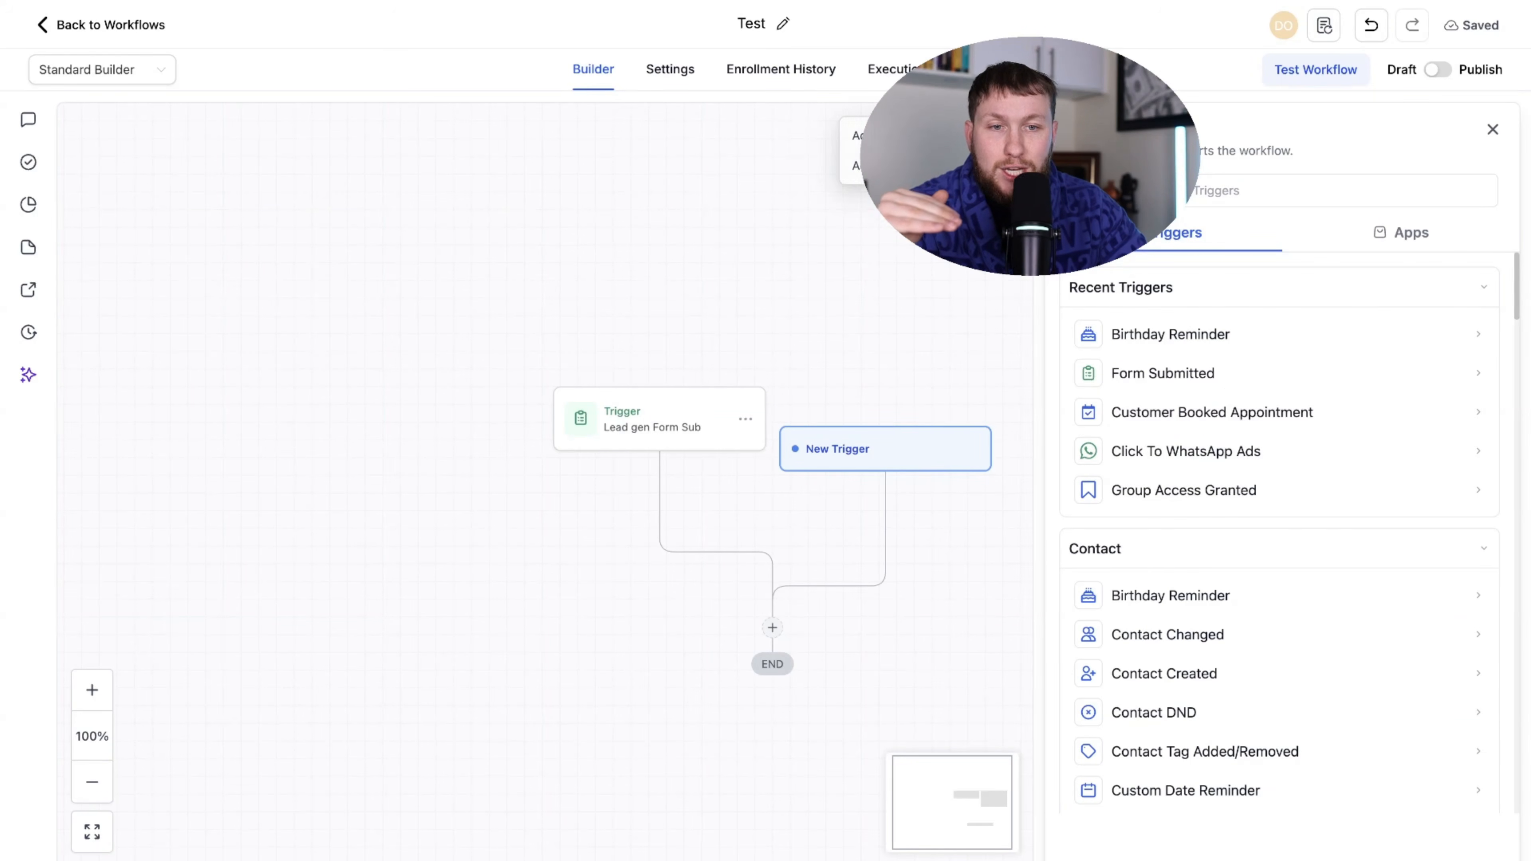
mouse_move(1008, 130)
left_click(899, 164)
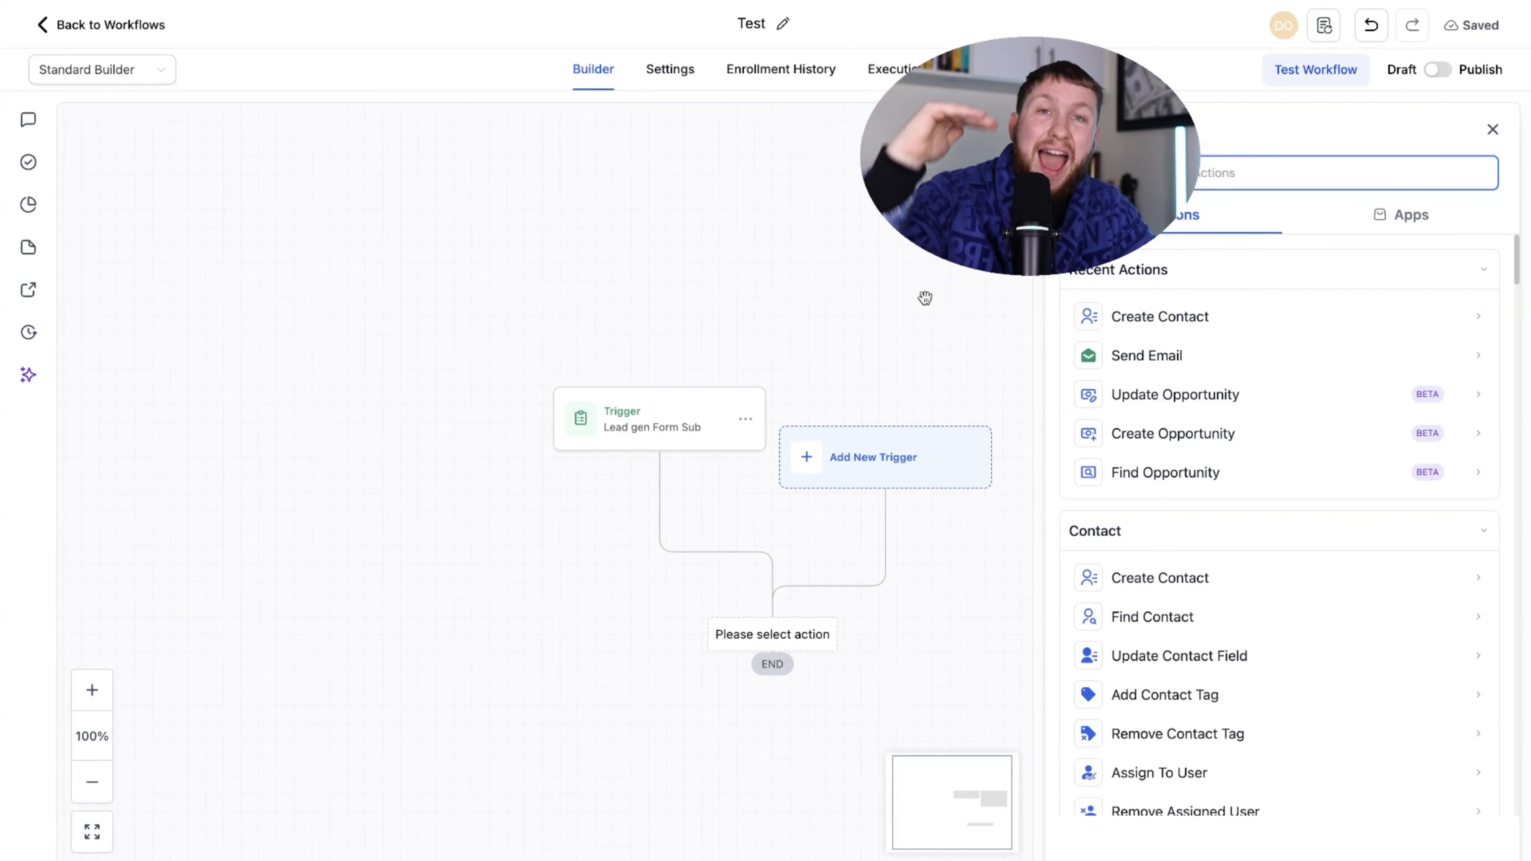
left_click_drag(922, 298, 902, 59)
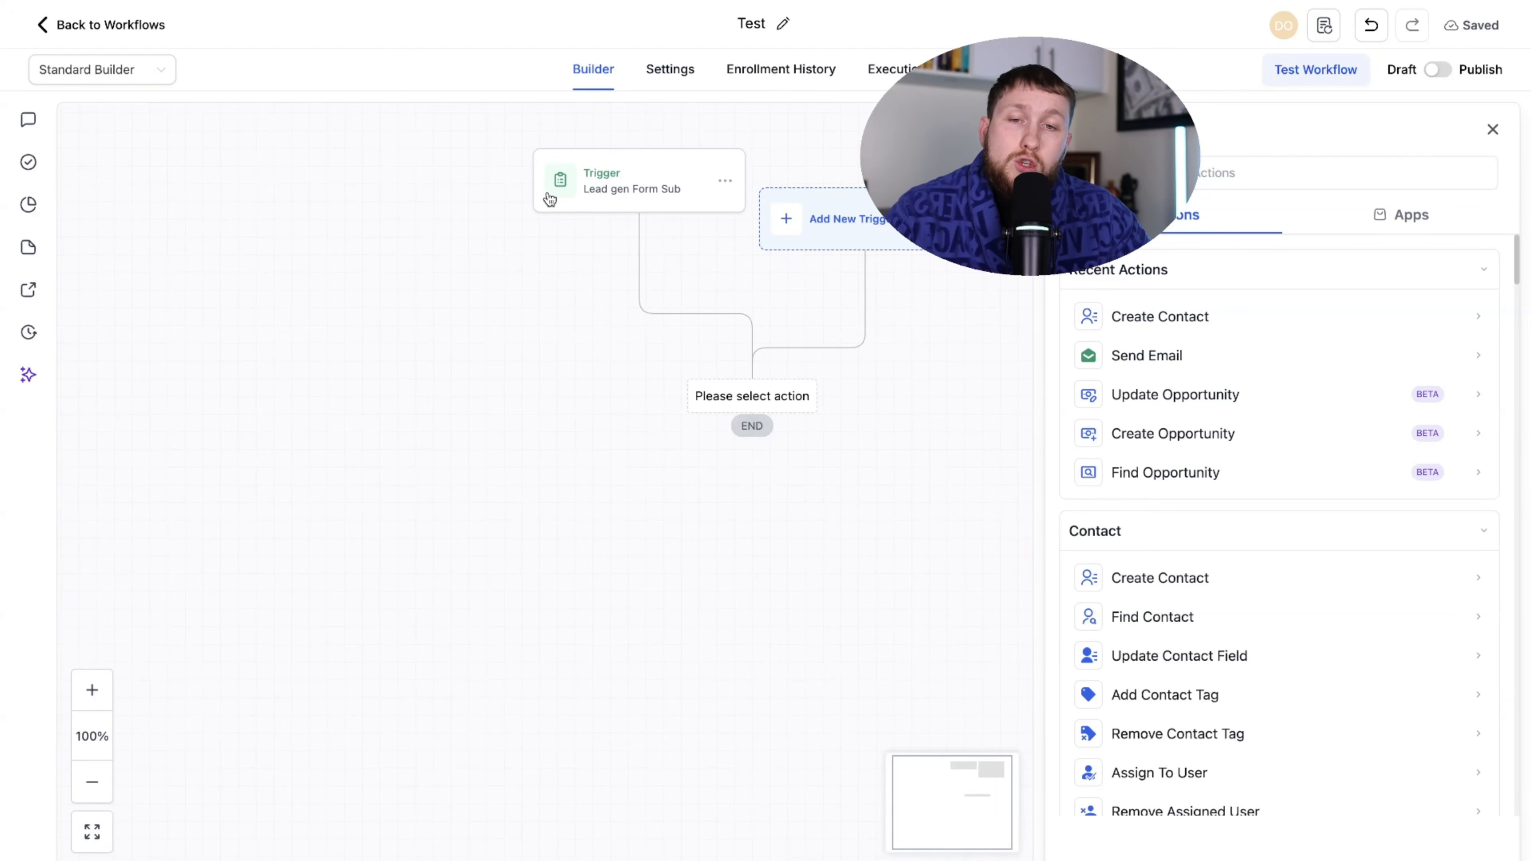
left_click_drag(609, 188, 622, 189)
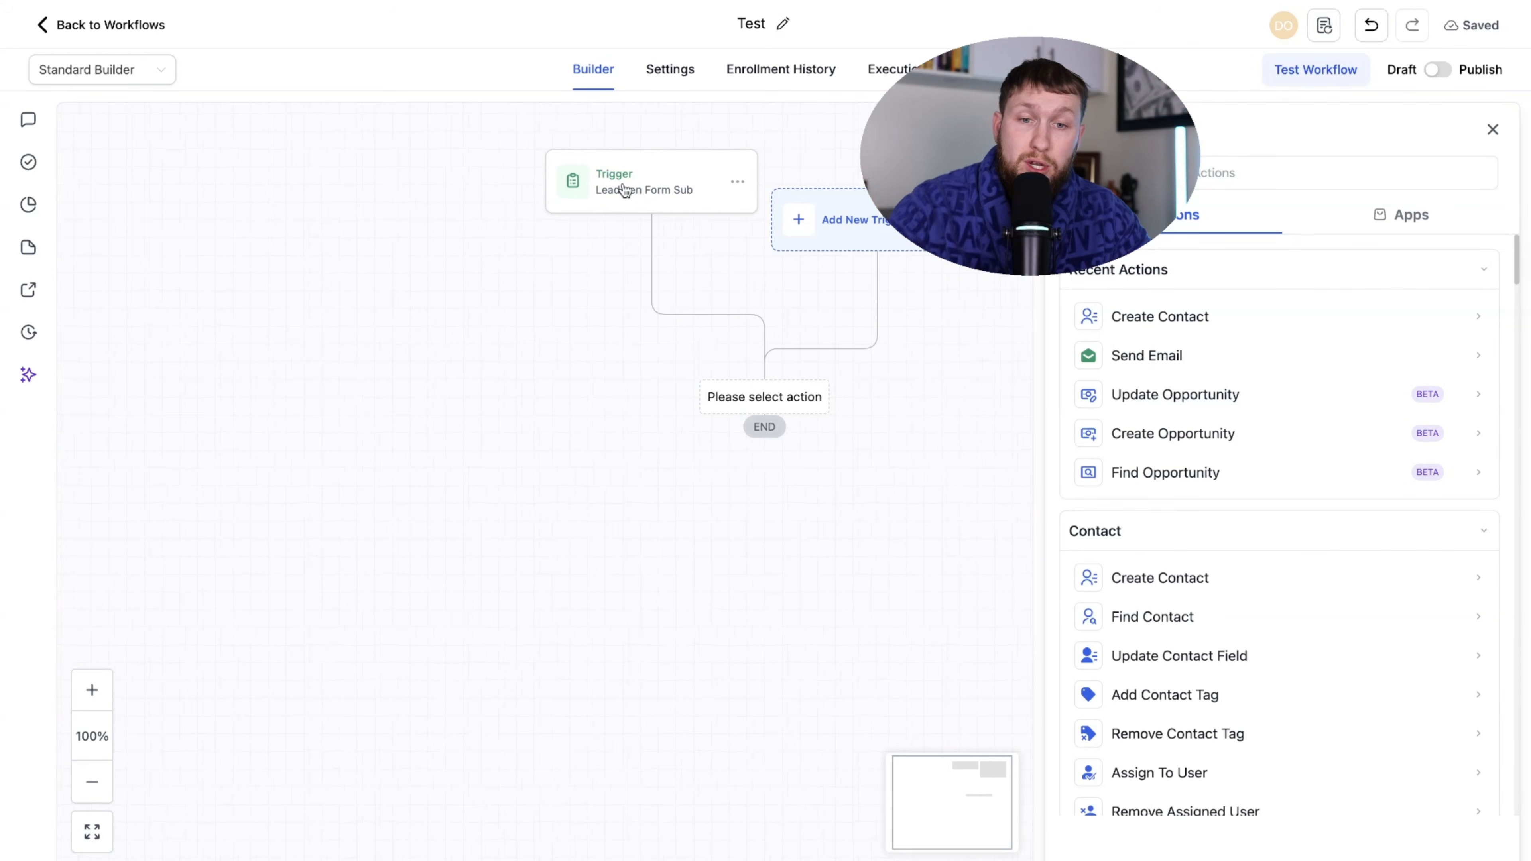
left_click_drag(651, 361, 584, 371)
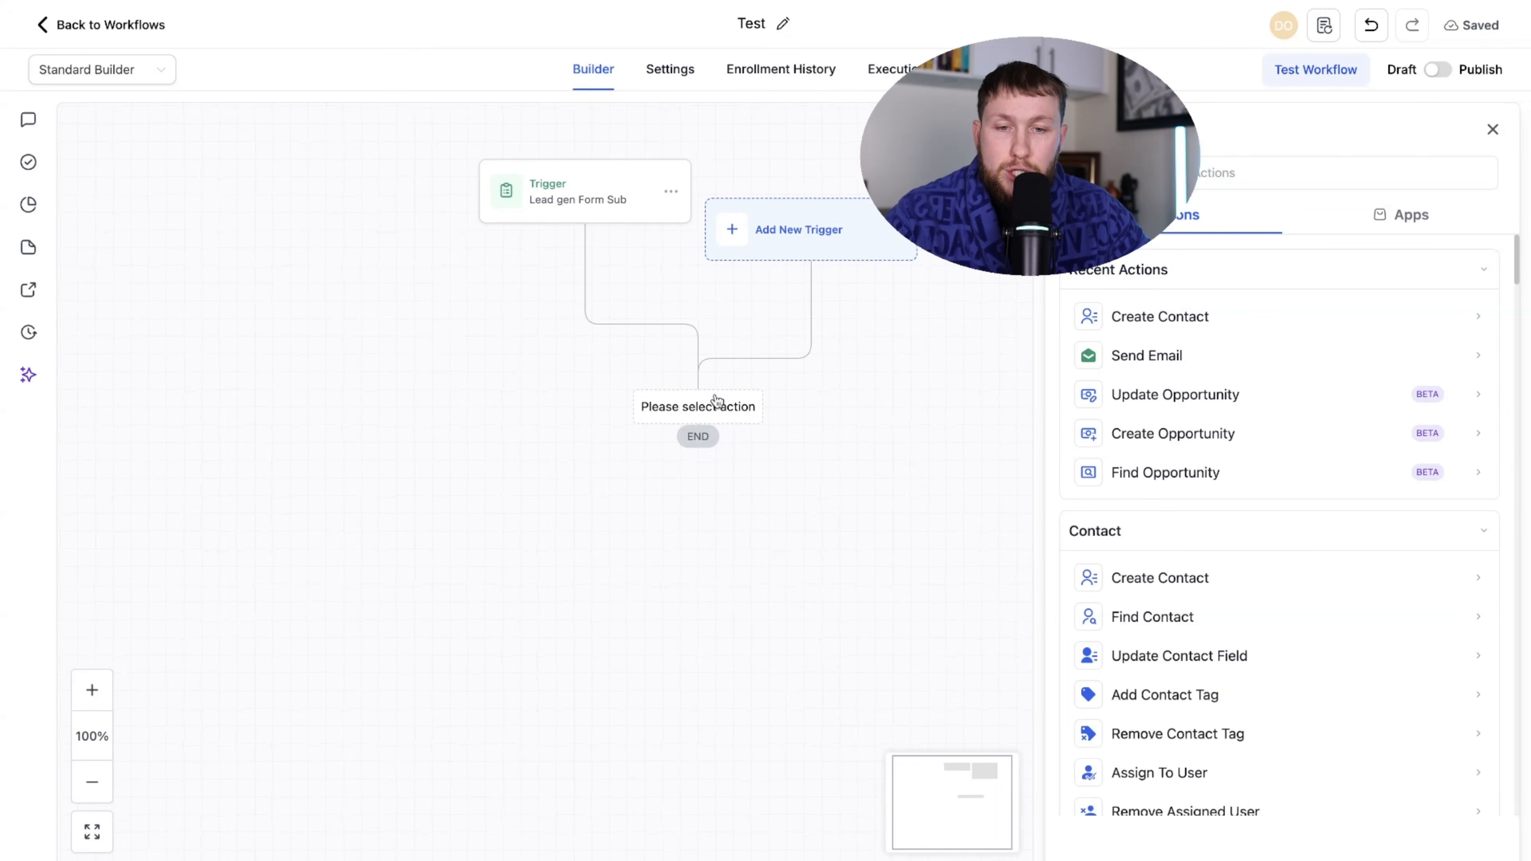
- Add a Send Email step and fill in the sender's name and e-mail address
left_click(1152, 355)
left_click(1138, 342)
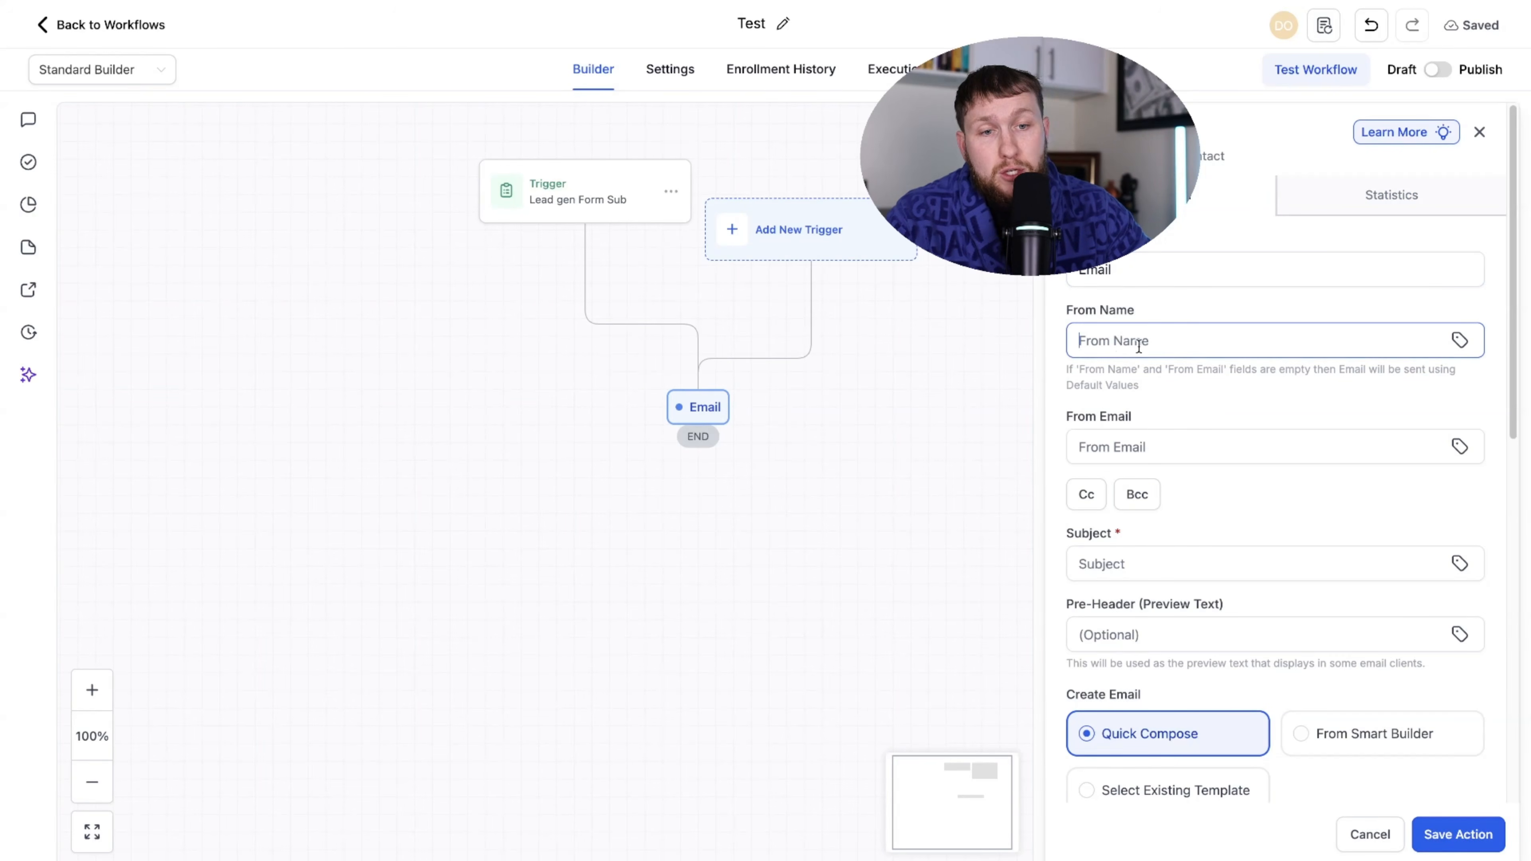
type("Declan")
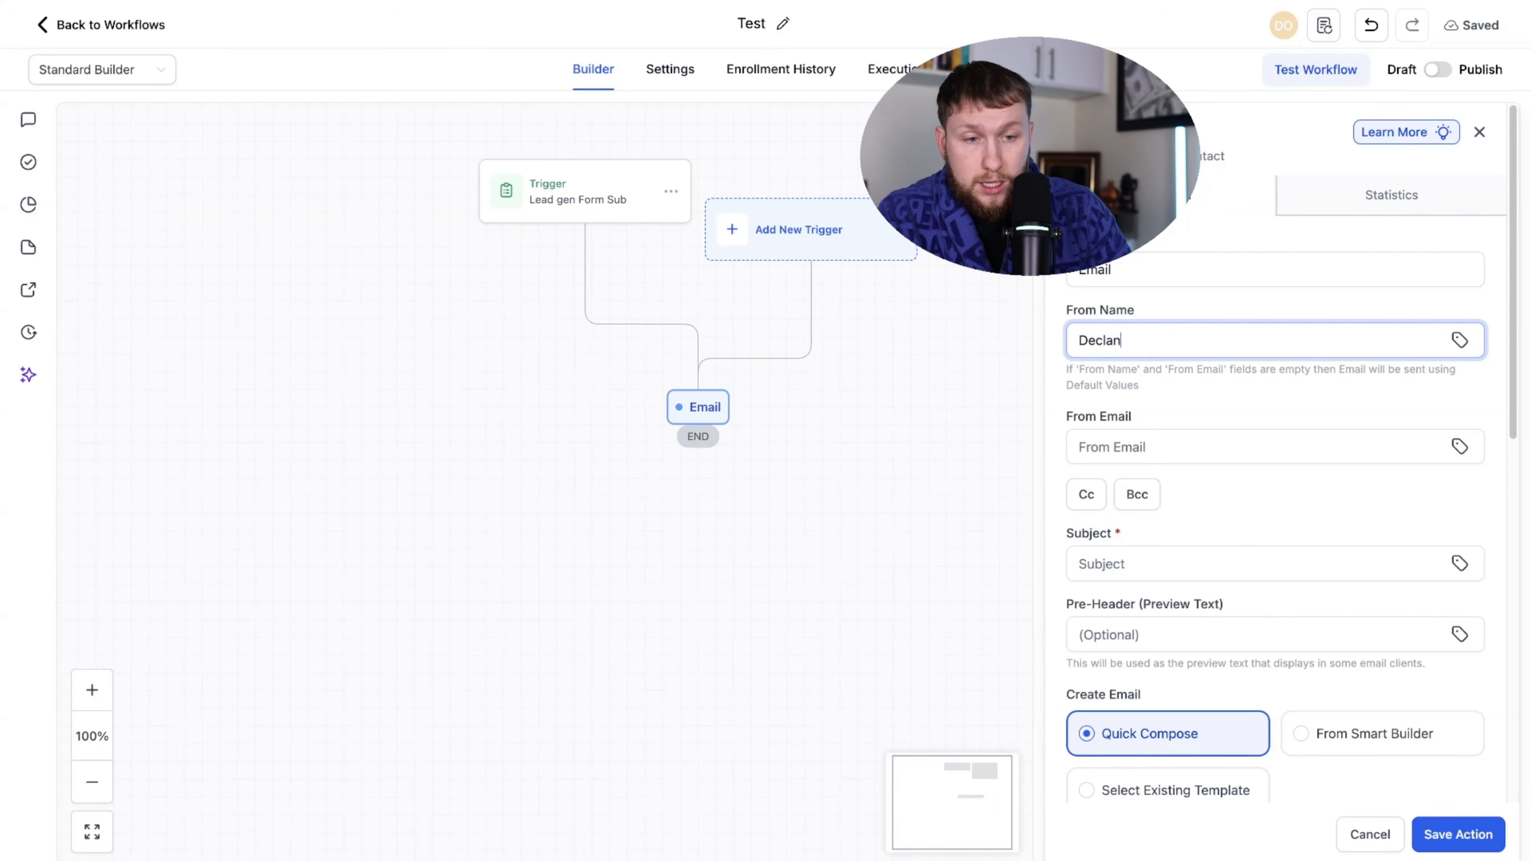
left_click(1245, 439)
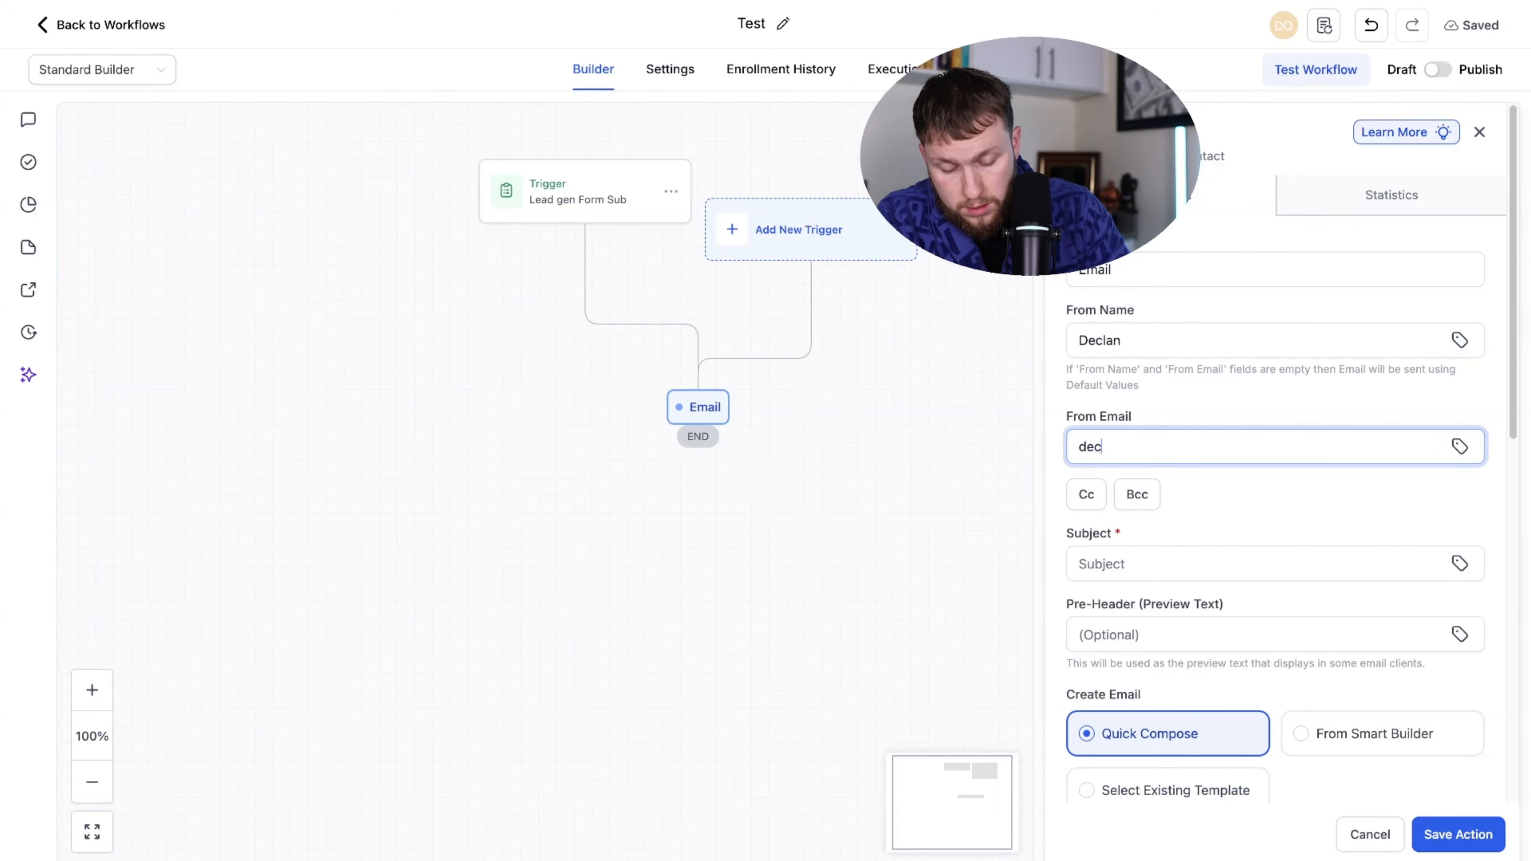
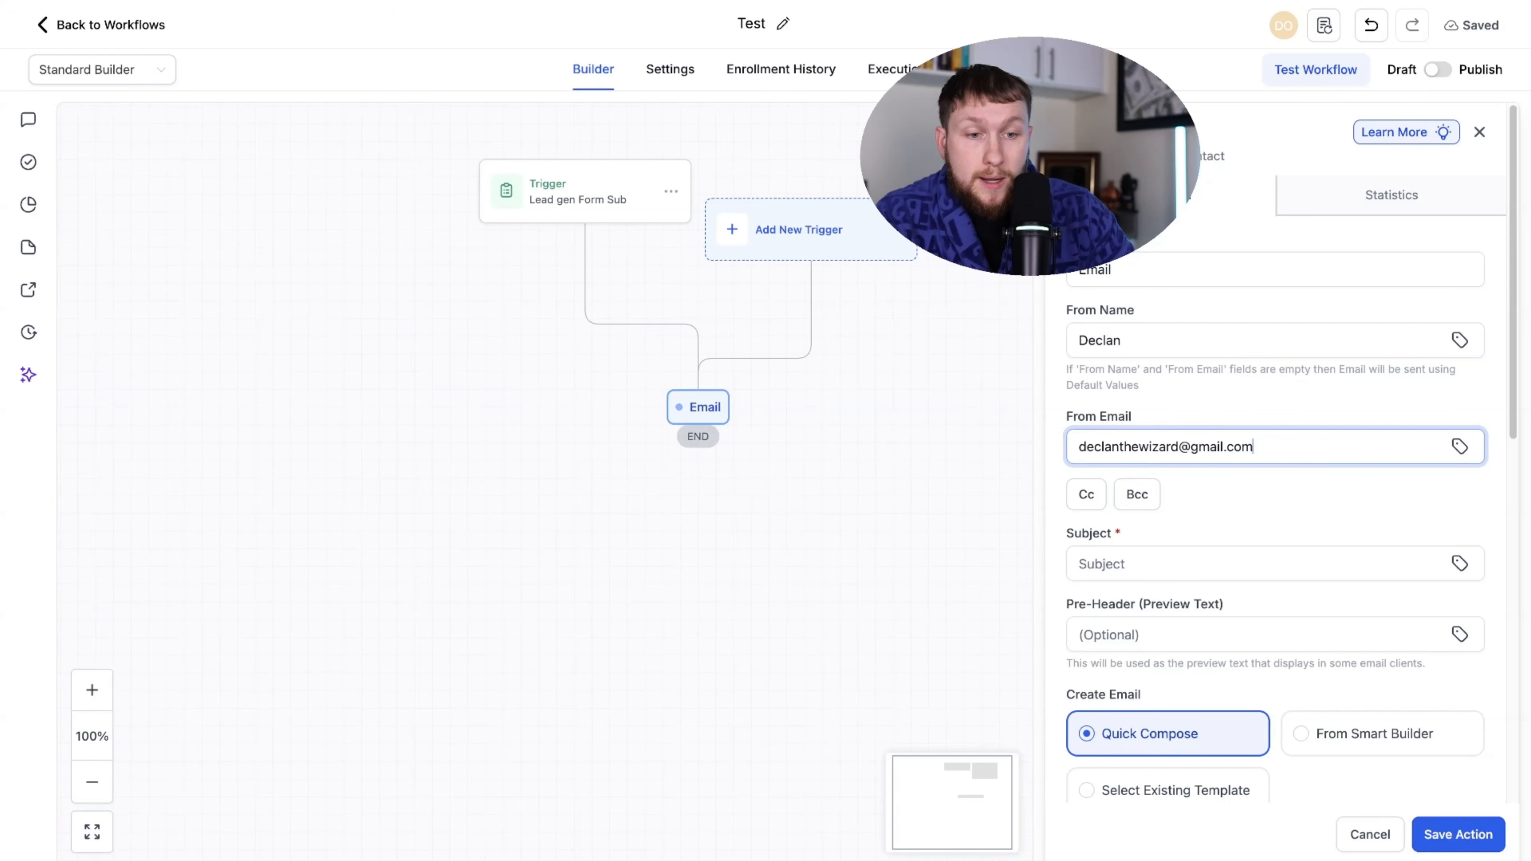
- Set the subject and message body to 'test' and save the email action
left_click(1217, 572)
type("test")
scroll(1224, 630, "down", 5)
left_click(1234, 664)
type("test")
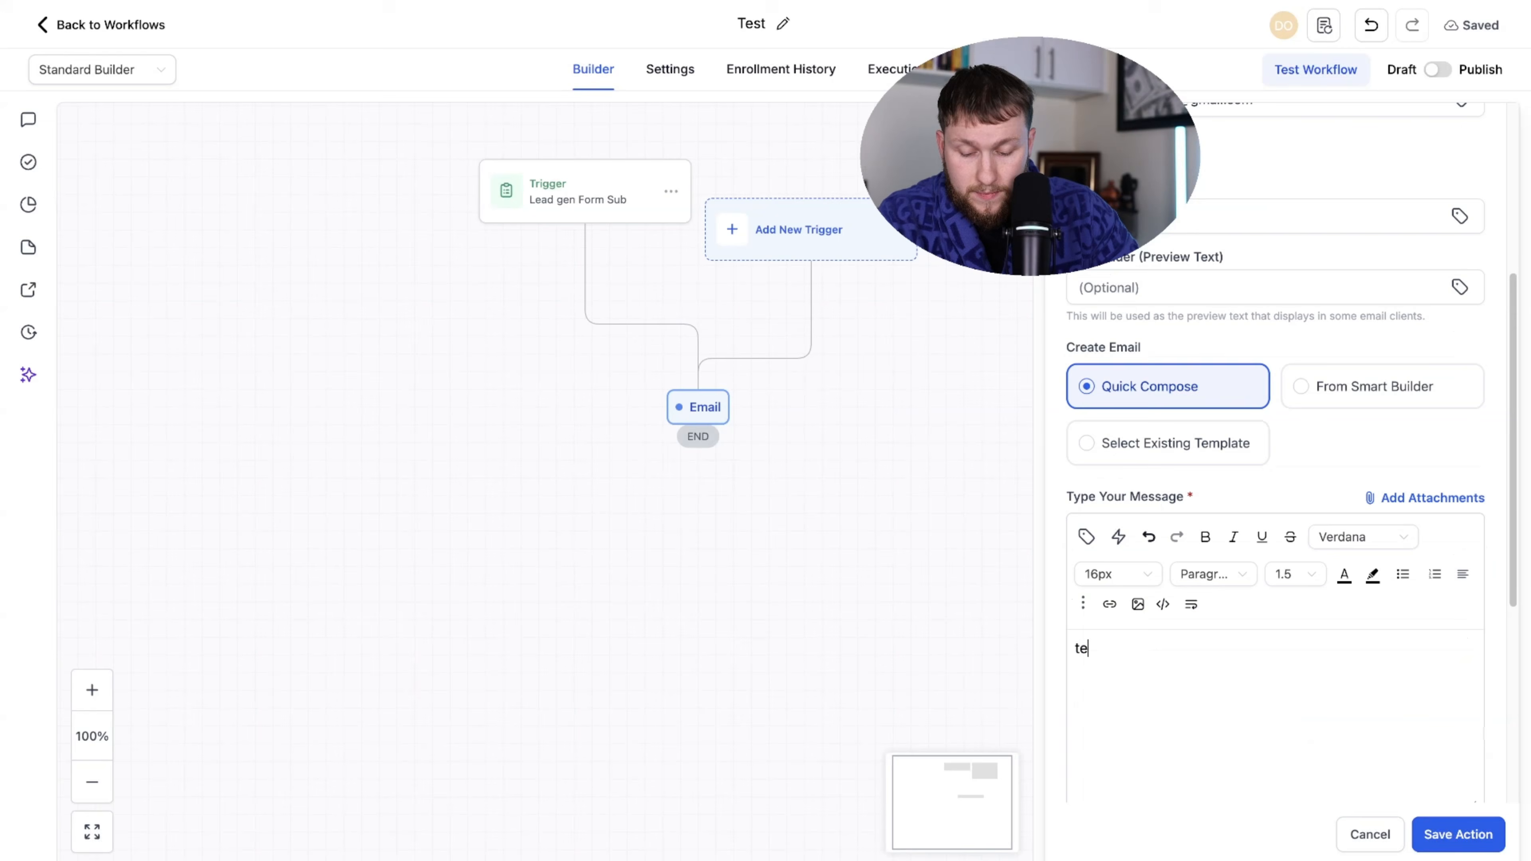
scroll(1235, 666, "down", 6)
left_click(1457, 835)
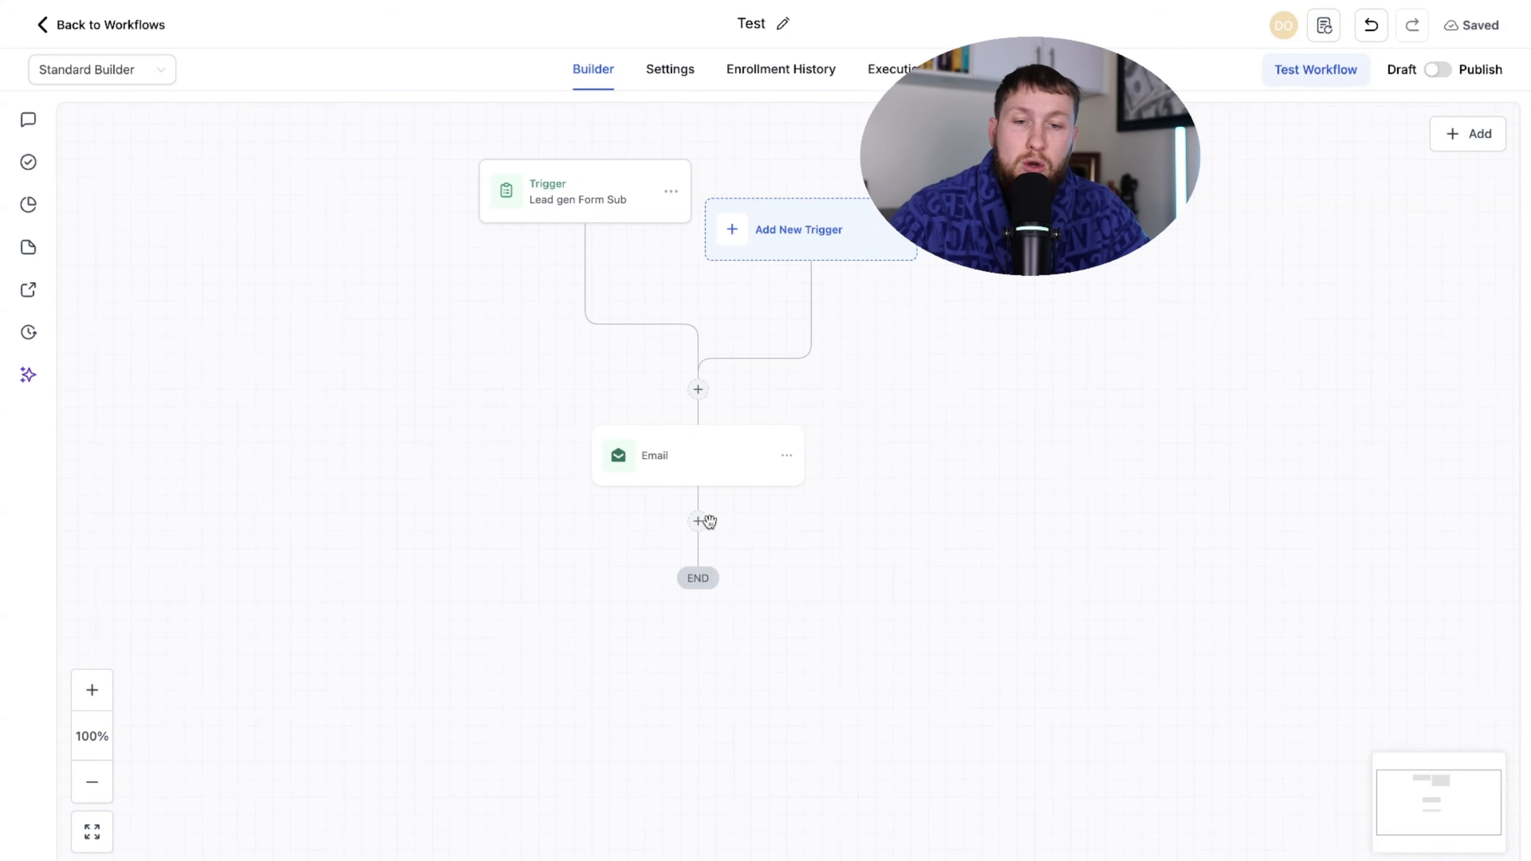
- Add a Wait step after the Email set to 35 minutes
left_click(698, 522)
type("wait")
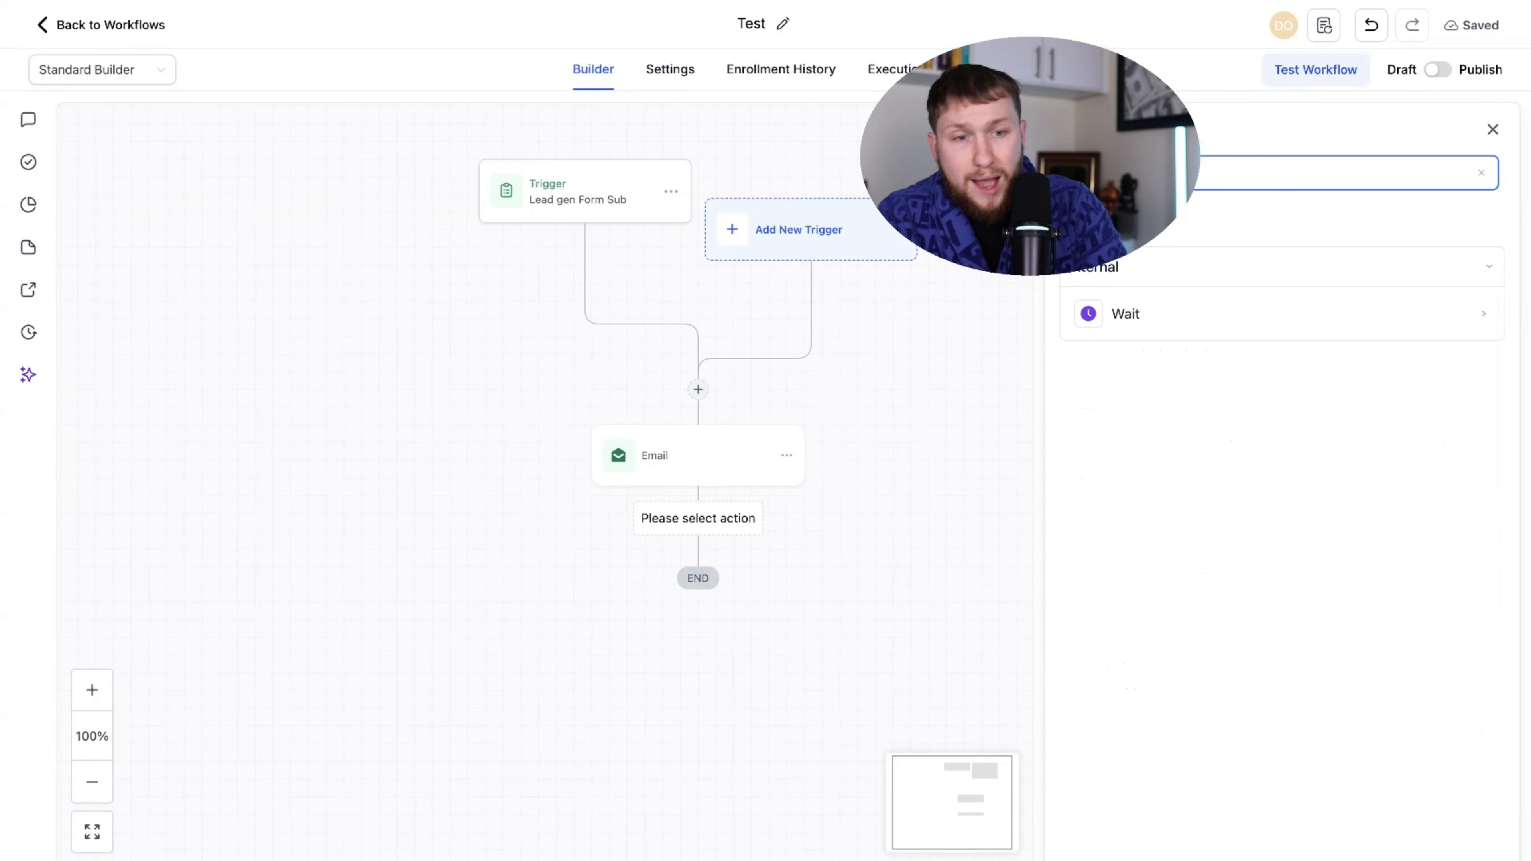
left_click(1266, 314)
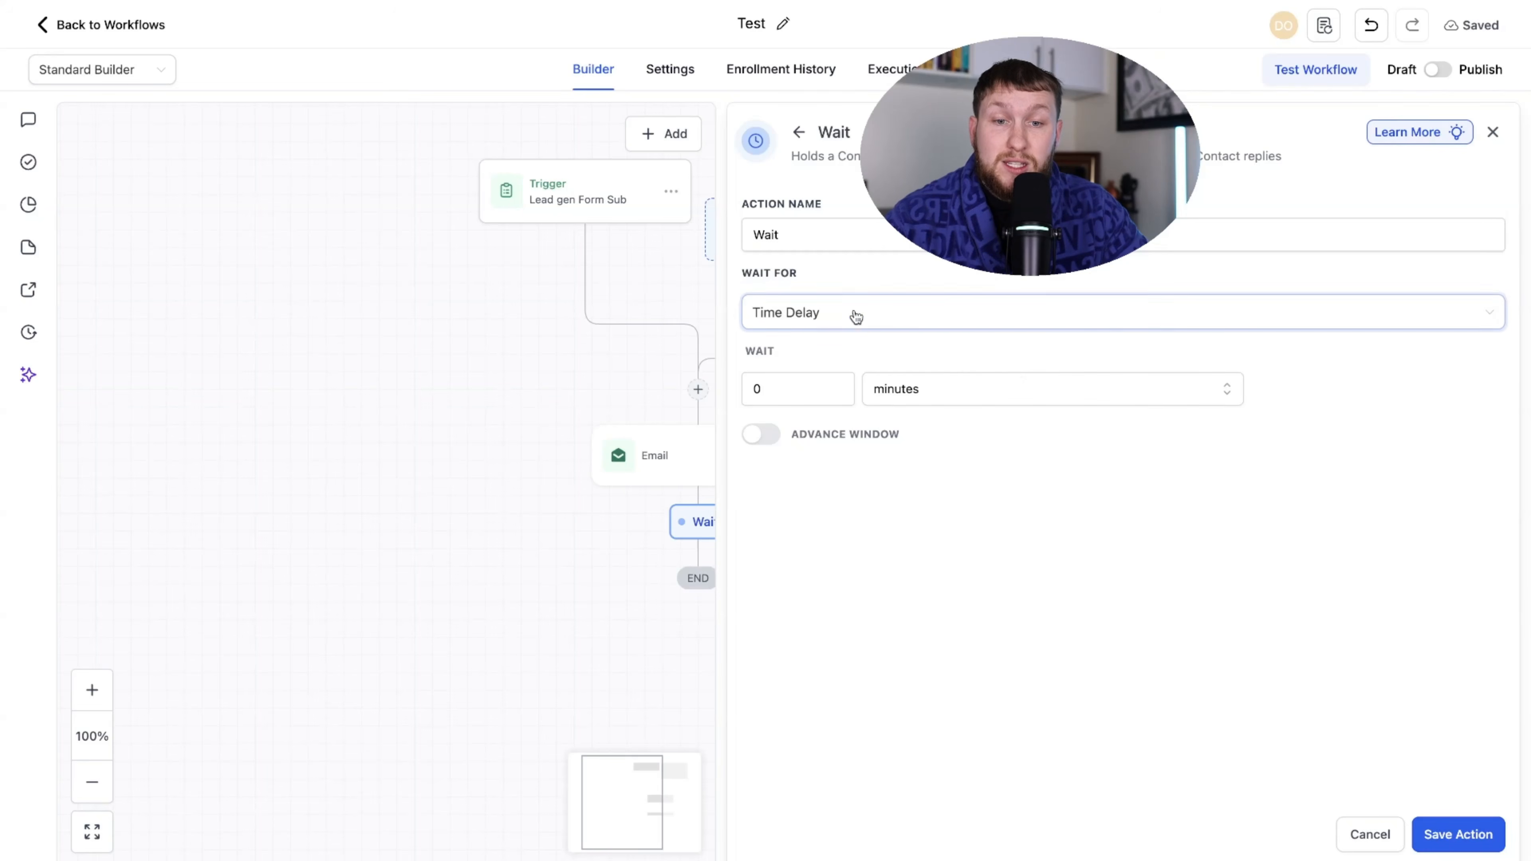
left_click(817, 387)
triple_click(839, 385)
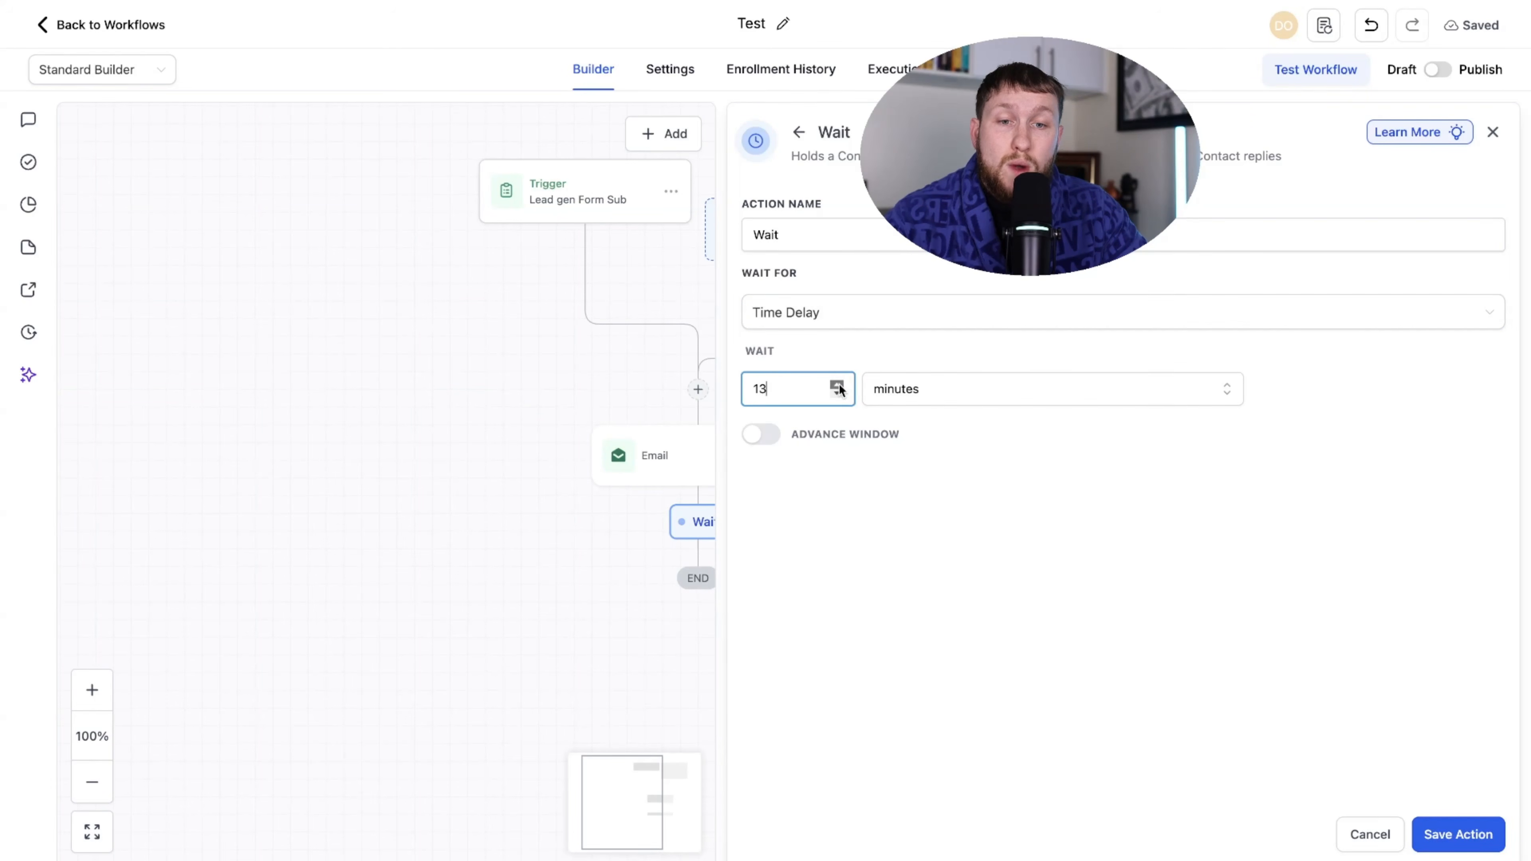
double_click(839, 385)
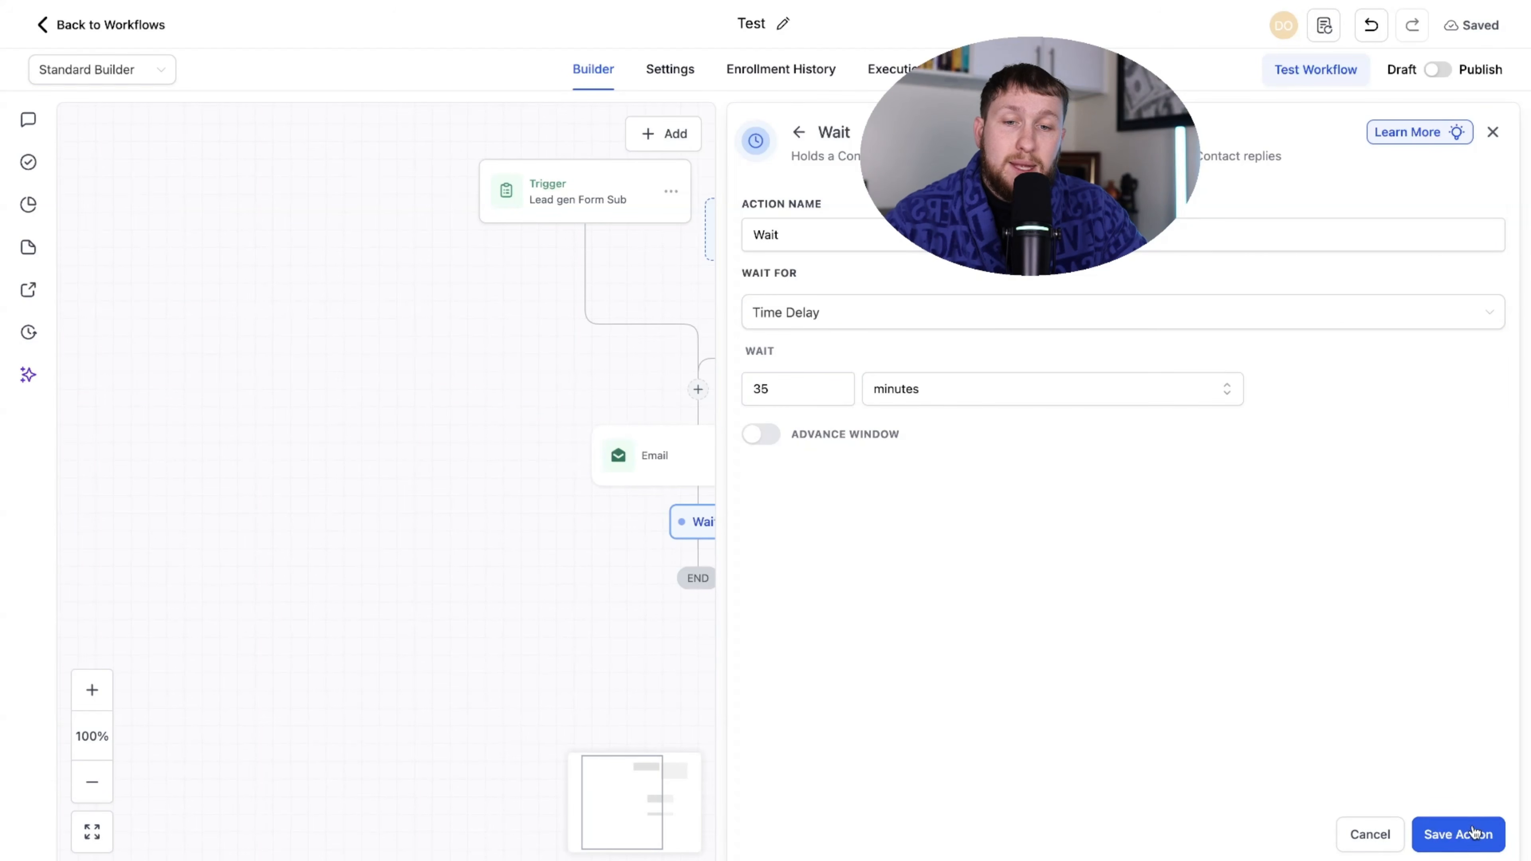
left_click(1458, 834)
- Add a Send SMS step after the Wait with the message 'test'
left_click(715, 663)
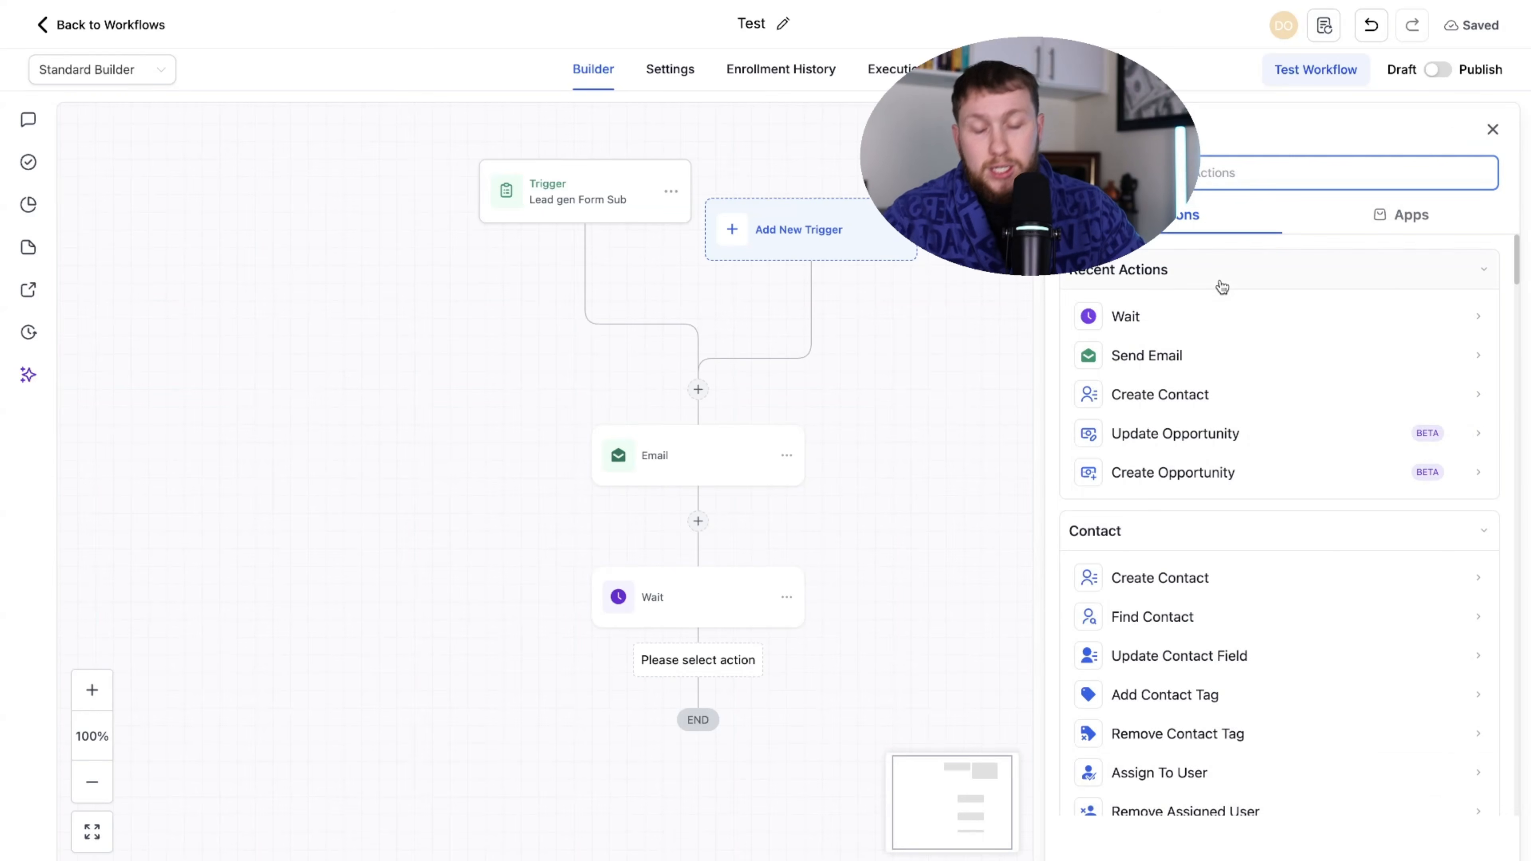
scroll(1220, 287, "down", 10)
left_click(1181, 468)
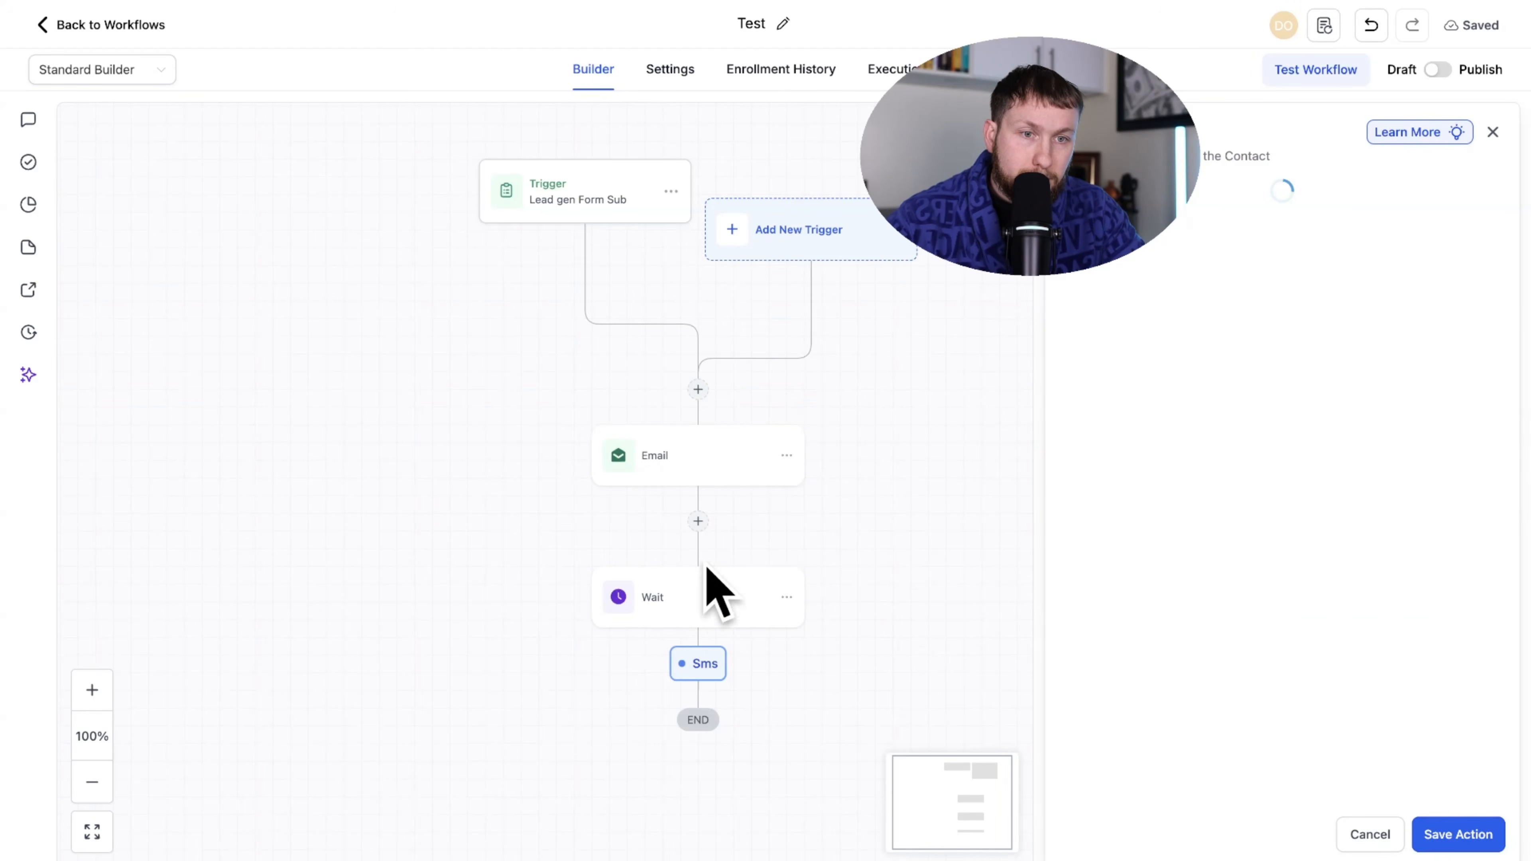
left_click(1146, 496)
type("test")
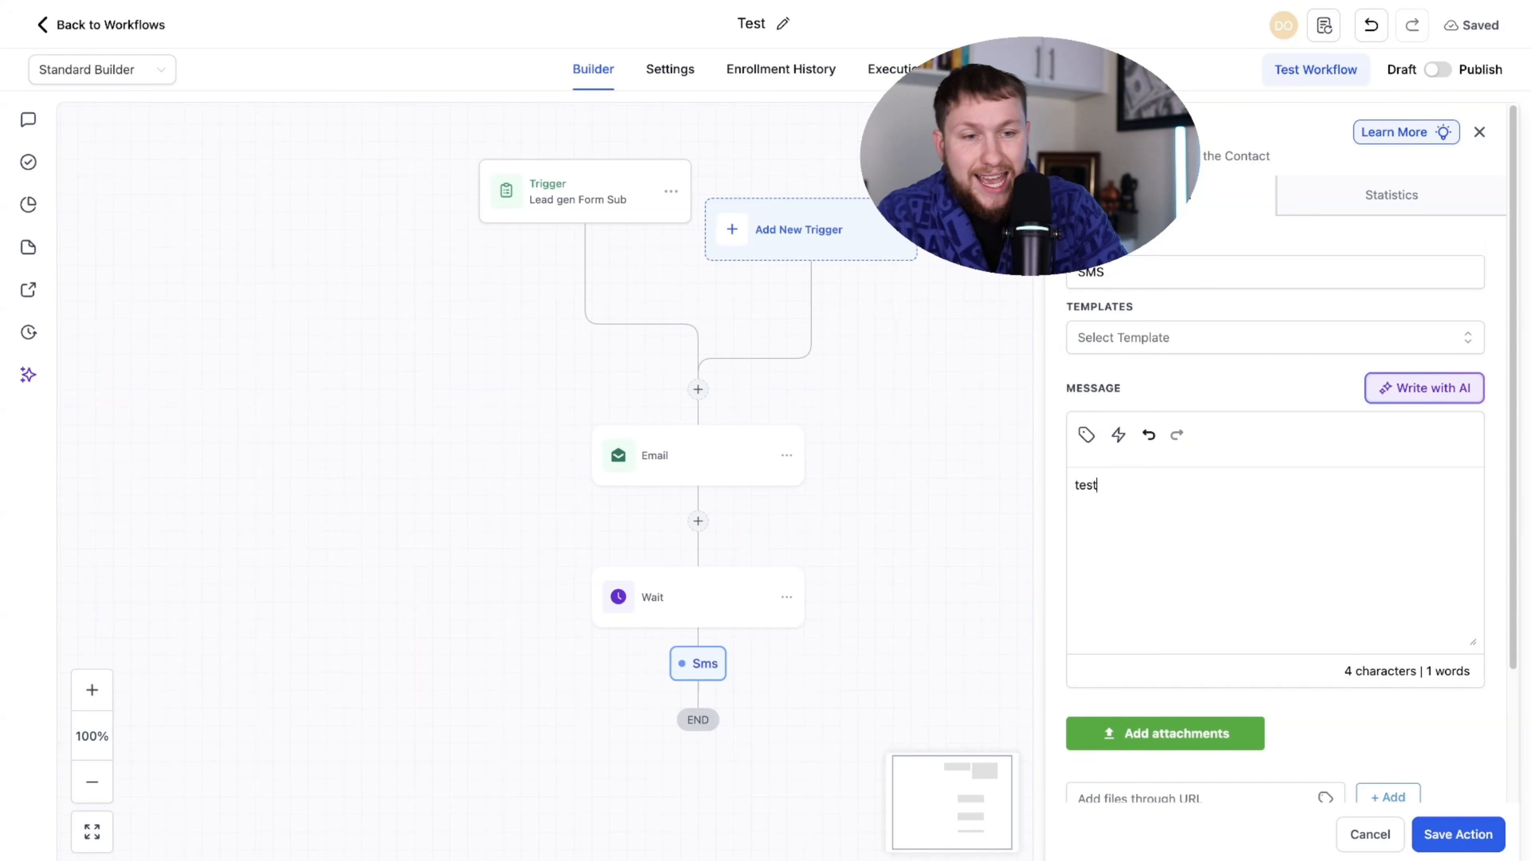
left_click(1458, 834)
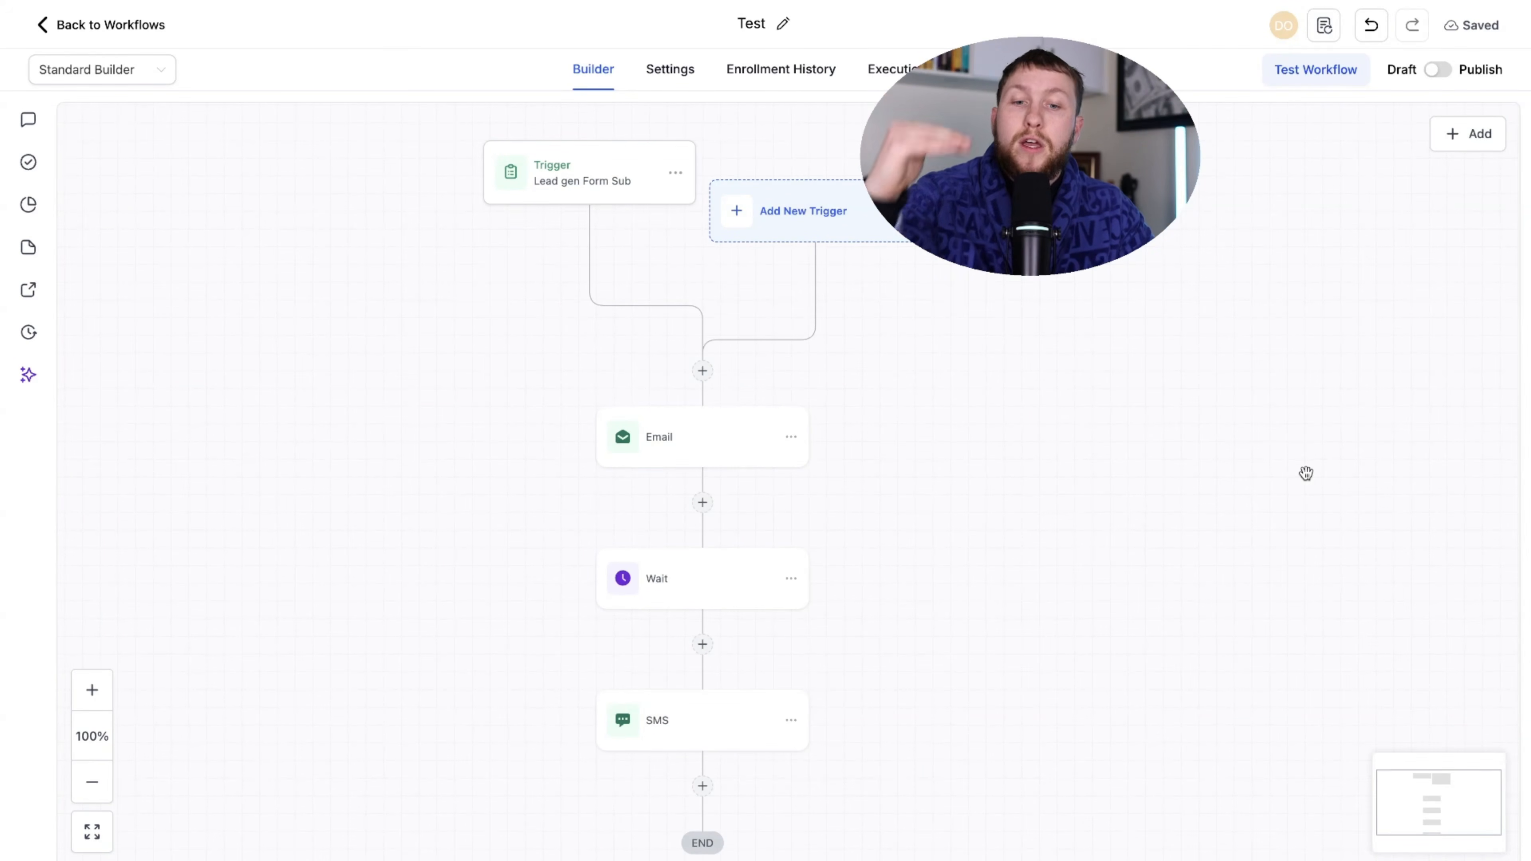
mouse_move(1165, 477)
left_mouse_down()
mouse_move(1155, 396)
mouse_move(1163, 476)
left_mouse_up()
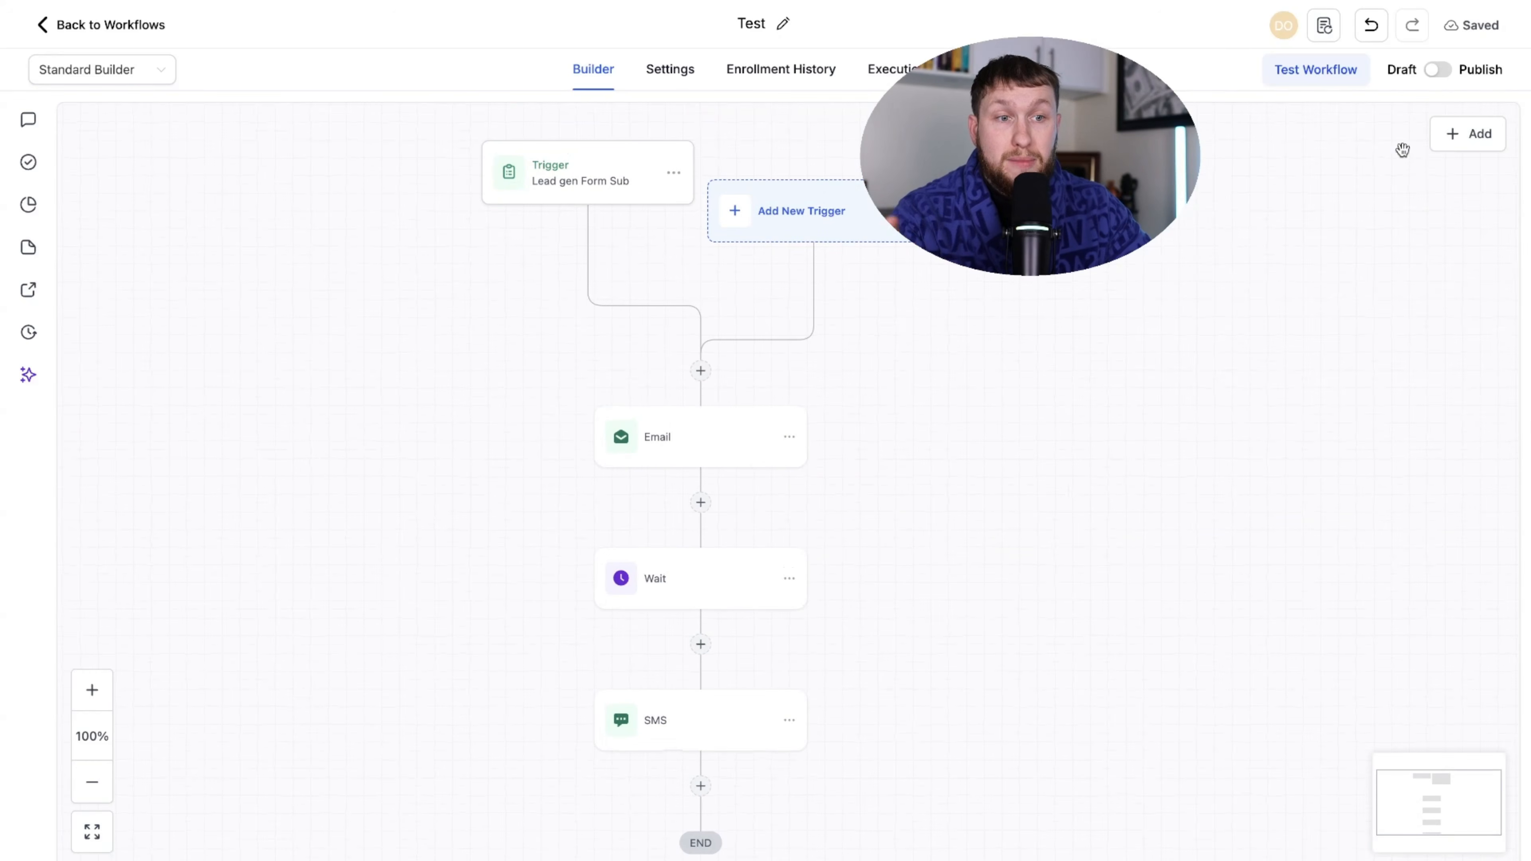
left_click(1439, 70)
left_click_drag(1191, 360, 1201, 366)
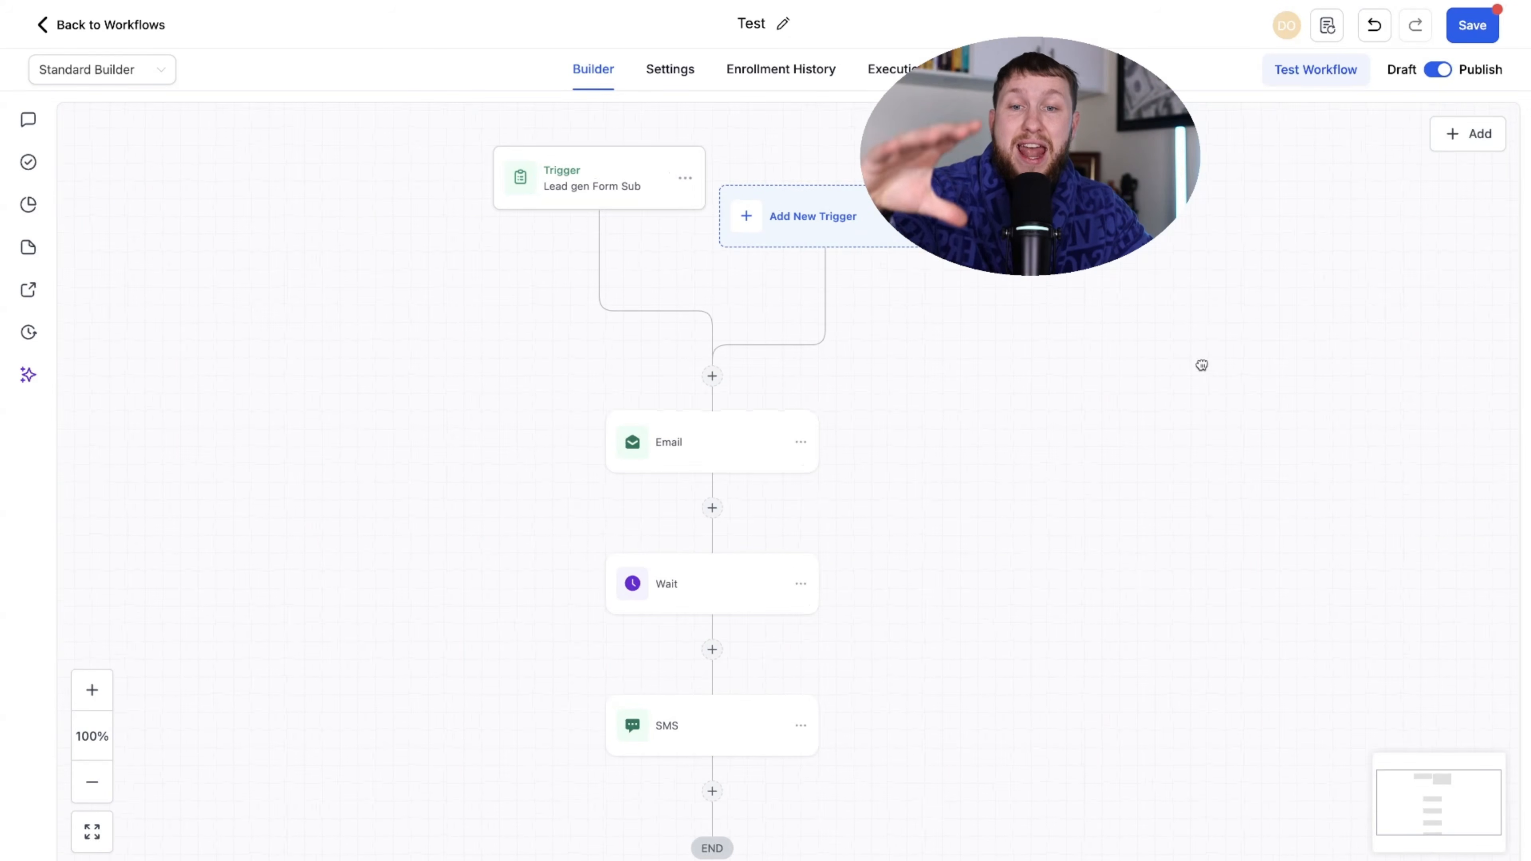
left_click(636, 194)
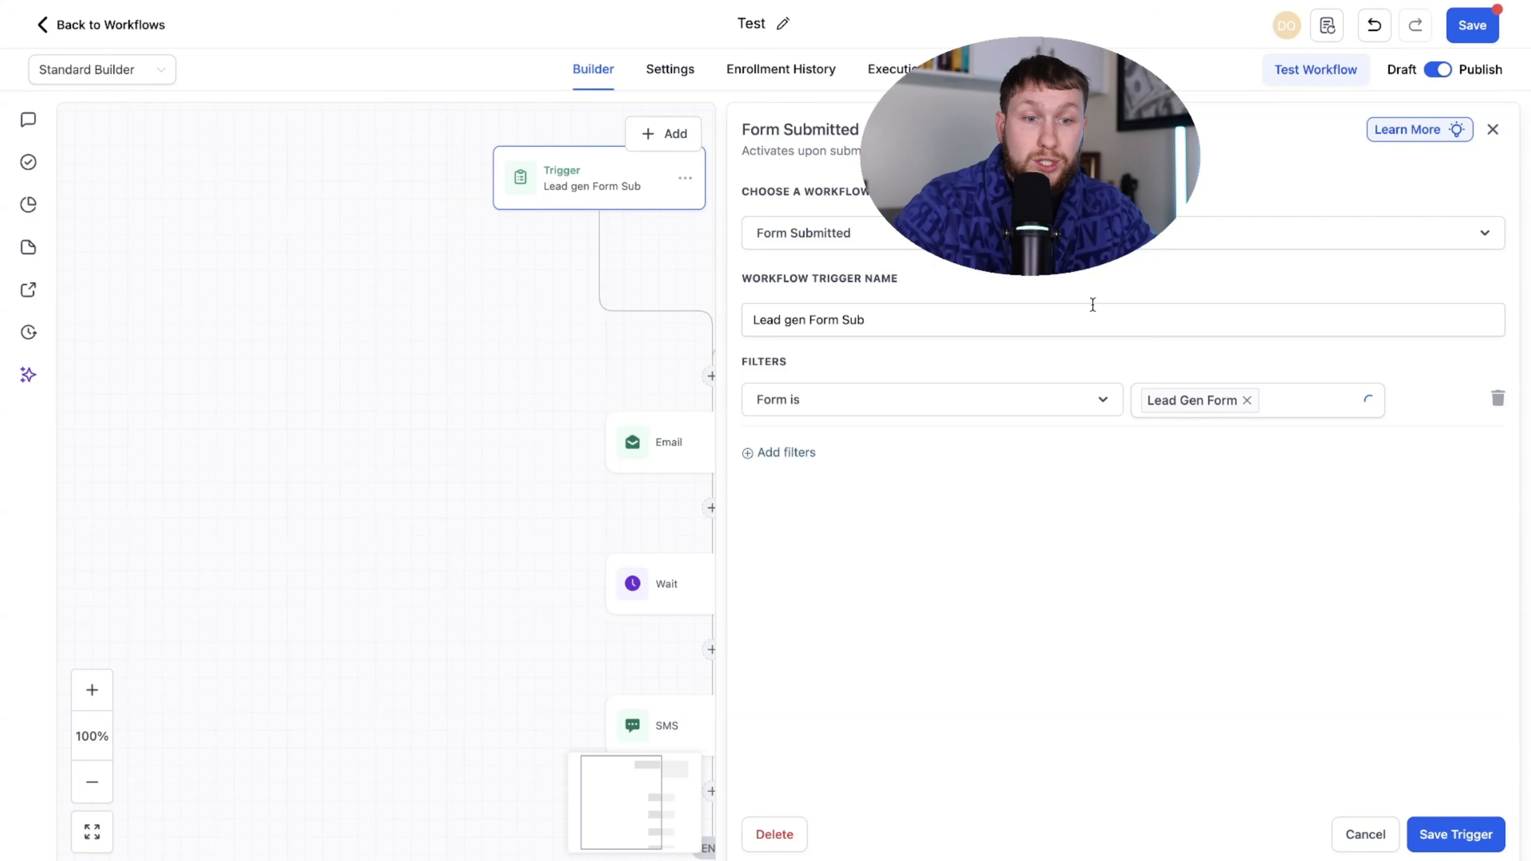
left_click(1454, 845)
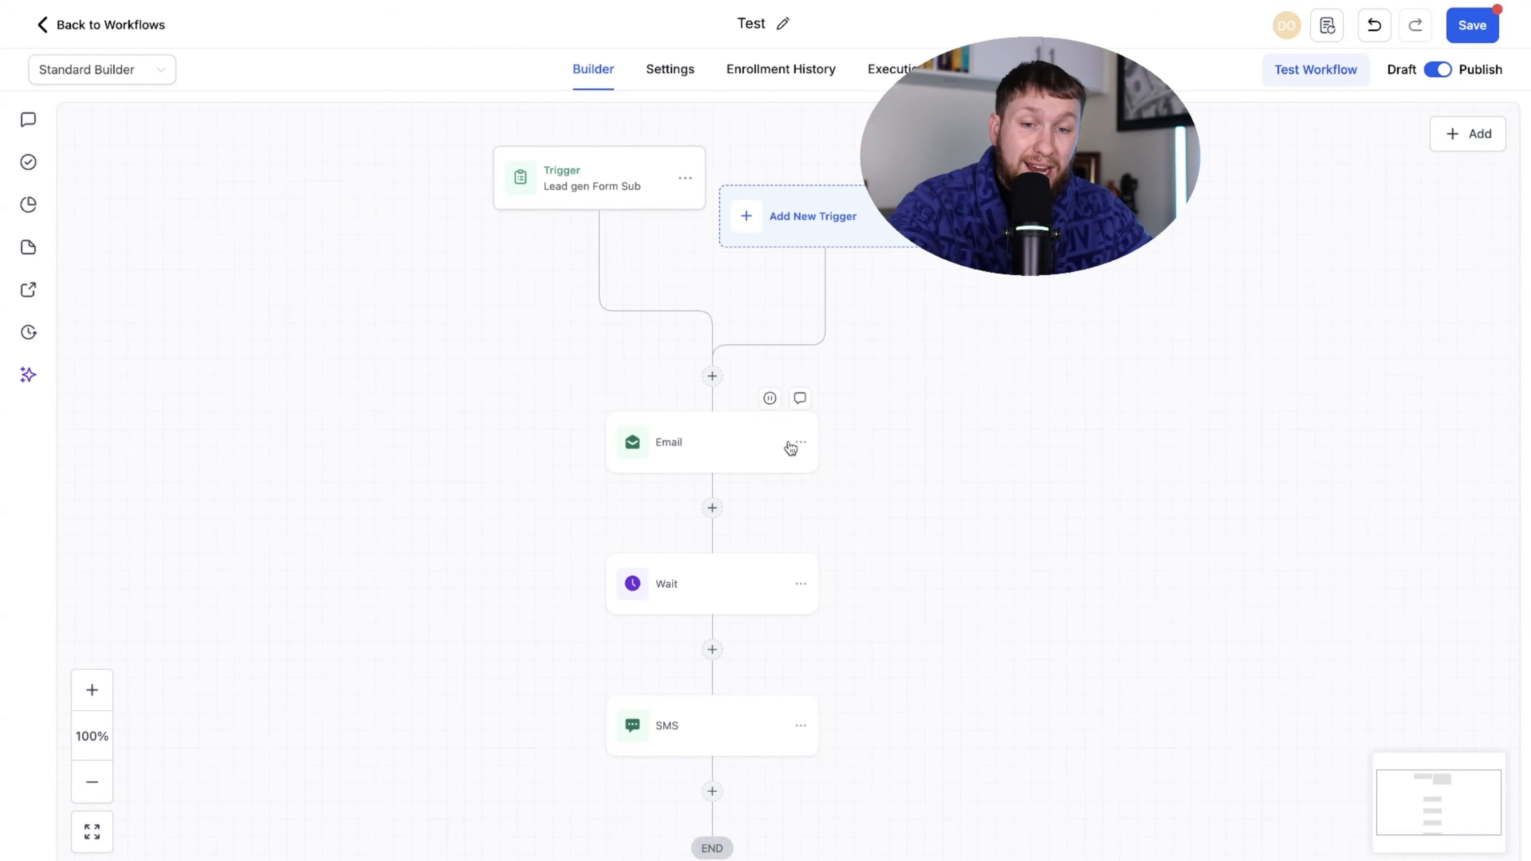
left_click(756, 597)
left_click(699, 724)
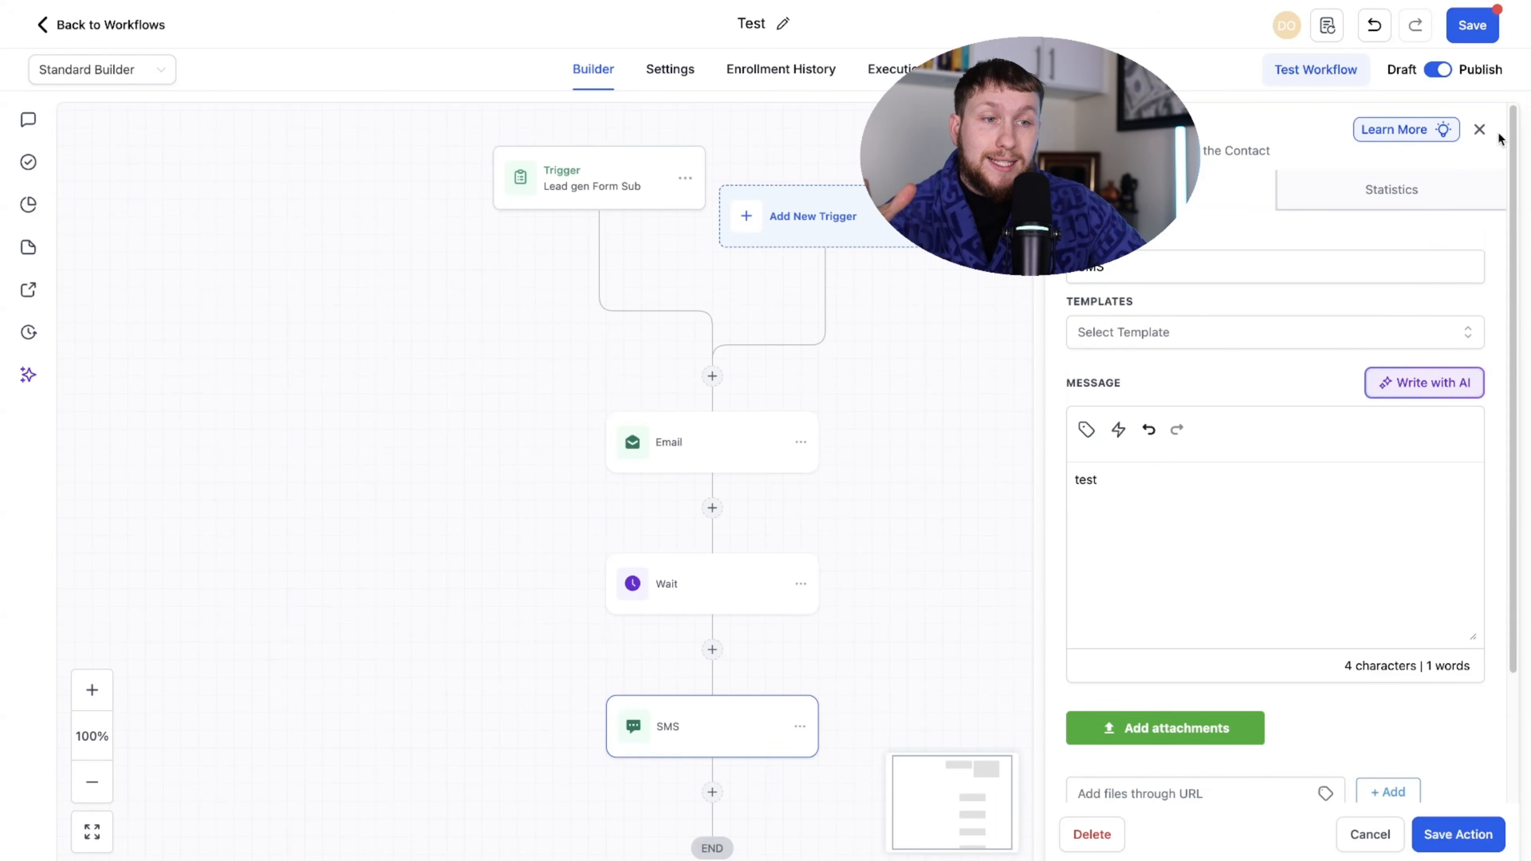
left_click(1480, 130)
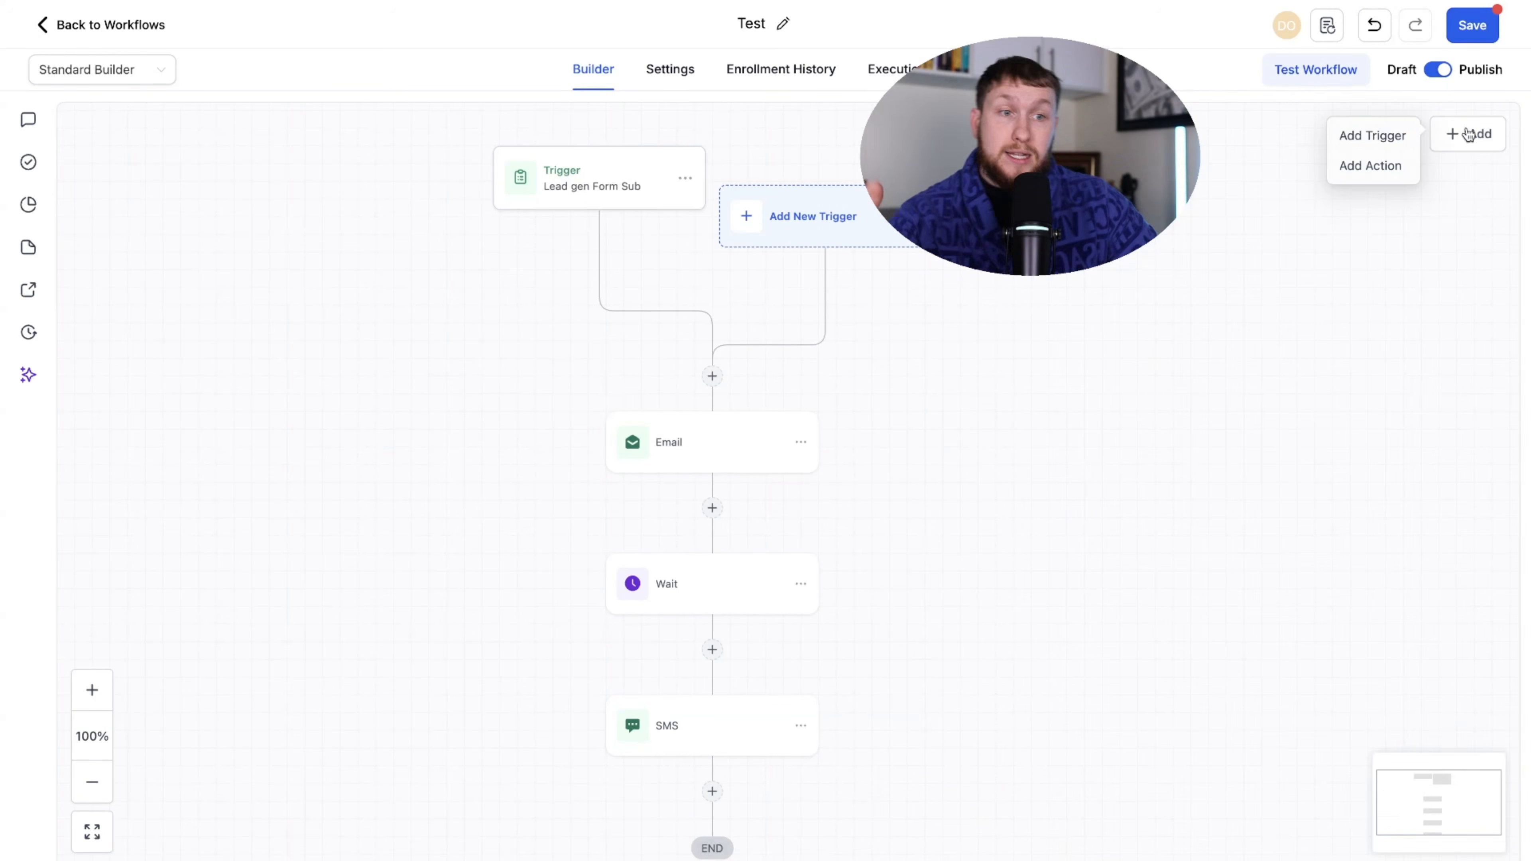
left_click(1438, 70)
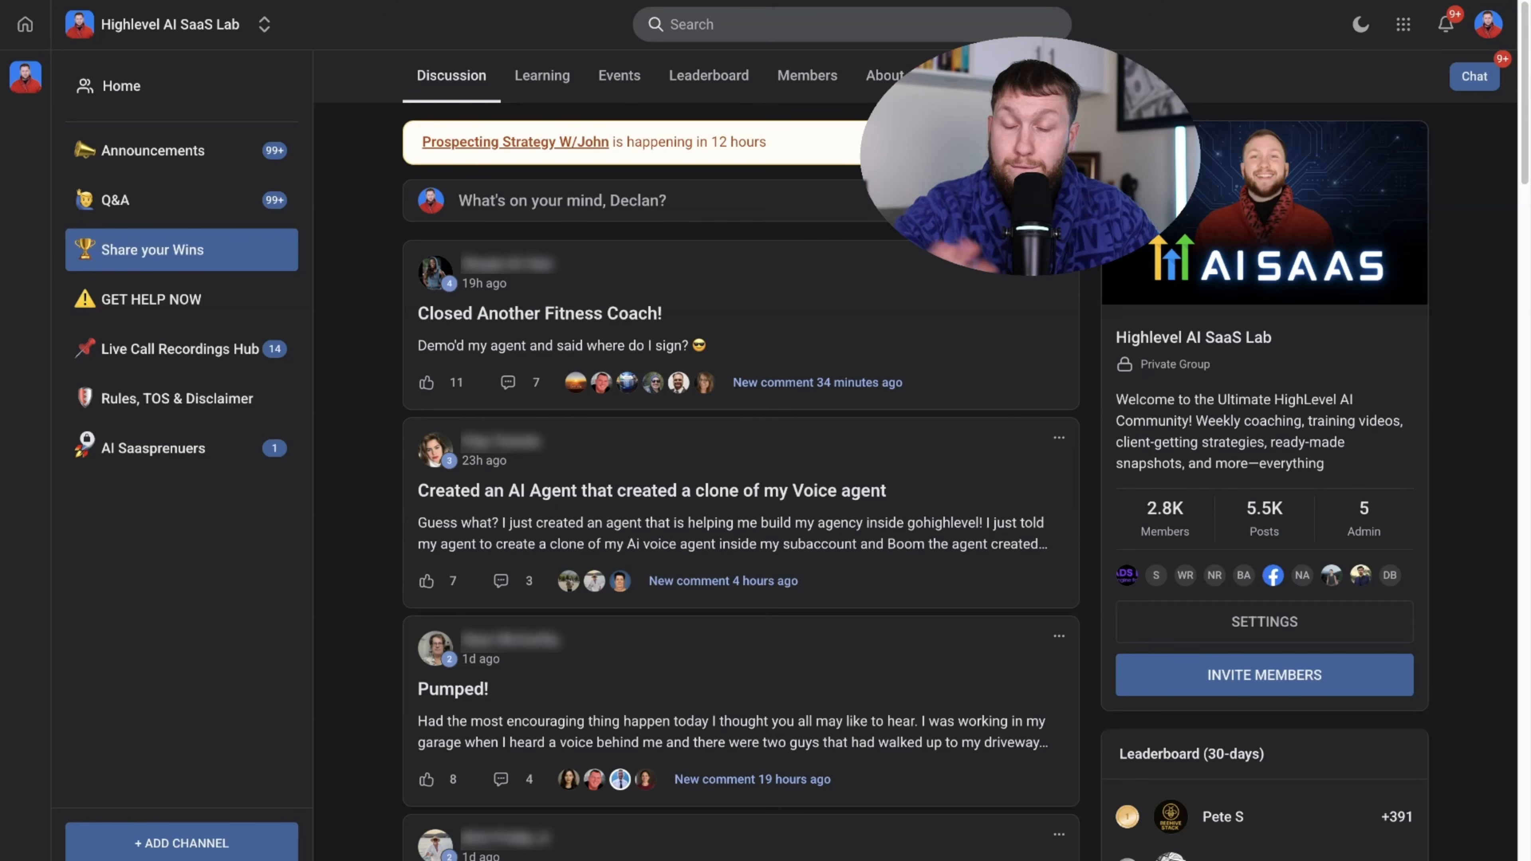
- Browse the community's Learning course grid, then bring up its Events calendar
scroll(781, 422, "down", 4)
scroll(782, 427, "up", 4)
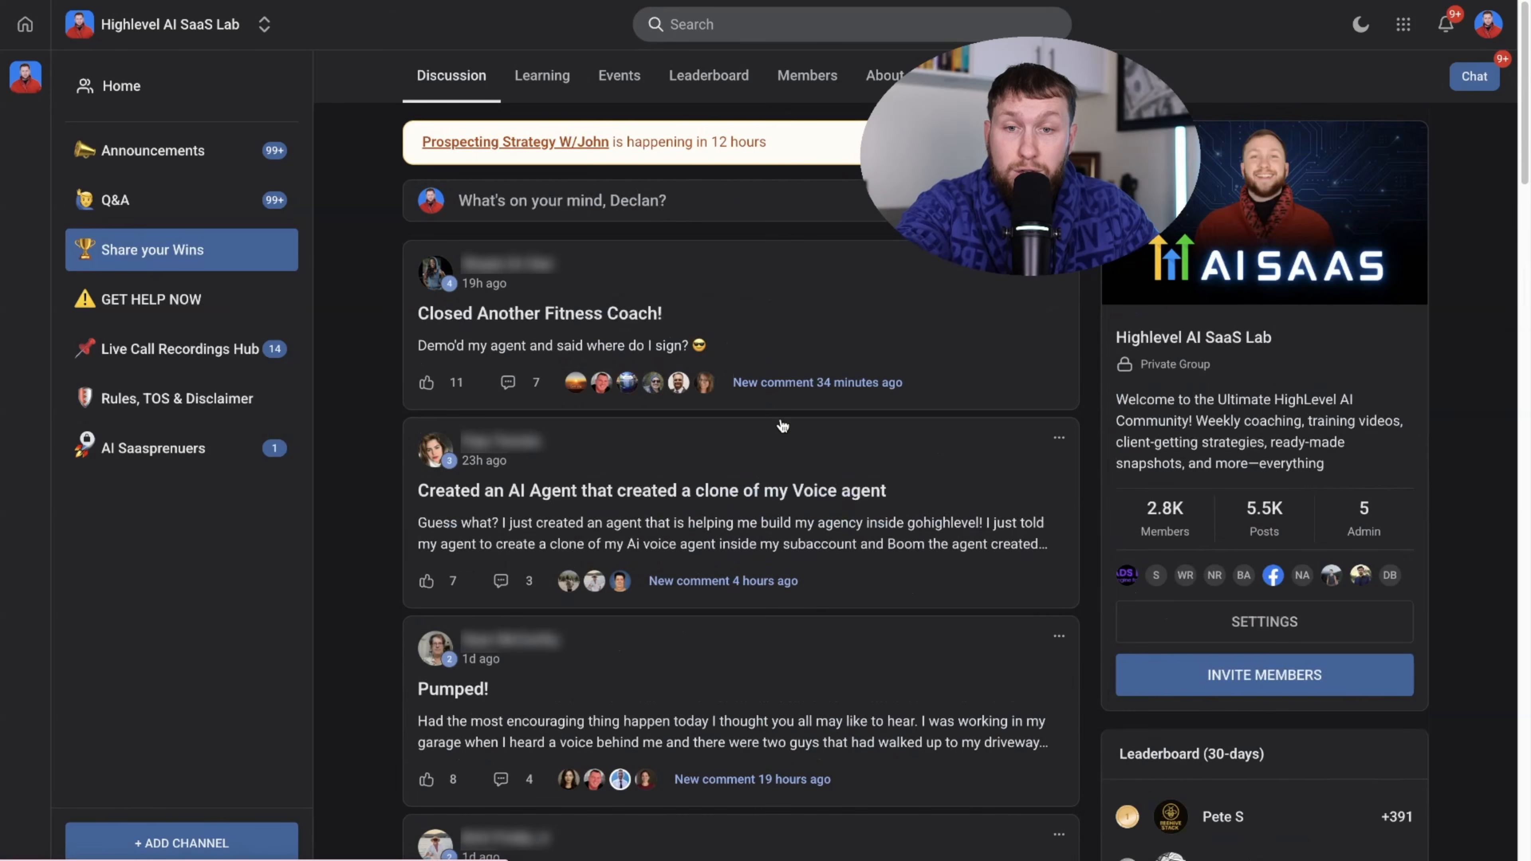
left_click(539, 81)
scroll(871, 356, "down", 10)
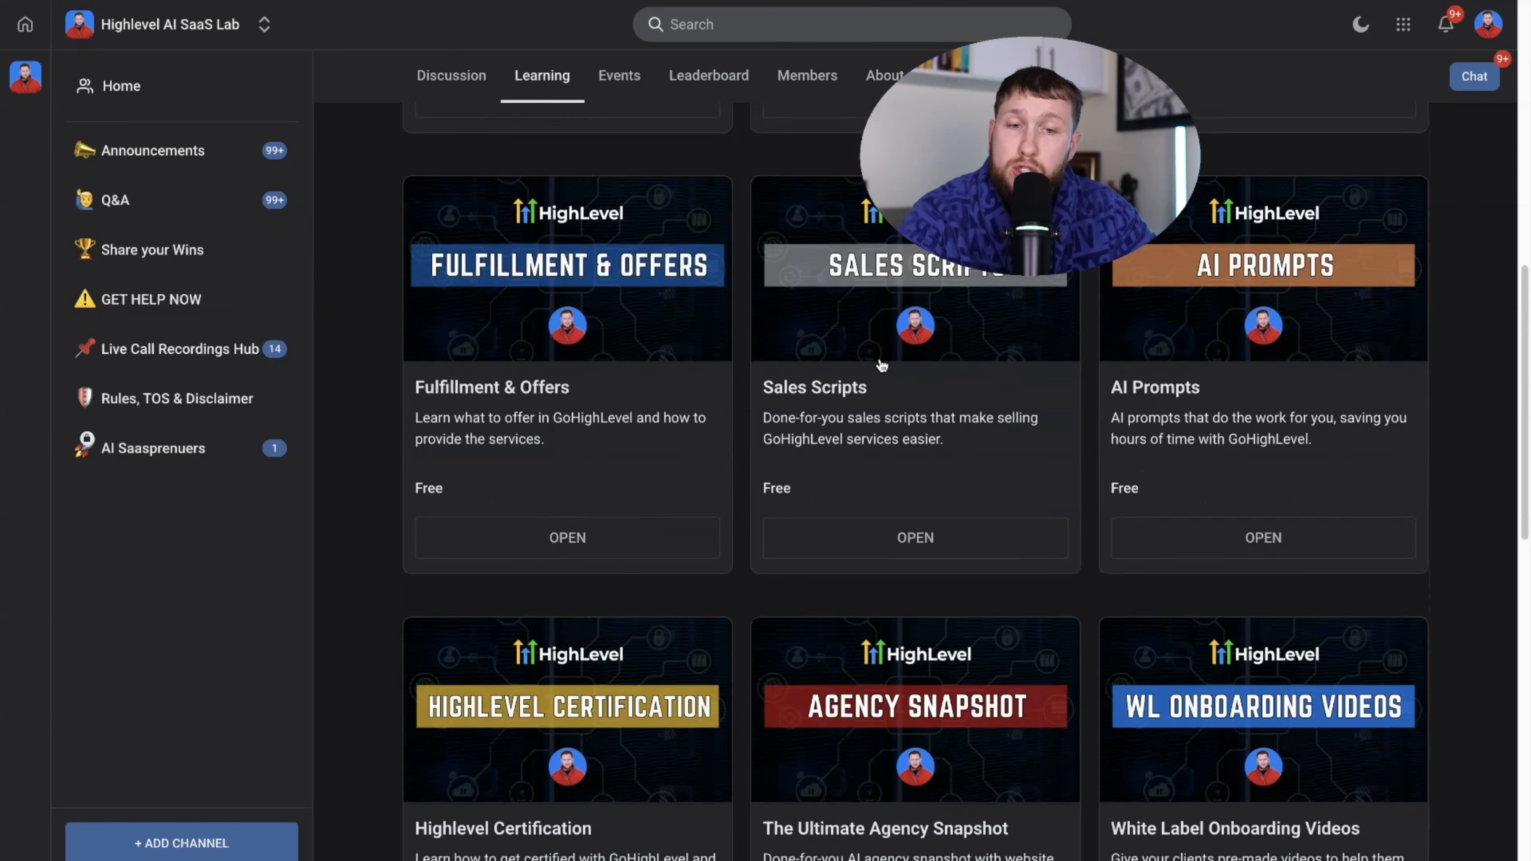
scroll(881, 365, "down", 8)
scroll(885, 359, "up", 20)
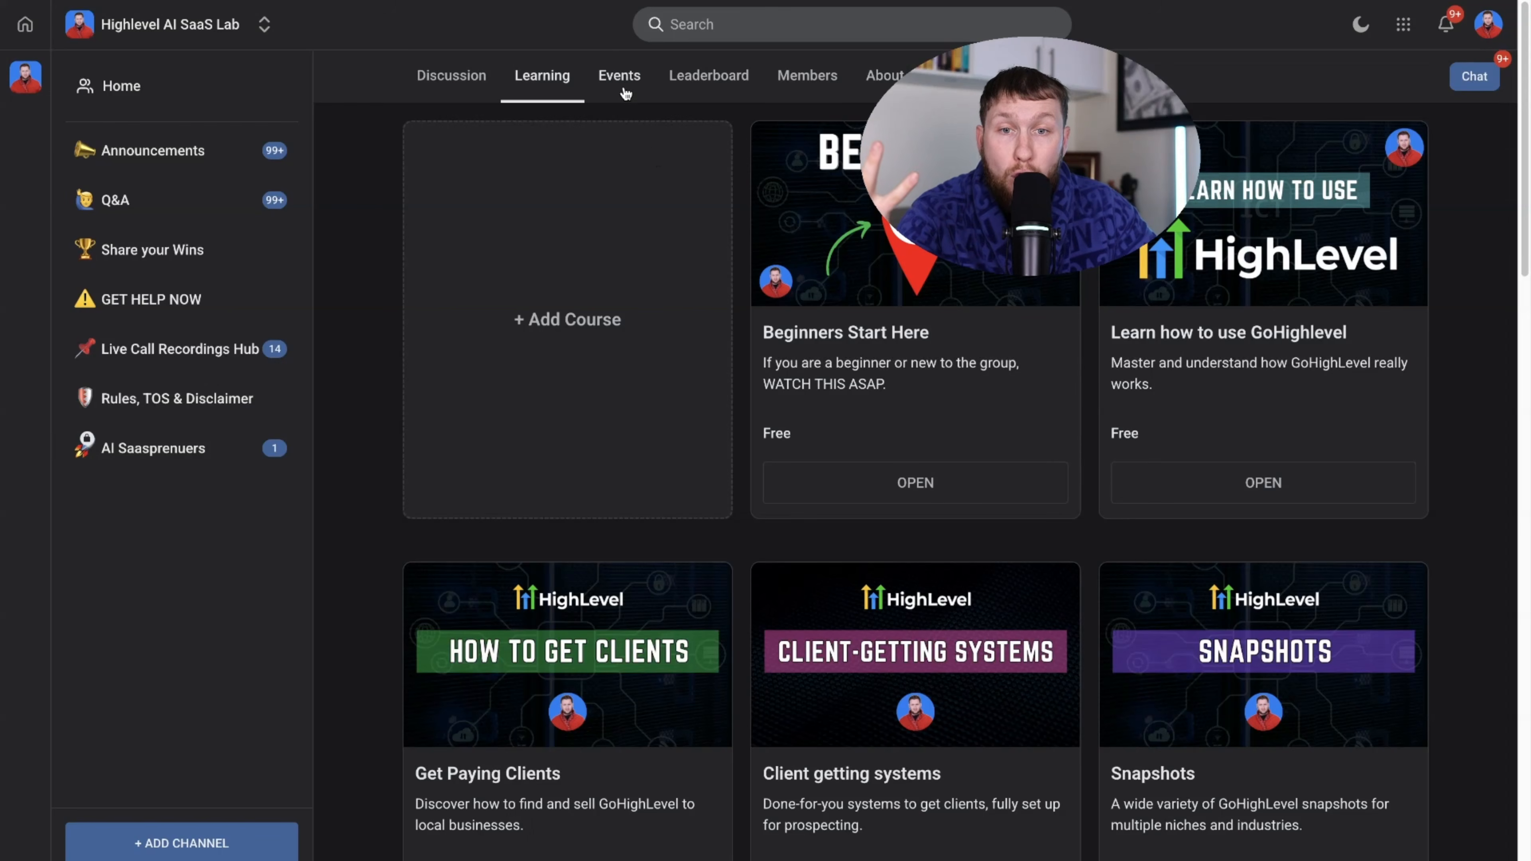
left_click(625, 92)
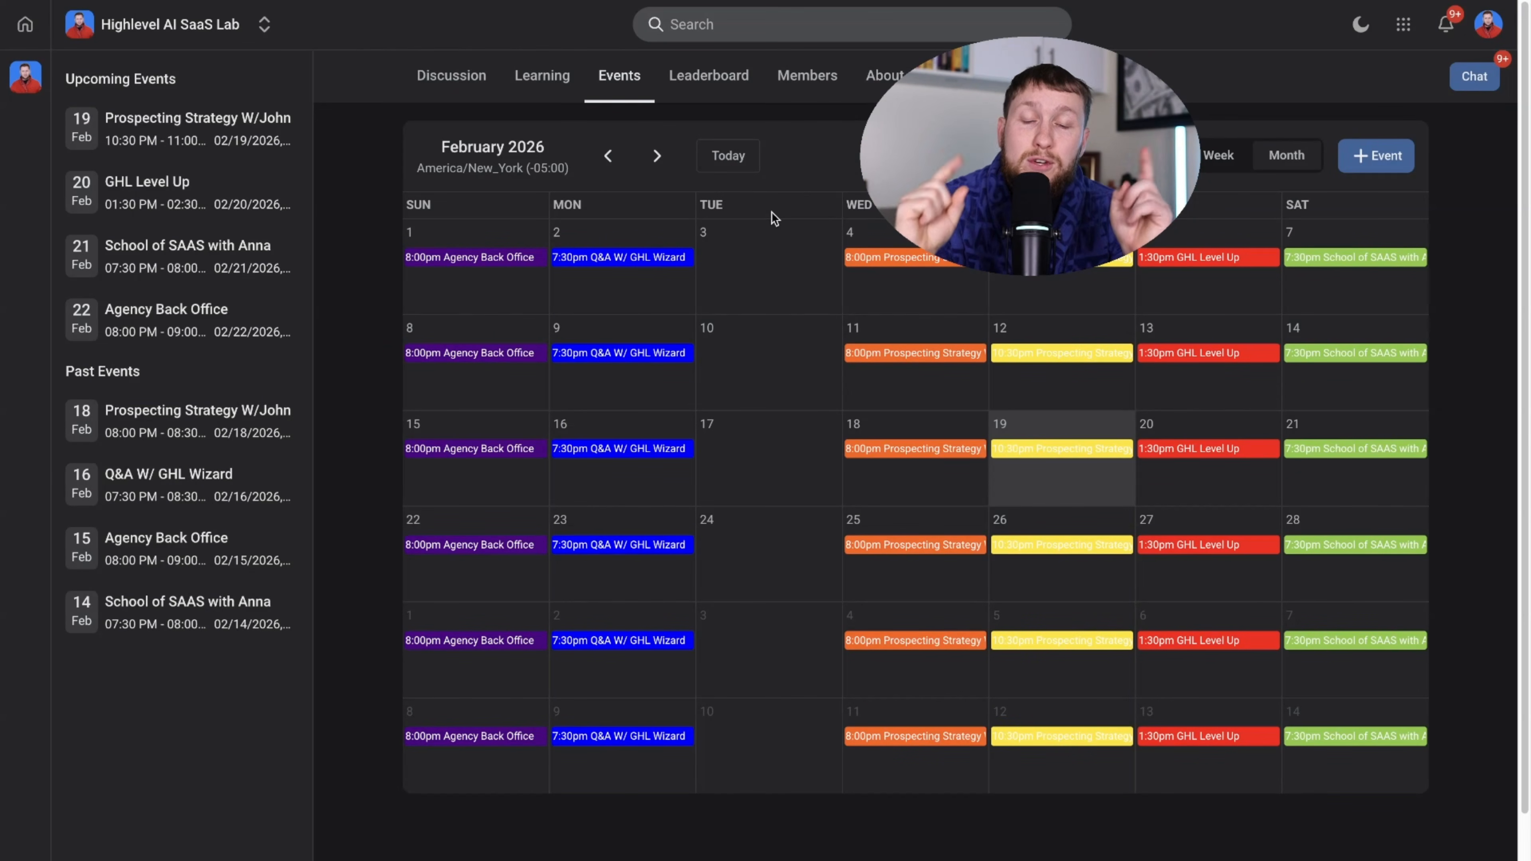
- Preview the Q&A W/ GHL Wizard, Prospecting Strategy, School of SAAS and Agency Back Office event details
left_click(660, 546)
left_click(1034, 356)
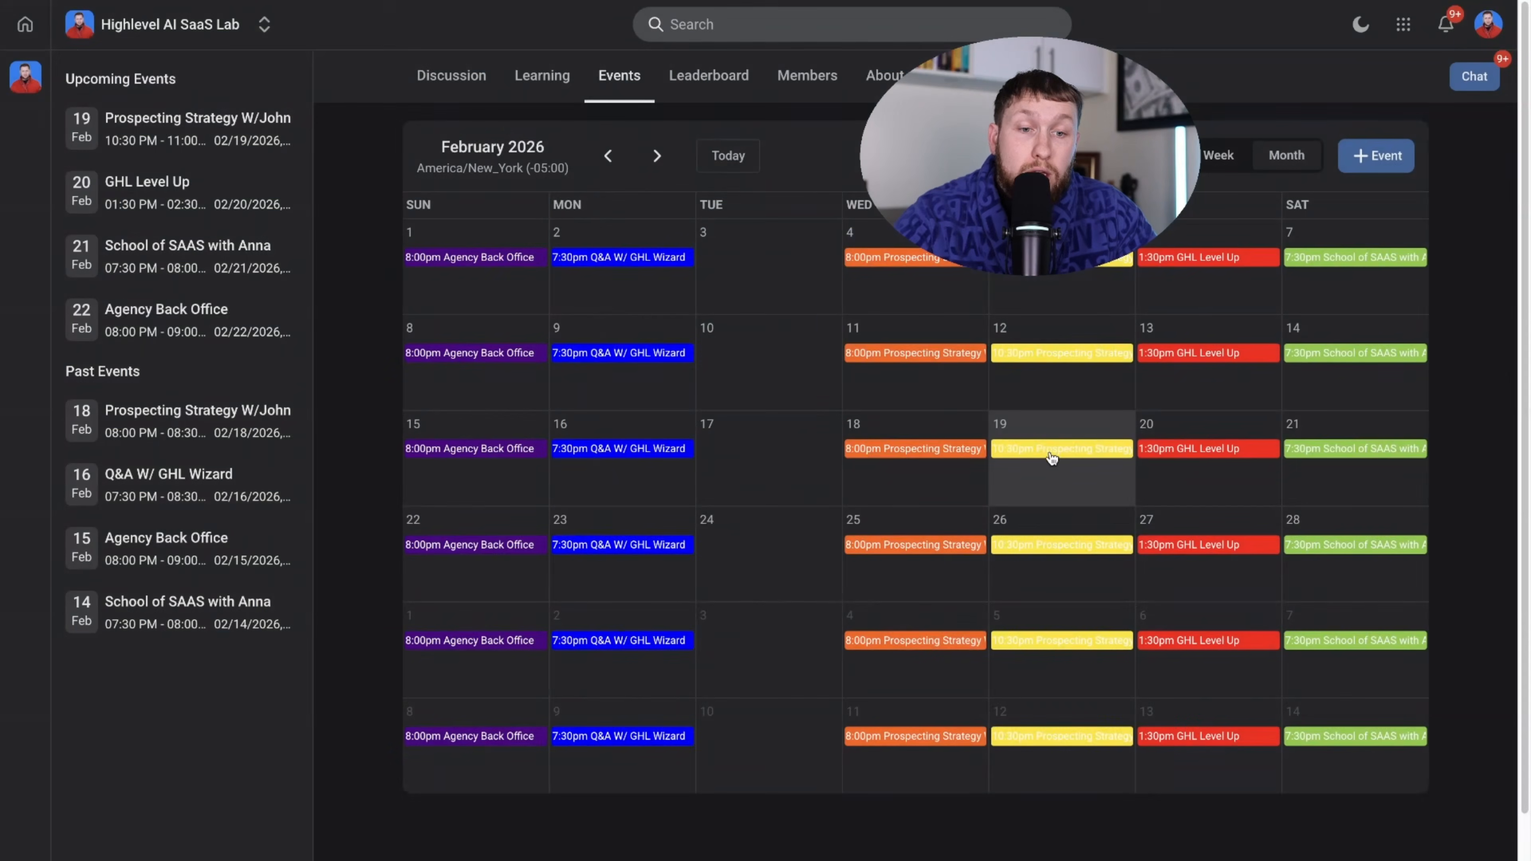
left_click(1025, 448)
left_click(1356, 463)
left_click(1353, 453)
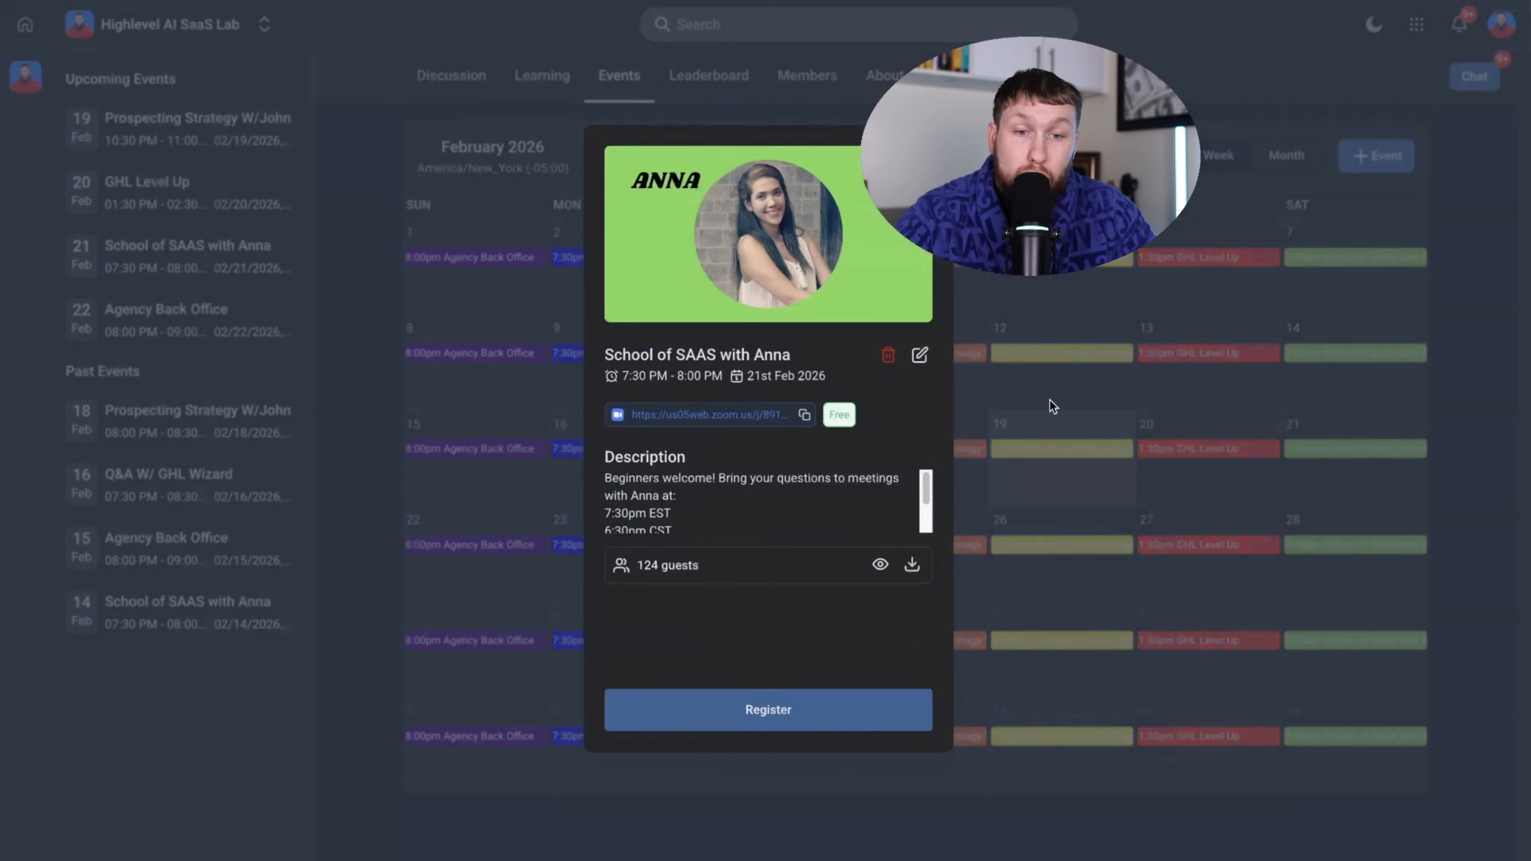
left_click(954, 357)
left_click(469, 447)
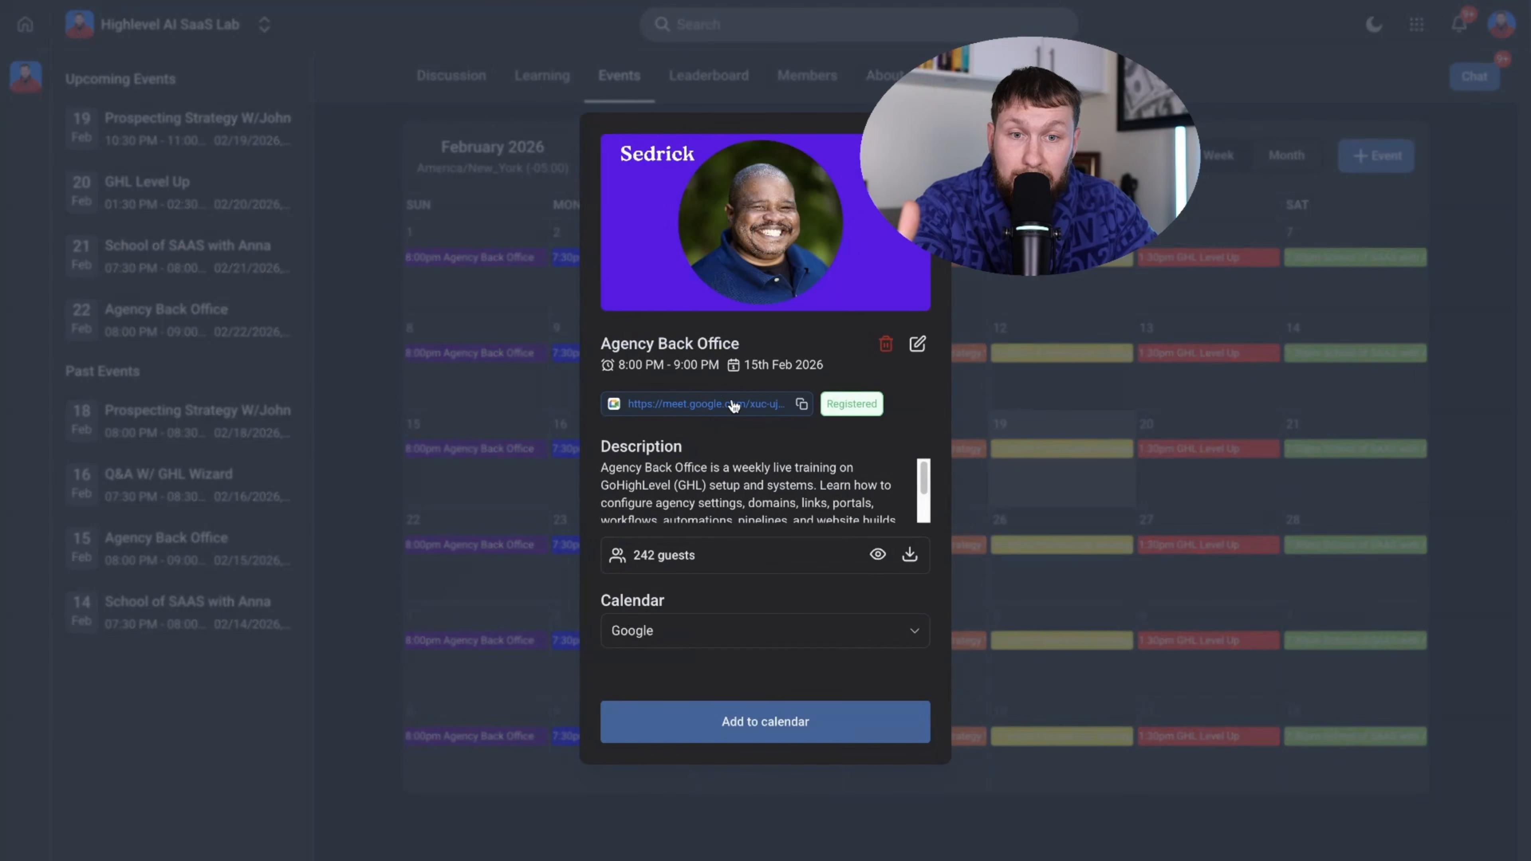
left_click(1067, 398)
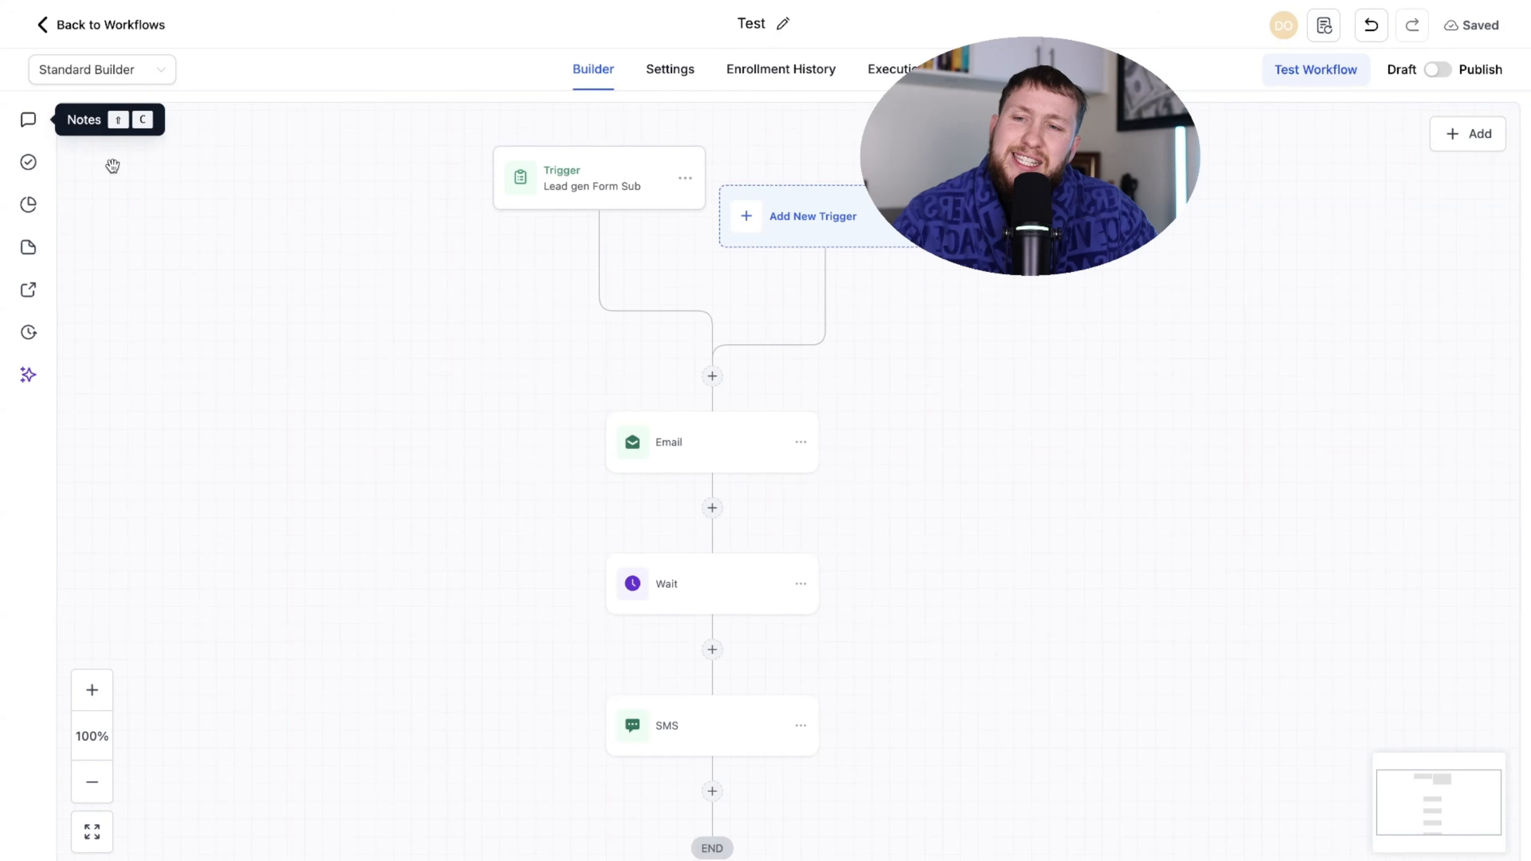
- Add a workflow note stating the trigger was having an issue
left_click(27, 126)
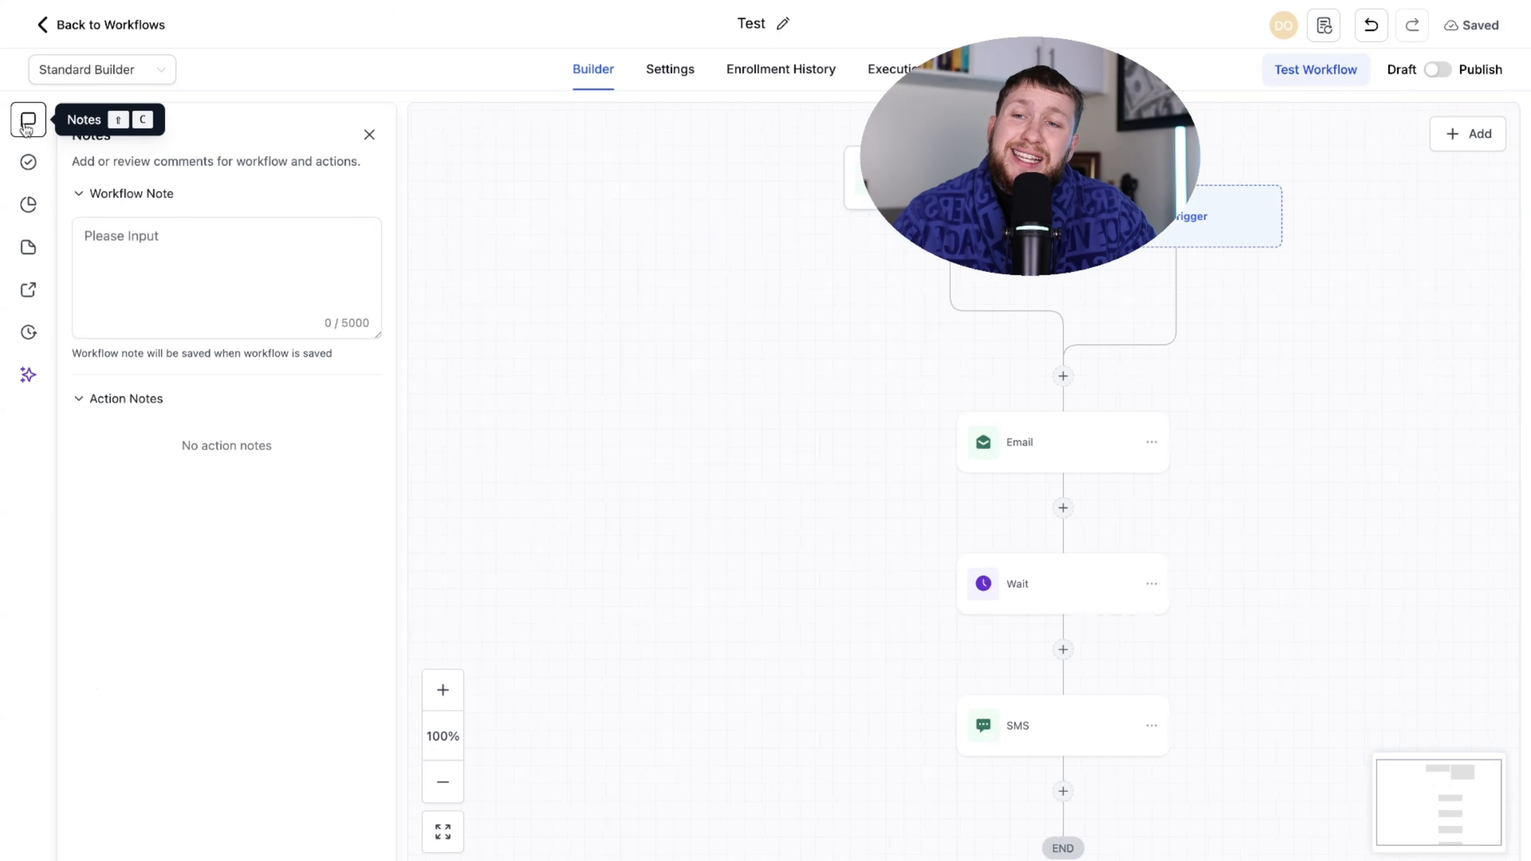
left_click(175, 257)
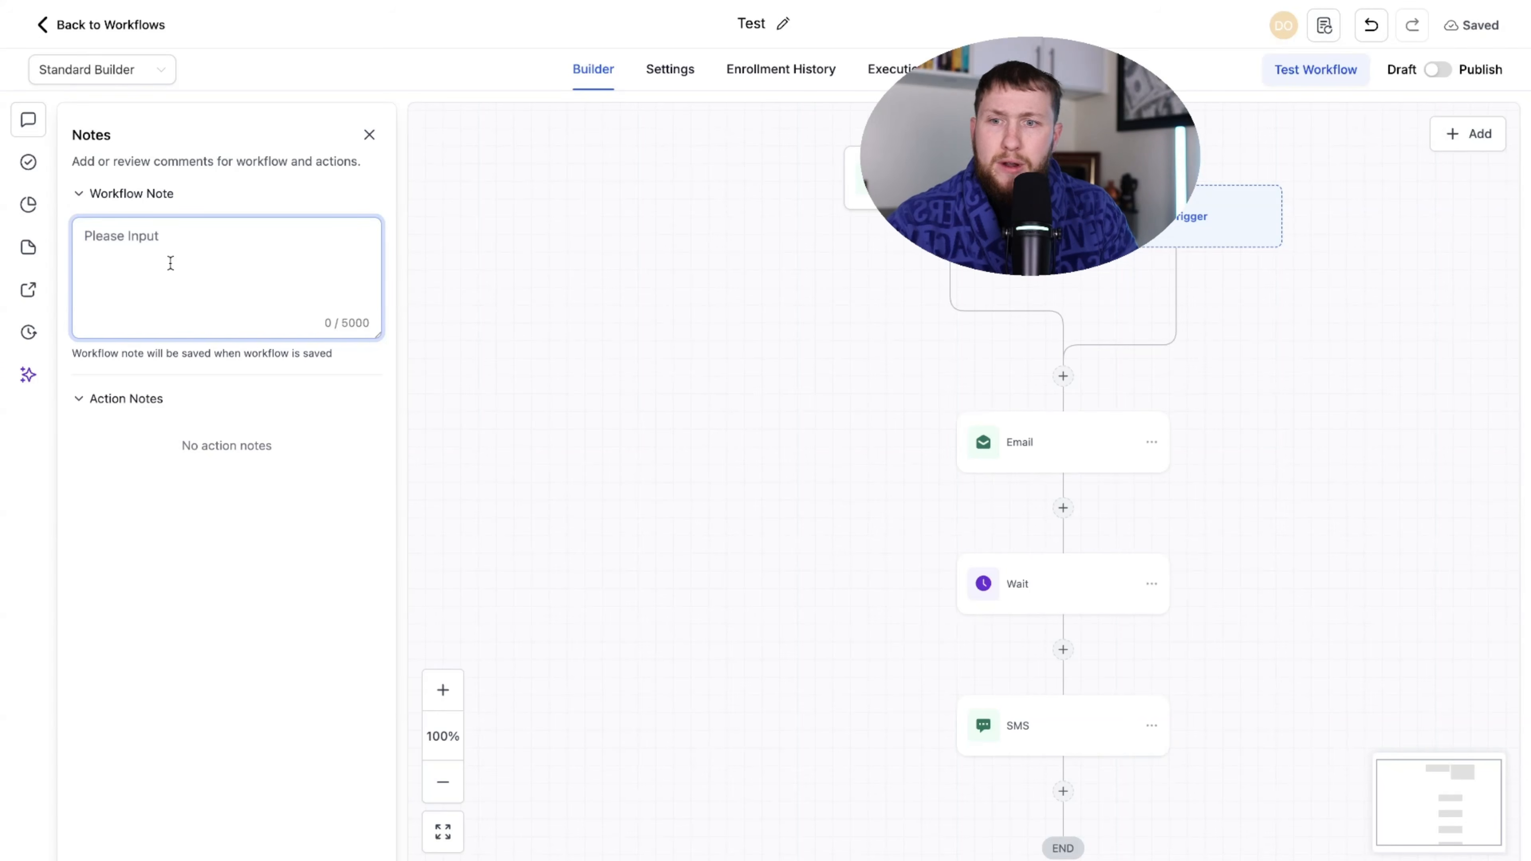
type("the trigger was having issure")
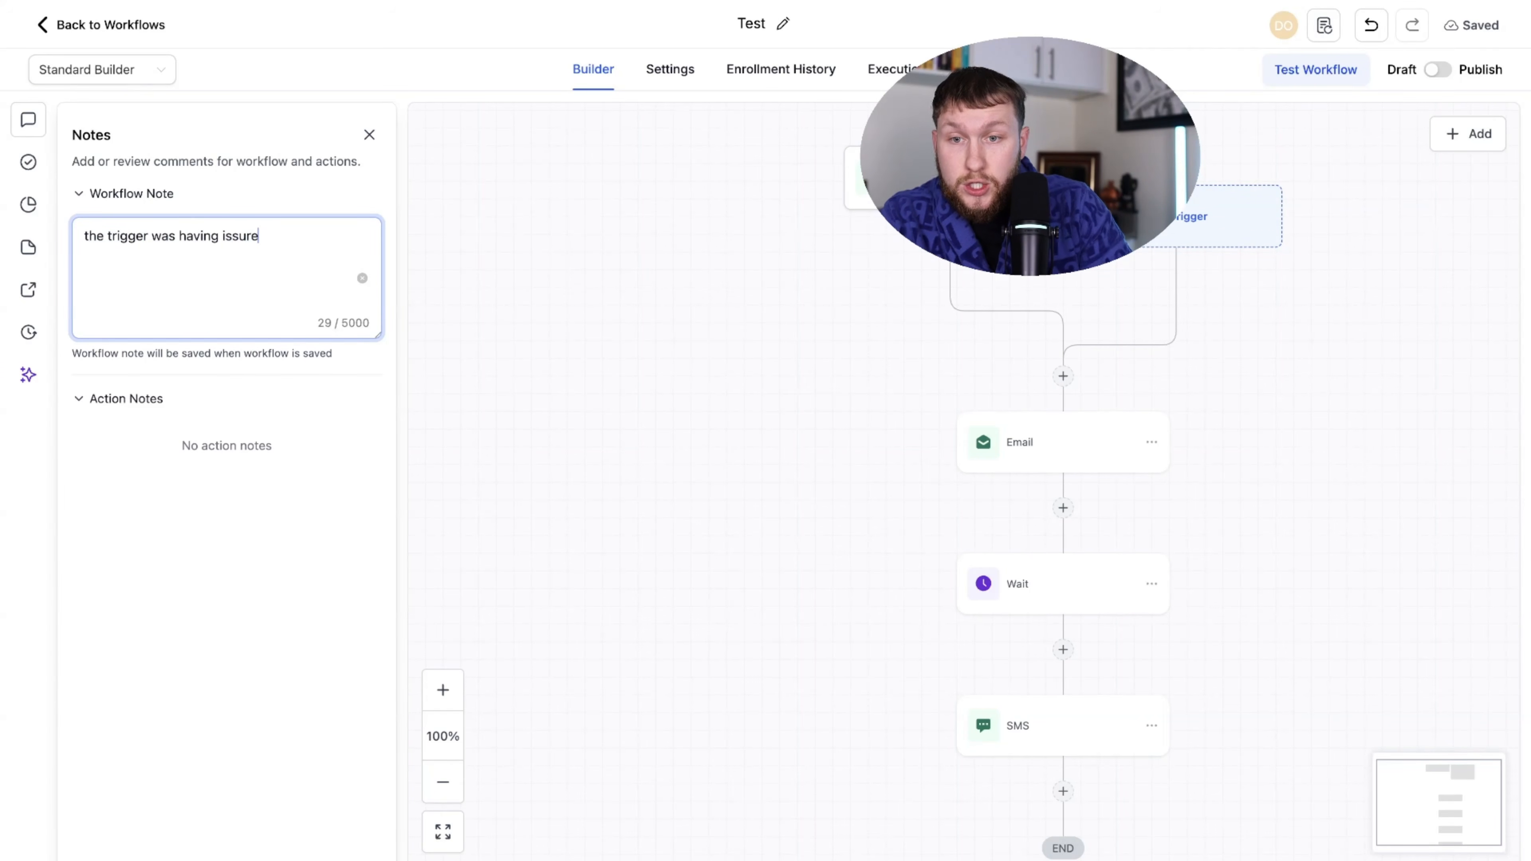
left_click(521, 273)
left_click(369, 135)
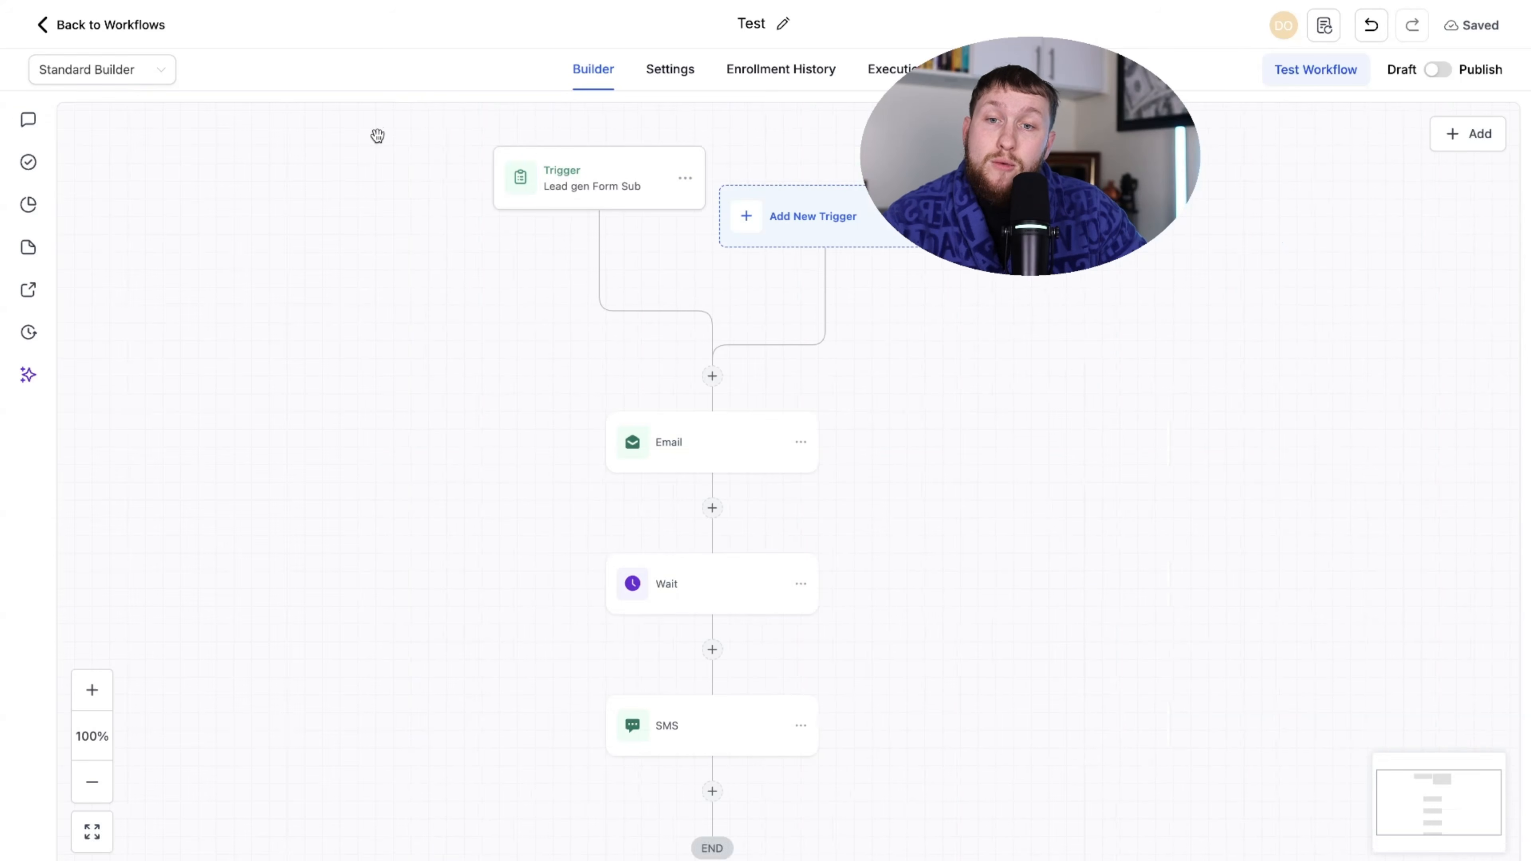
- Correct 'issure' to 'issue' in the note and run the workflow error check
left_click(28, 119)
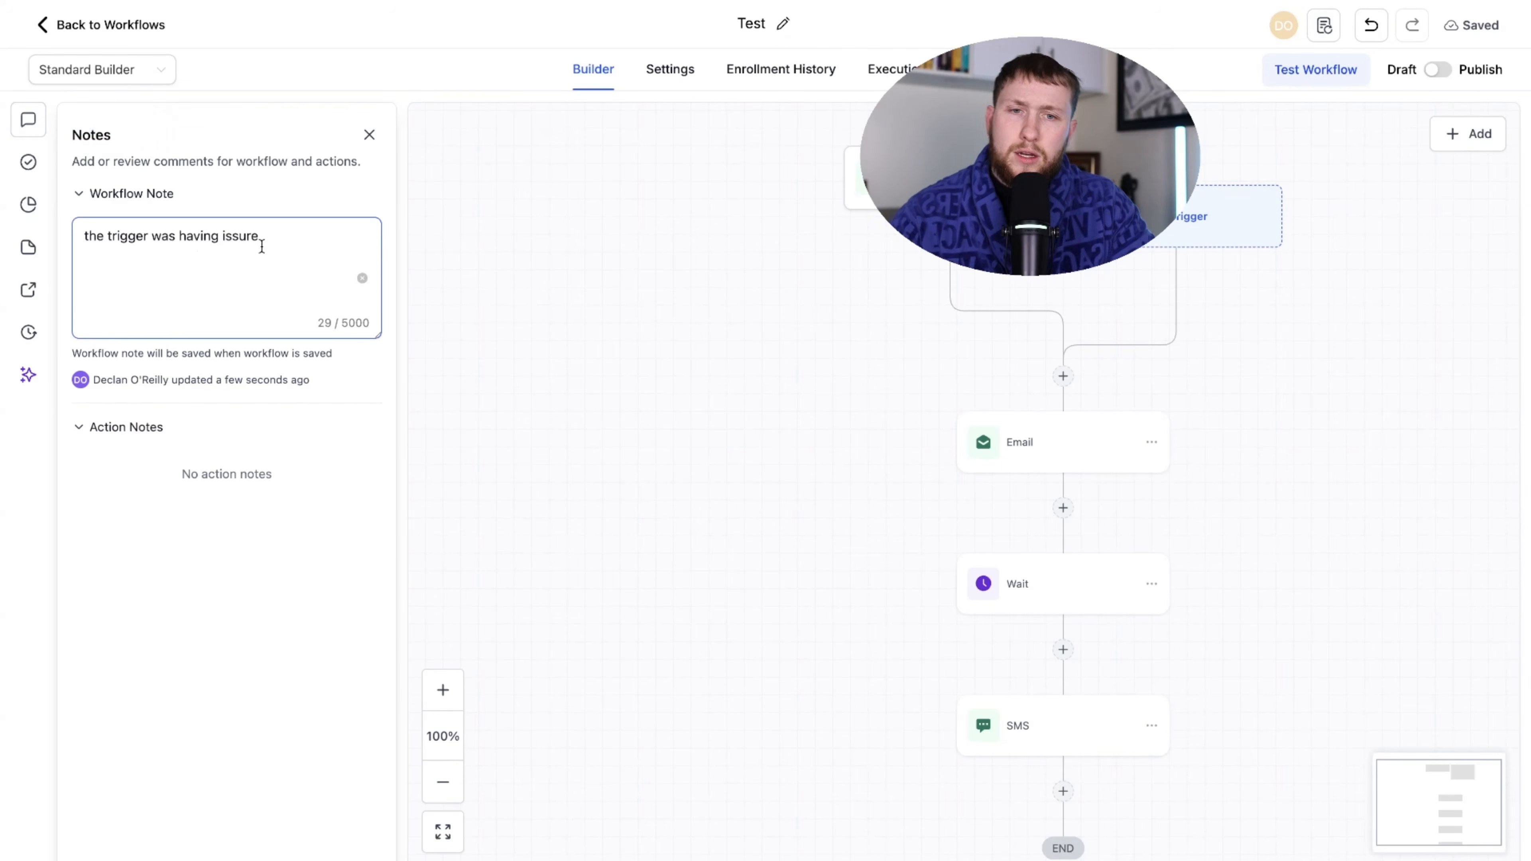
left_click(291, 238)
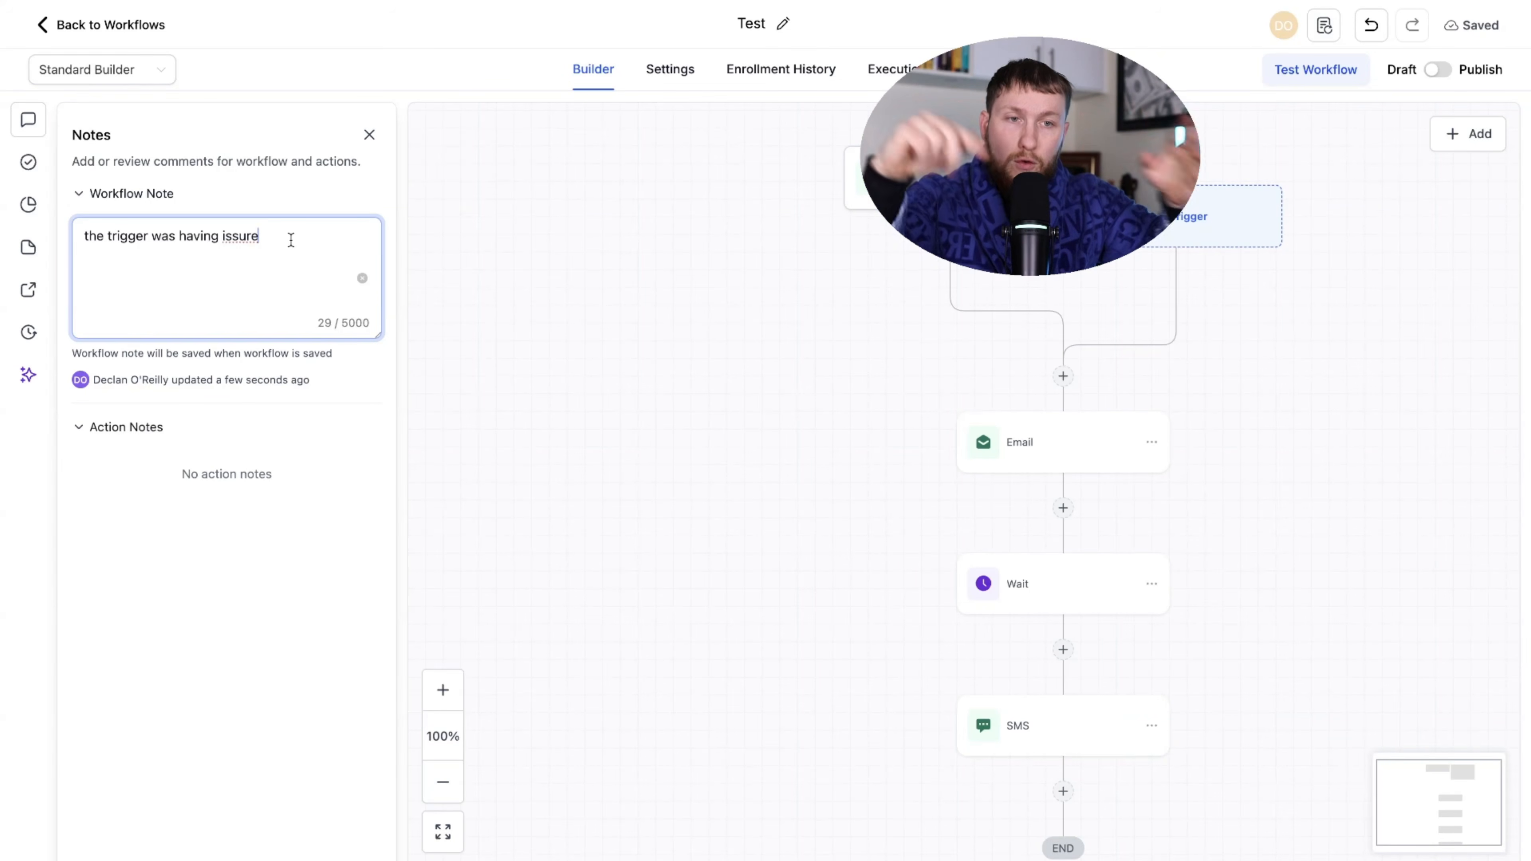
right_click(247, 235)
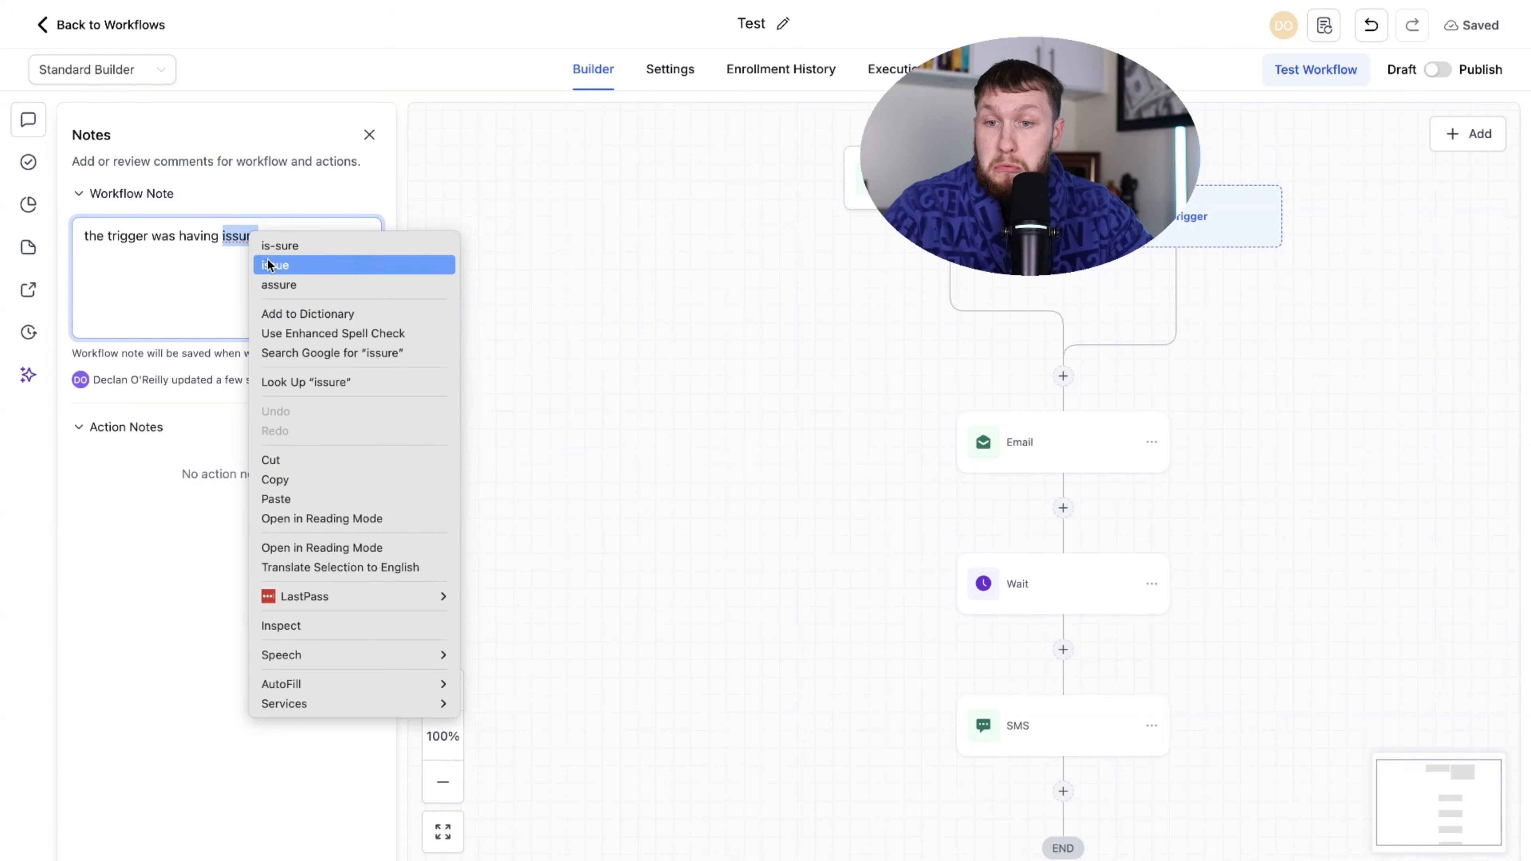
left_click(271, 244)
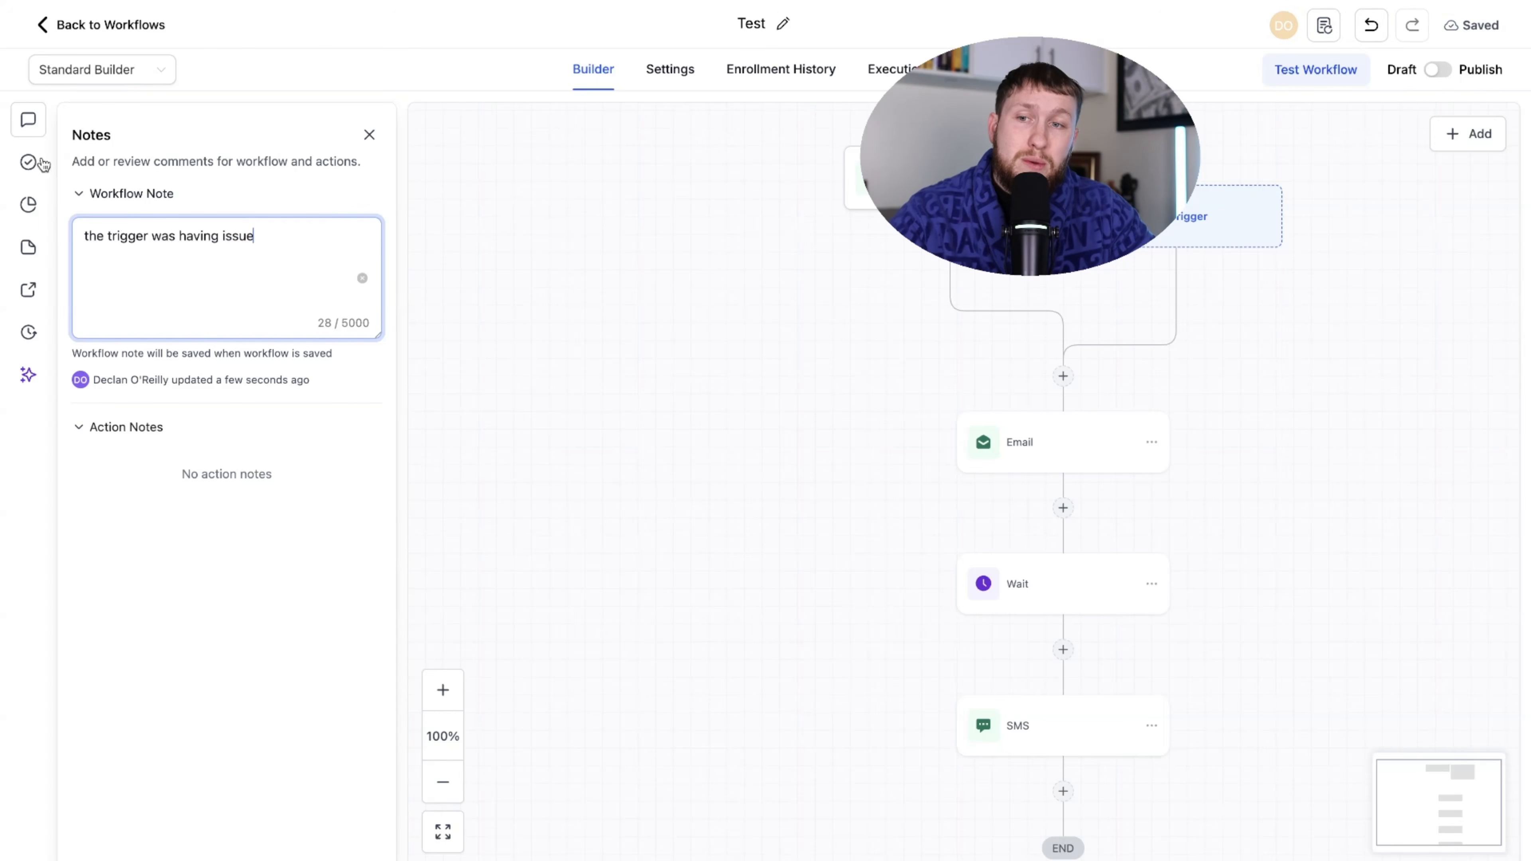
left_click(26, 168)
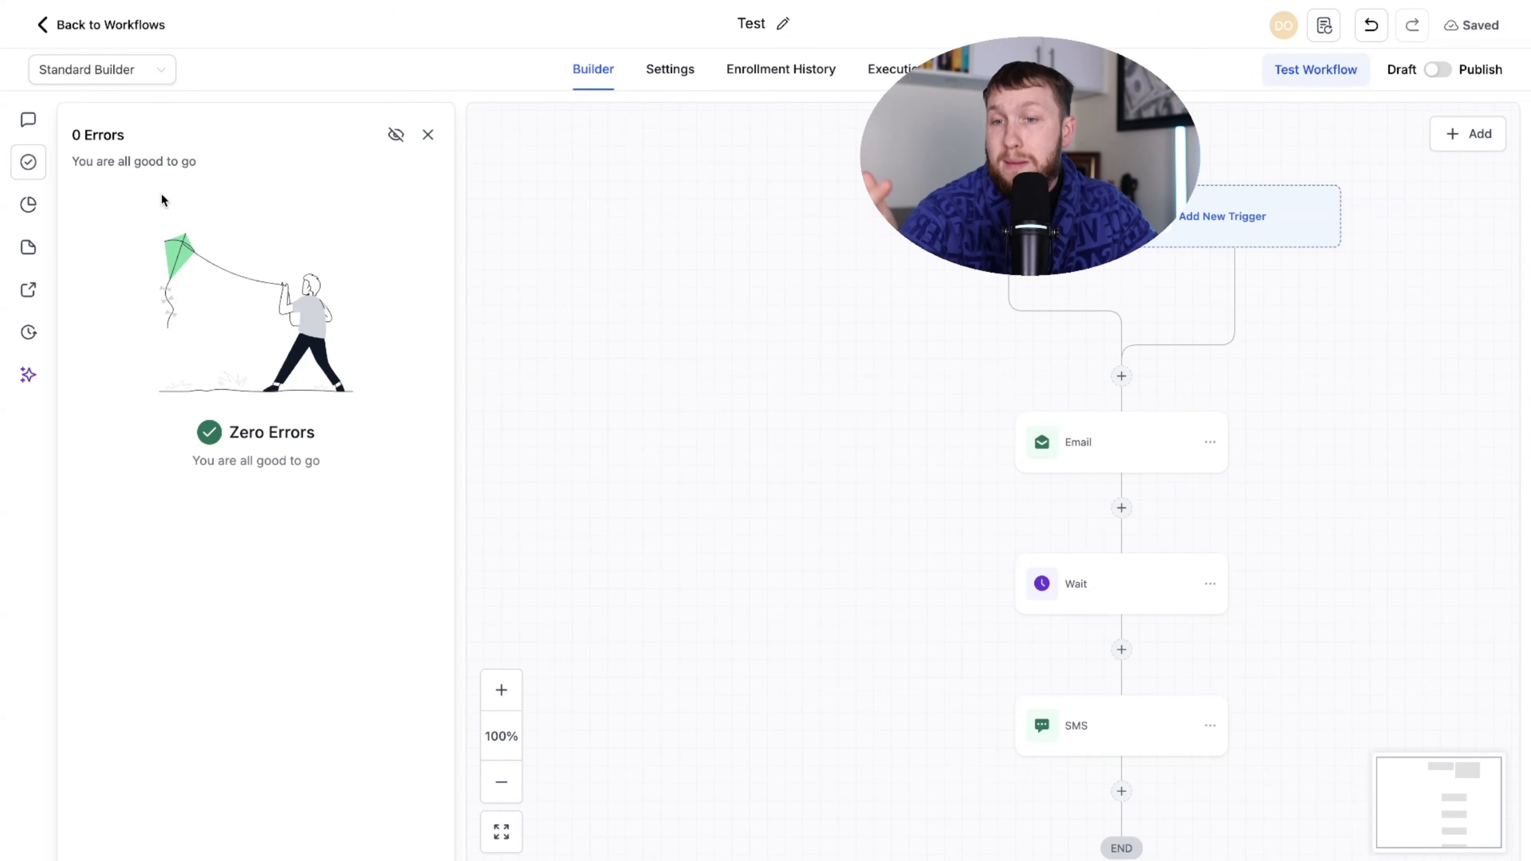
- Glance at the Email step settings, then review the 0.00% email rates in Stats View
left_click(1102, 444)
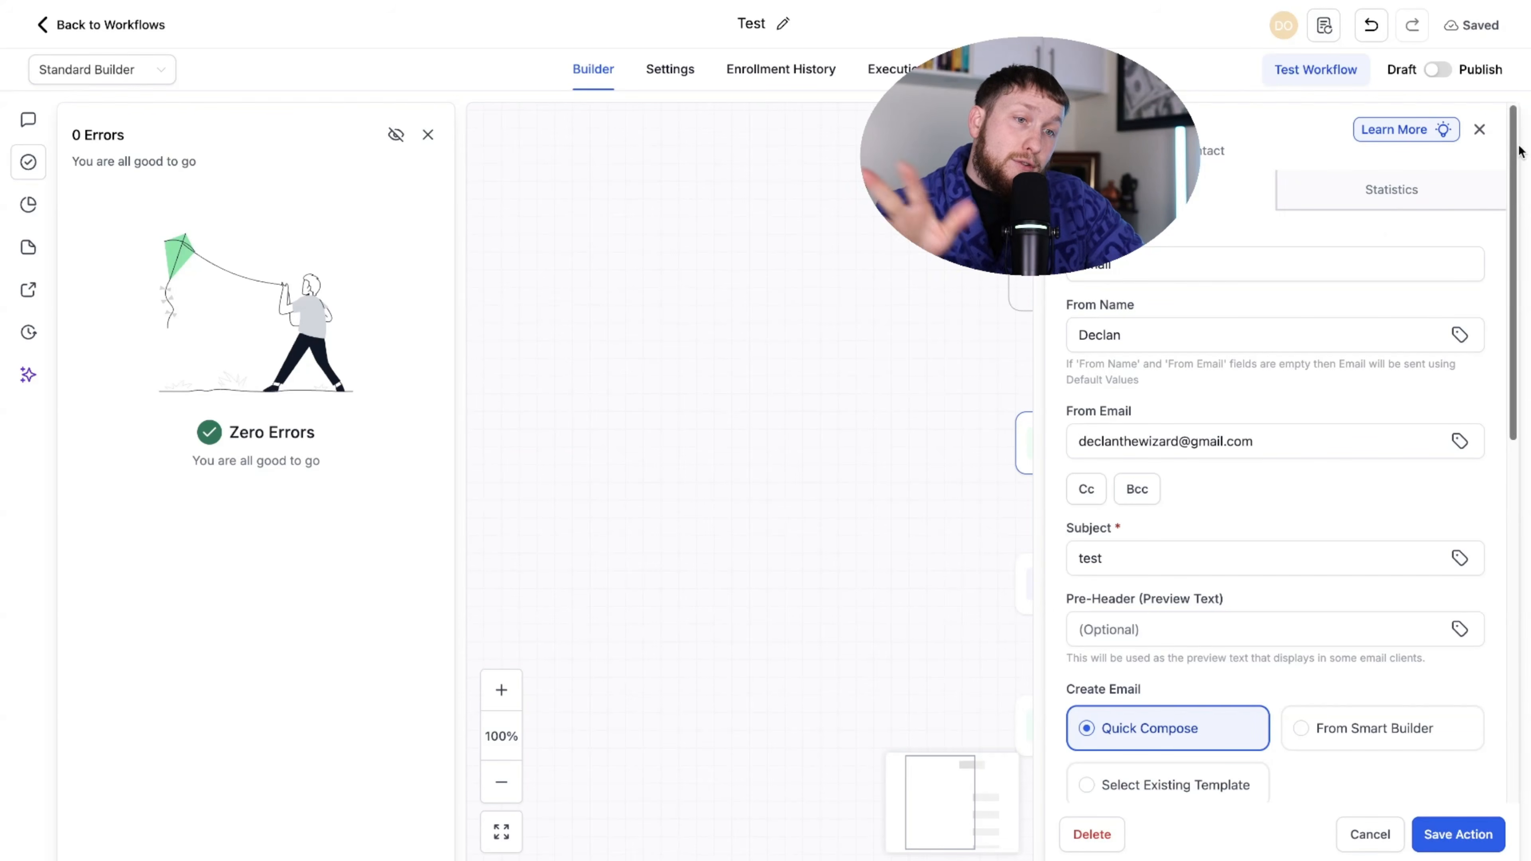
left_click(1480, 130)
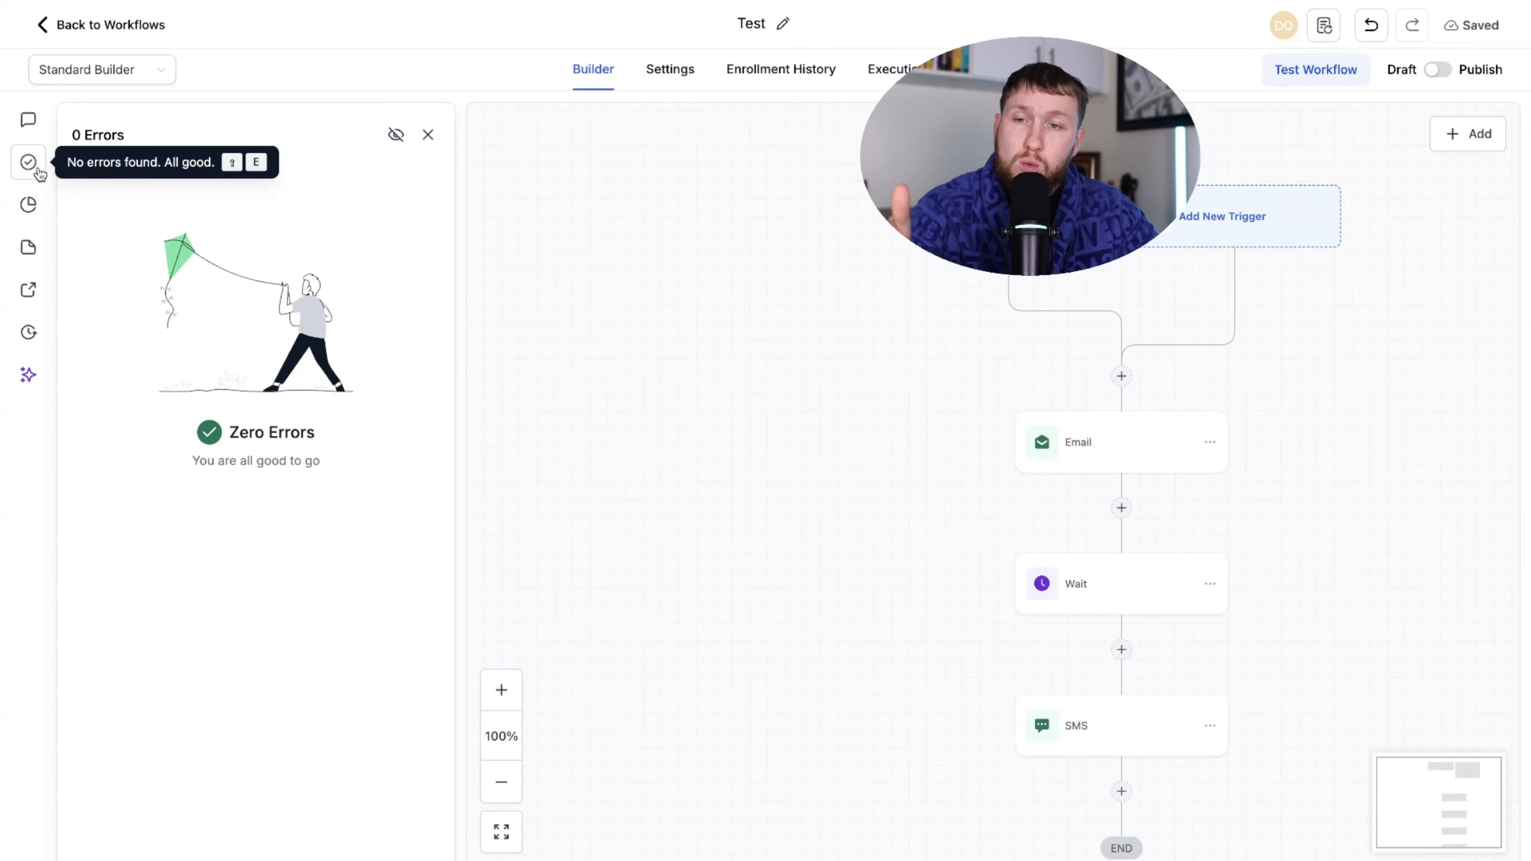
left_click(30, 203)
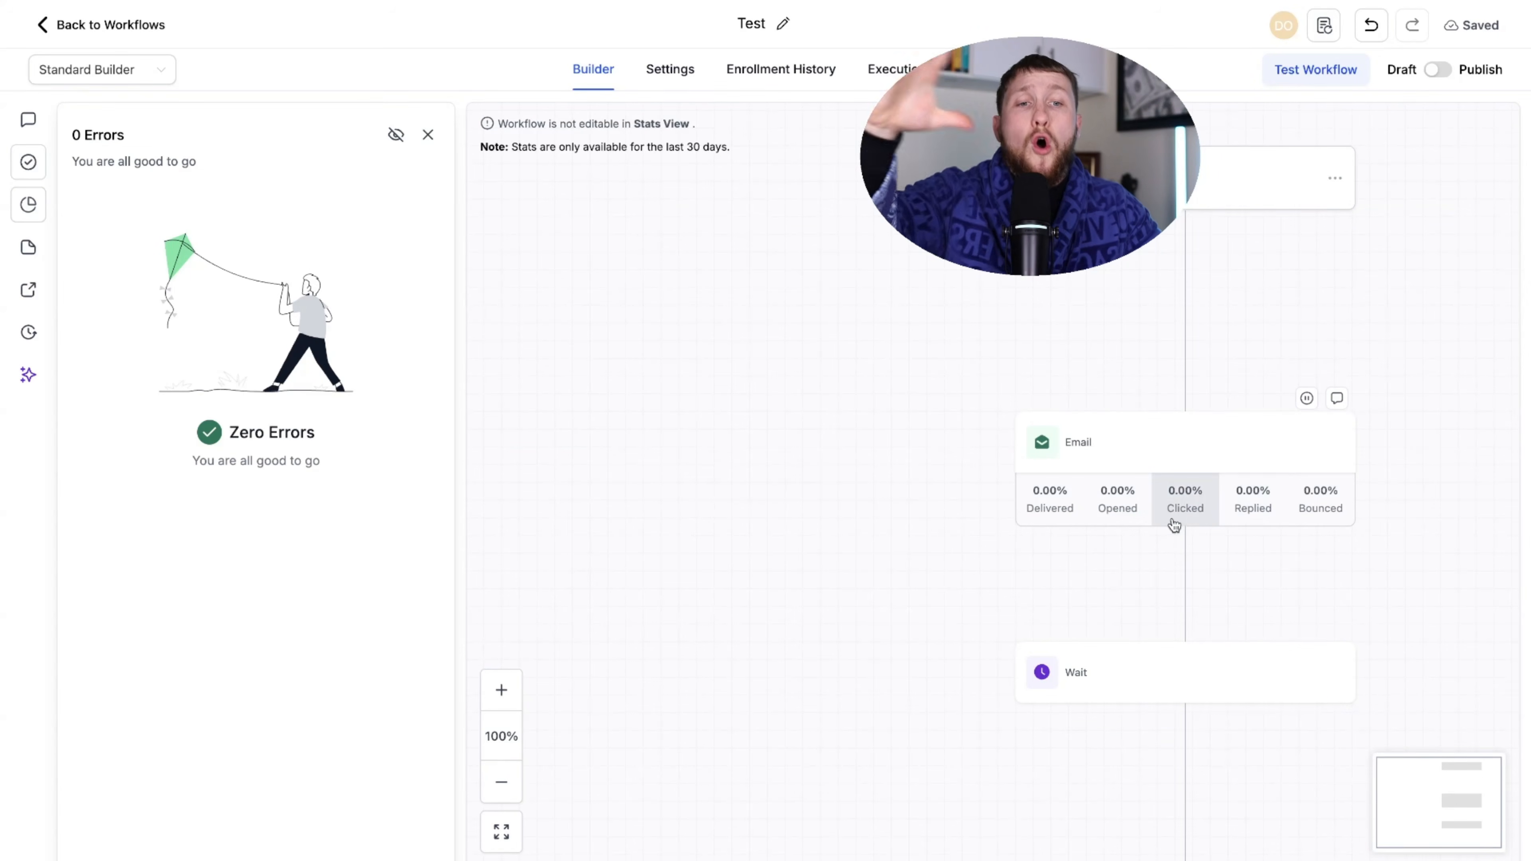
scroll(1175, 528, "down", 3)
scroll(1182, 542, "down", 1)
scroll(1145, 482, "up", 1)
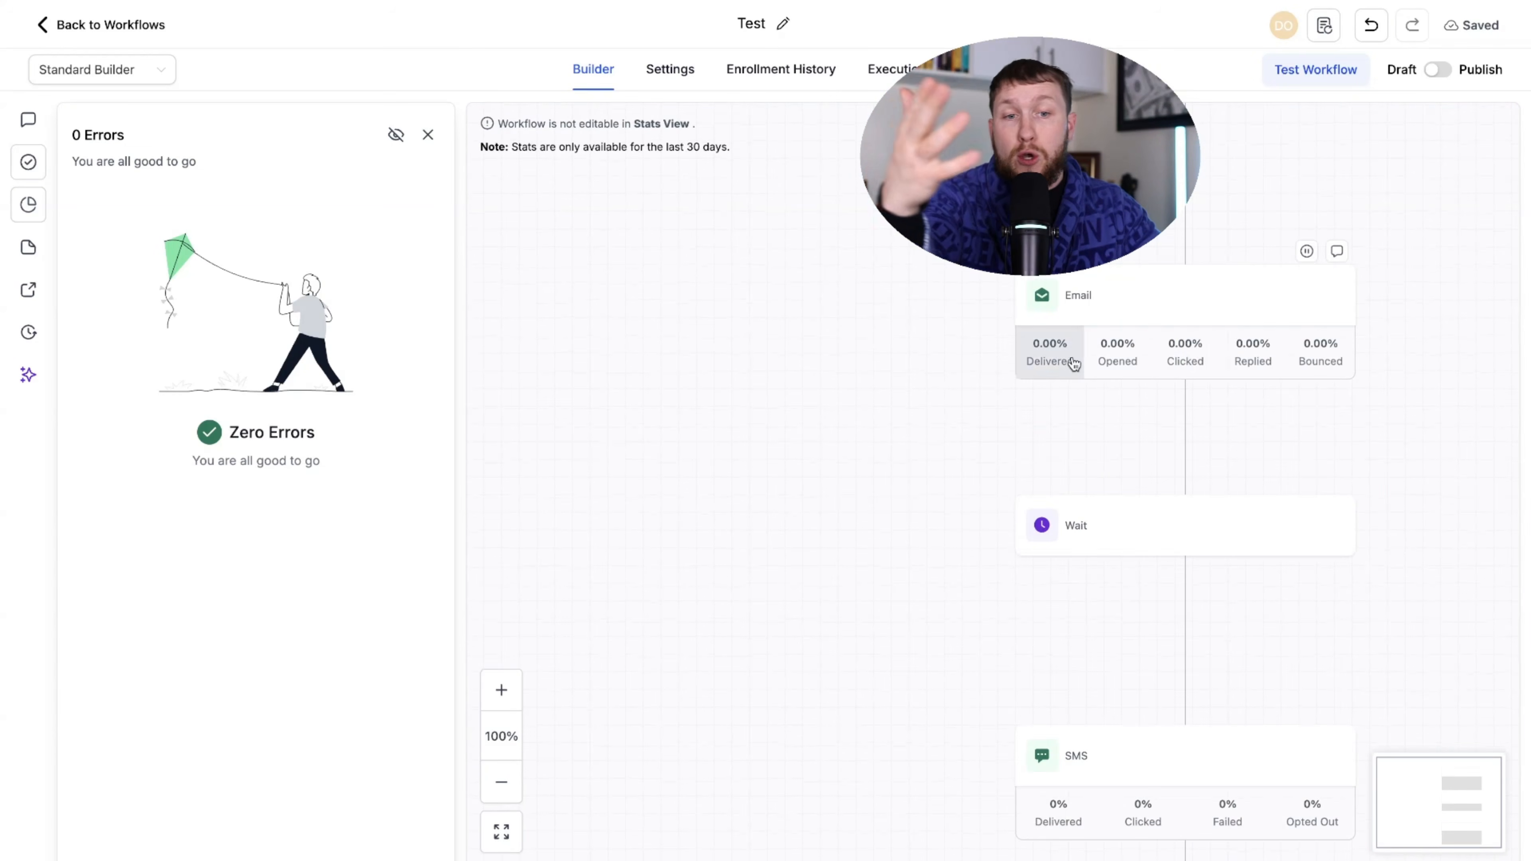
scroll(845, 443, "up", 2)
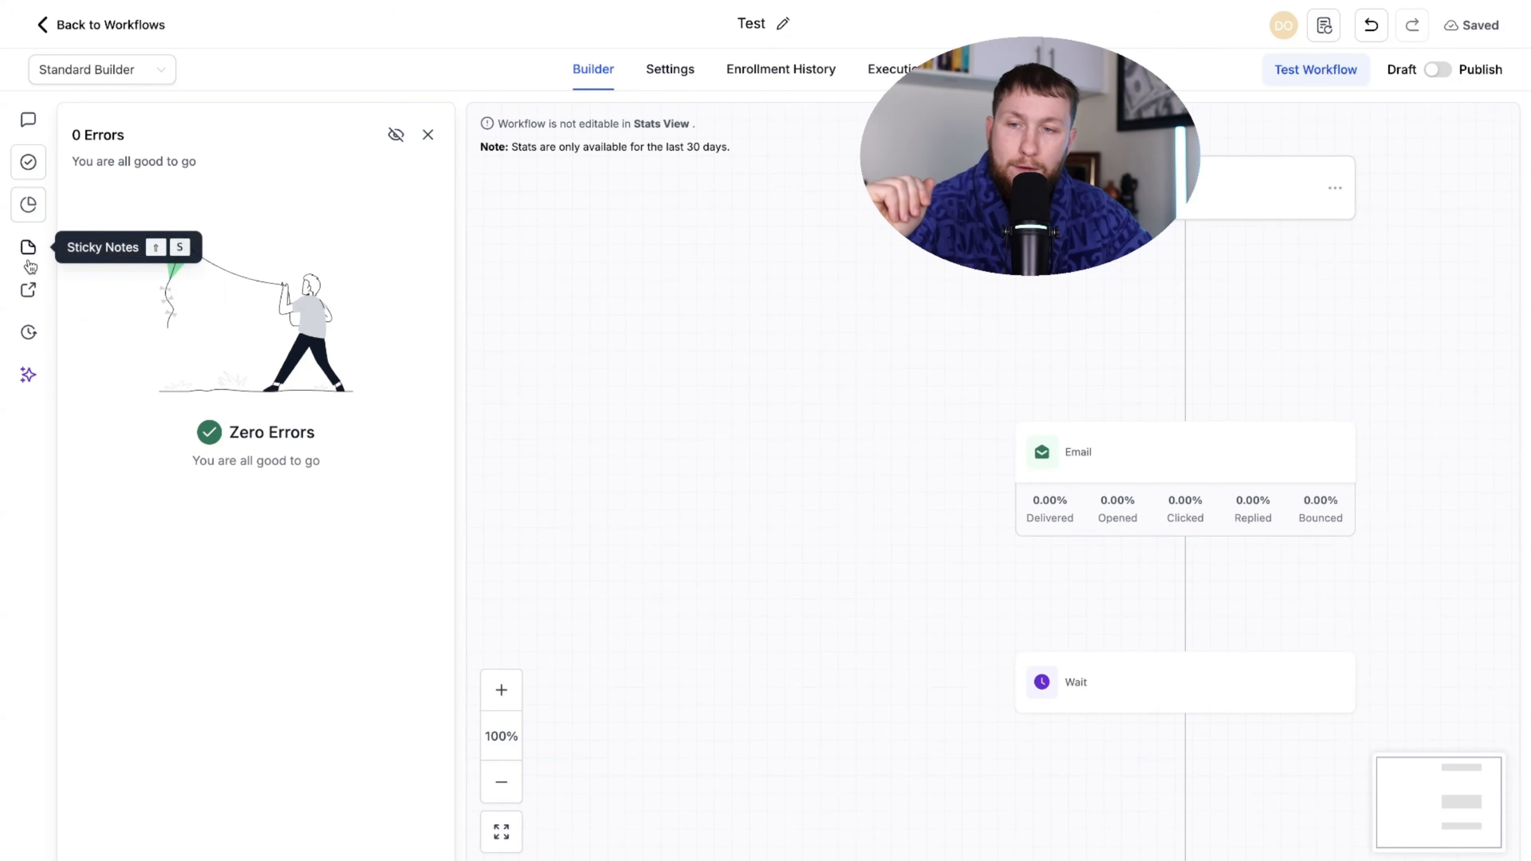
- Place a yellow sticky note reading 'Add email here' on the canvas
left_click(17, 249)
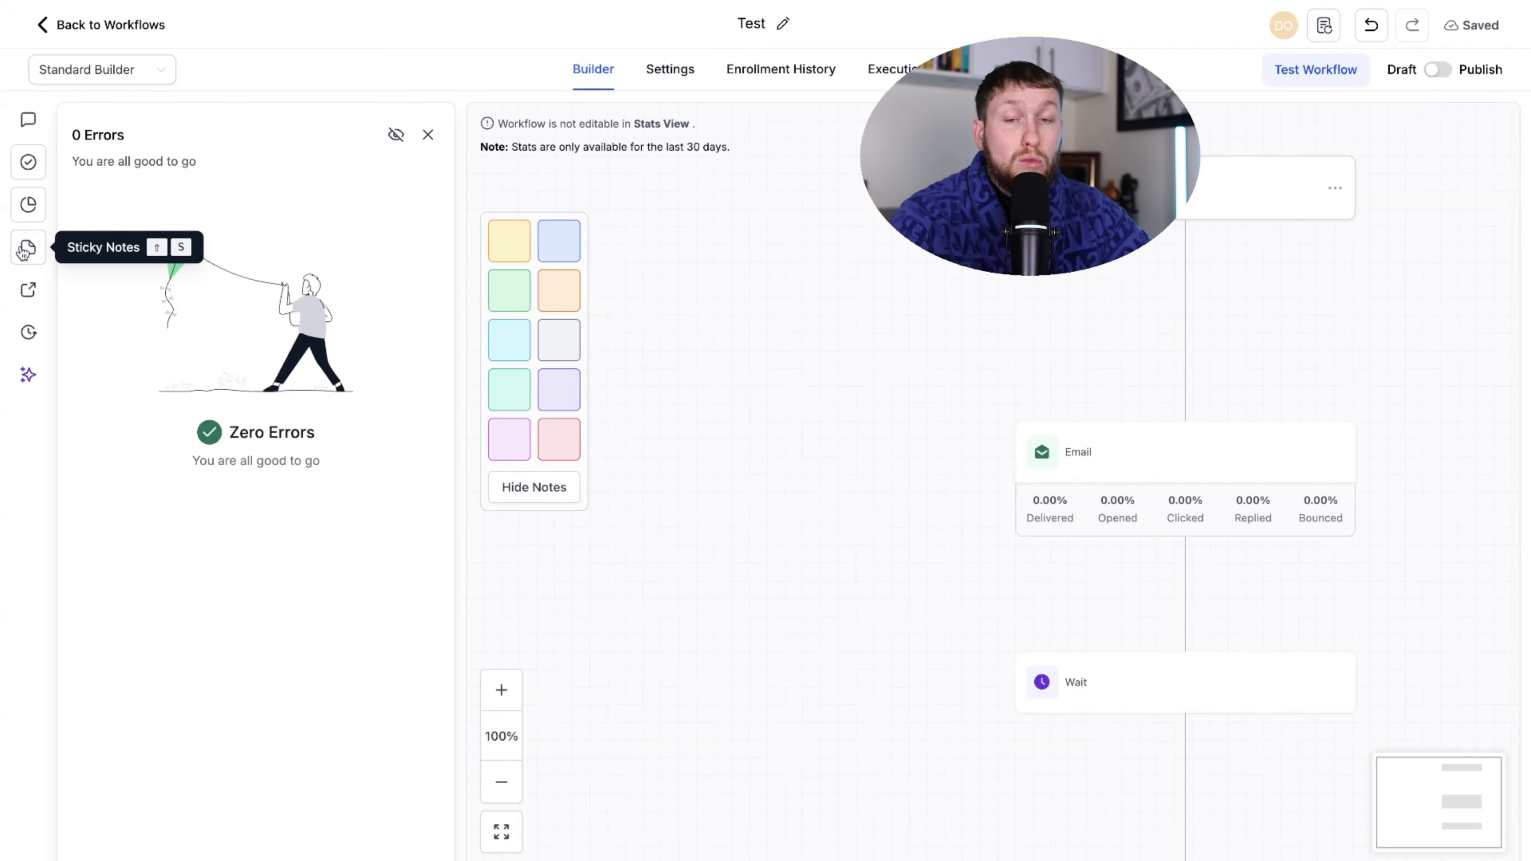
left_click(508, 240)
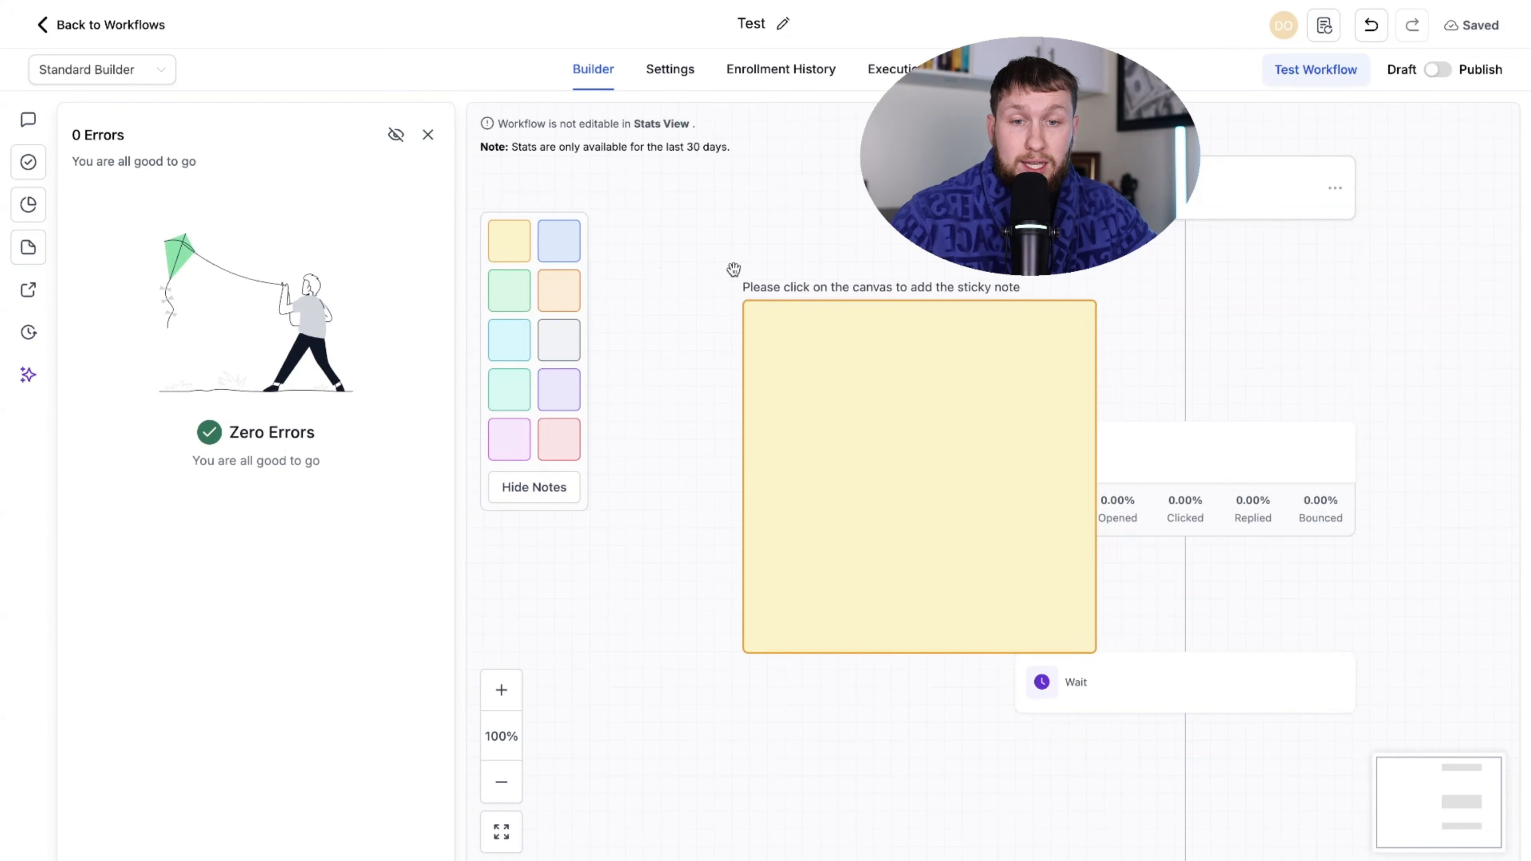
left_click(630, 260)
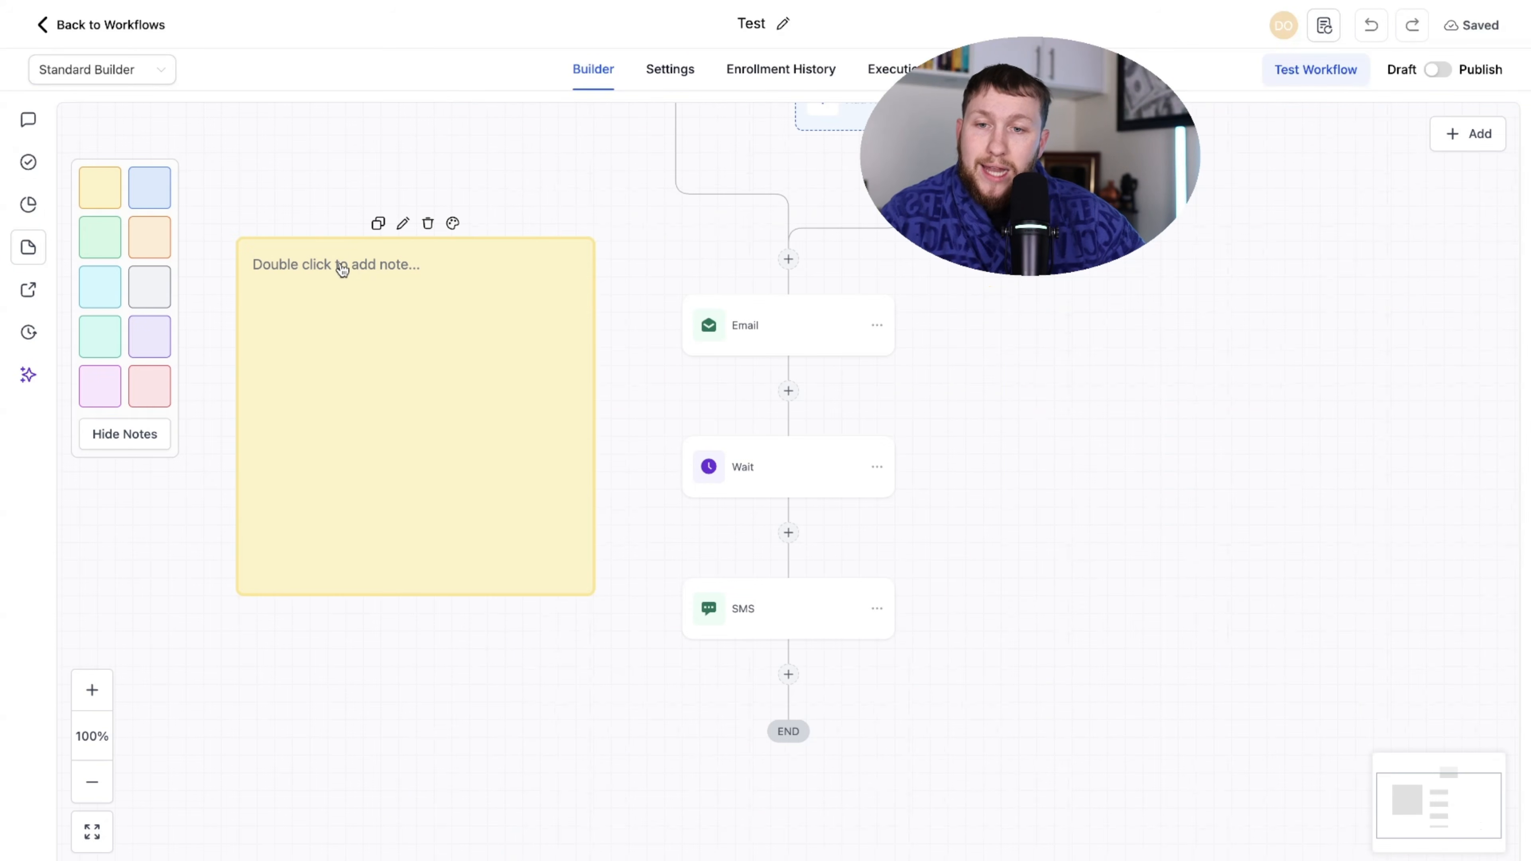
double_click(366, 279)
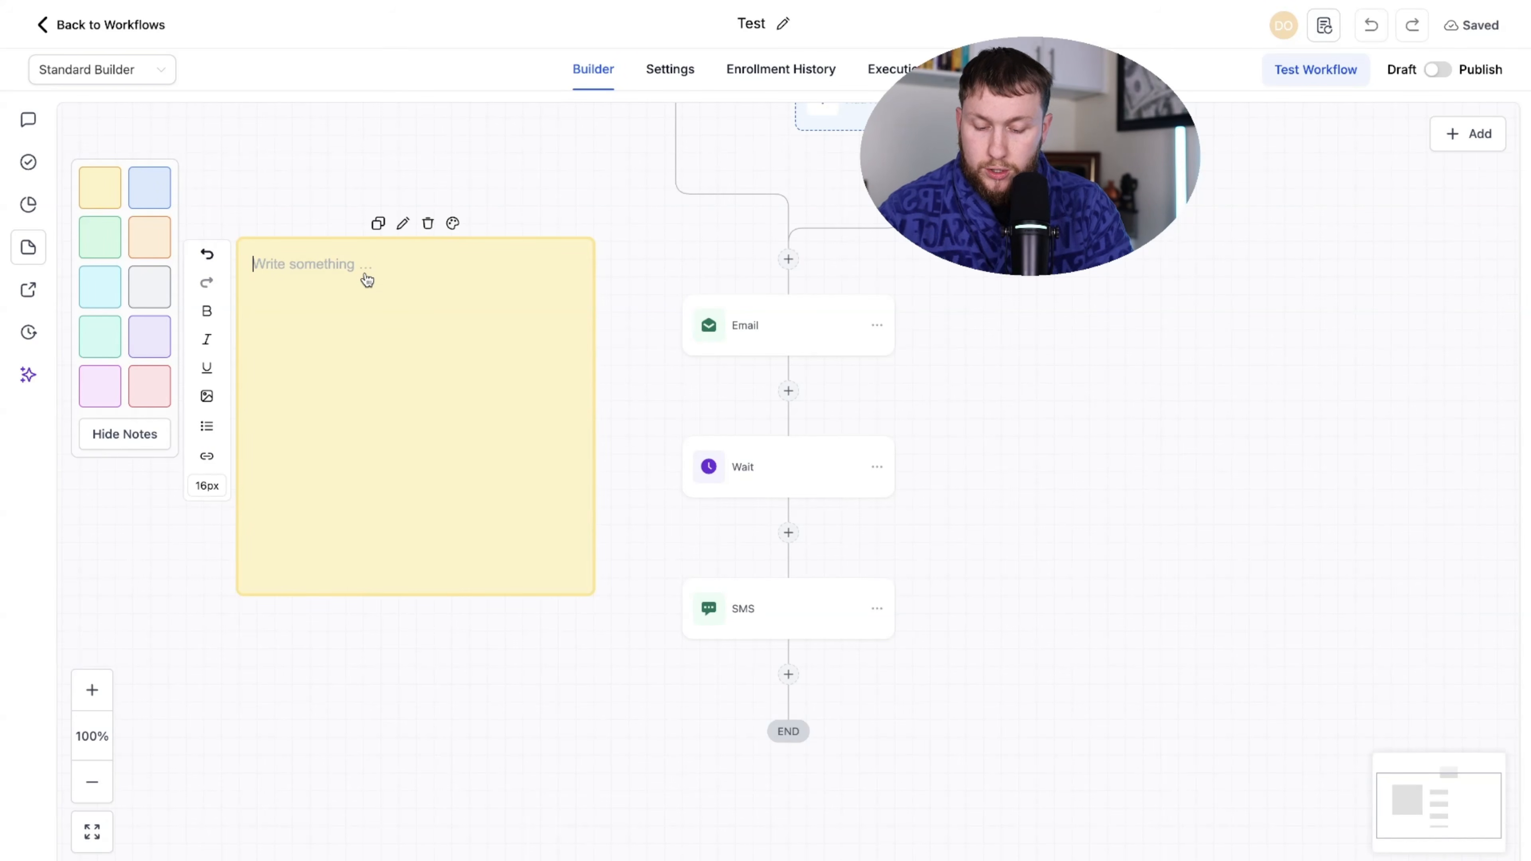
type("Add email here")
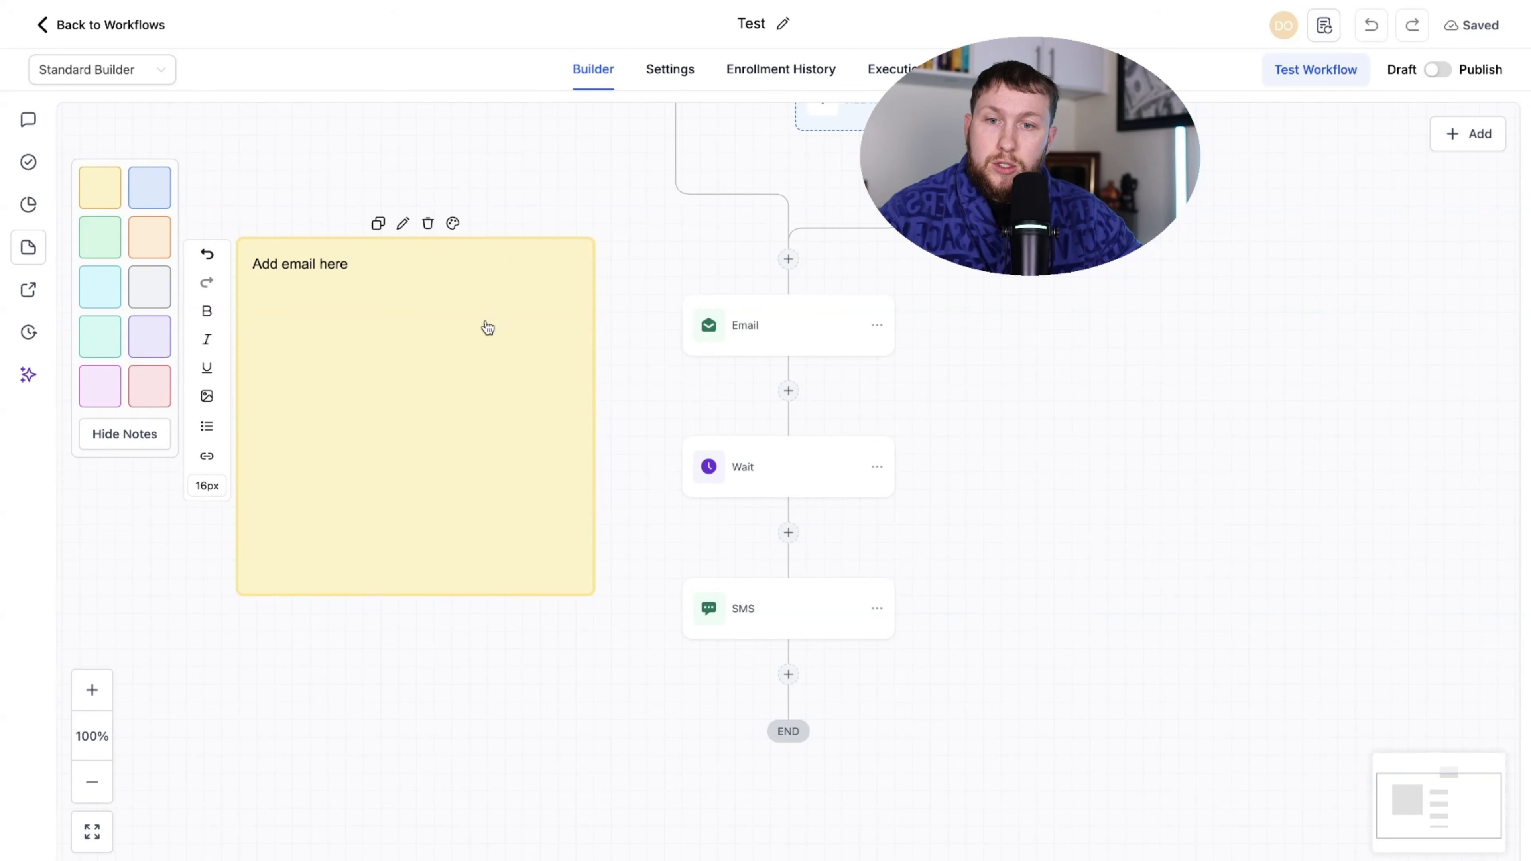
left_click(602, 349)
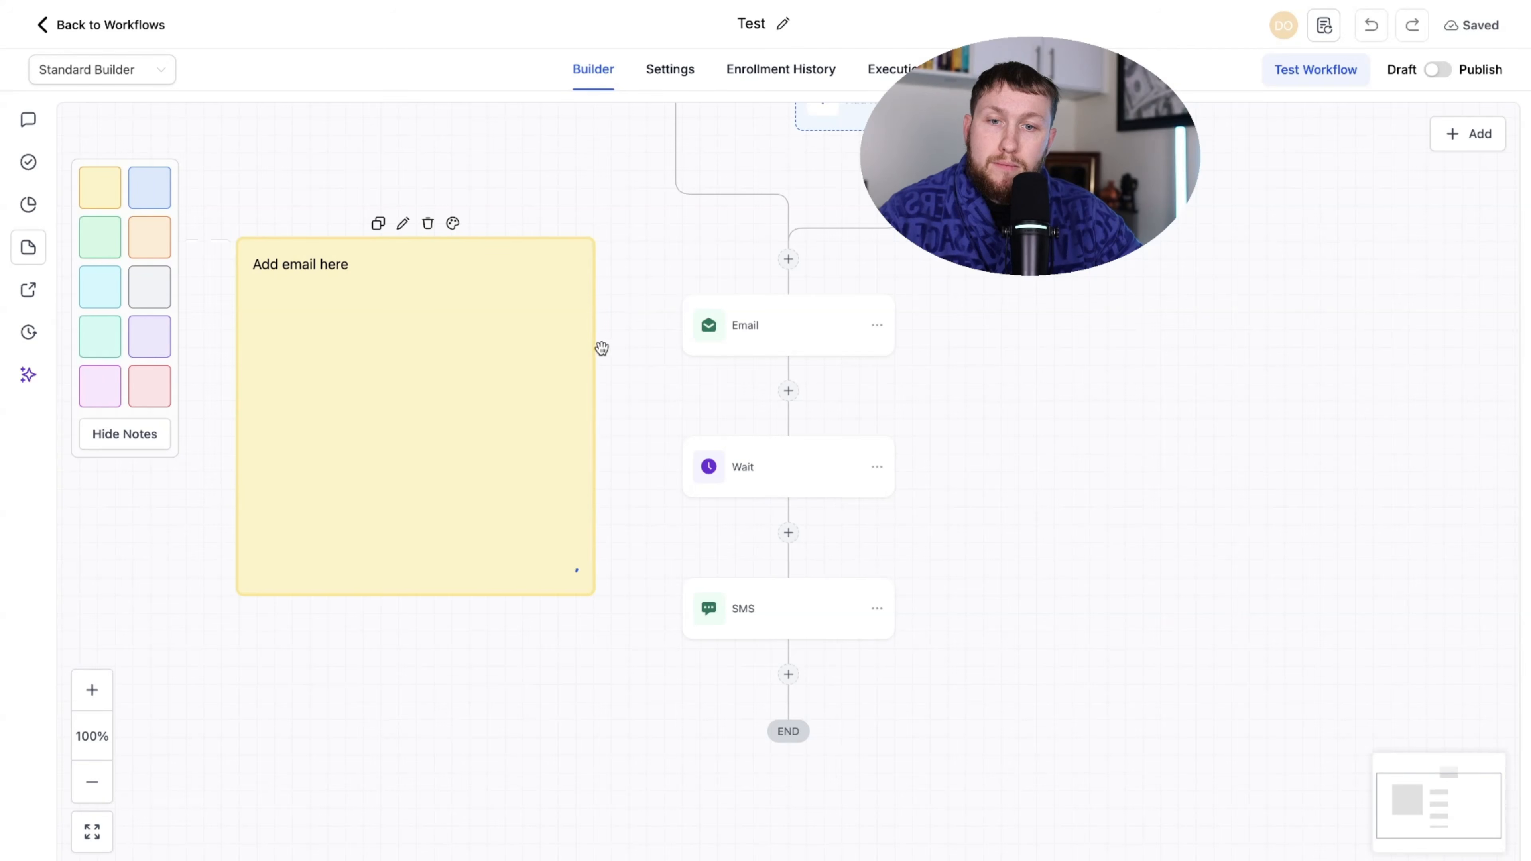
- Shrink the note to a short strip beside the Email step and add a blank cyan note
left_click_drag(429, 313, 550, 352)
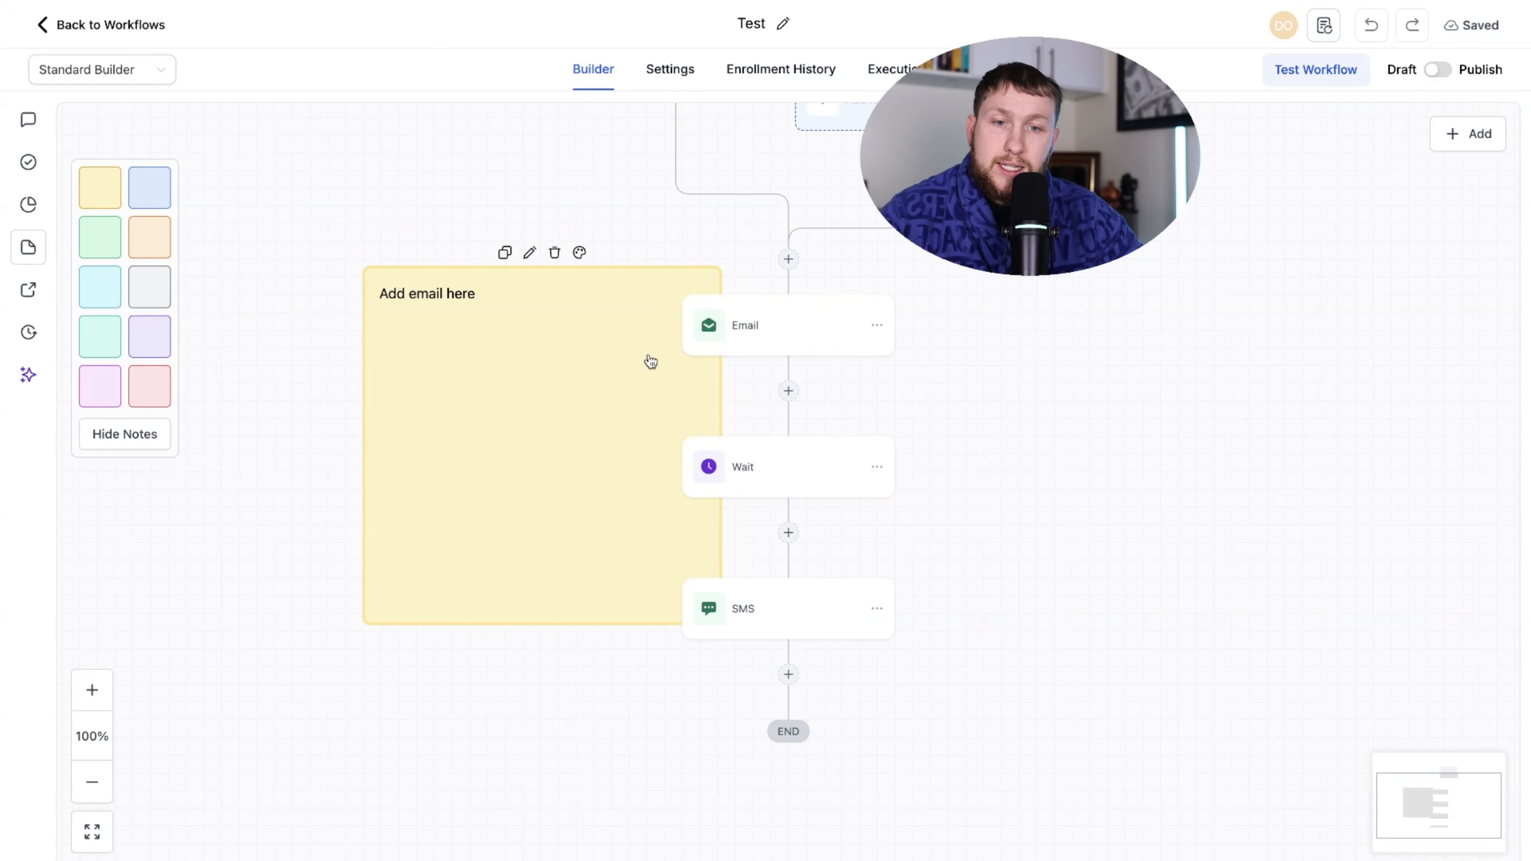
left_click_drag(524, 629, 540, 366)
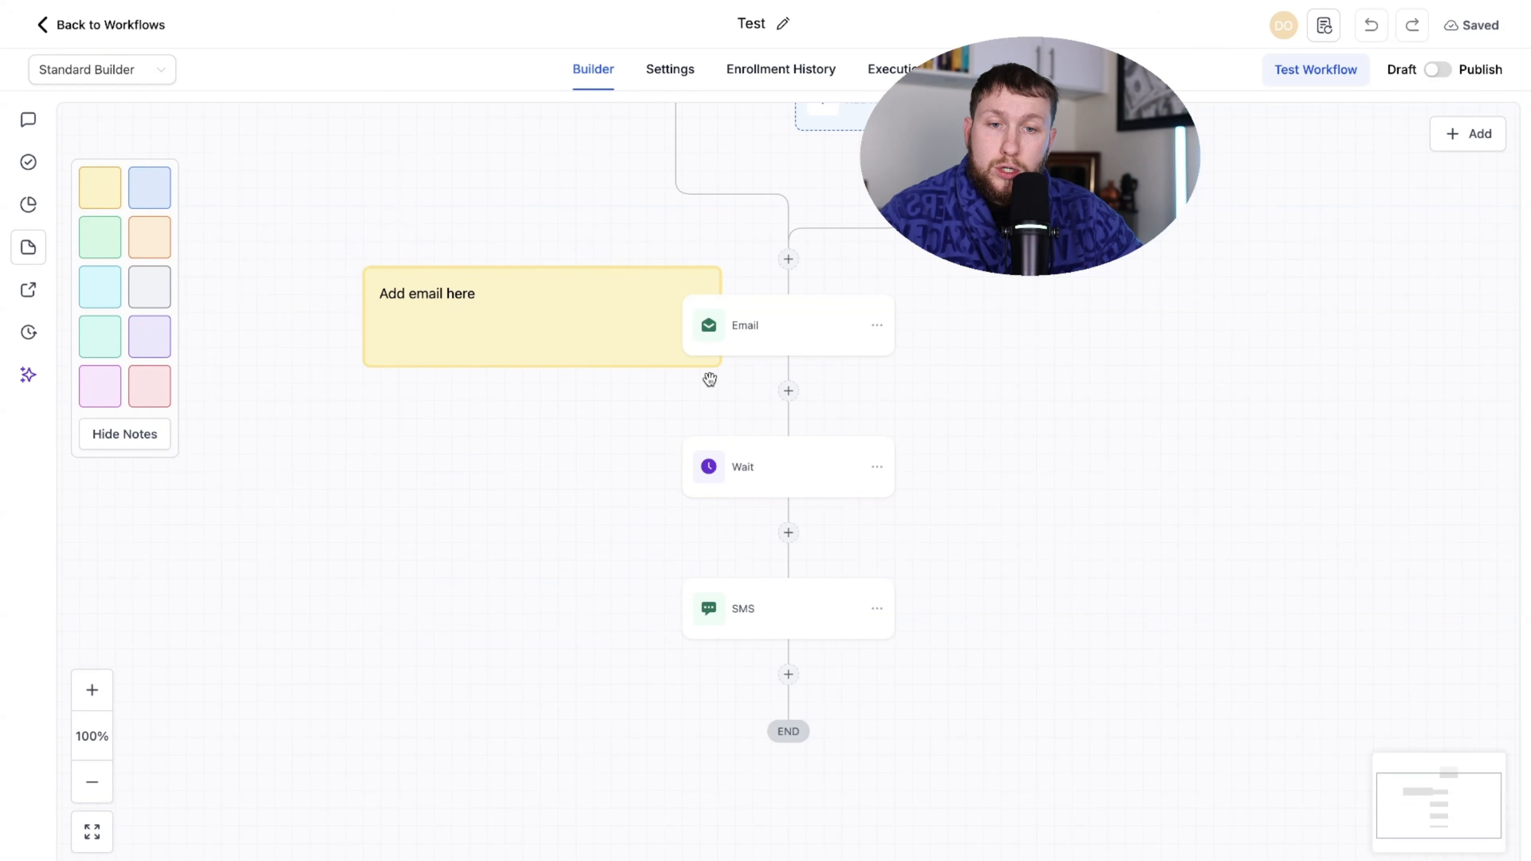
left_click_drag(708, 376, 956, 378)
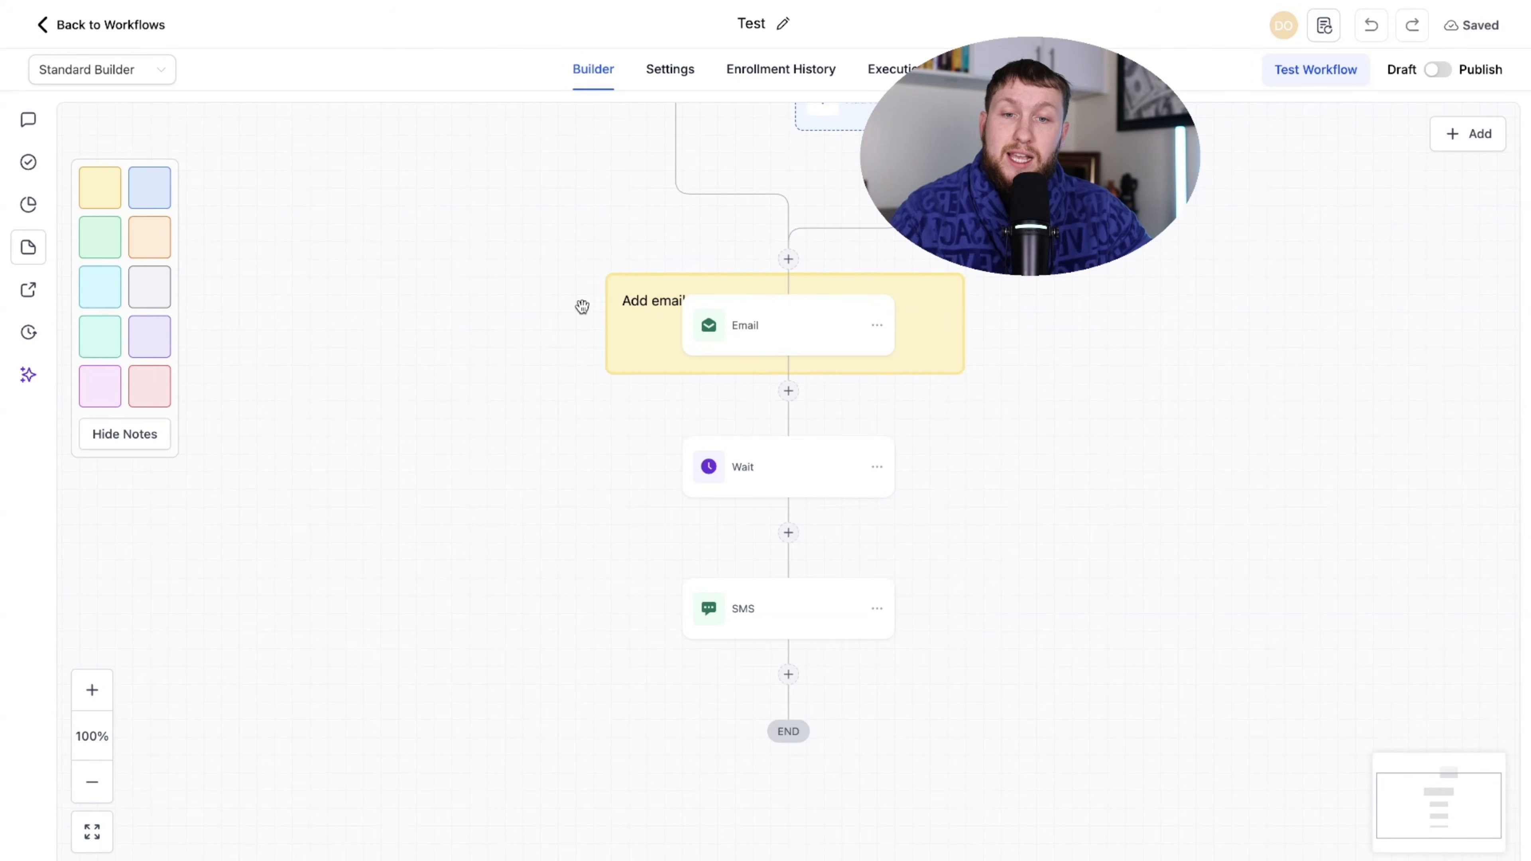
left_click_drag(627, 334, 354, 352)
left_click(100, 289)
left_click(305, 447)
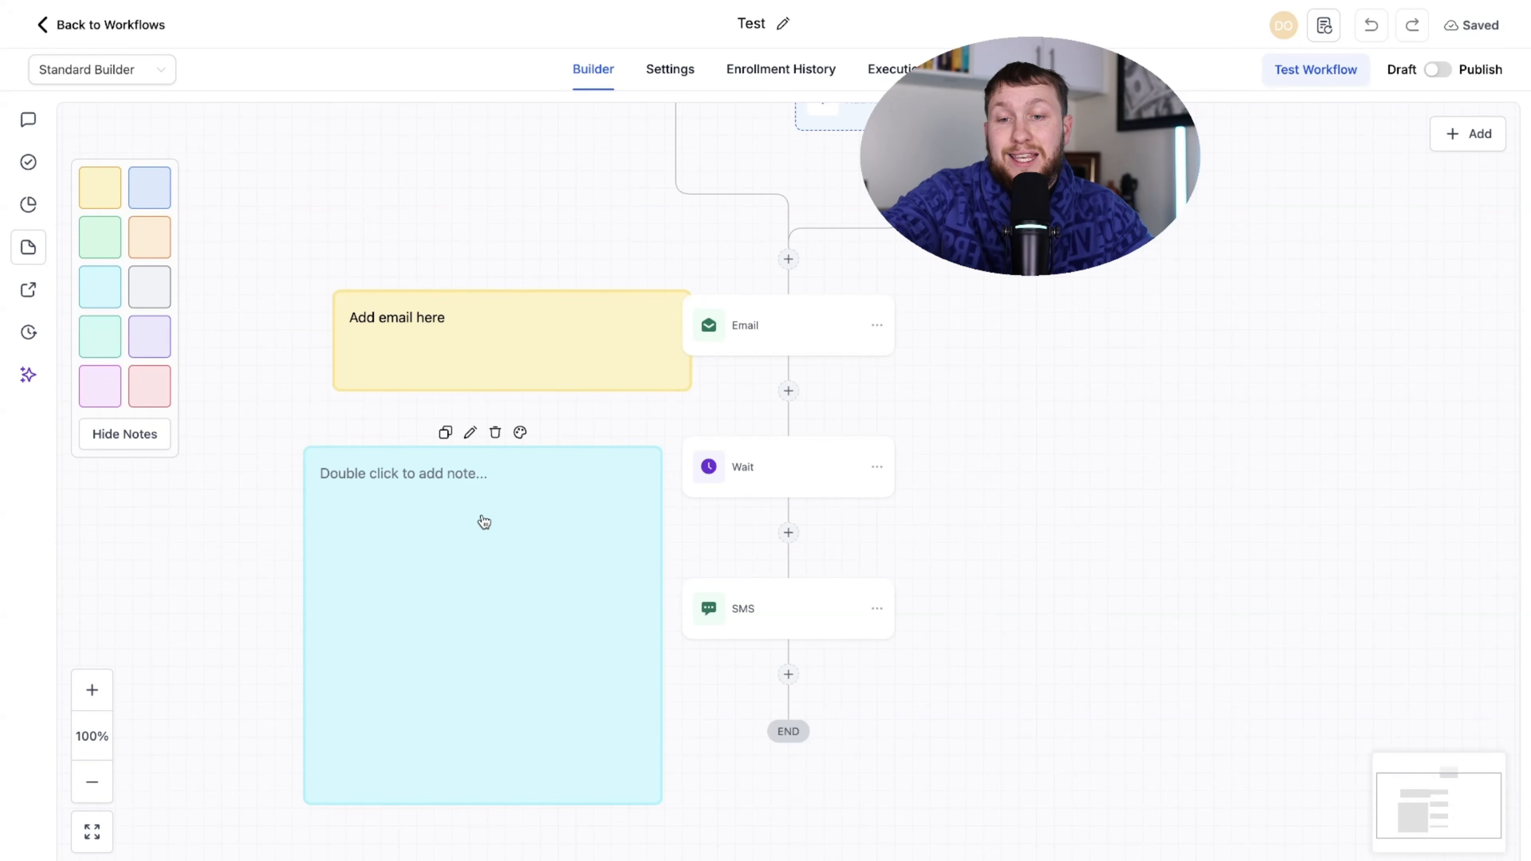
- Recolour the 'Add email here' note cyan and position it beside the Email step
double_click(474, 494)
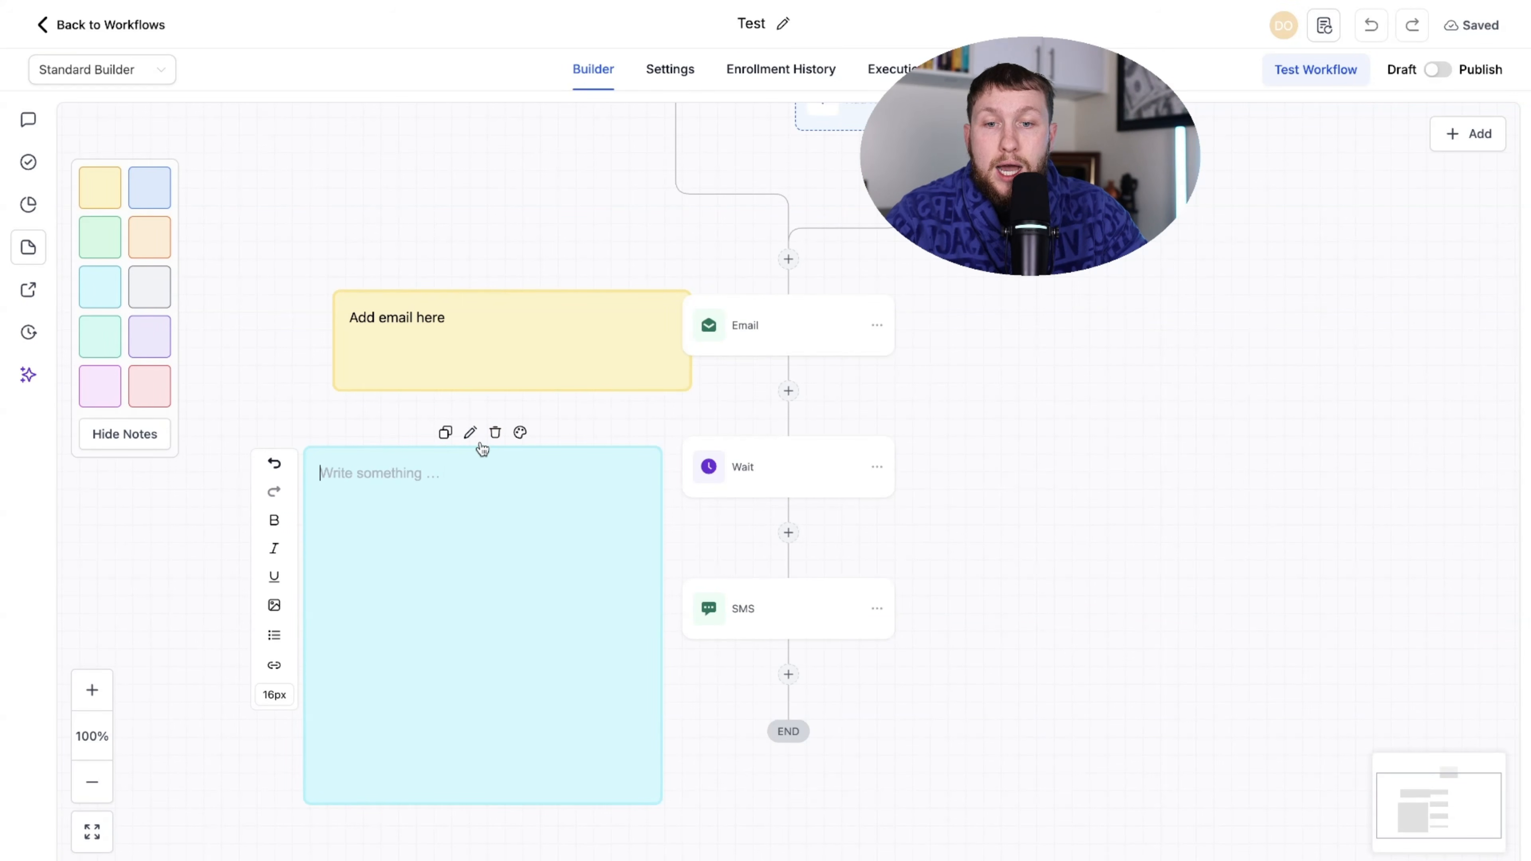
left_click(445, 433)
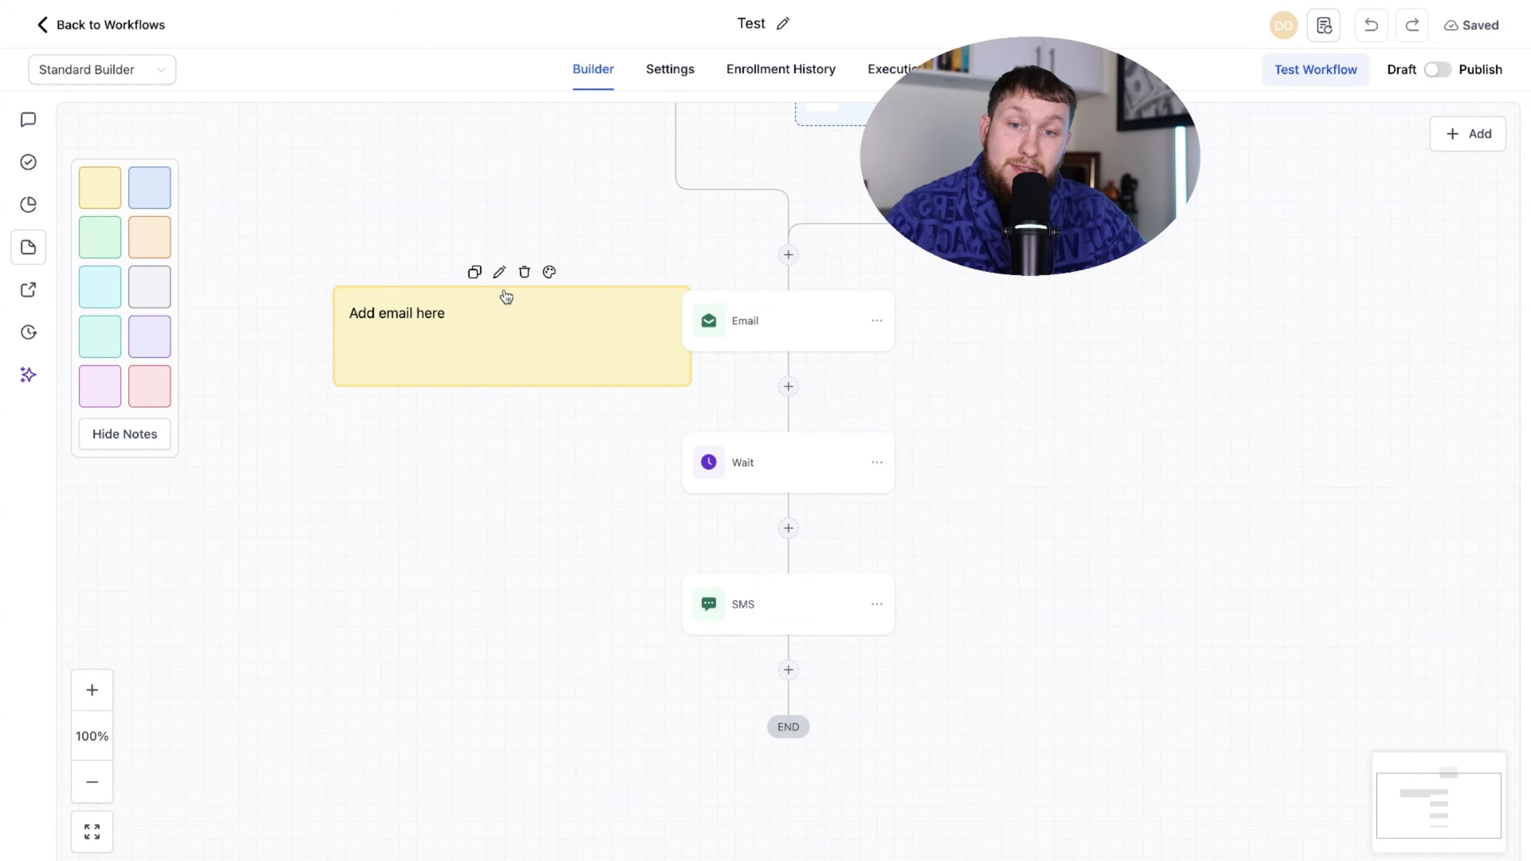
left_click_drag(500, 331, 505, 462)
left_click(554, 402)
left_click(541, 363)
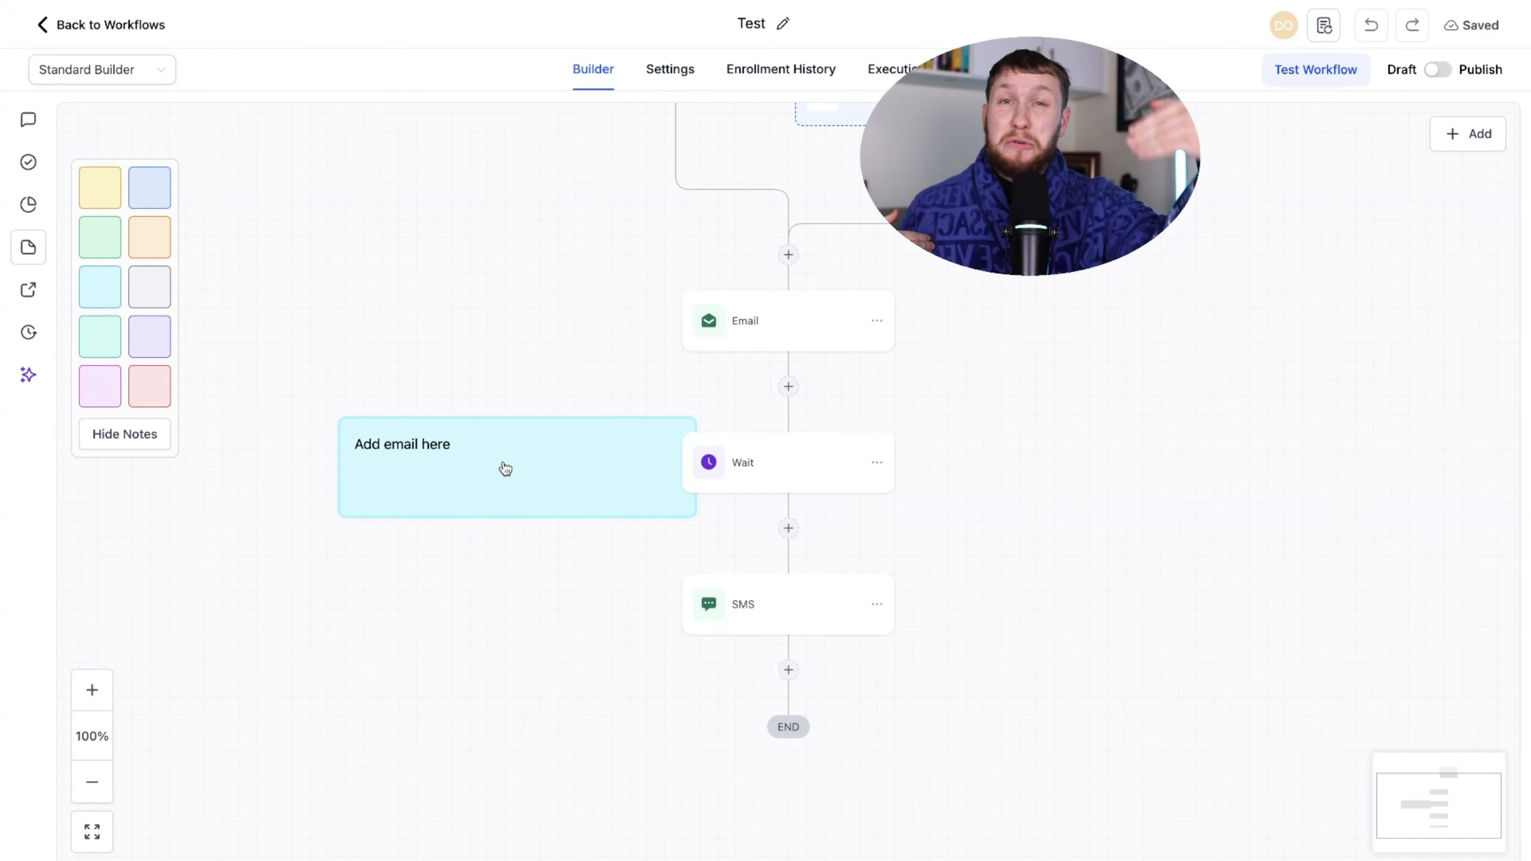
left_click_drag(505, 469, 425, 331)
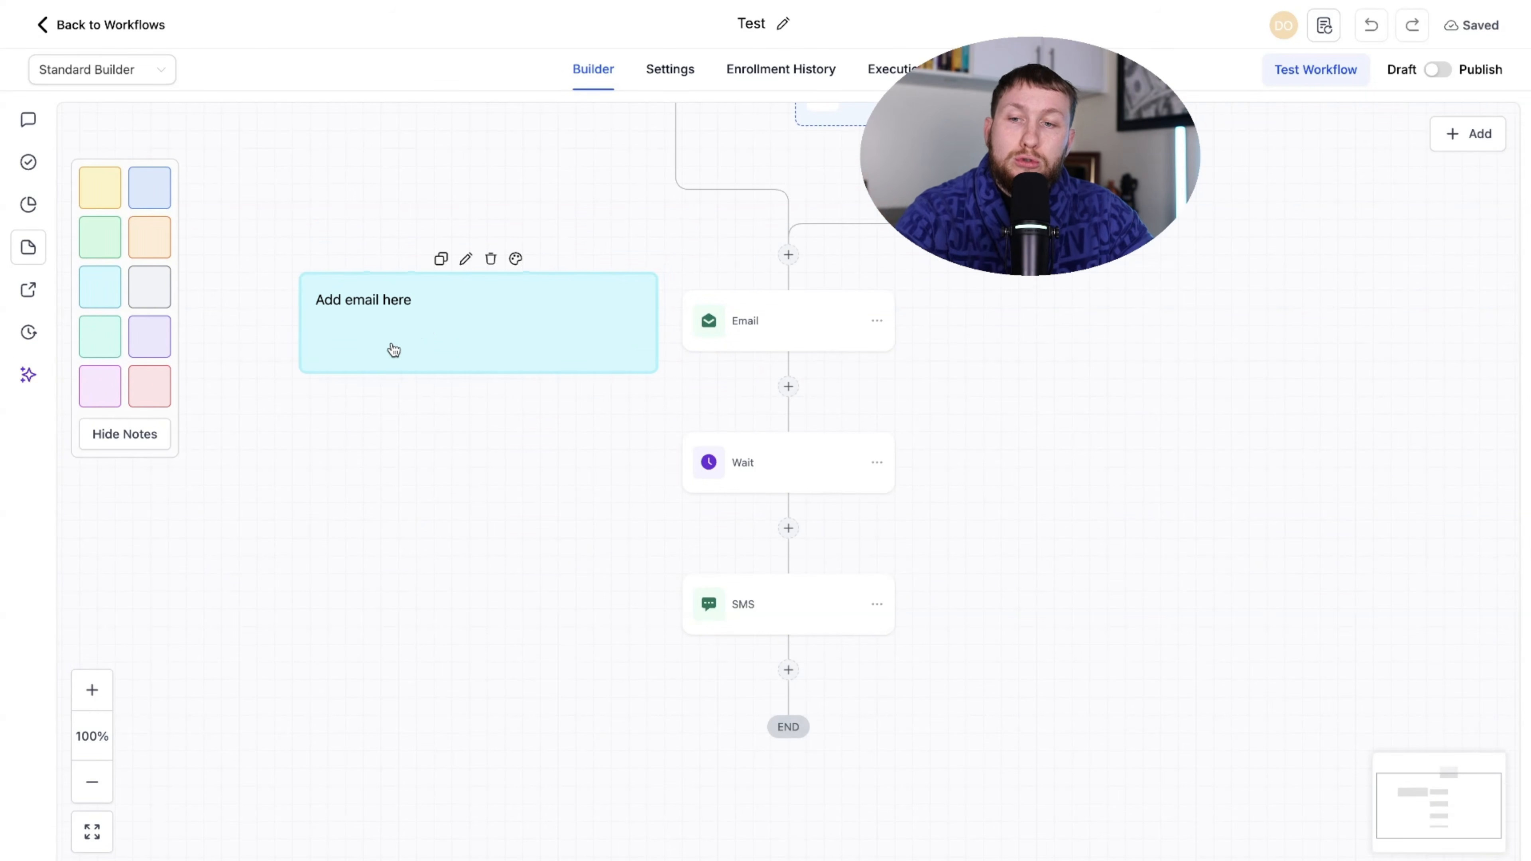
- Toggle Hide/Show Notes twice, leaving the sticky notes visible
left_click(155, 438)
left_click(145, 443)
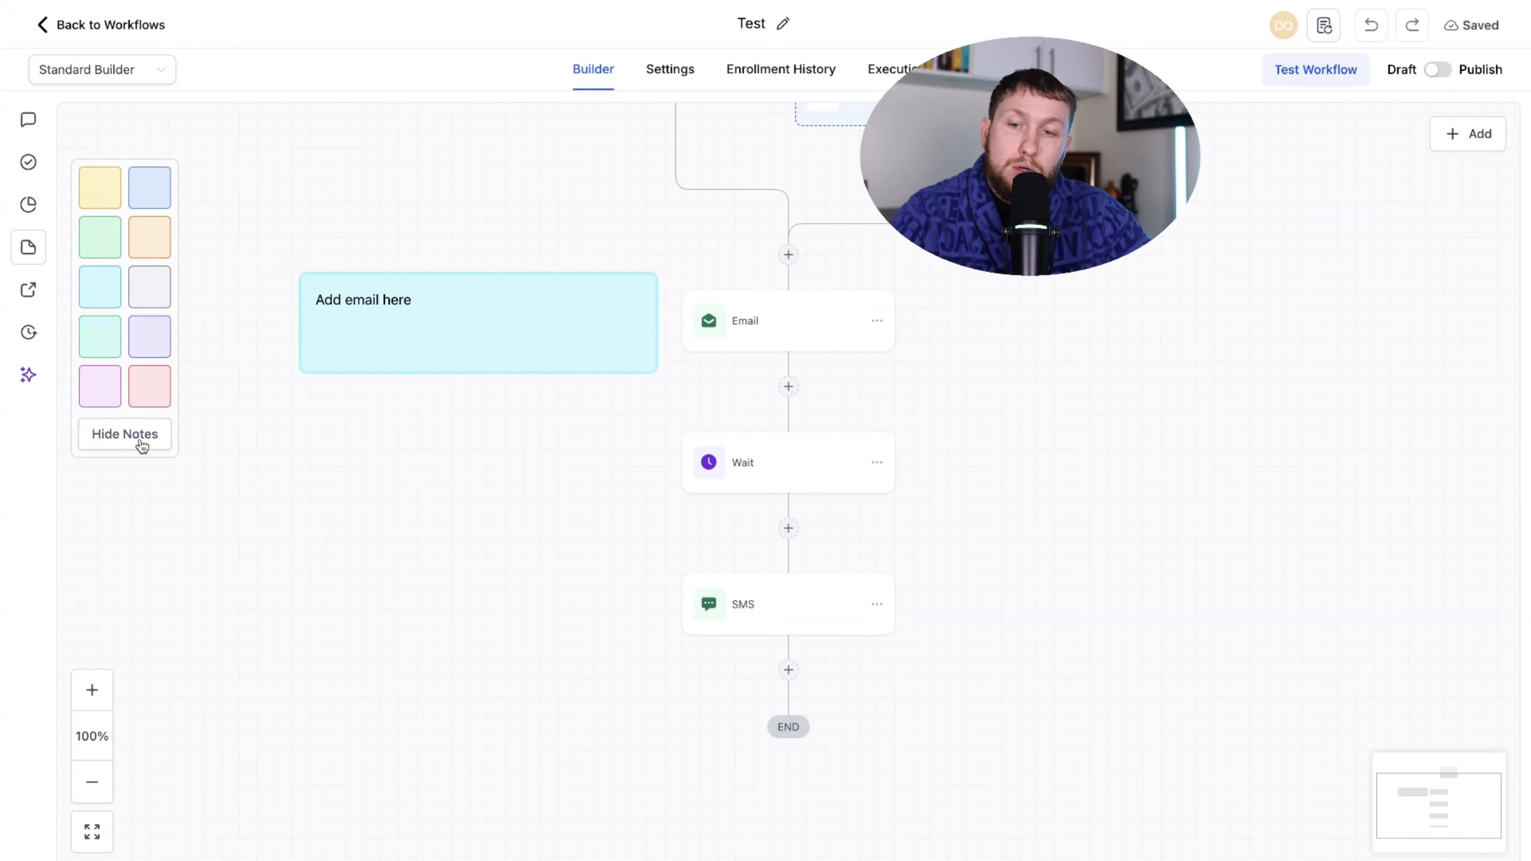
left_click(140, 441)
left_click(139, 444)
- Delete the sticky note, create a new blank workflow, and switch between it and Test
left_click(491, 261)
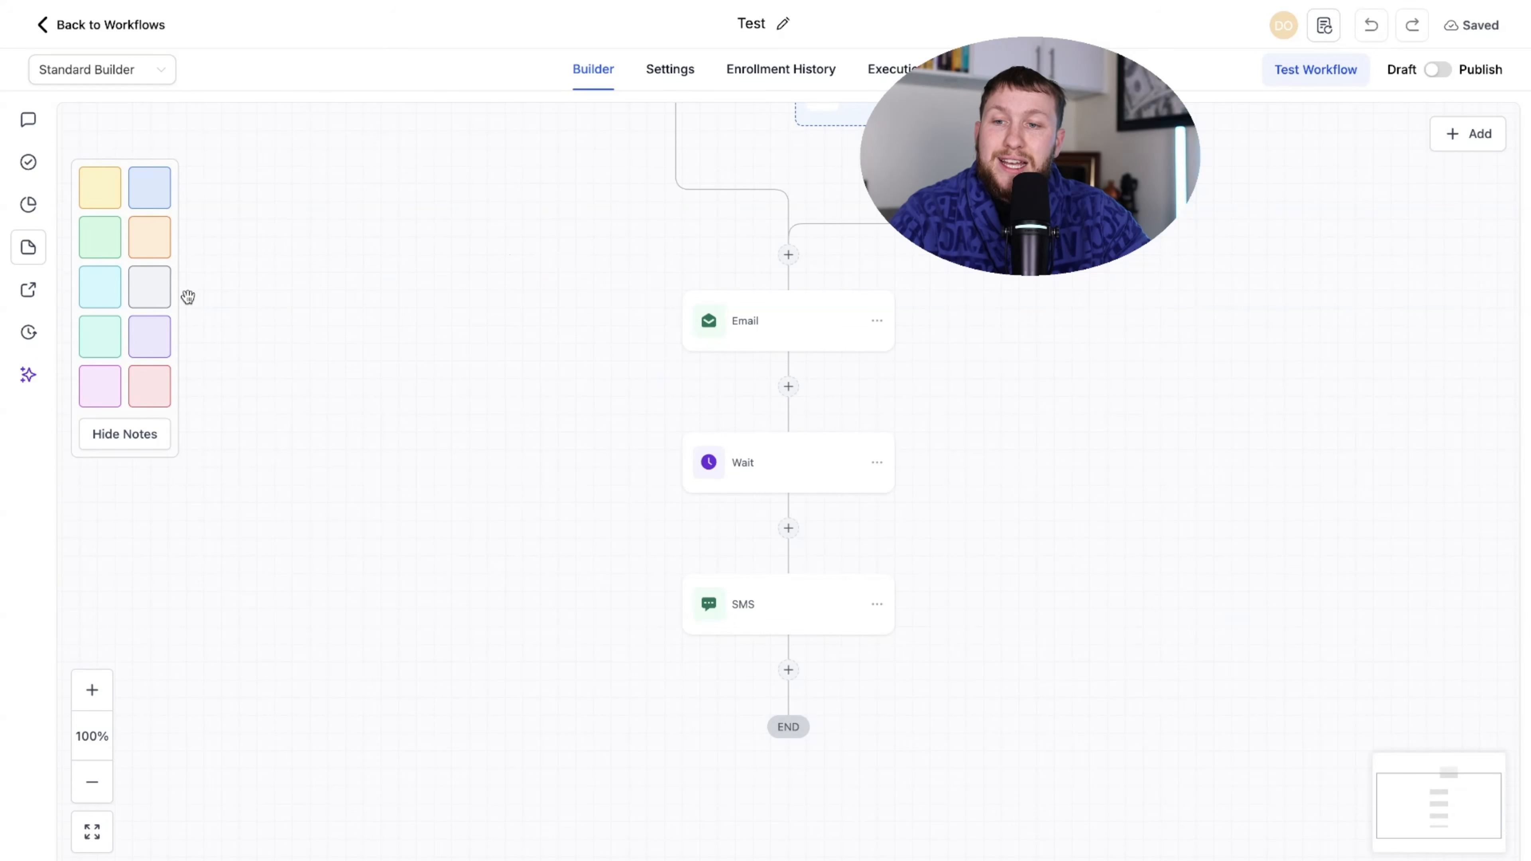
left_click(31, 290)
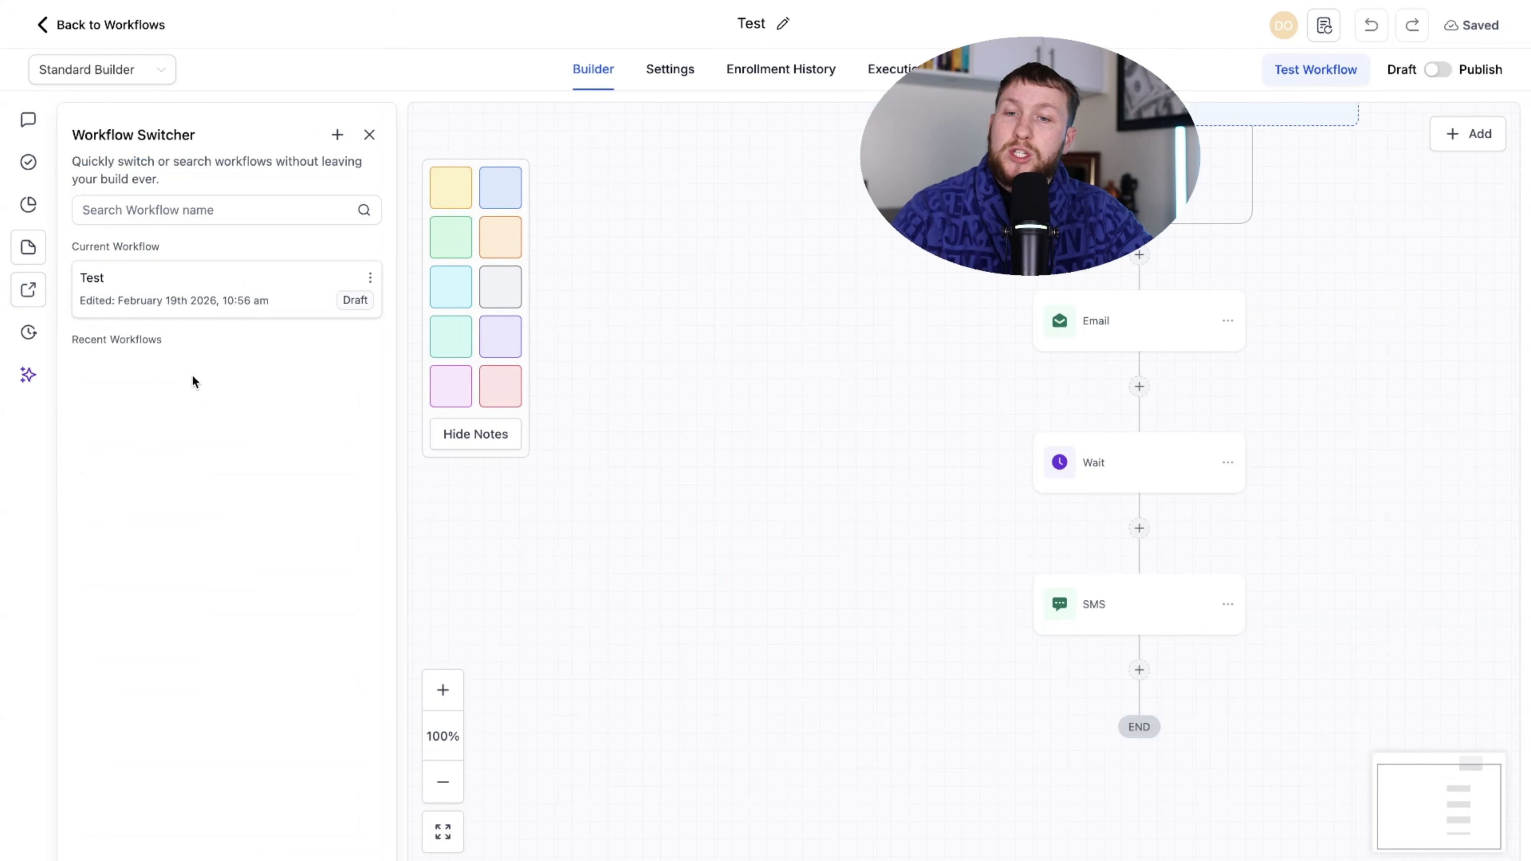
left_click(200, 212)
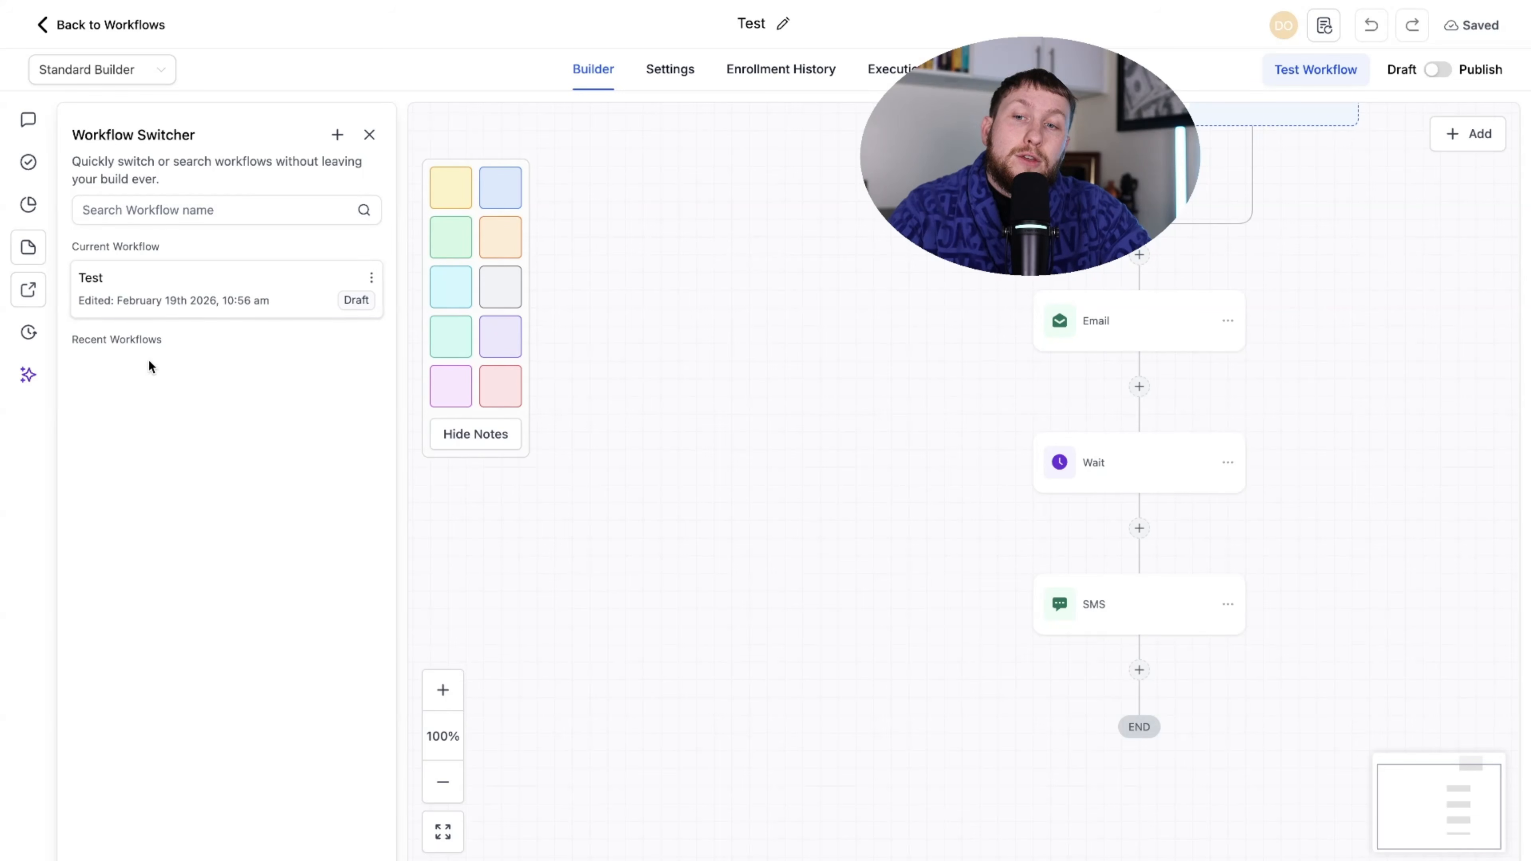
left_click(338, 137)
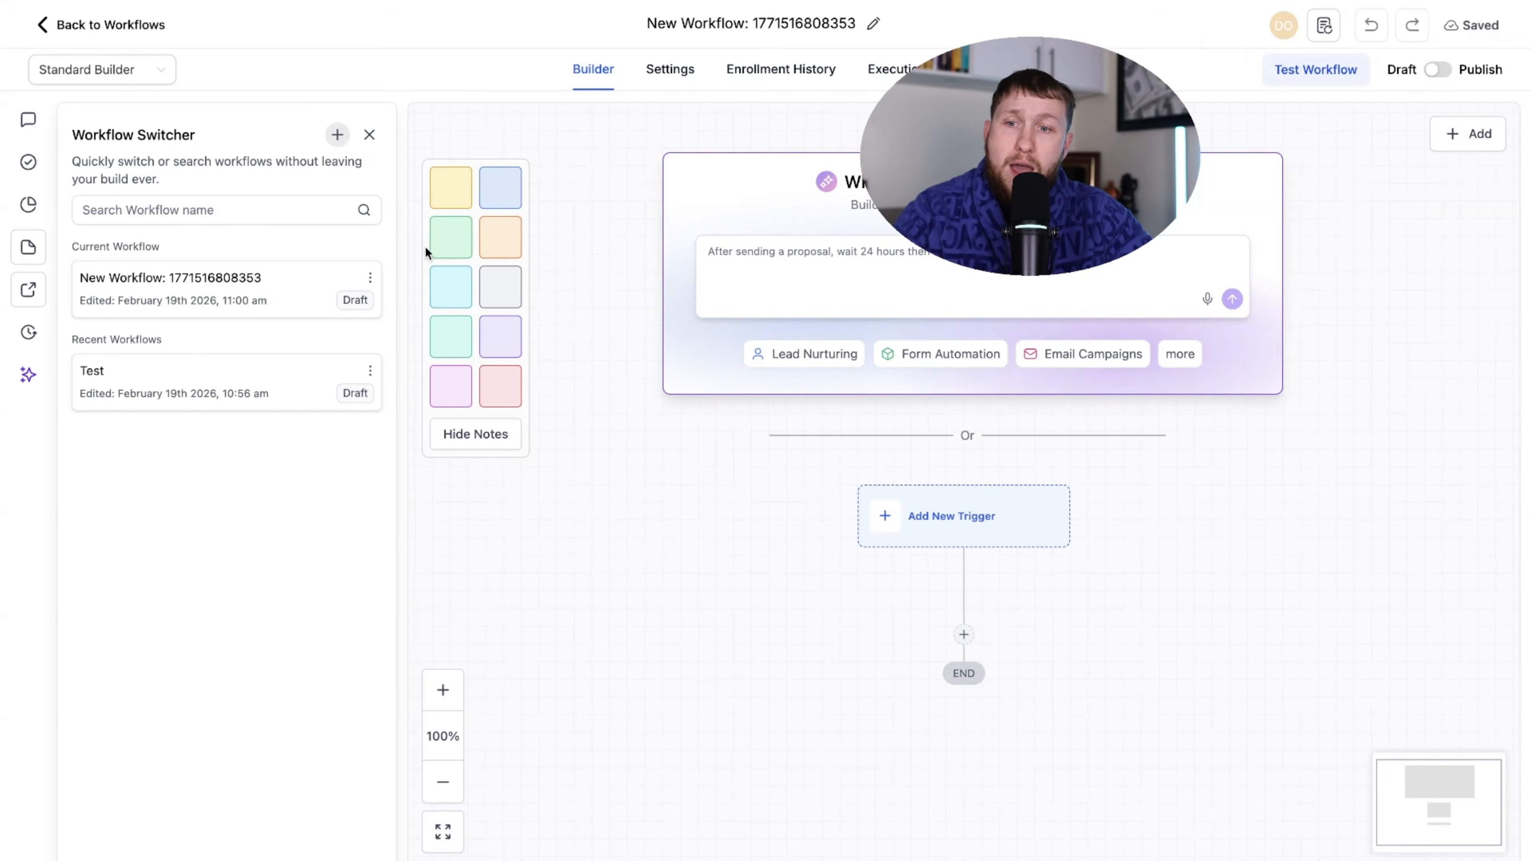
left_click(257, 390)
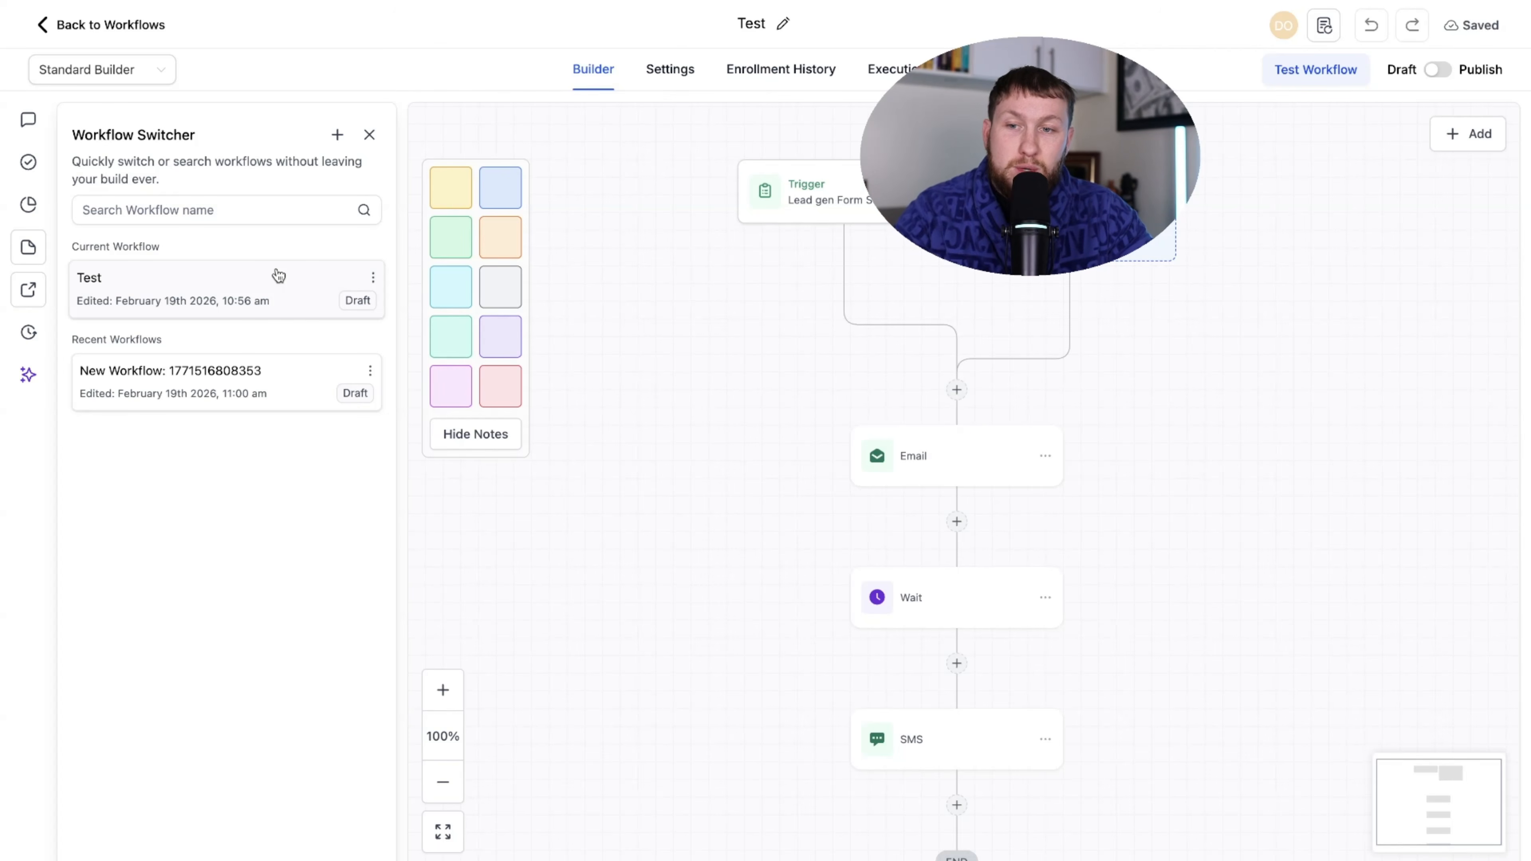
left_click(246, 383)
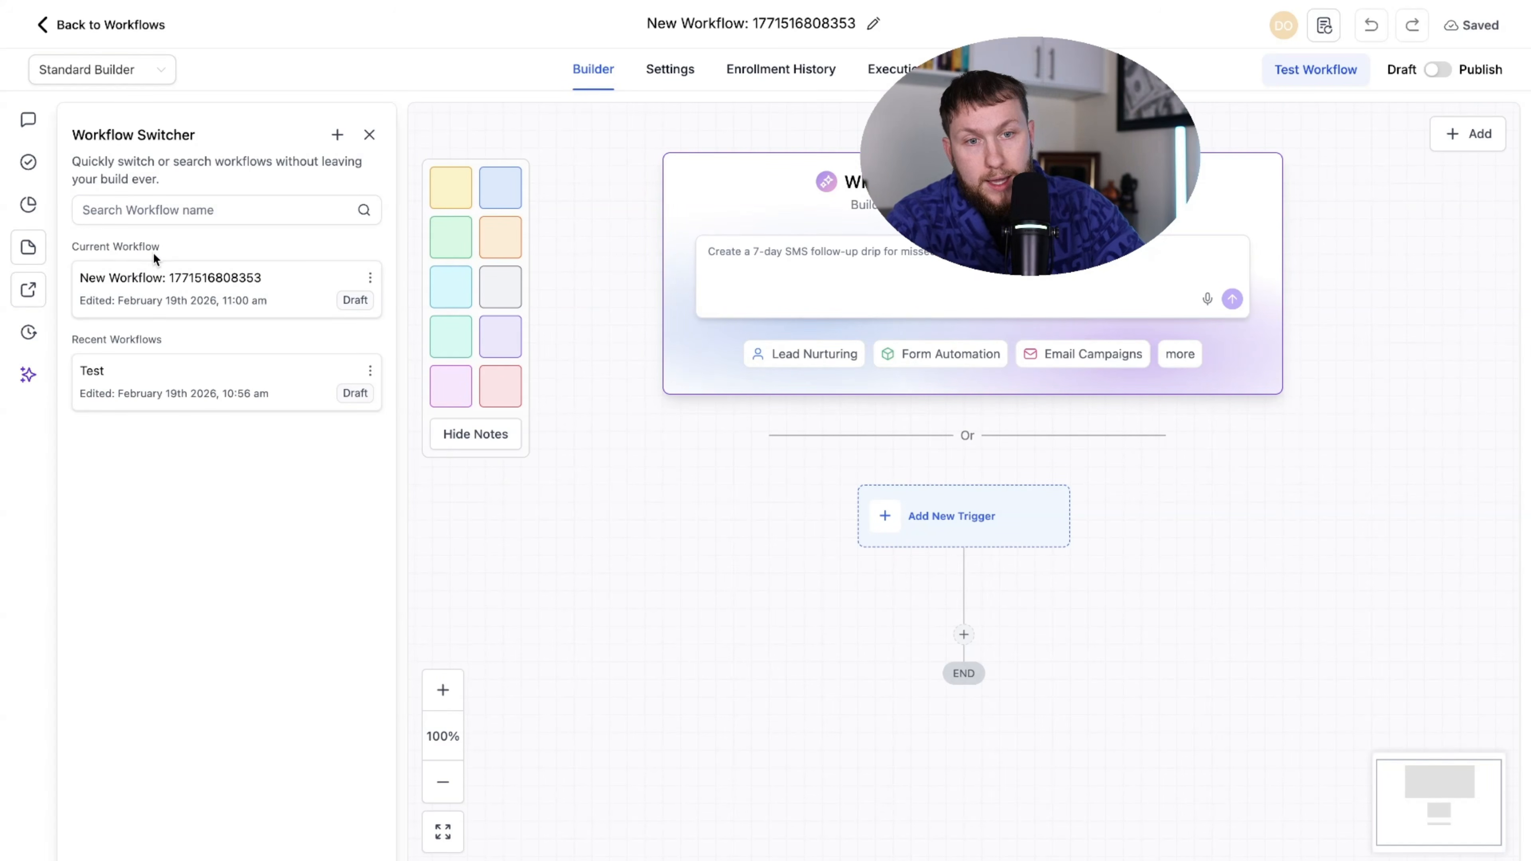
left_click(253, 378)
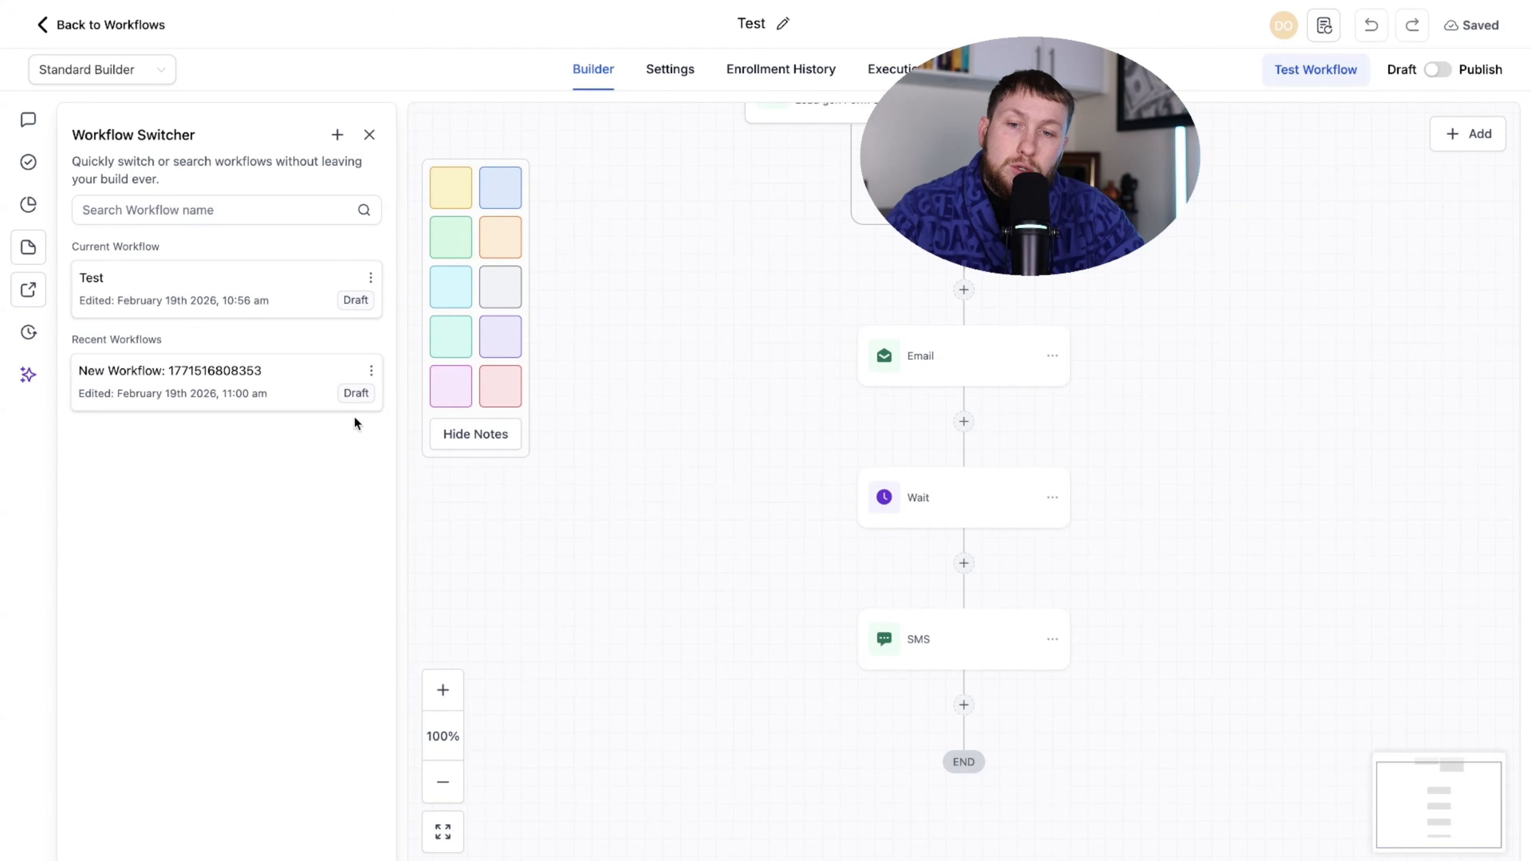
left_click(372, 372)
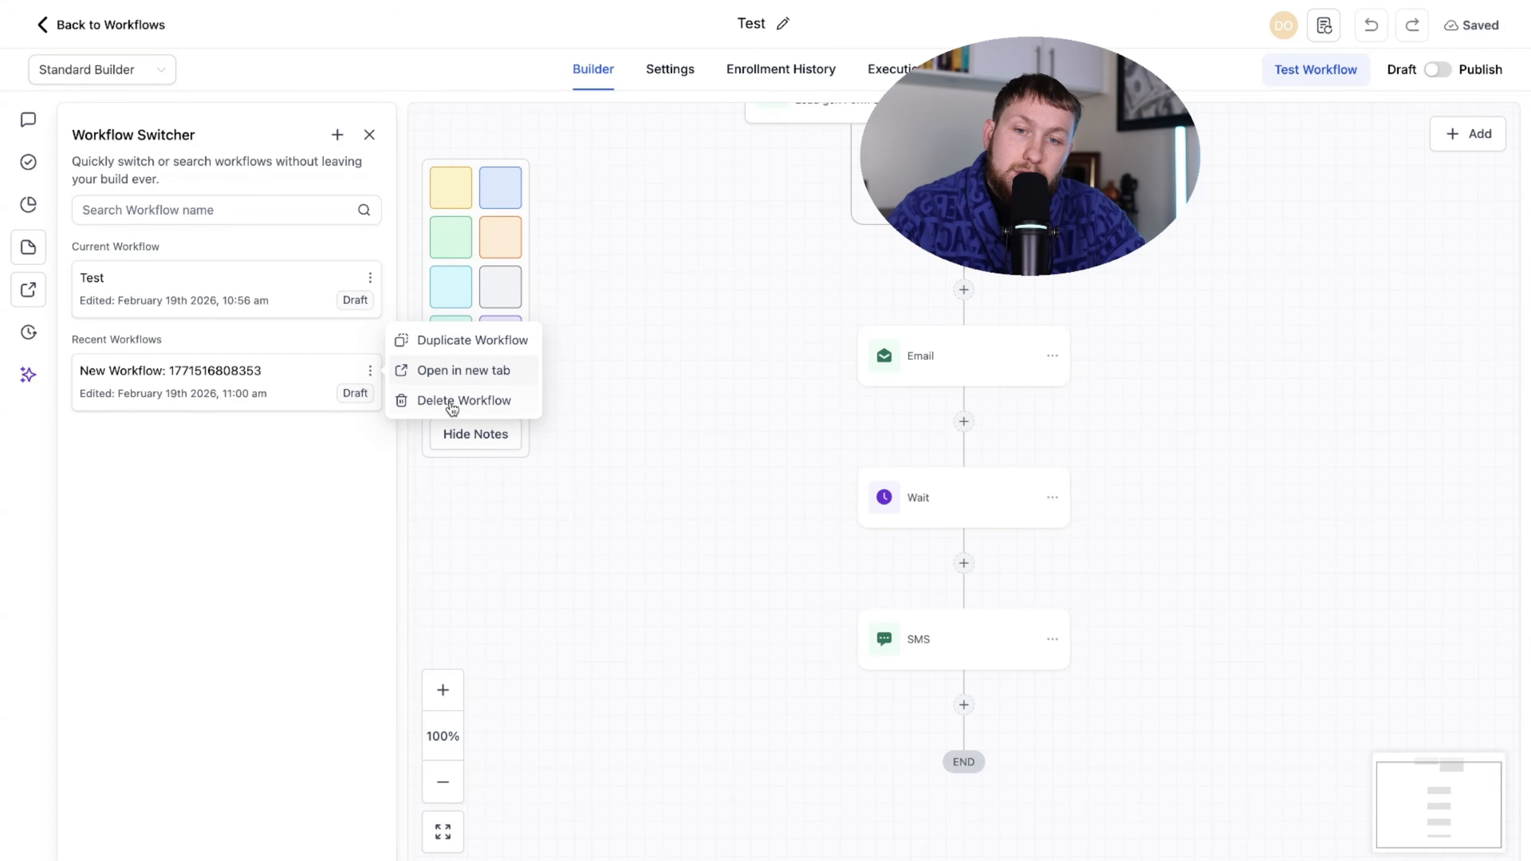
- Look at the workflow's Version History and AI Assistant panels, then close them
left_click(32, 337)
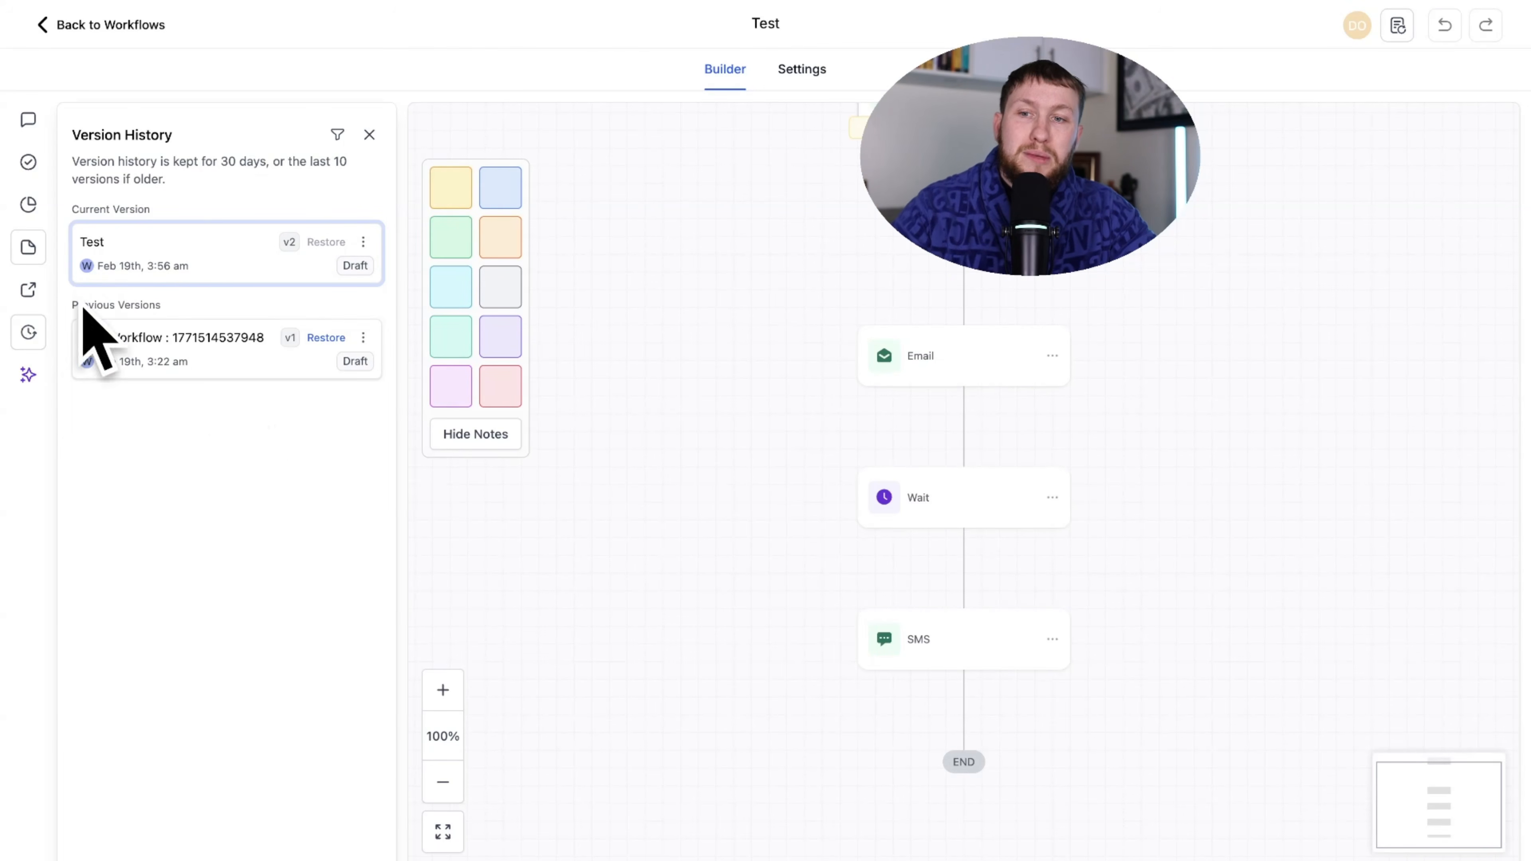
left_click(25, 379)
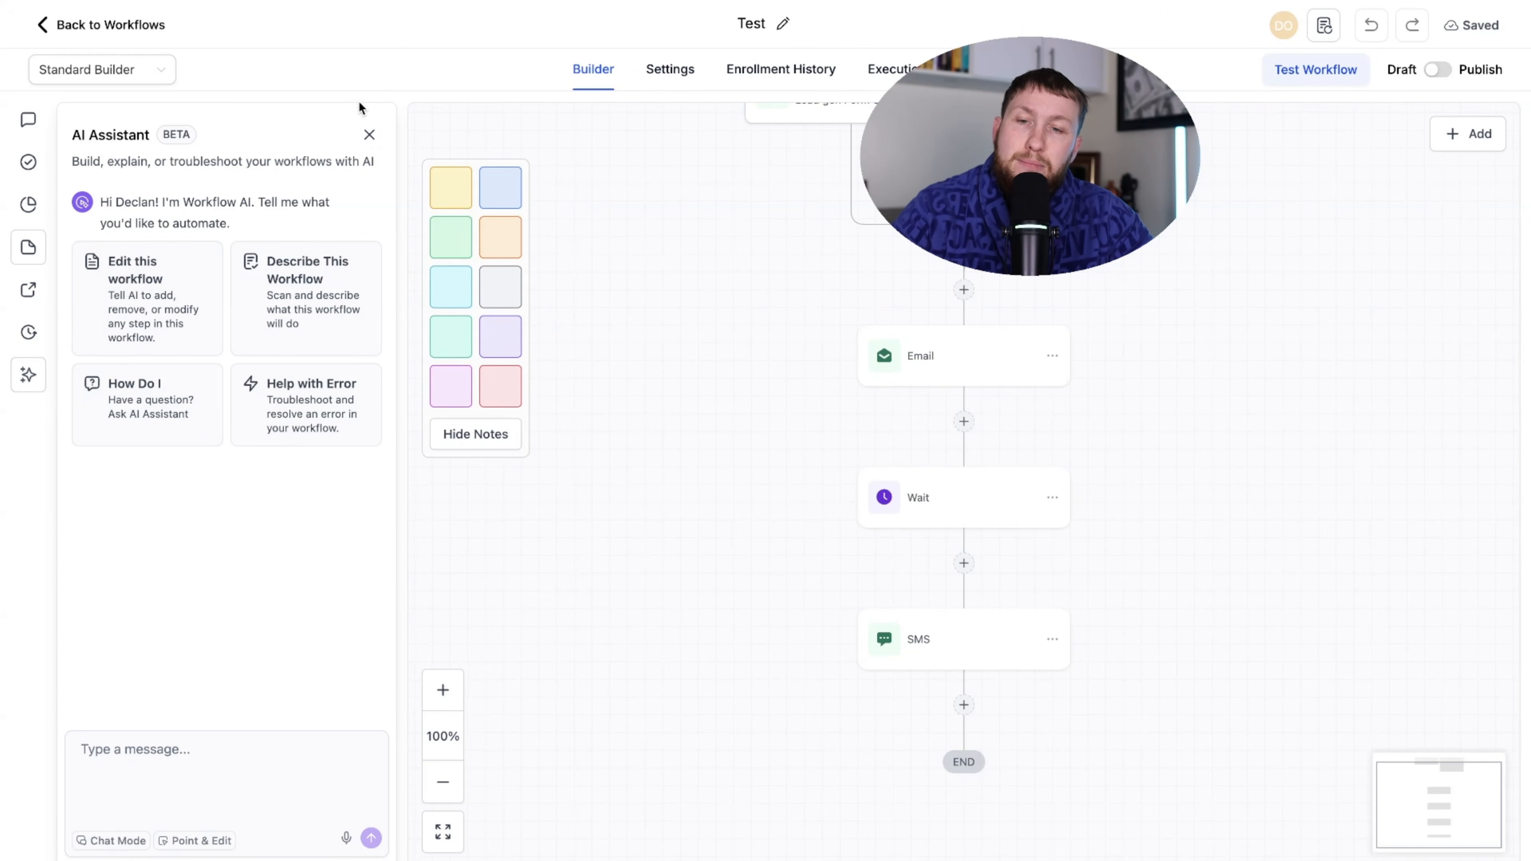
left_click(369, 135)
- Zoom in and out and fit the view to frame the flow from trigger to END
left_click(95, 693)
left_click(95, 692)
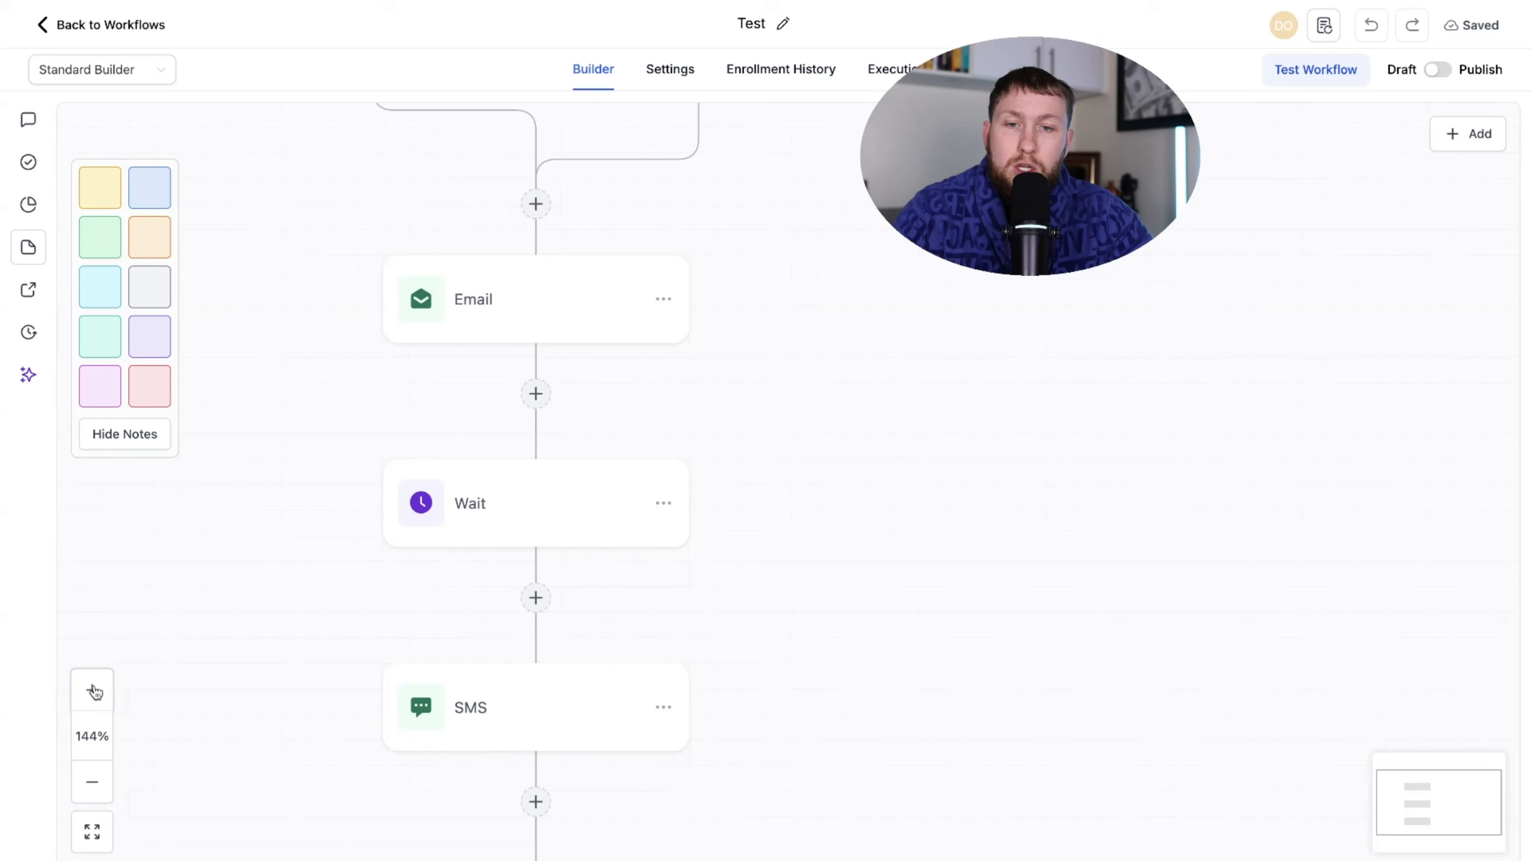
left_click(95, 692)
left_click(95, 692)
double_click(93, 792)
double_click(93, 792)
double_click(93, 792)
left_click(97, 840)
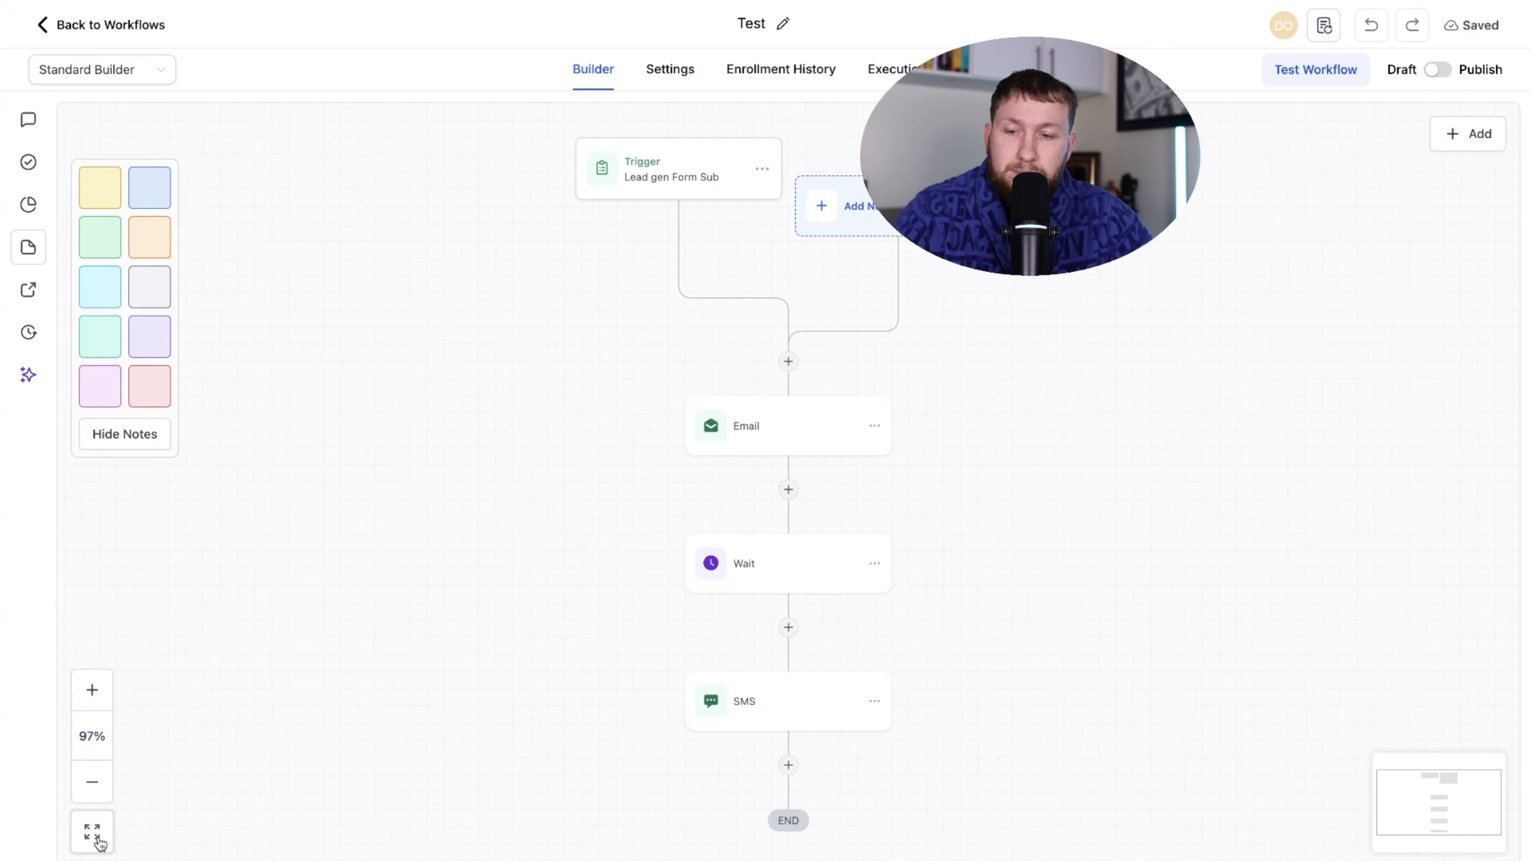
mouse_move(1418, 793)
left_mouse_down()
mouse_move(1432, 808)
mouse_move(1428, 788)
mouse_move(1452, 795)
mouse_move(1423, 794)
left_mouse_up()
left_click(92, 690)
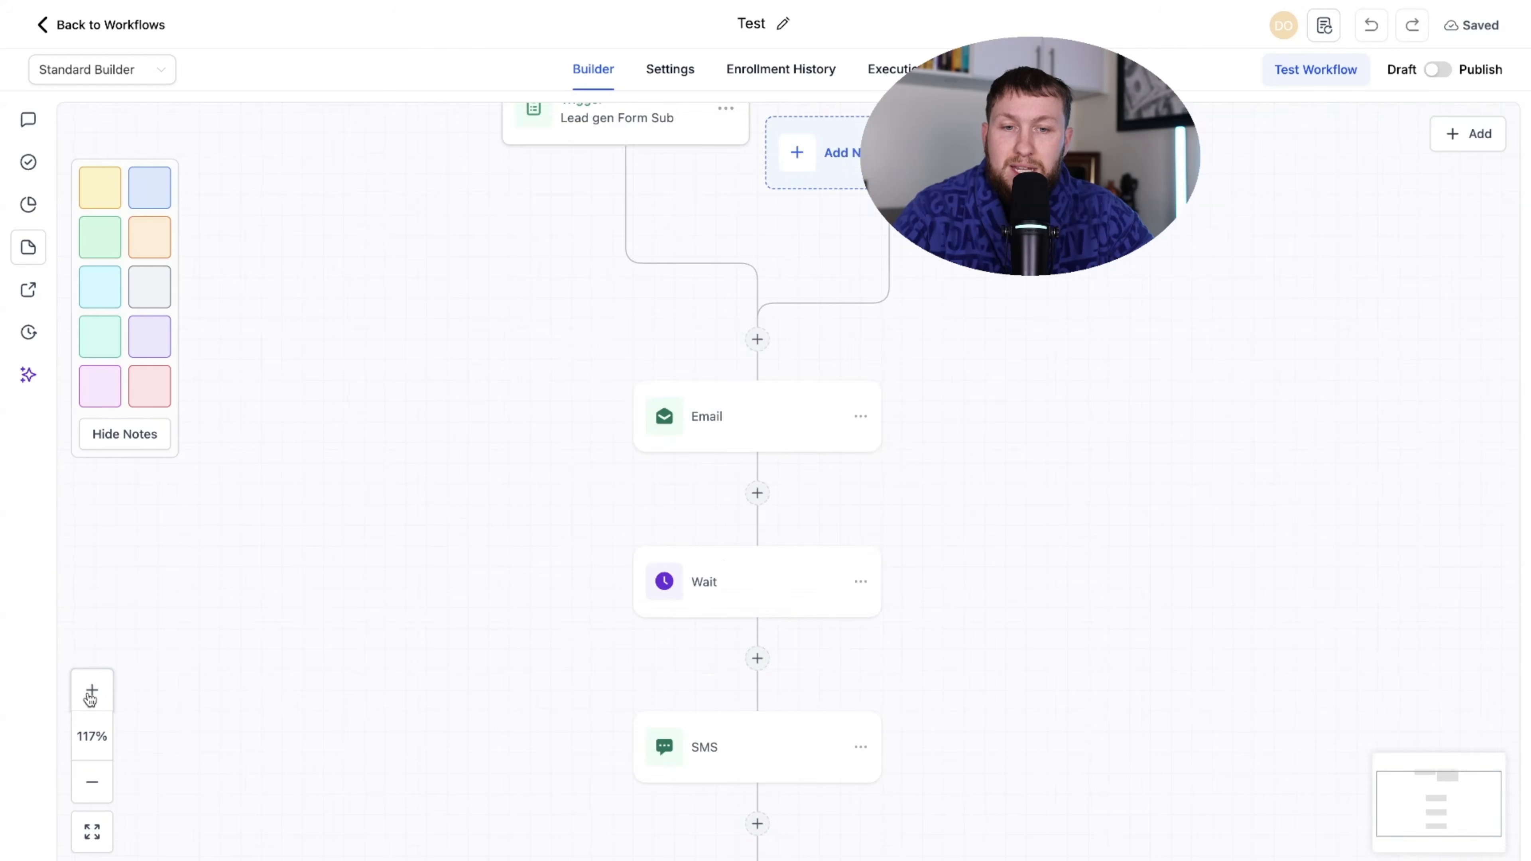
left_click(91, 689)
left_click(92, 690)
double_click(91, 783)
double_click(91, 782)
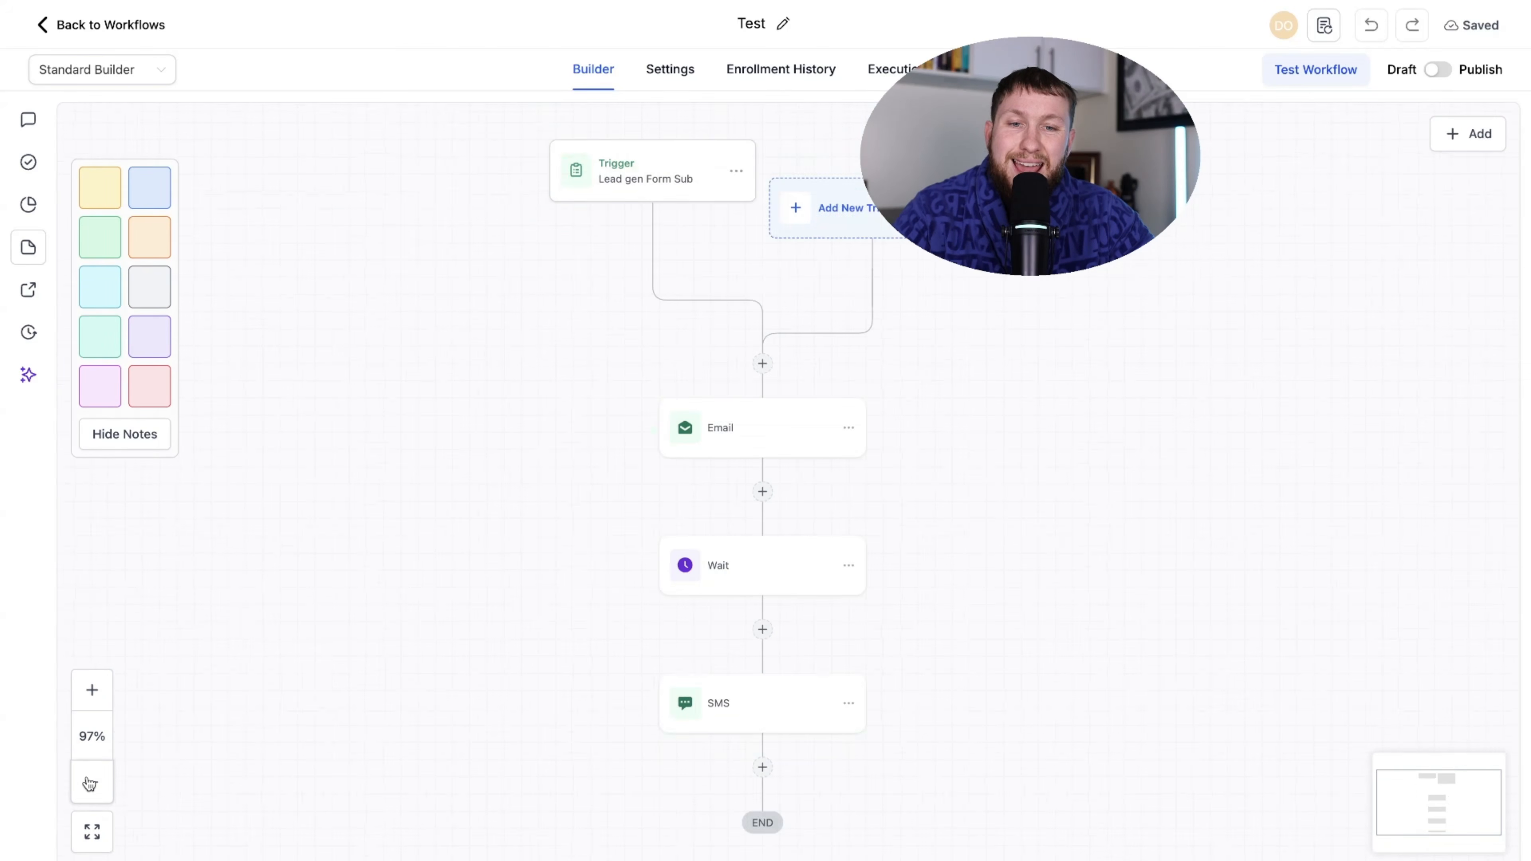
left_click(91, 783)
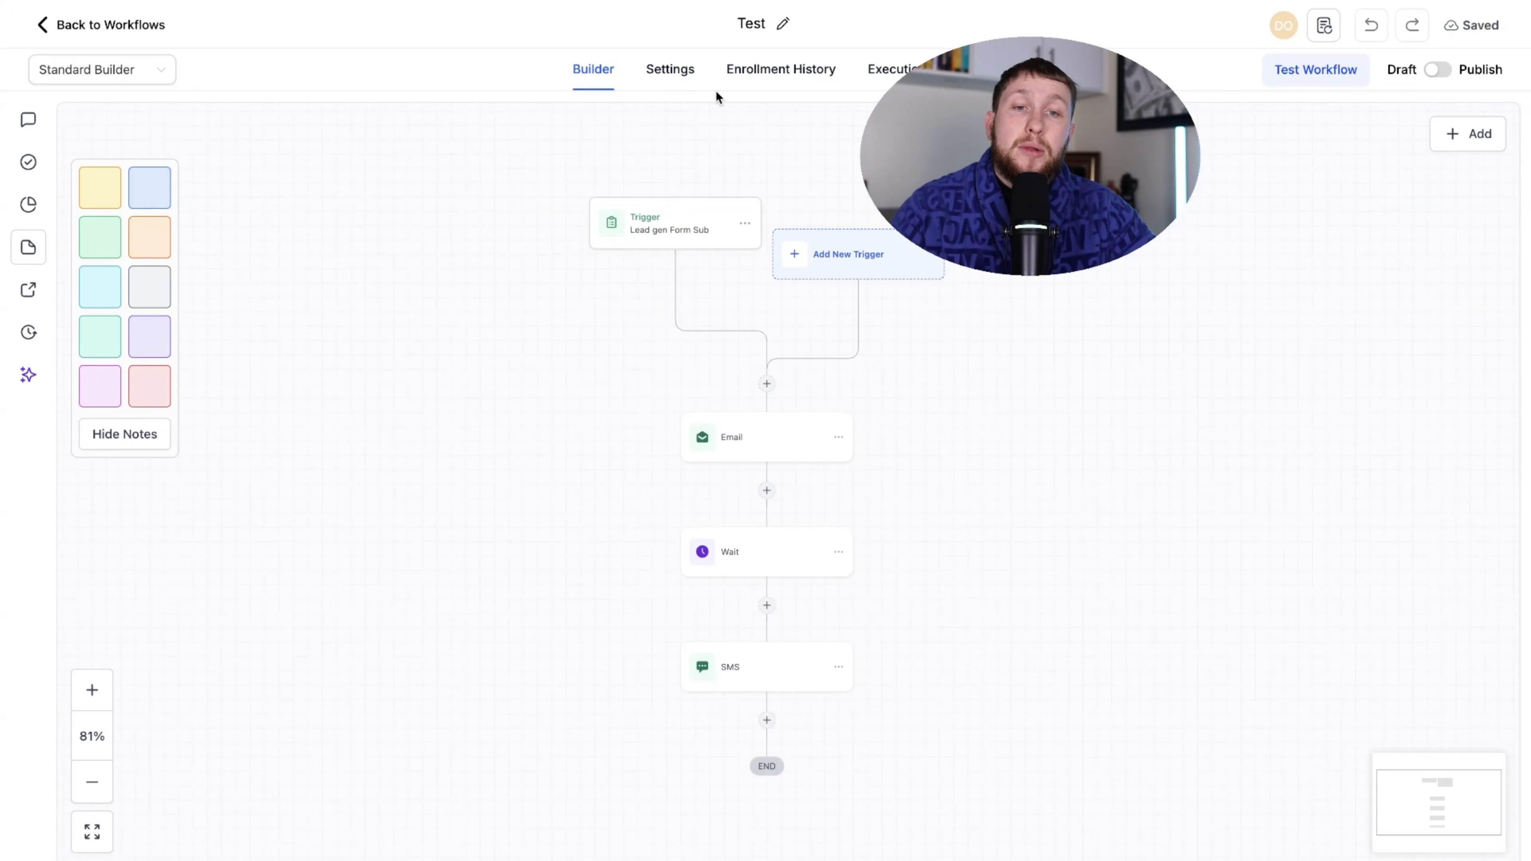
- In workflow Settings, keep the account timezone and leave Specific Time switched off
left_click(669, 74)
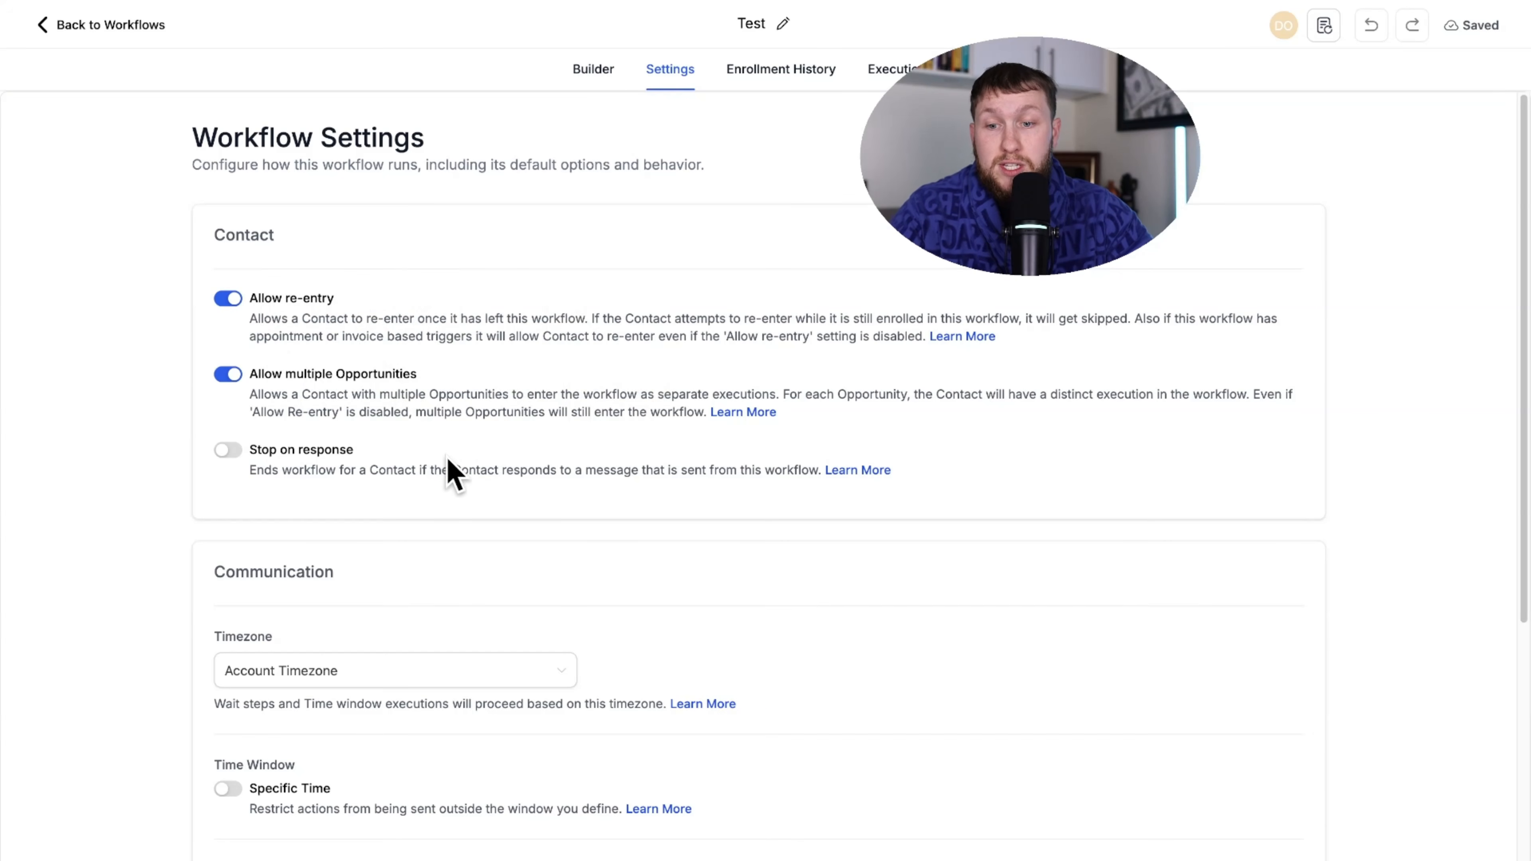
scroll(454, 482, "down", 5)
left_click(368, 392)
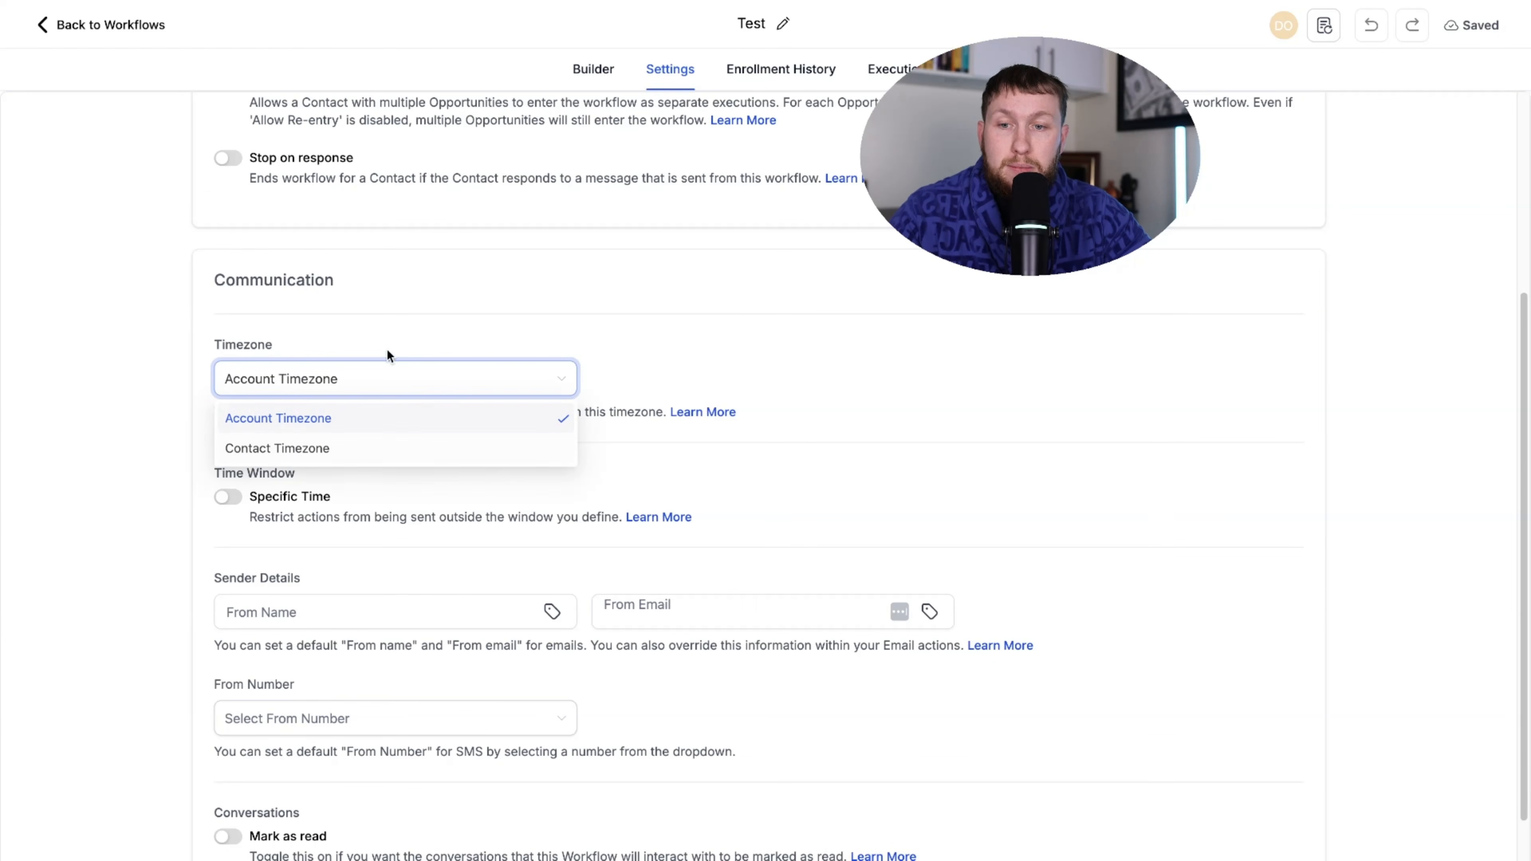
left_click(372, 289)
left_click(229, 498)
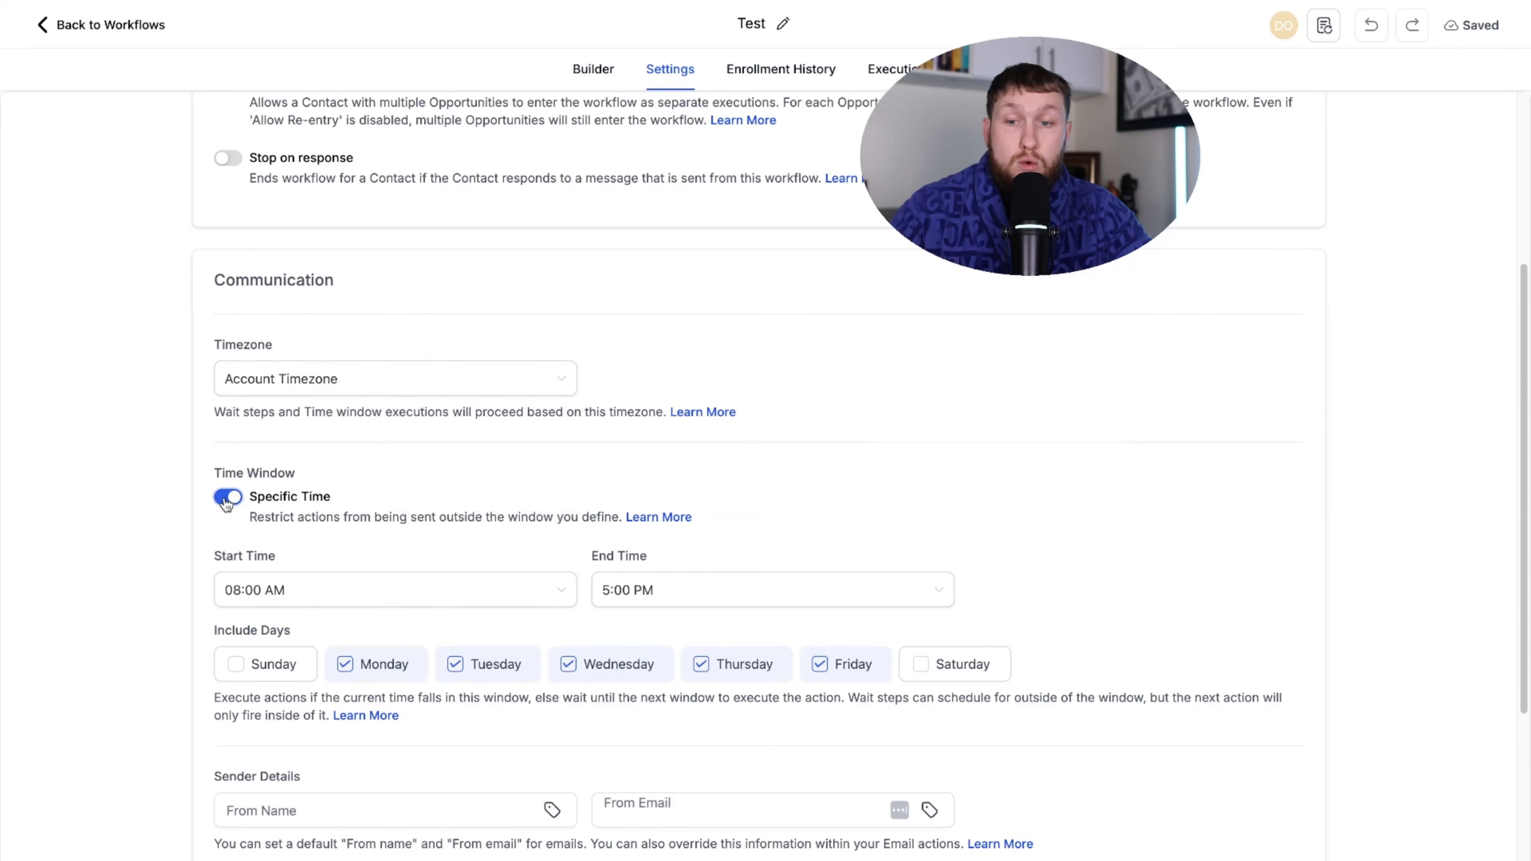
left_click(227, 501)
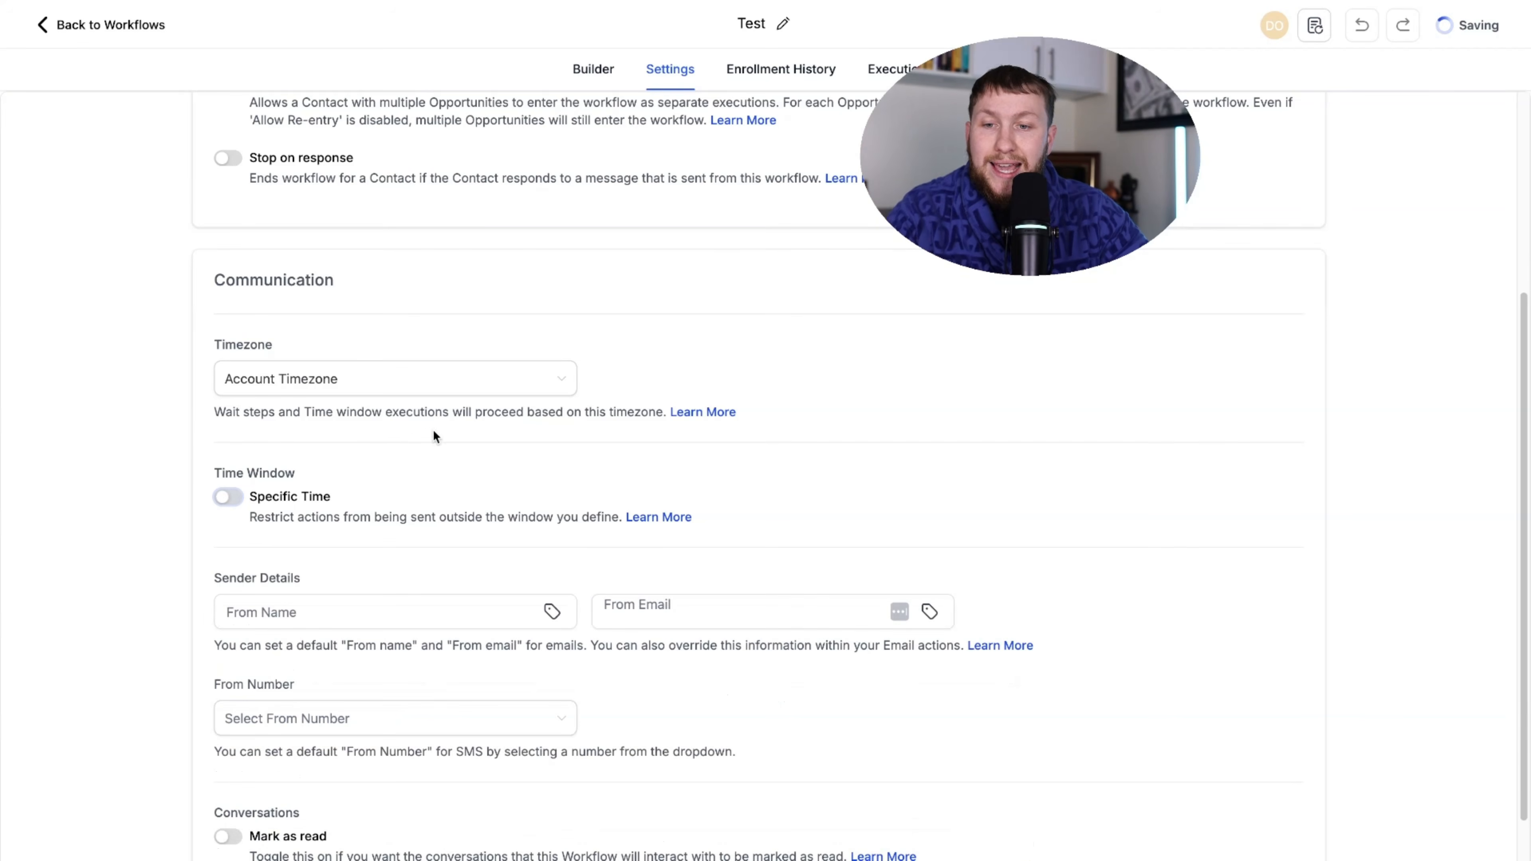
- Inspect the From Number and From Name sender fields, leaving them empty
scroll(432, 429, "down", 2)
left_click(501, 641)
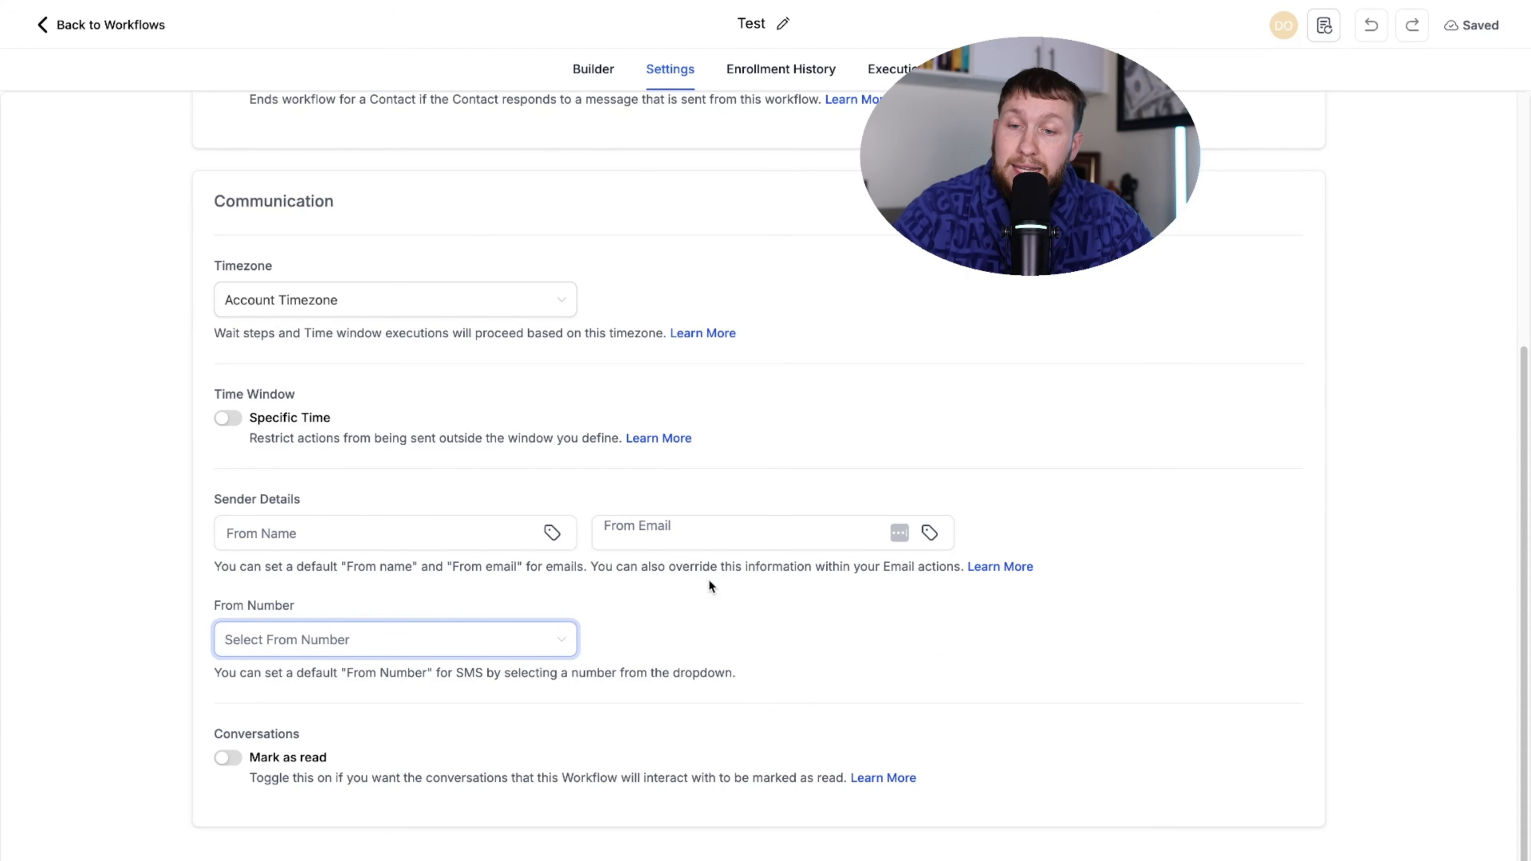
left_click(303, 535)
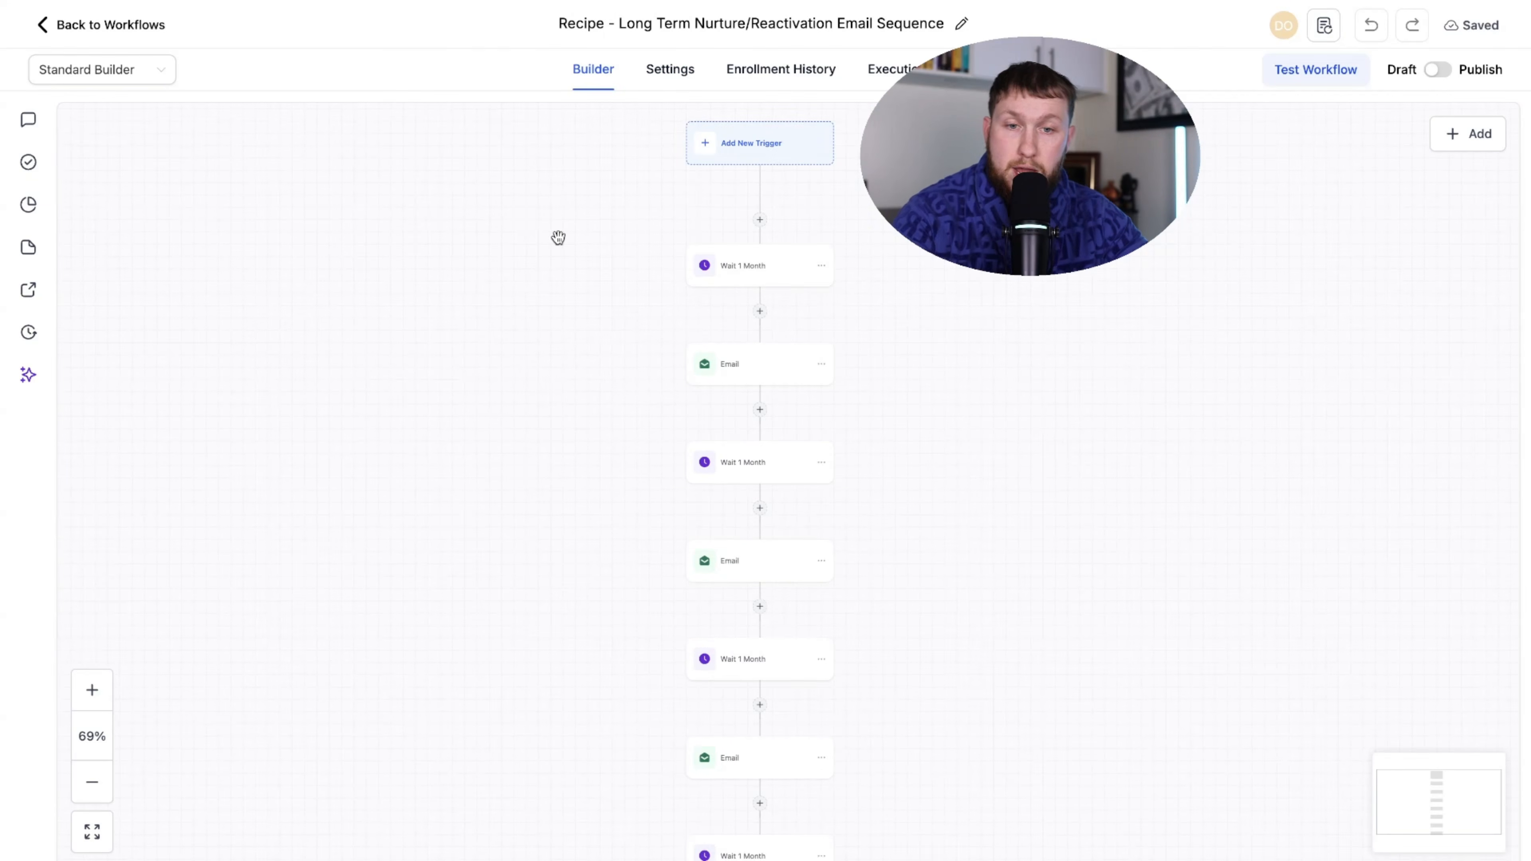
- Check the Recipe first Email step's sender ({{location.name}}, {{location.email}}), then look for a default sender number
left_click_drag(557, 236, 512, 404)
scroll(518, 410, "down", 3)
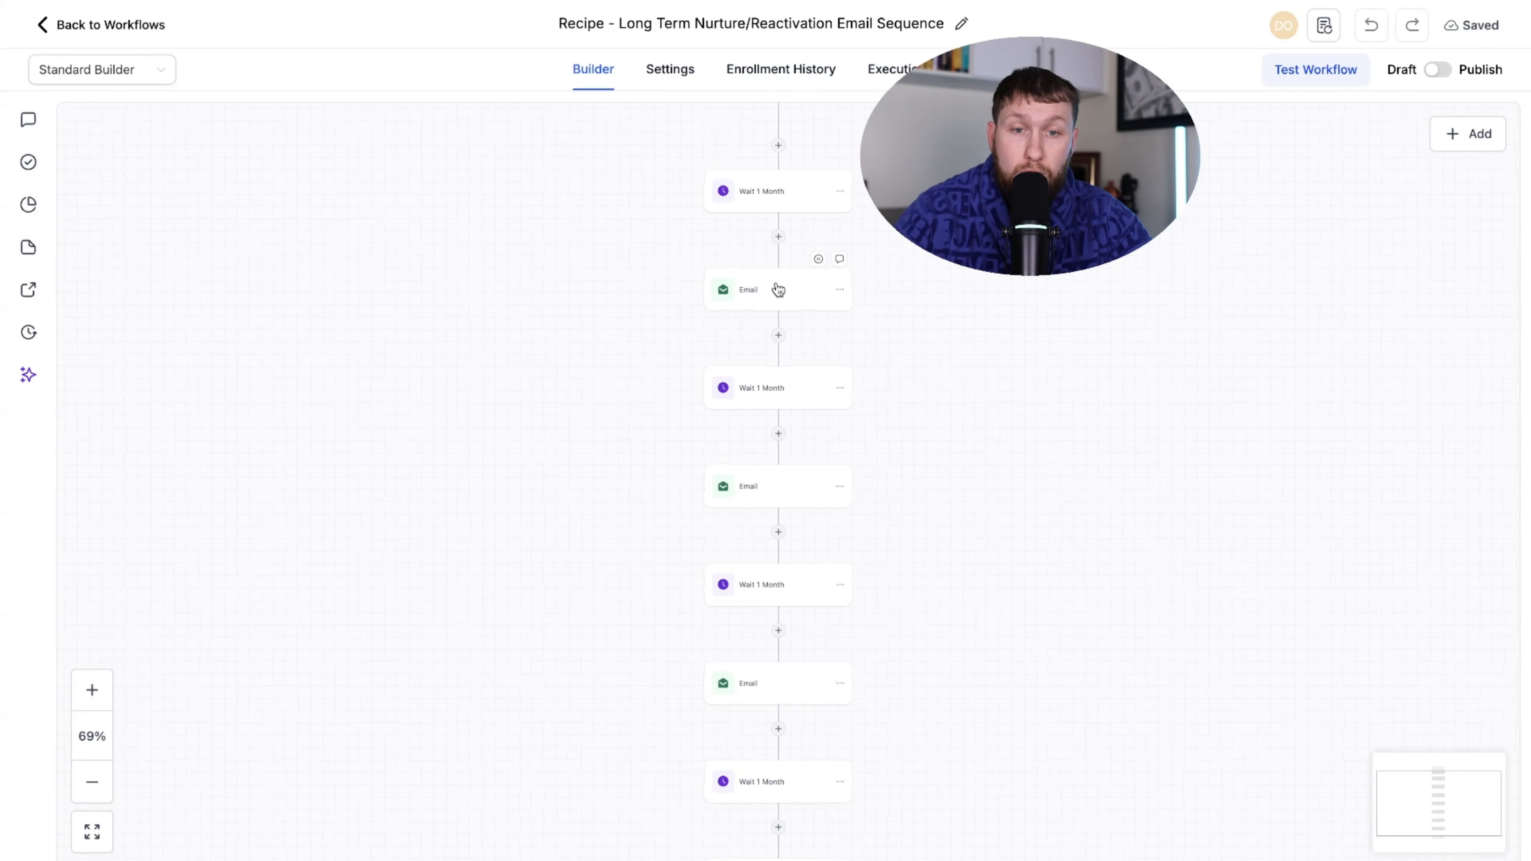
left_click(778, 290)
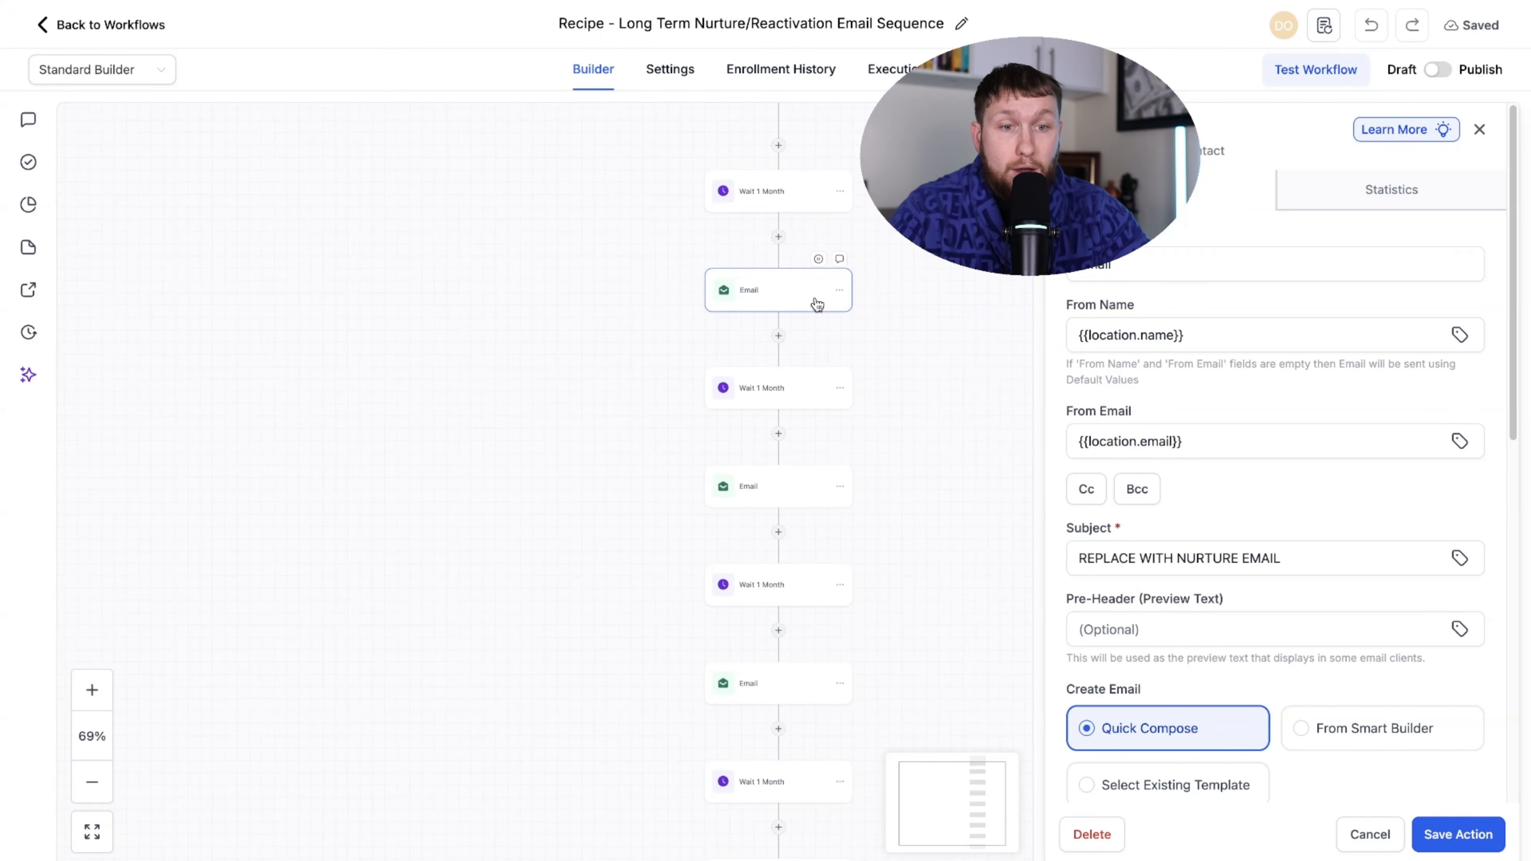
left_click_drag(1249, 348, 1085, 335)
left_click(1310, 337)
left_click_drag(1222, 453, 922, 420)
left_click(762, 516)
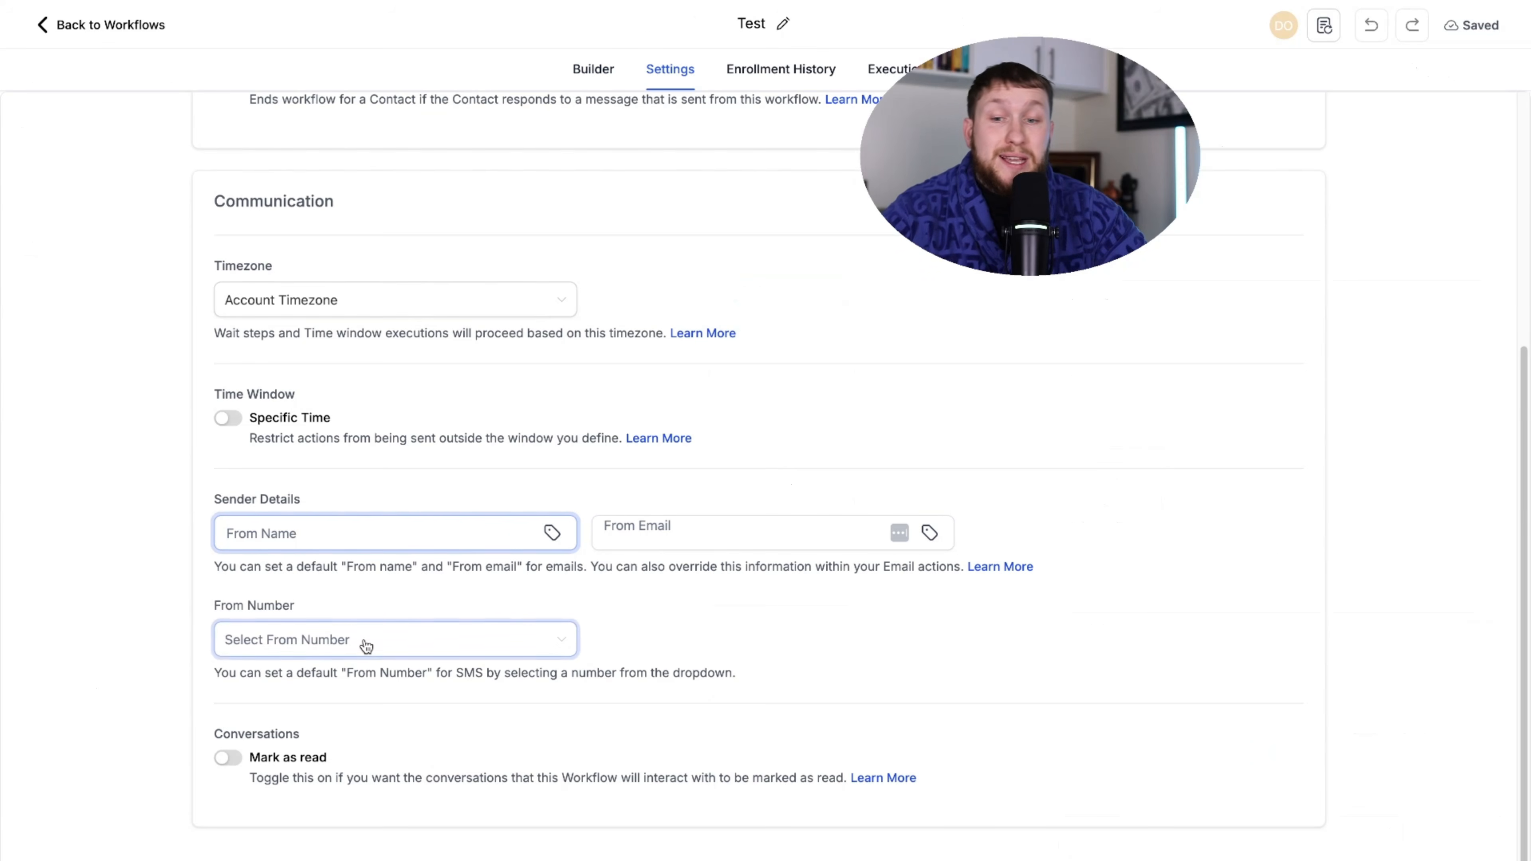
left_click(359, 639)
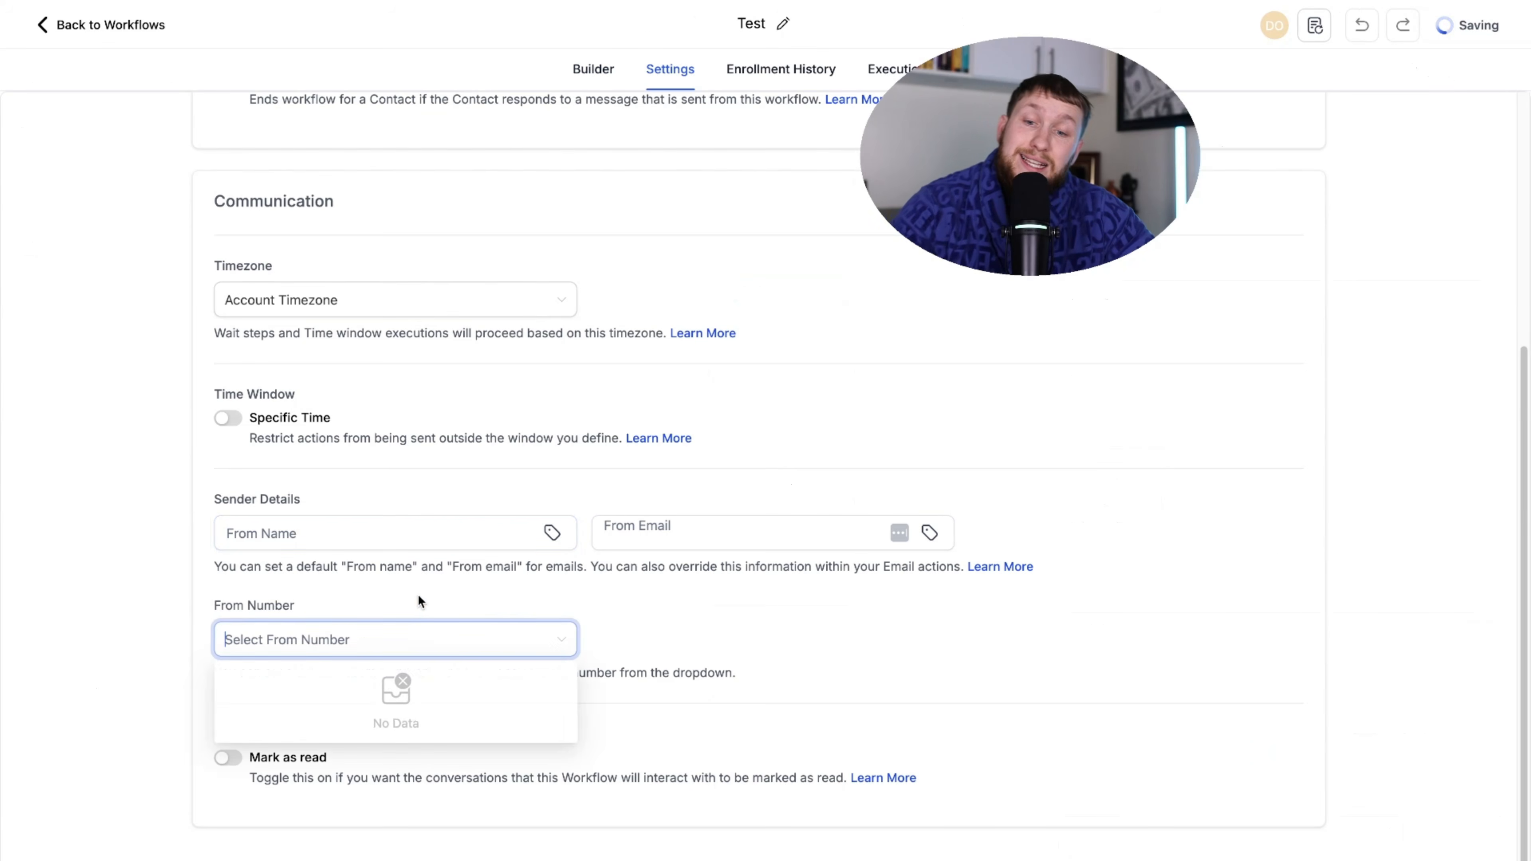
- Dismiss the empty sender number list and view the Test workflow's Enrollment History, which lists no enrollments
left_click(533, 613)
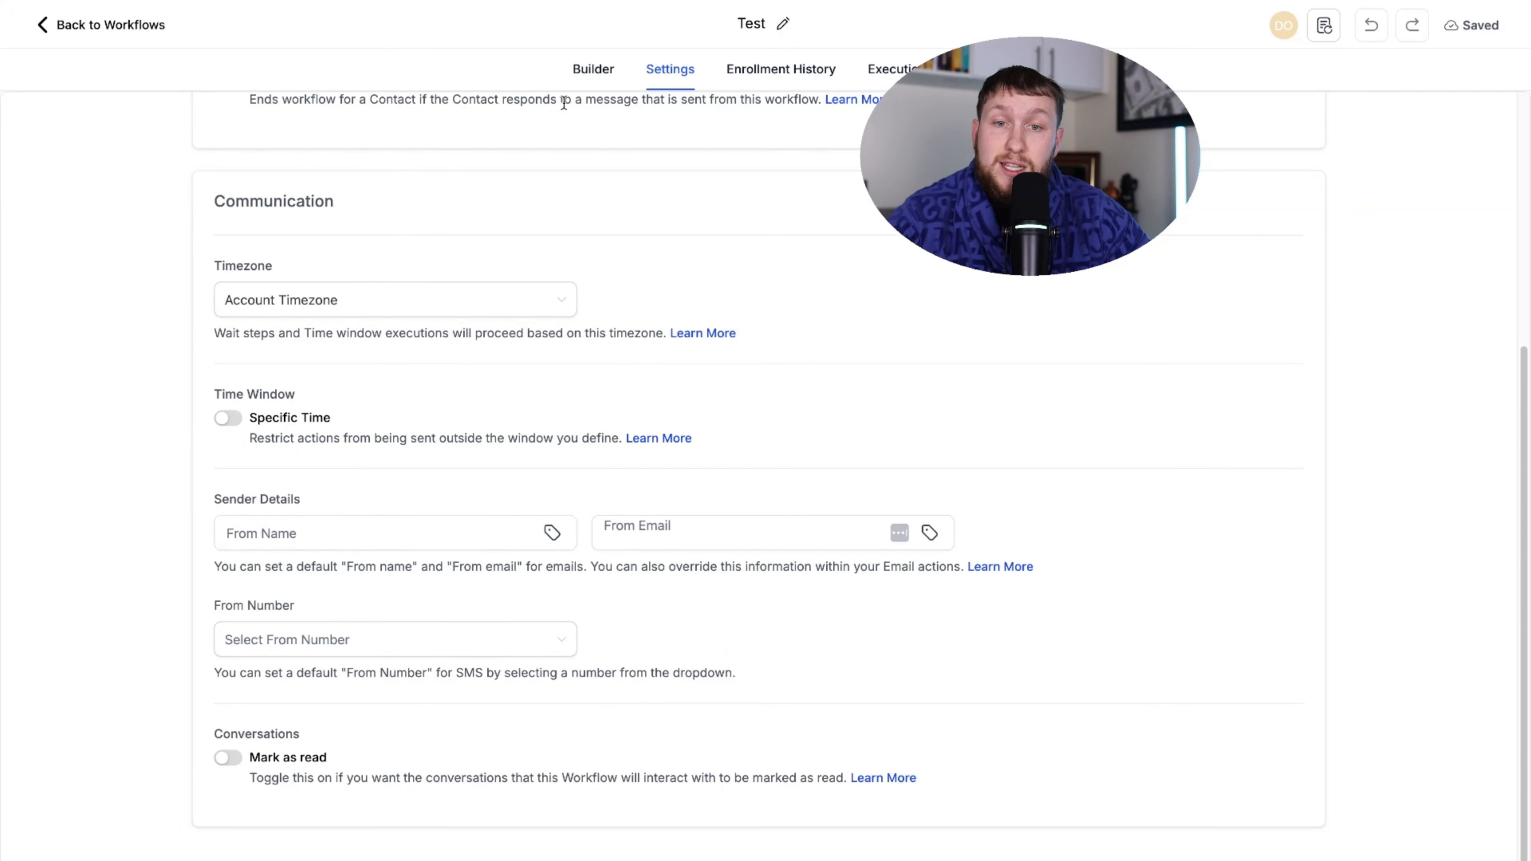
left_click(592, 71)
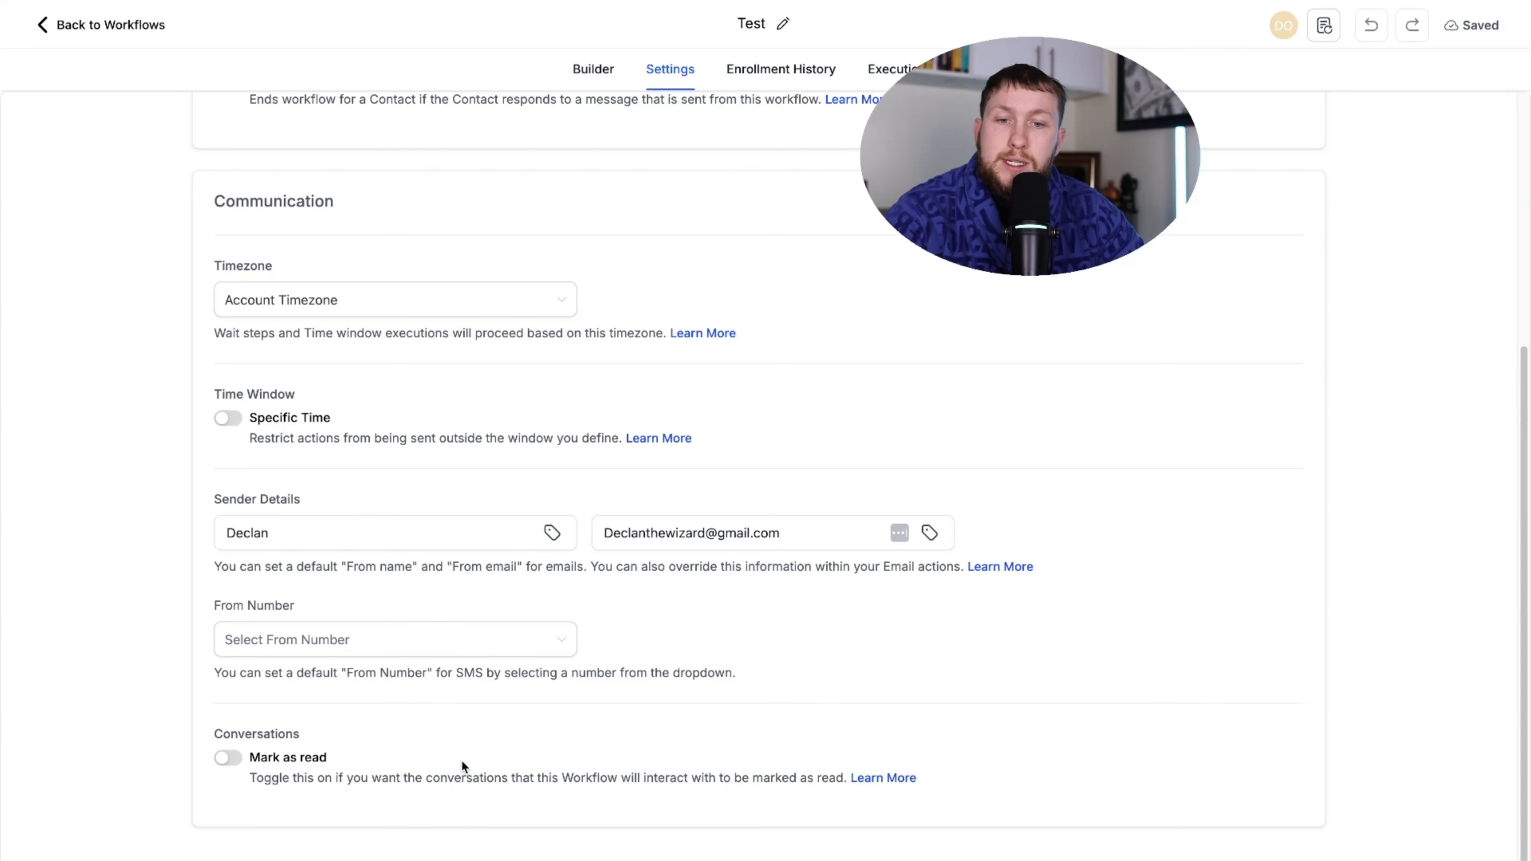
scroll(507, 587, "up", 6)
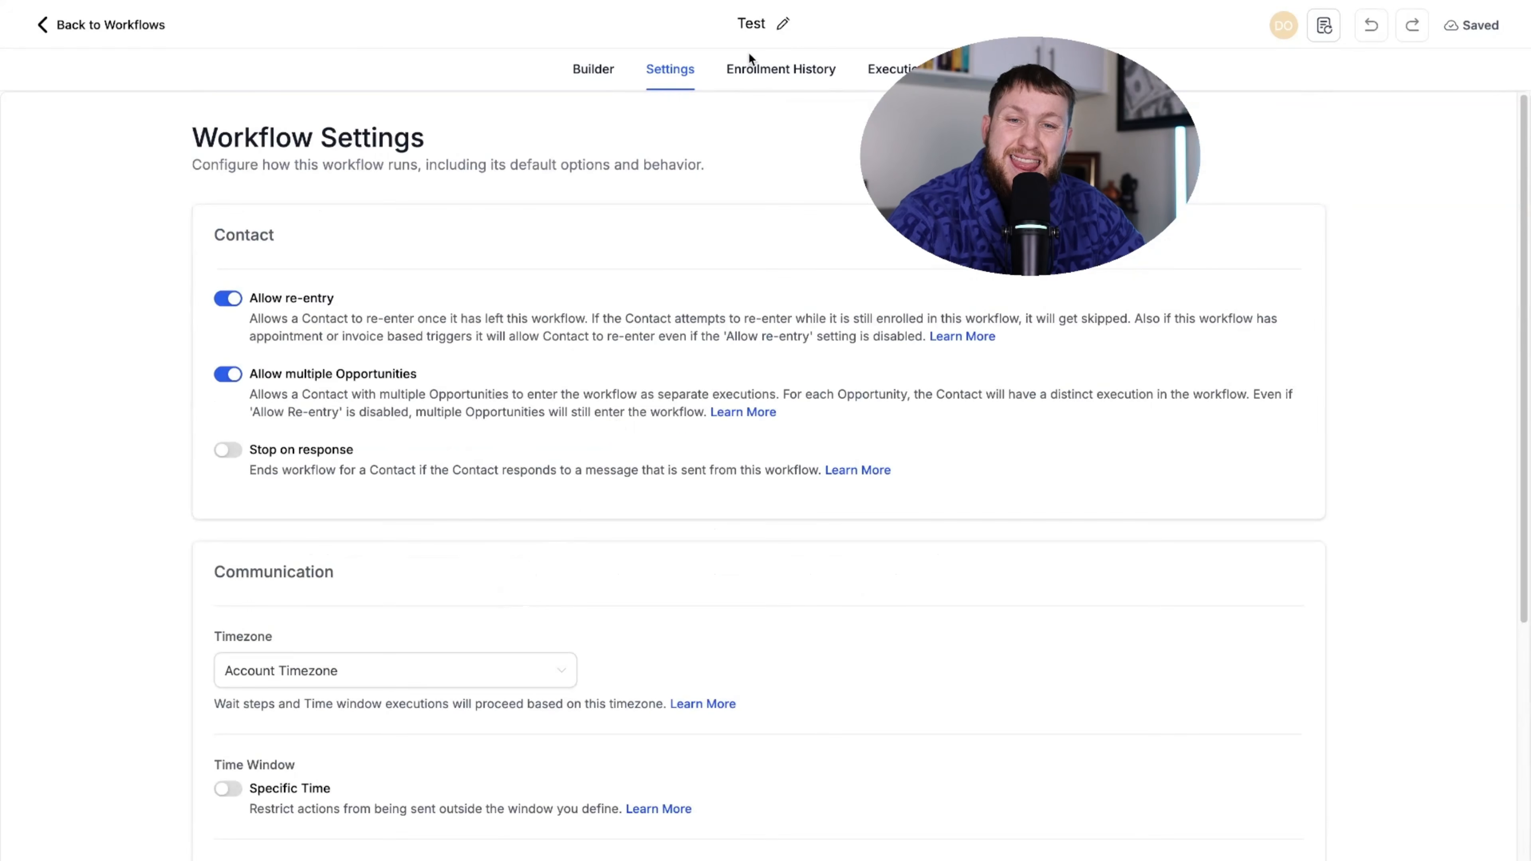
left_click(748, 80)
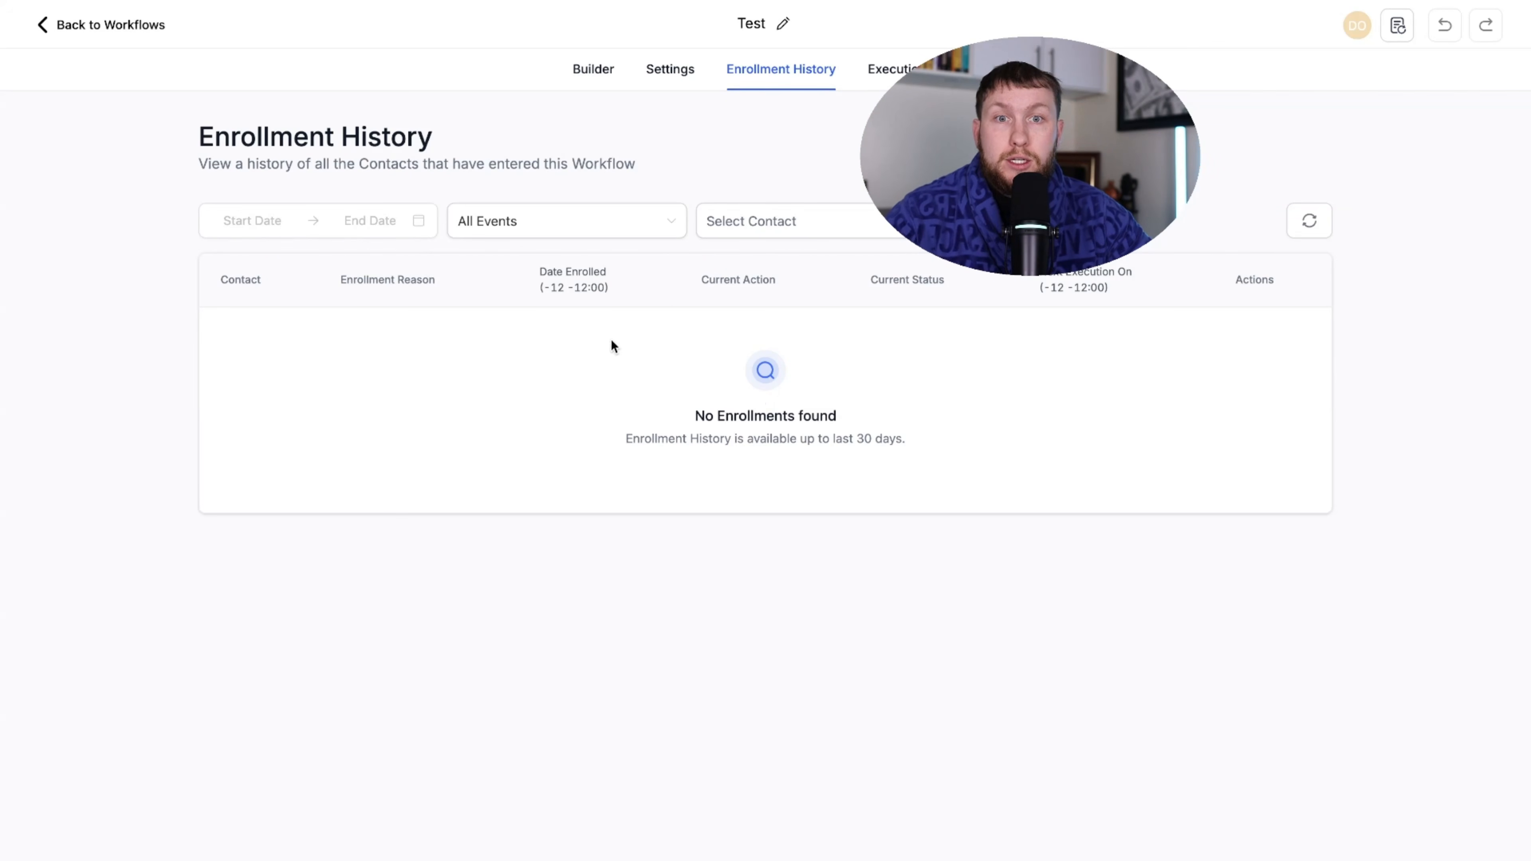
- Check the Test workflow's empty Execution Logs and their date range, then return to the Builder
left_click(905, 67)
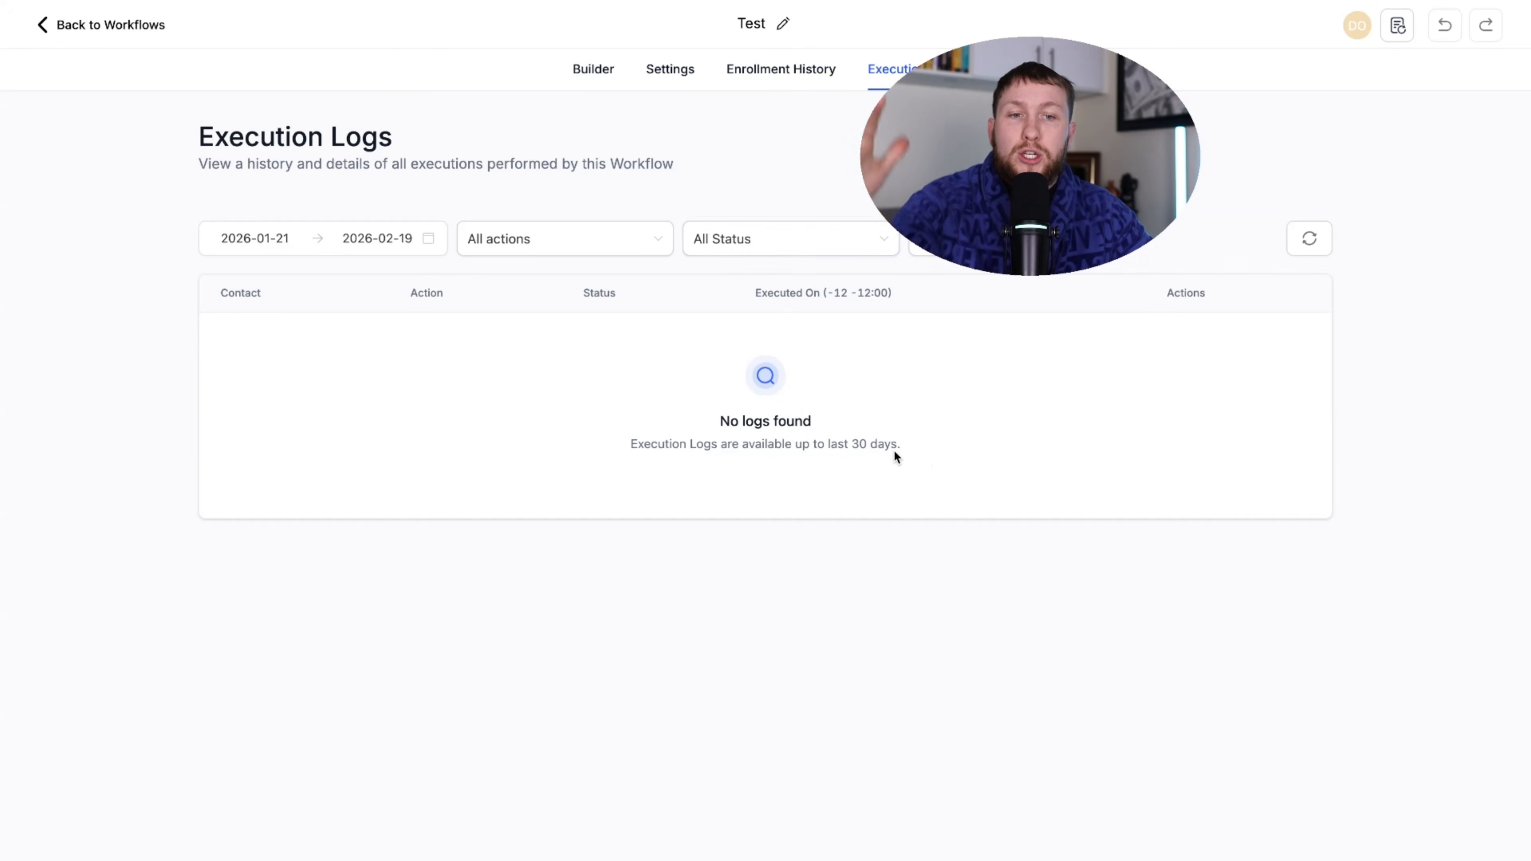
left_click(404, 238)
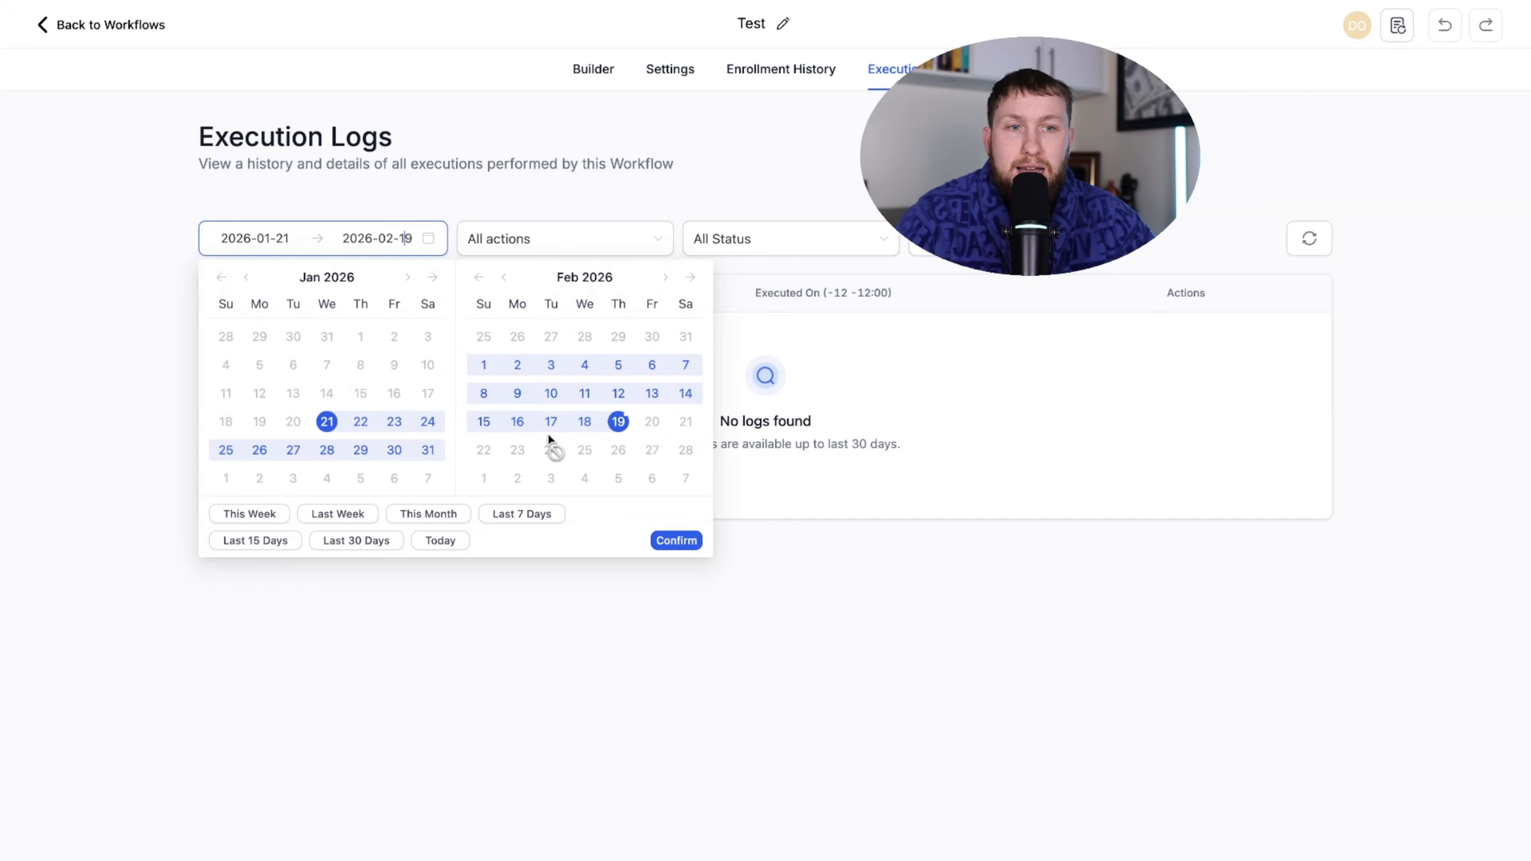
left_click(615, 79)
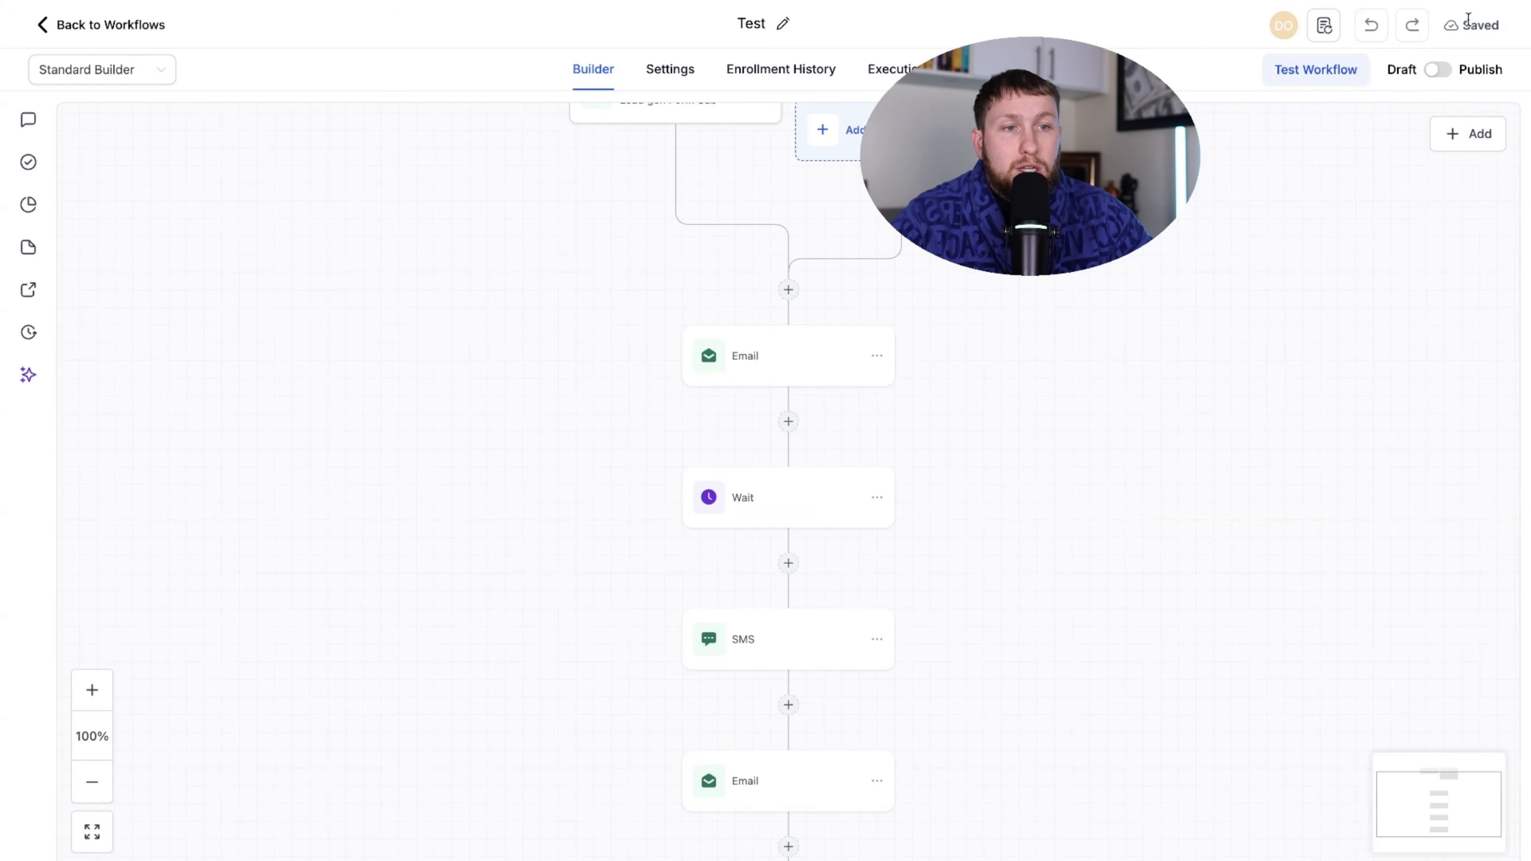
- Dismiss the test run panel, switch the Test workflow from Draft to Publish, and save it
left_click(1339, 69)
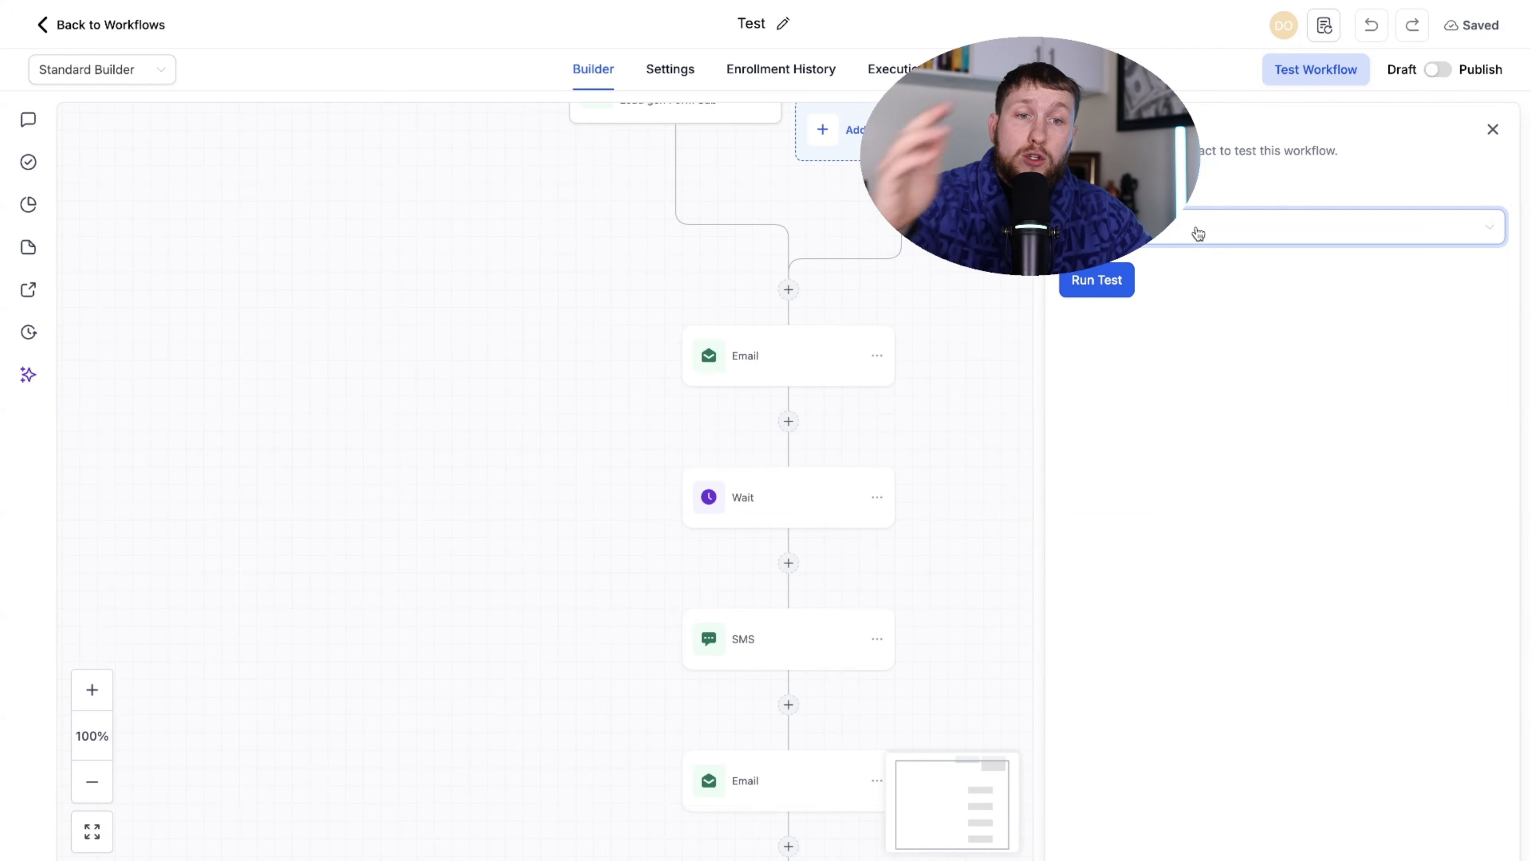
left_click(1491, 132)
left_click(1439, 69)
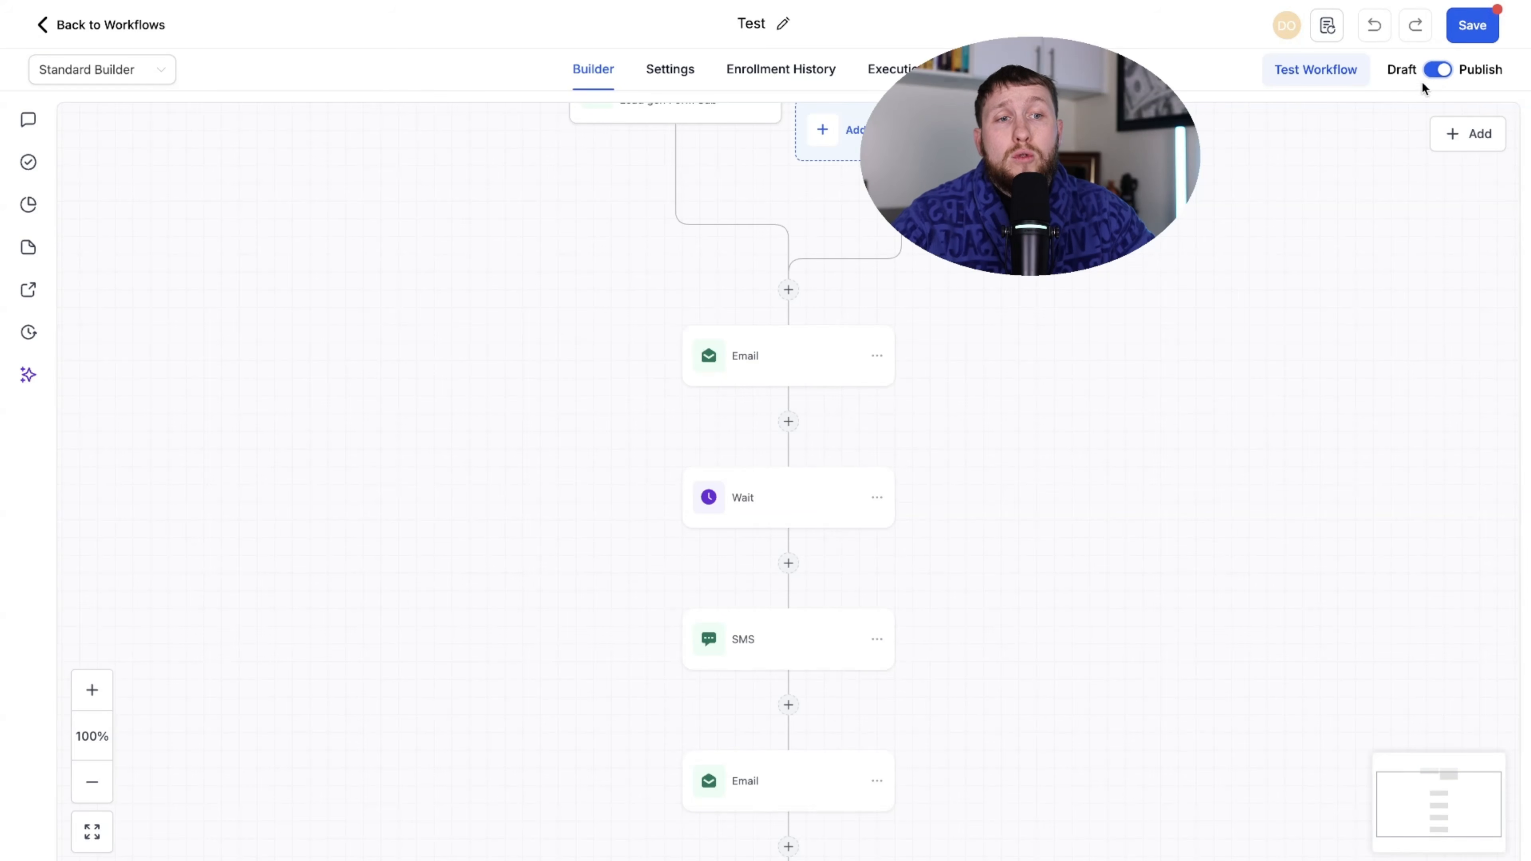
left_click(1472, 27)
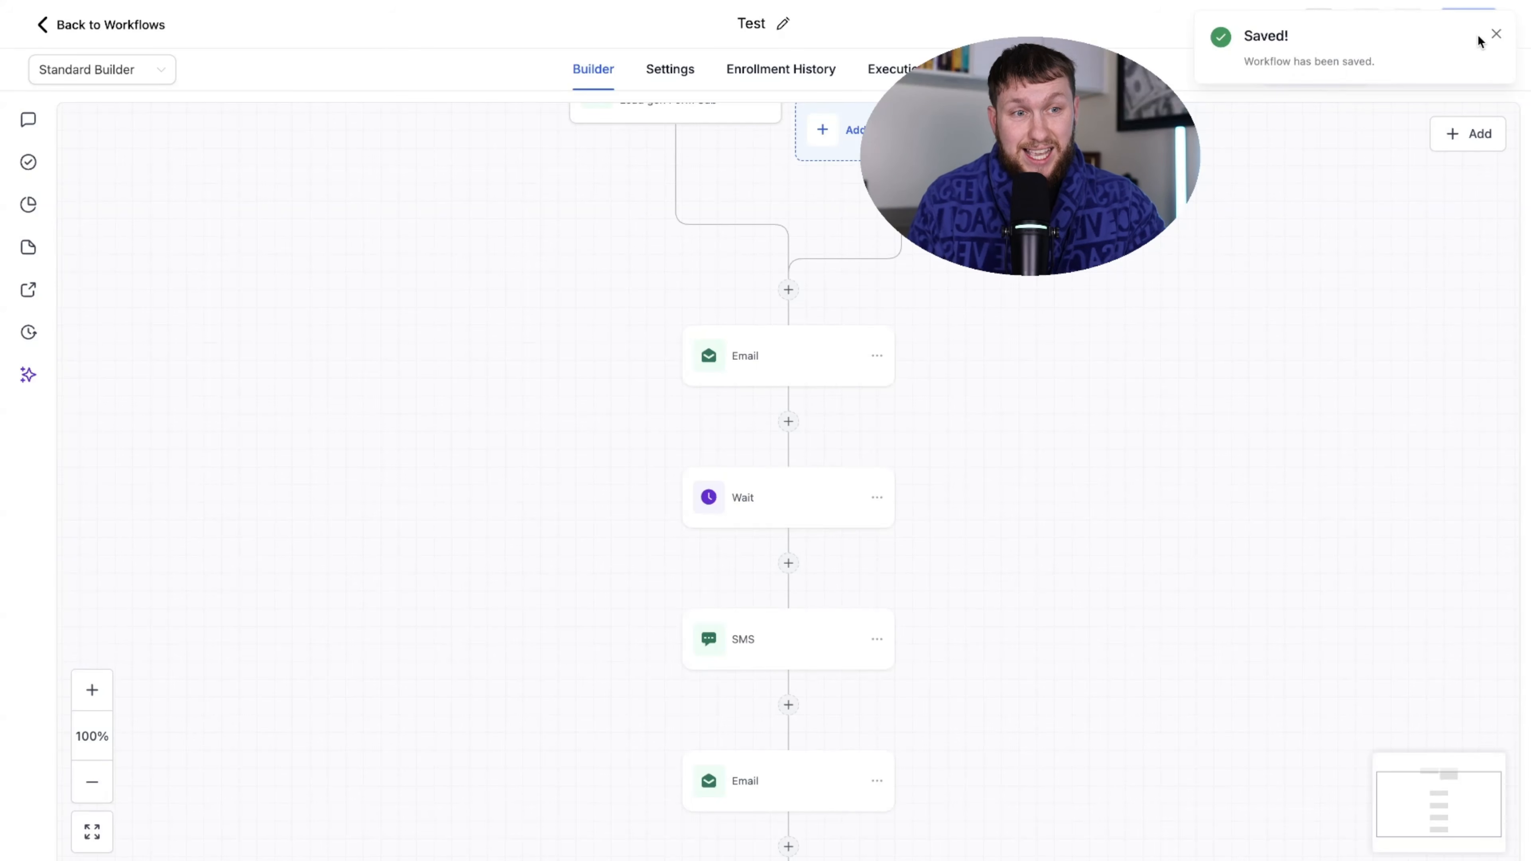
scroll(1195, 375, "up", 2)
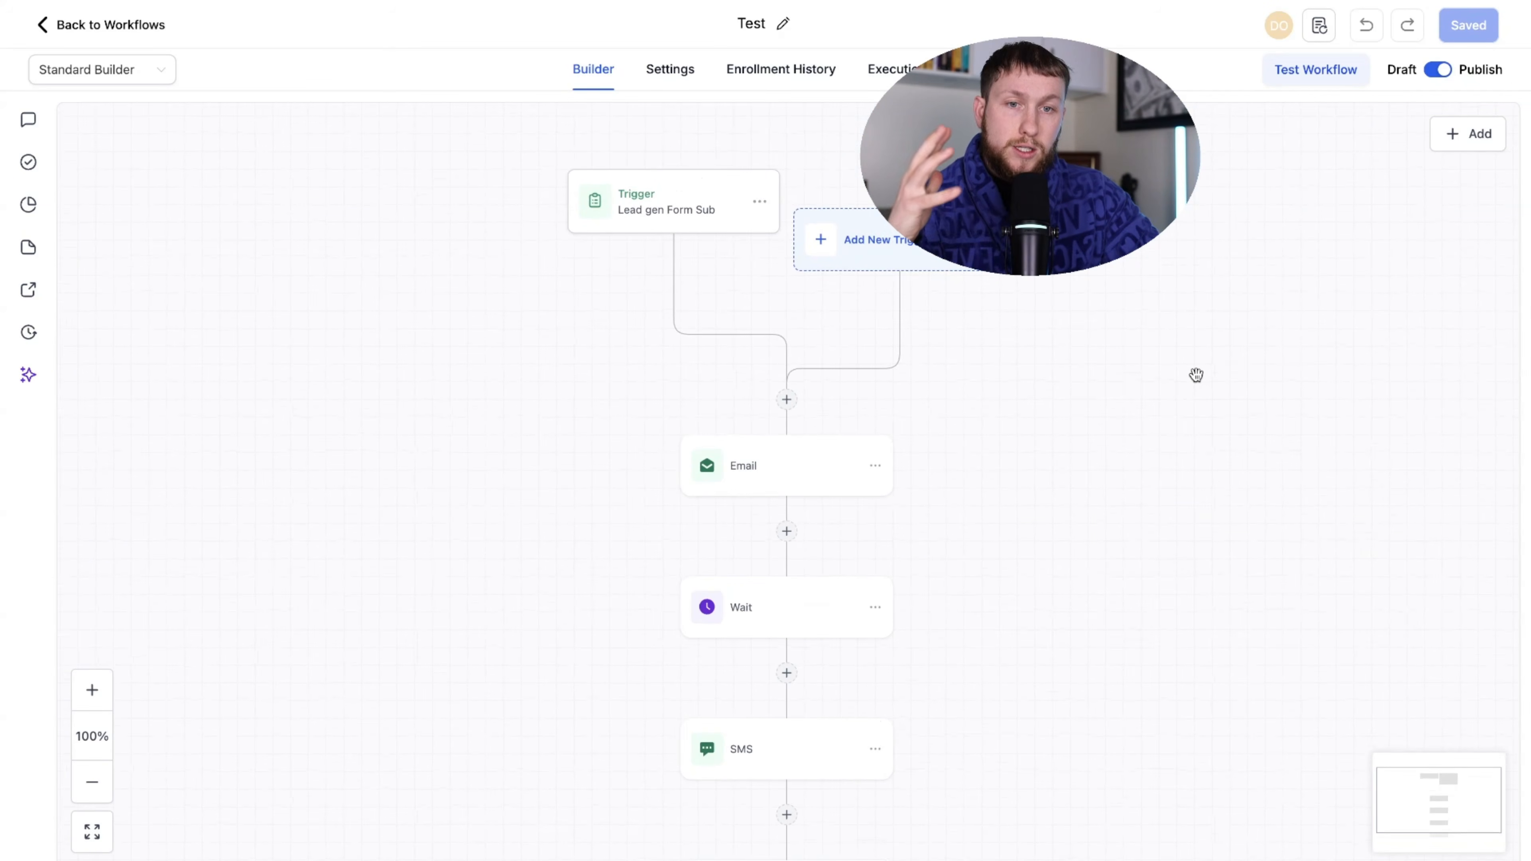
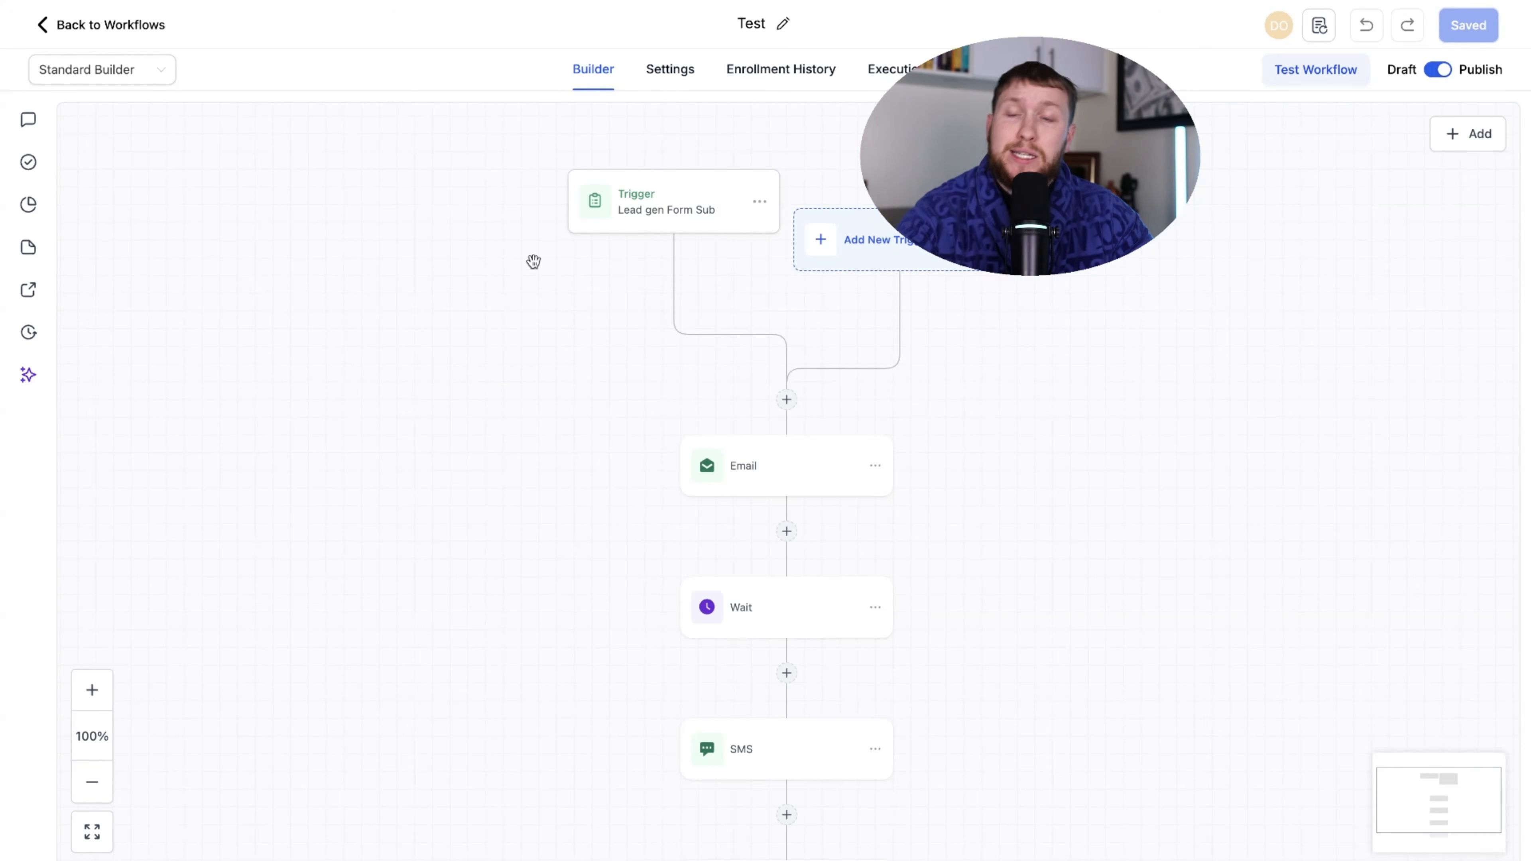
- Switch the Test workflow to the Advanced Builder and auto-arrange its nodes
left_click(160, 75)
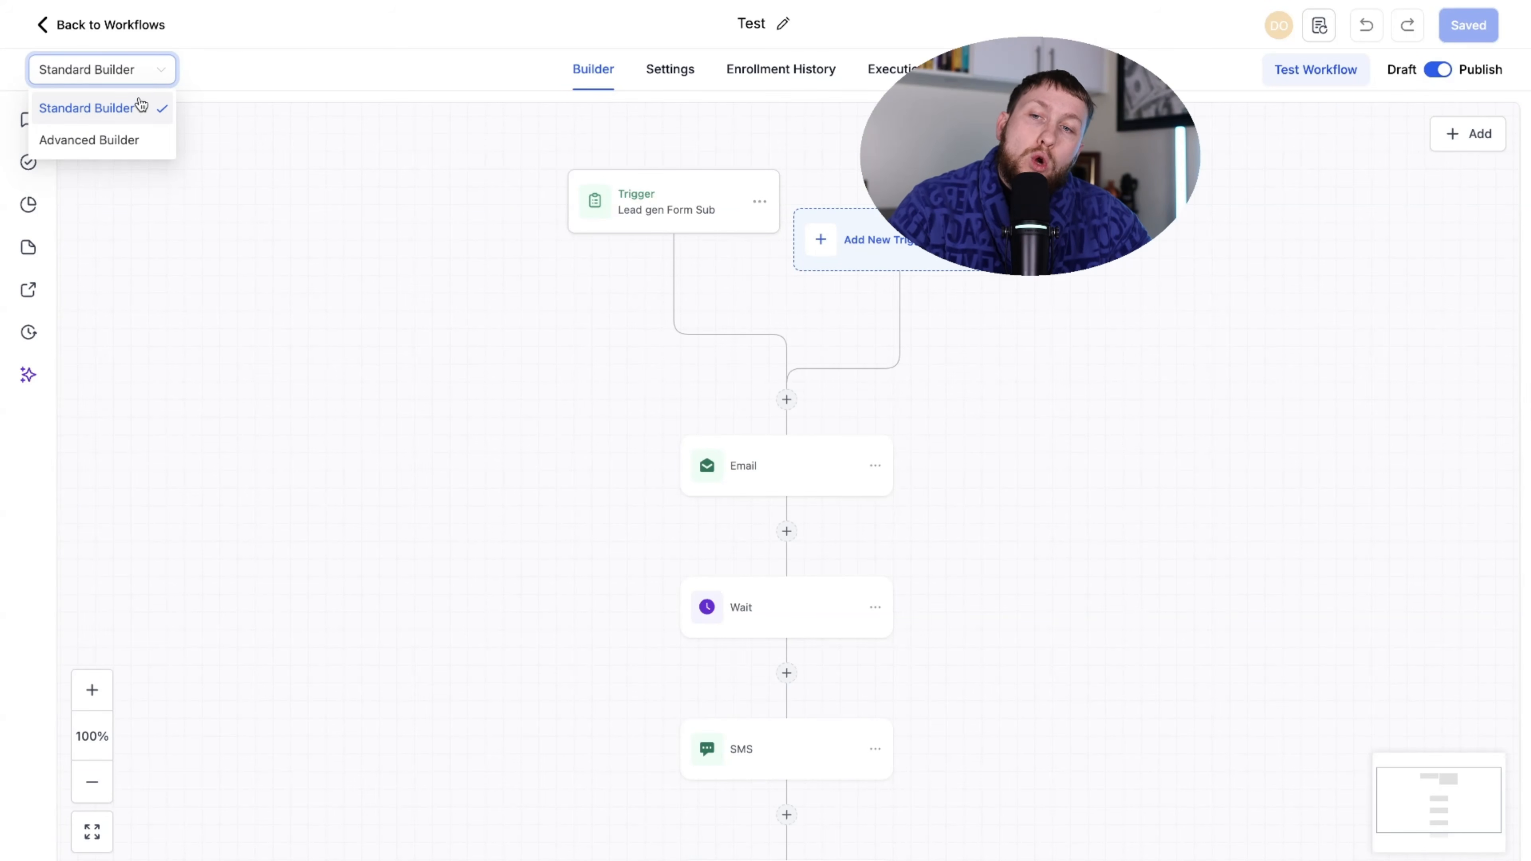
left_click(233, 142)
left_click(141, 78)
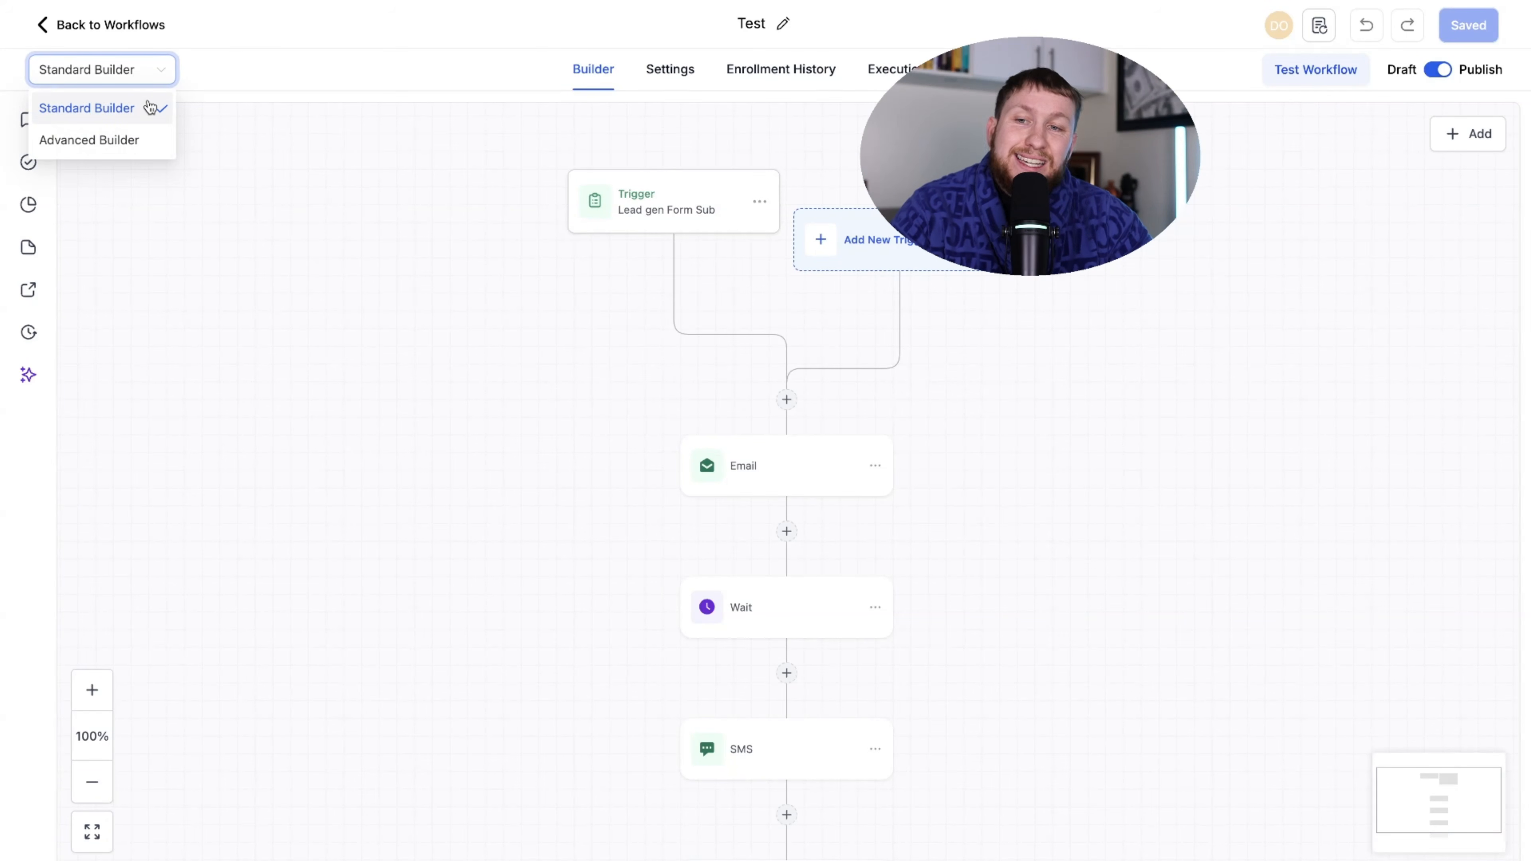
left_click(147, 142)
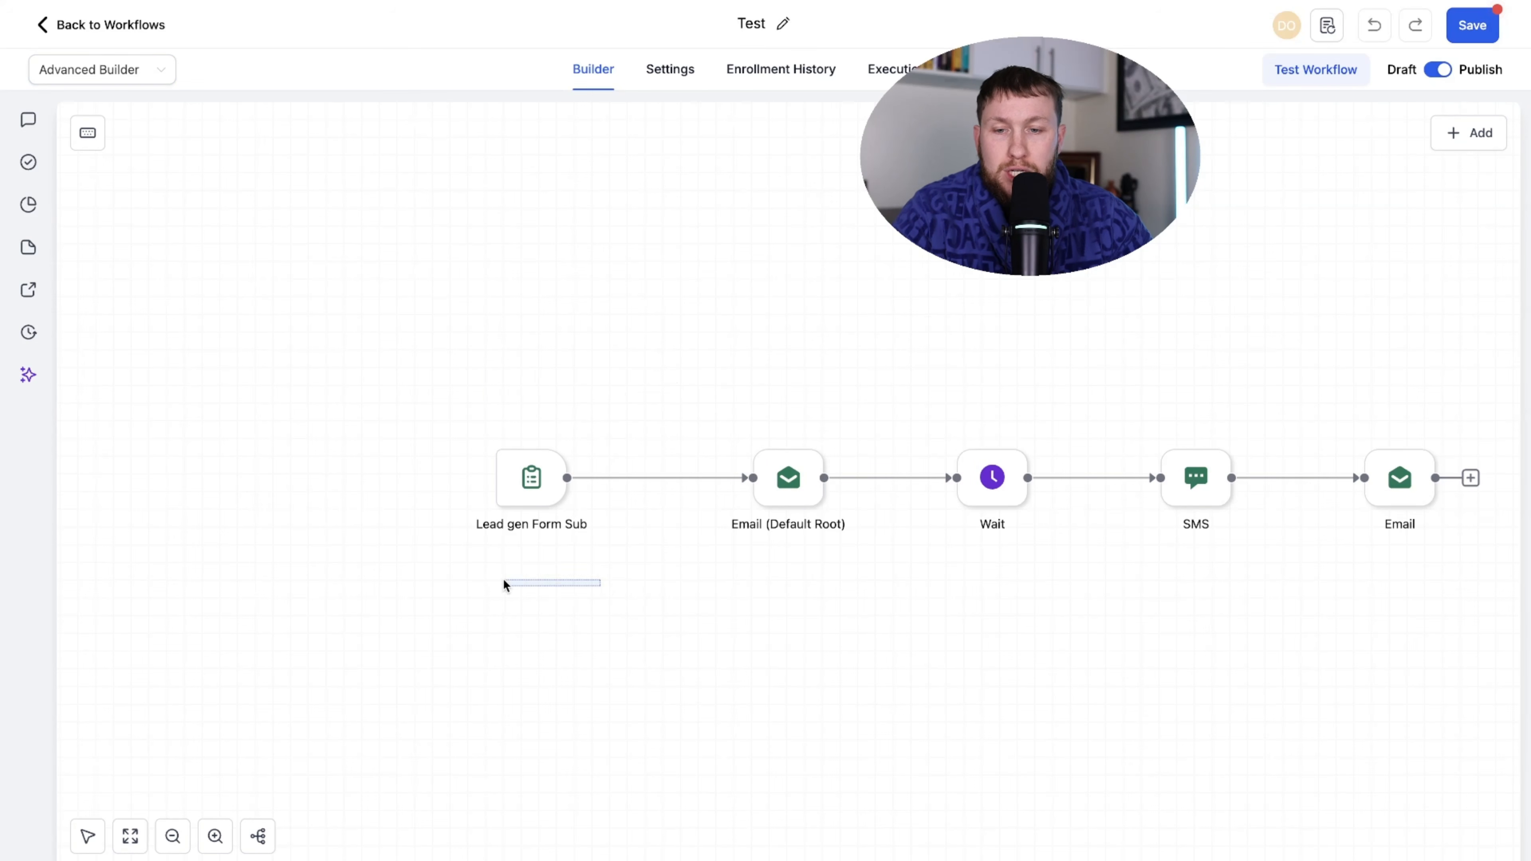
left_click(258, 848)
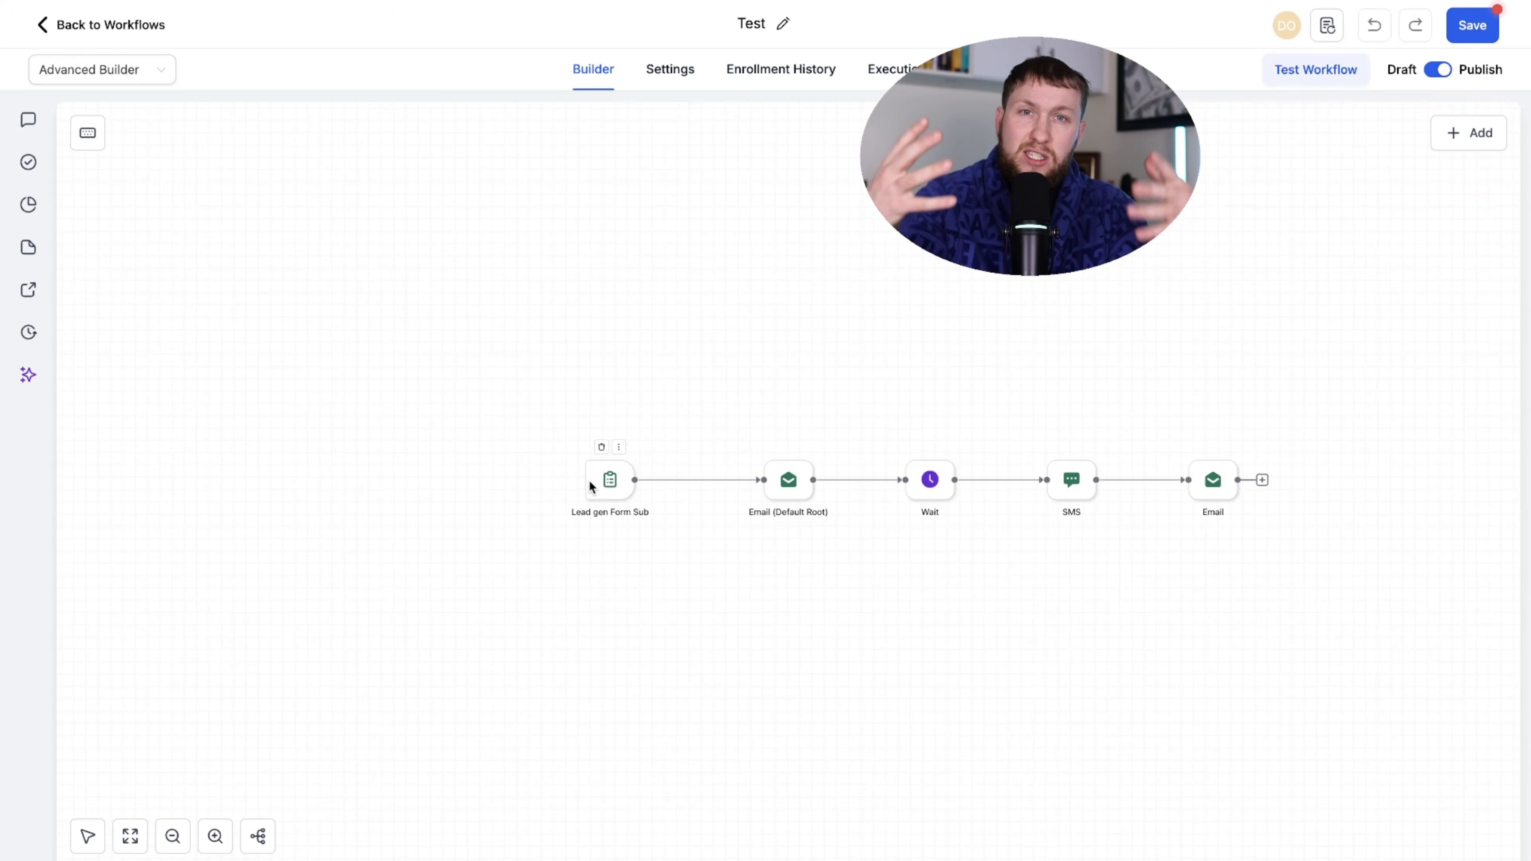
- Drag Lead gen Form Sub to the upper left and the Wait step to the lower left
left_click_drag(610, 463, 685, 371)
left_click_drag(804, 479, 704, 248)
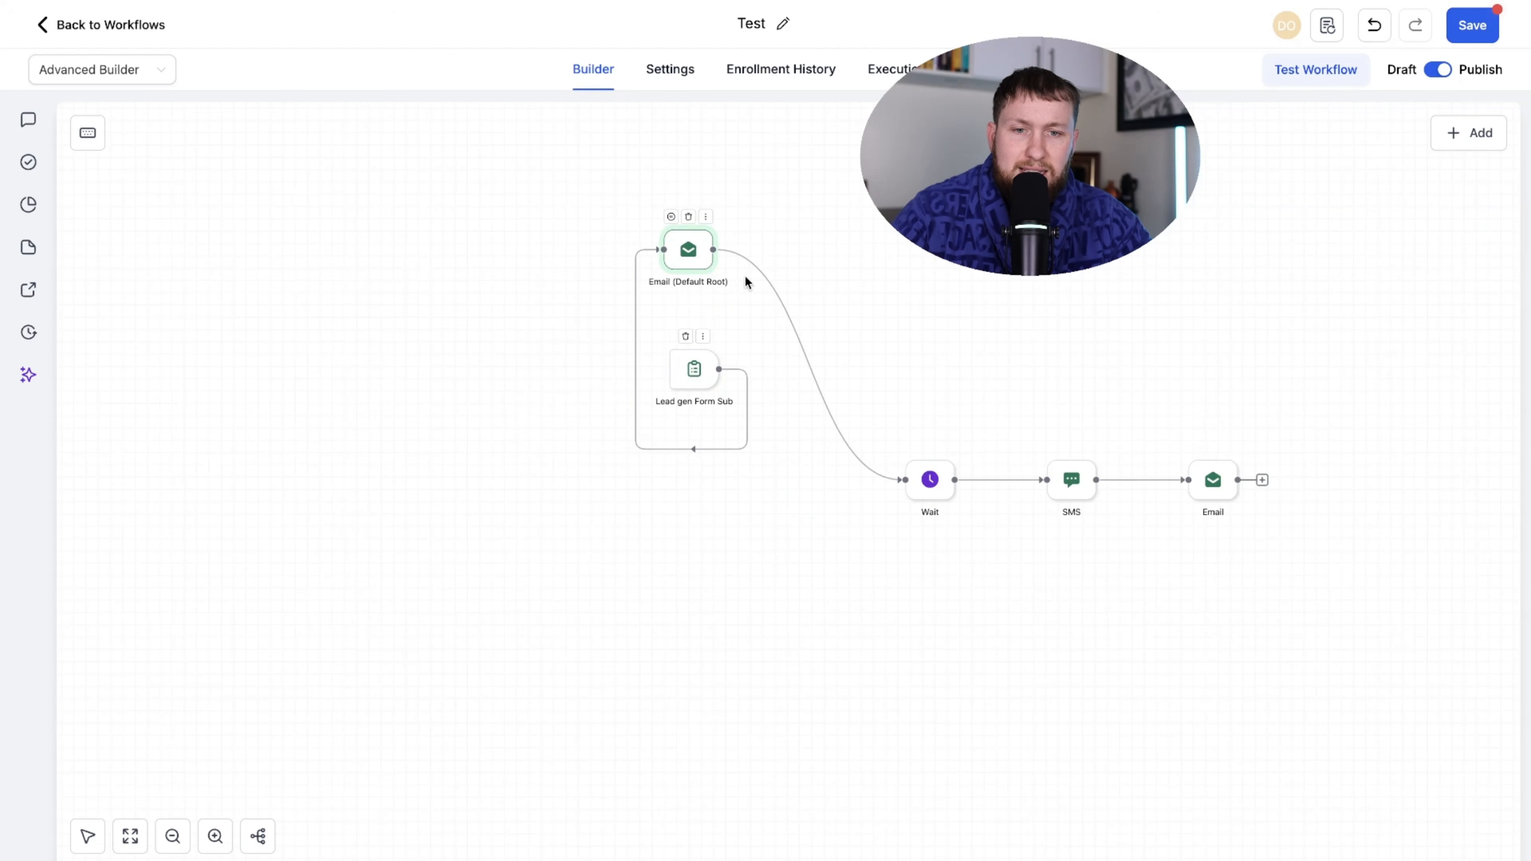
left_click_drag(926, 494, 392, 580)
left_click_drag(706, 380, 386, 236)
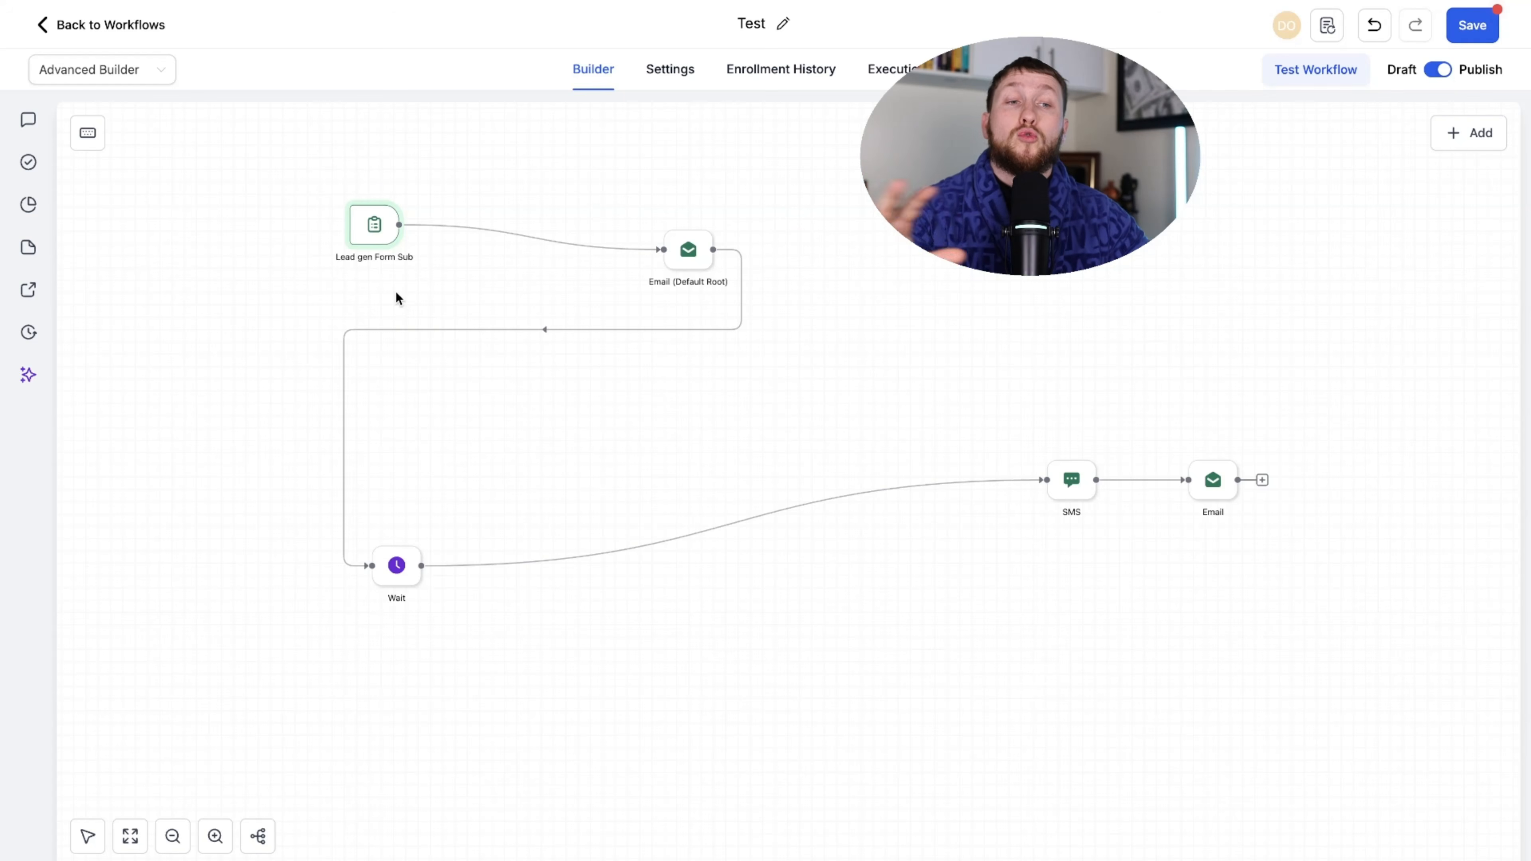
- Add Birthday Reminder, Form Submitted and Contact Created triggers to the canvas
left_click(1469, 132)
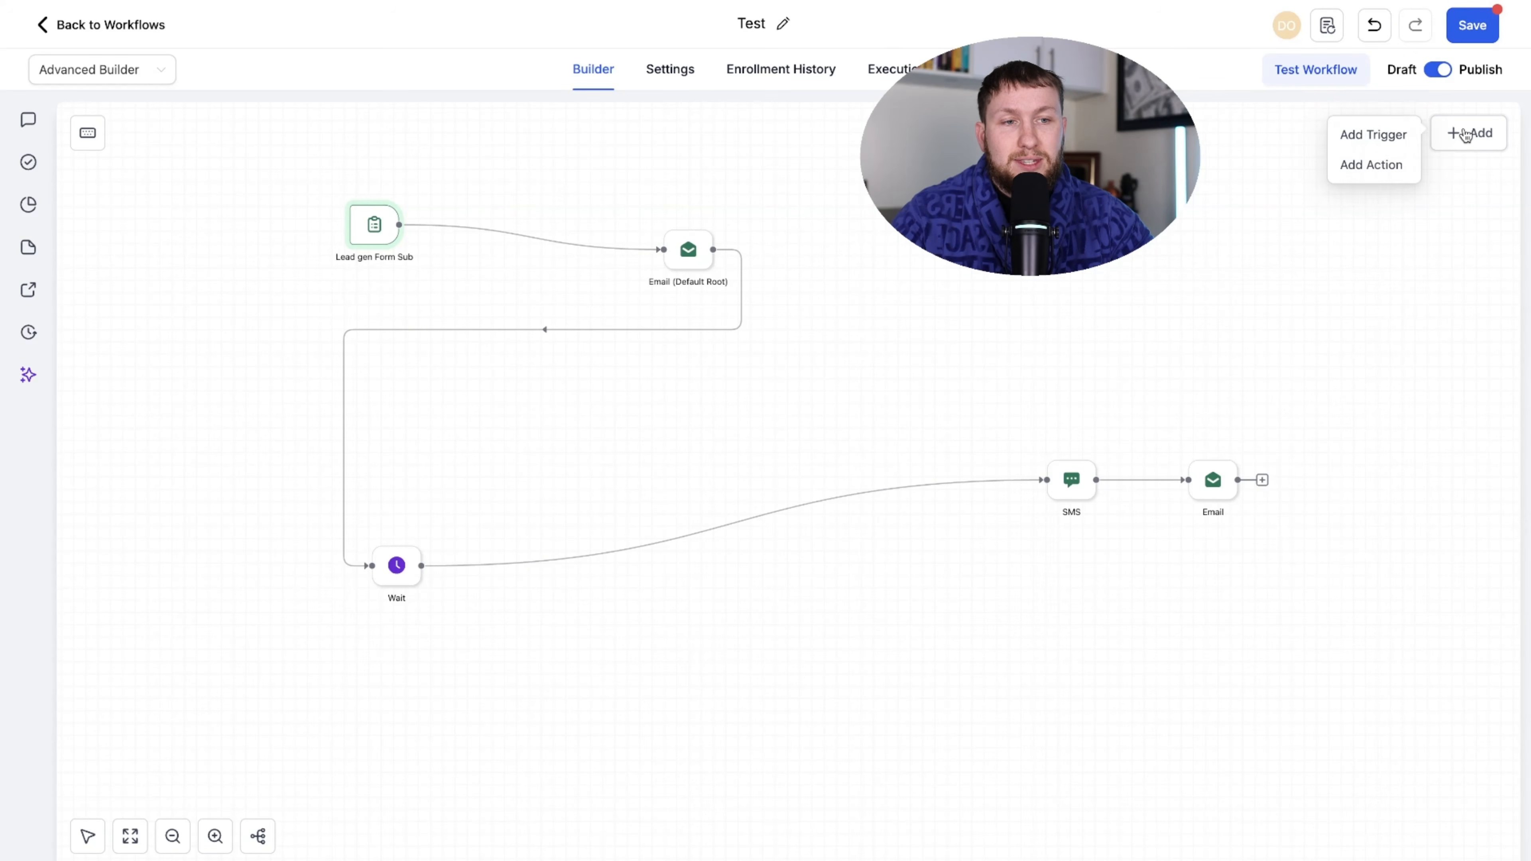
left_click(1375, 134)
left_click(1200, 335)
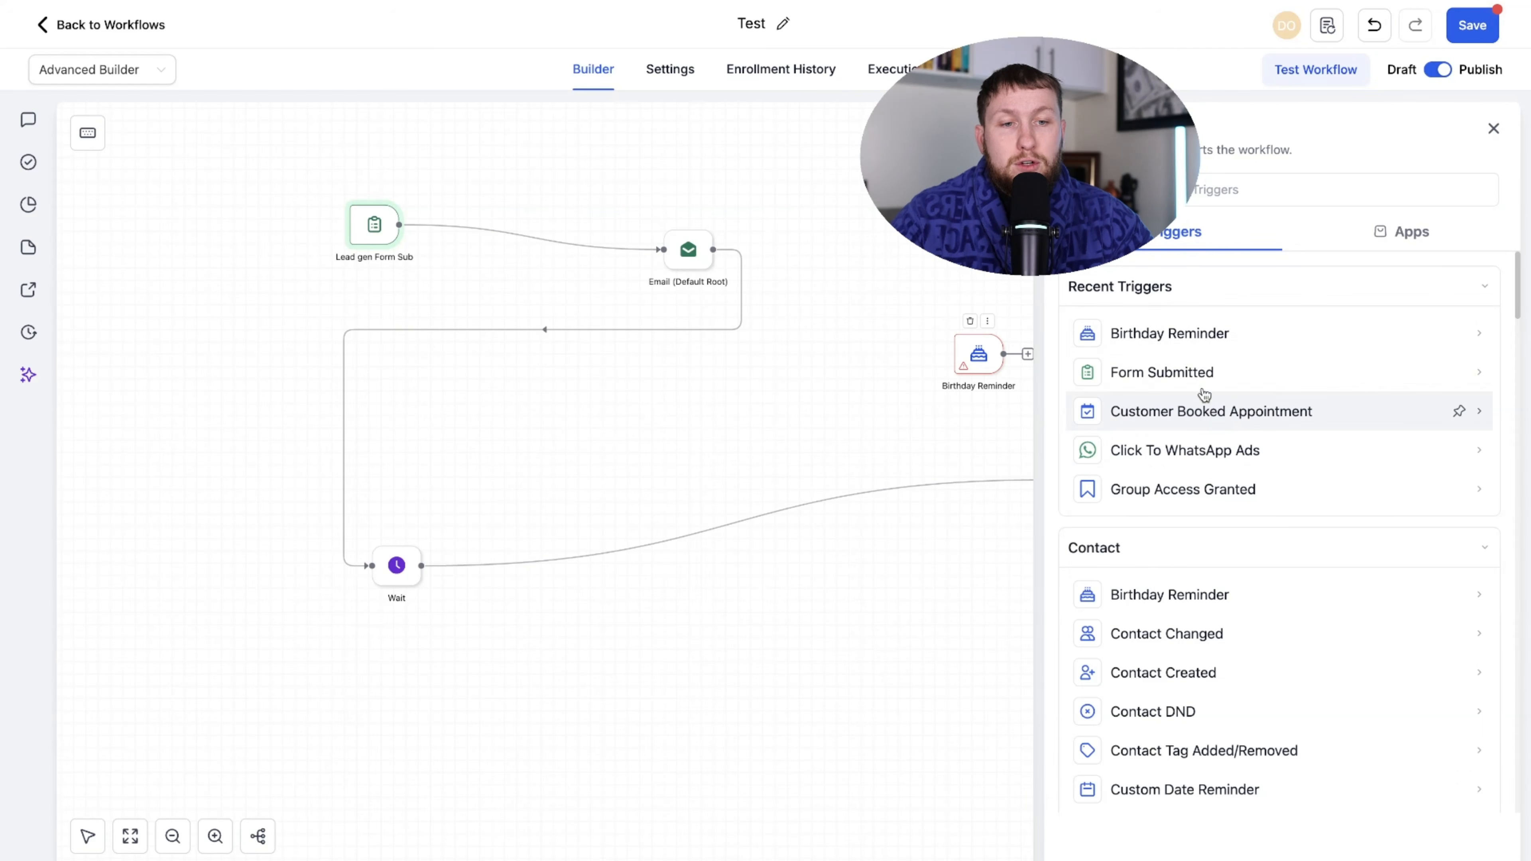
left_click(1199, 372)
left_click(1166, 663)
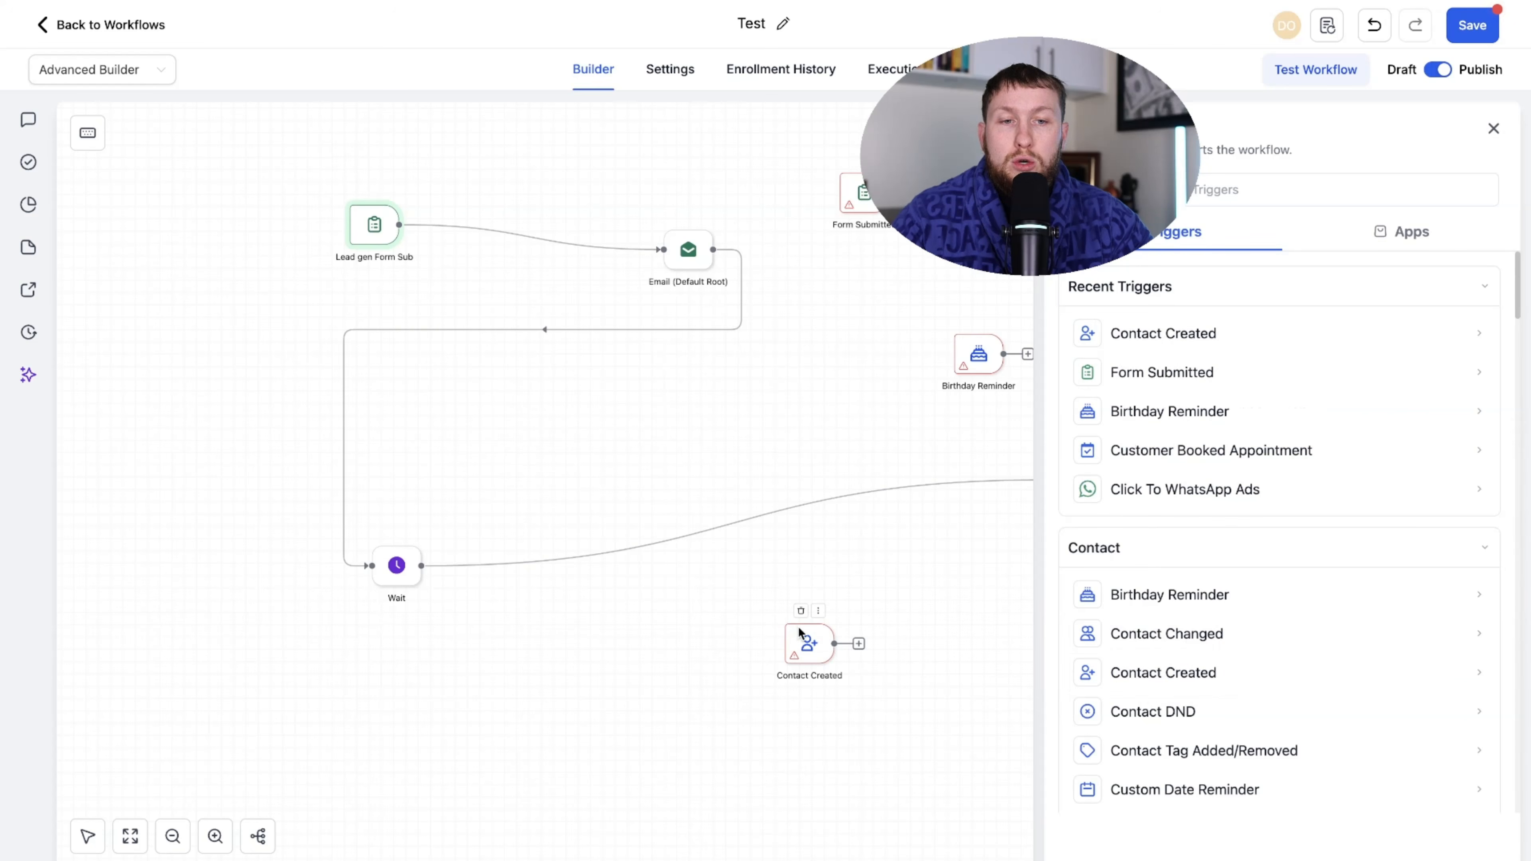
left_click(1493, 128)
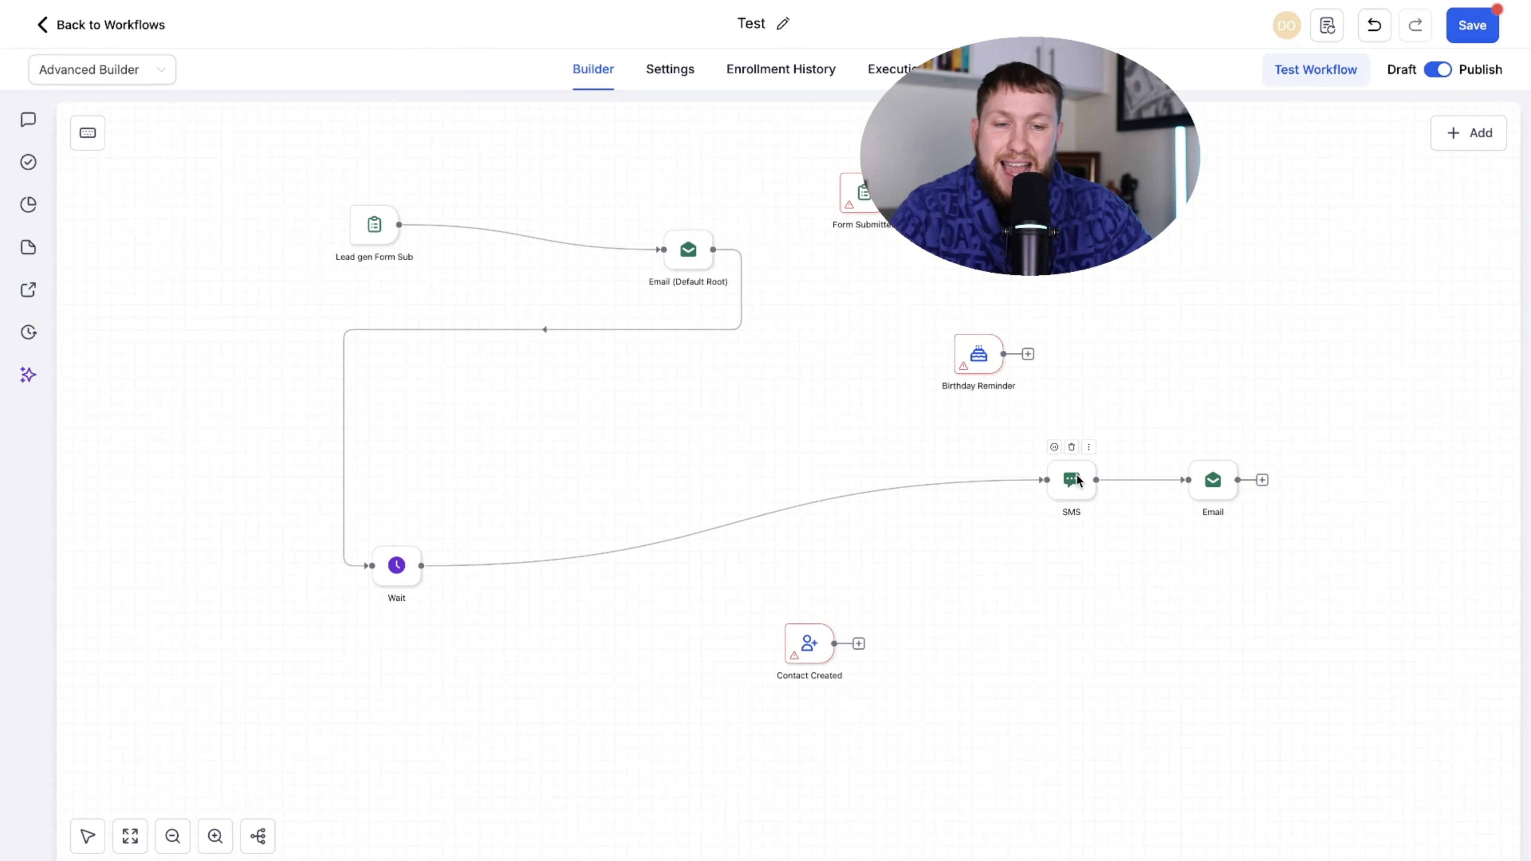
- Move the SMS step left toward Wait and nudge Wait slightly
left_click_drag(1077, 482, 836, 467)
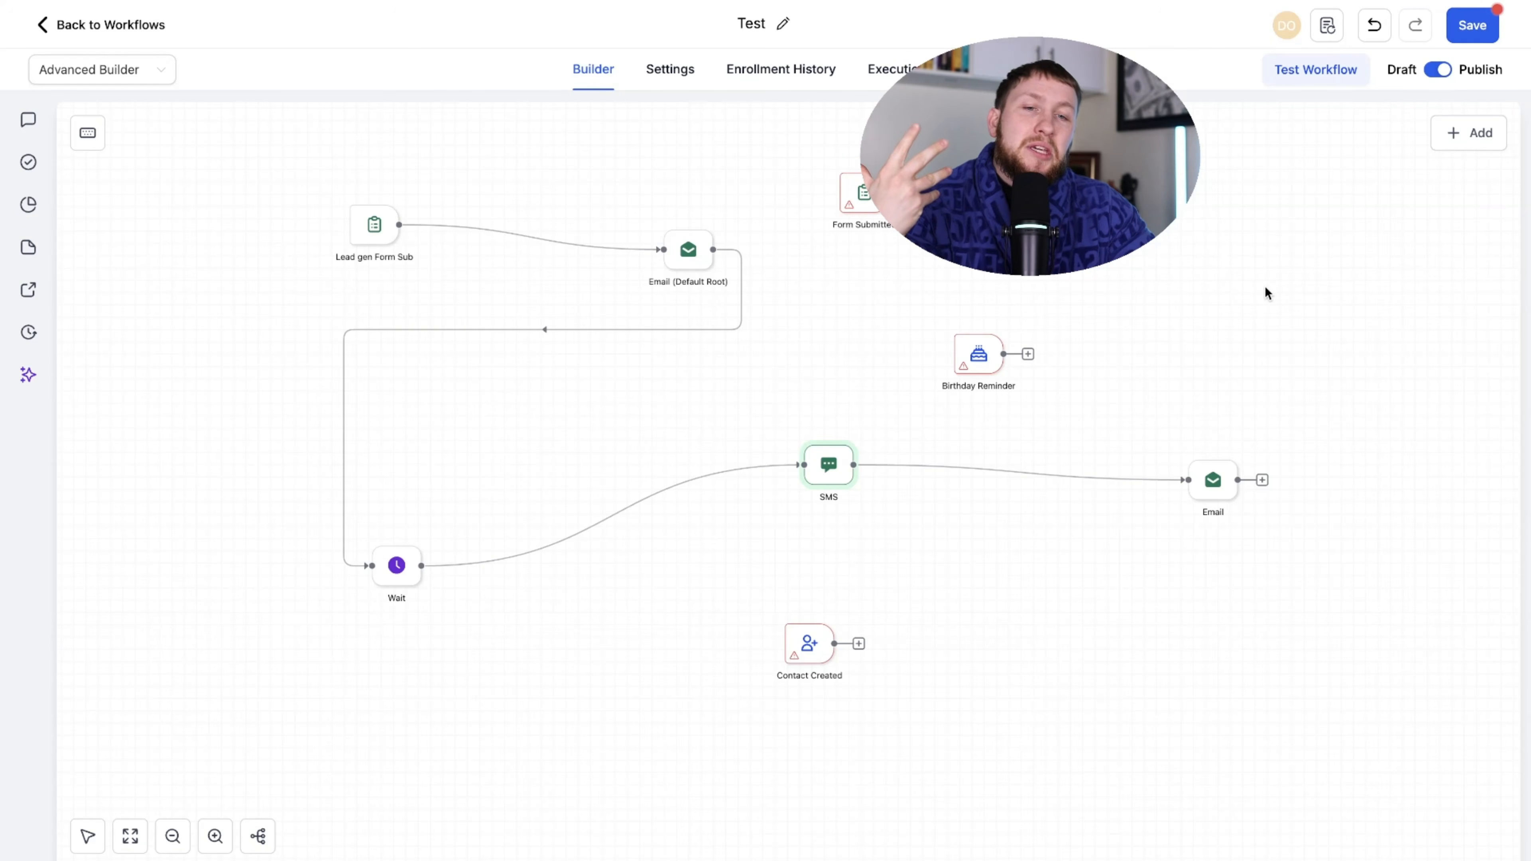
left_click_drag(840, 478, 810, 526)
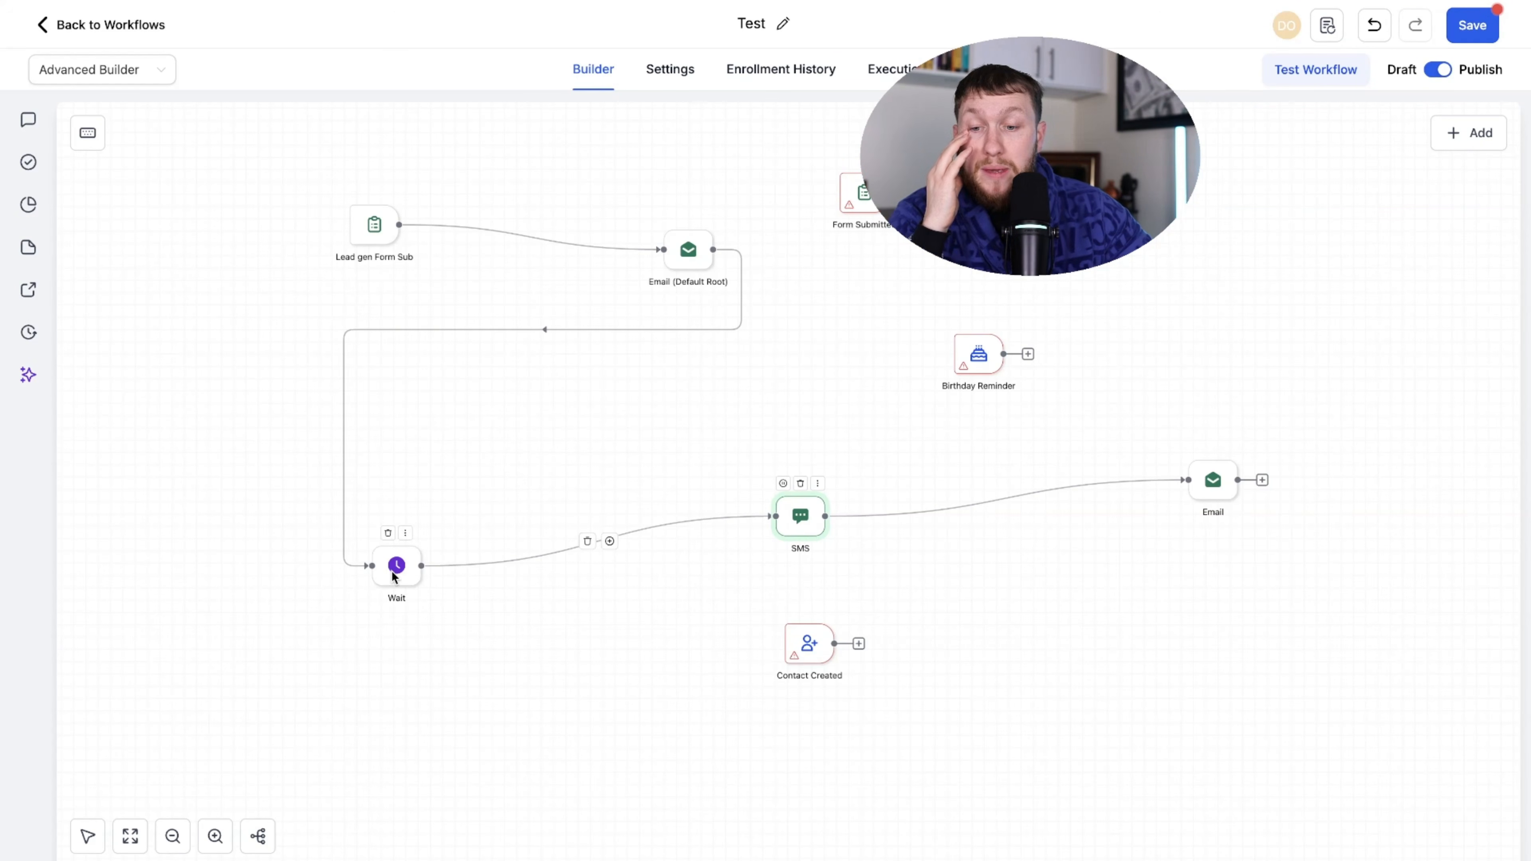
mouse_move(393, 577)
left_mouse_down()
mouse_move(584, 493)
mouse_move(421, 583)
left_mouse_up()
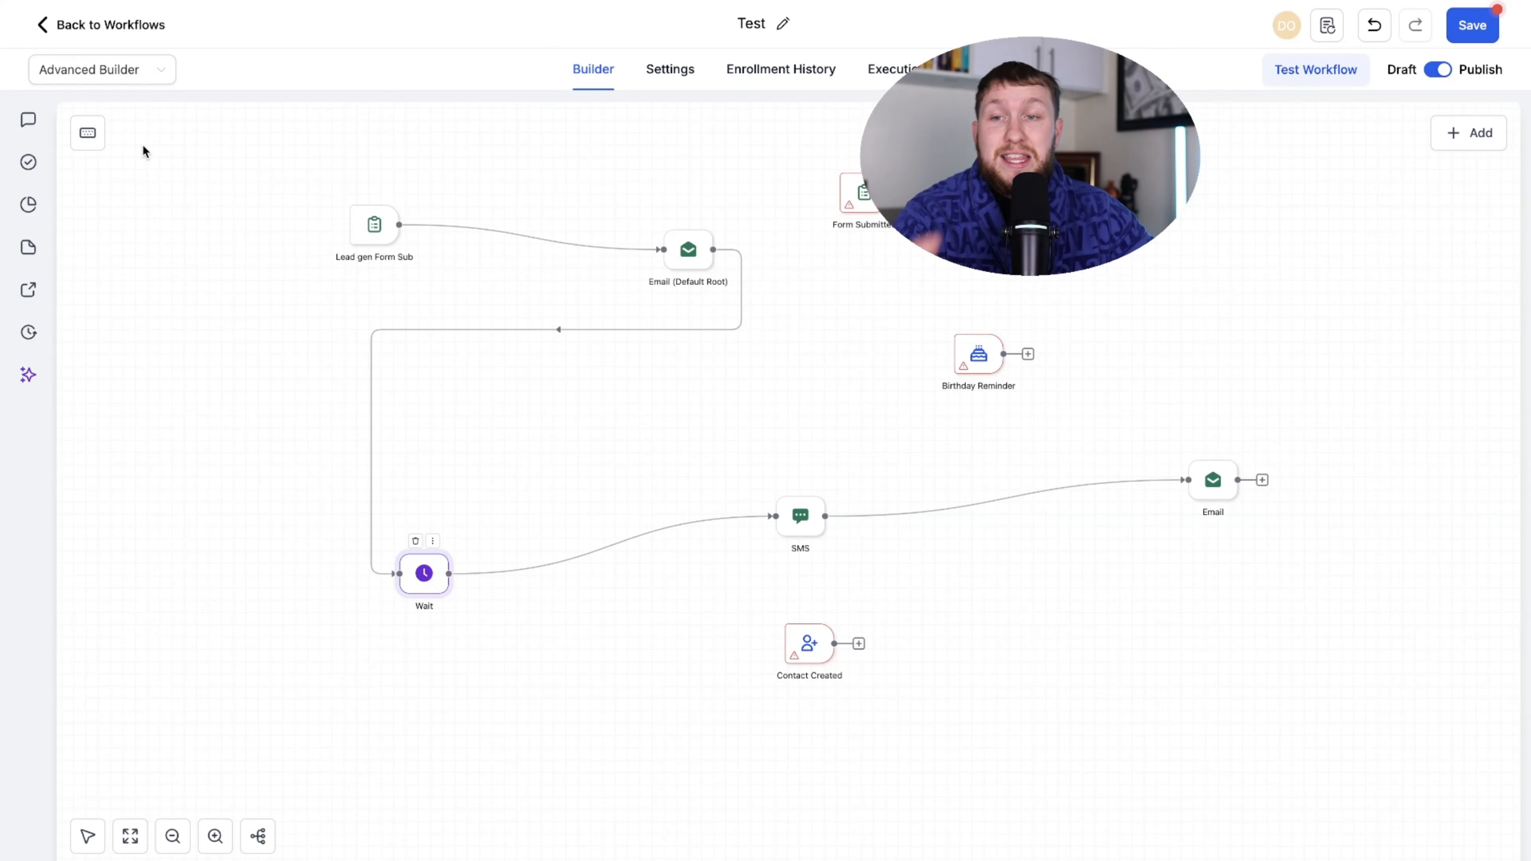
- Toggle between Standard and Advanced Builder, then move the Form Submitted trigger up and left
left_click(126, 74)
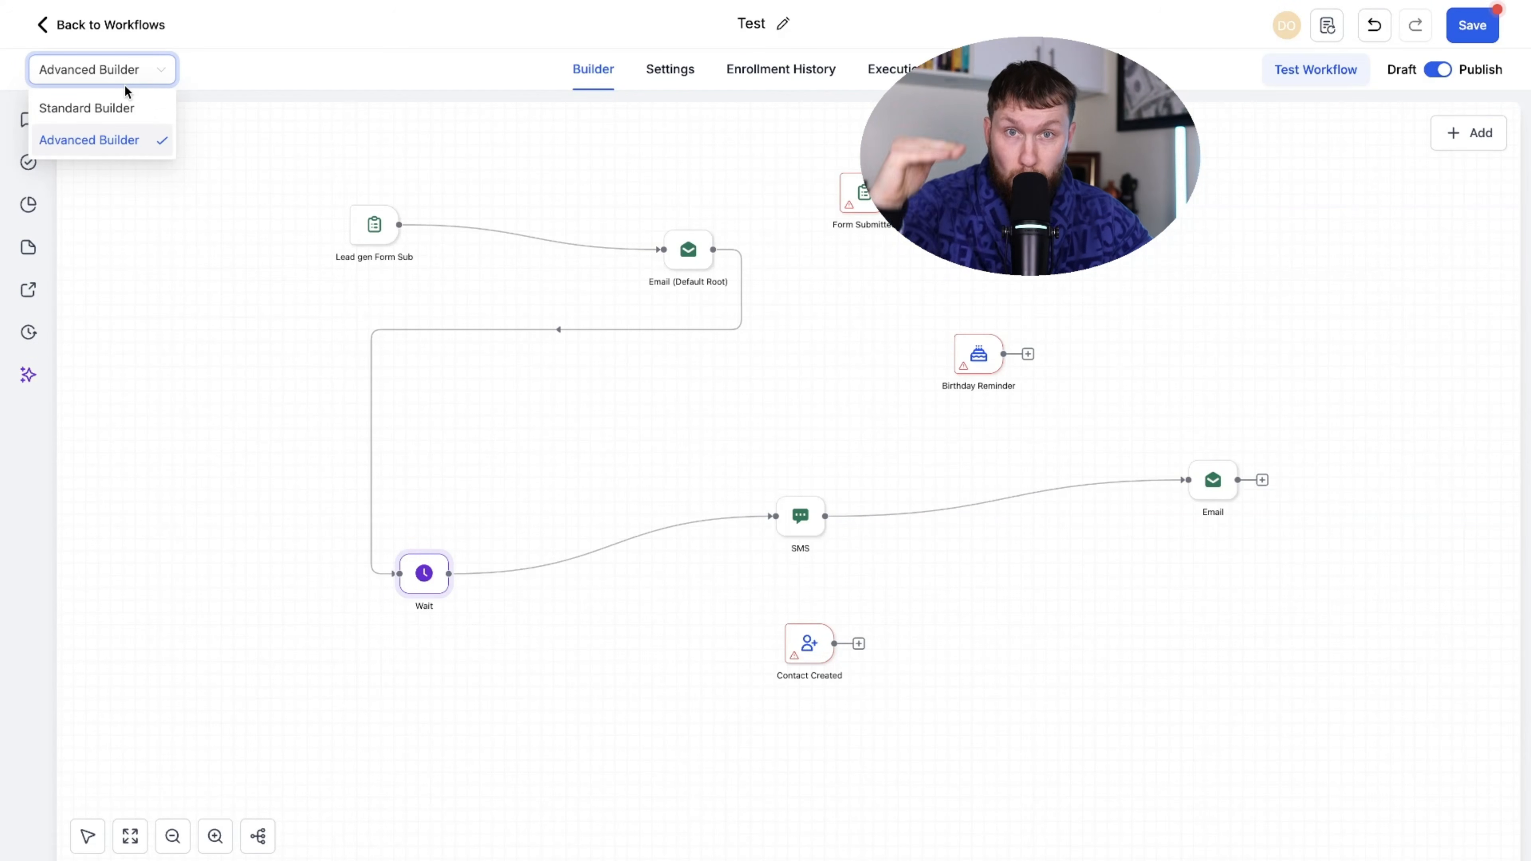
left_click(124, 107)
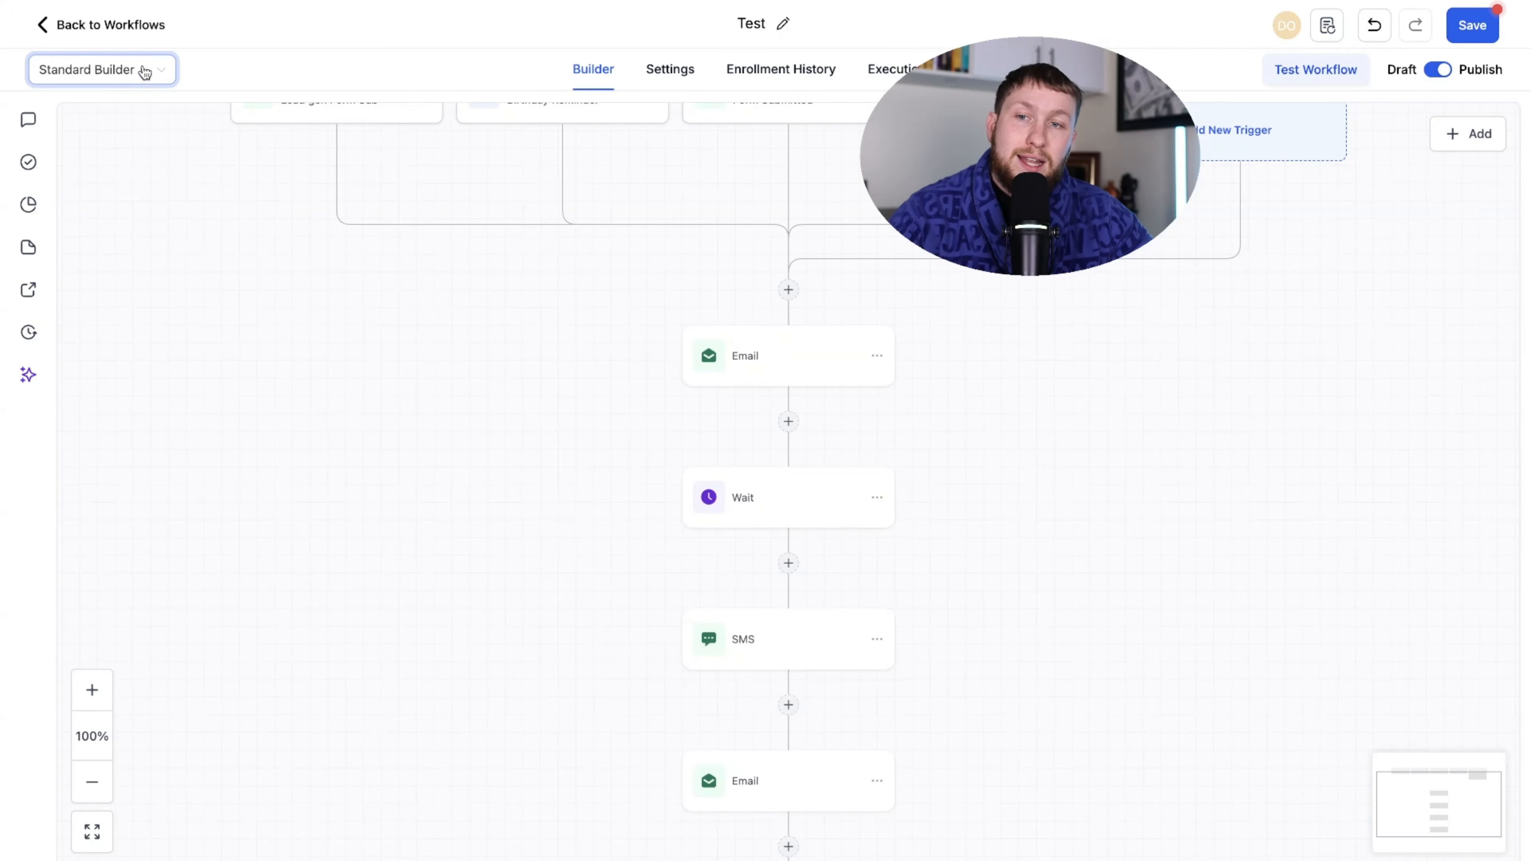
left_click(145, 71)
left_click(124, 138)
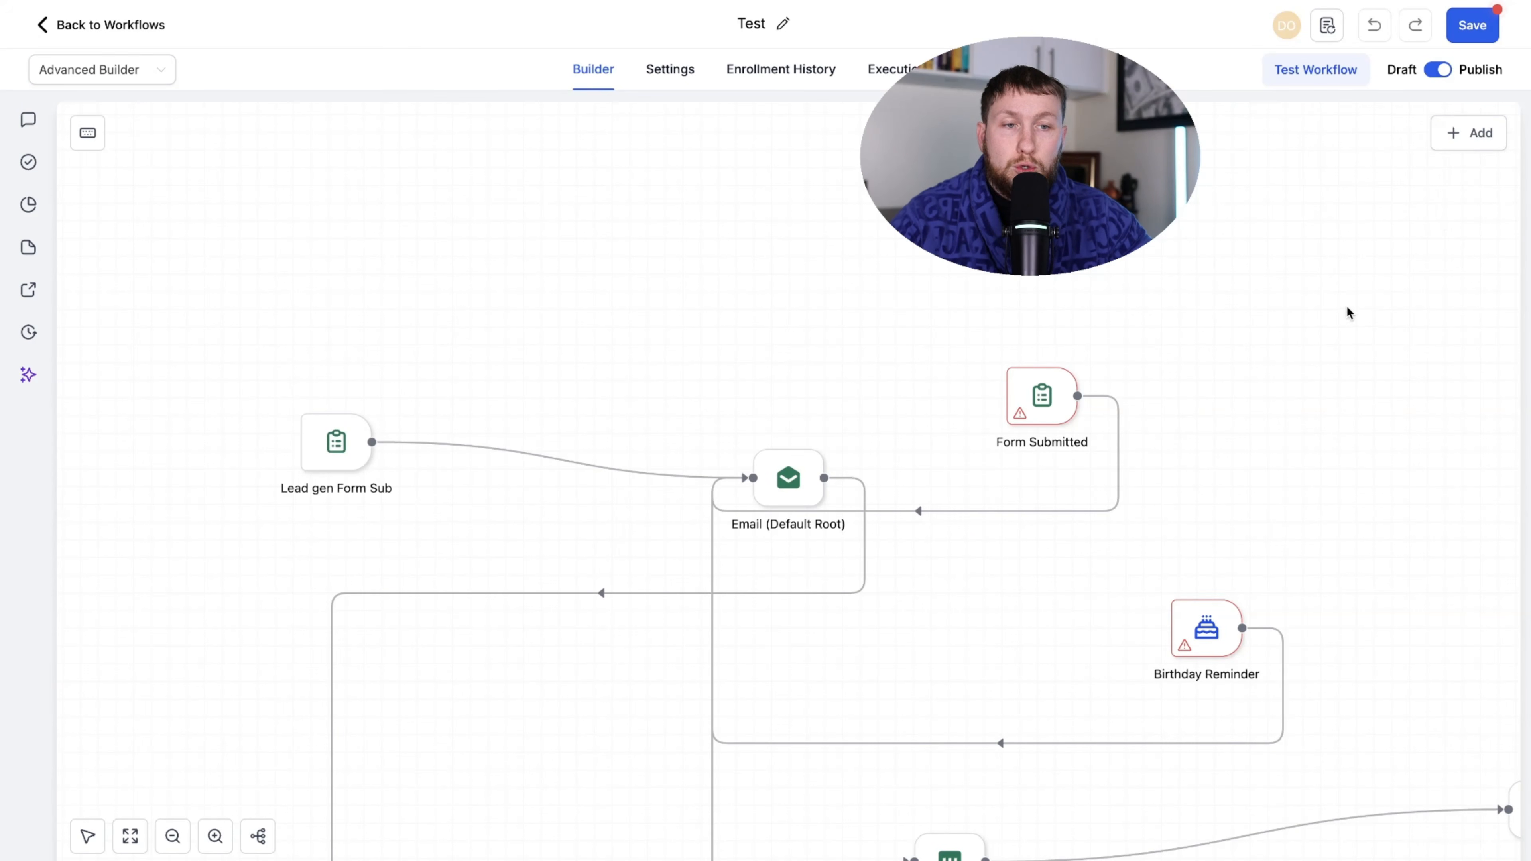
left_click_drag(1041, 395, 858, 227)
left_click_drag(820, 477, 870, 433)
- Delete the Email (Default Root) step, adding no new action after Birthday Reminder
left_click(870, 386)
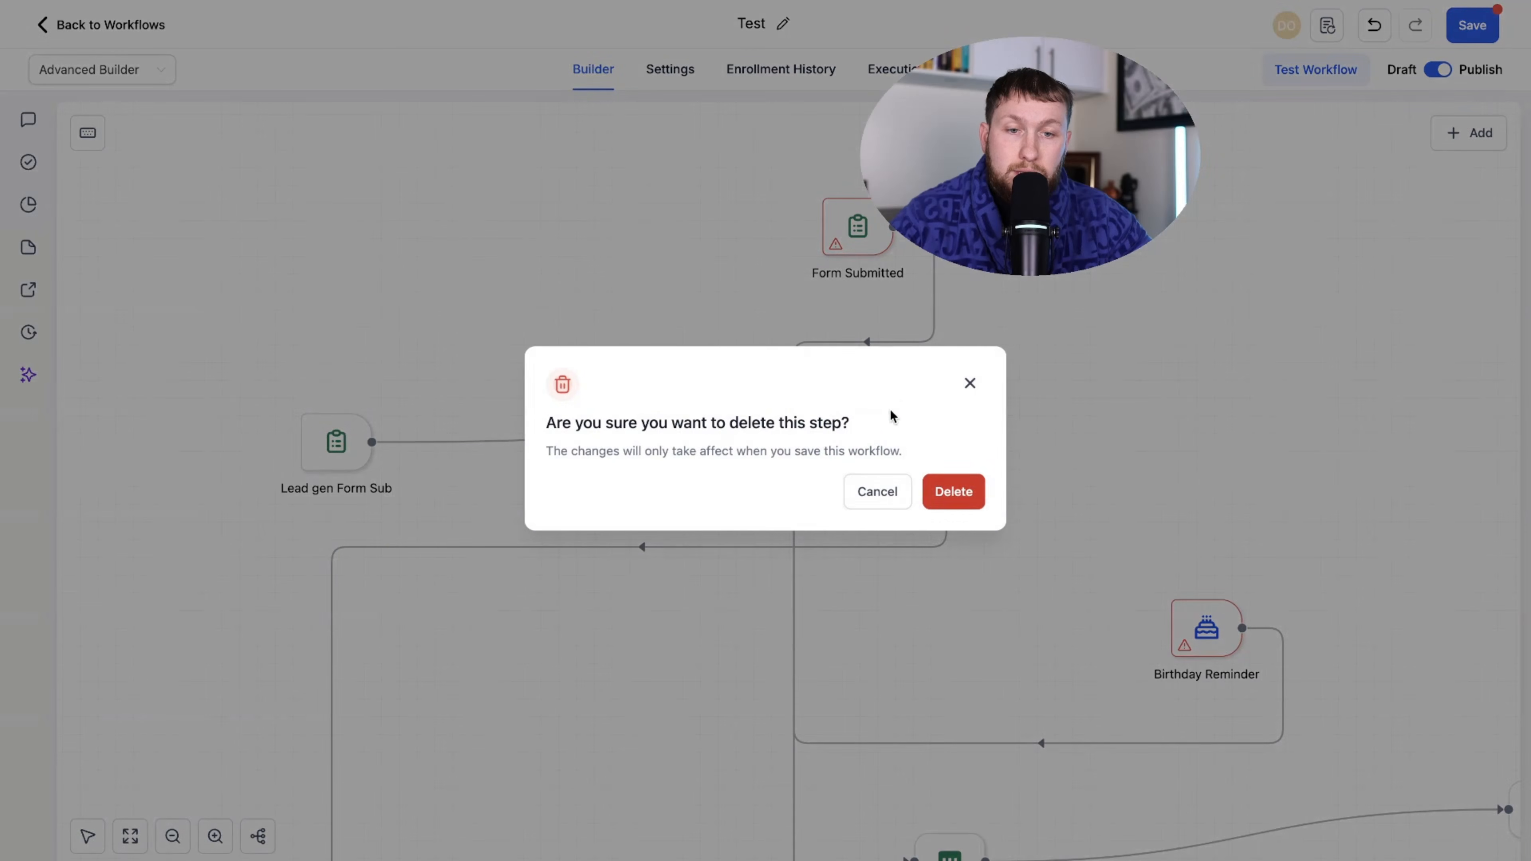
left_click(952, 489)
left_click(1276, 628)
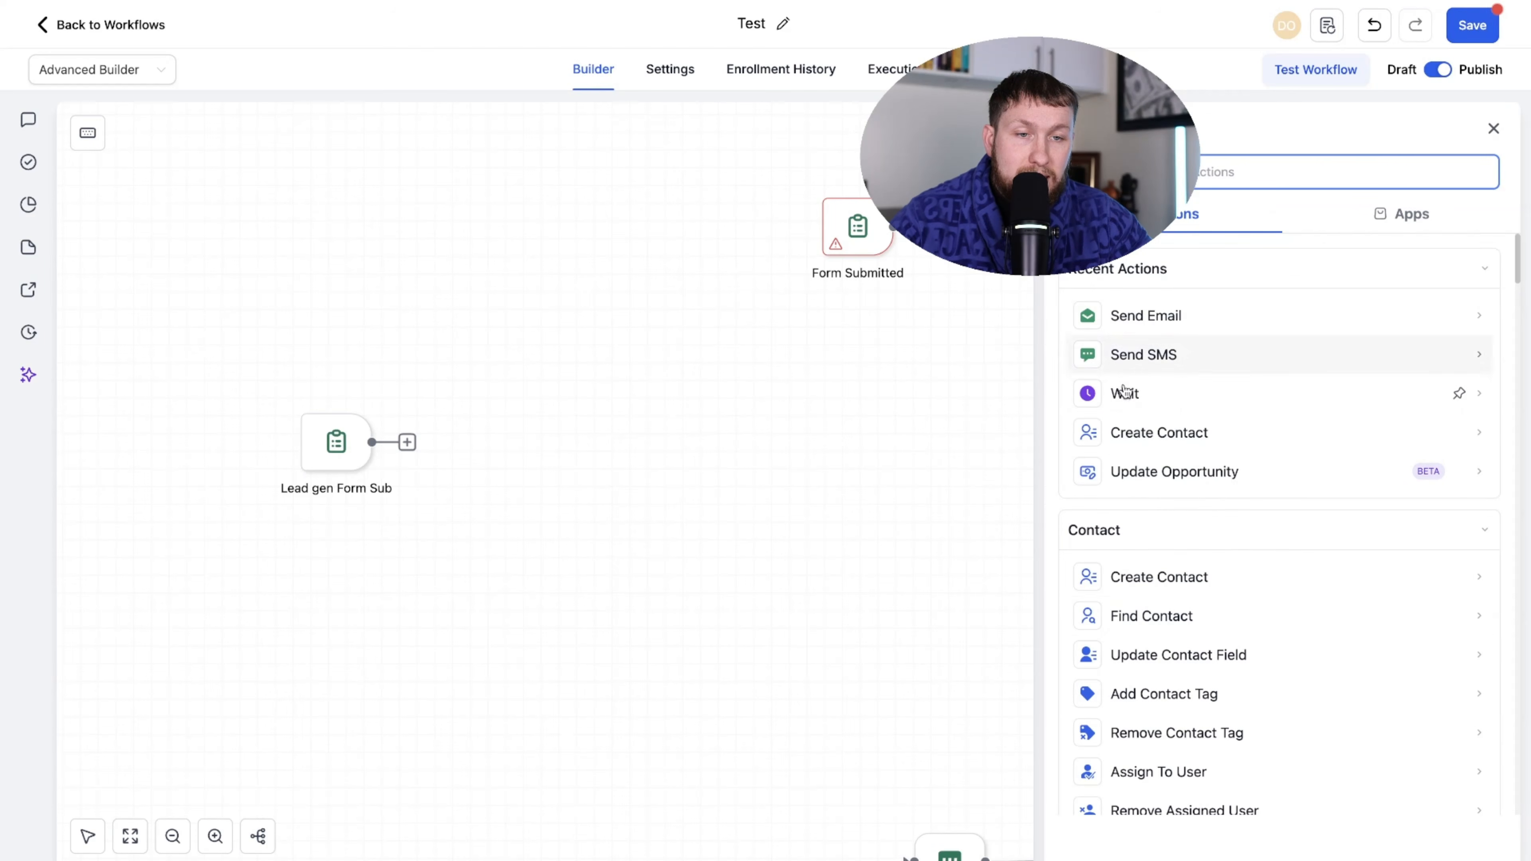
left_click(1493, 129)
- Return the Test workflow to the Standard Builder and save it
left_click(159, 71)
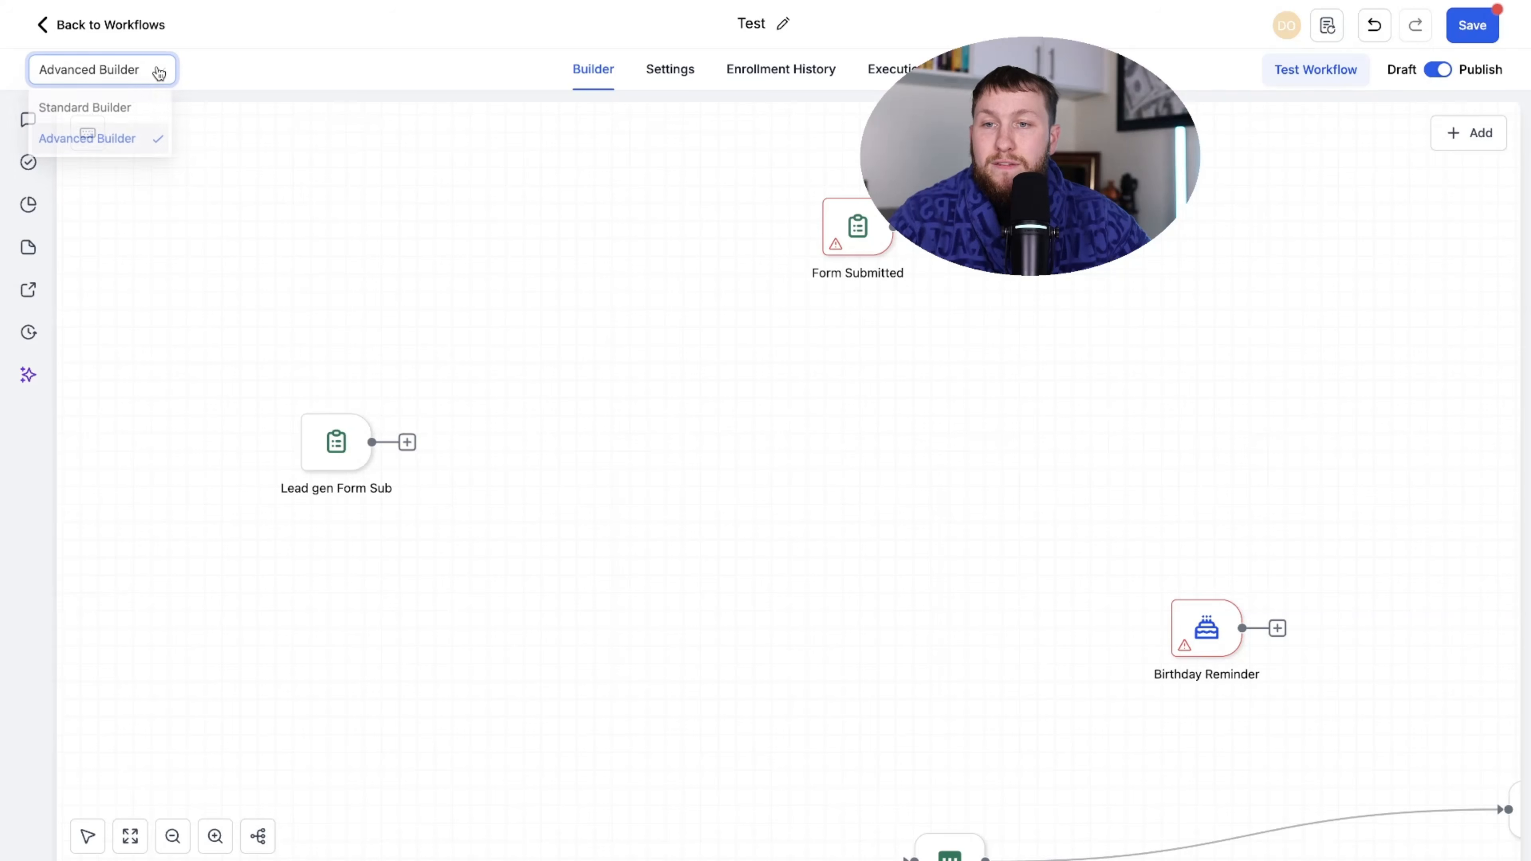
left_click(120, 106)
left_click_drag(410, 270, 442, 377)
left_click(1467, 26)
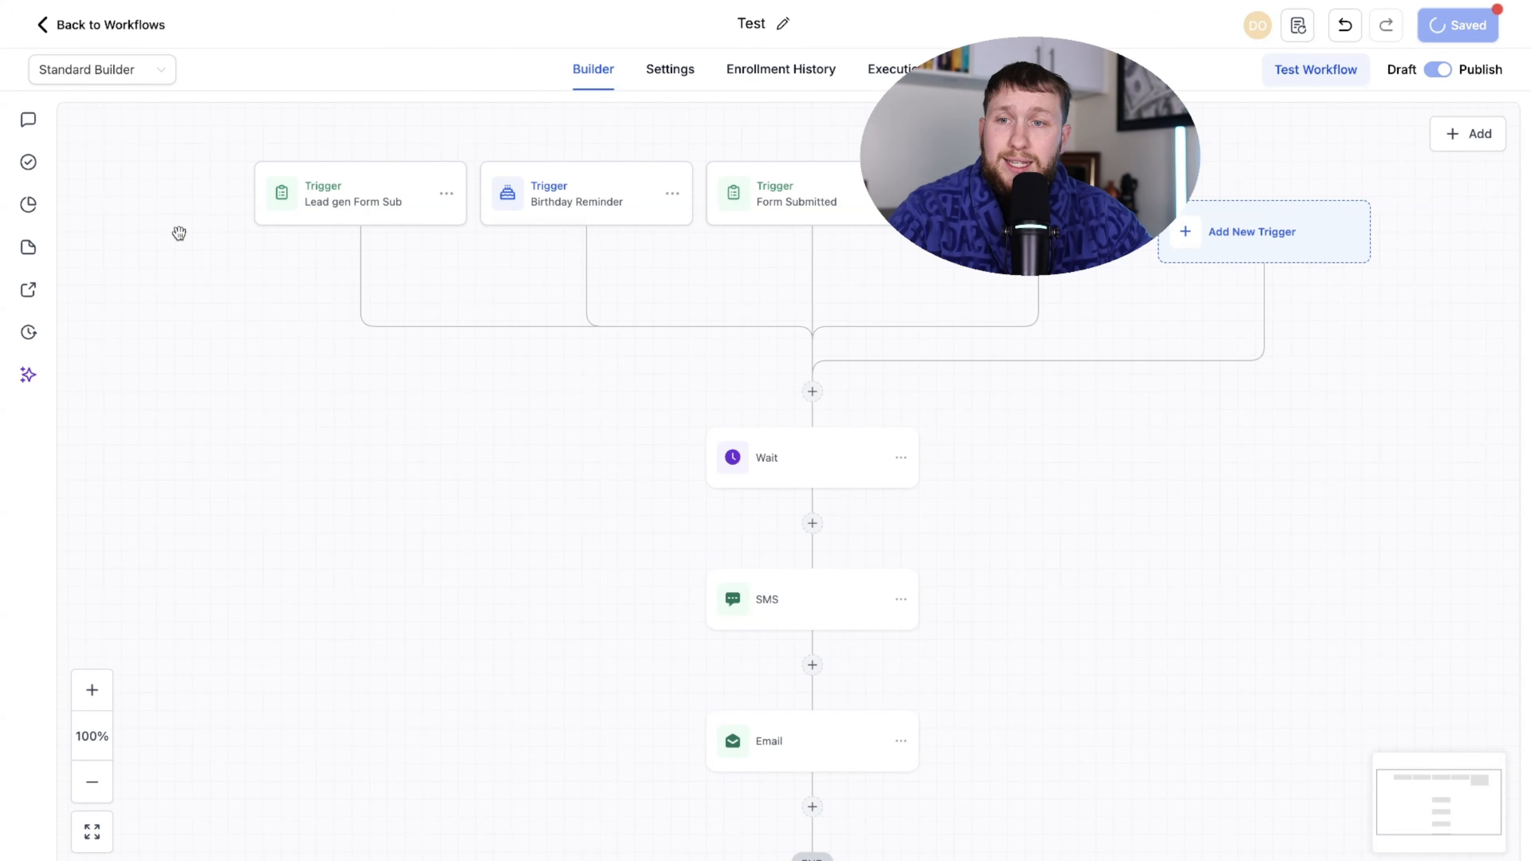
- Go back to the Workflow List and open the Create Workflow options
left_click(96, 25)
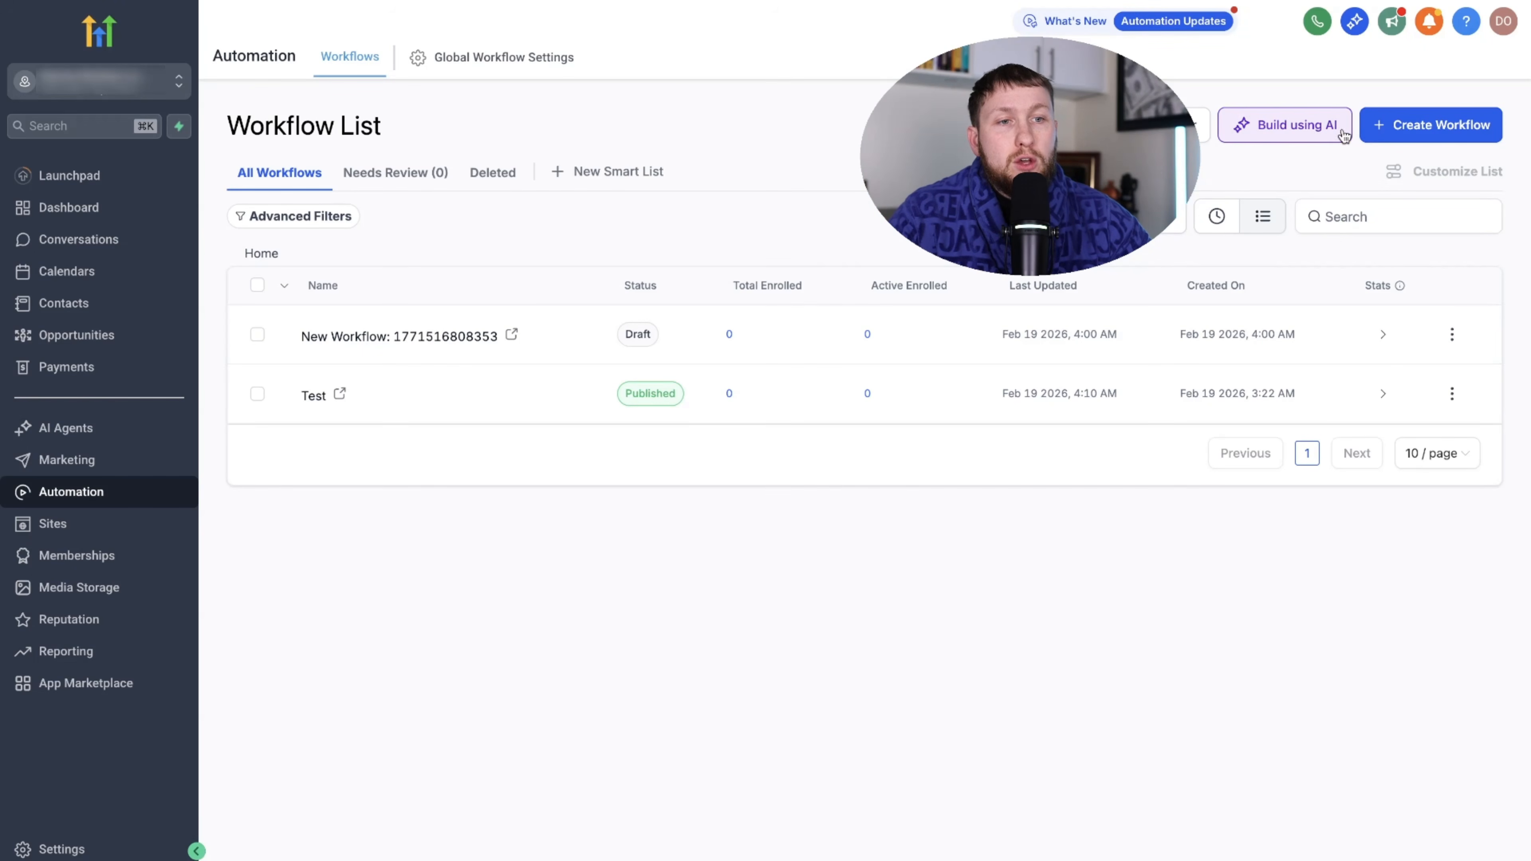
left_click(1423, 128)
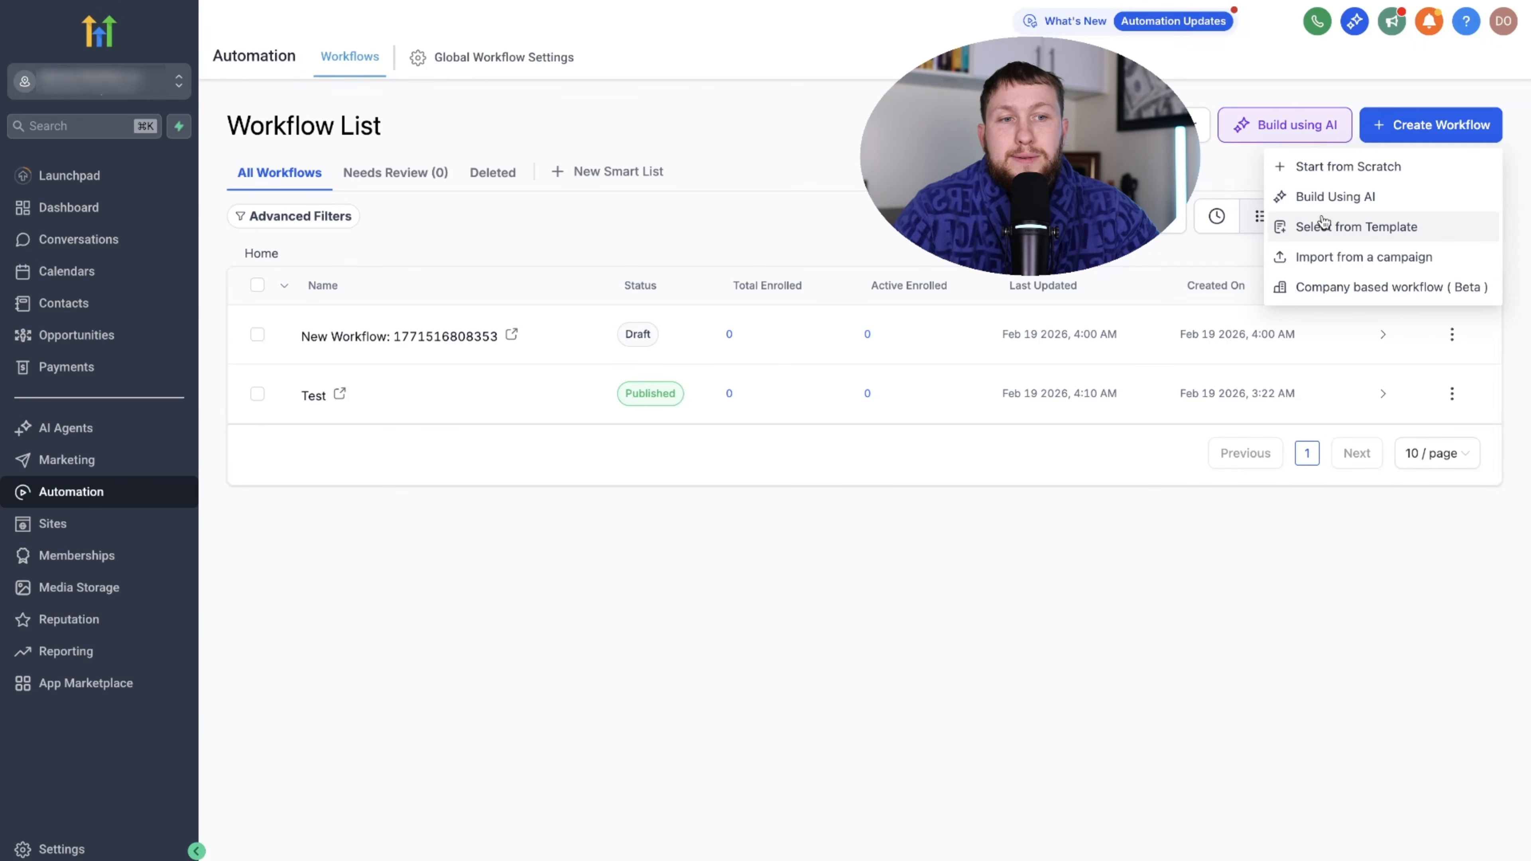
- Browse the template library and preview the Send Review Request template
left_click(1340, 228)
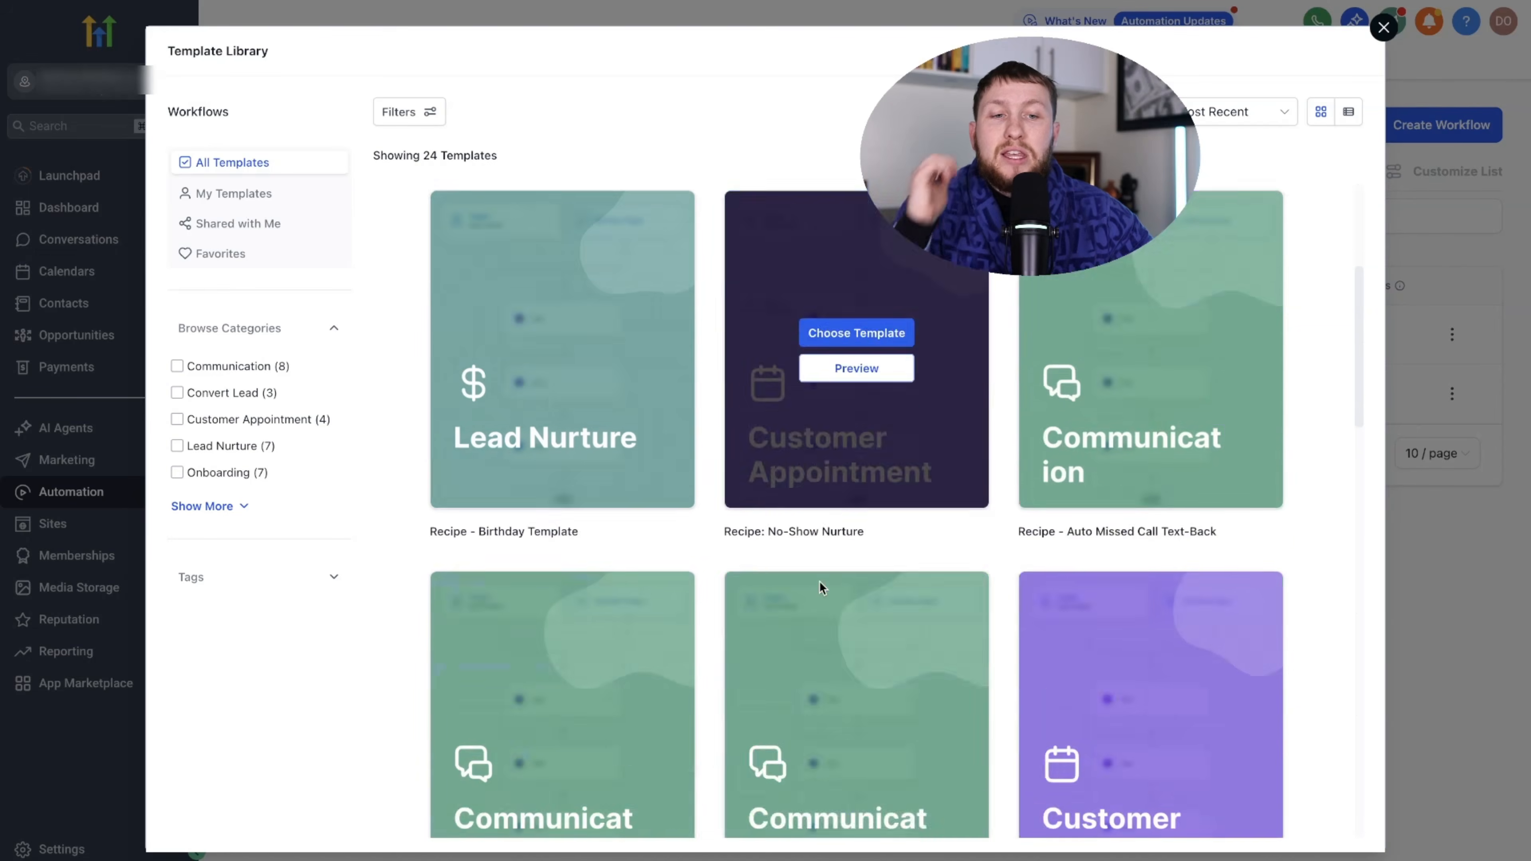
scroll(820, 582, "down", 20)
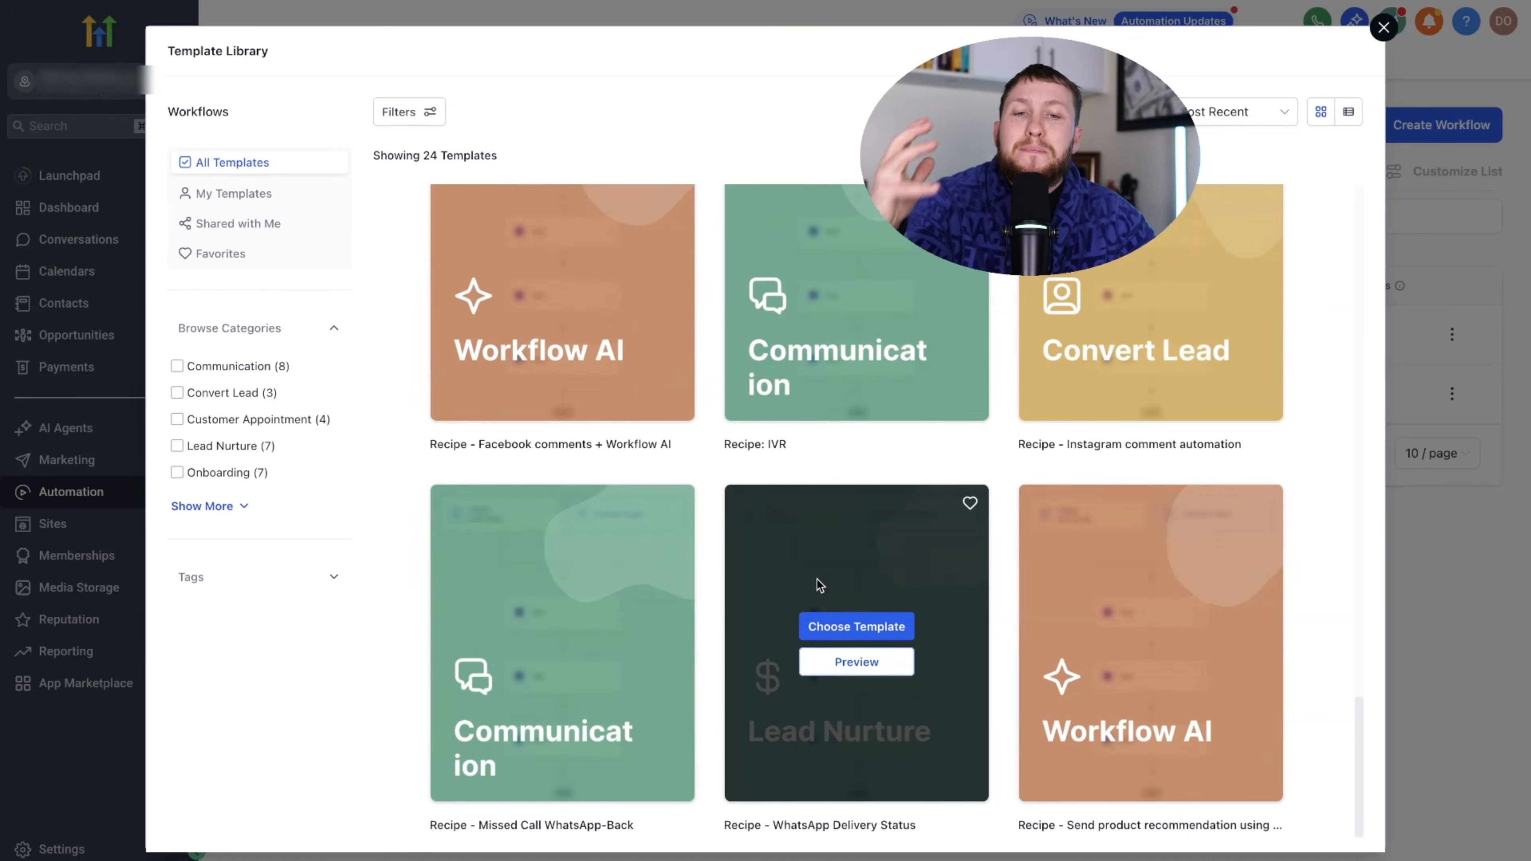
scroll(820, 575, "up", 20)
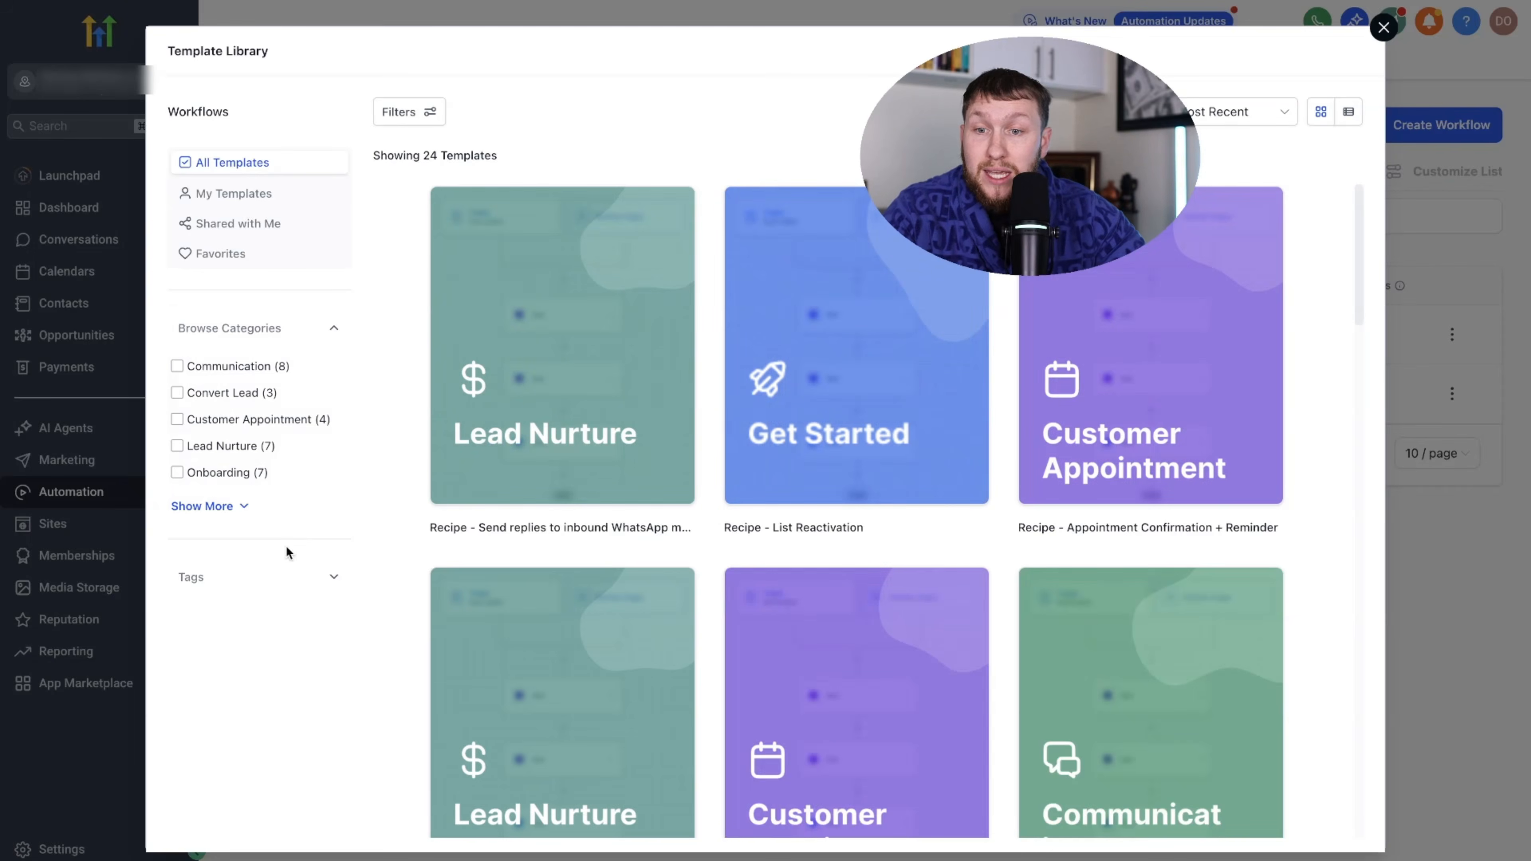
scroll(1013, 557, "down", 6)
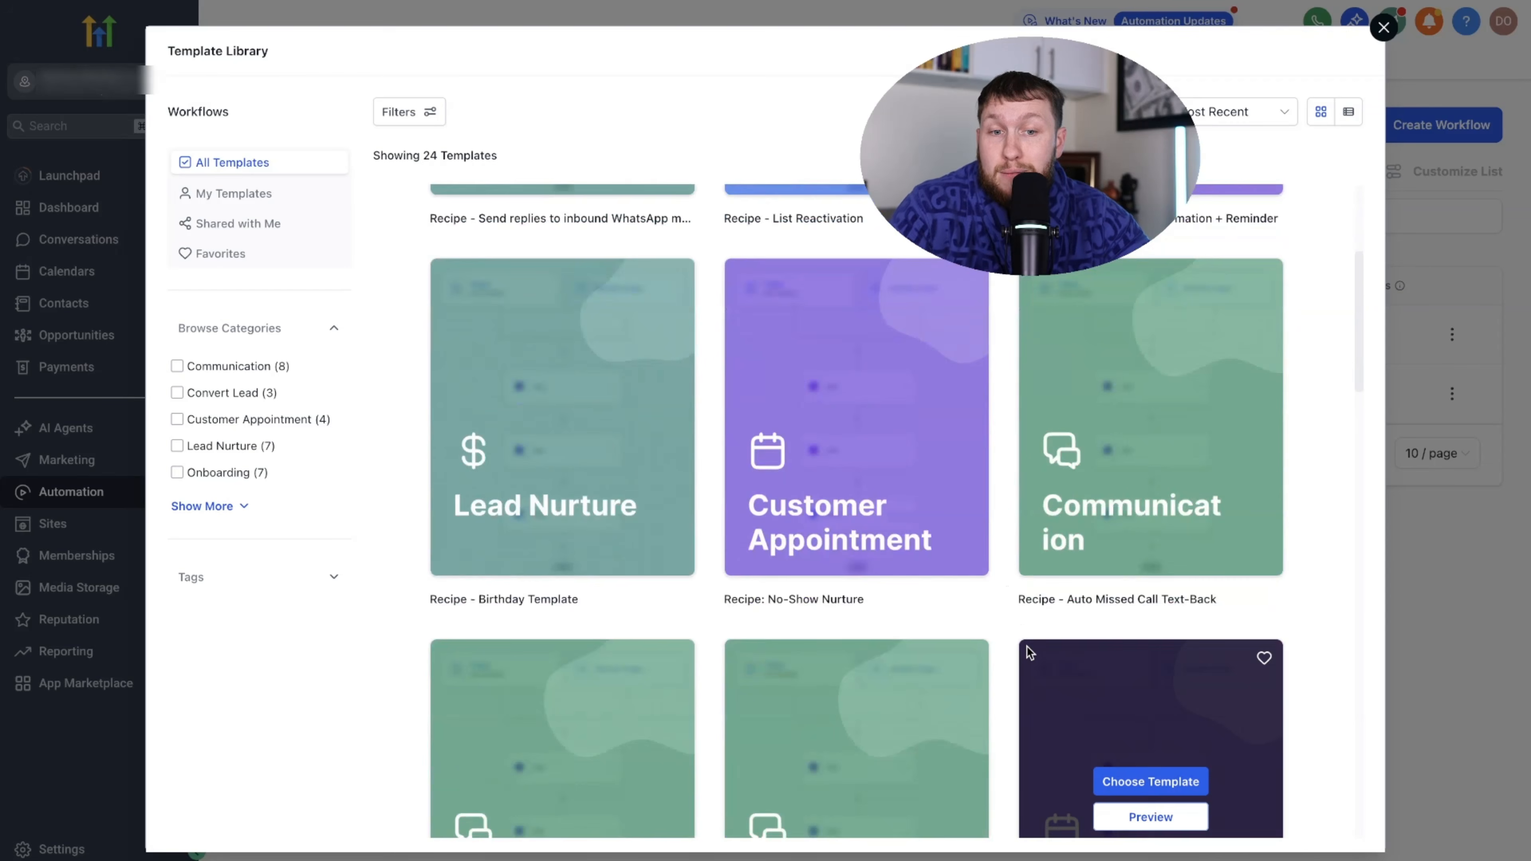
scroll(1061, 651, "down", 9)
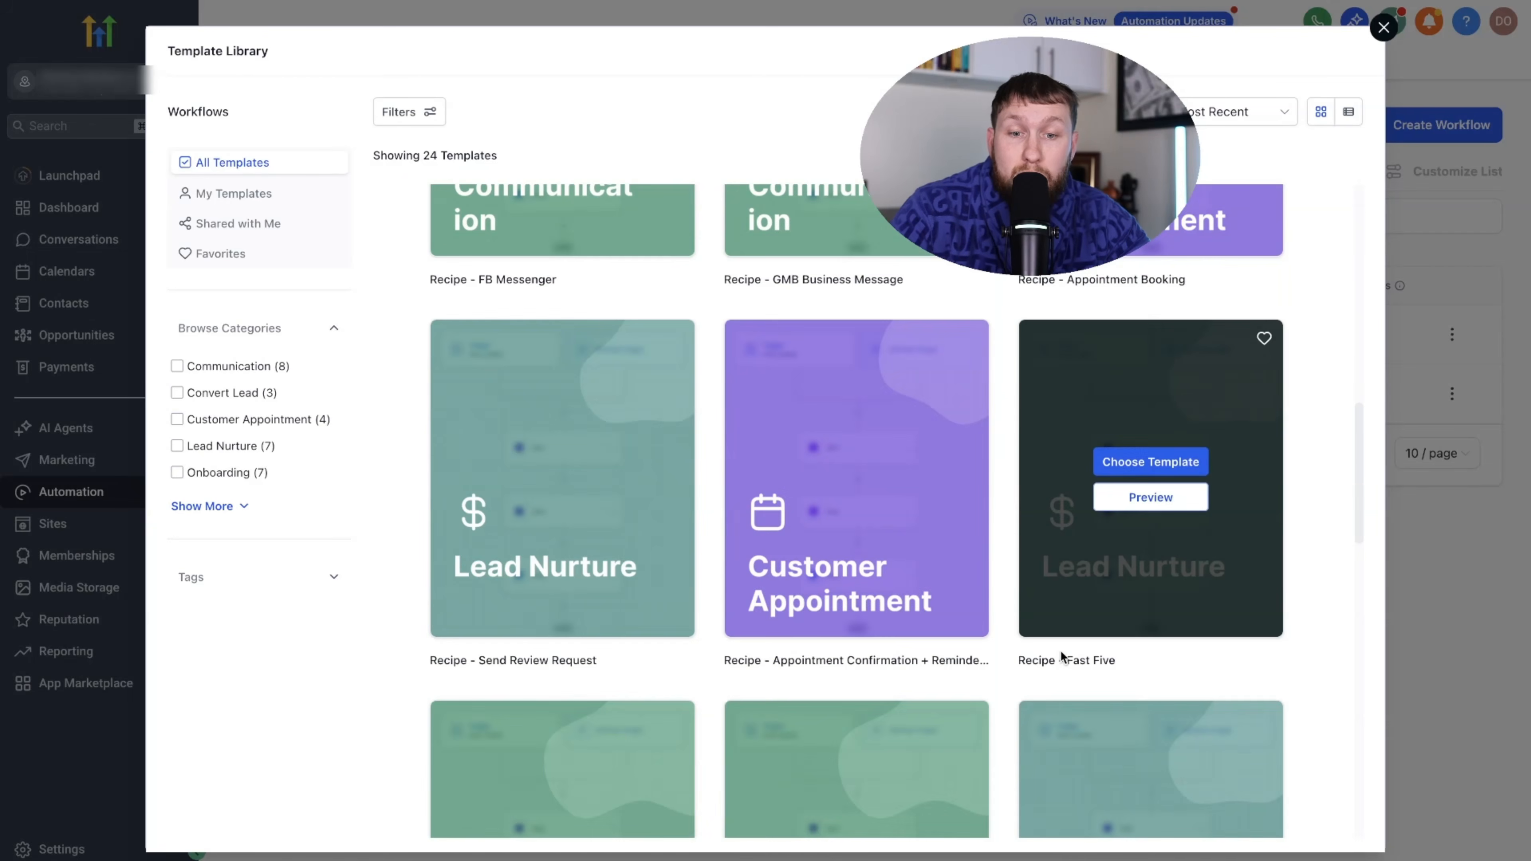
scroll(1060, 652, "up", 3)
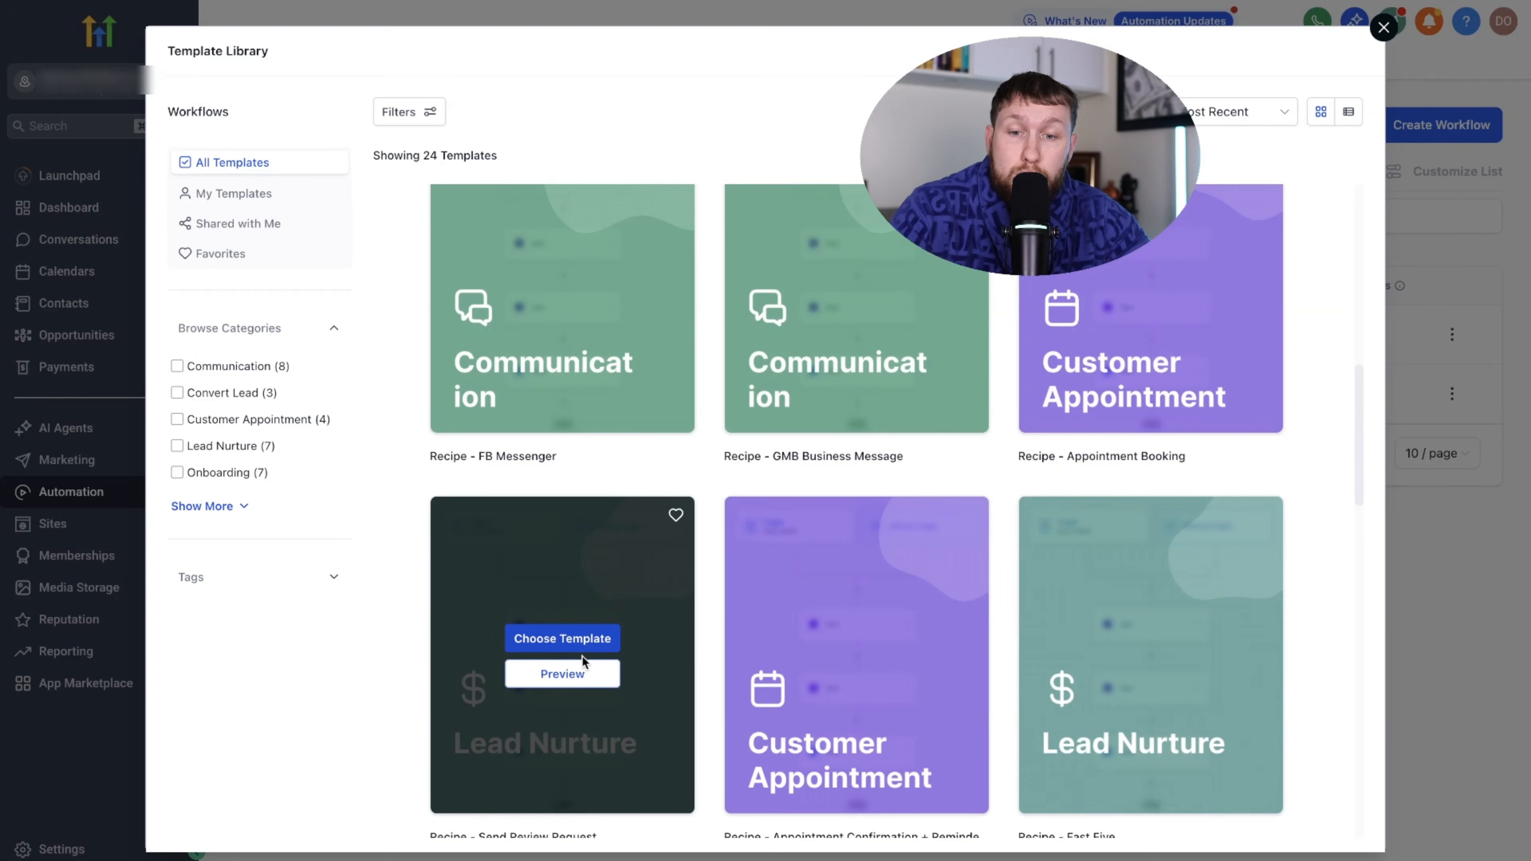
left_click(577, 675)
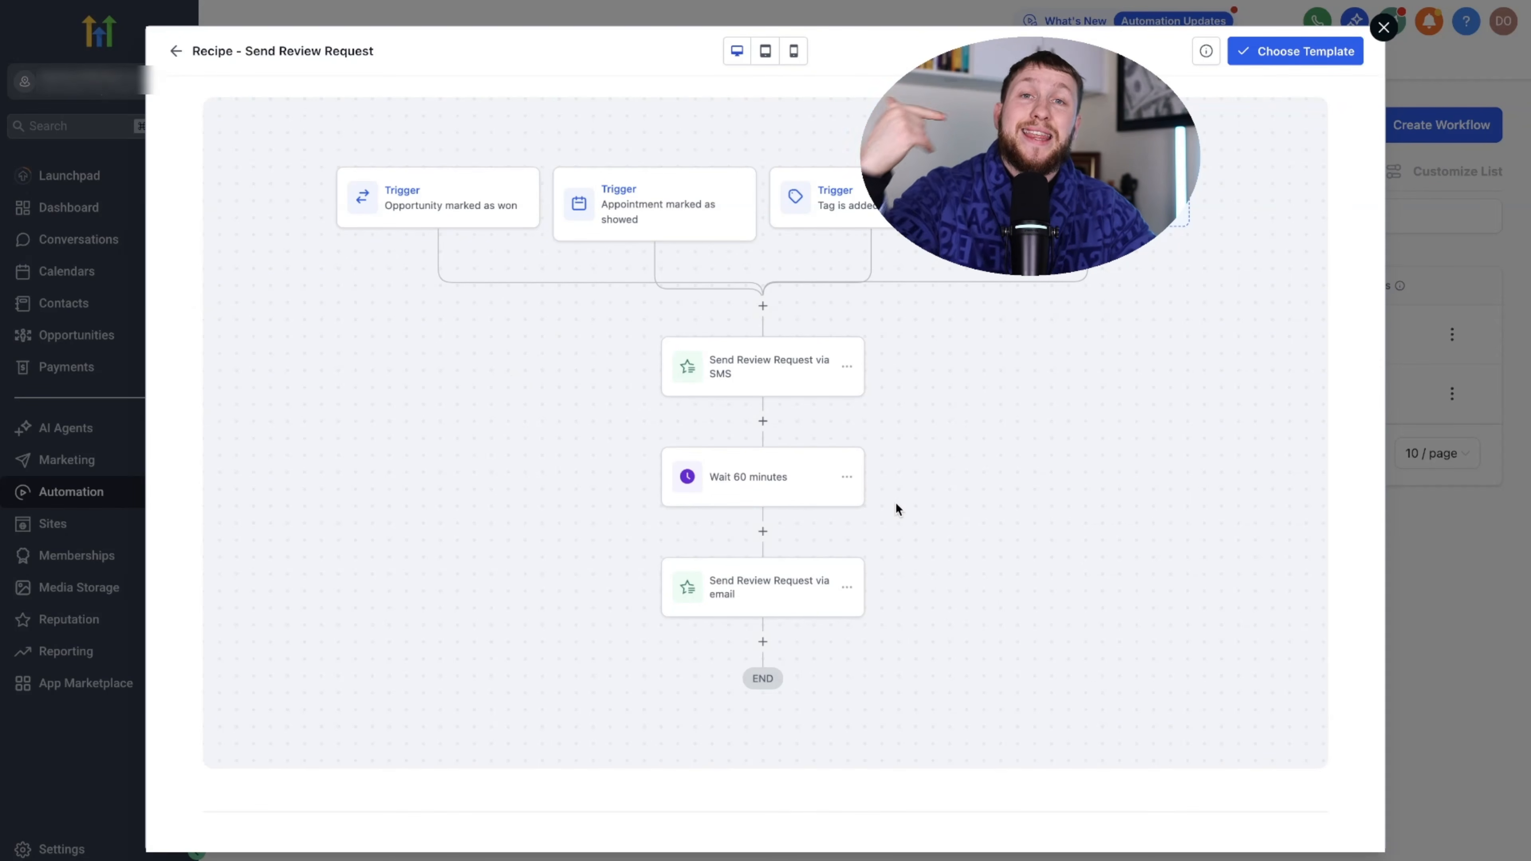
left_click(176, 51)
- Preview the Instagram comment automation recipe, then choose the Long Term Nurture template
scroll(874, 543, "down", 3)
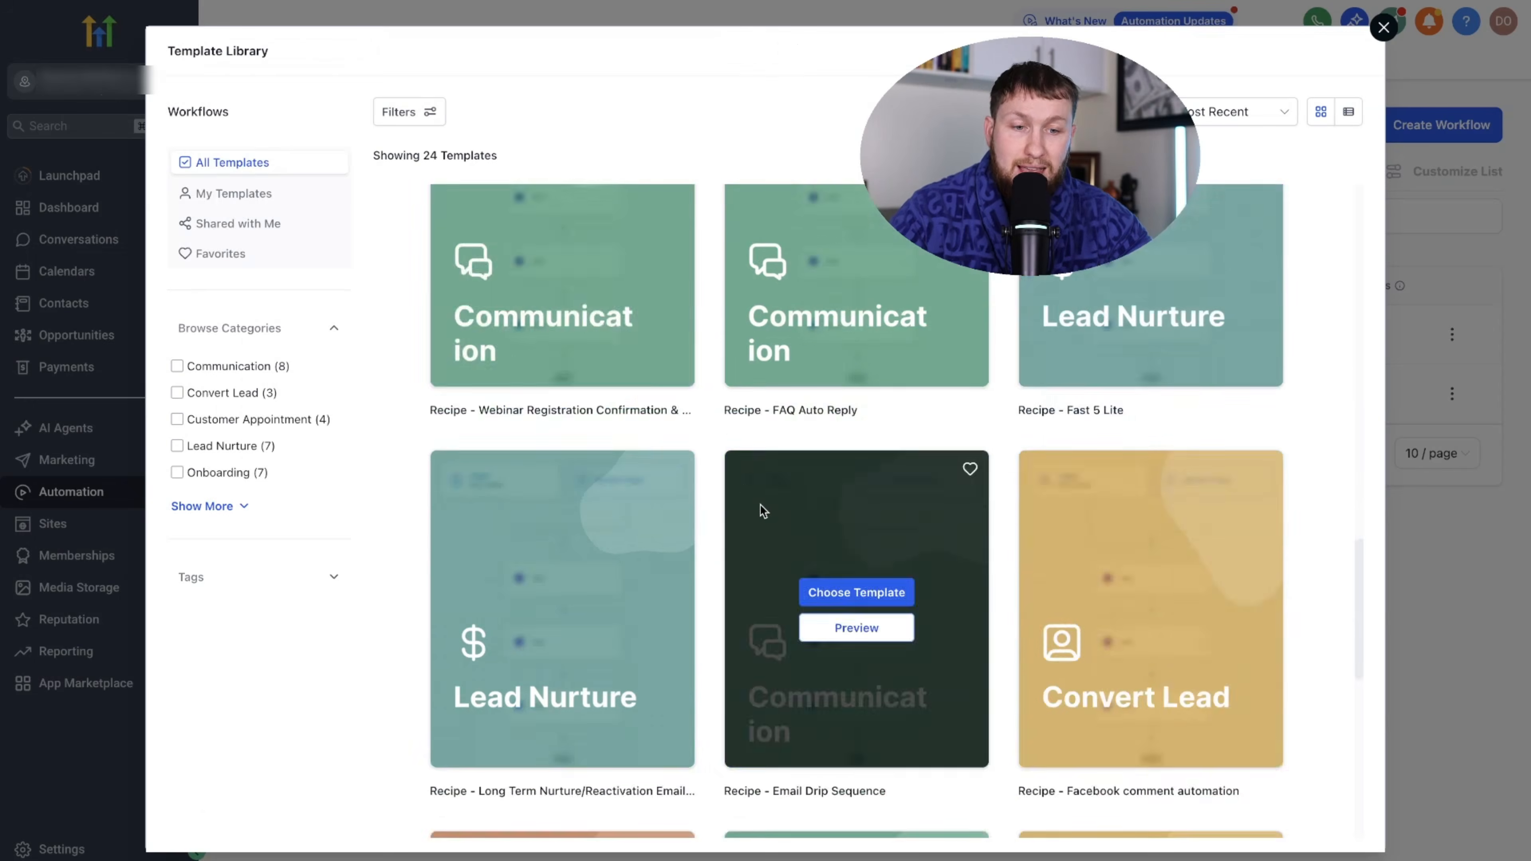
scroll(905, 573, "down", 3)
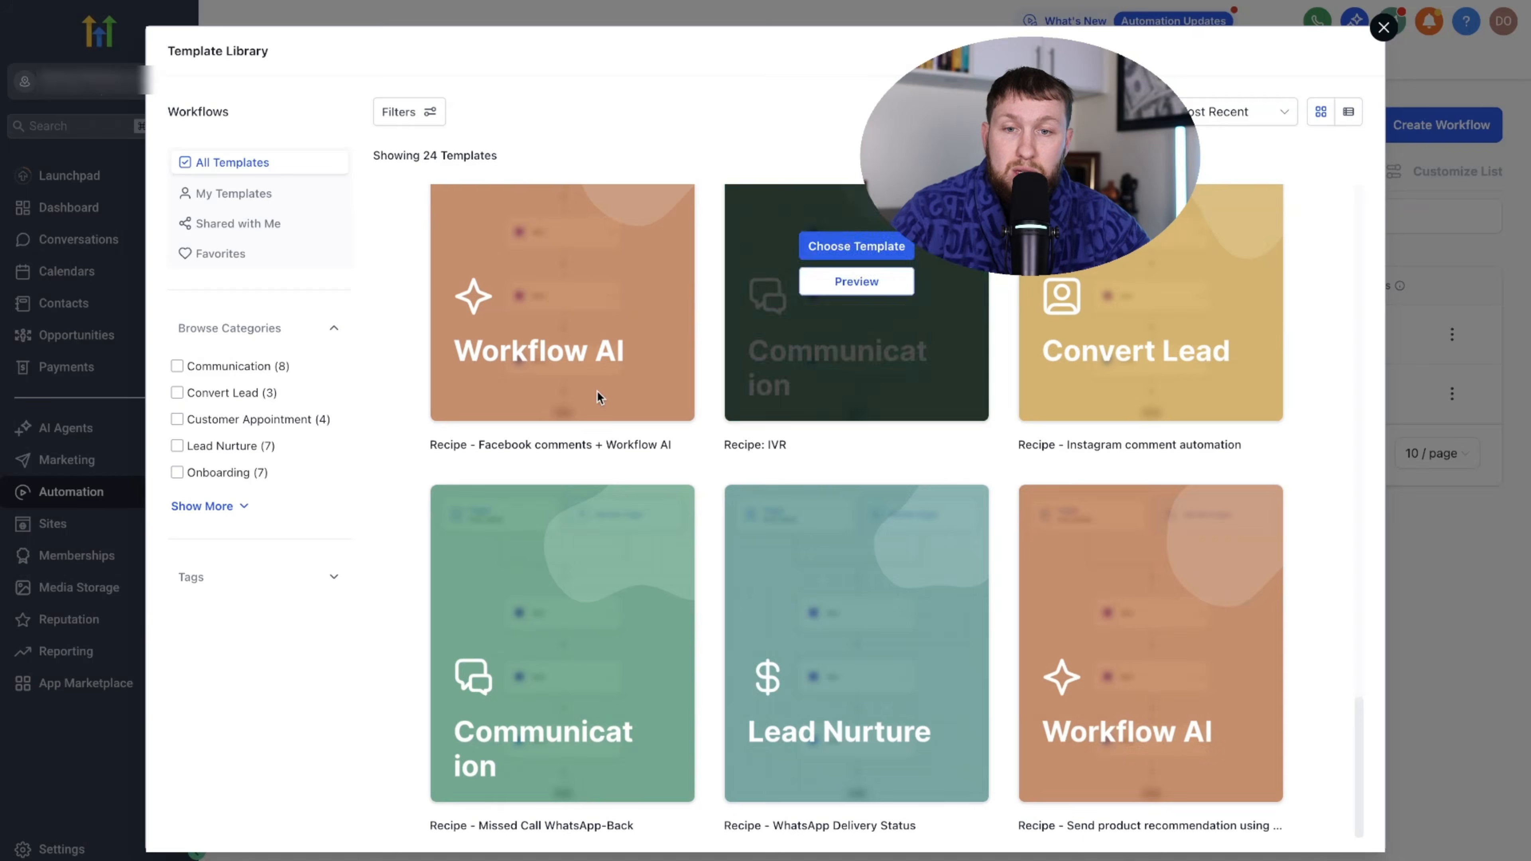
scroll(680, 663, "down", 4)
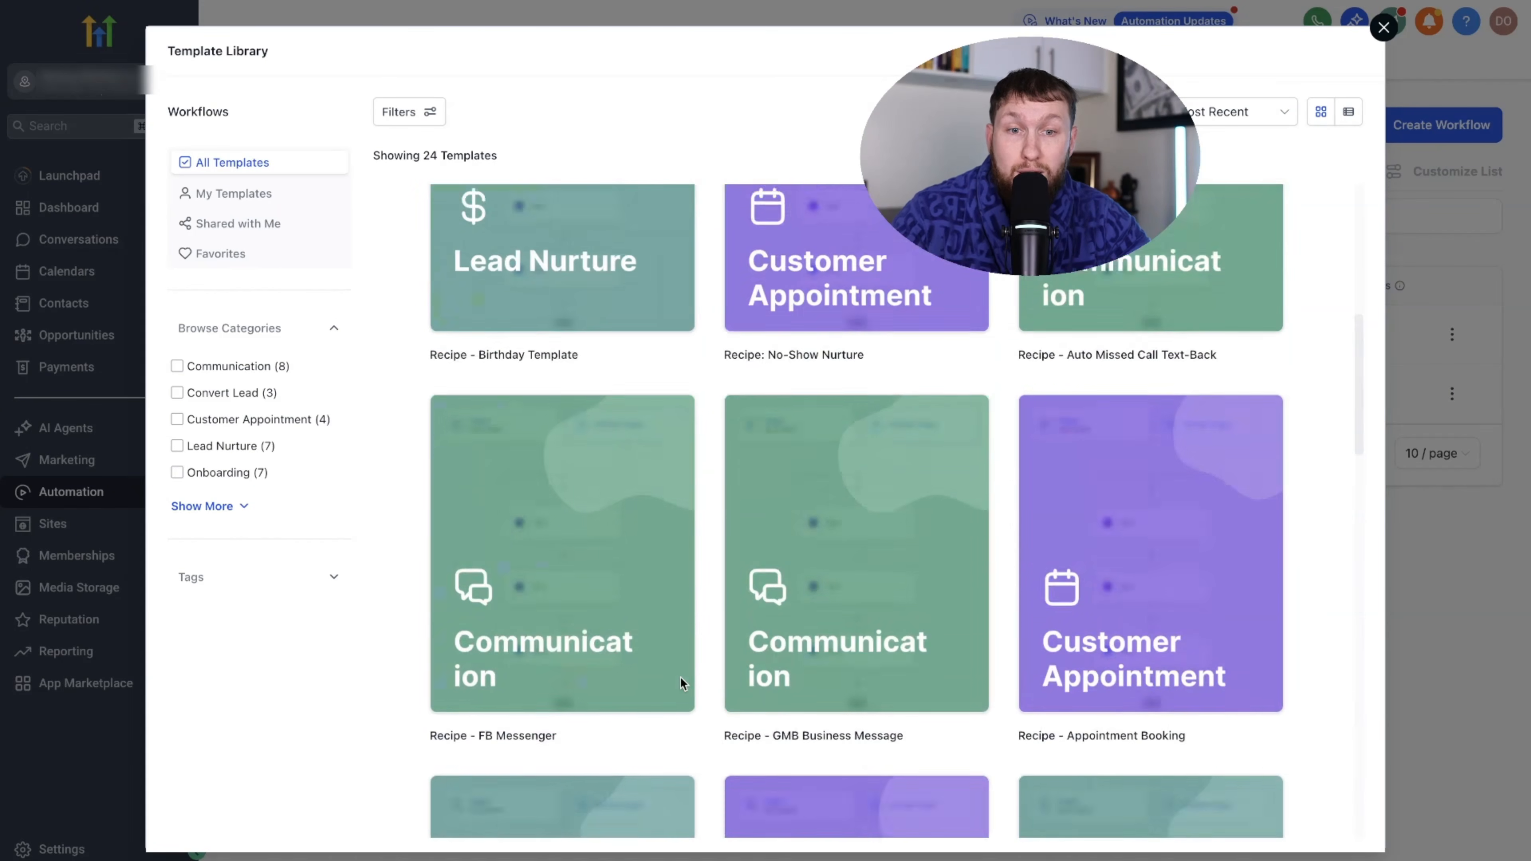
scroll(690, 686, "up", 10)
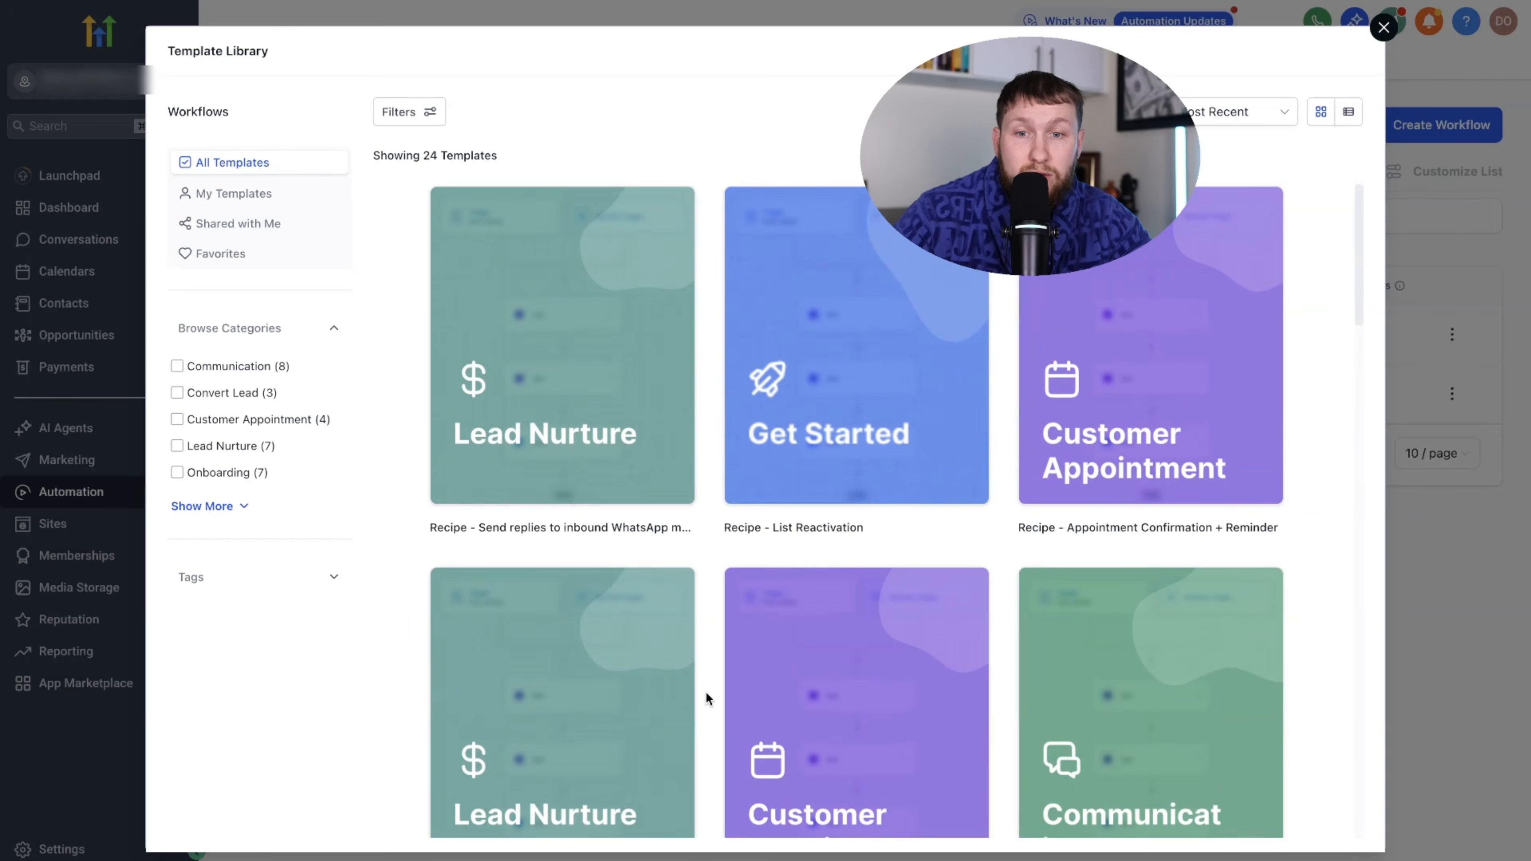
scroll(817, 682, "down", 6)
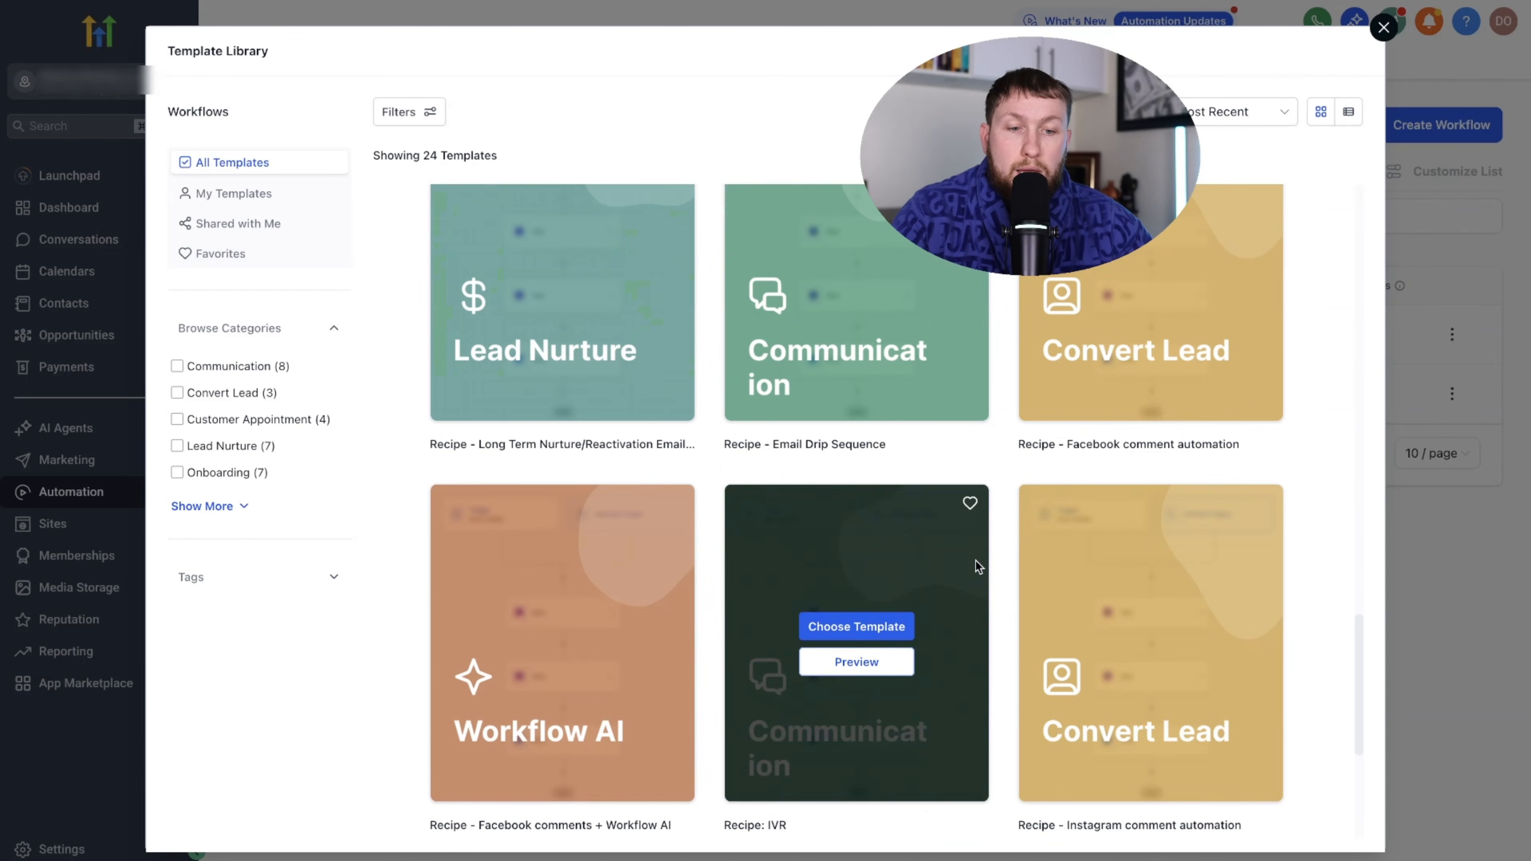
left_click(1151, 657)
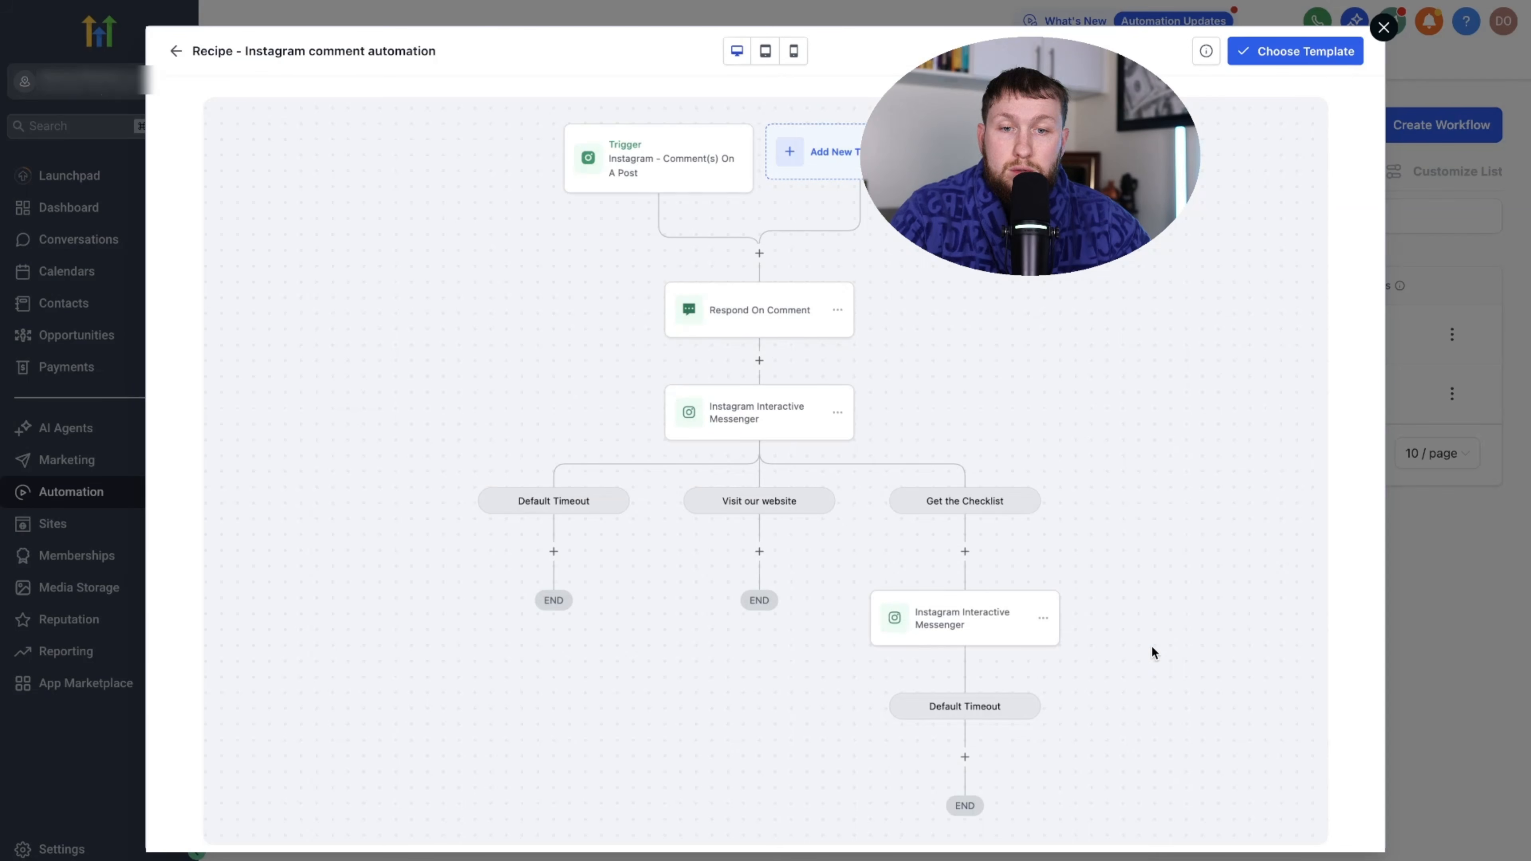
scroll(777, 470, "down", 10)
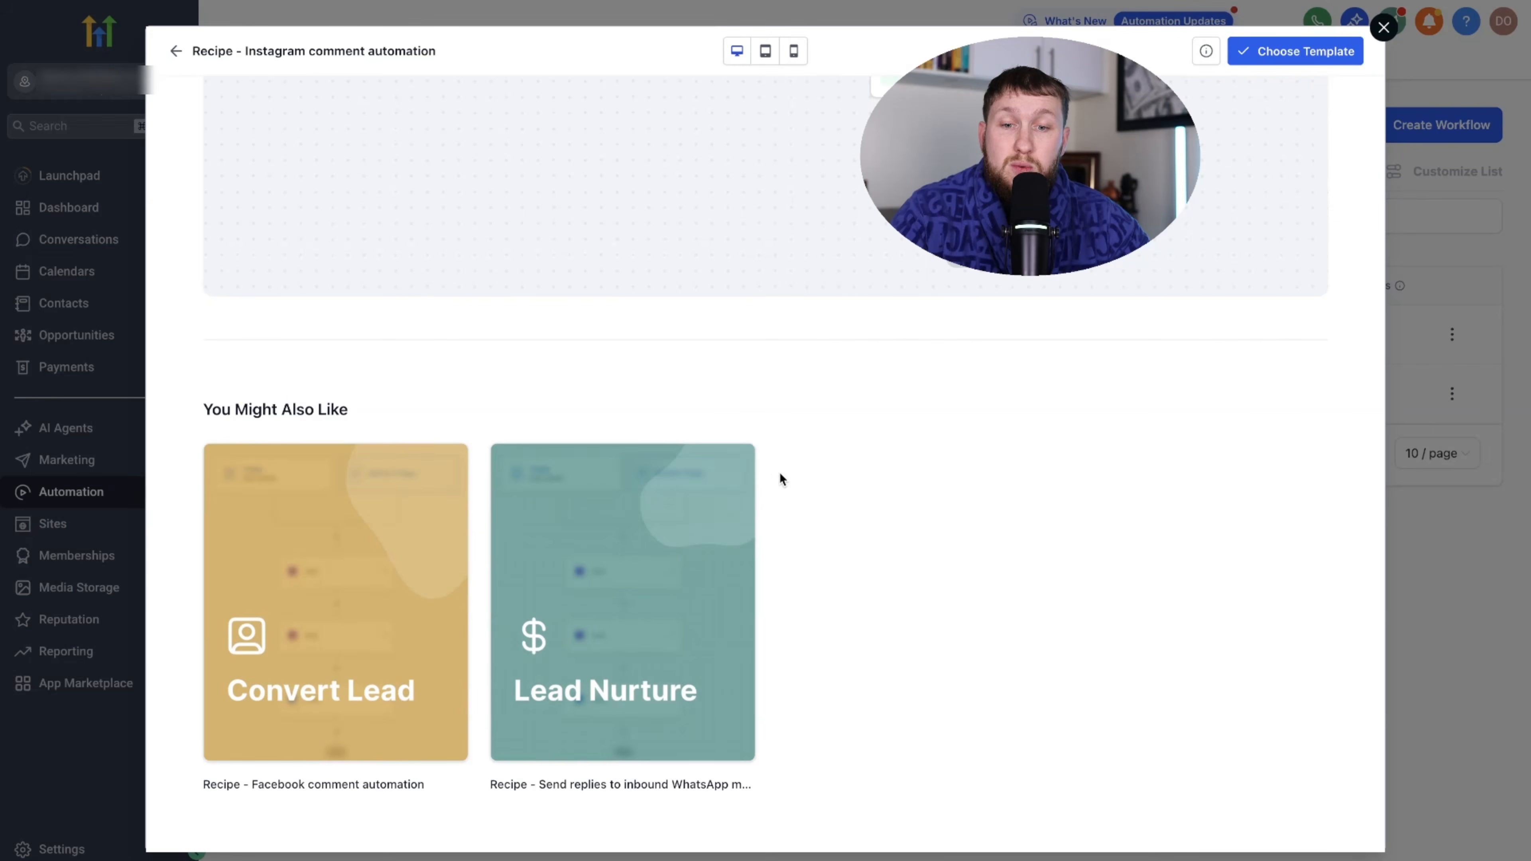
scroll(657, 514, "up", 10)
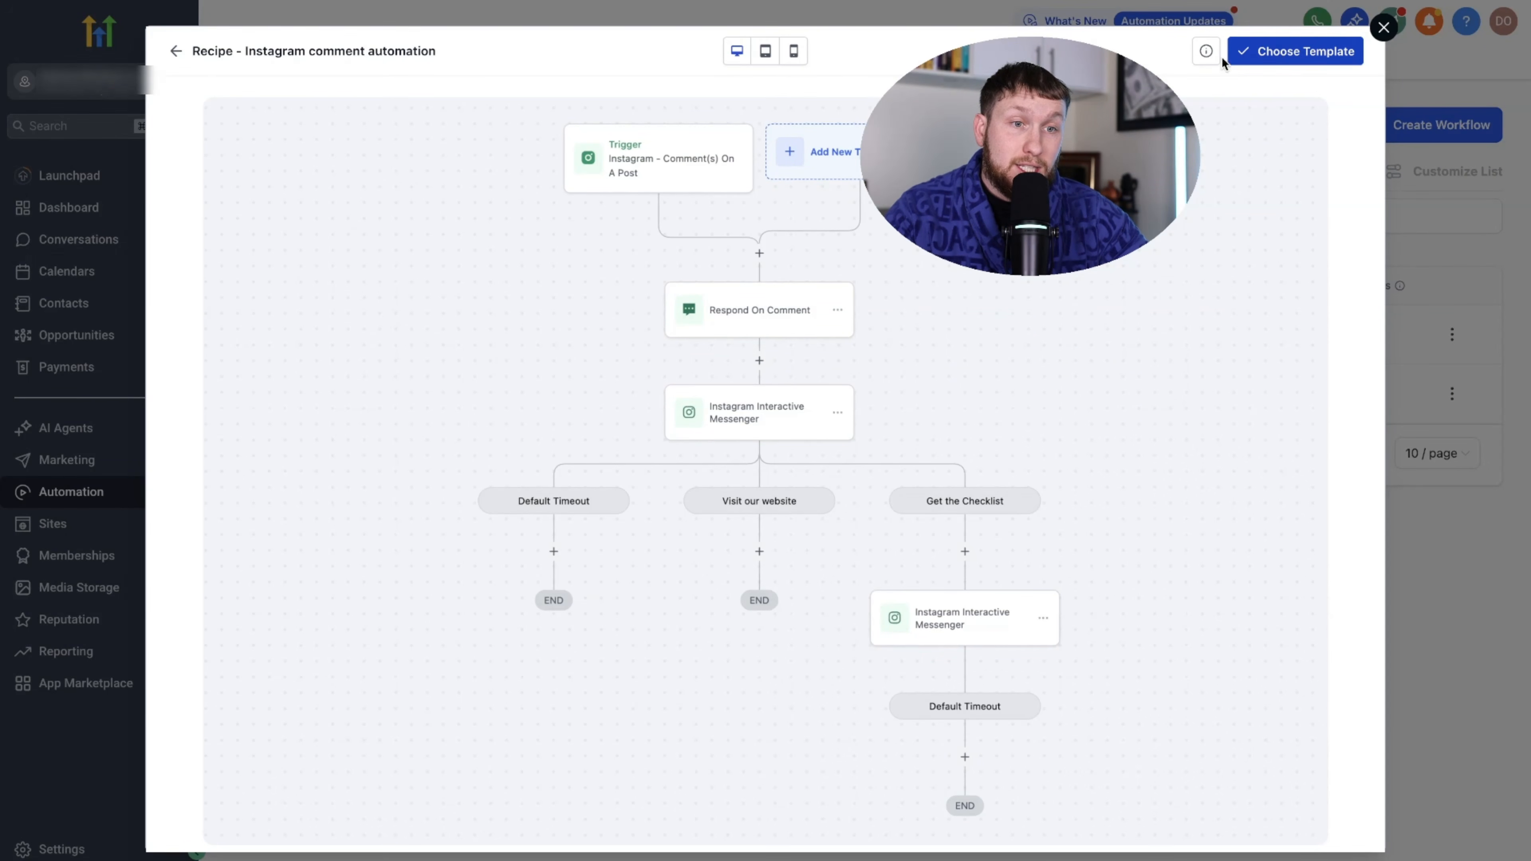
left_click(175, 51)
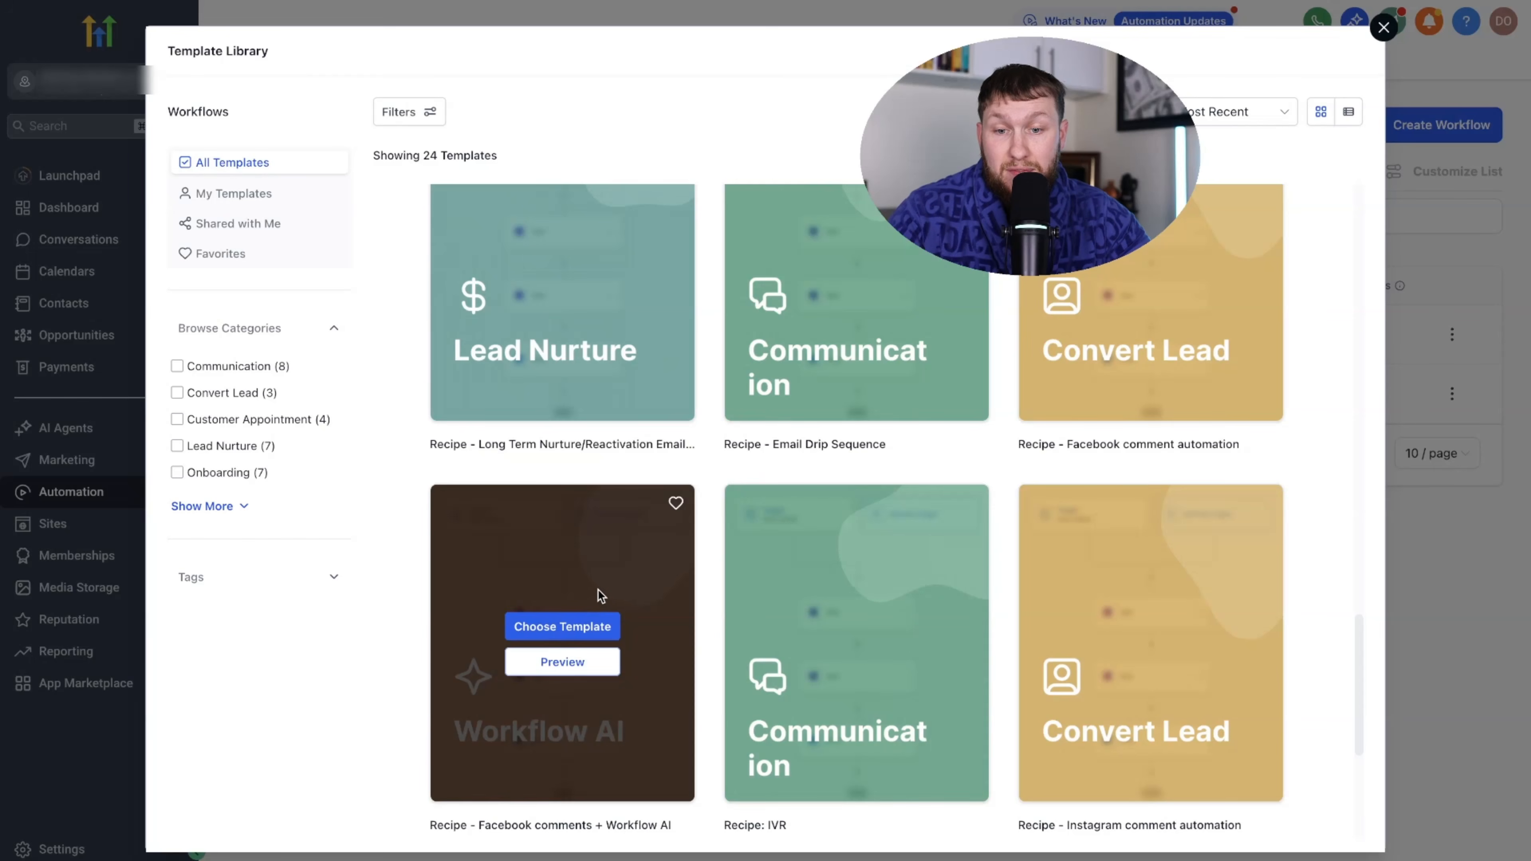
scroll(605, 607, "up", 2)
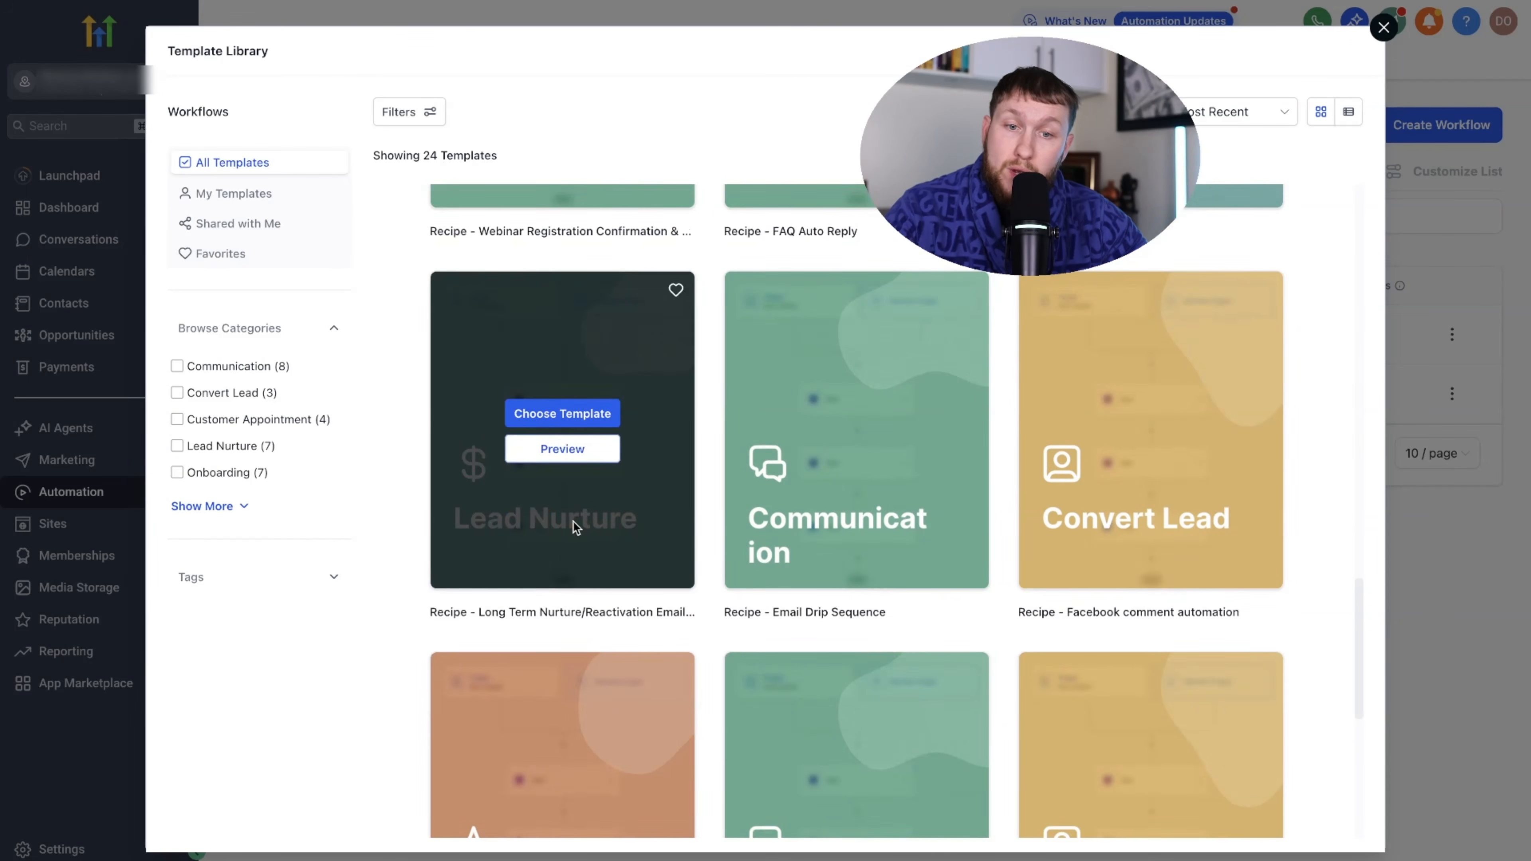
left_click(596, 419)
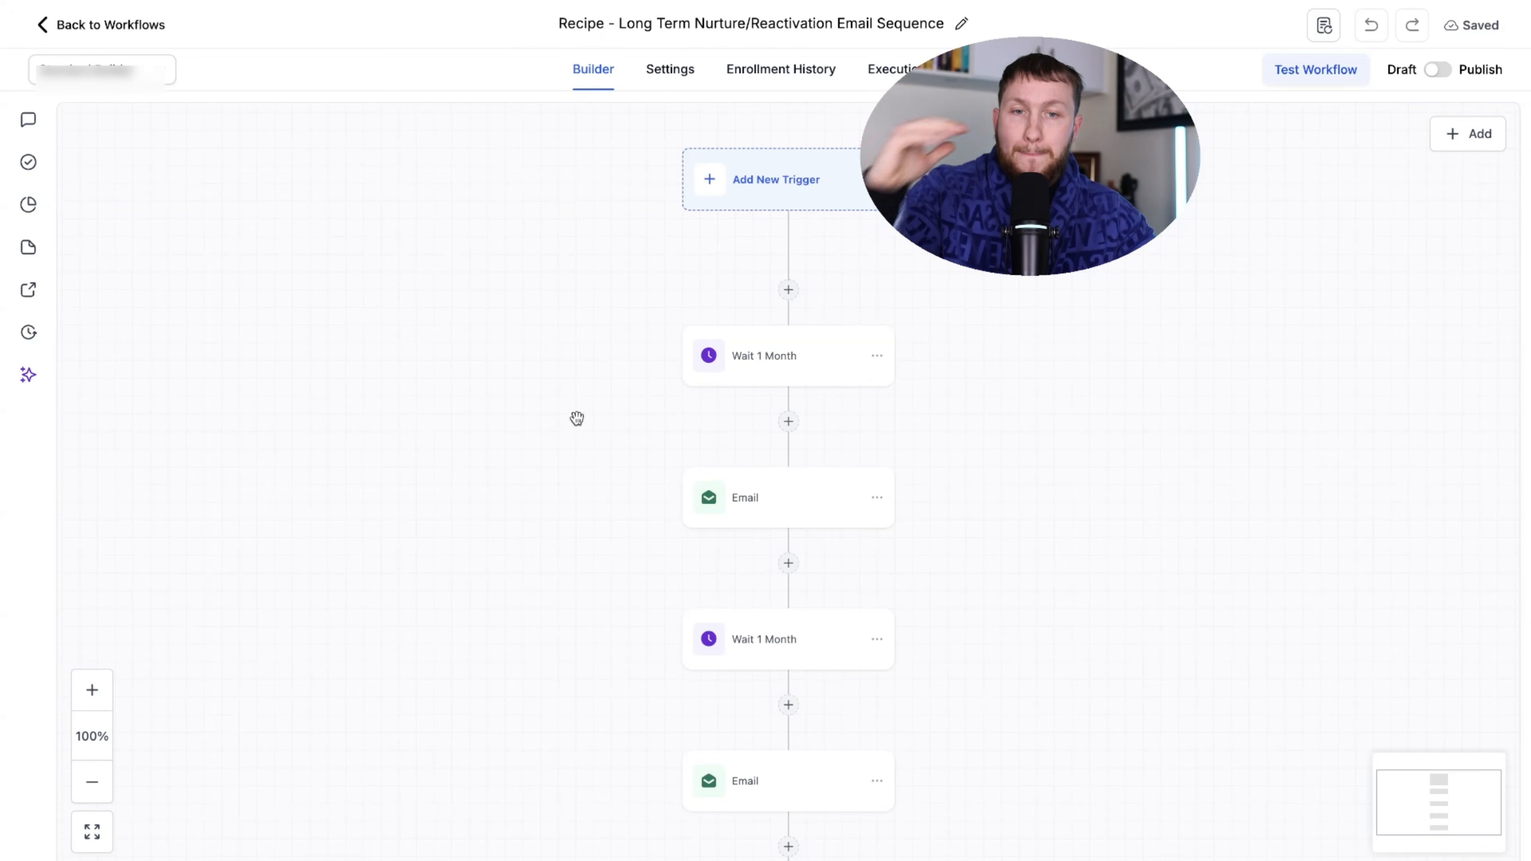
- Zoom out twice and scroll through the chain of Wait 1 Month and Email steps
left_click(91, 782)
left_click(92, 781)
scroll(376, 599, "down", 10)
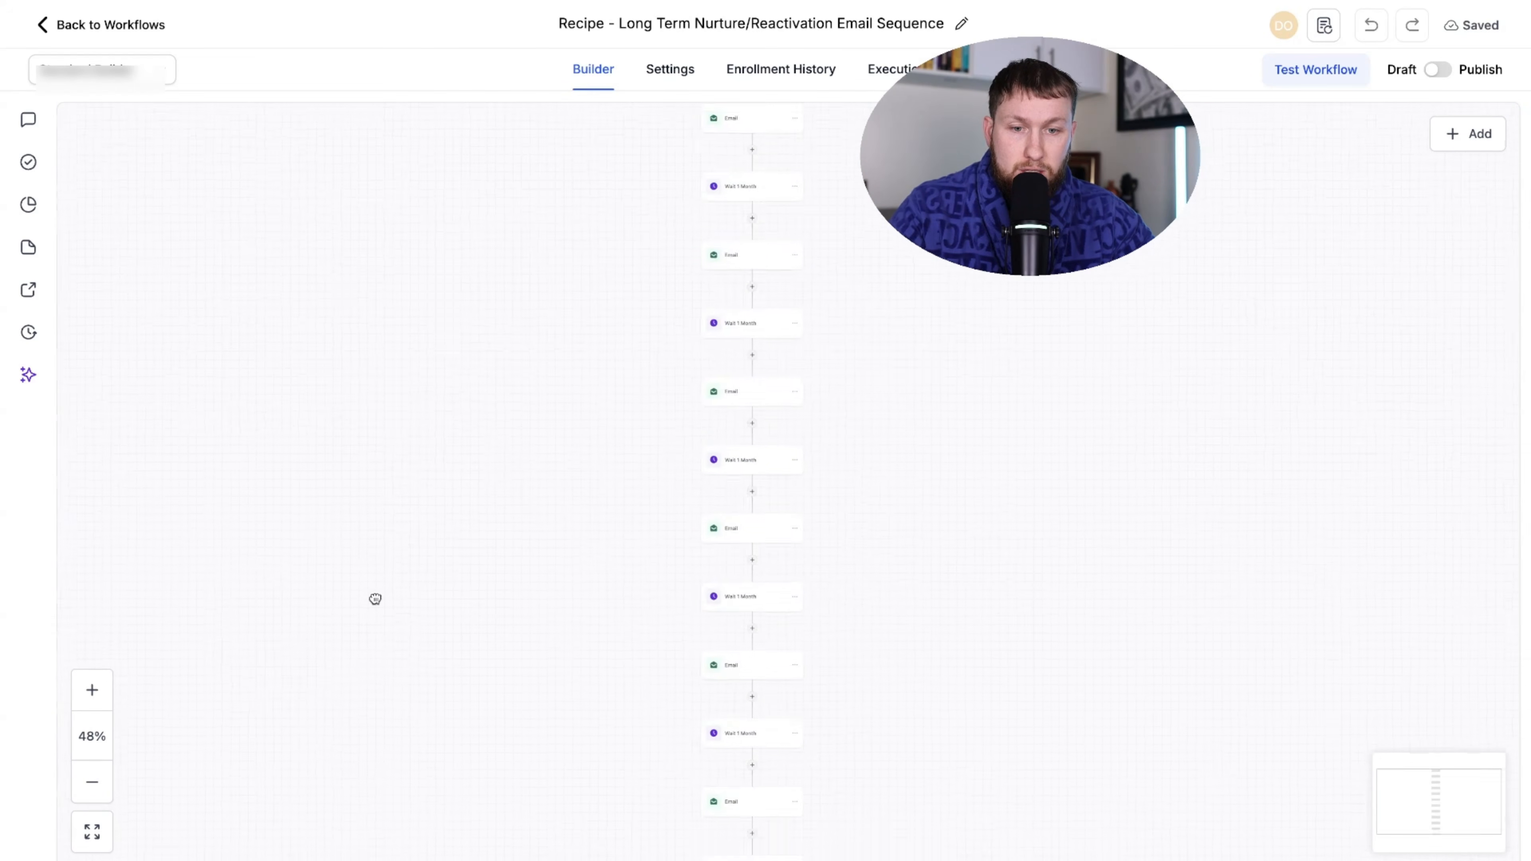
scroll(520, 548, "up", 5)
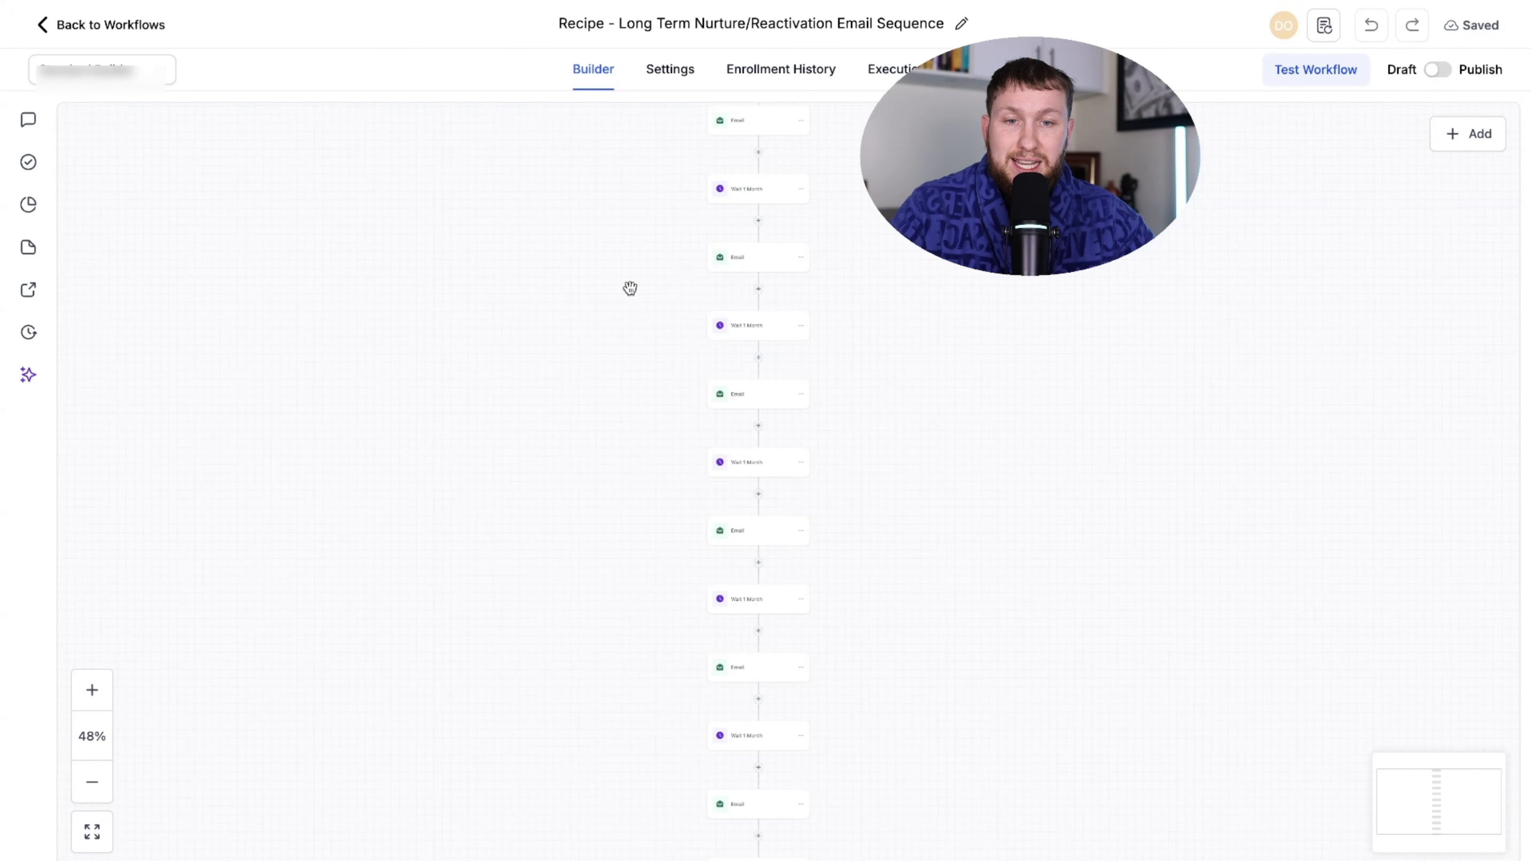
scroll(624, 404, "up", 5)
left_click(665, 91)
scroll(746, 540, "down", 5)
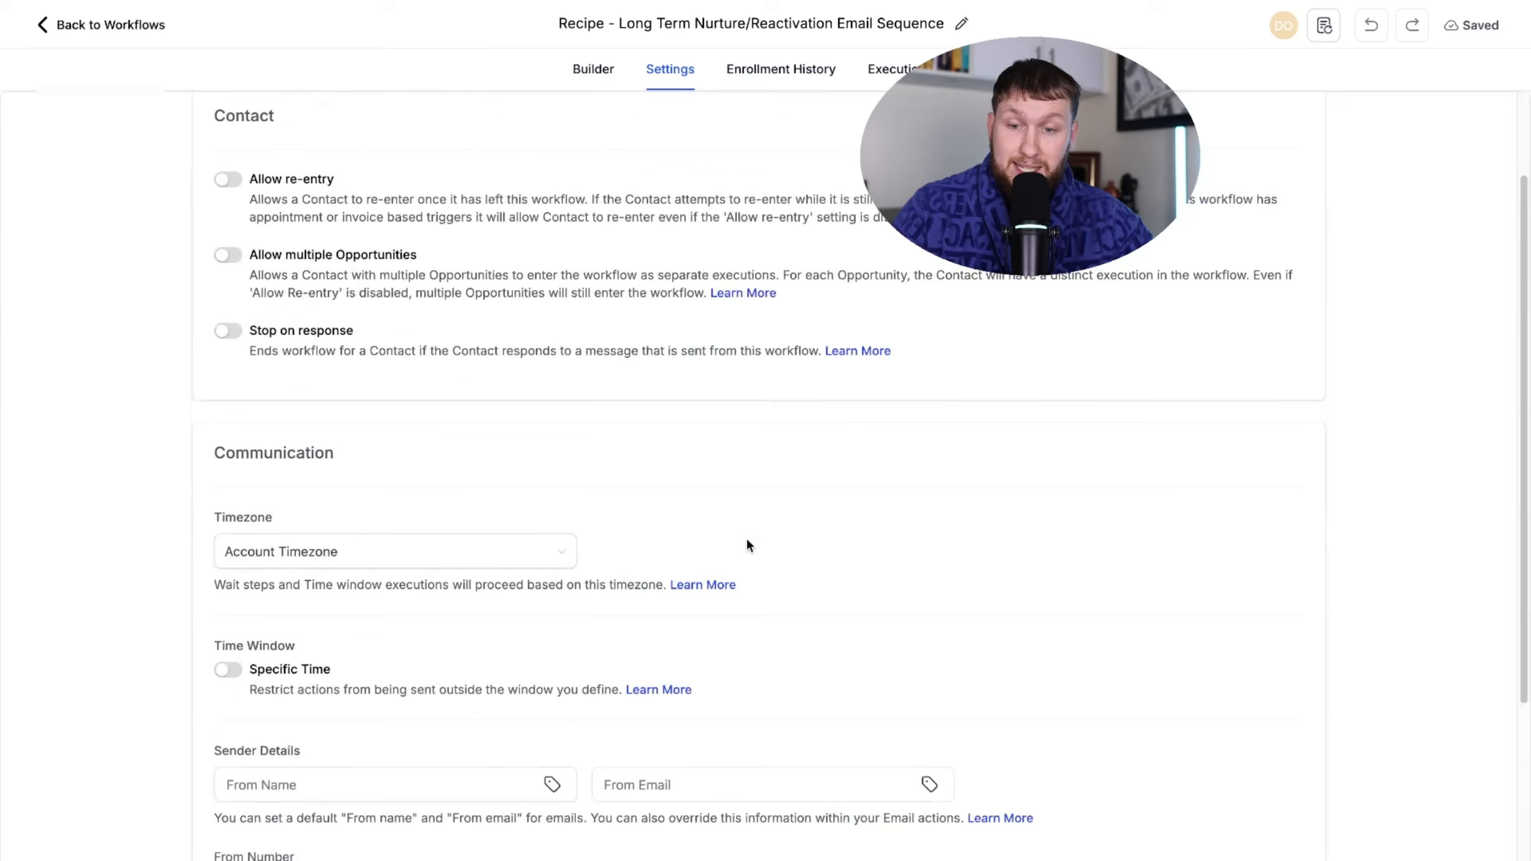
scroll(583, 418, "up", 10)
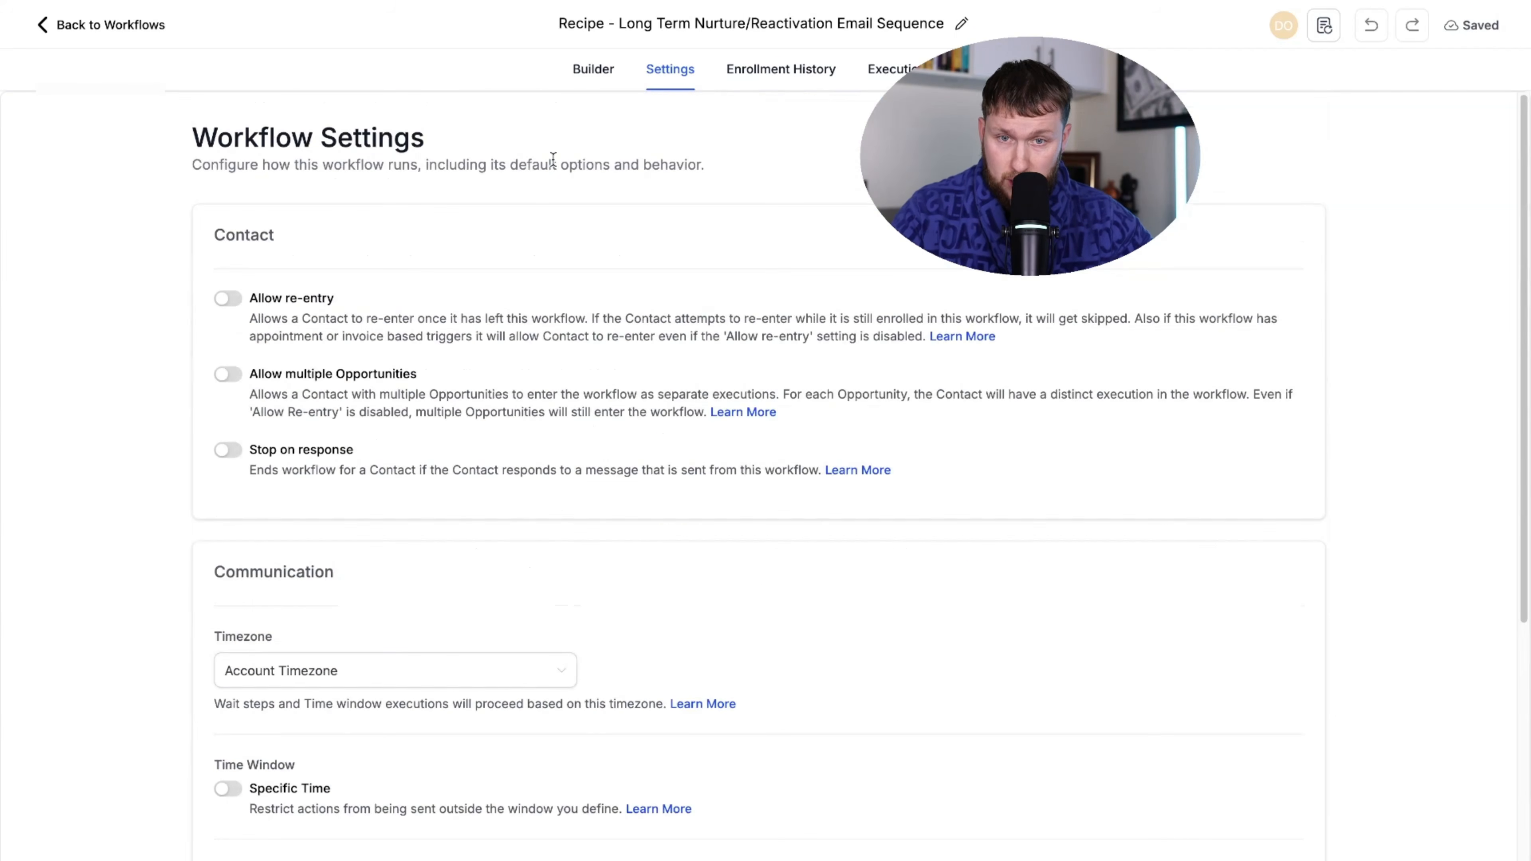
left_click(594, 68)
scroll(1027, 380, "down", 3)
left_click_drag(1027, 380, 1027, 515)
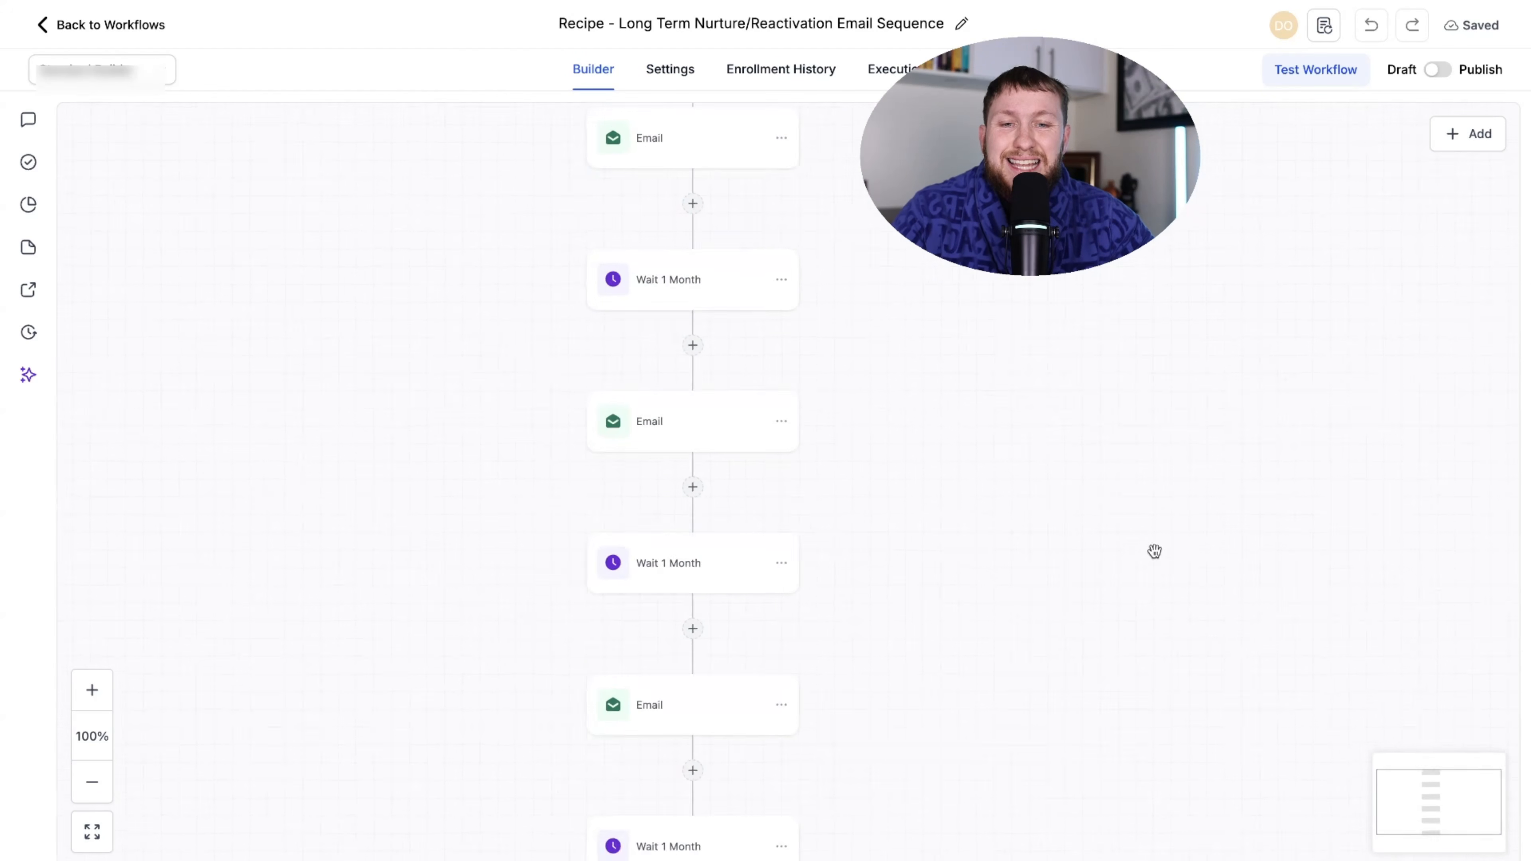
left_click_drag(1093, 573, 1154, 327)
left_click_drag(1001, 463, 1032, 860)
left_click_drag(991, 523, 964, 800)
left_click_drag(1019, 545, 1020, 657)
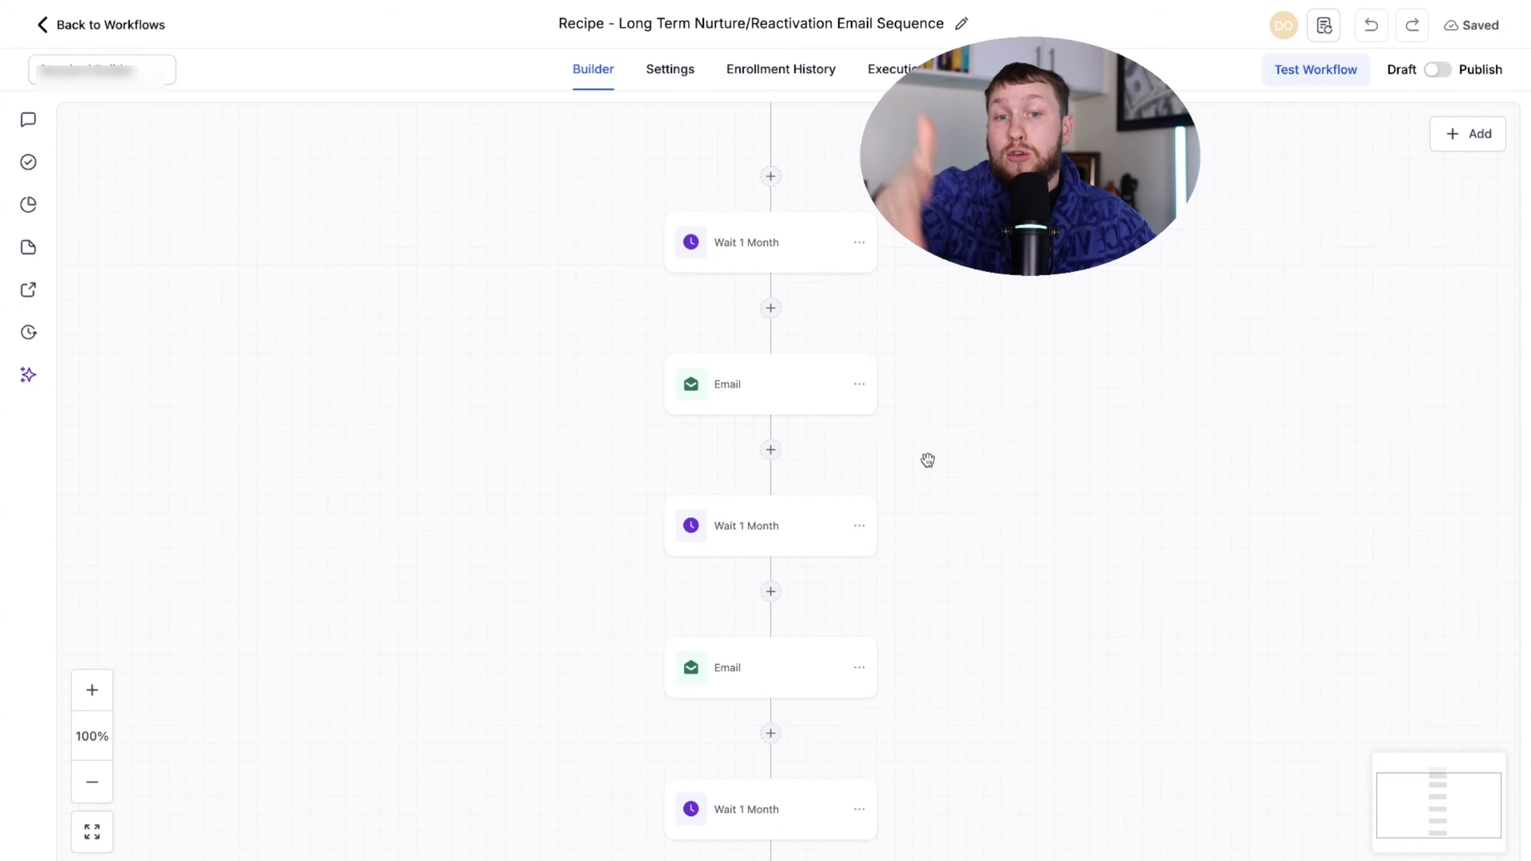
left_click(770, 308)
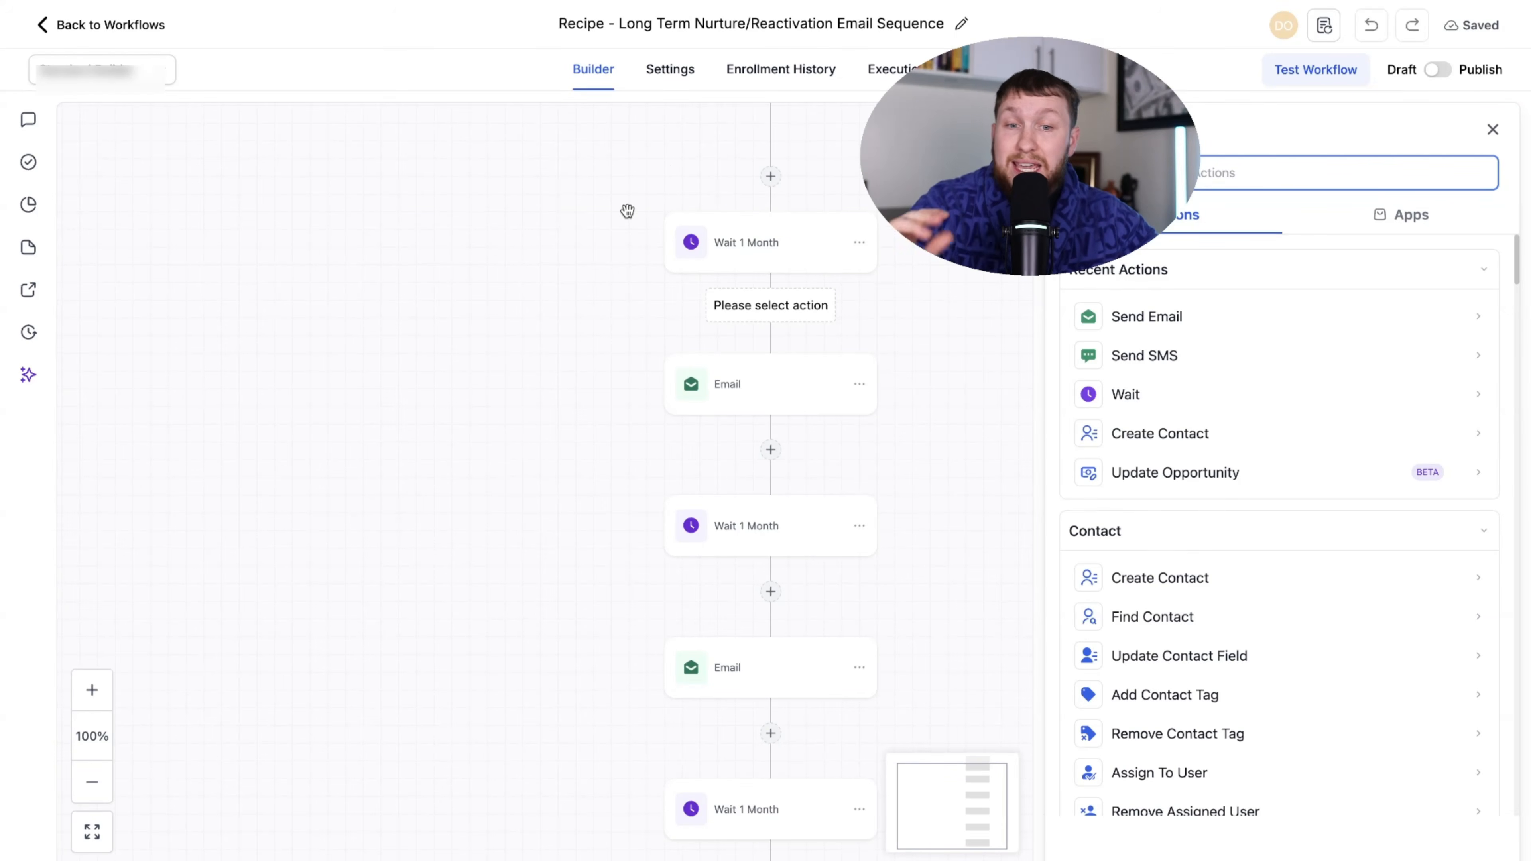
left_click(859, 384)
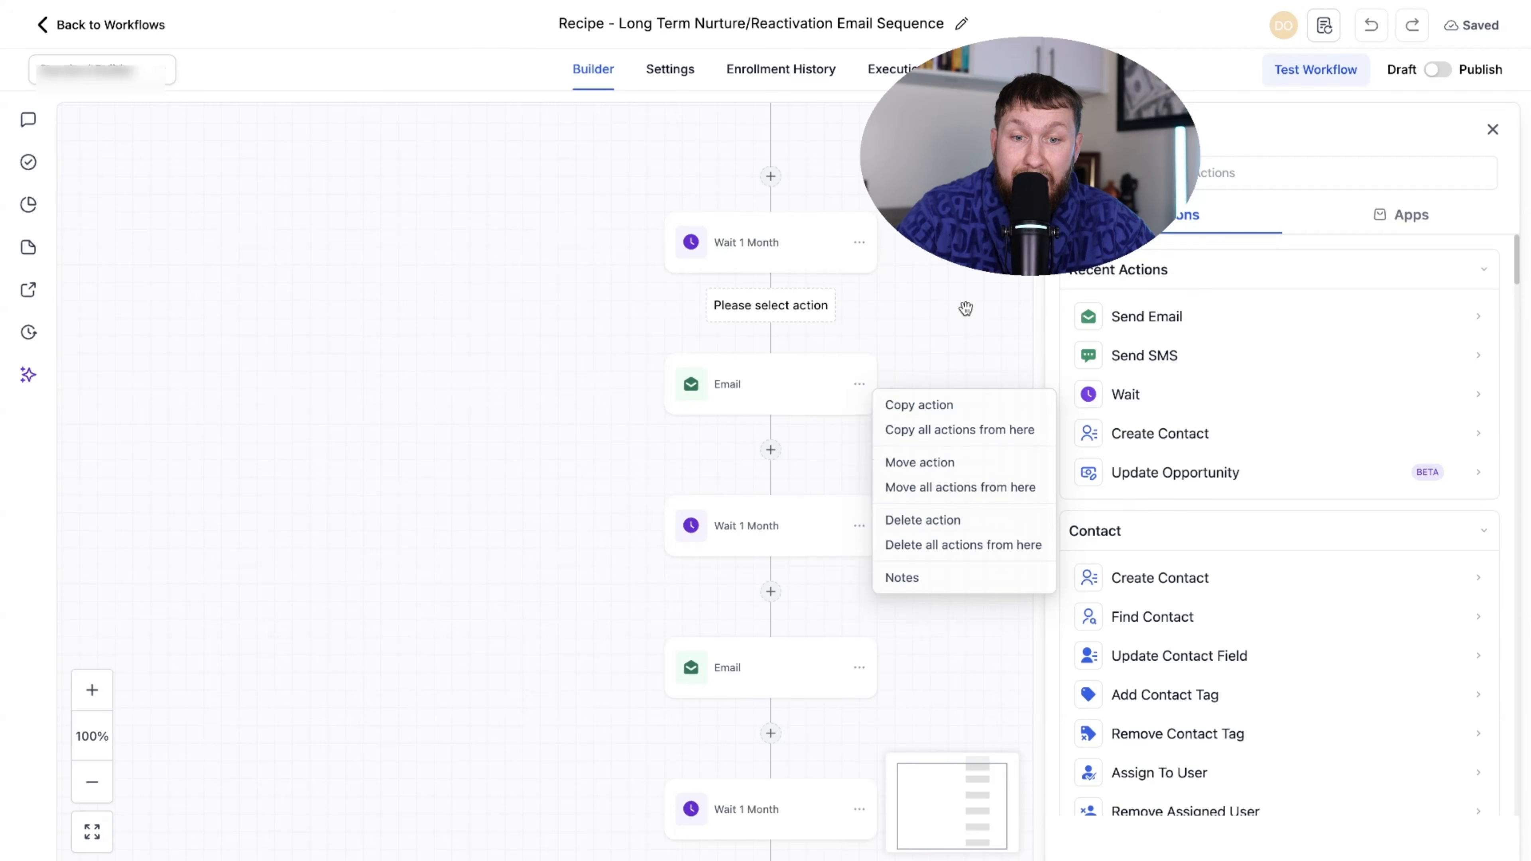
scroll(967, 304, "down", 3)
left_click(1493, 130)
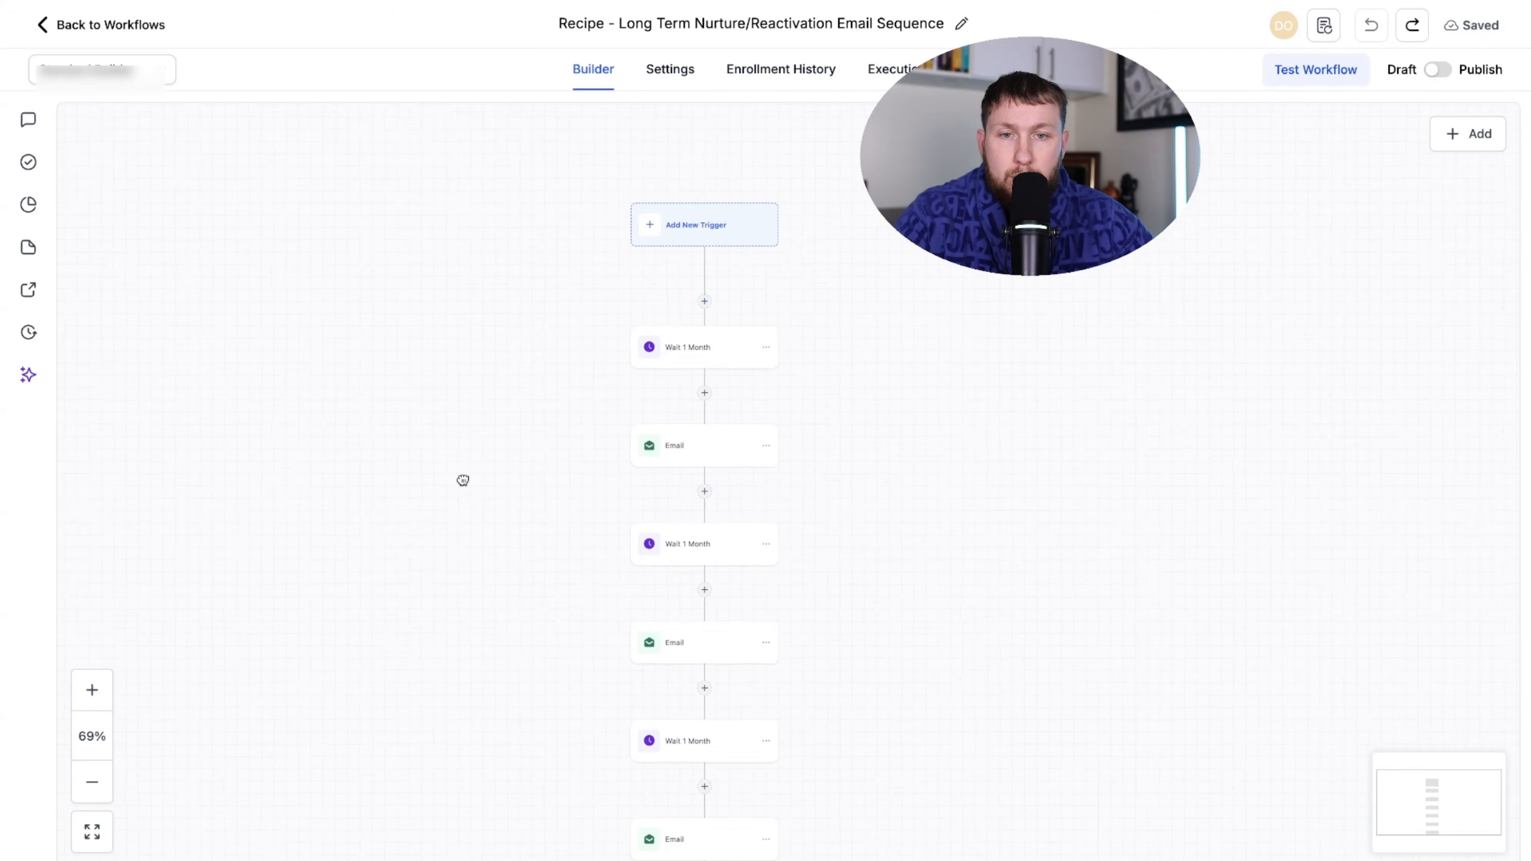
- Copy all actions from the first Wait 1 Month step and paste them below the last Email
left_click(765, 347)
left_click(824, 392)
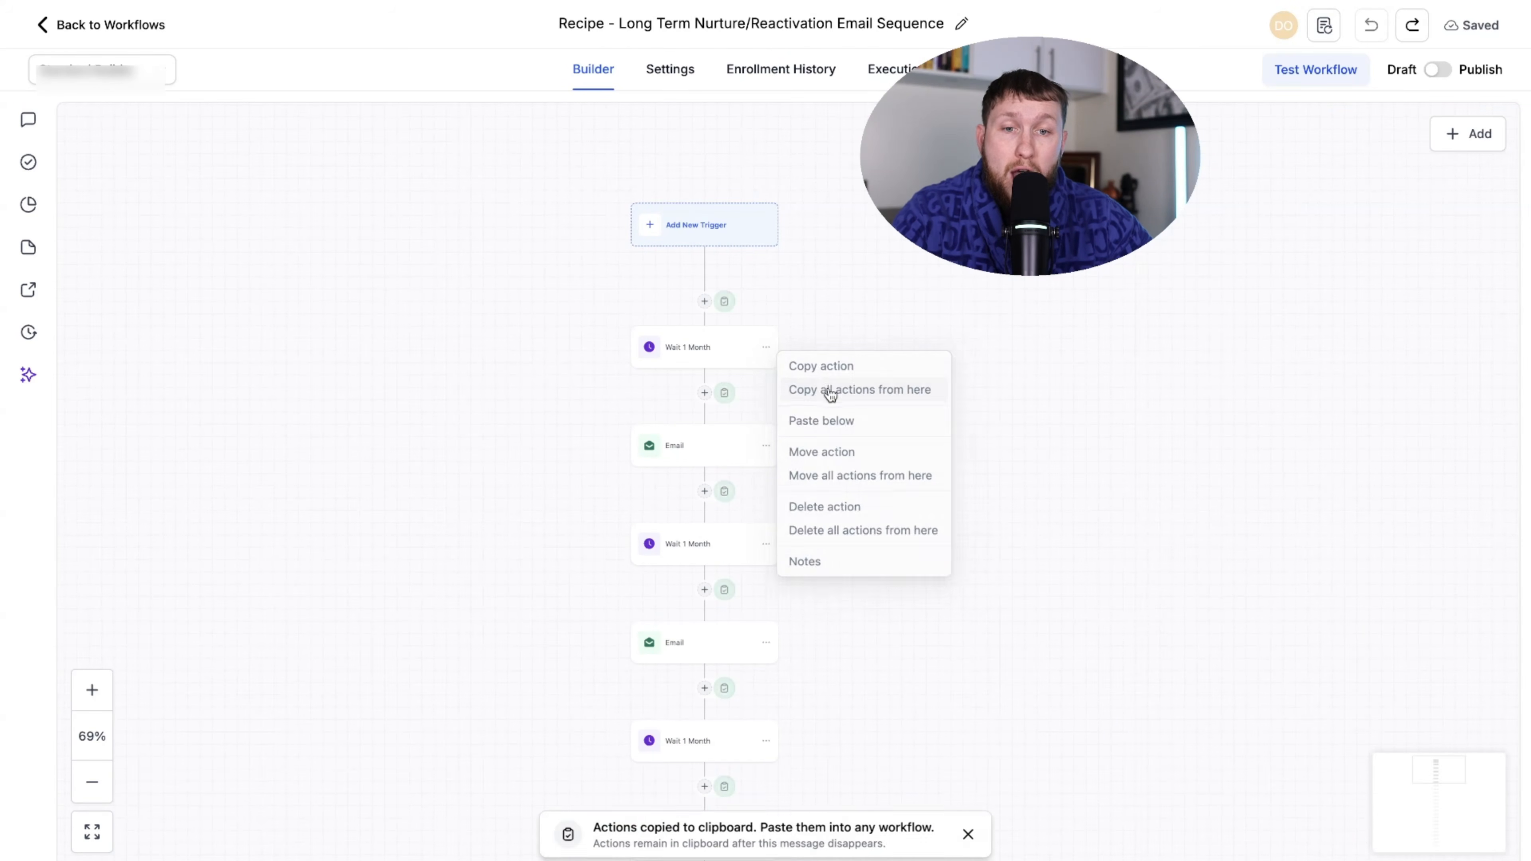
scroll(827, 418, "down", 3)
scroll(826, 418, "down", 10)
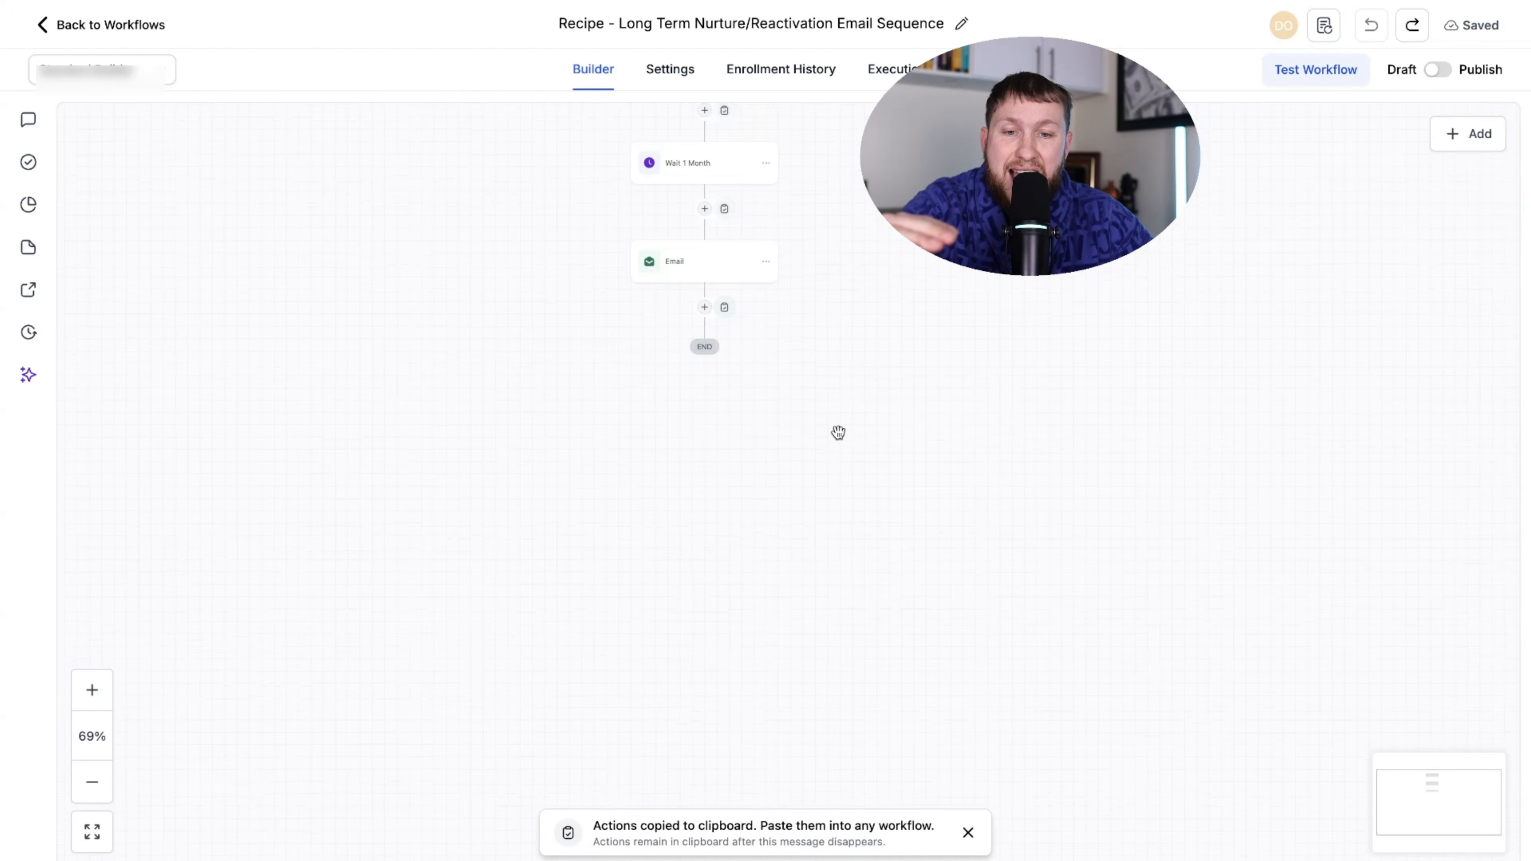
left_click(765, 453)
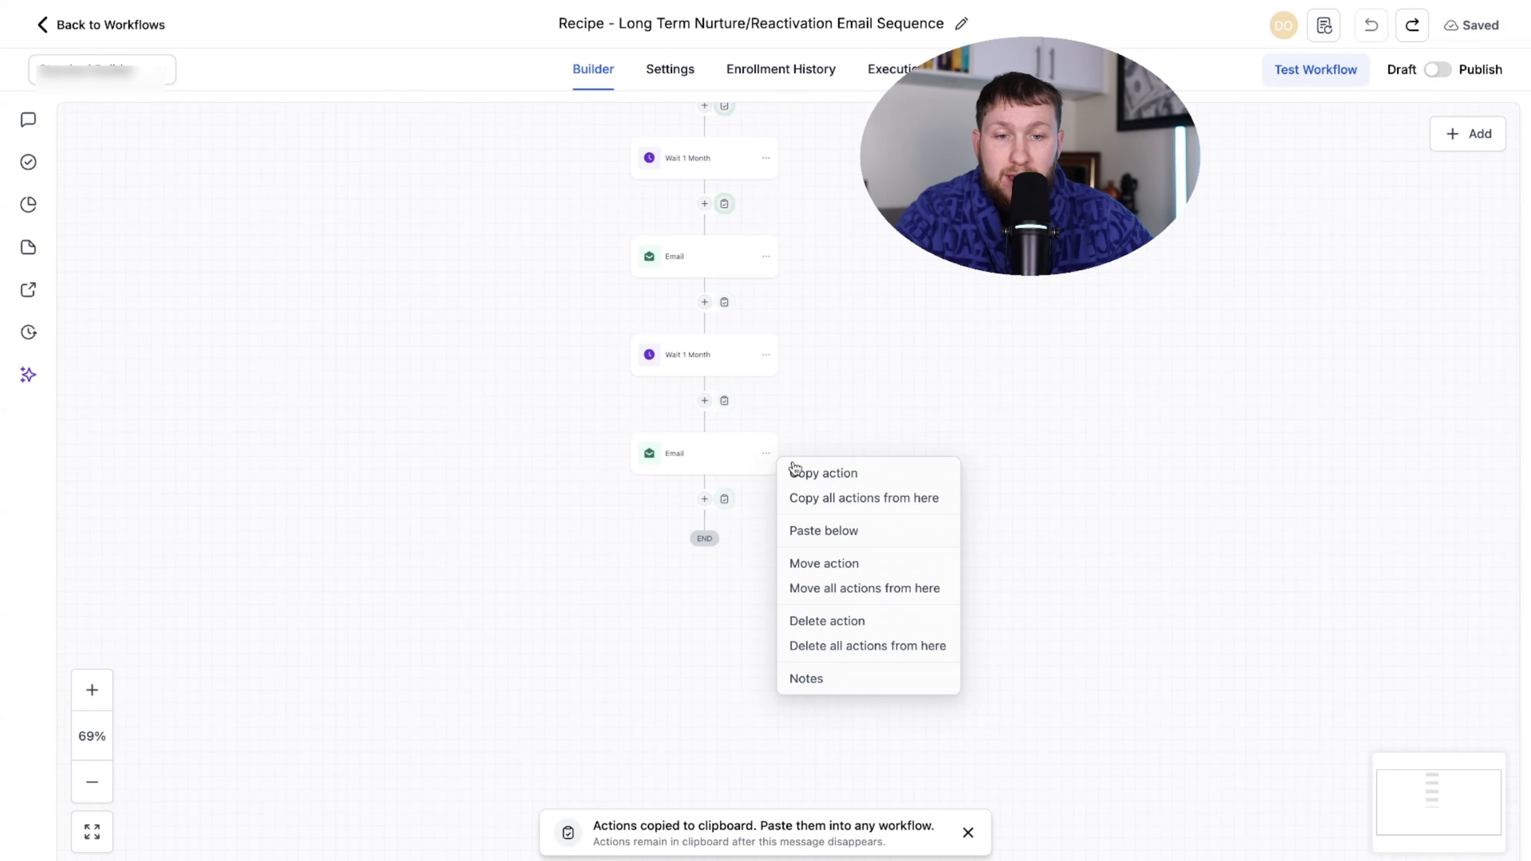
left_click(842, 532)
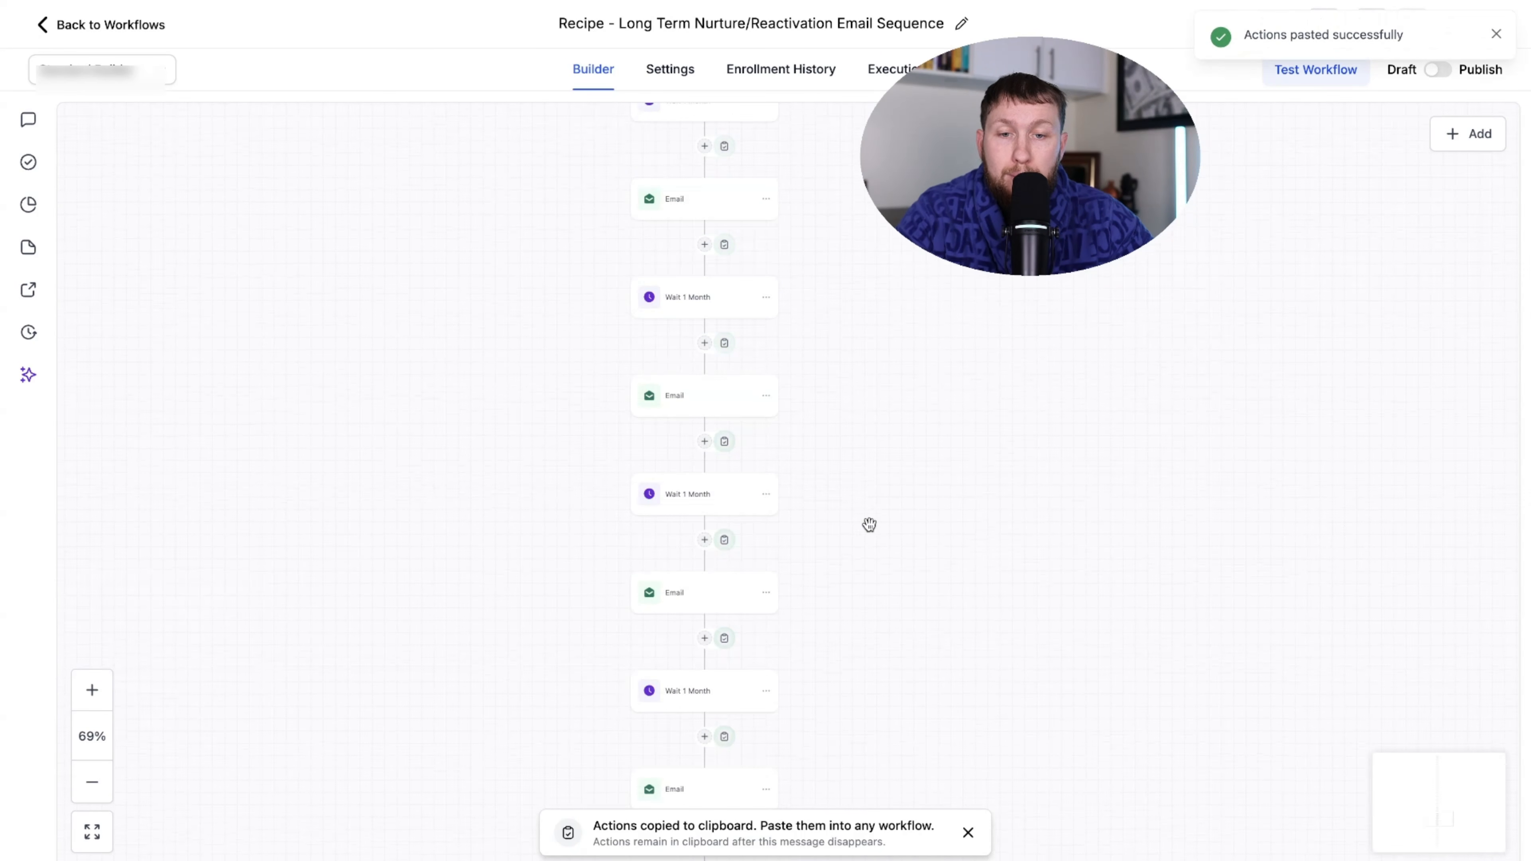
left_click(89, 793)
left_click(89, 793)
left_click(88, 792)
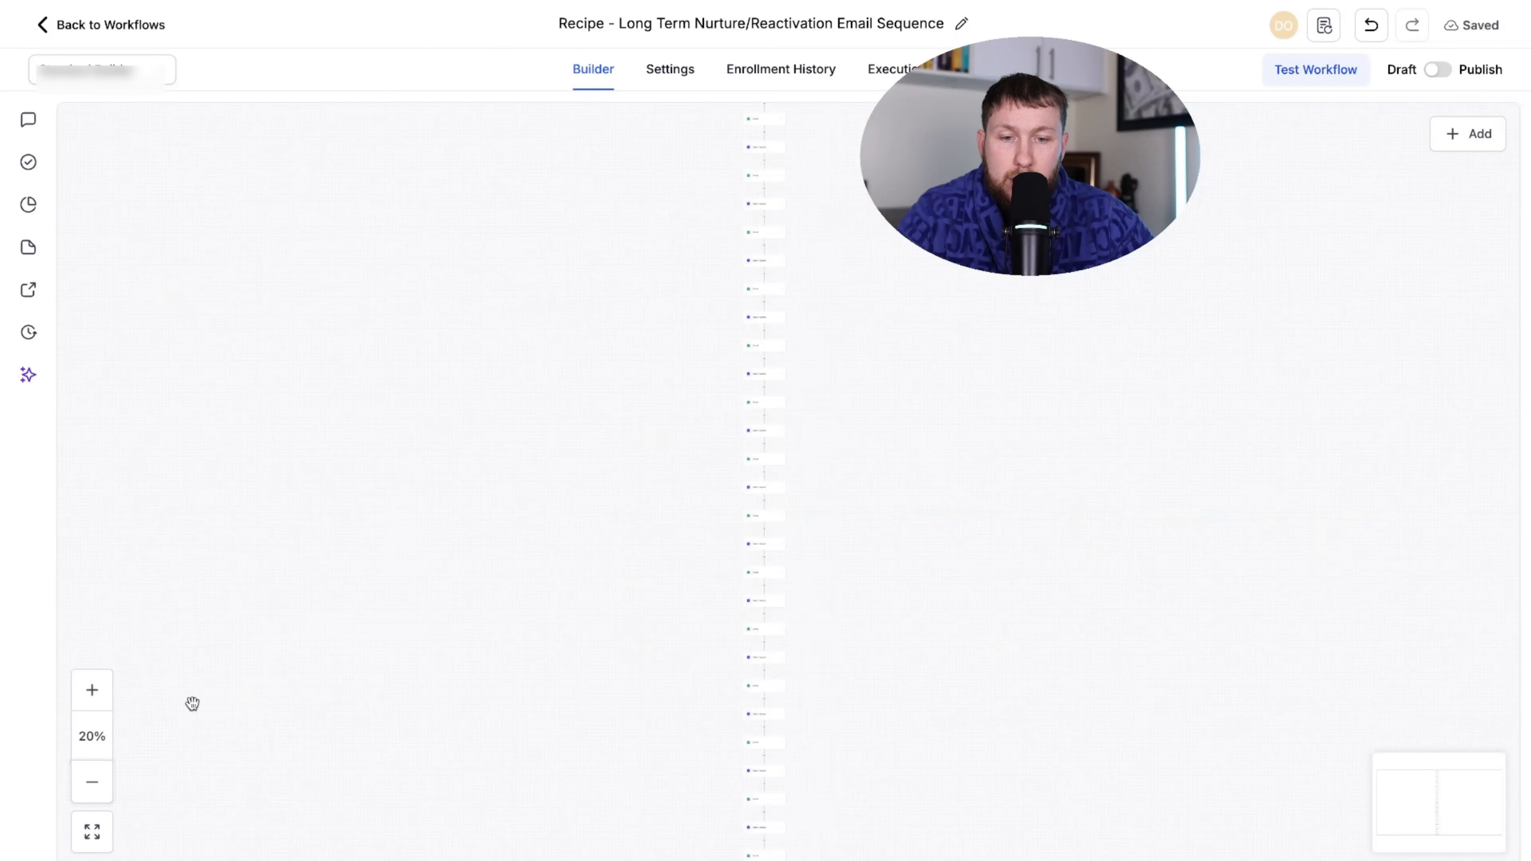
left_click_drag(402, 758, 435, 607)
left_click_drag(401, 458, 414, 618)
left_click_drag(422, 410, 398, 513)
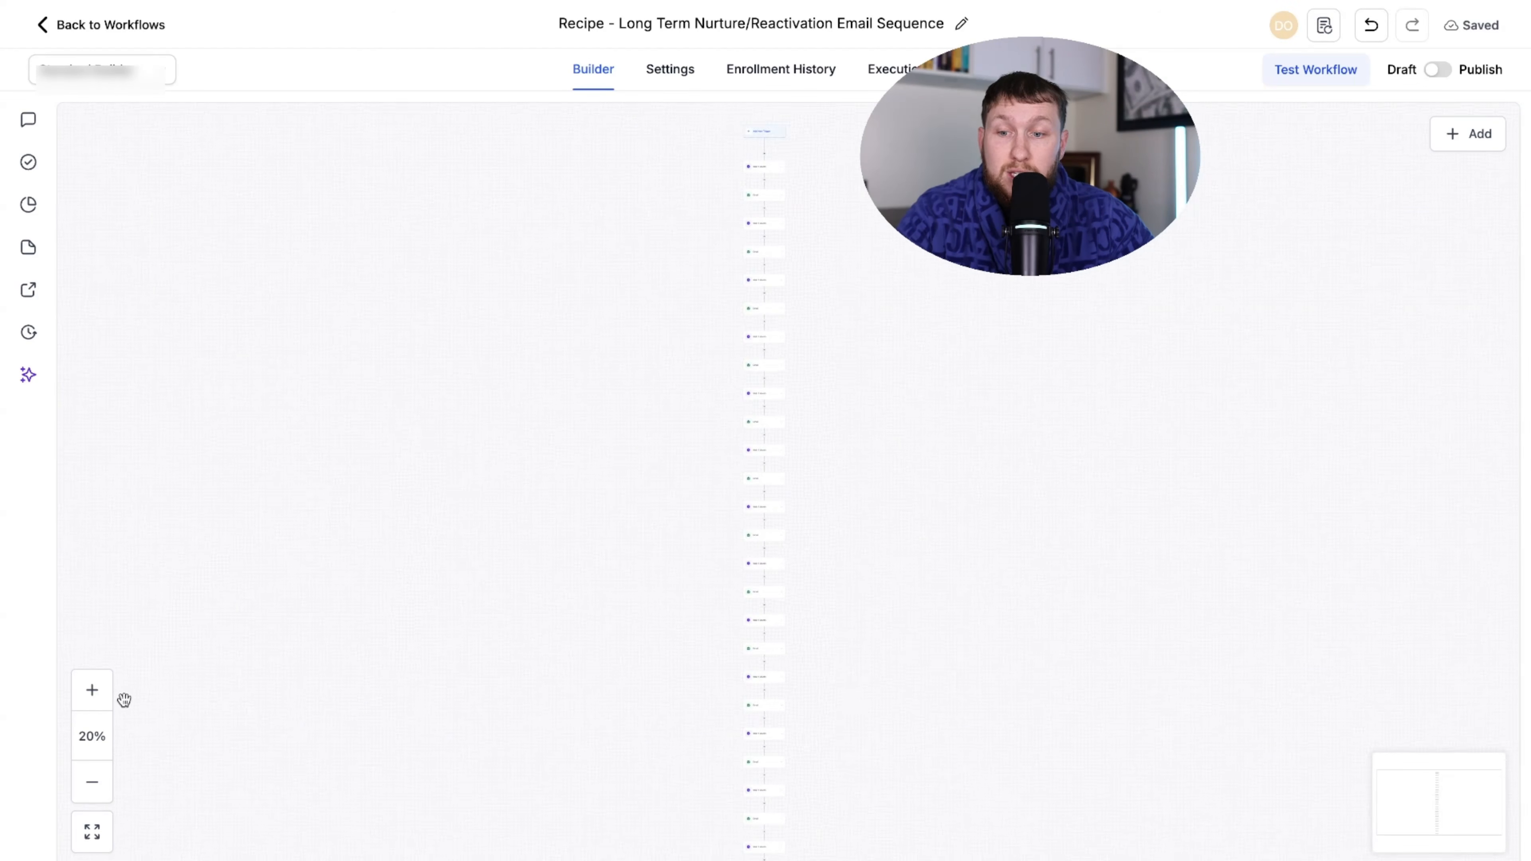
- Delete the second Wait 1 Month step and everything below it, confirming Delete
triple_click(99, 701)
left_click(100, 701)
left_click(99, 701)
left_click(100, 701)
left_click(99, 701)
left_click(99, 701)
left_click(99, 701)
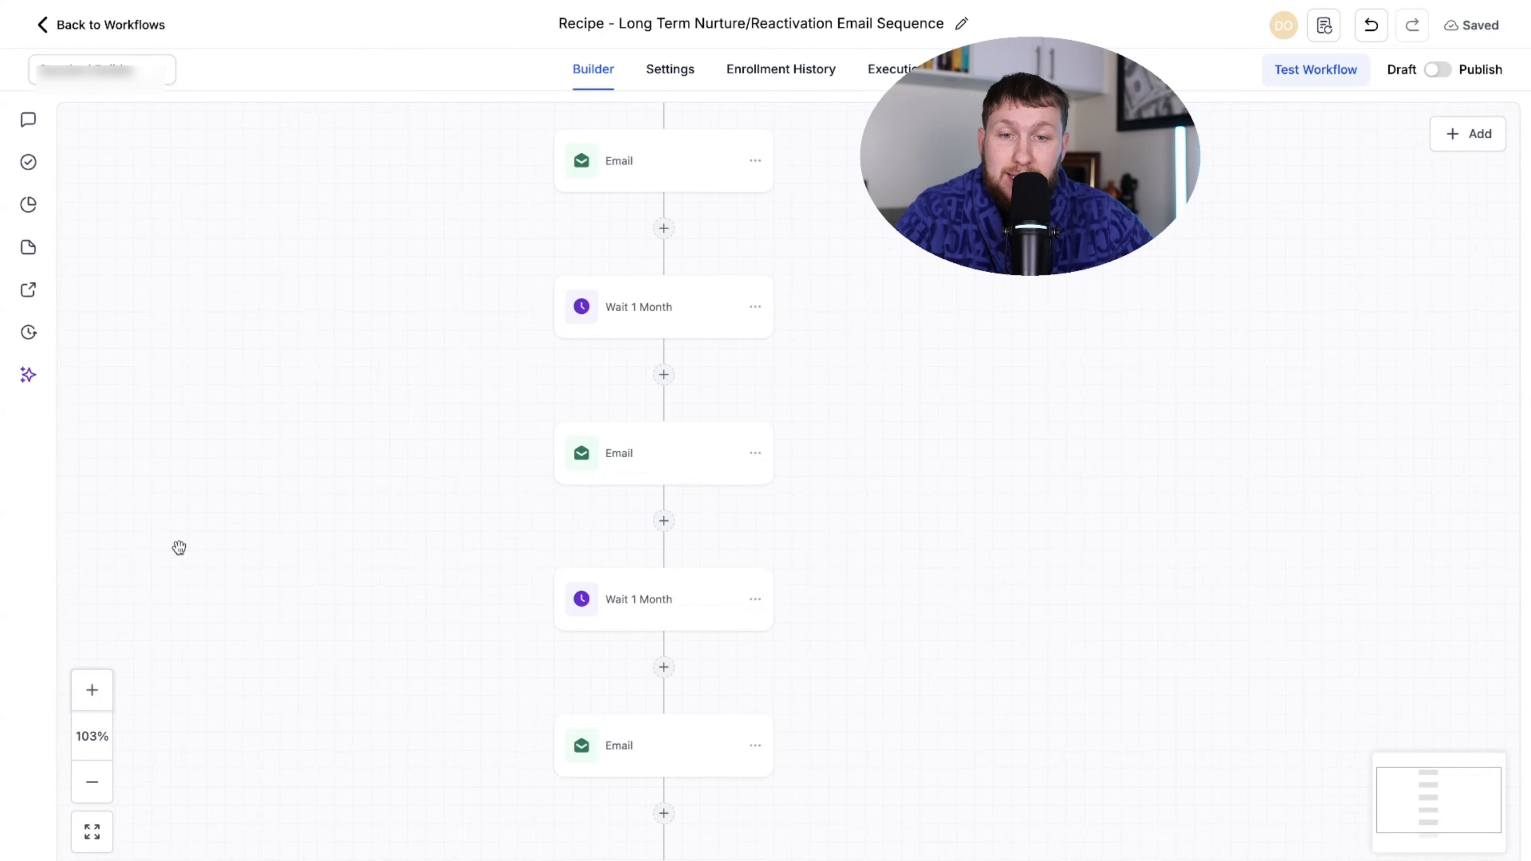
left_click_drag(276, 397, 308, 464)
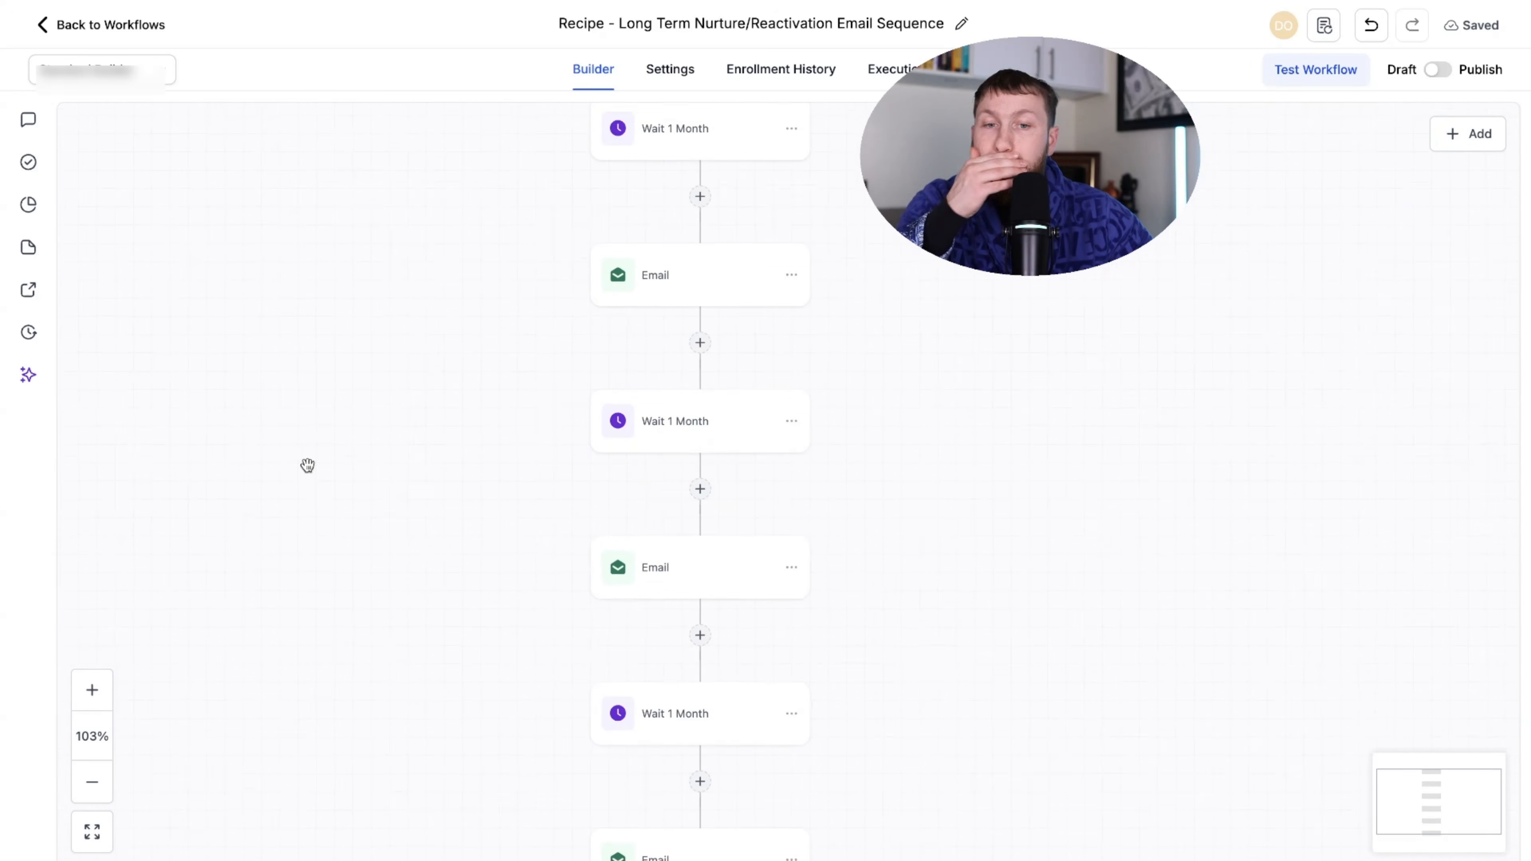
left_click(792, 421)
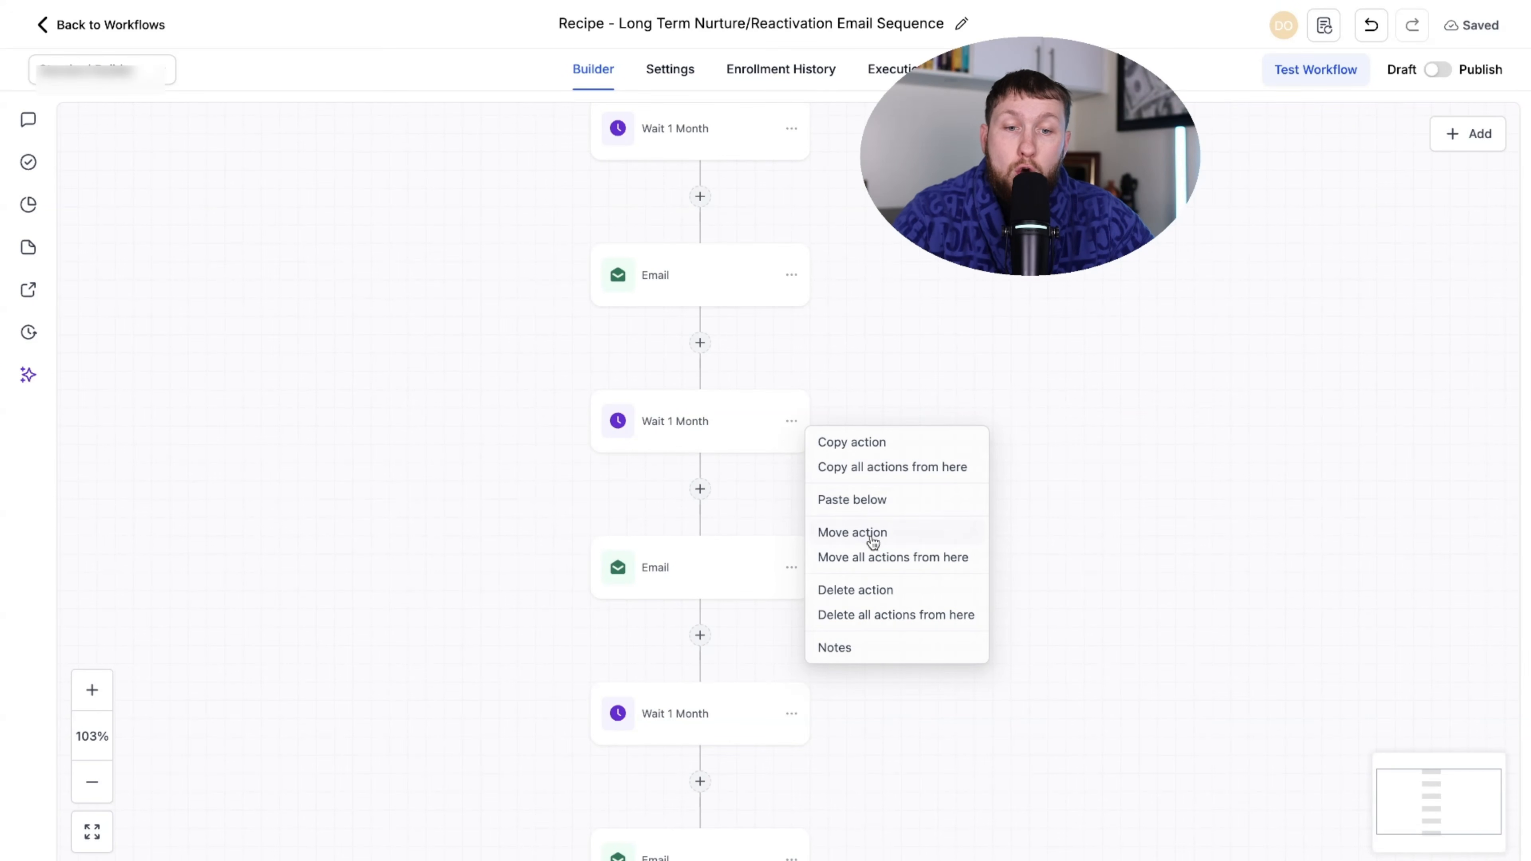
left_click(903, 614)
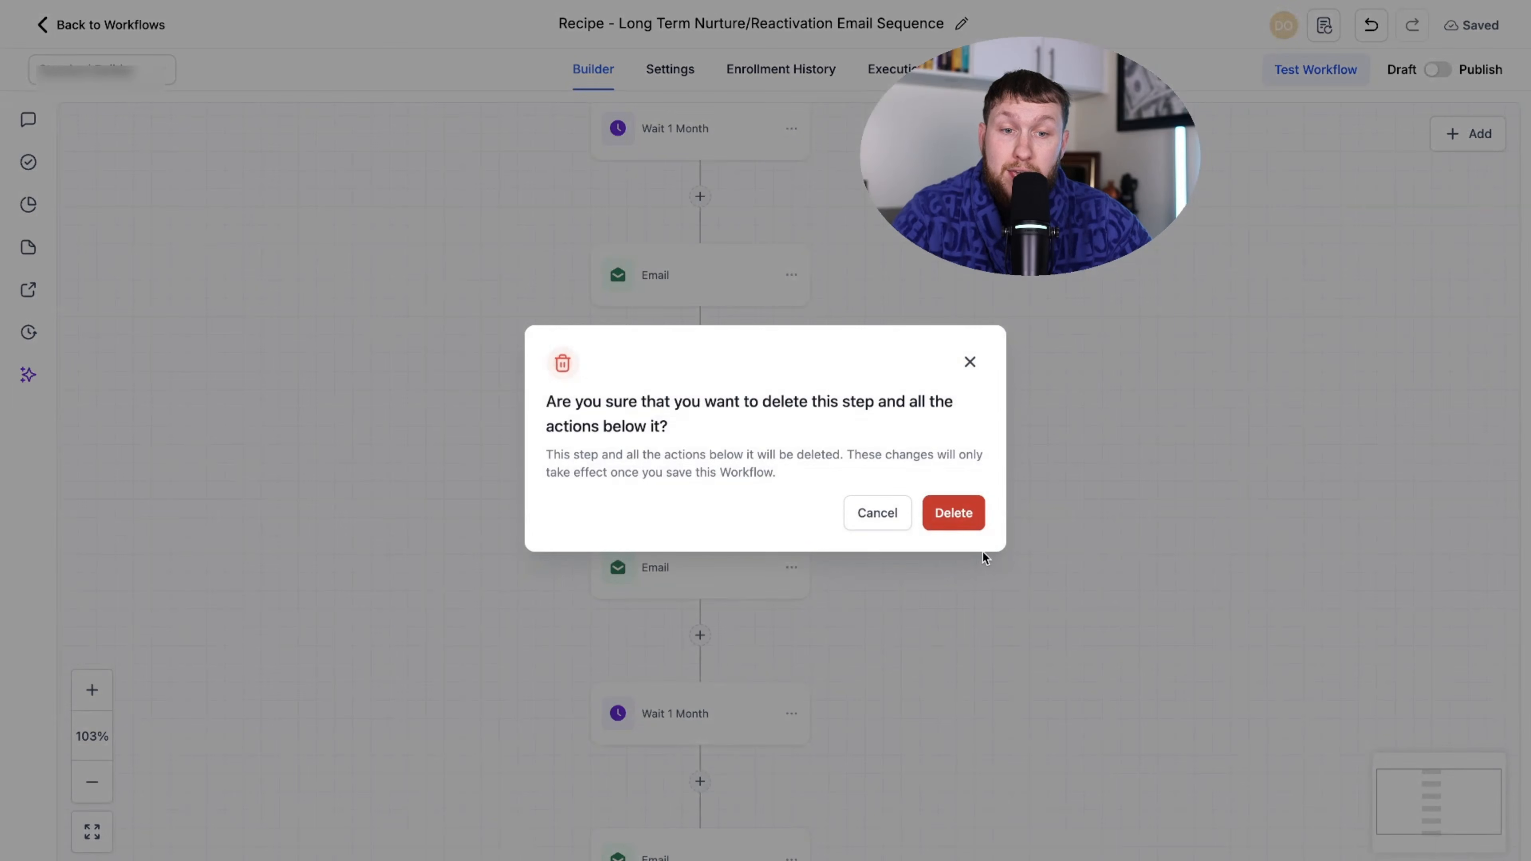
left_click(952, 514)
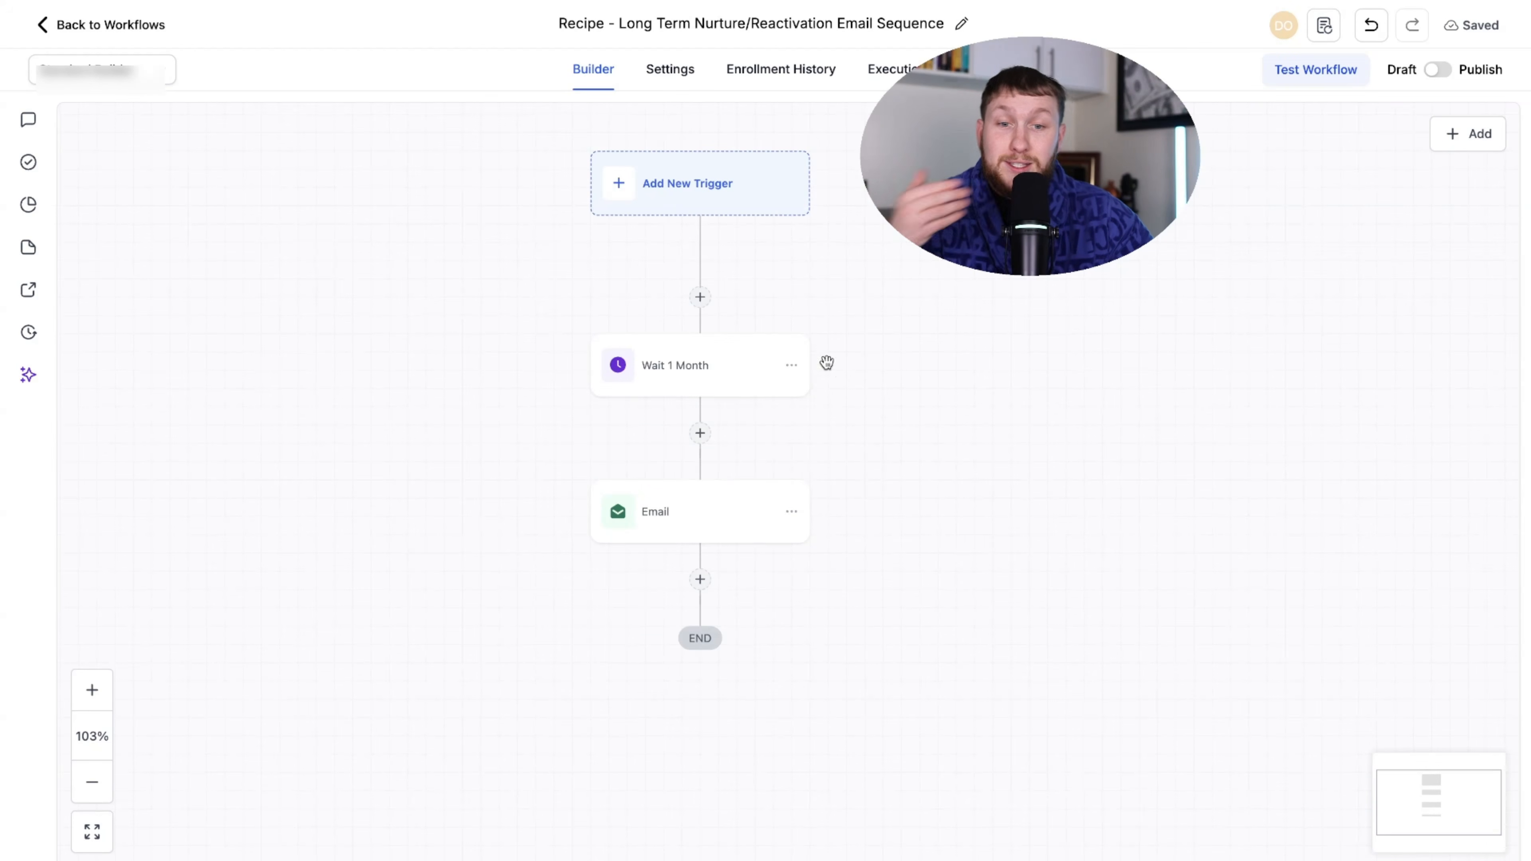
left_click(792, 365)
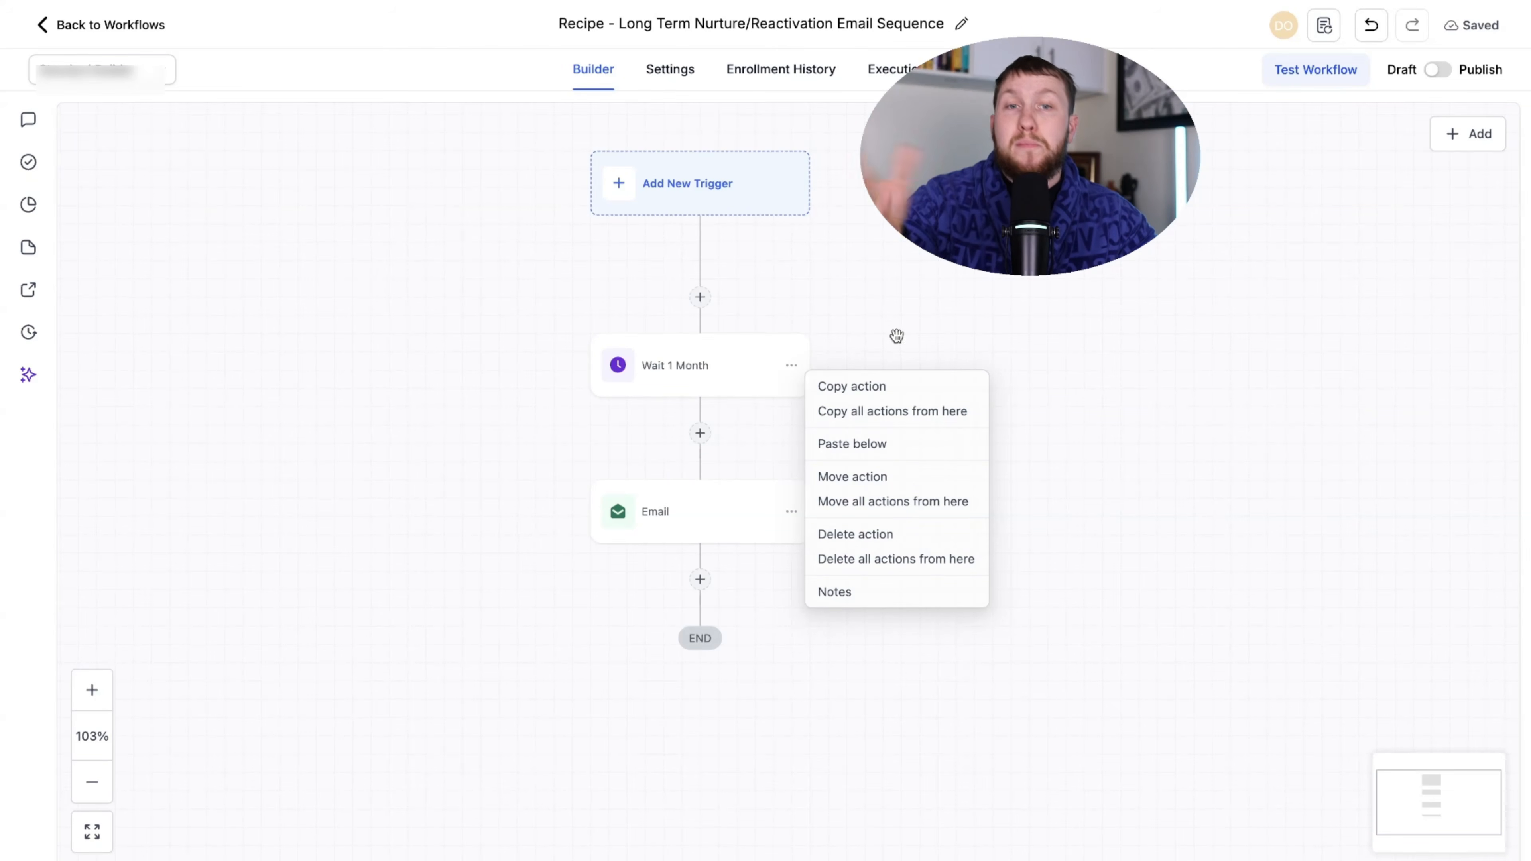
- Open the workflow's trigger panel and close it without adding a trigger
left_click(998, 294)
left_click_drag(997, 294, 1021, 314)
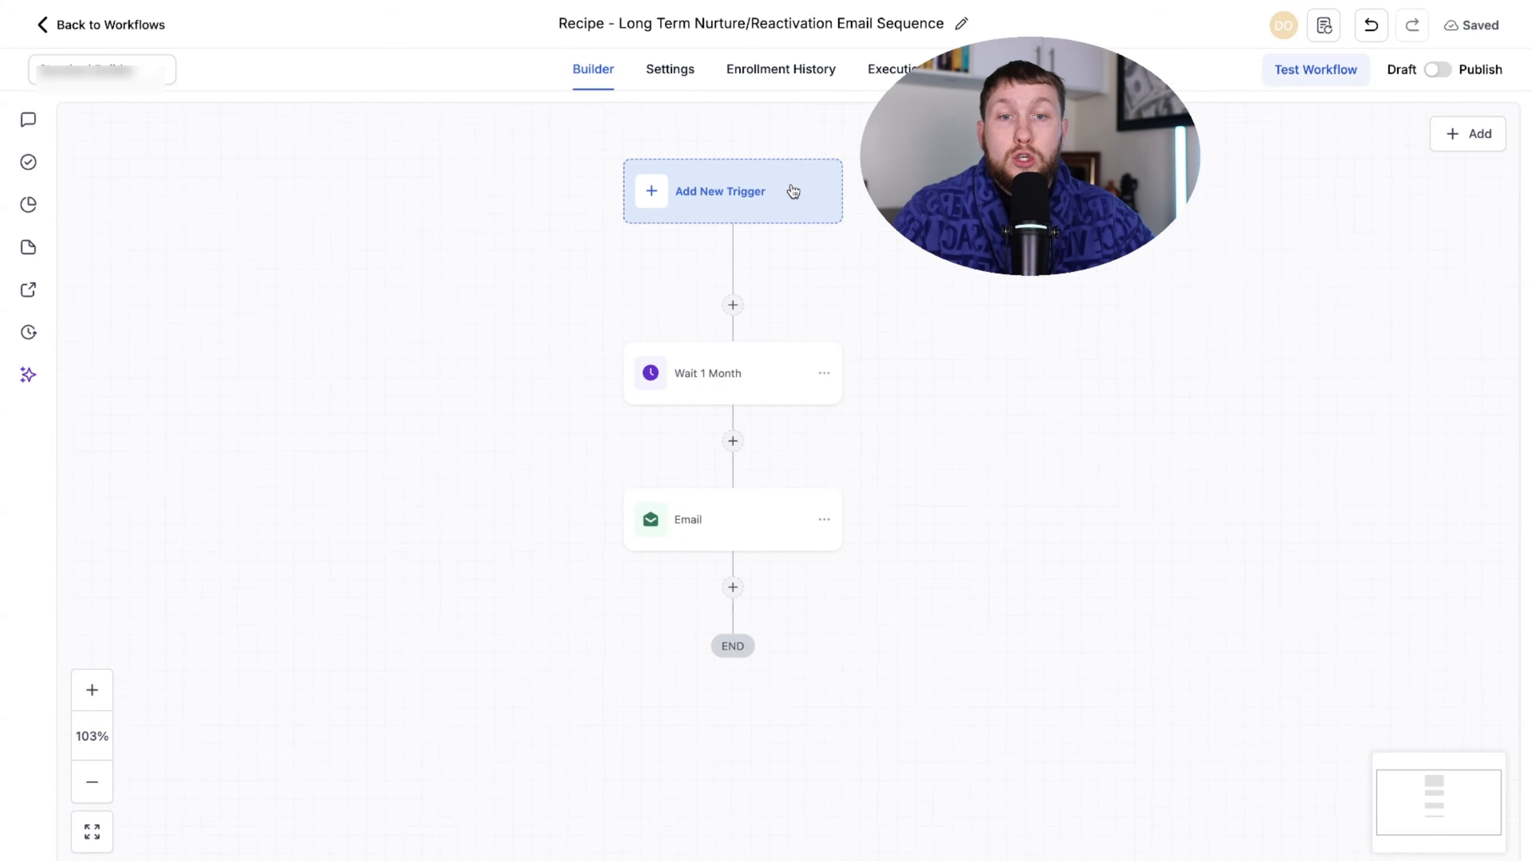
left_click(755, 192)
scroll(1264, 507, "down", 10)
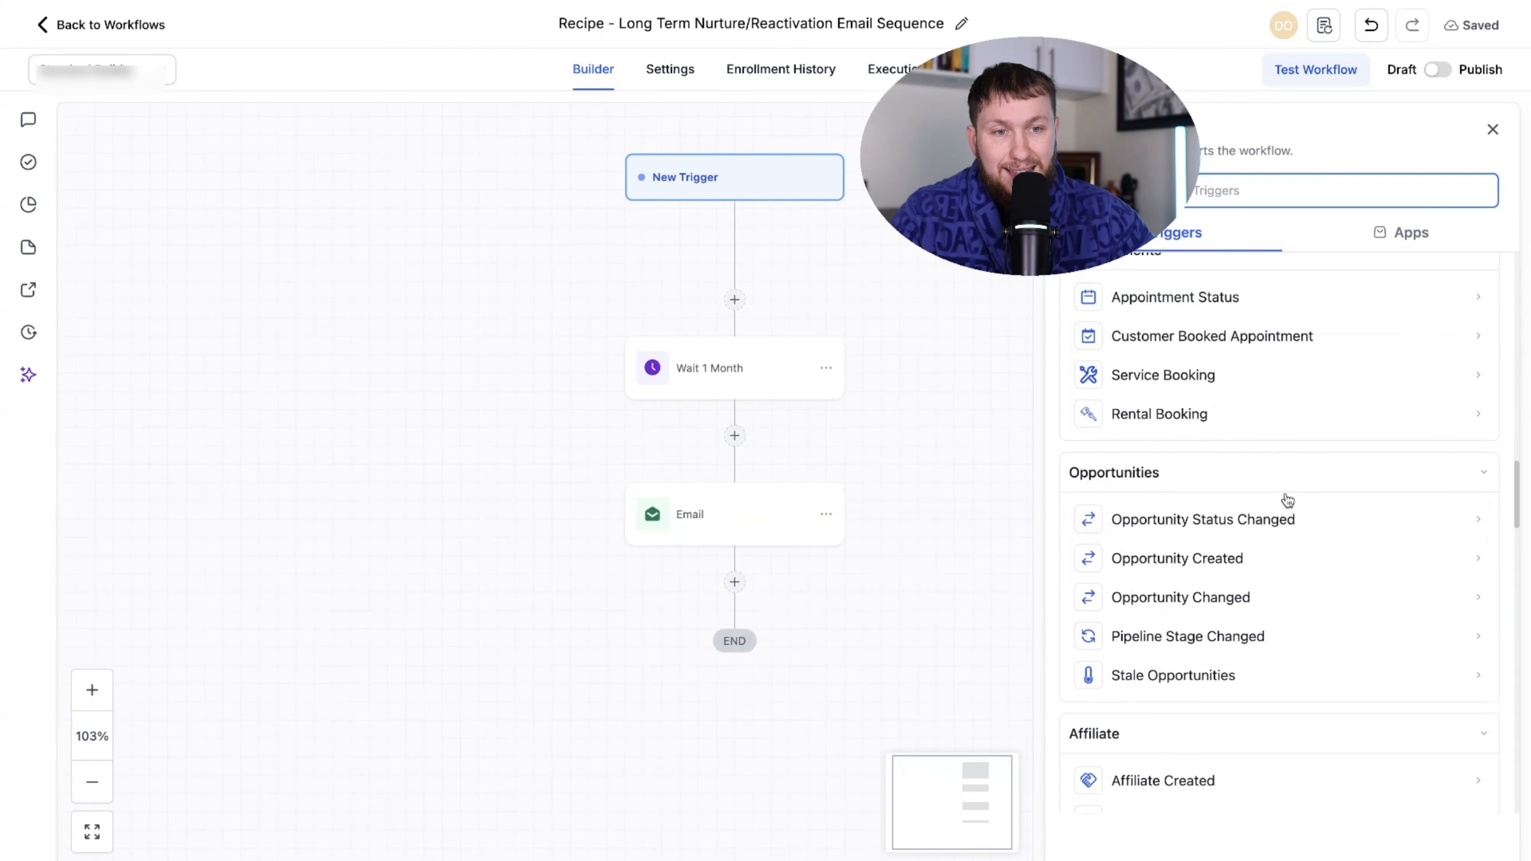
scroll(1285, 500, "up", 10)
left_click(1492, 129)
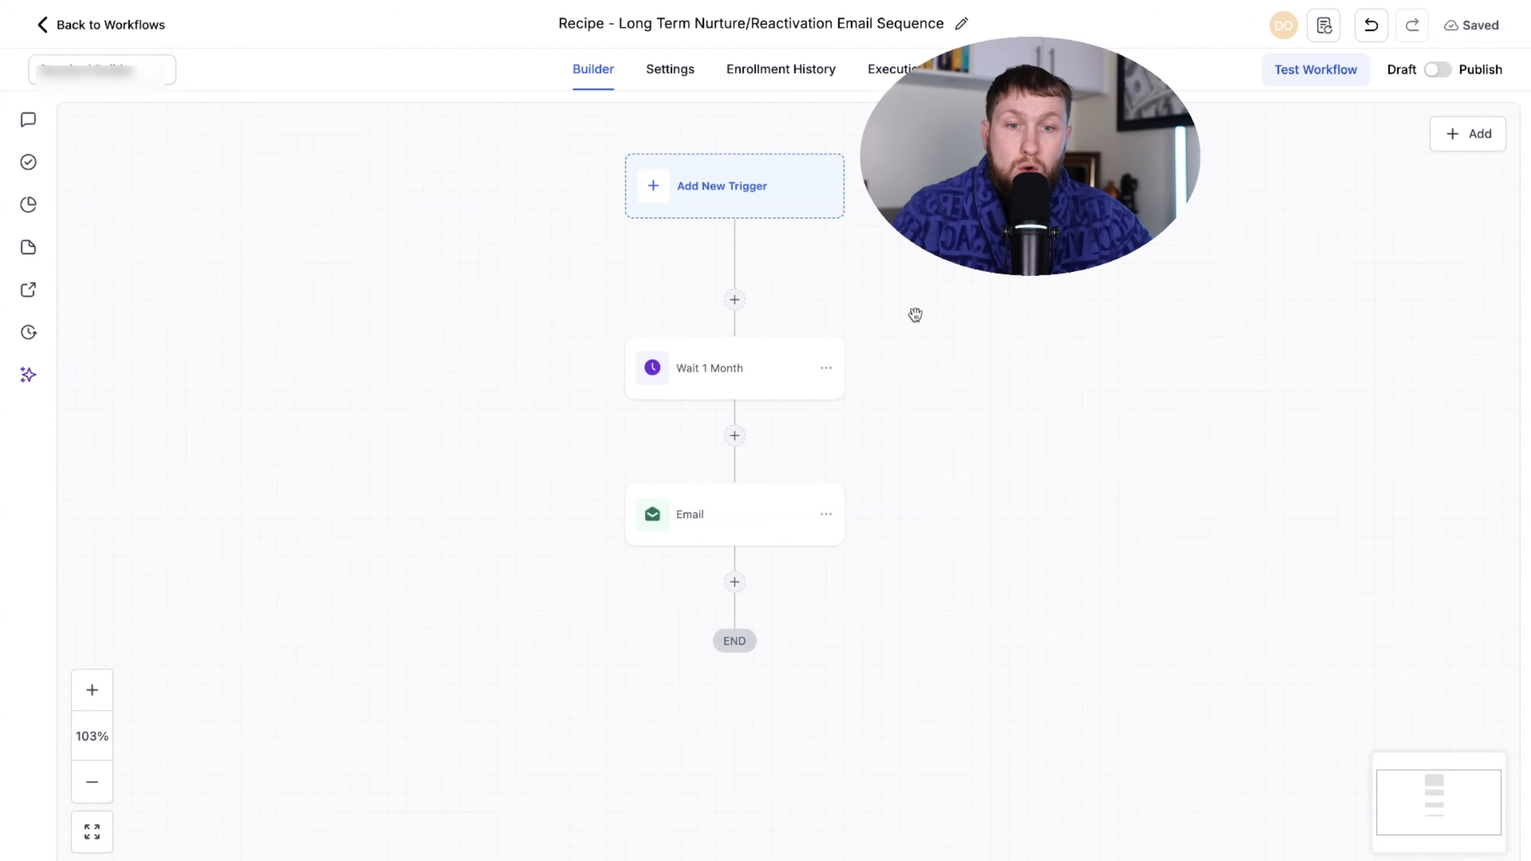
- Check and close the Wait 1 Month options, then return to the Workflow List
left_click(827, 369)
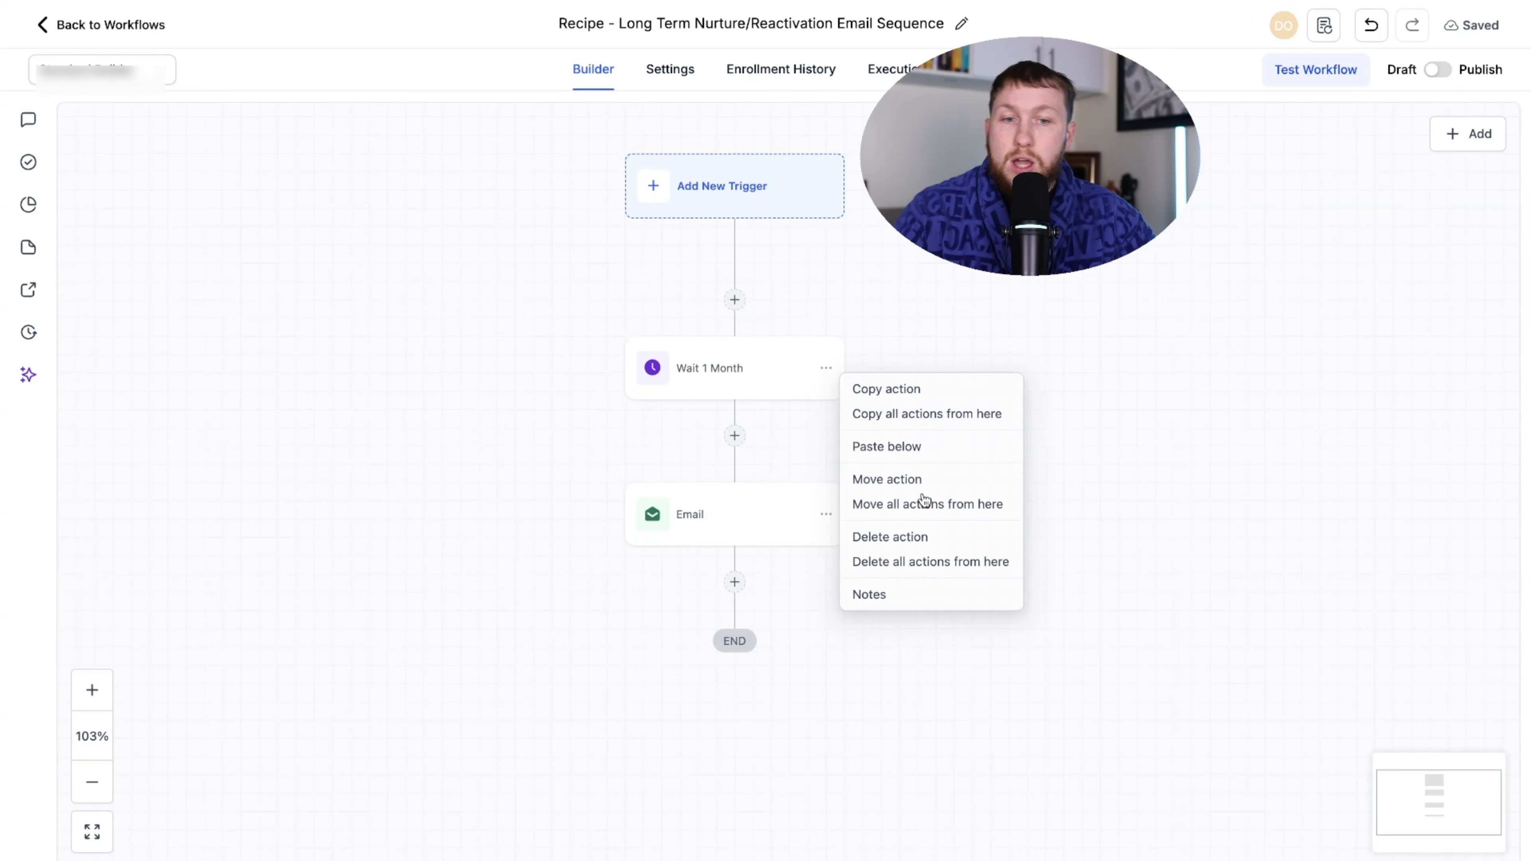
left_click(1119, 453)
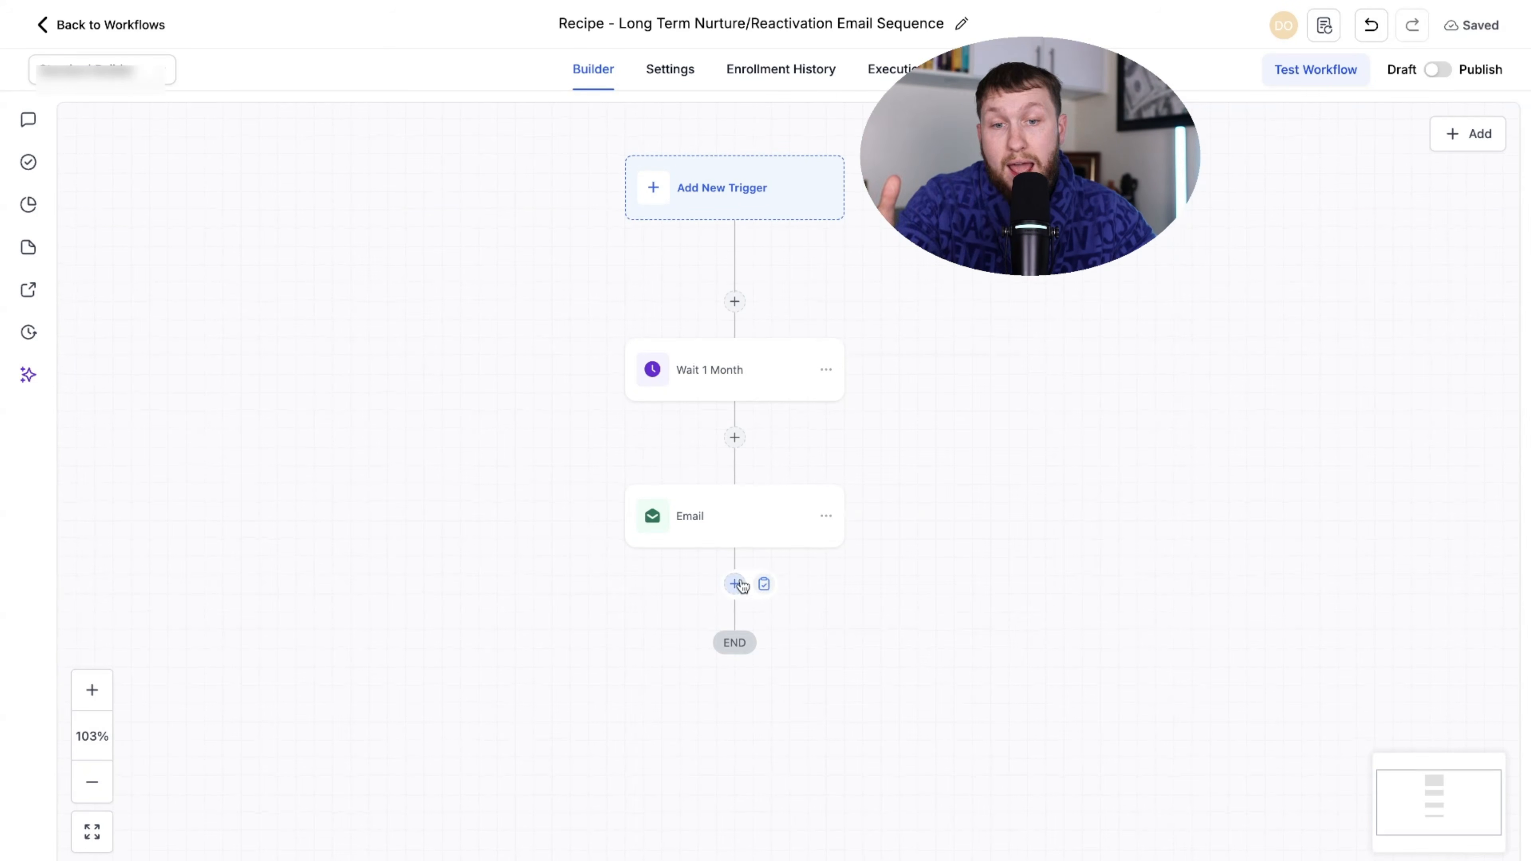
scroll(847, 674, "up", 1)
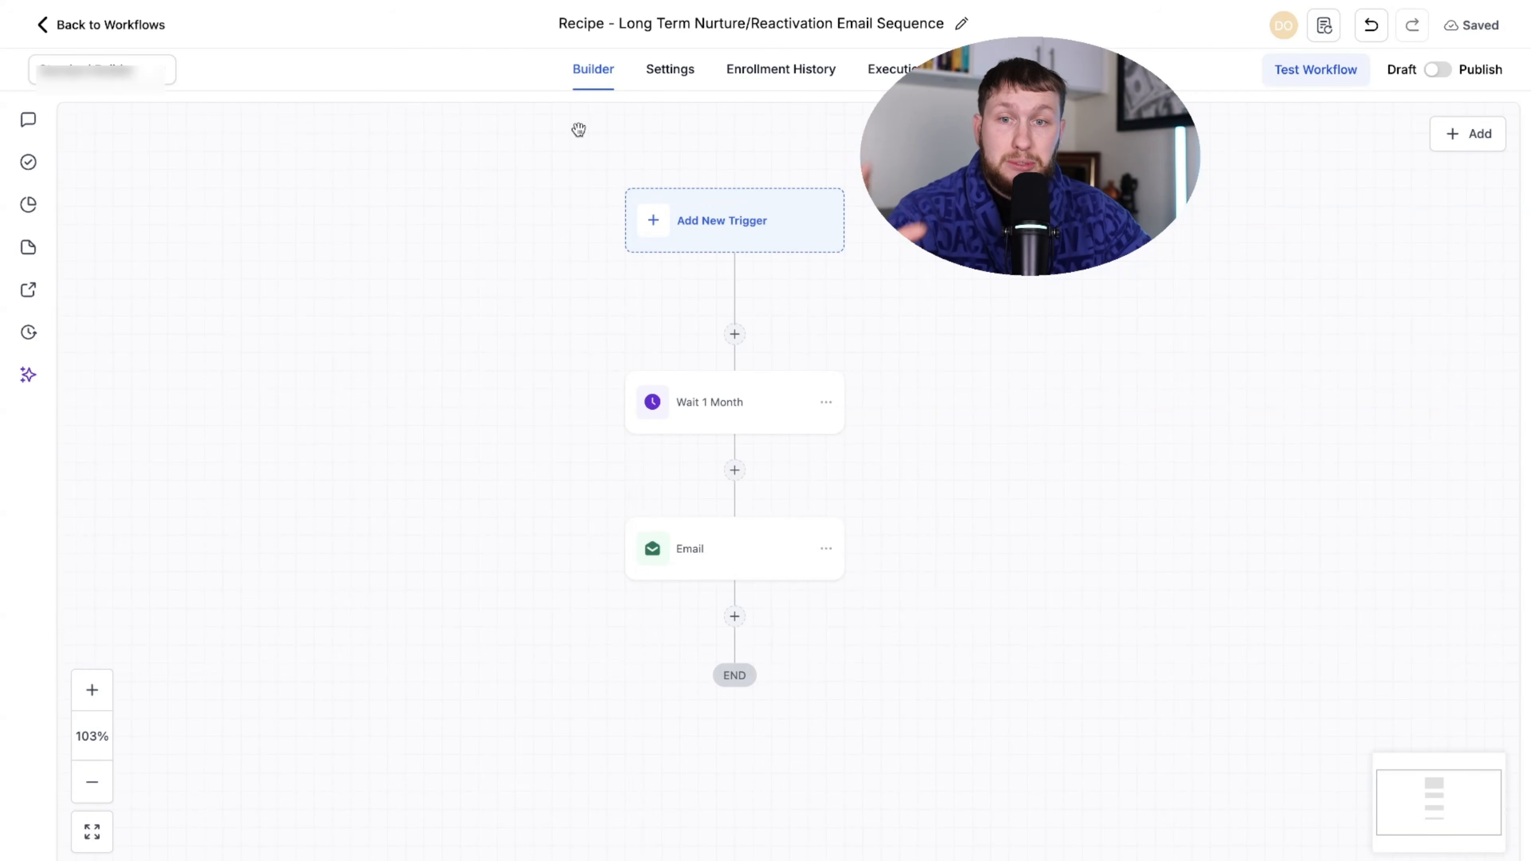
left_click(117, 38)
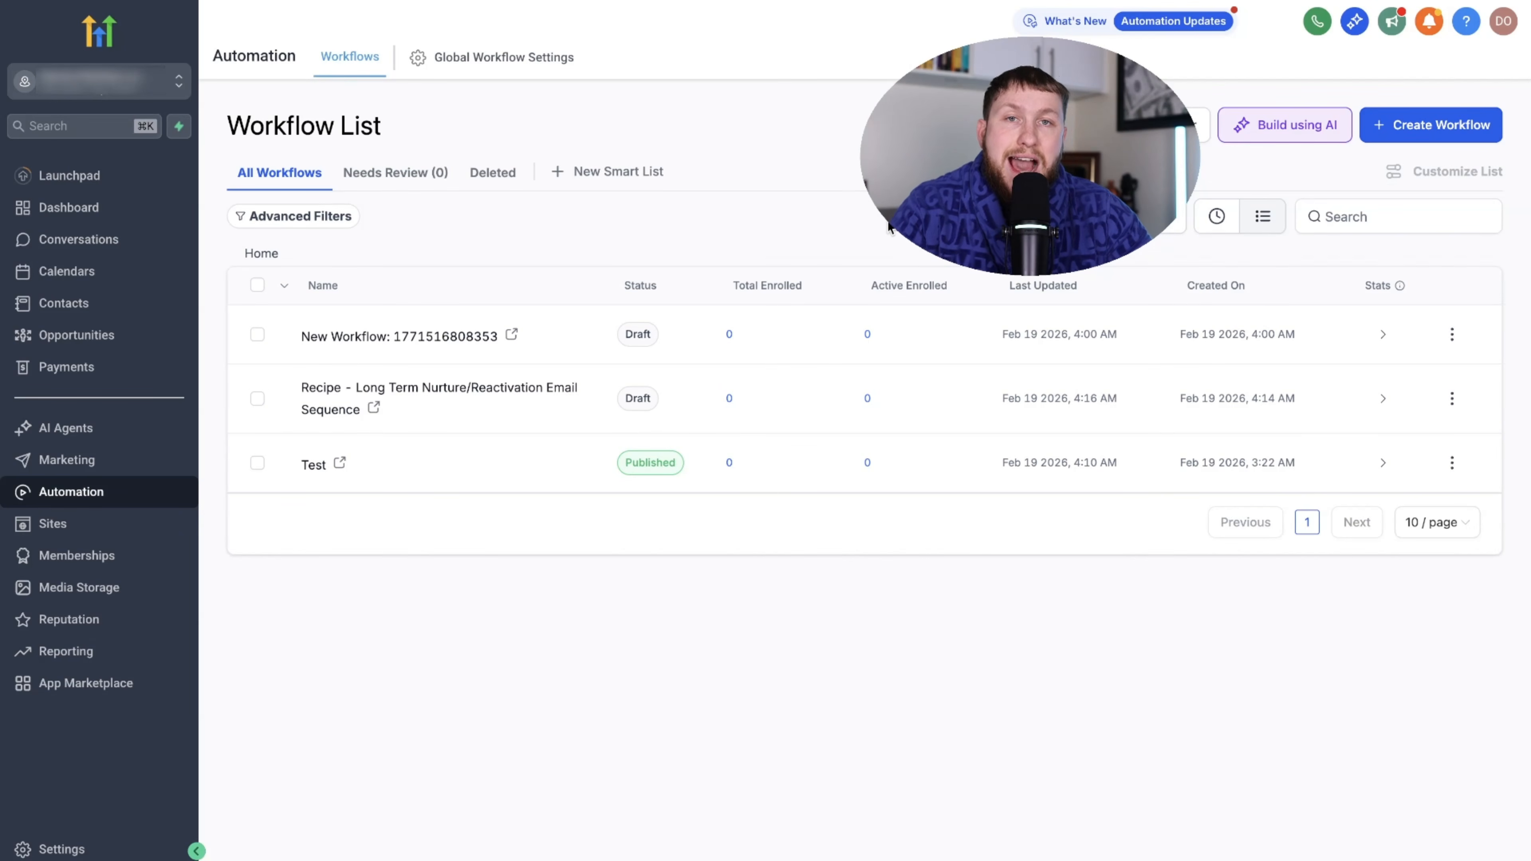
- Open Build Using AI and start typing 'I want a big email nurture sequence f'
left_click(1298, 127)
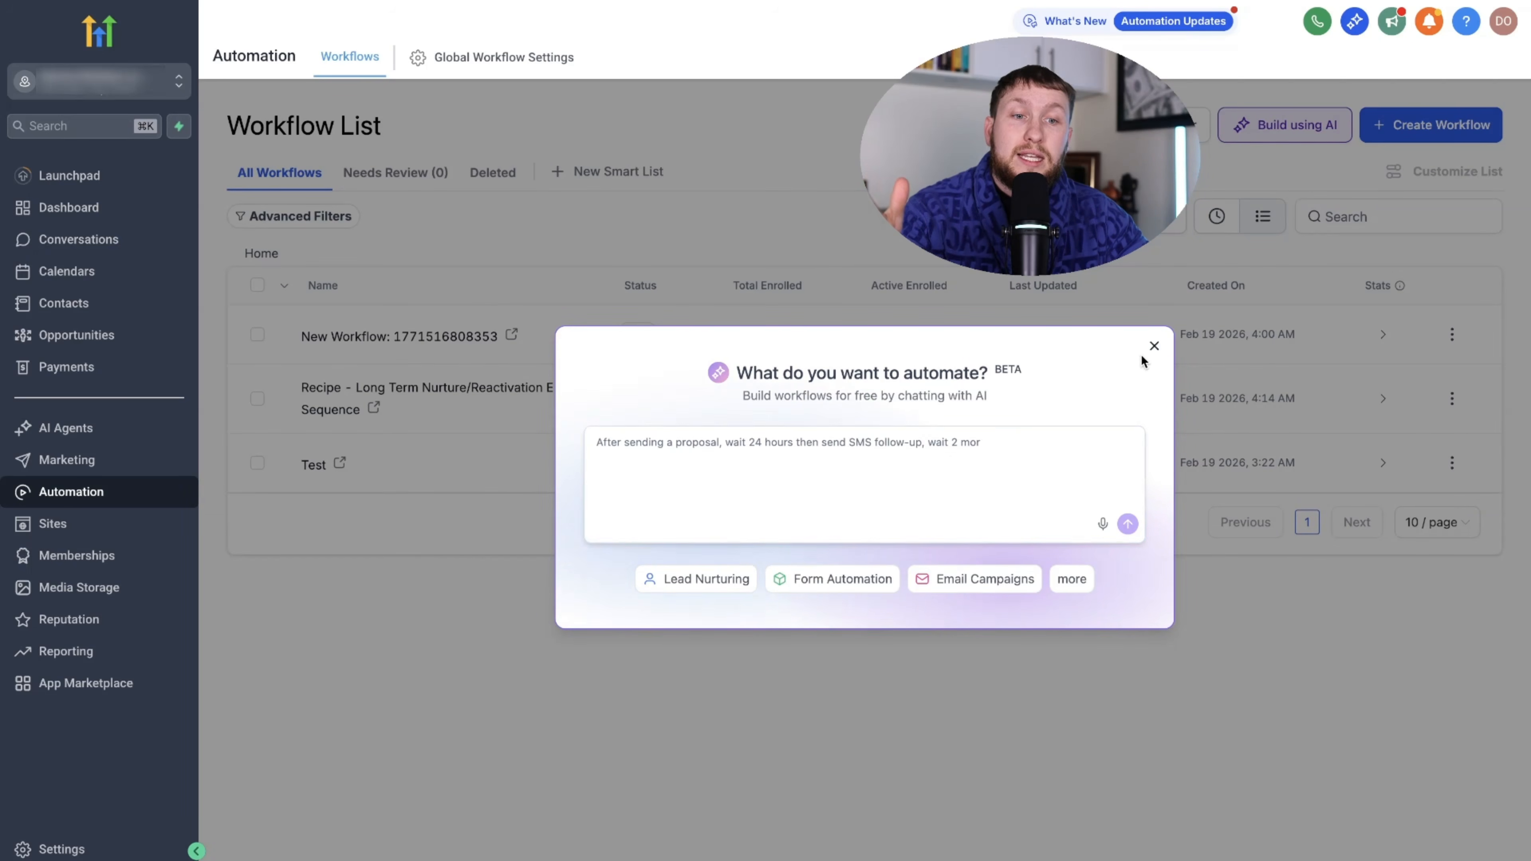
left_click(1154, 347)
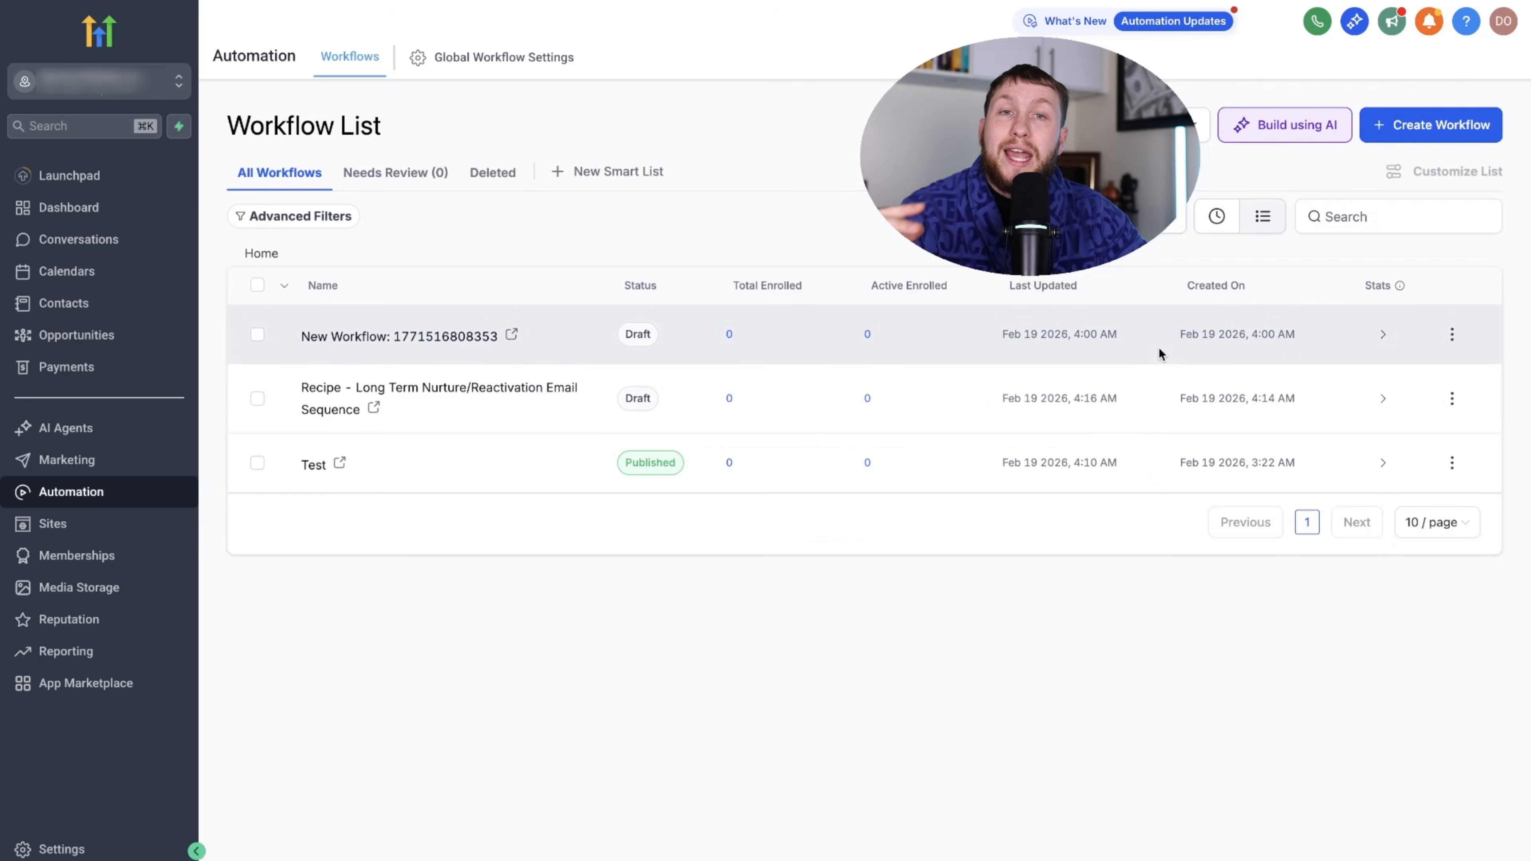
left_click(1386, 130)
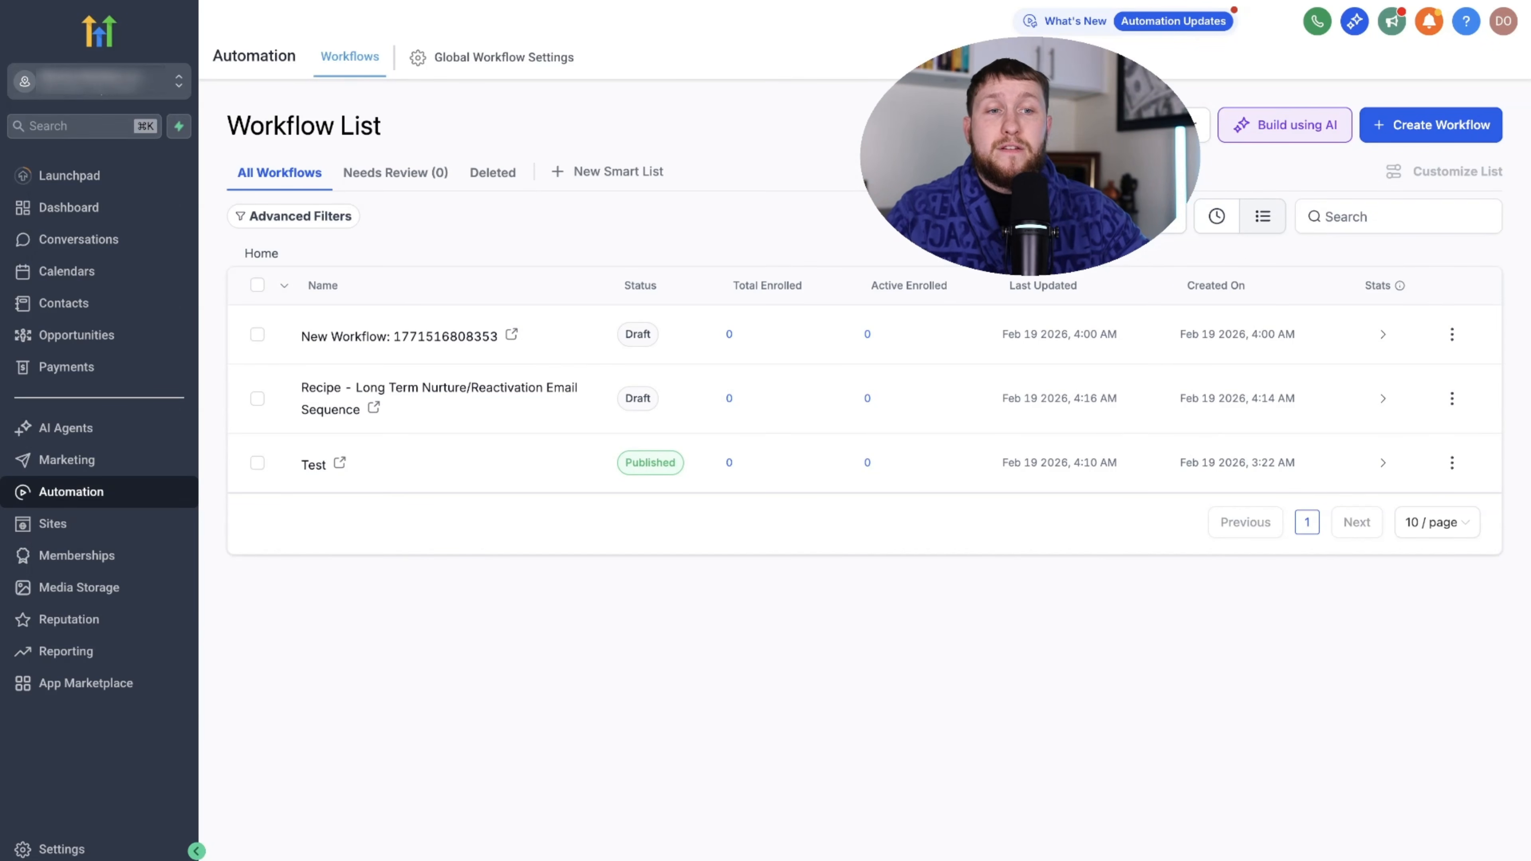
left_click(1254, 127)
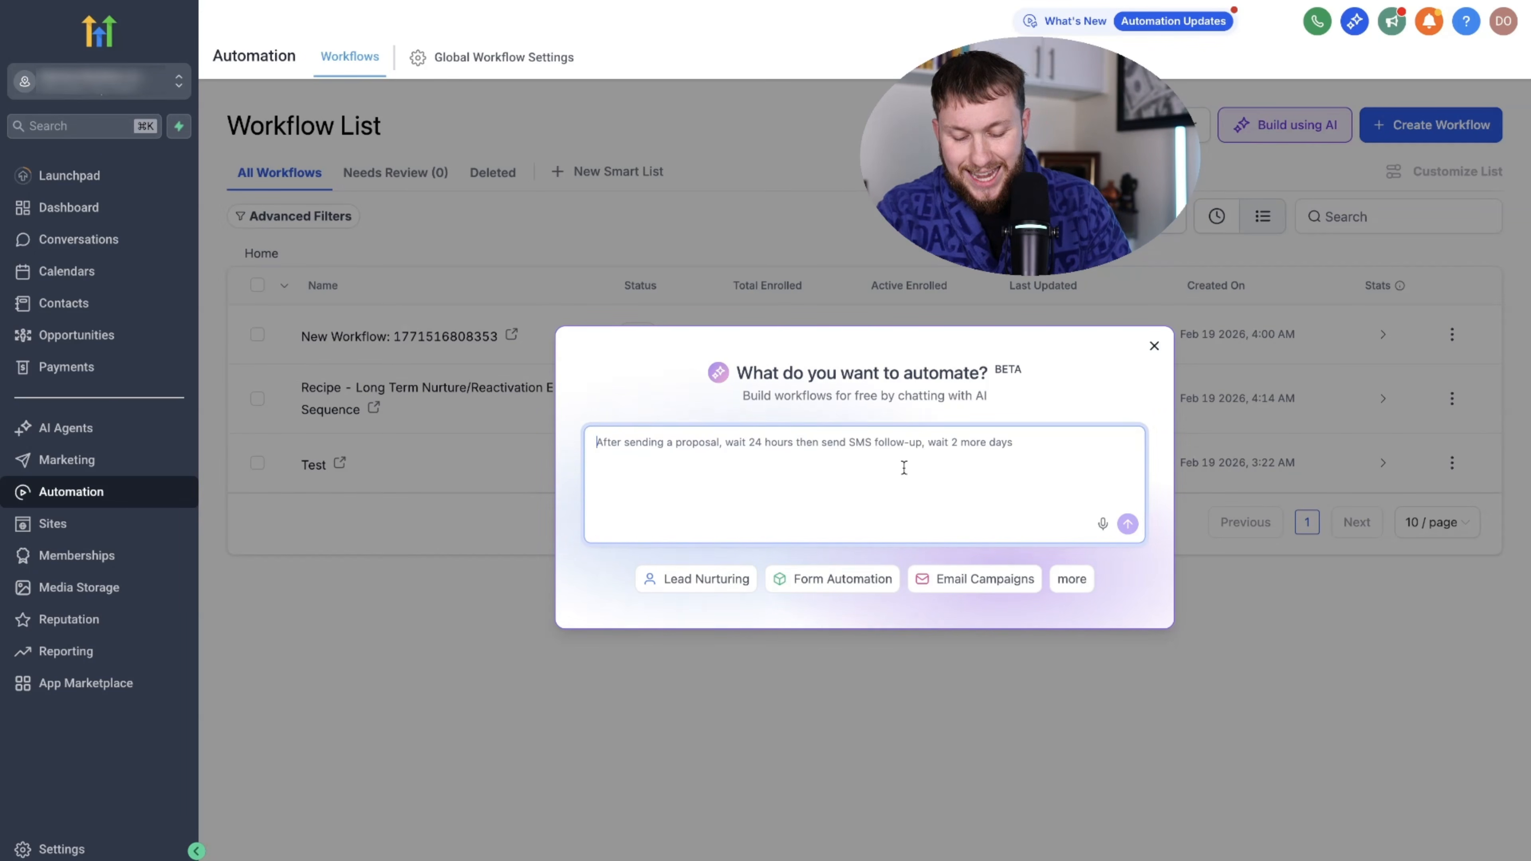
type("I want")
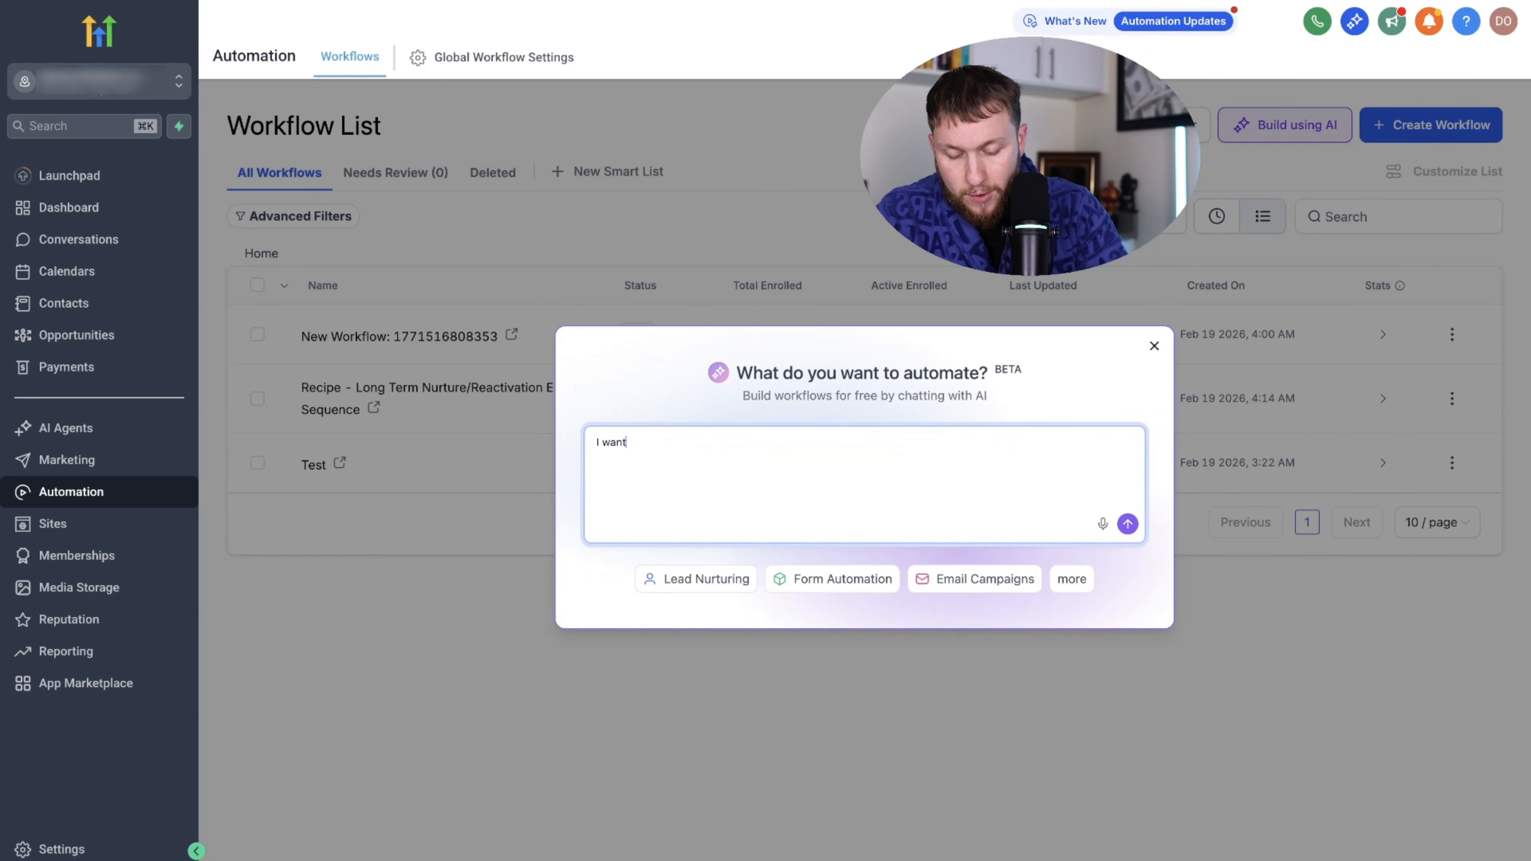
type(" a big email ")
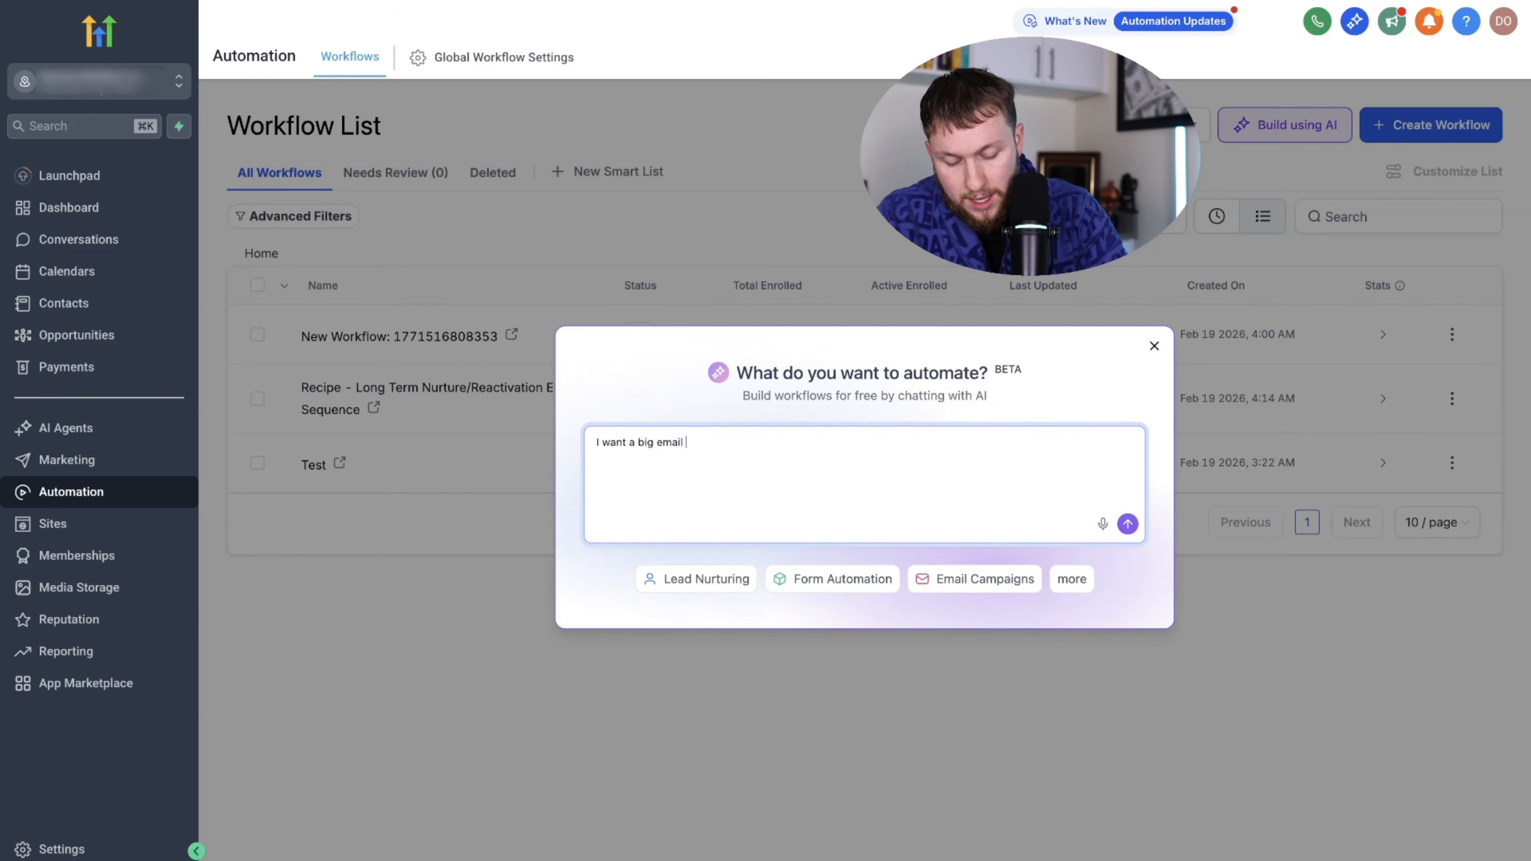
type("nurture seque")
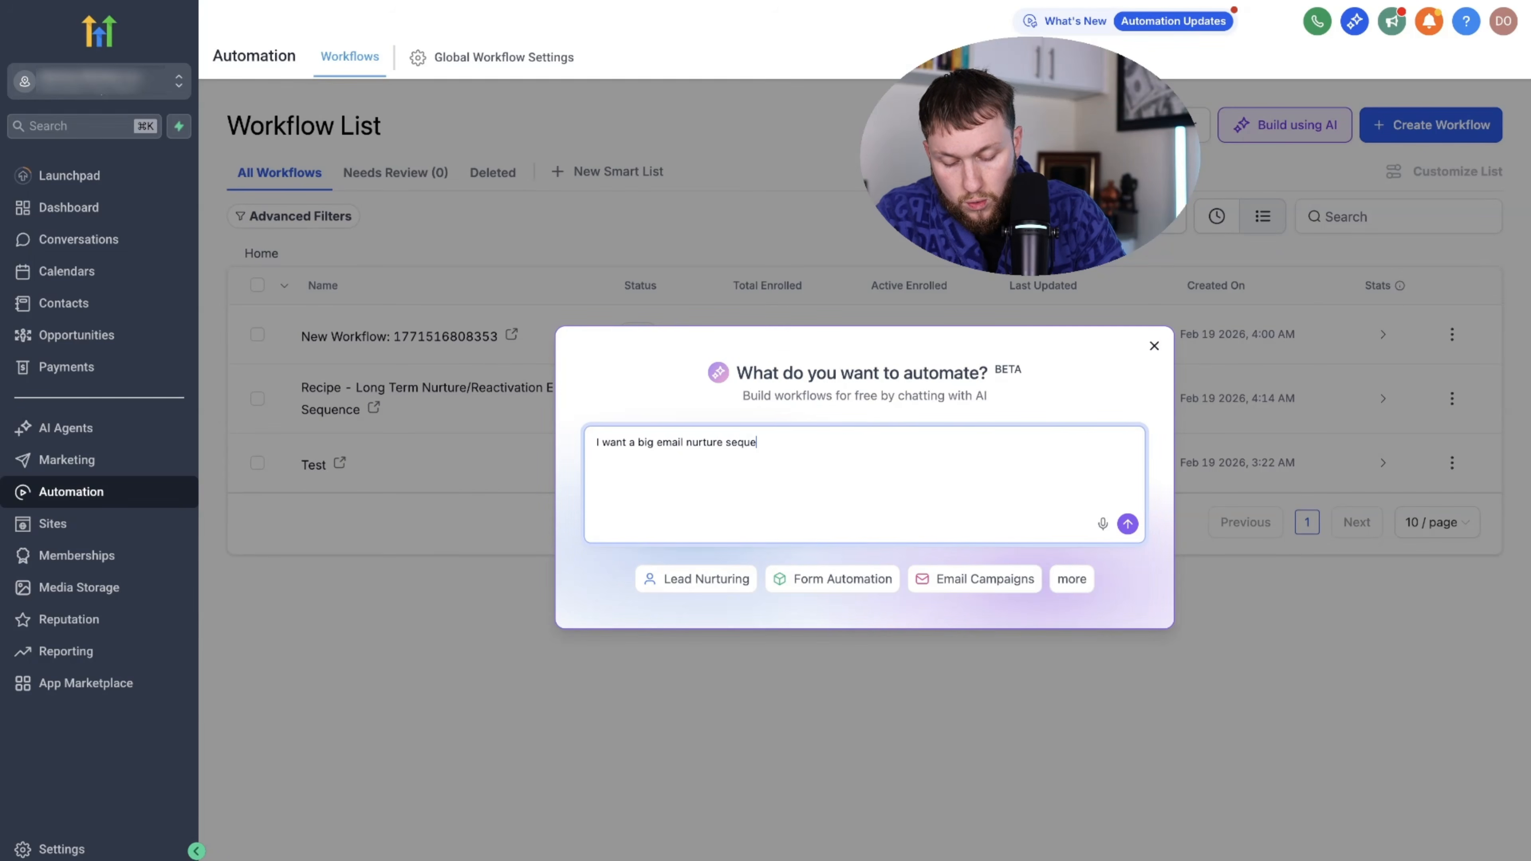
type("nce f")
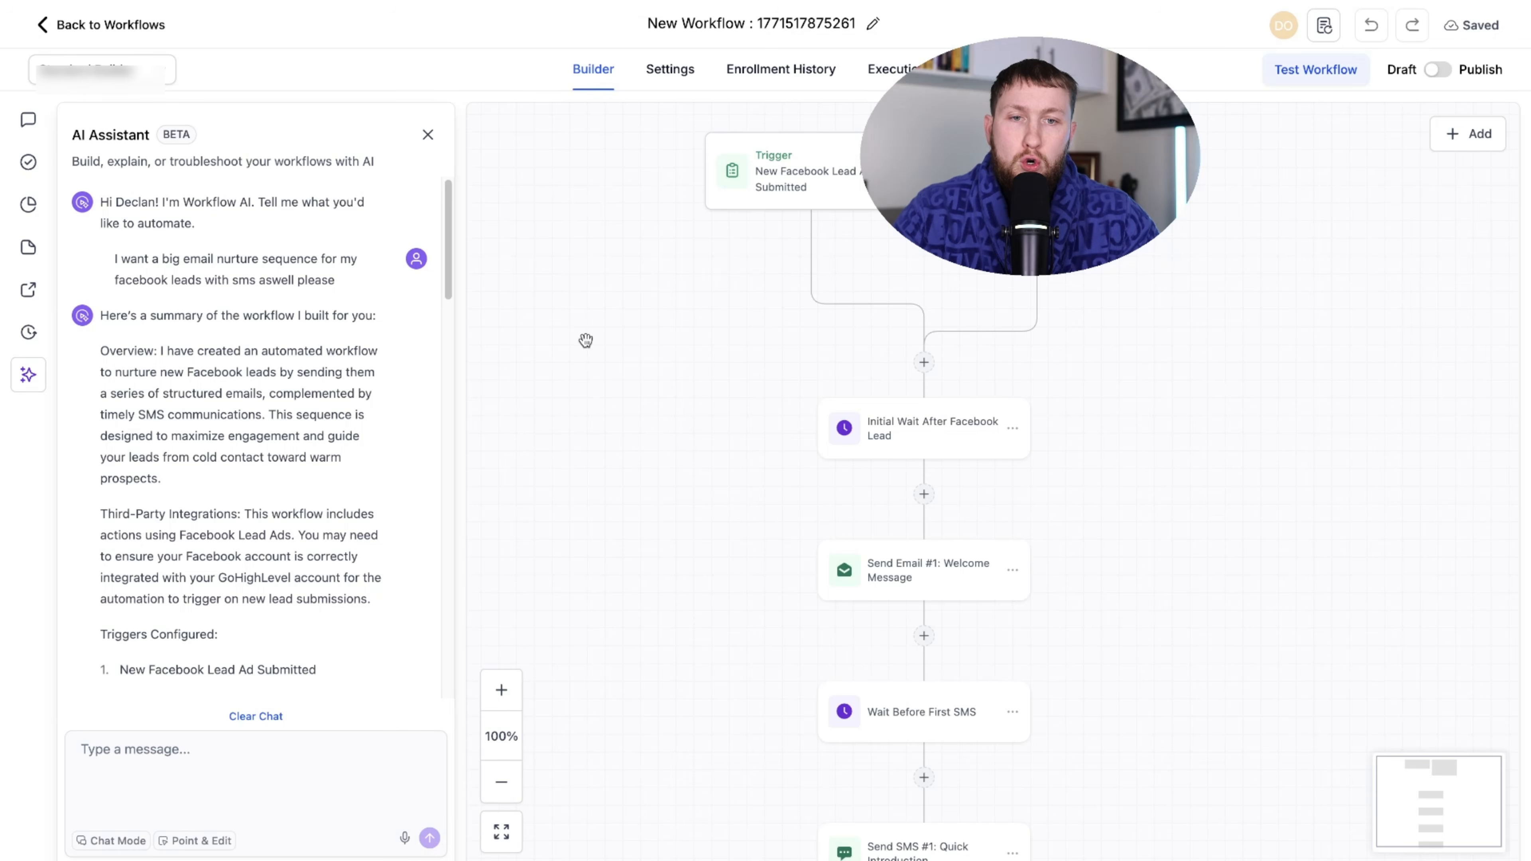
- Scroll the AI-generated workflow, zoom to 100% and bring the Facebook lead ad trigger into view
scroll(585, 341, "down", 20)
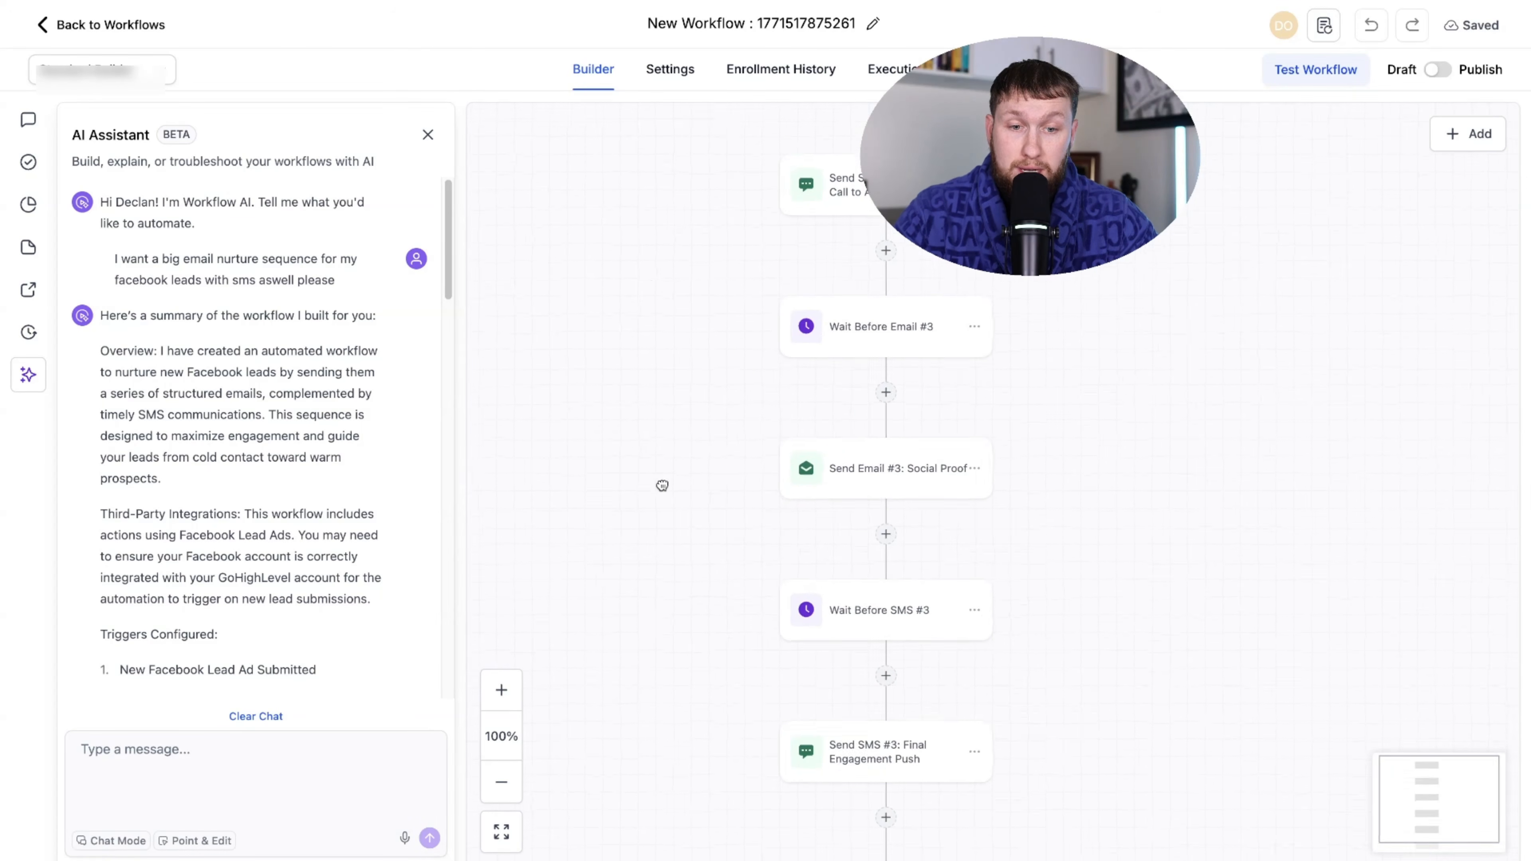
scroll(662, 486, "down", 3)
scroll(663, 588, "down", 8)
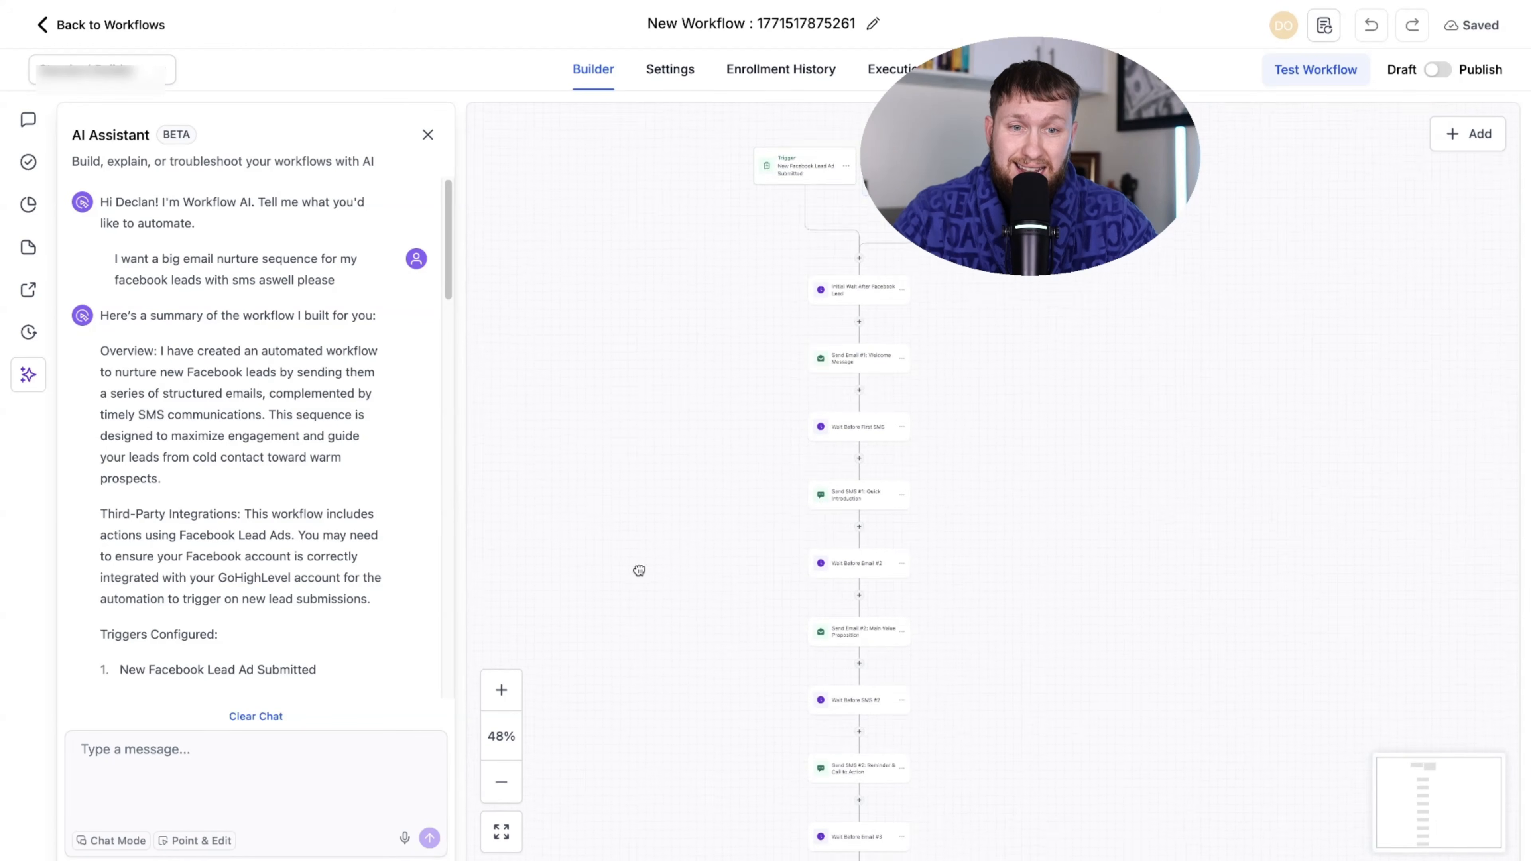
left_click(501, 689)
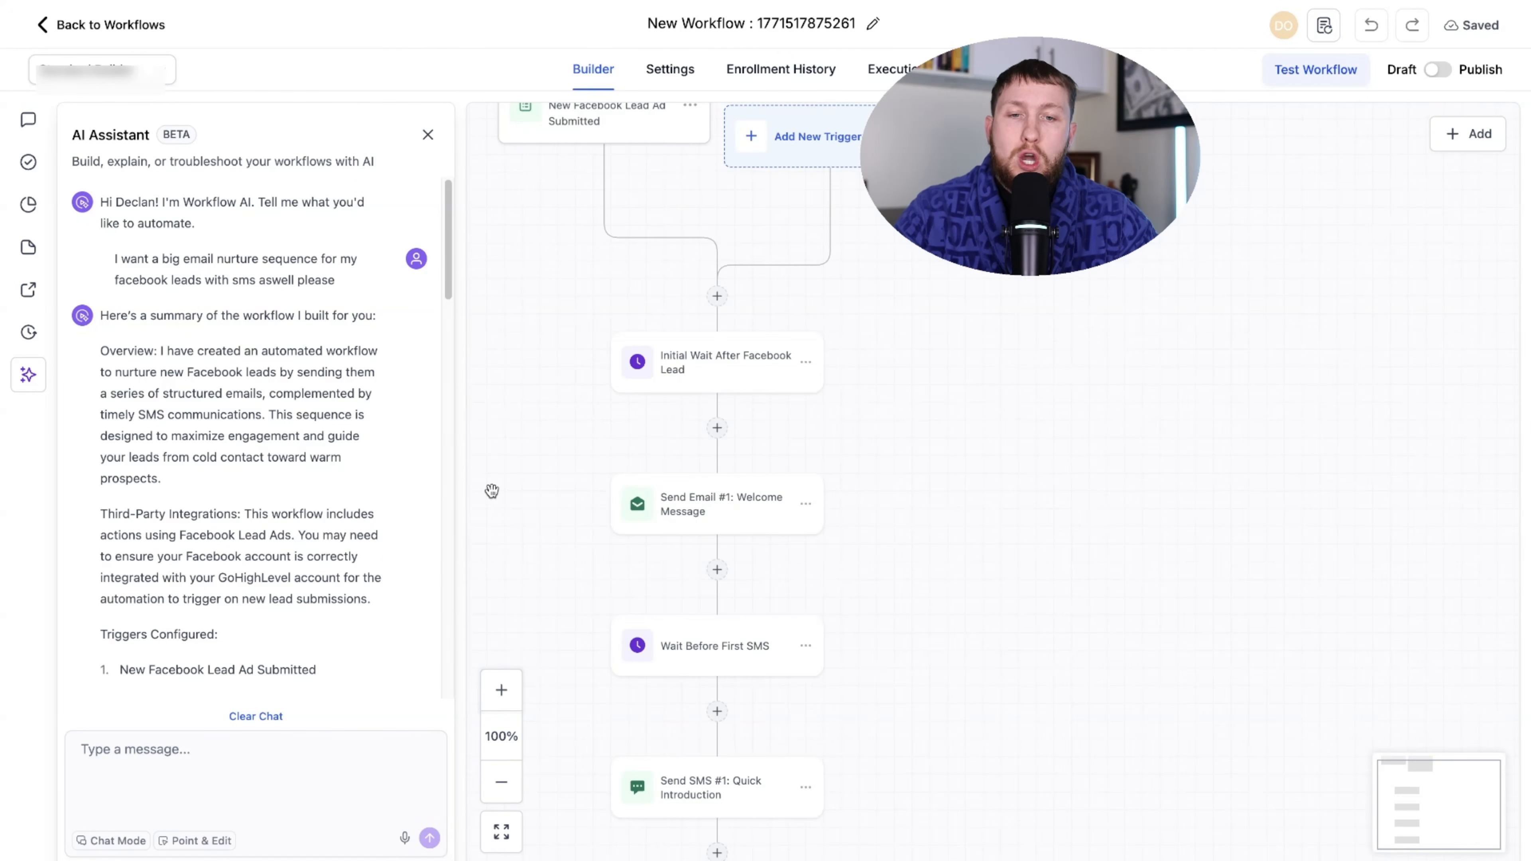
left_click_drag(492, 491, 604, 573)
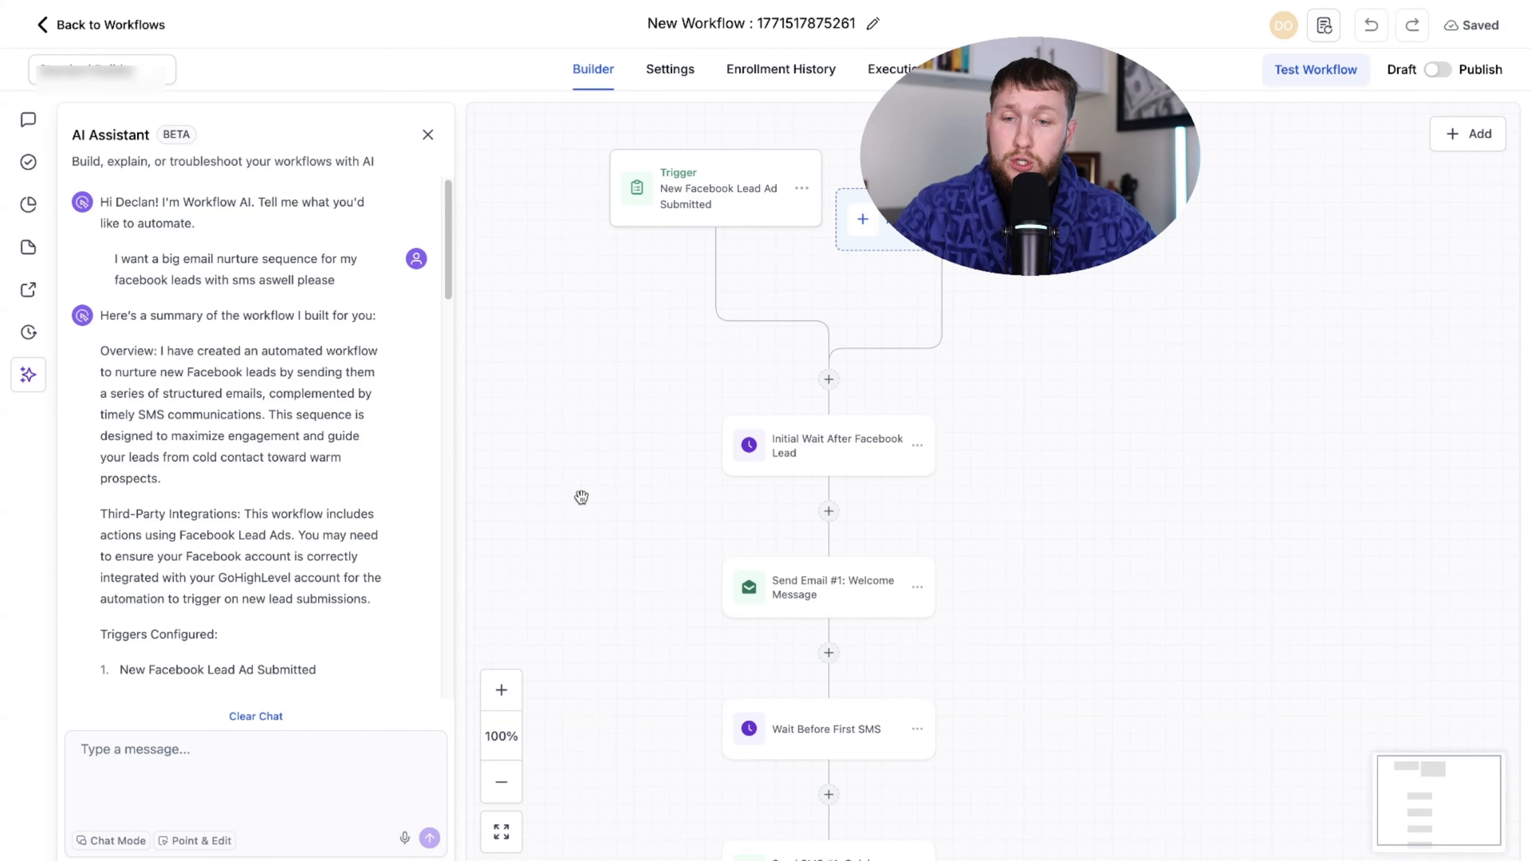
- Try the AI Assistant's Chat and Point & Edit modes, typing 'please add whats'
left_click(106, 749)
left_click(133, 840)
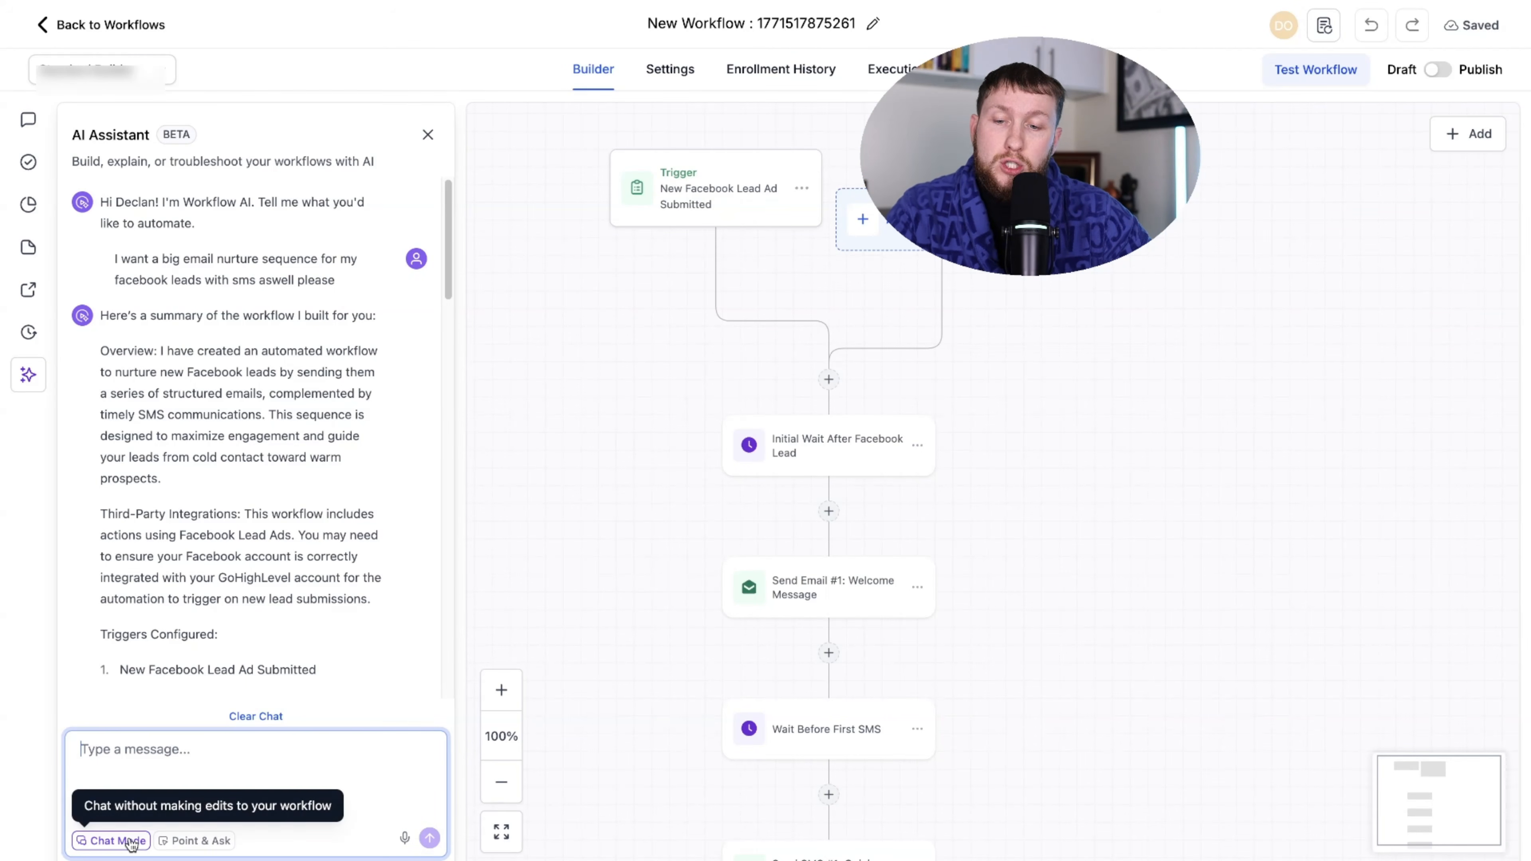
left_click(193, 844)
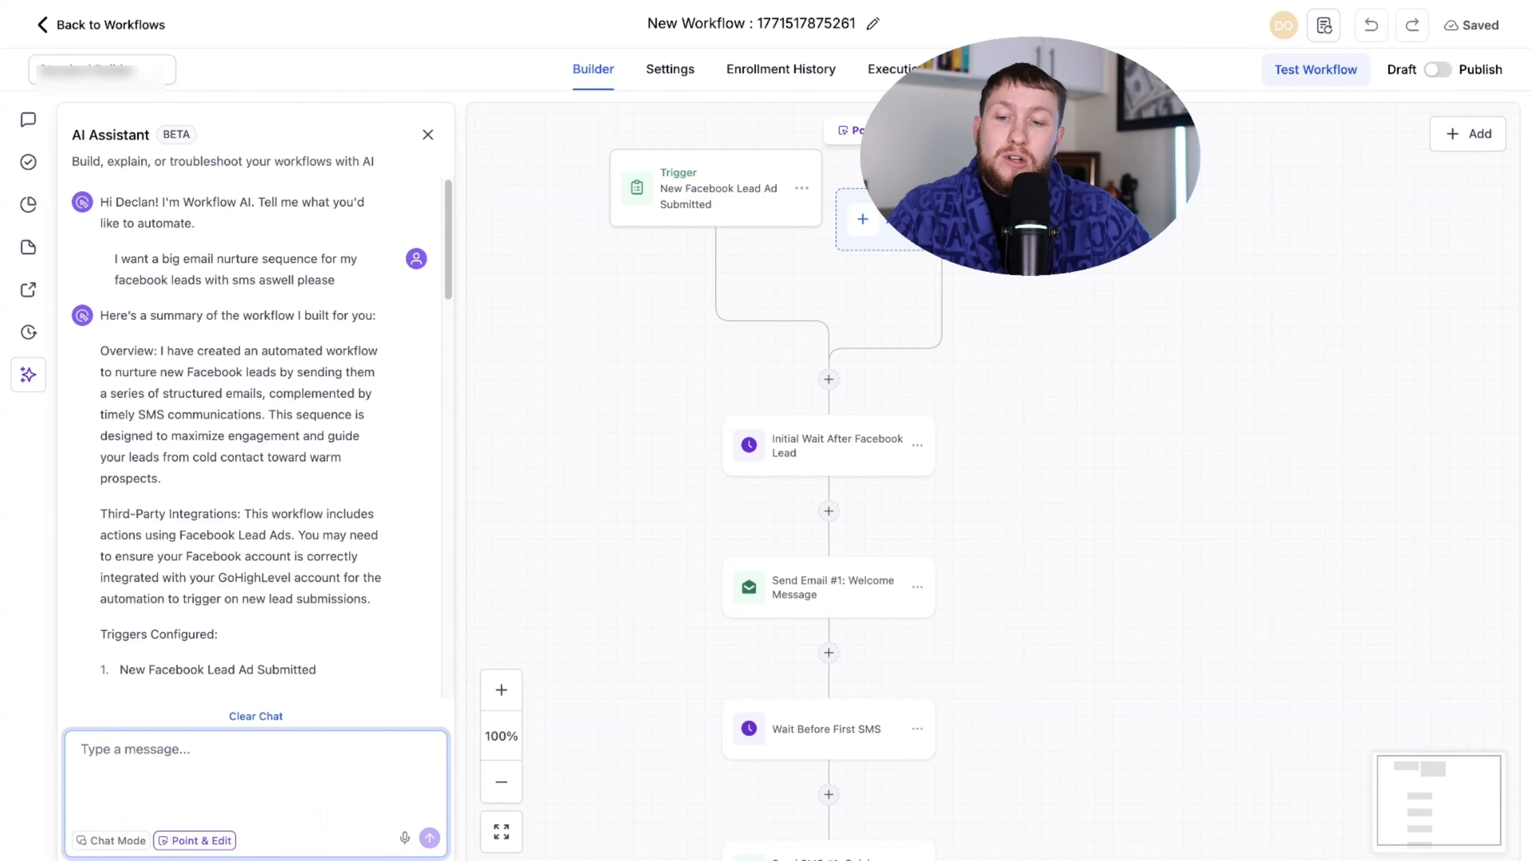
left_click(119, 845)
left_click(120, 845)
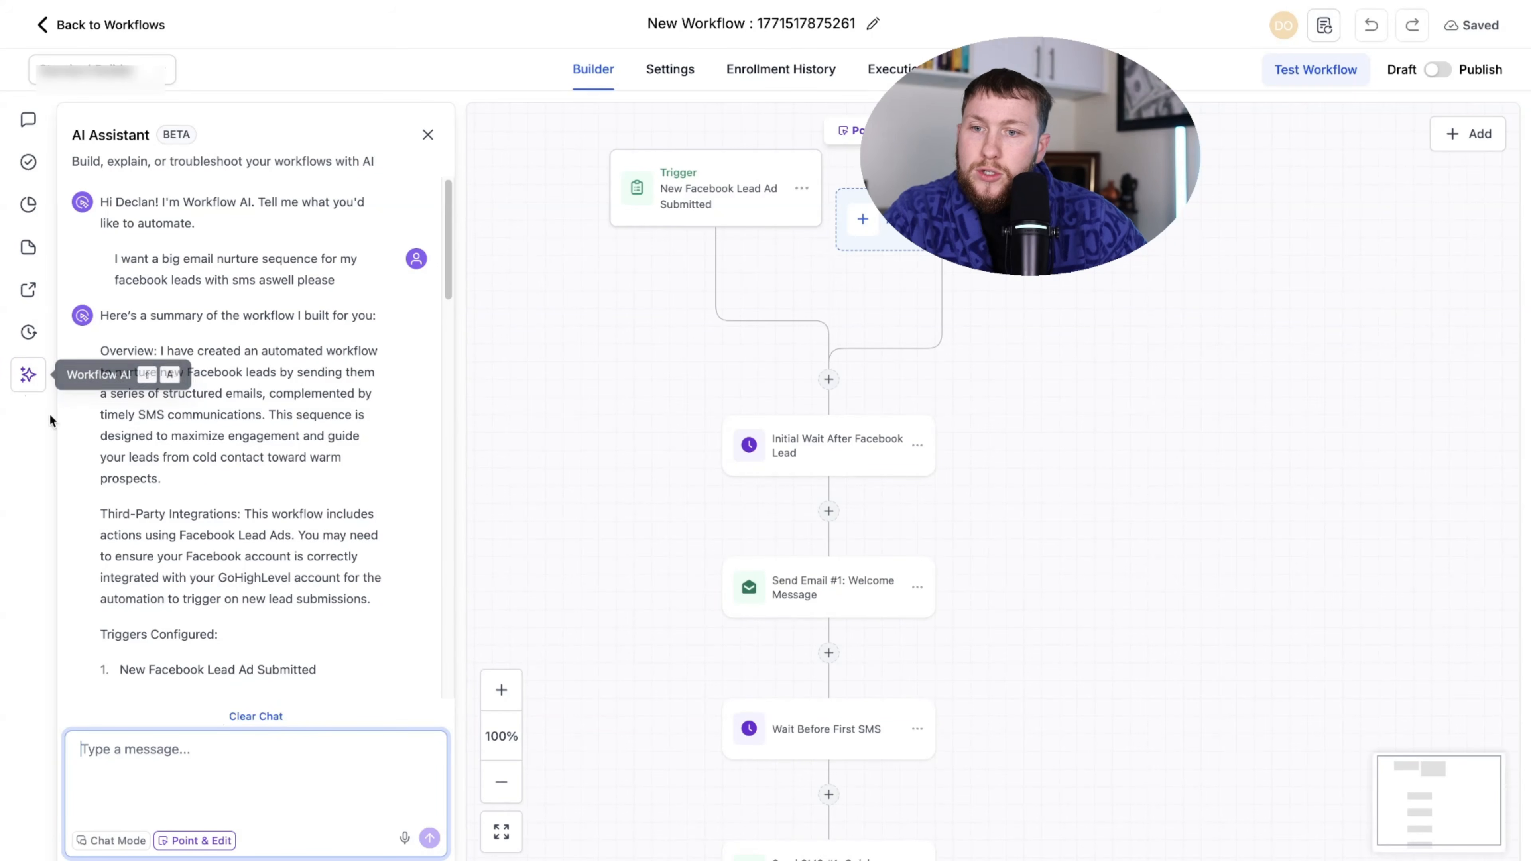
type("please")
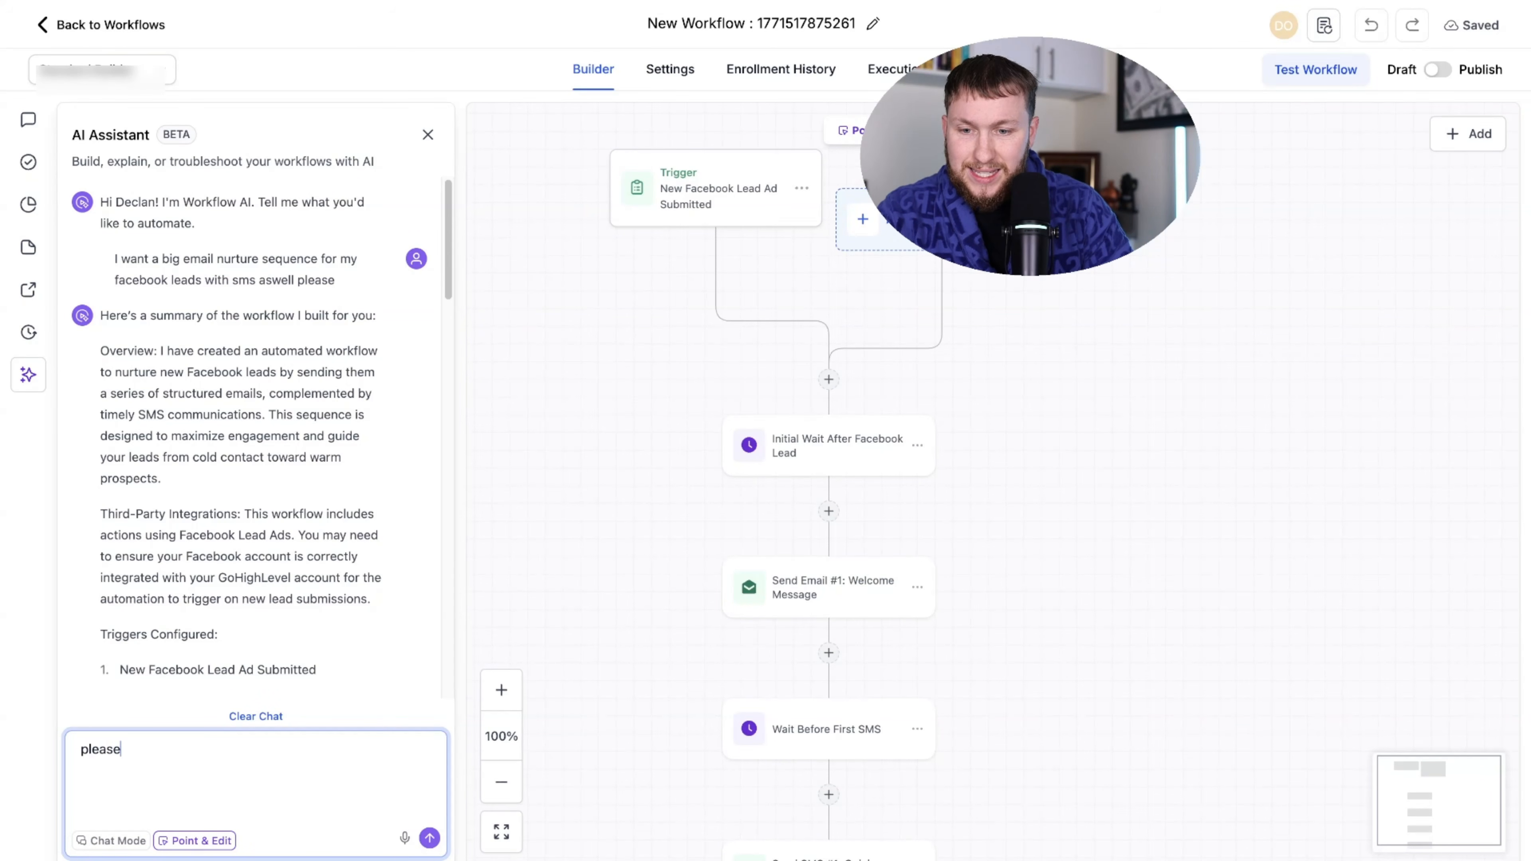
type(" add whats")
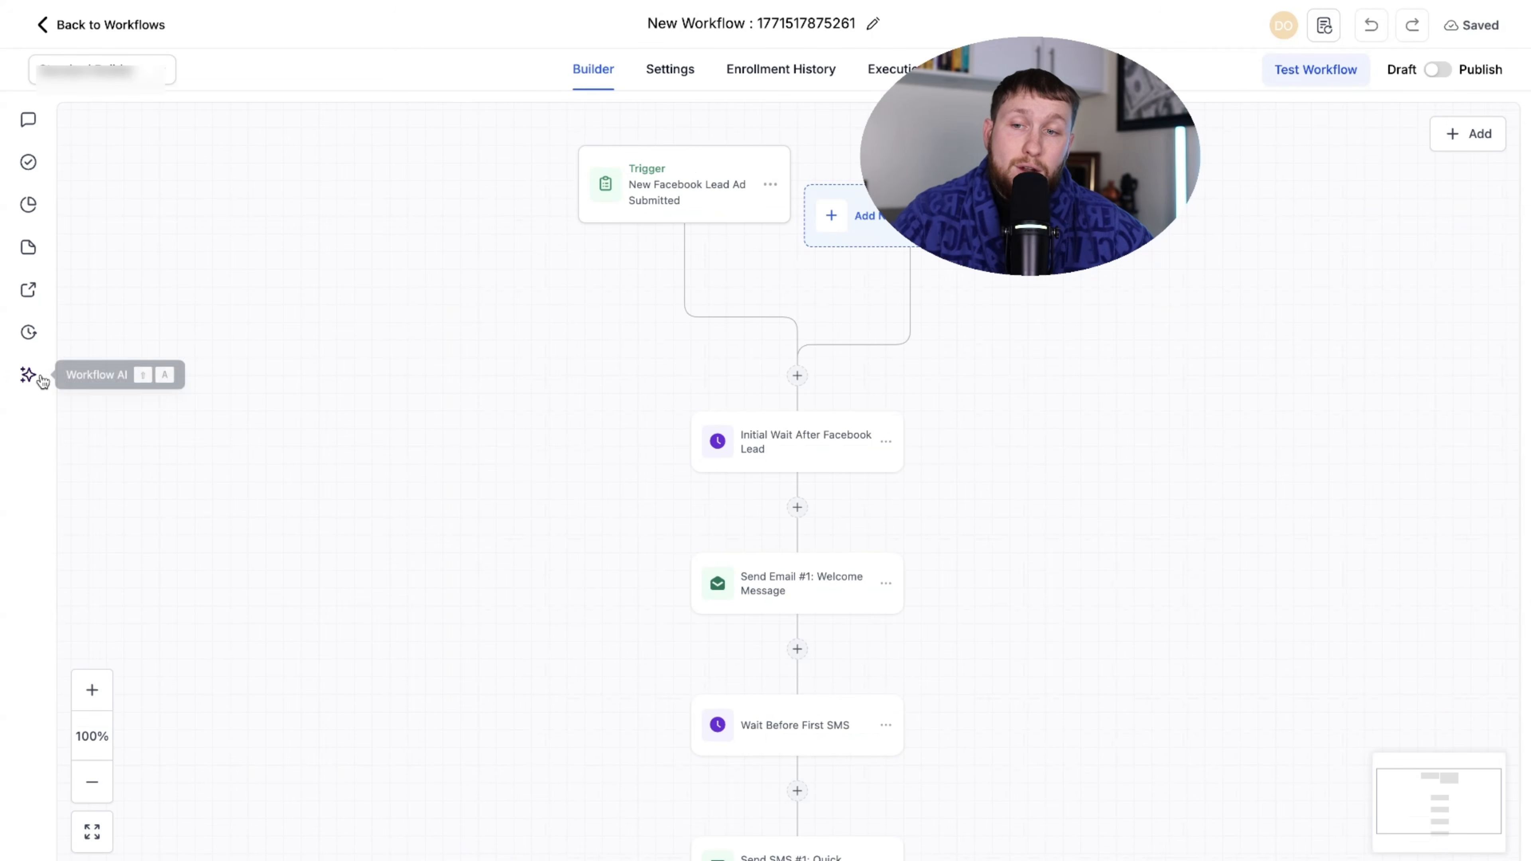
- Start a fresh Workflow AI 'Edit this workflow' request and open the Welcome Message email step
left_click(37, 378)
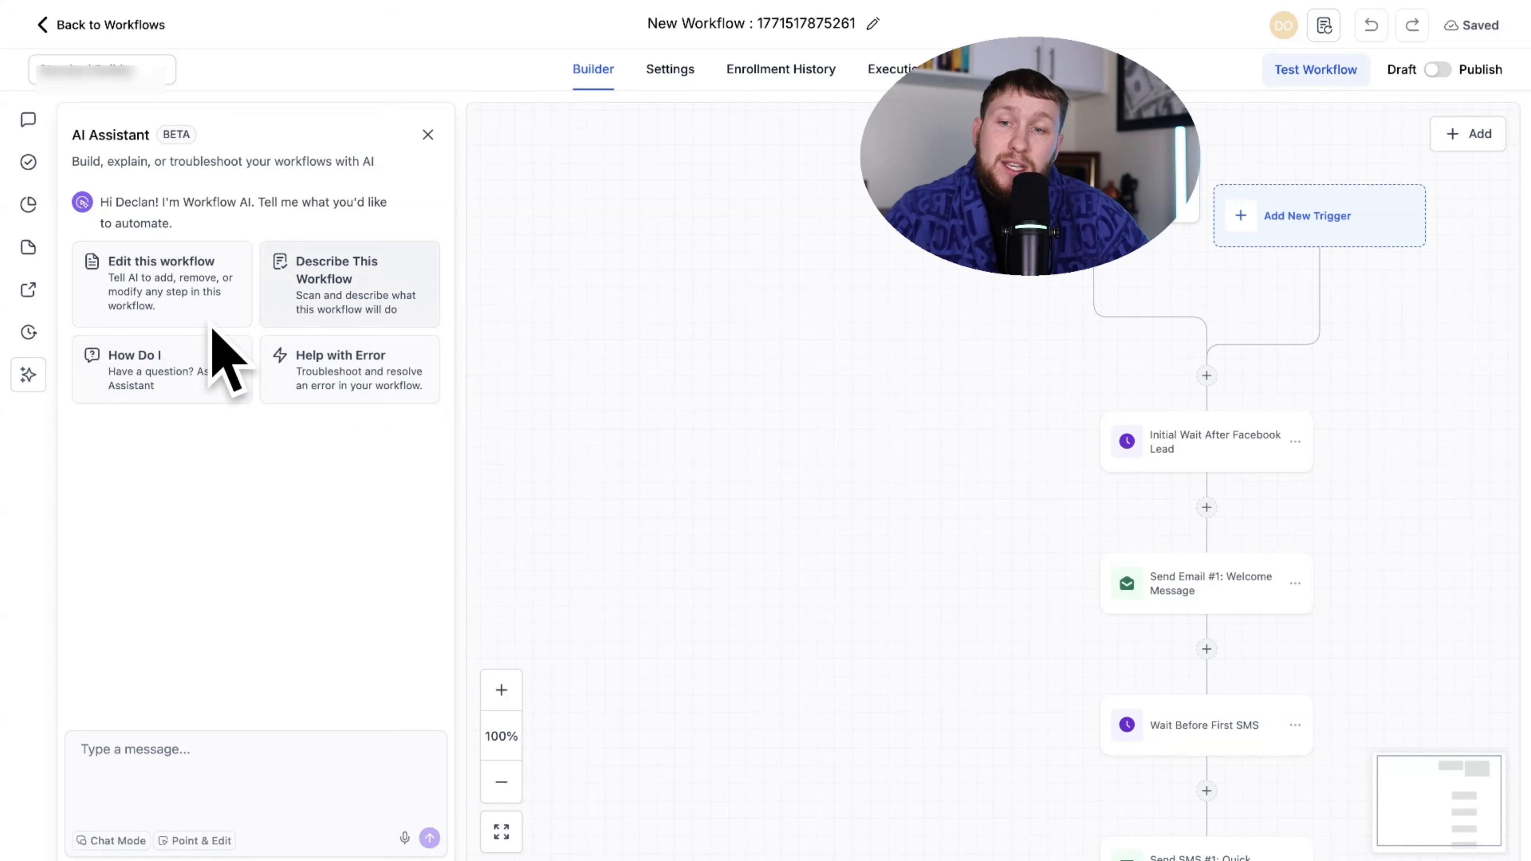
left_click(196, 278)
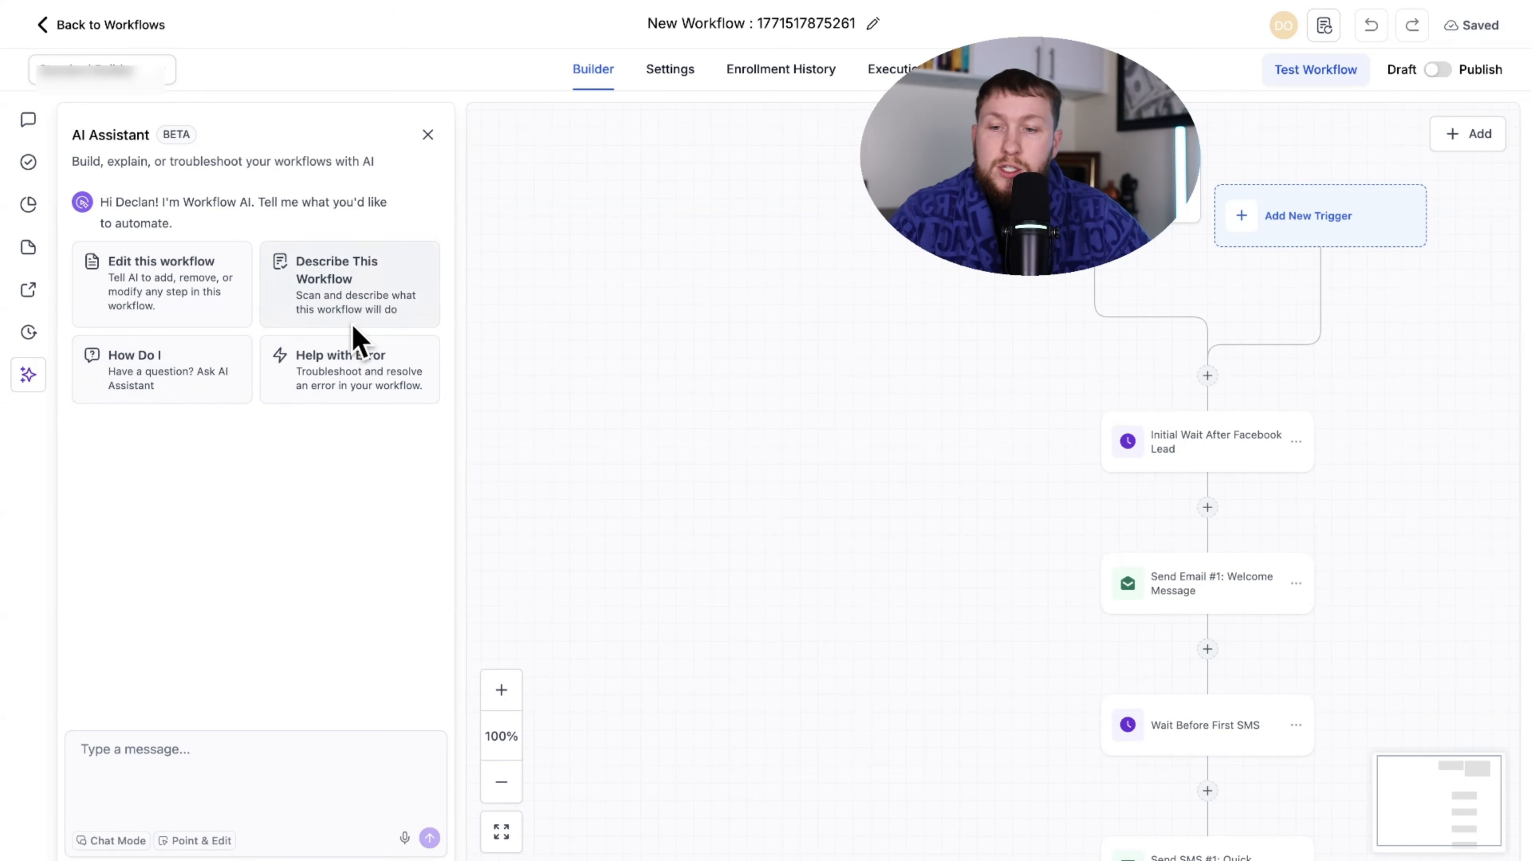
left_click_drag(943, 472, 595, 486)
left_click_drag(1301, 510, 1266, 379)
scroll(1257, 435, "down", 3)
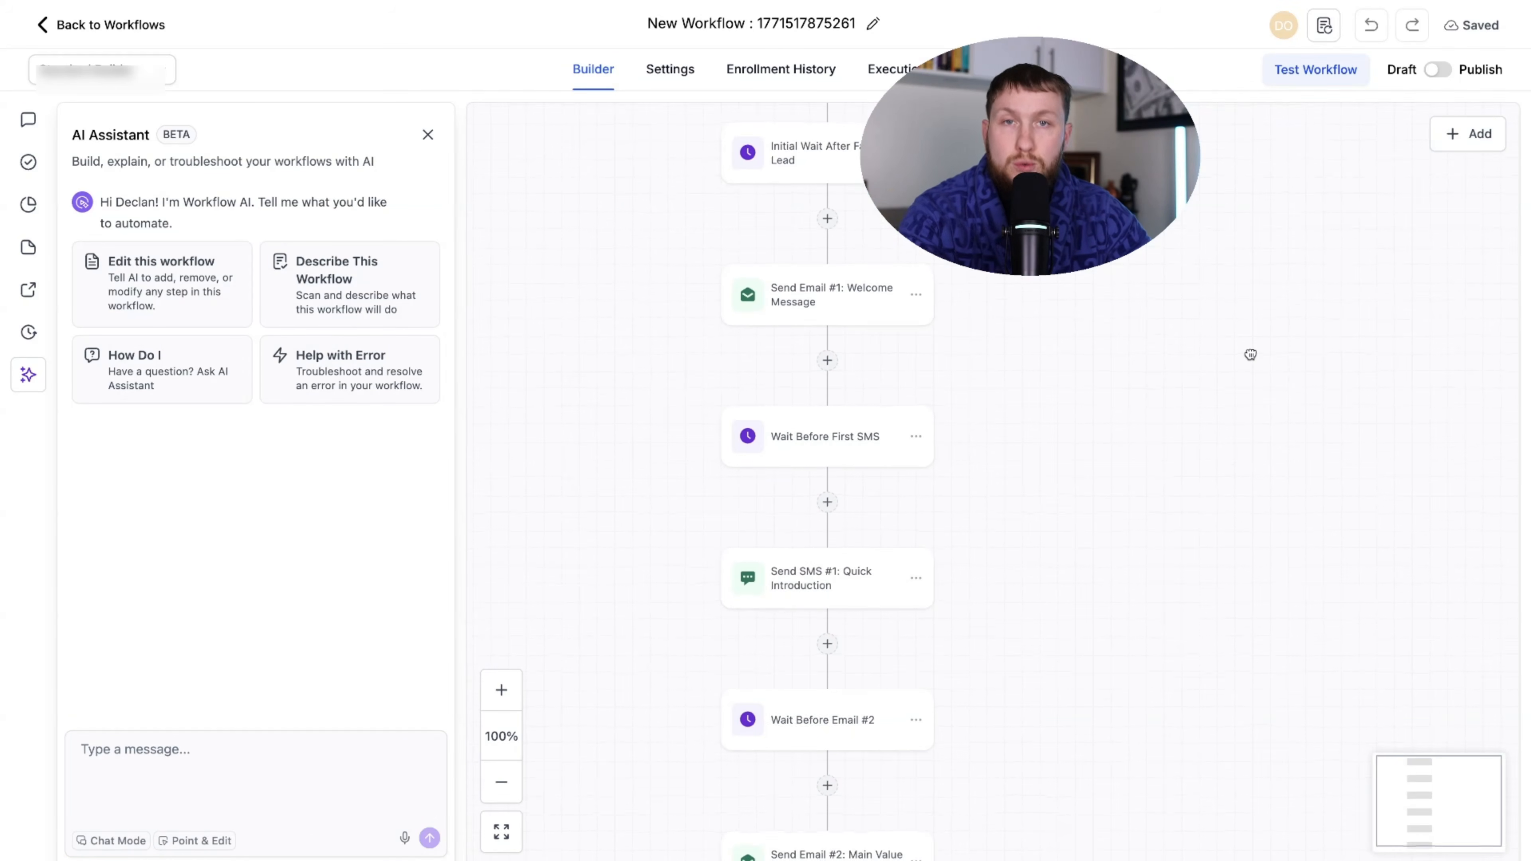
scroll(1244, 387, "right", 1)
scroll(1172, 506, "up", 5)
left_click_drag(1142, 581, 1131, 646)
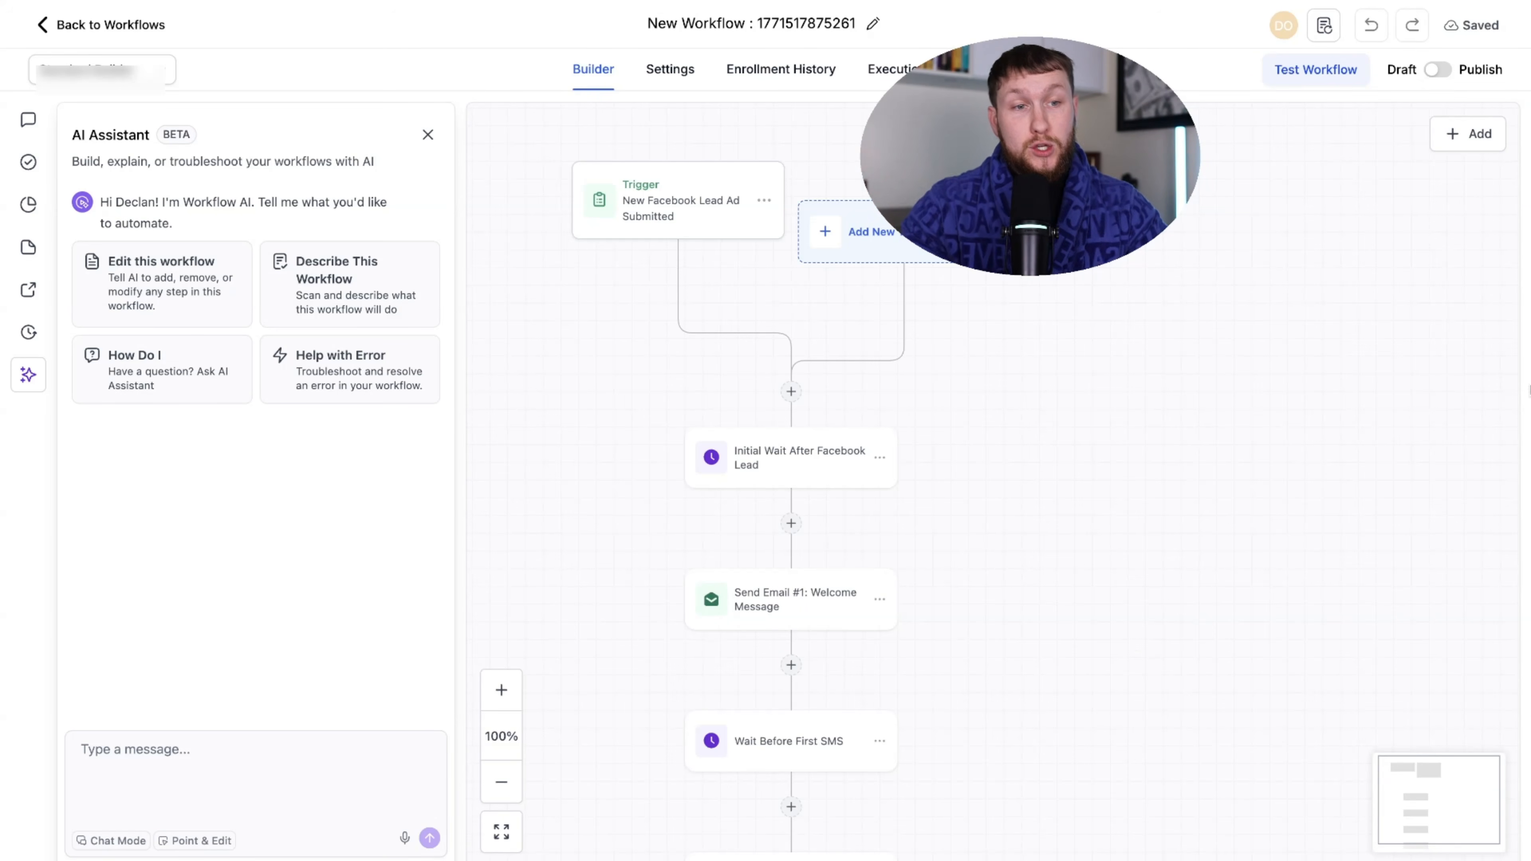
left_click(1471, 141)
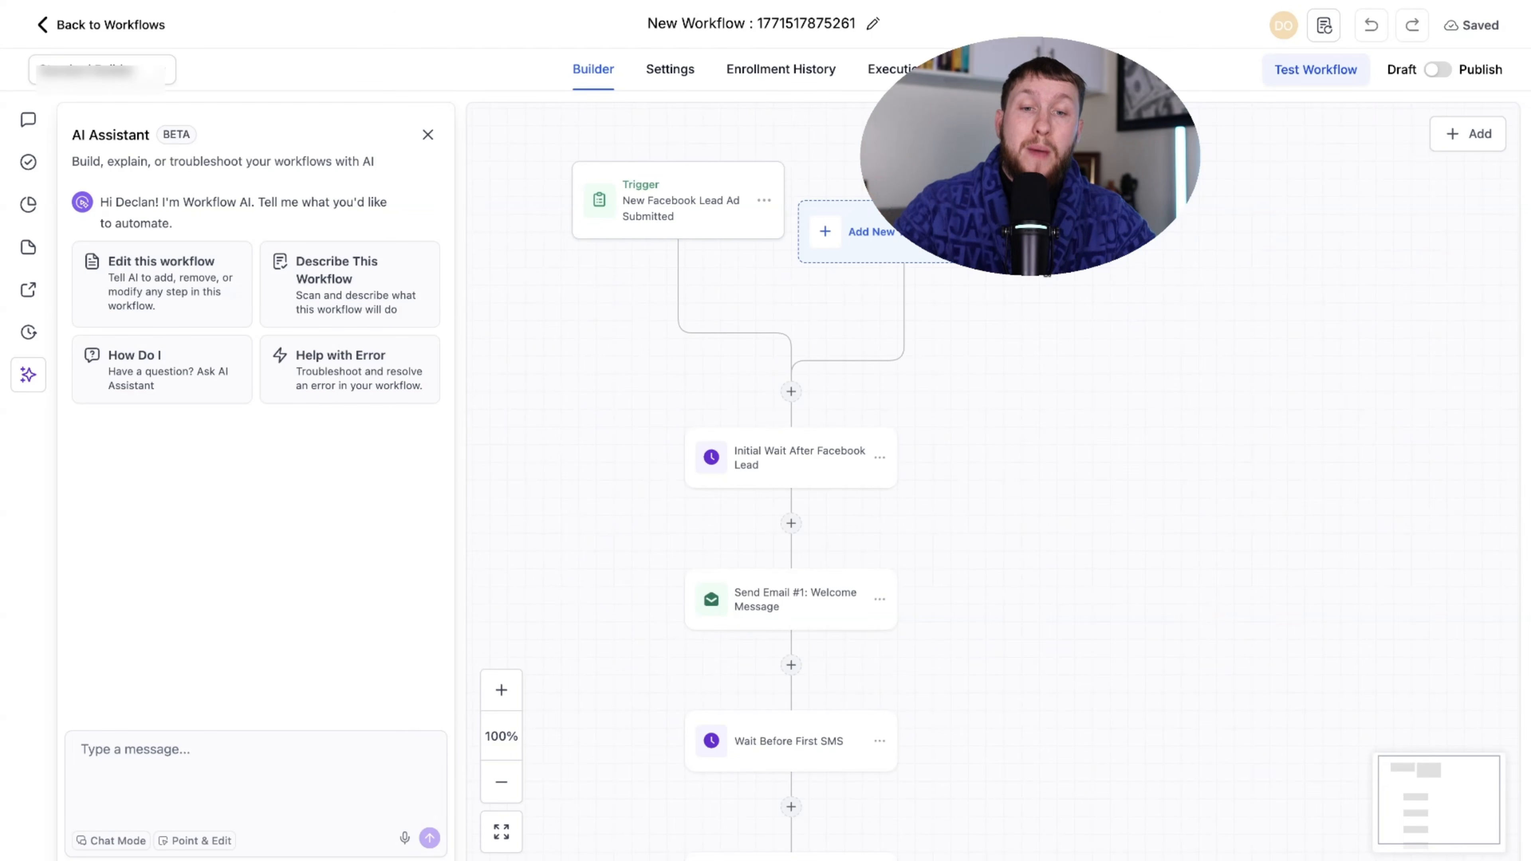
left_click(835, 609)
- Review the Send Email #1 welcome email settings, then cancel out of them
scroll(1366, 597, "down", 2)
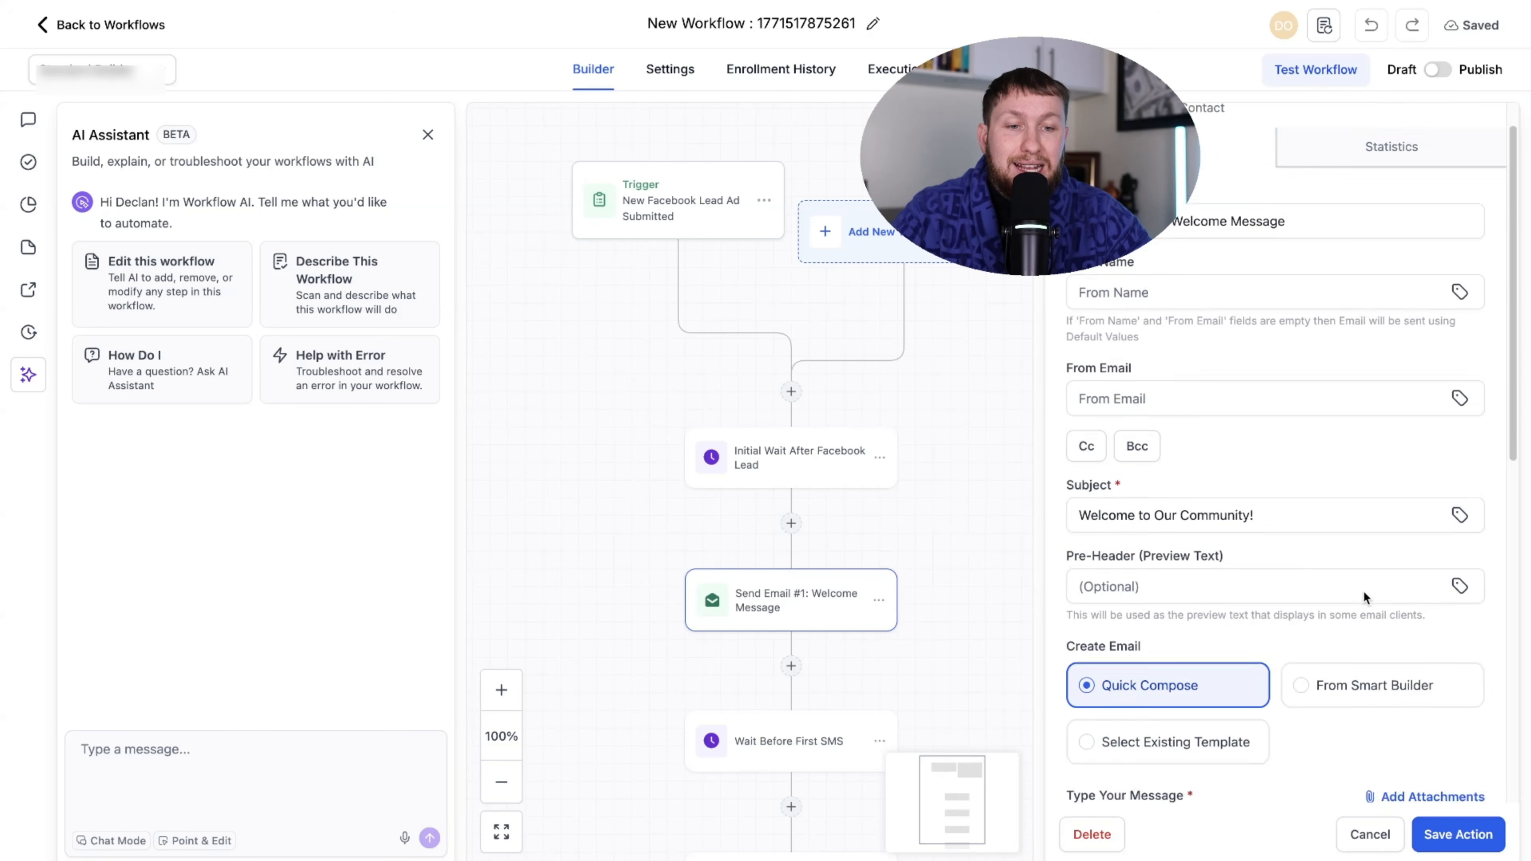
scroll(1366, 597, "down", 10)
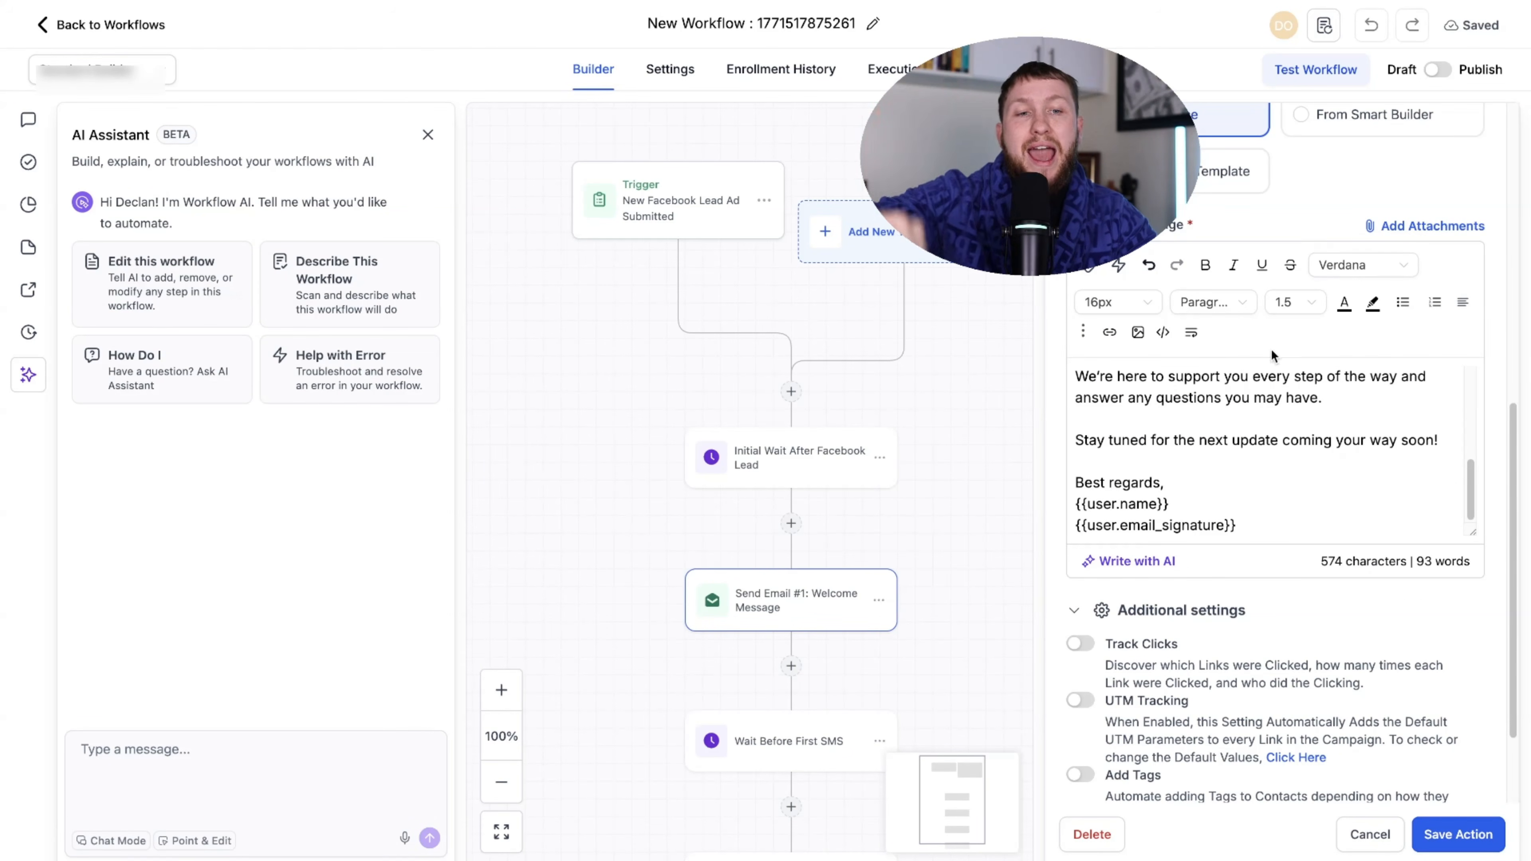
left_click(1374, 831)
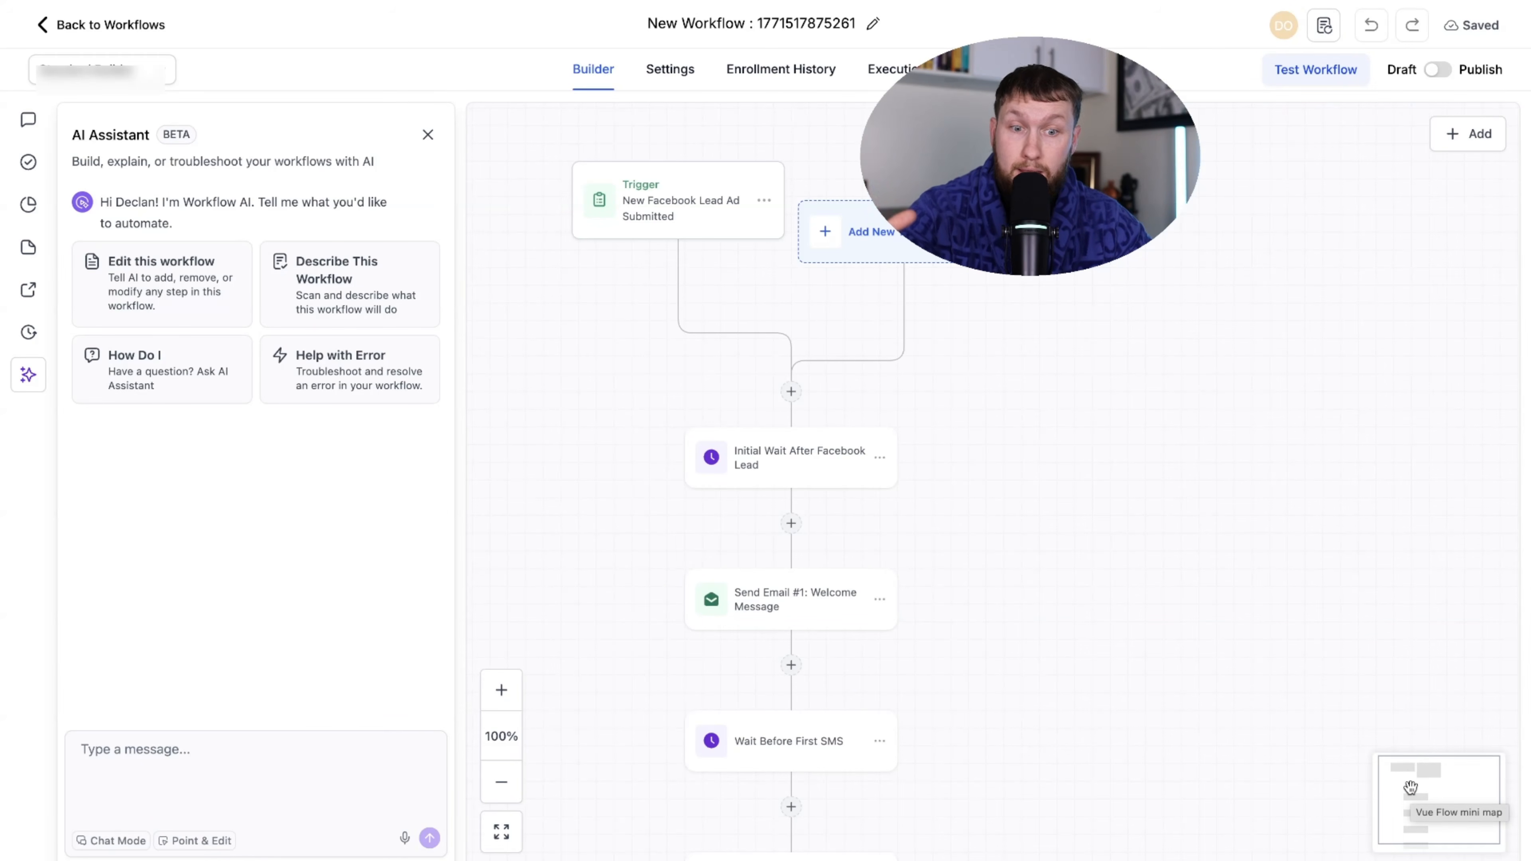
scroll(1071, 340, "down", 5)
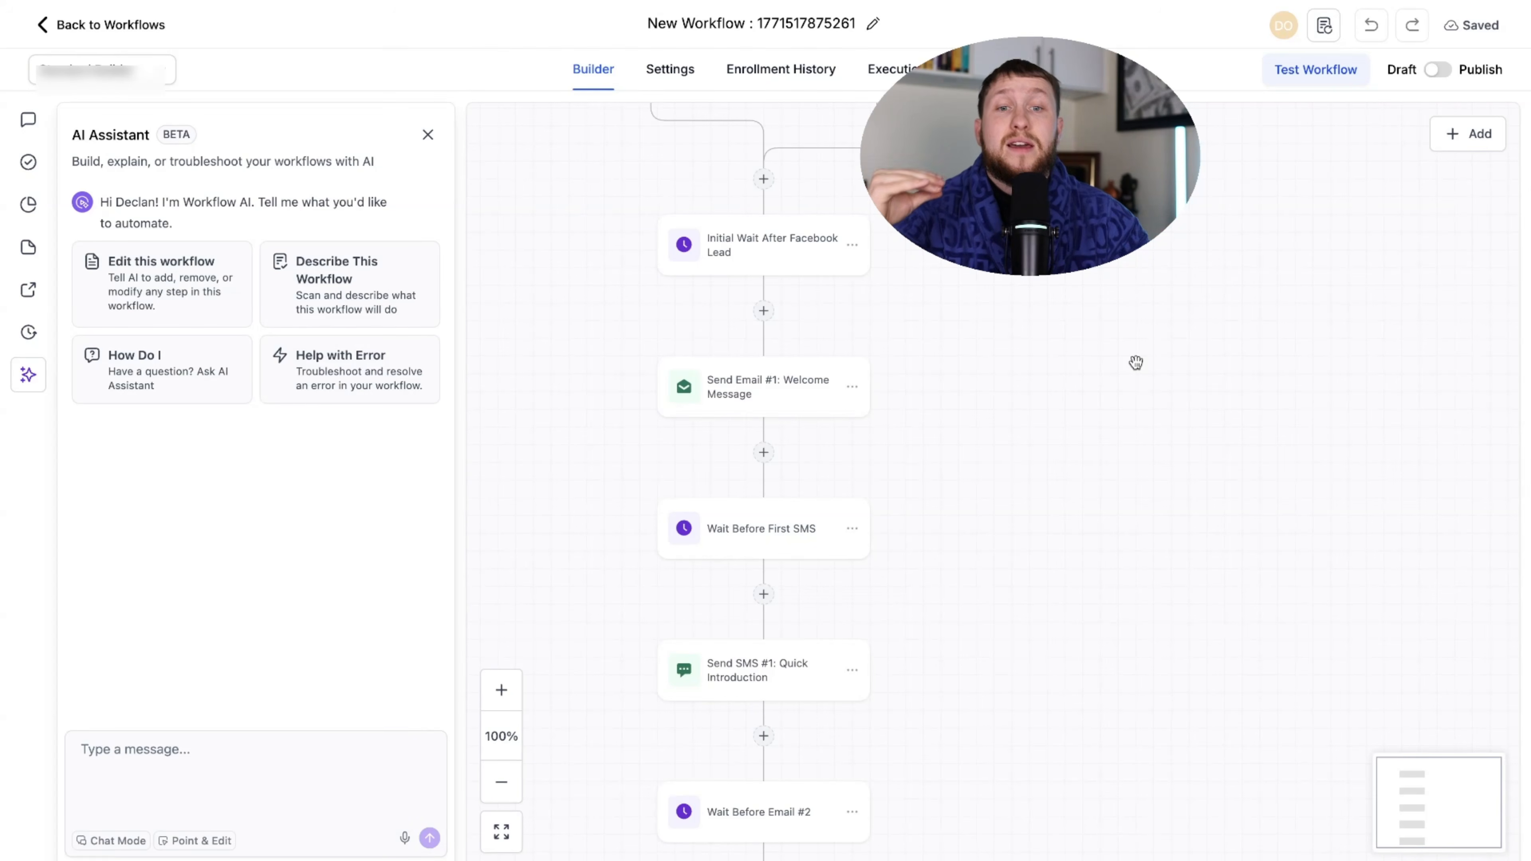
- Close the AI Assistant and recentre the generated Facebook lead workflow on the canvas
left_click_drag(1136, 362, 1132, 552)
left_click(427, 135)
left_click_drag(664, 324, 1011, 340)
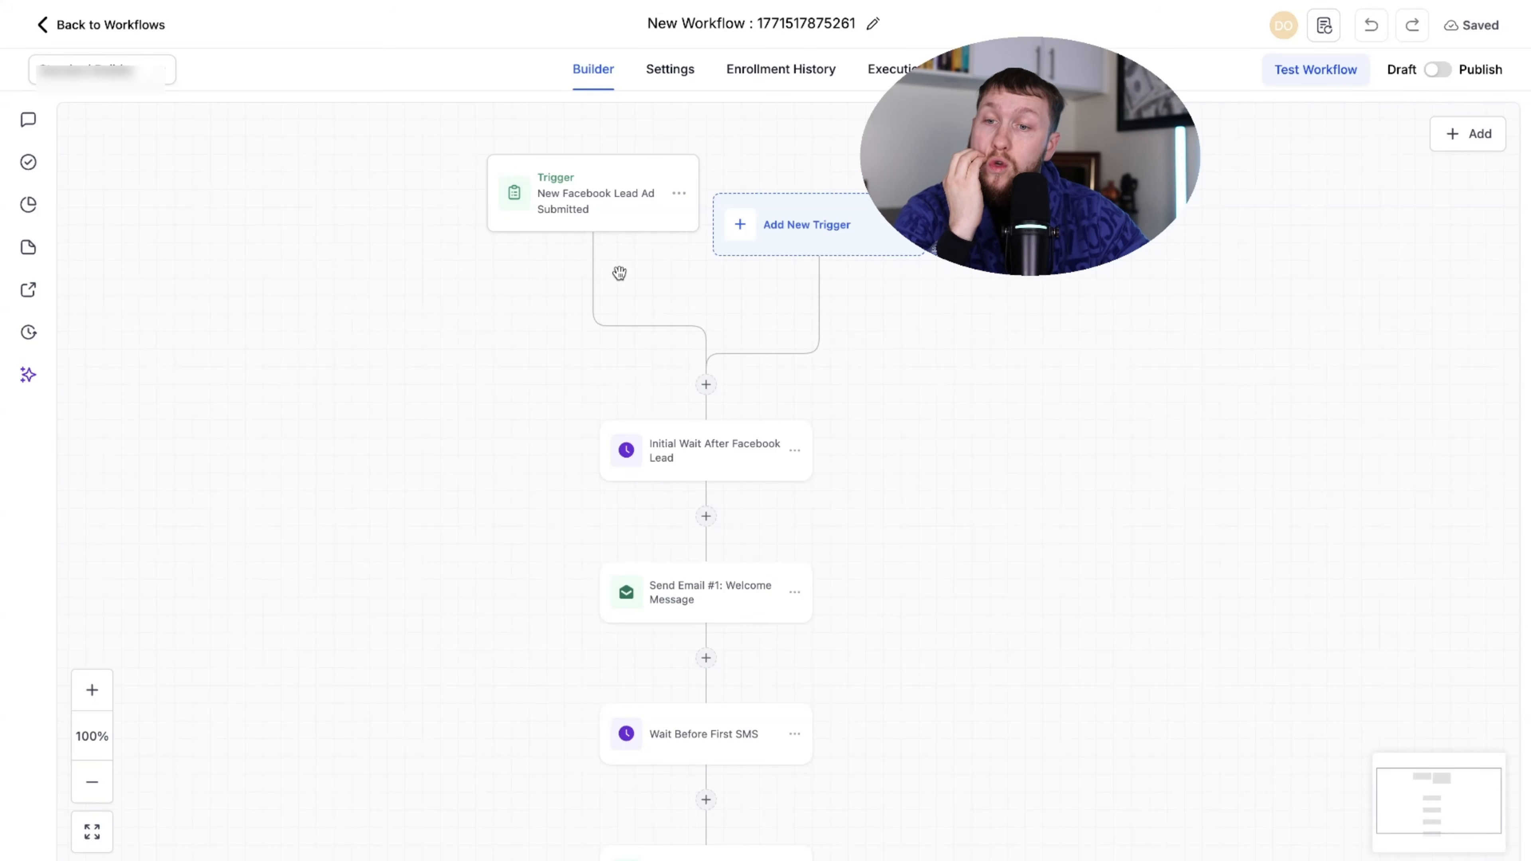
left_click(138, 28)
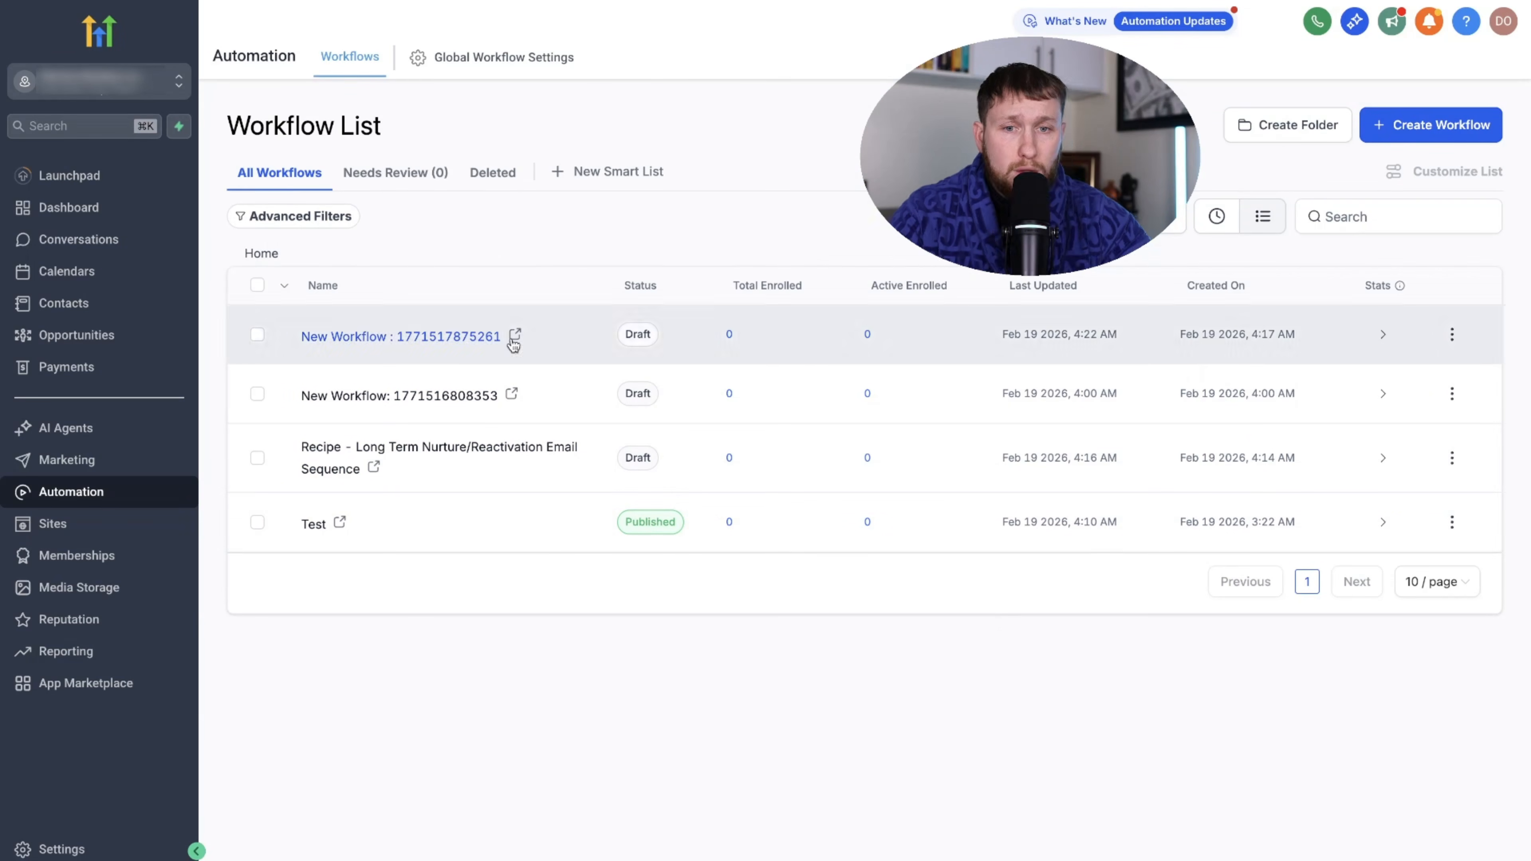
left_click(257, 285)
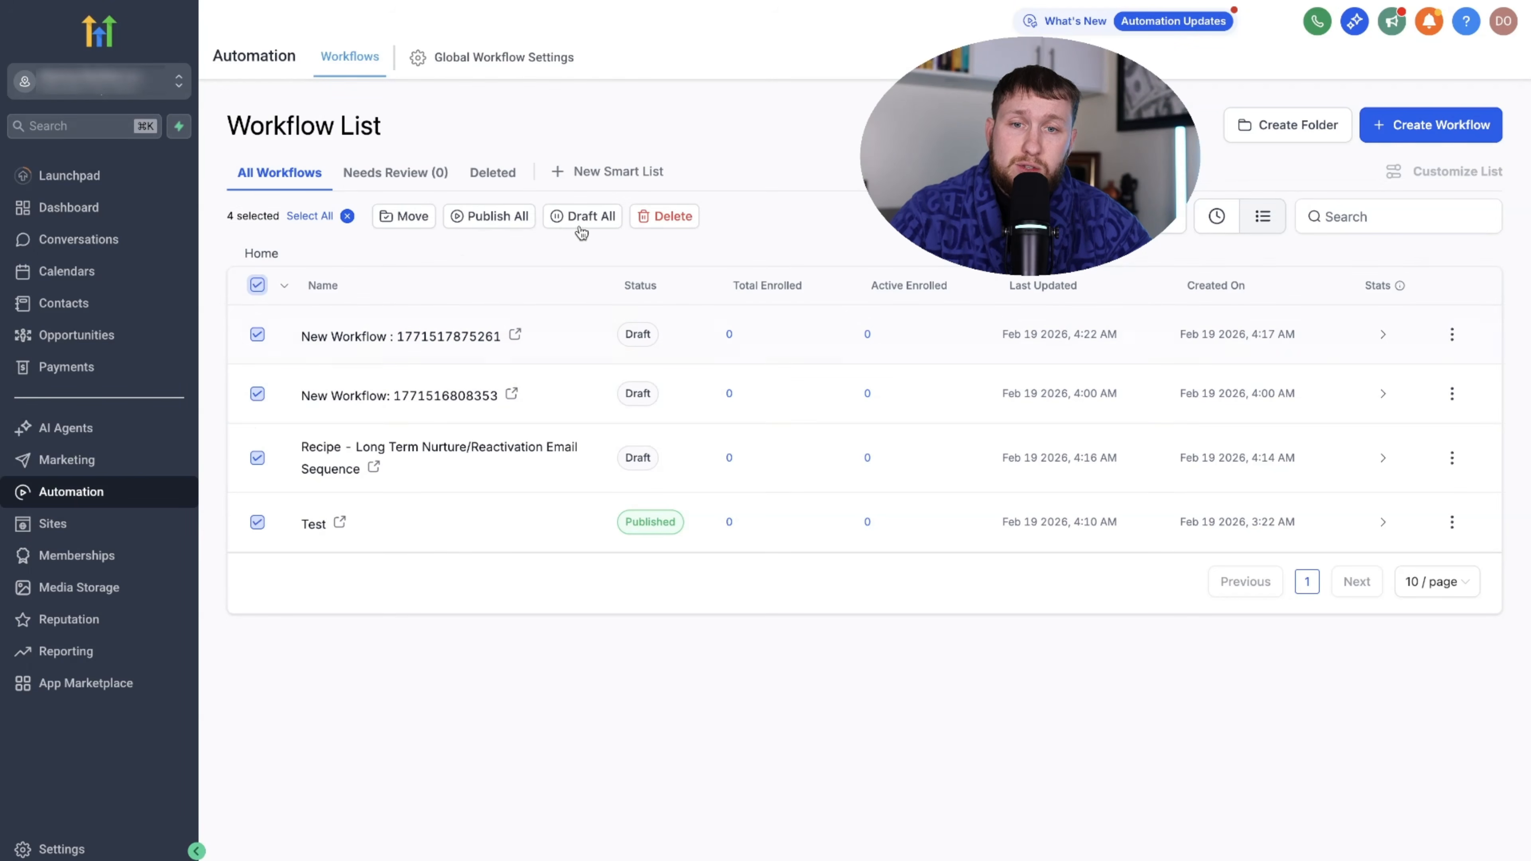
left_click(254, 279)
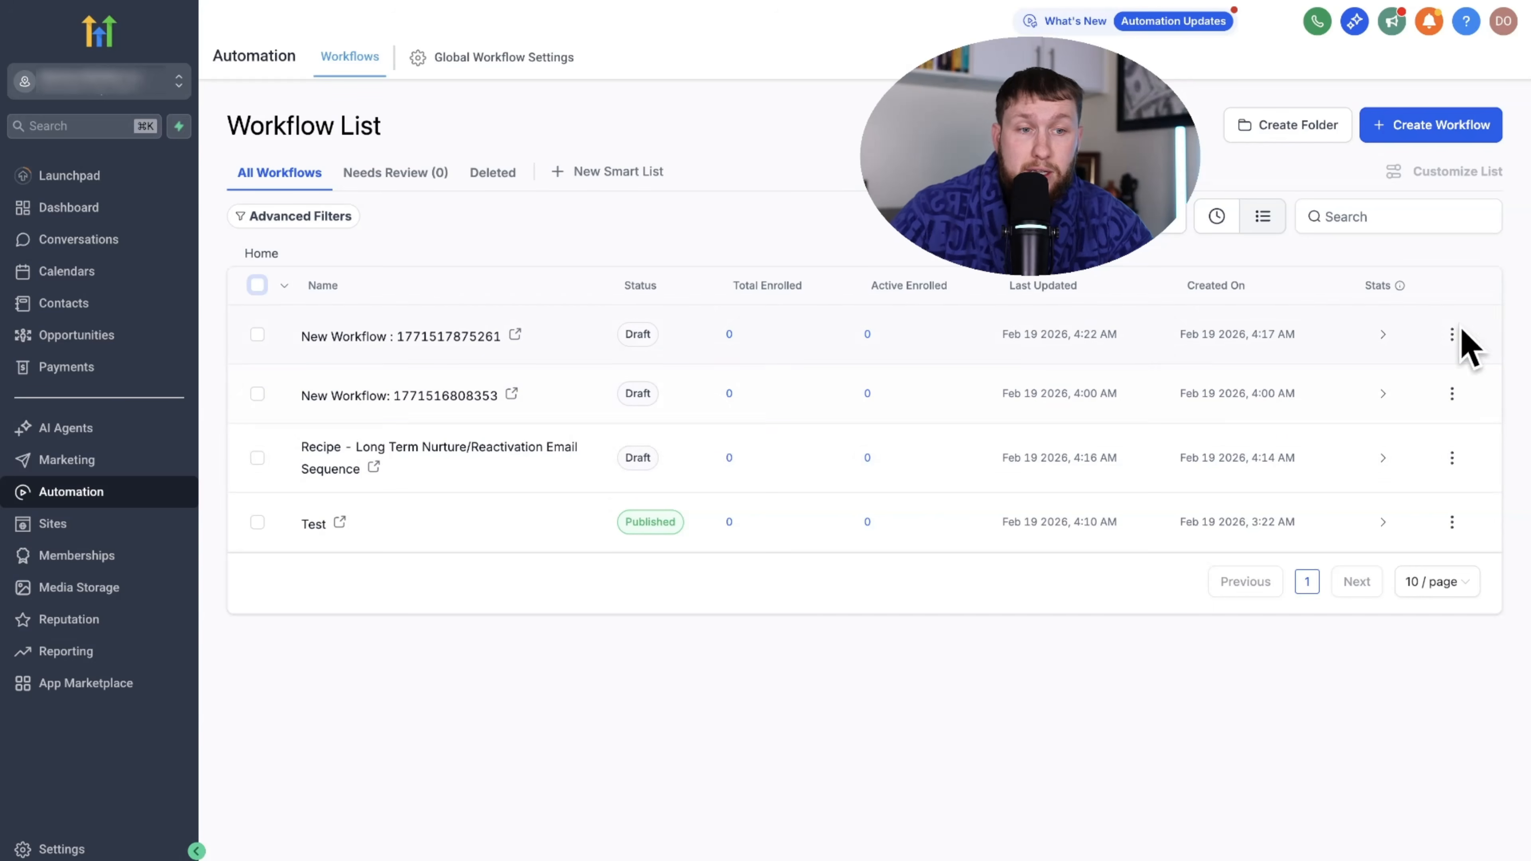
left_click(1451, 334)
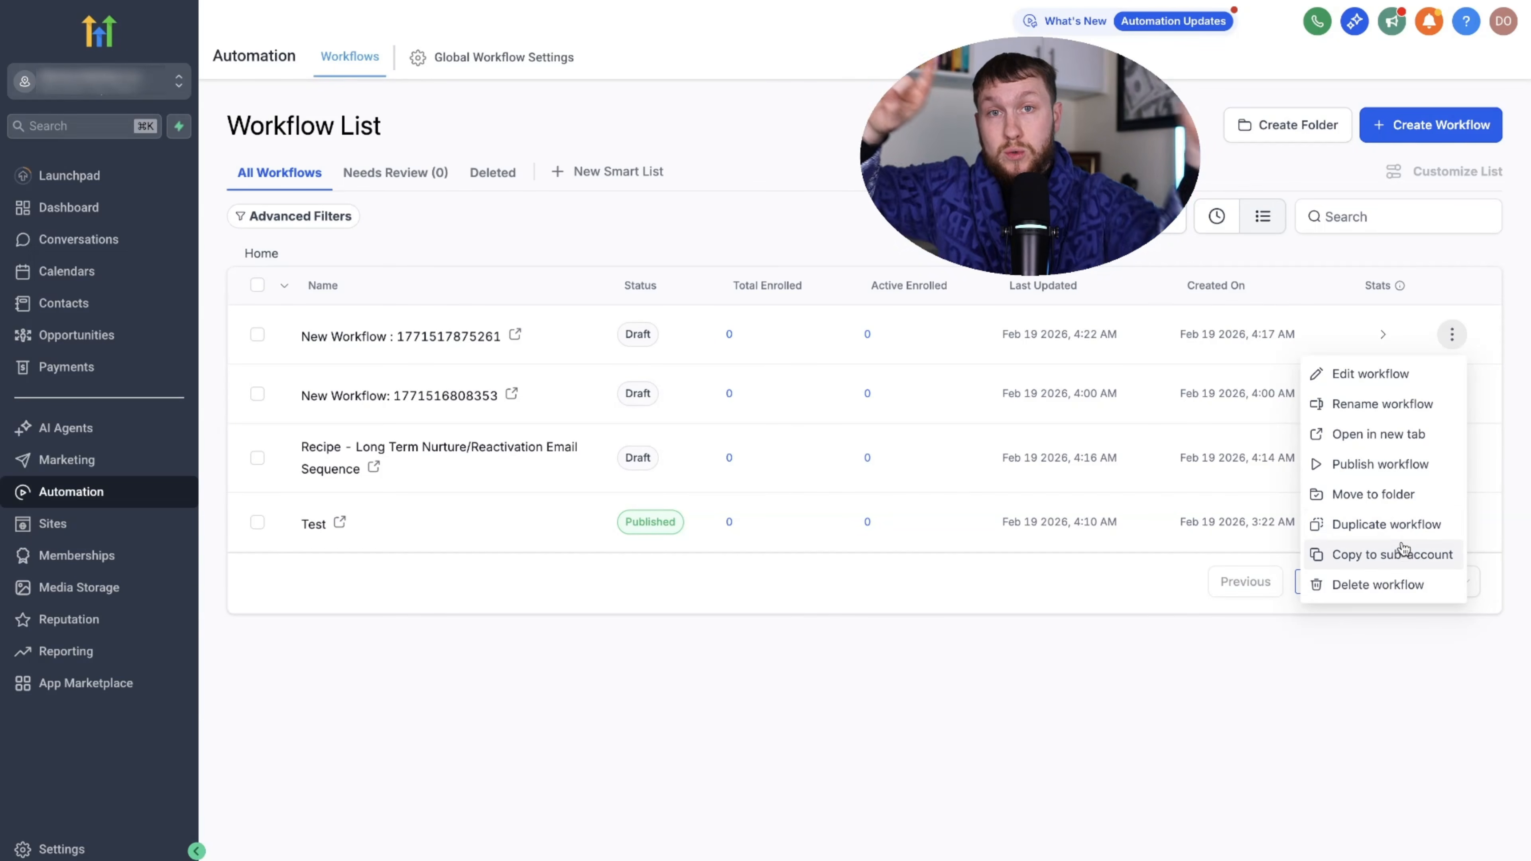
left_click(1410, 584)
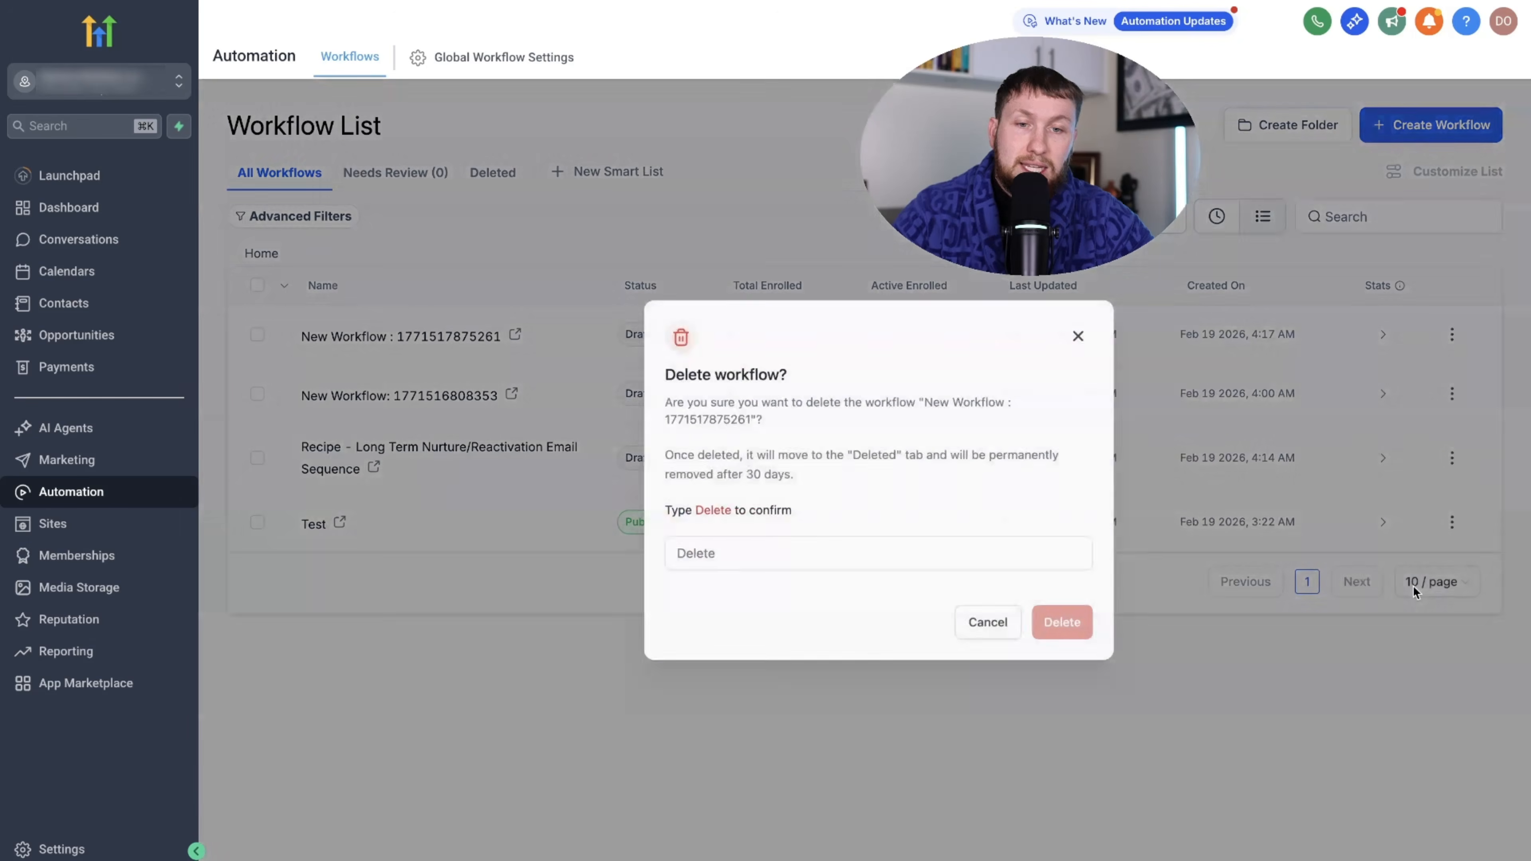
left_click(855, 566)
type("Delete")
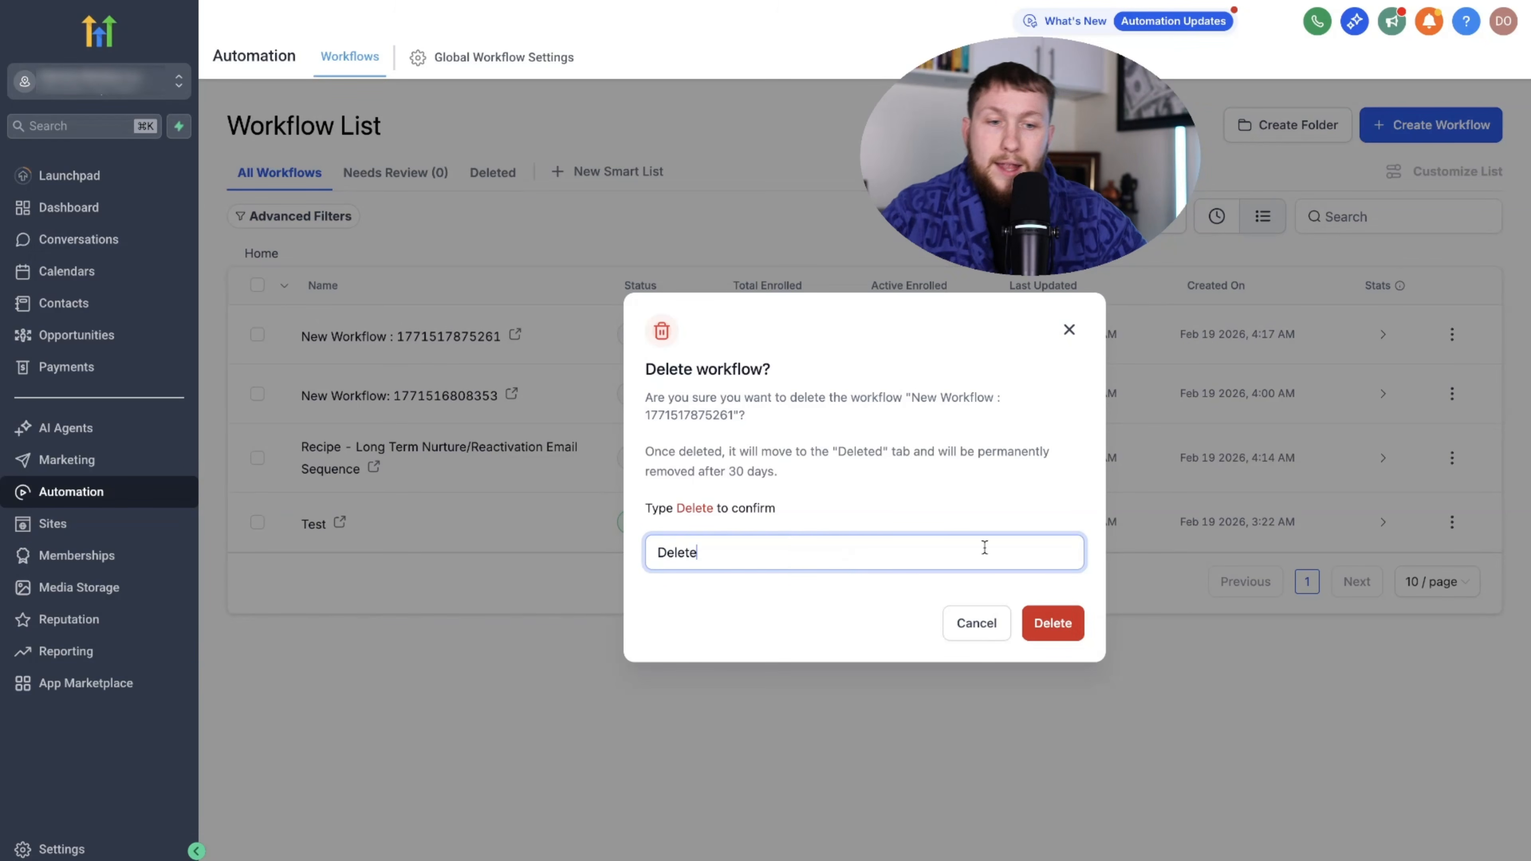
left_click(1050, 626)
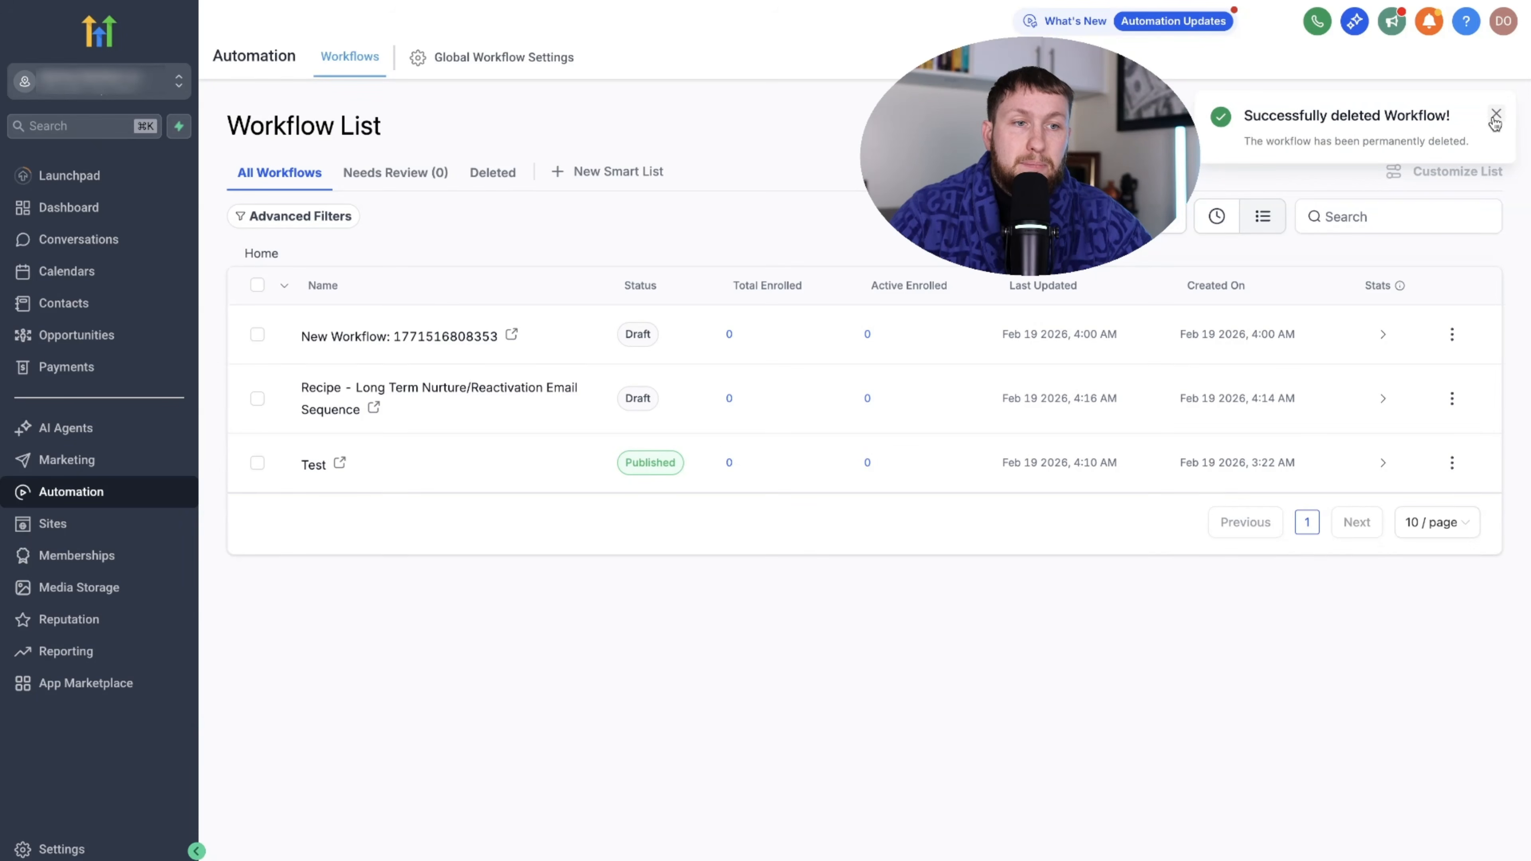
left_click(1495, 115)
- Sort workflows by most recent update and return to the plain list view
left_click(1217, 216)
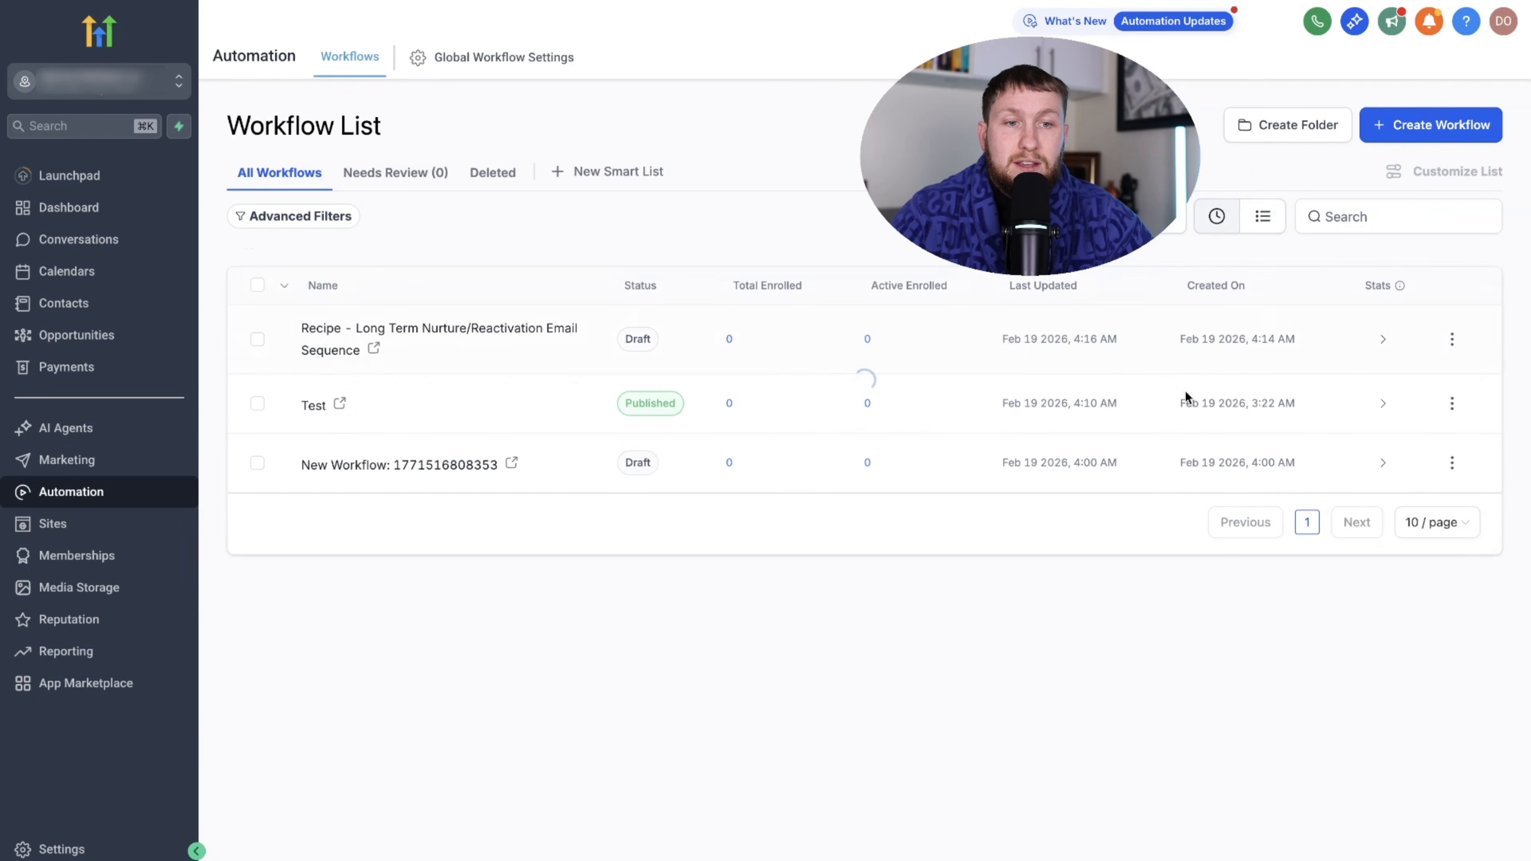
left_click(1261, 220)
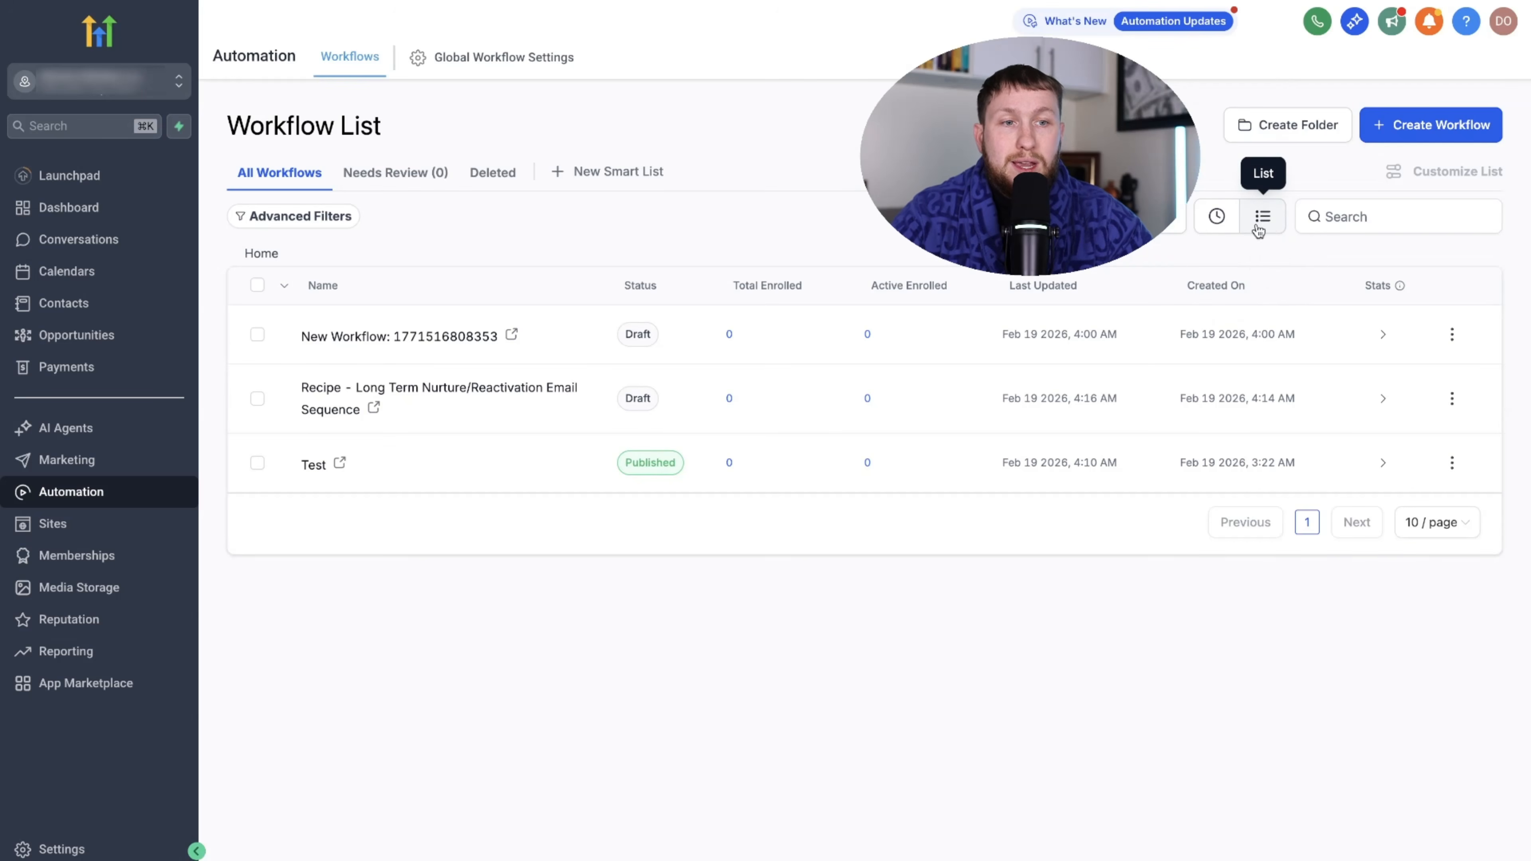
left_click(1290, 128)
left_click(1070, 387)
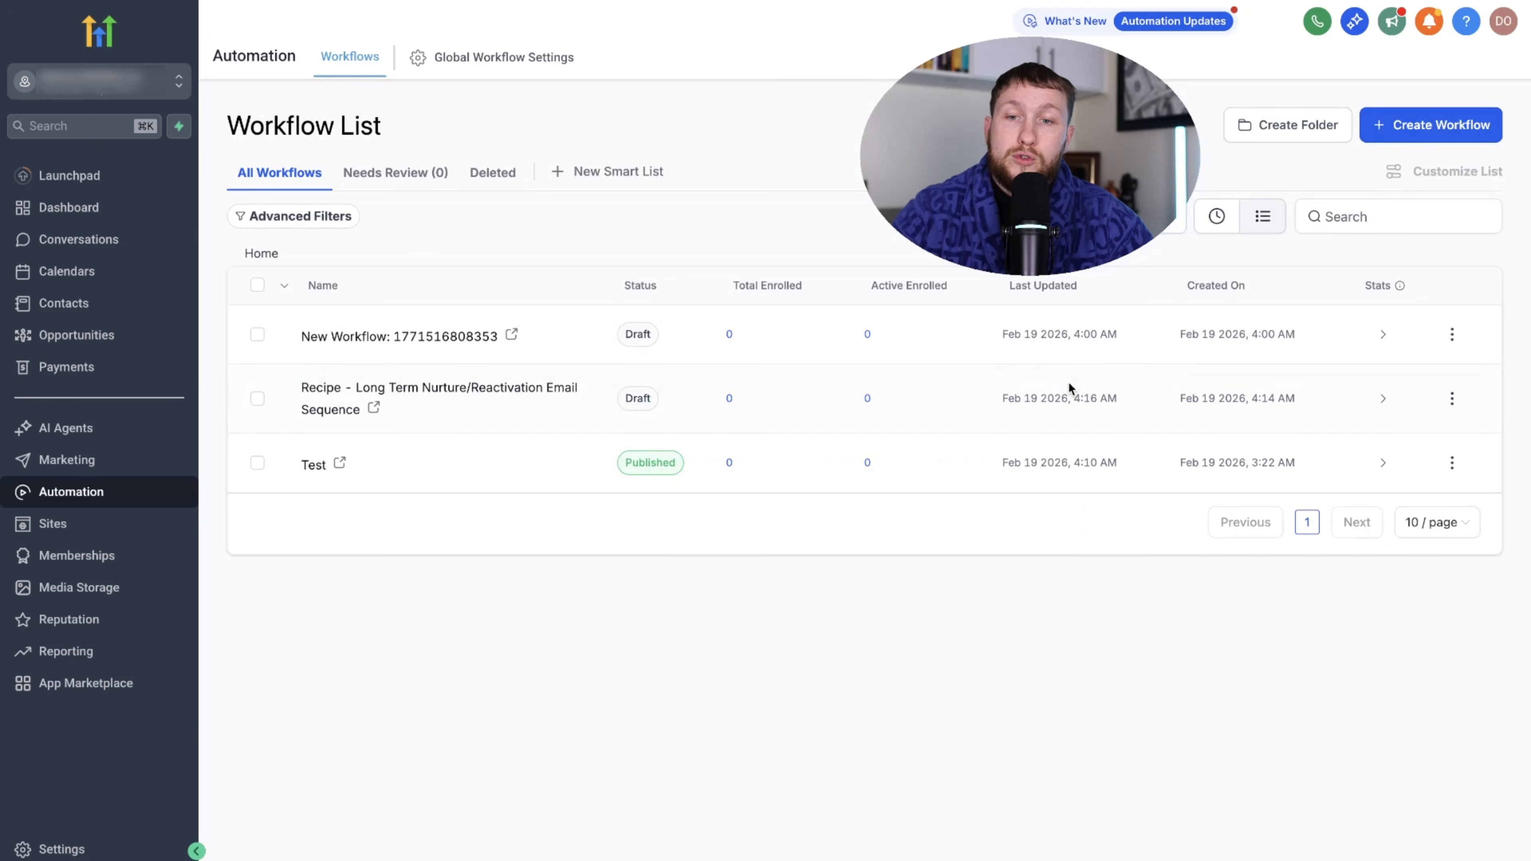
- Create a new folder named 'Ai folder'
left_click(1266, 141)
left_click(886, 514)
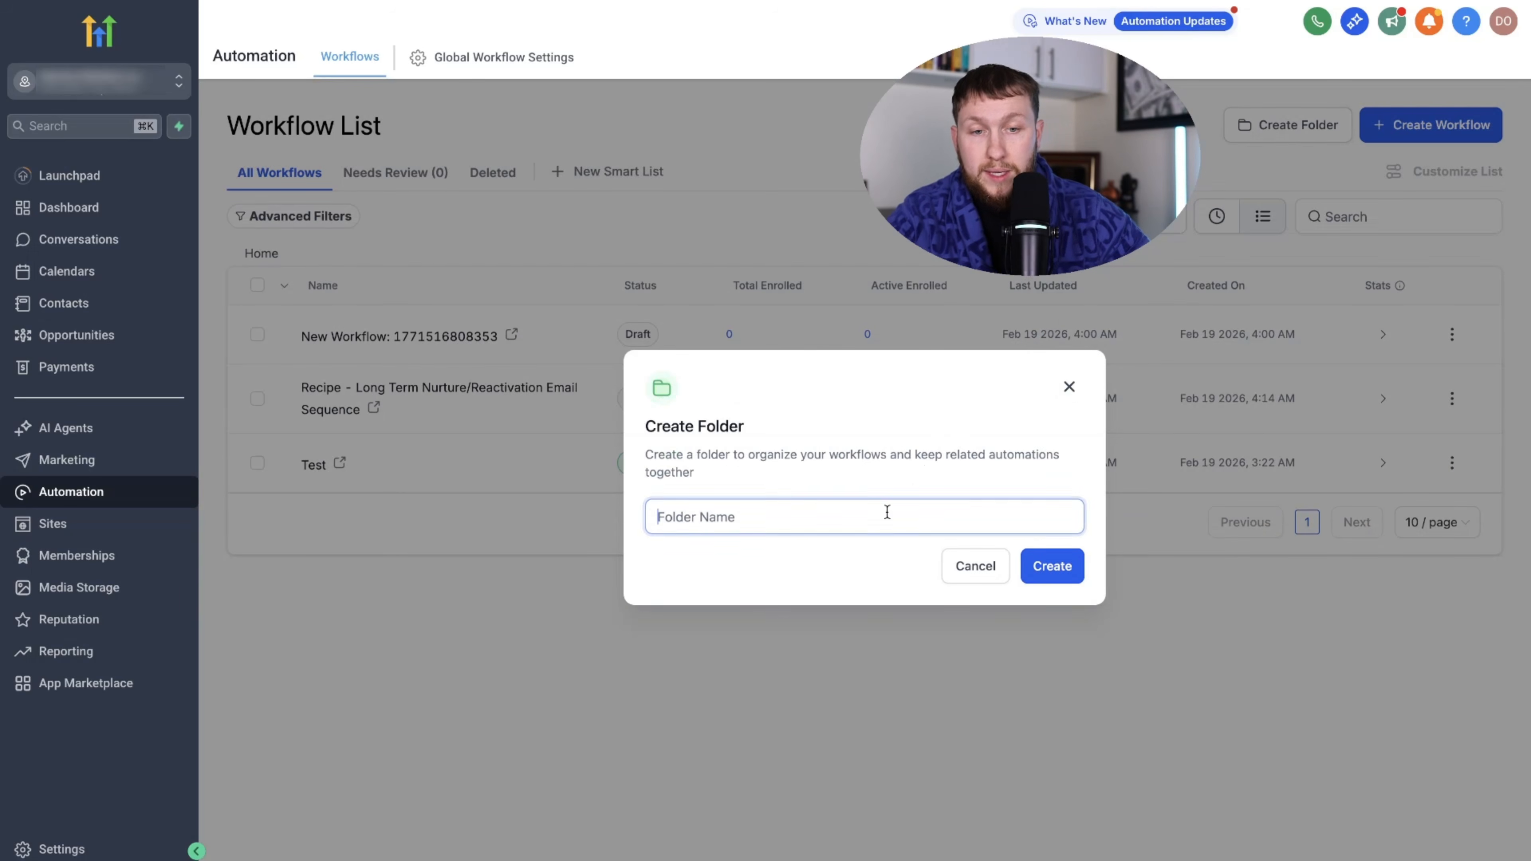
type("Ai fold")
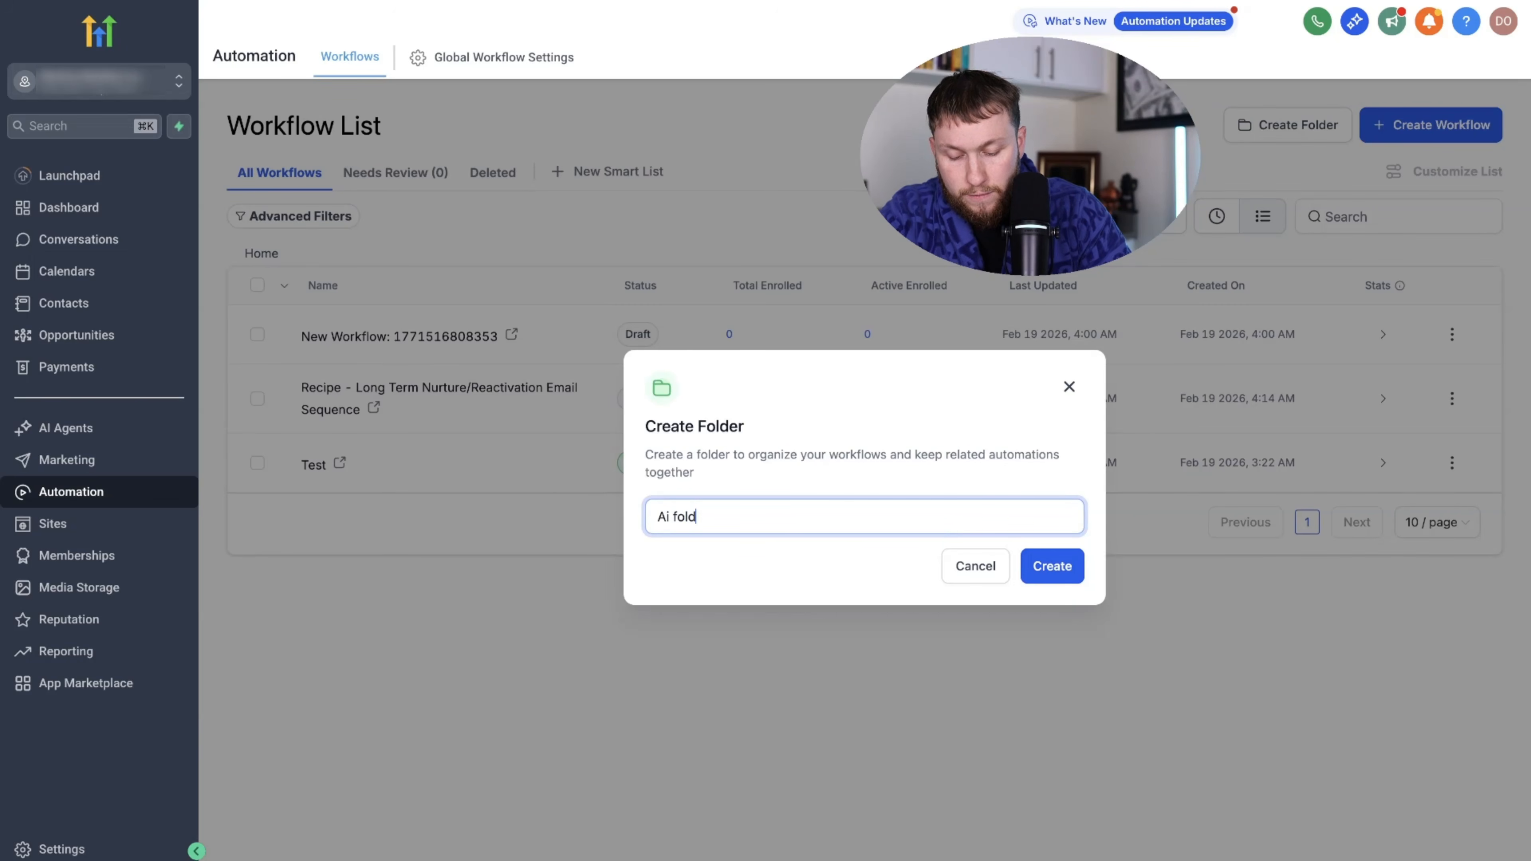
type("er")
left_click(1028, 567)
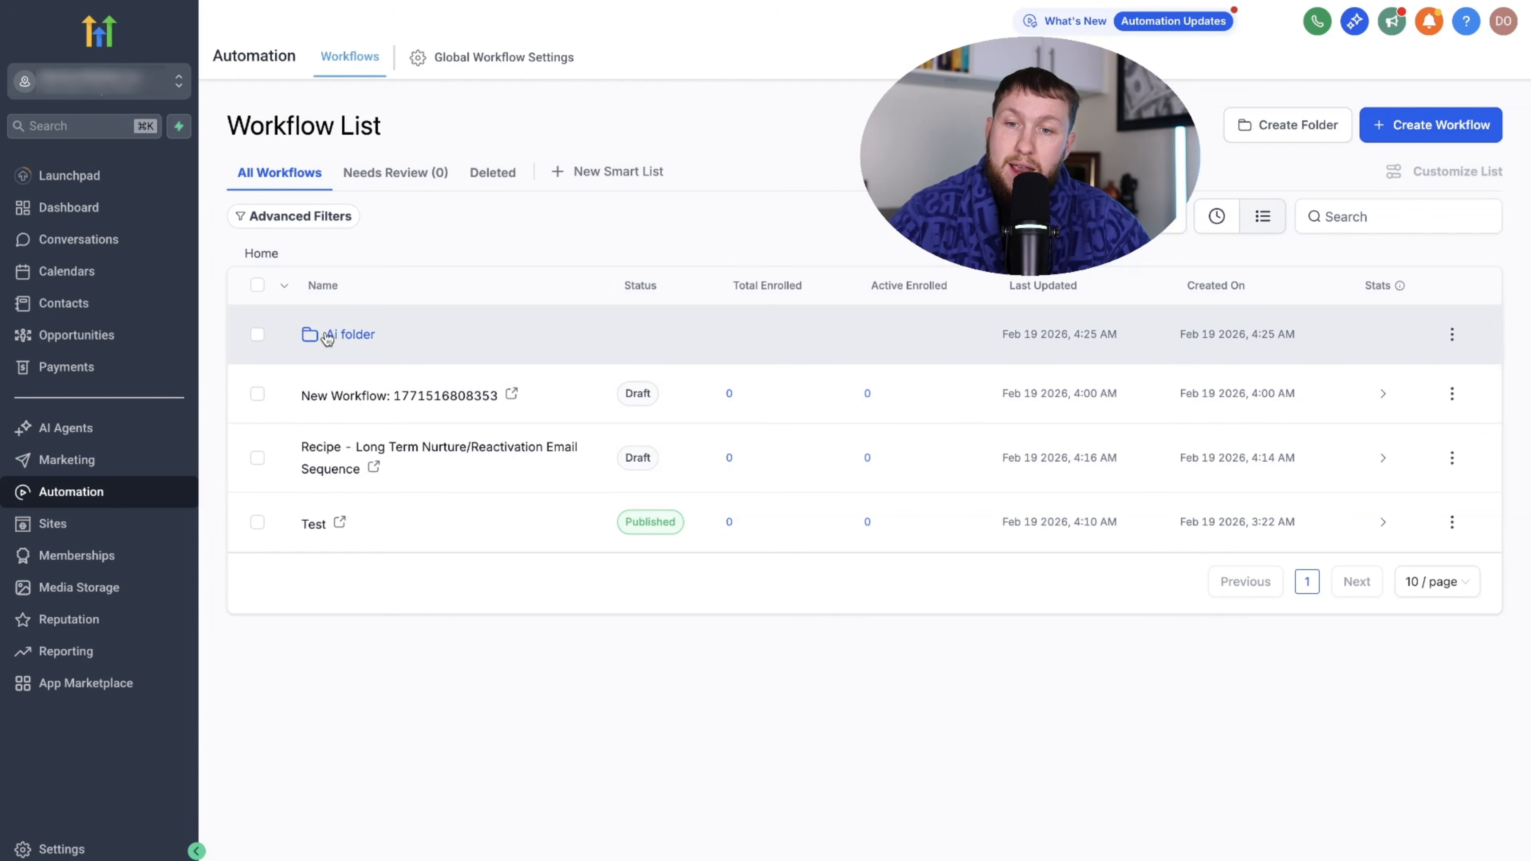
left_click(258, 394)
left_click(258, 457)
left_click(257, 522)
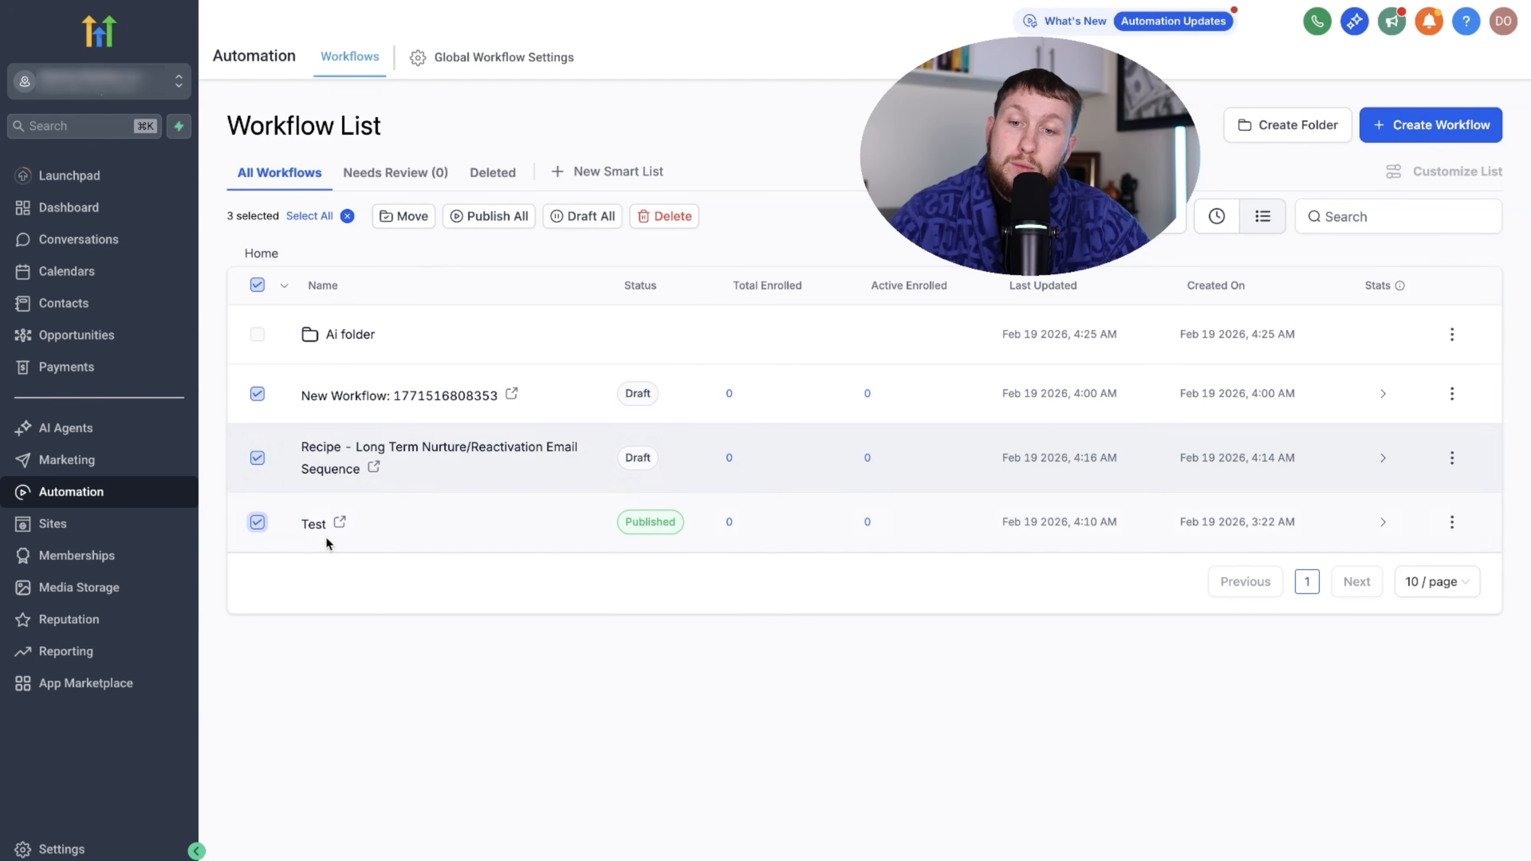
left_click(405, 218)
left_click(663, 428)
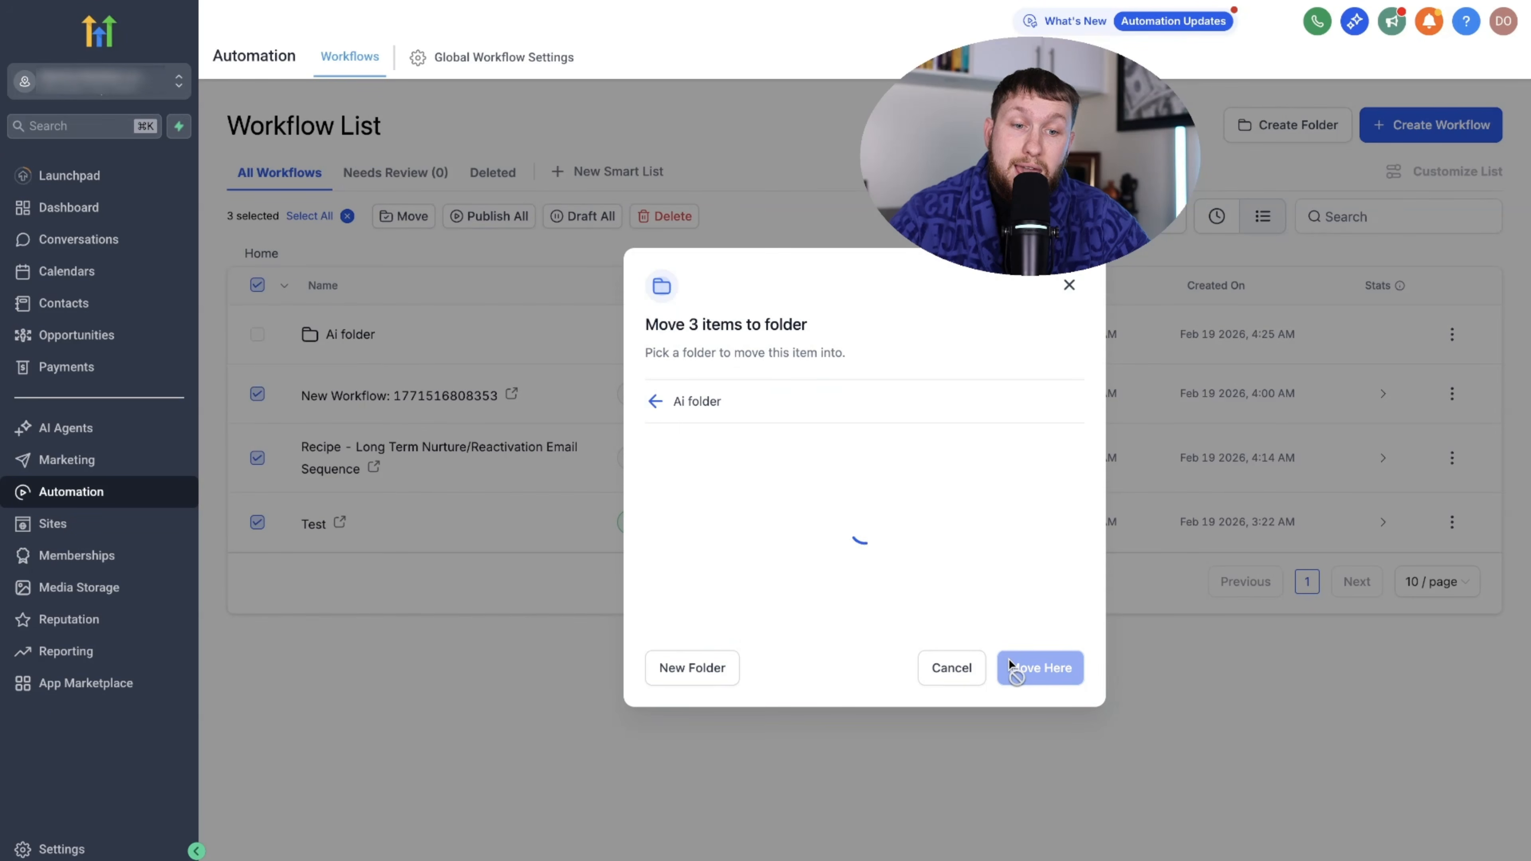
left_click(1012, 666)
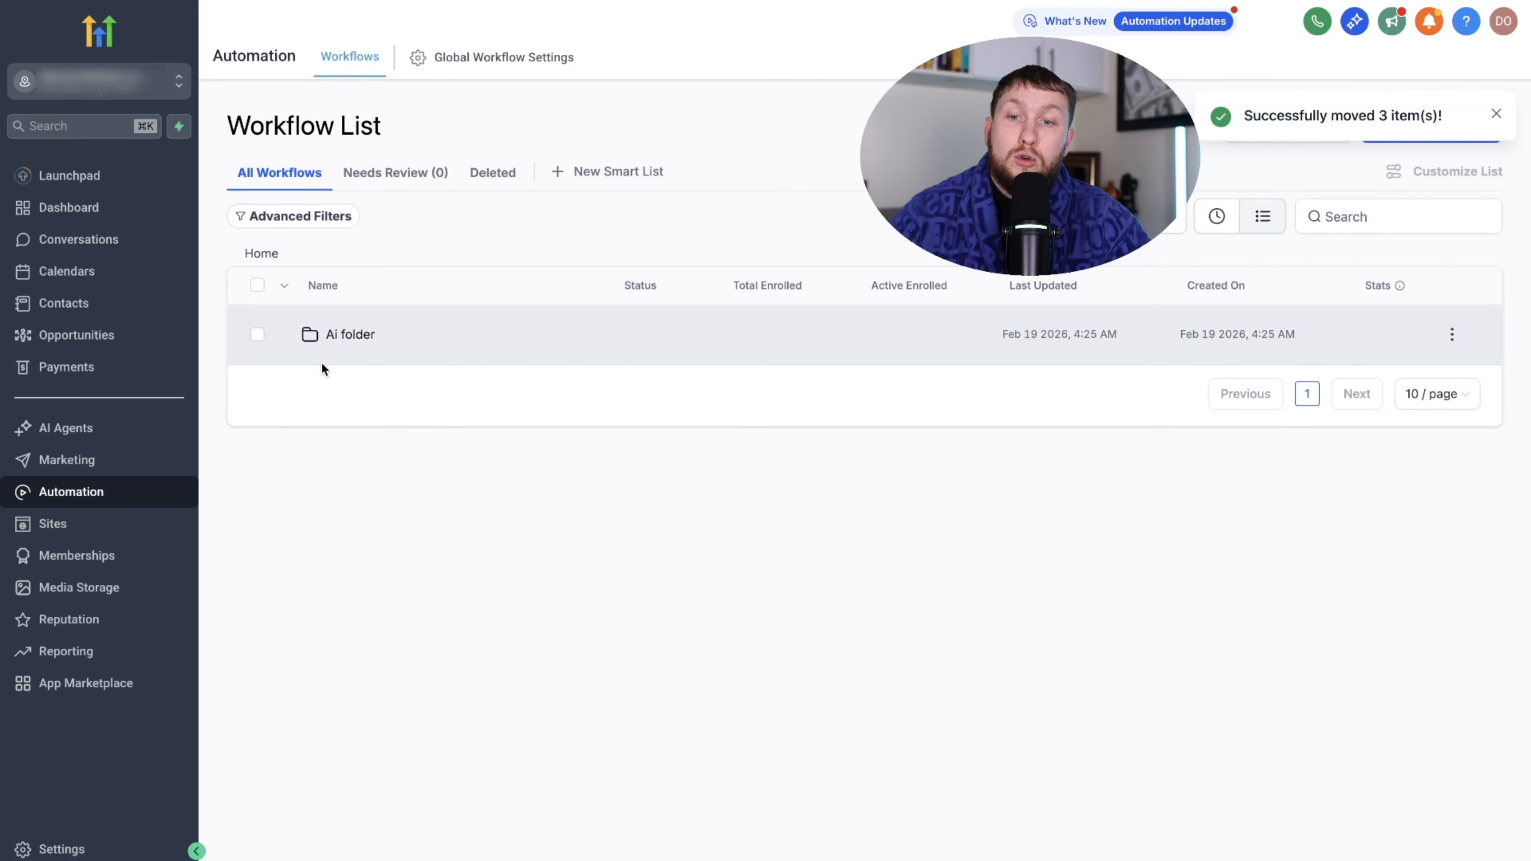
left_click(349, 333)
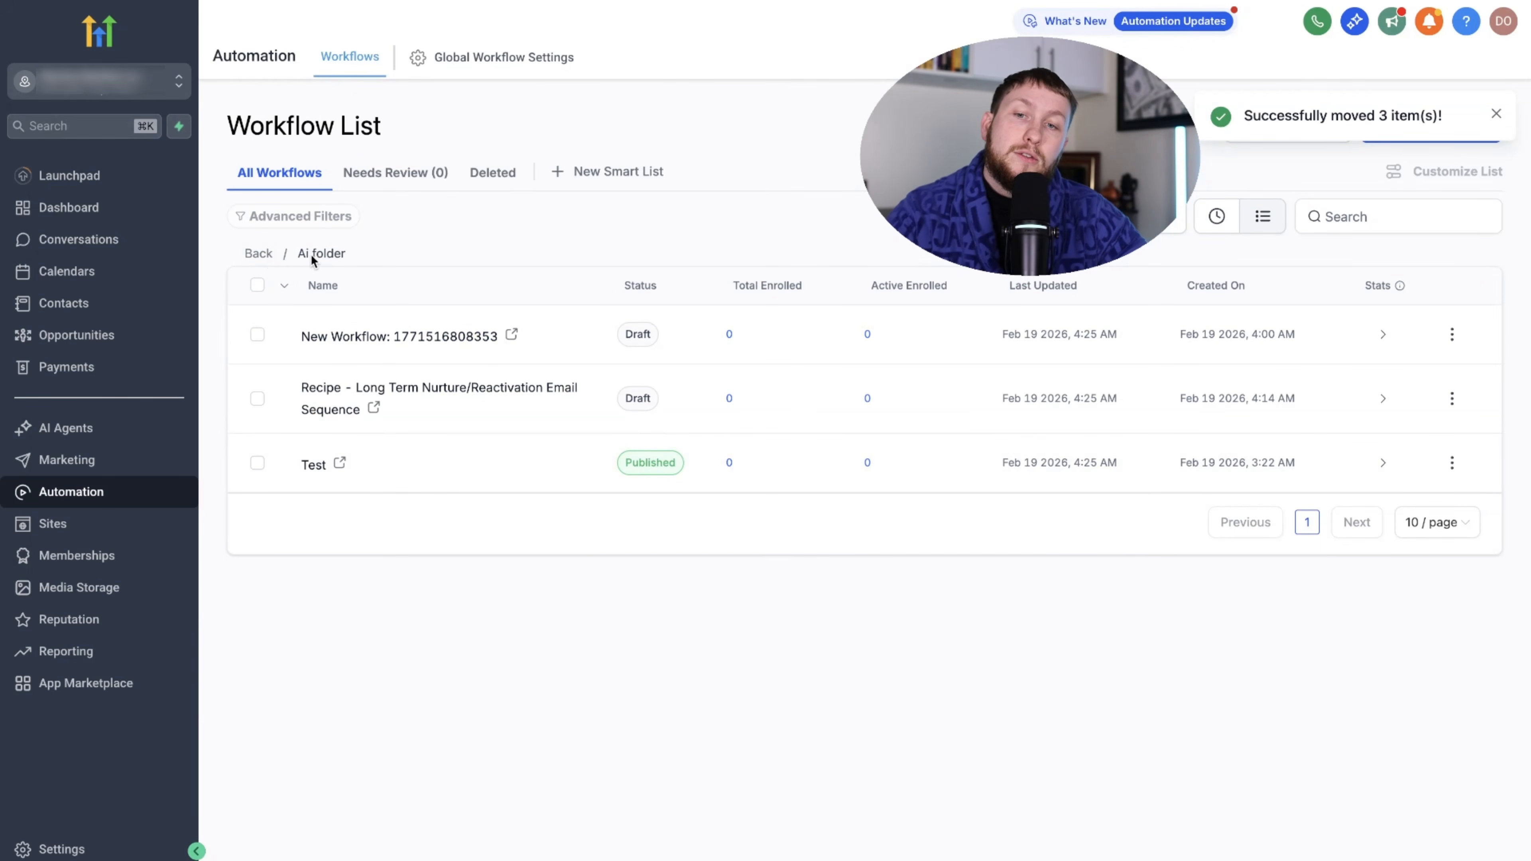
left_click(258, 253)
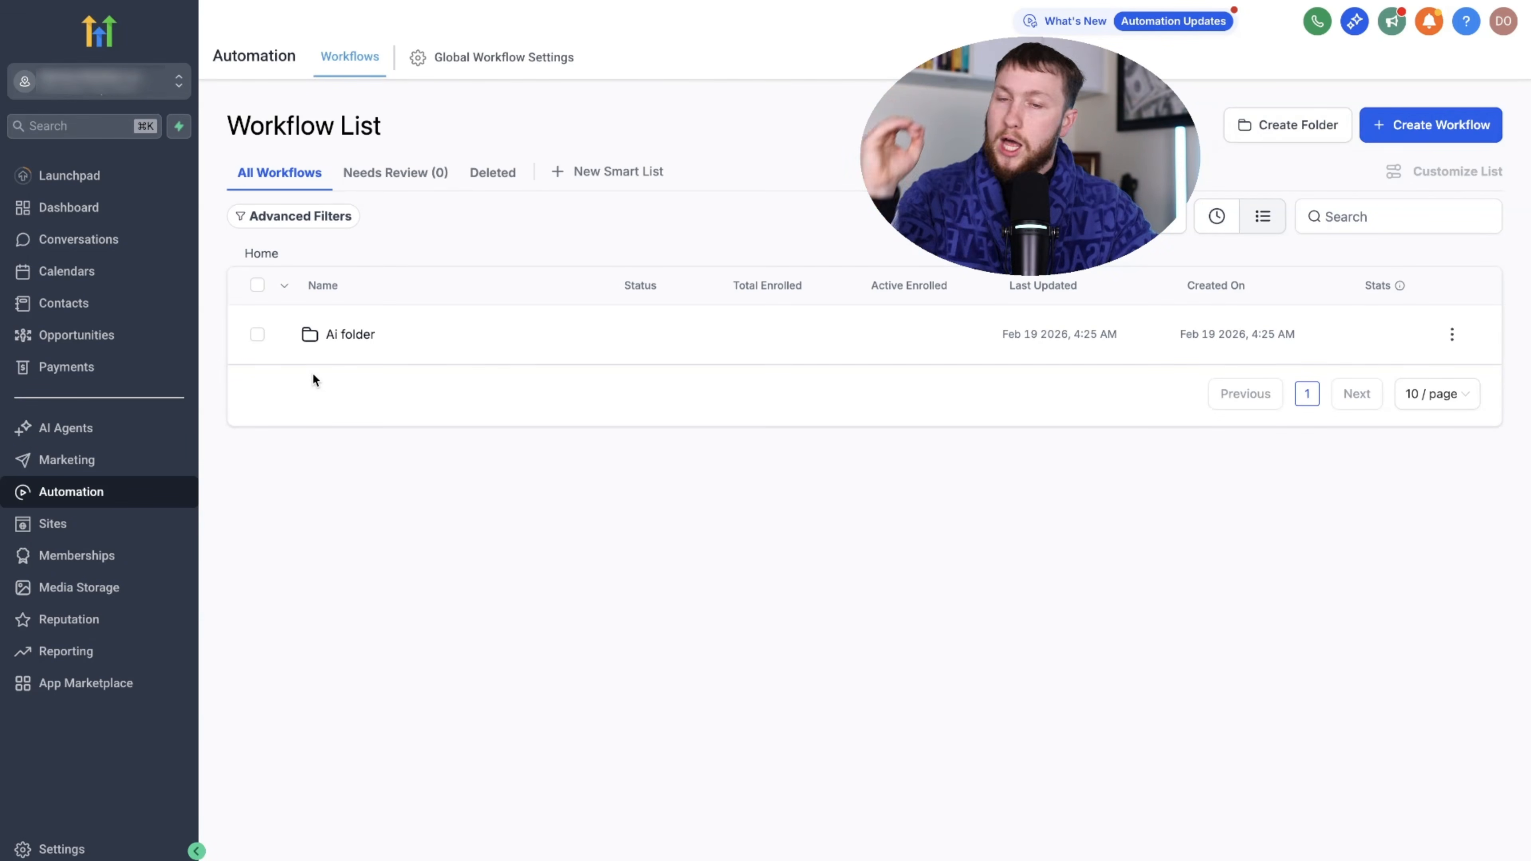
- Check the Needs Review and Deleted views, then add a new smart list and close its panel
left_click(354, 176)
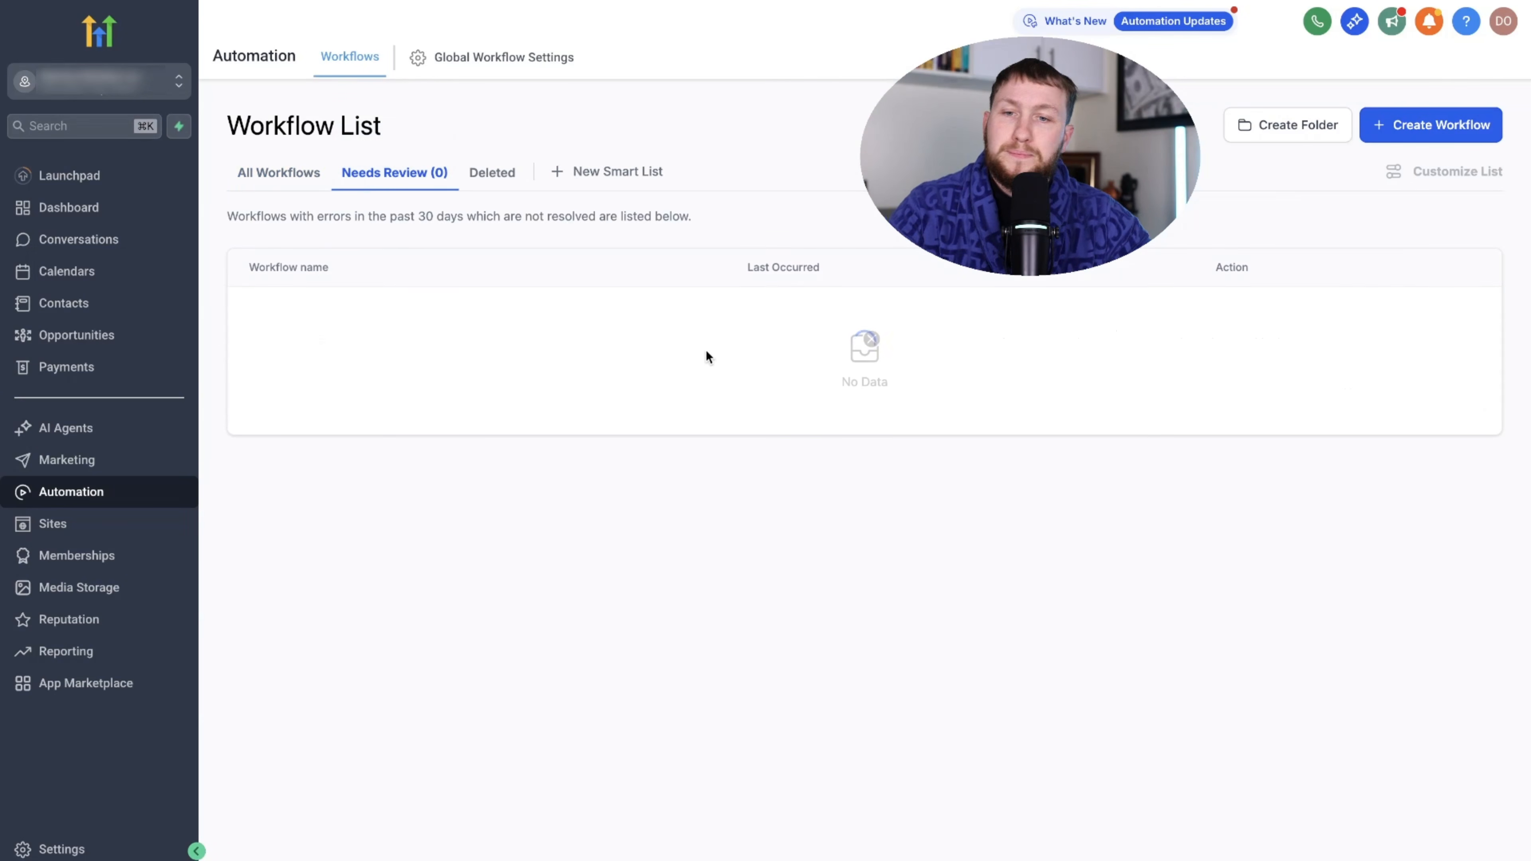
left_click(482, 176)
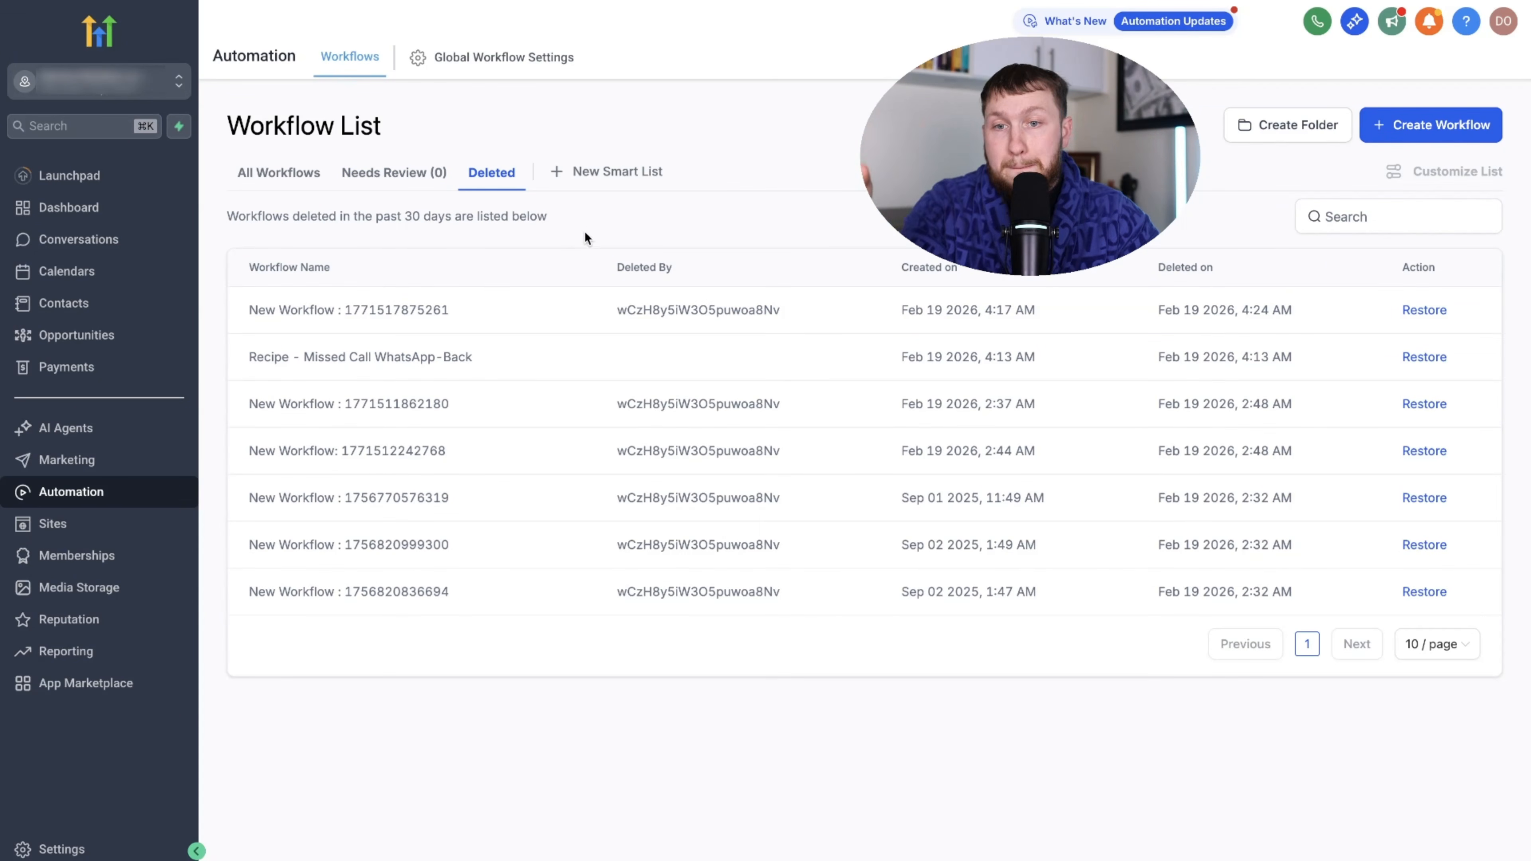
left_click(632, 176)
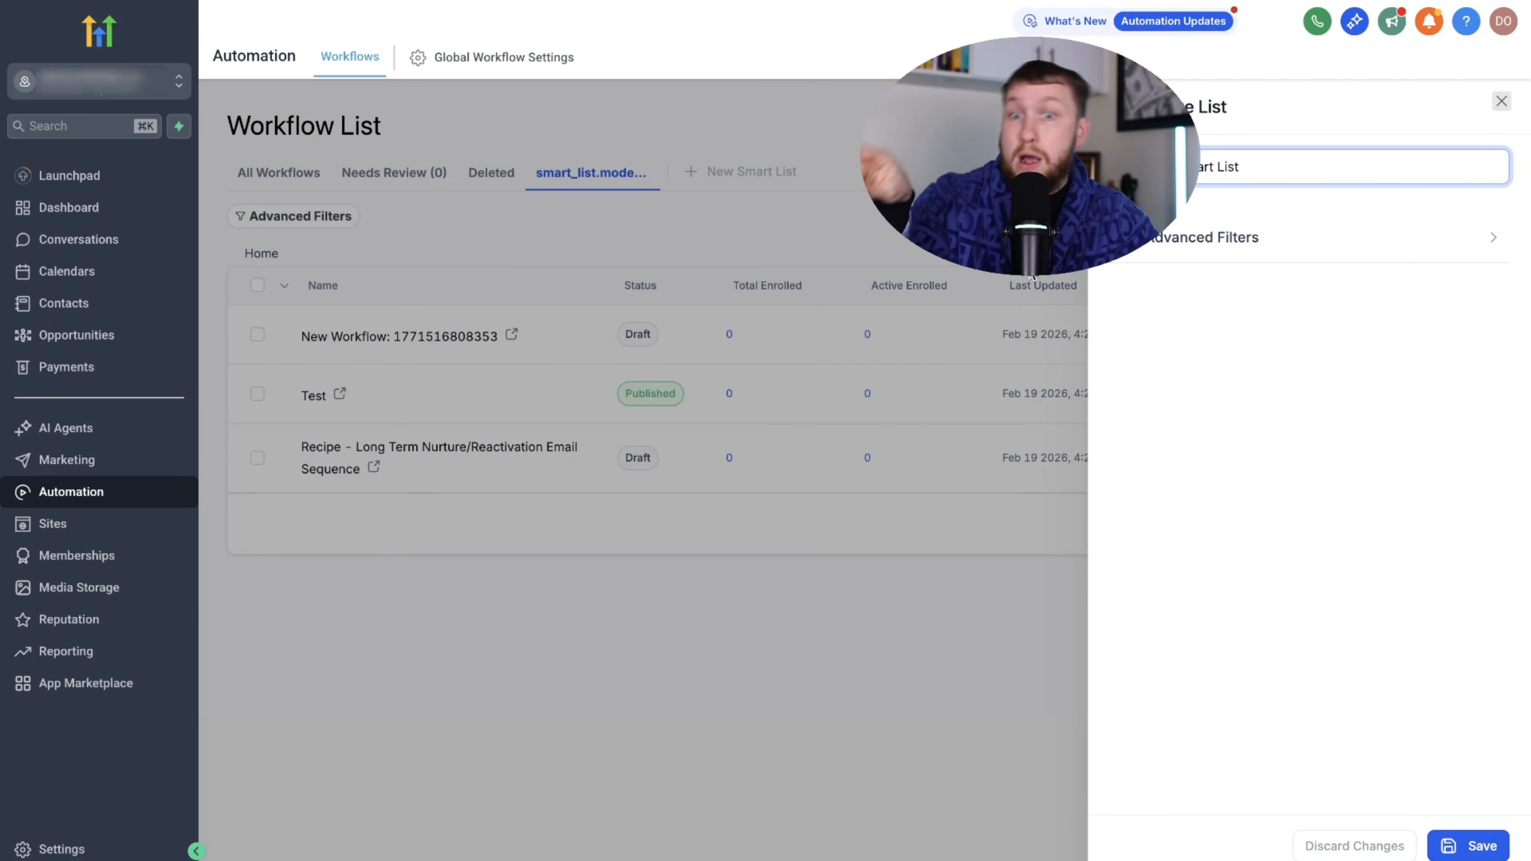
left_click(1502, 101)
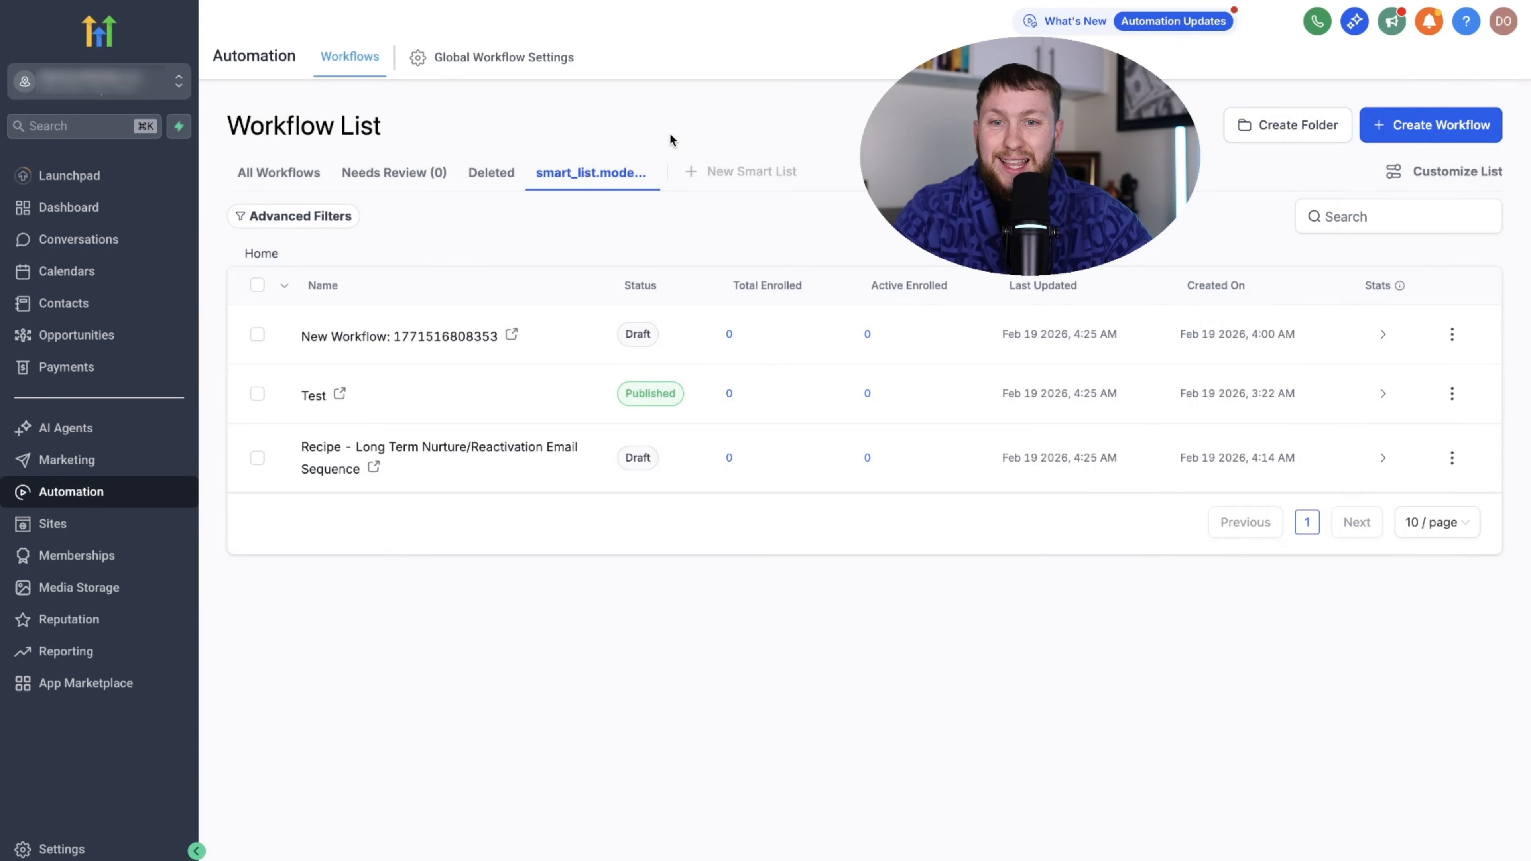
left_click(463, 65)
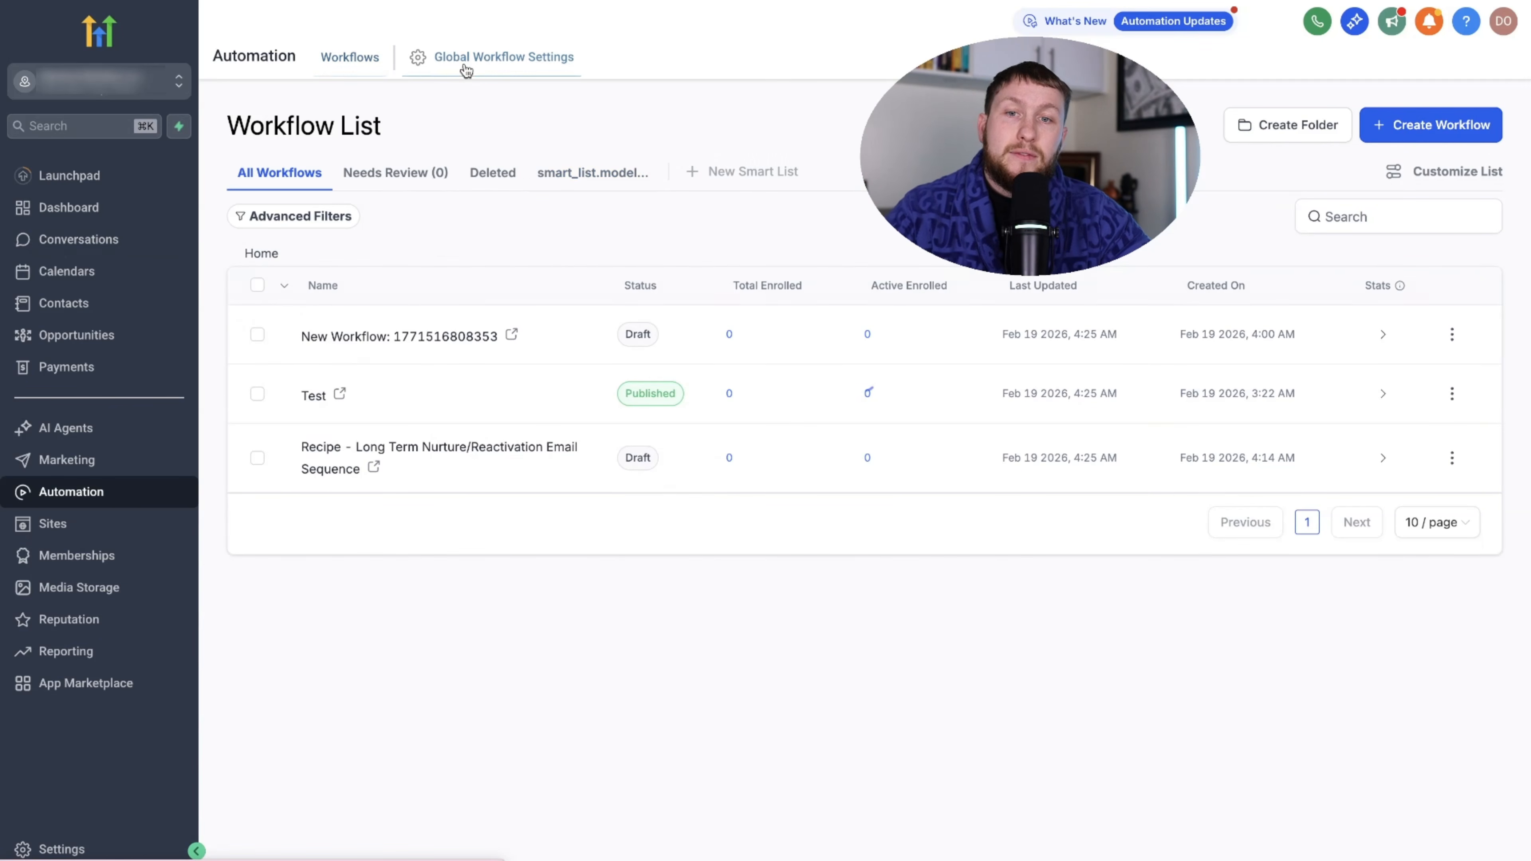
- Browse the Global Workflow Settings and try switching on workflow error notifications
scroll(622, 389, "down", 6)
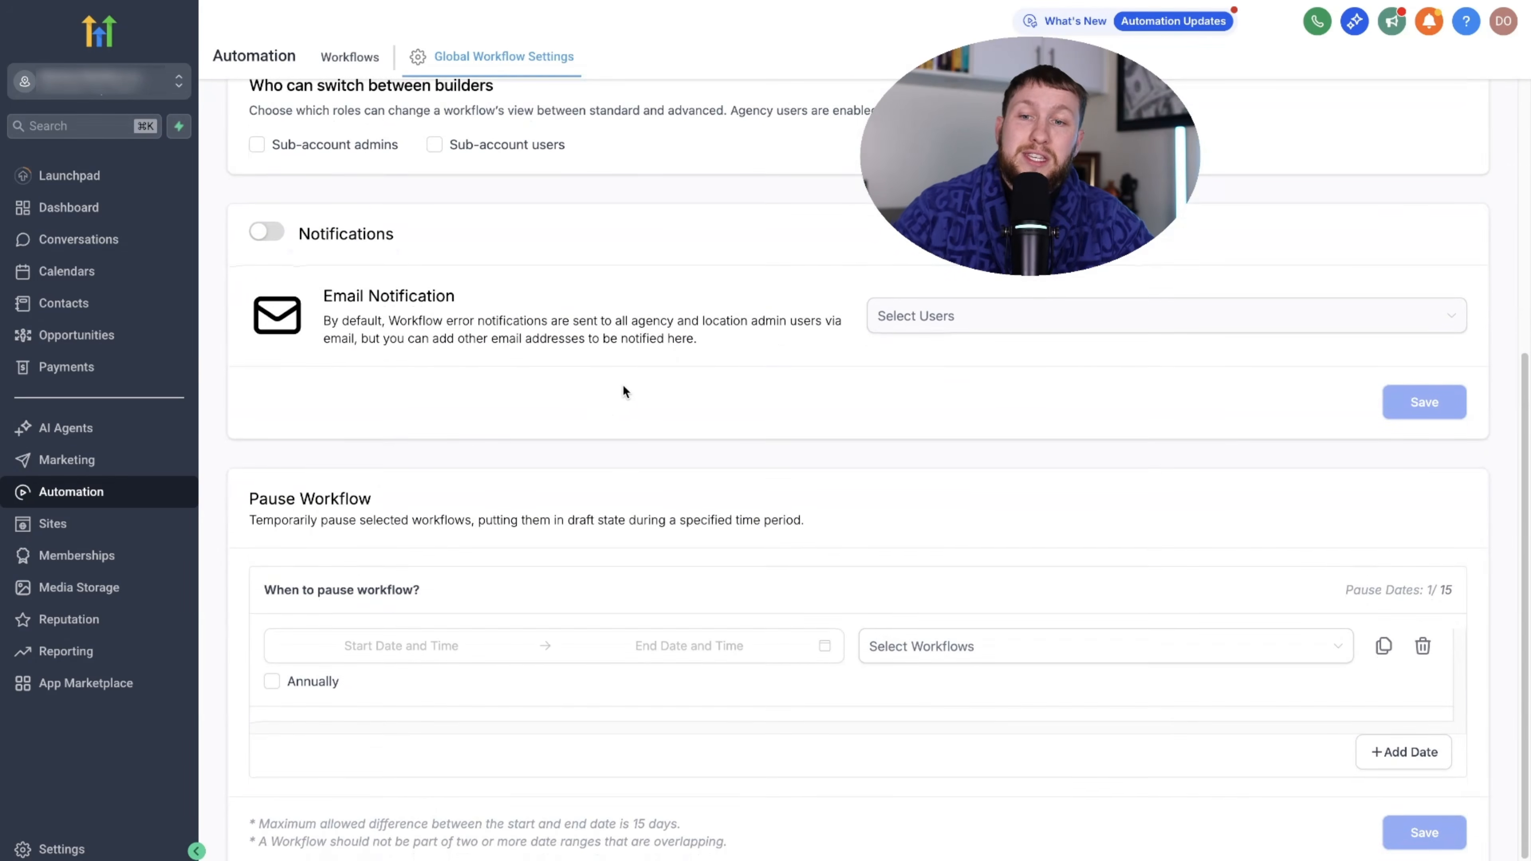
scroll(630, 391, "down", 1)
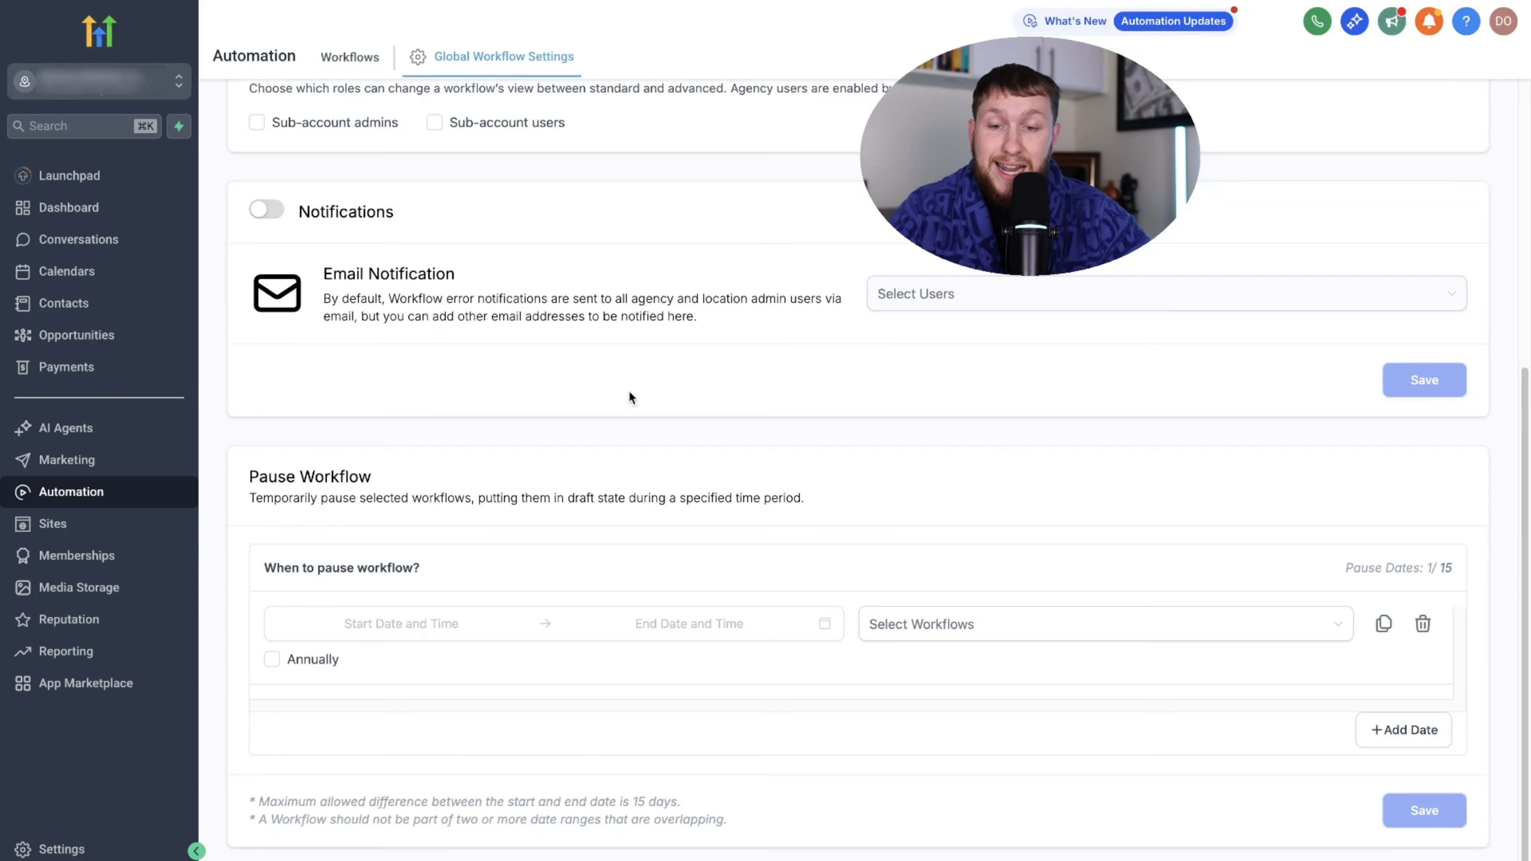
scroll(663, 398, "up", 7)
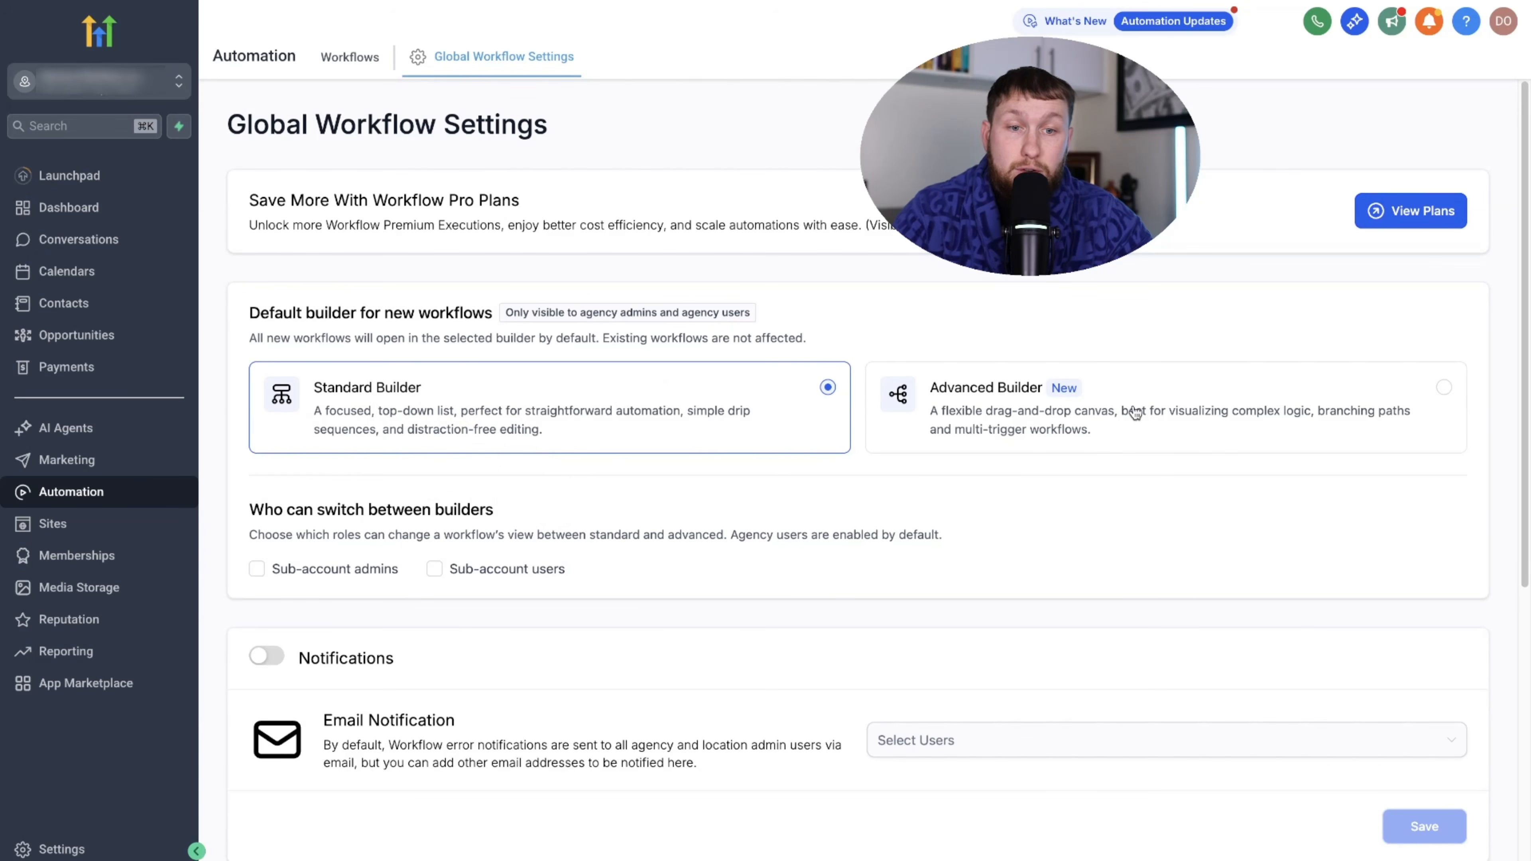
scroll(724, 533, "down", 6)
scroll(425, 424, "up", 4)
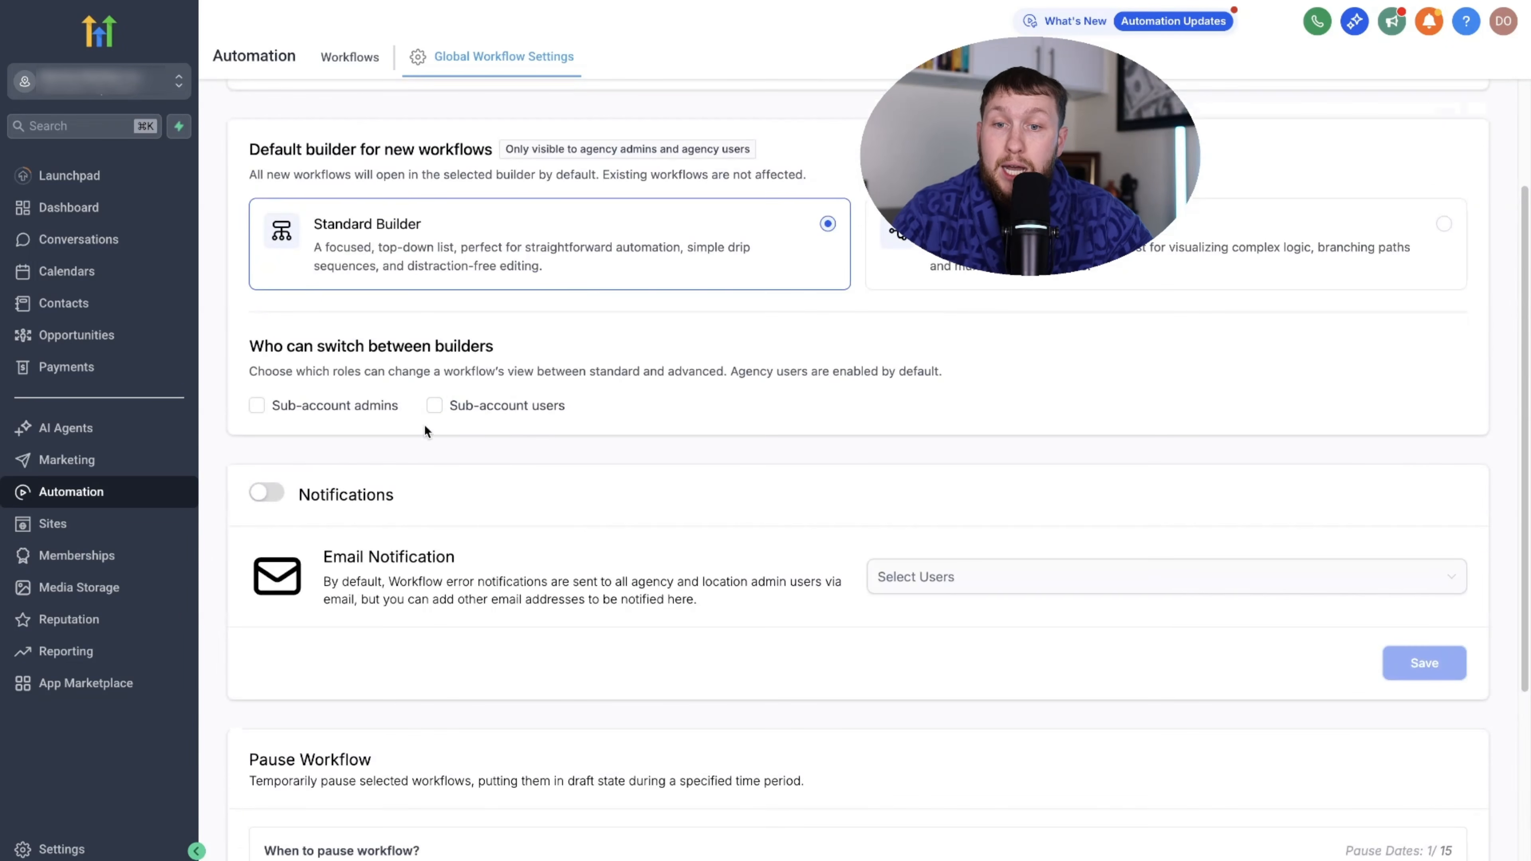
scroll(523, 599, "down", 5)
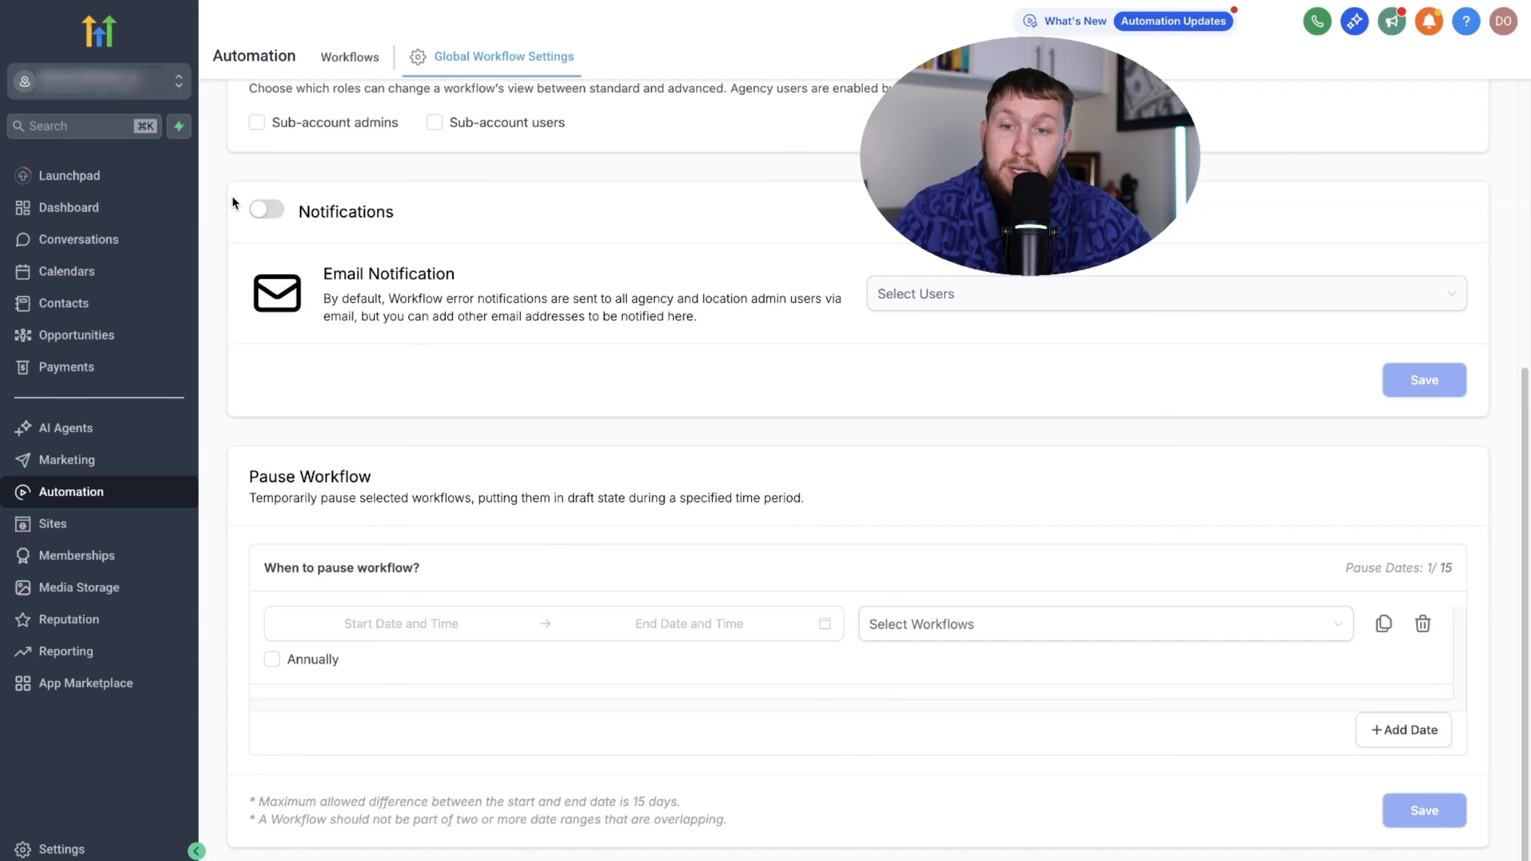
left_click(263, 216)
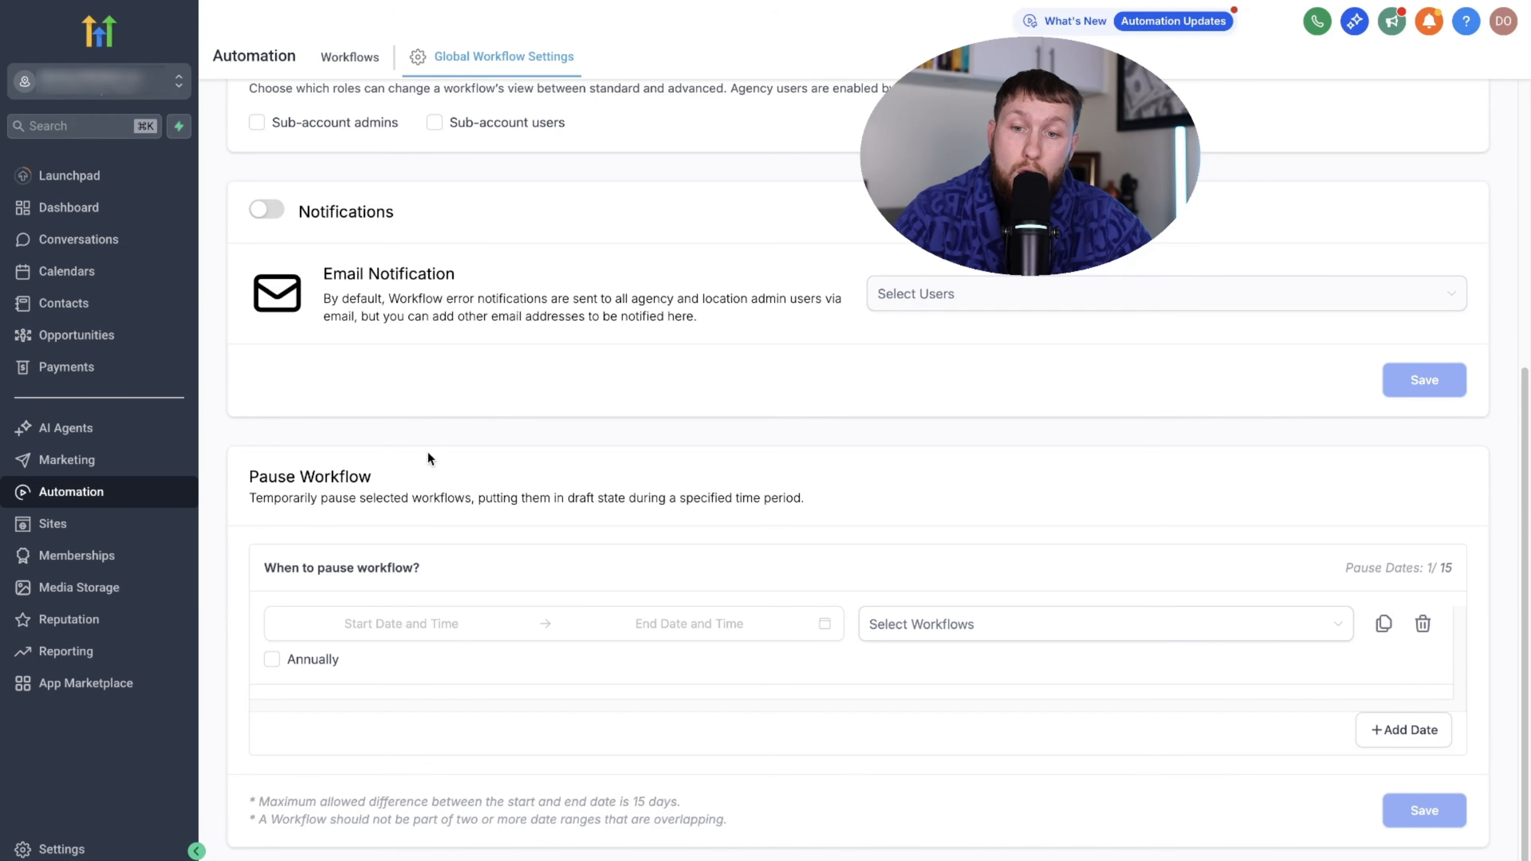
scroll(502, 595, "up", 5)
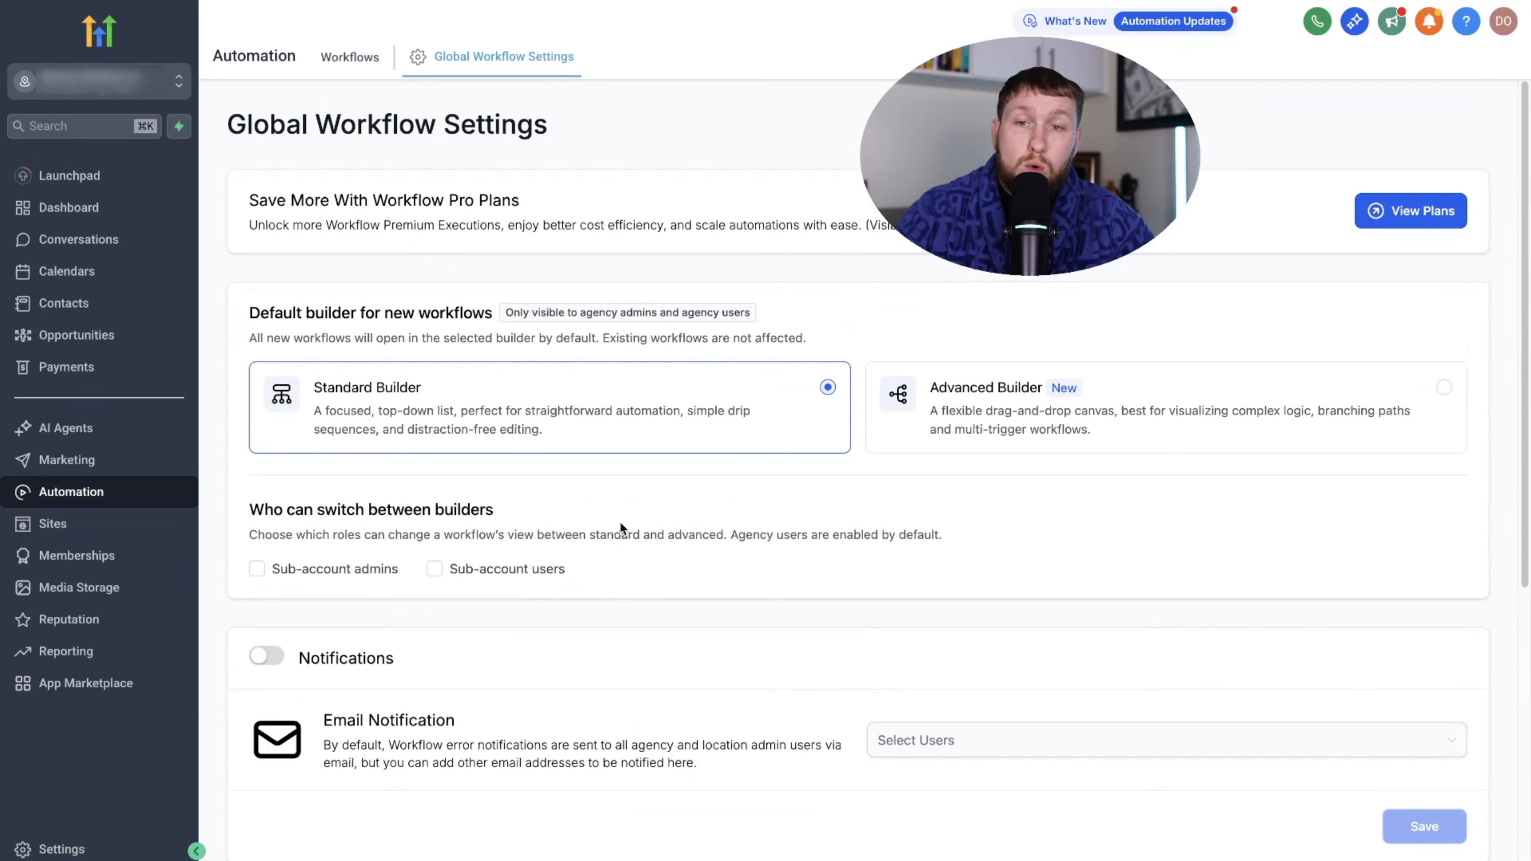
- Return to the Workflow List showing only the Ai folder
left_click(350, 57)
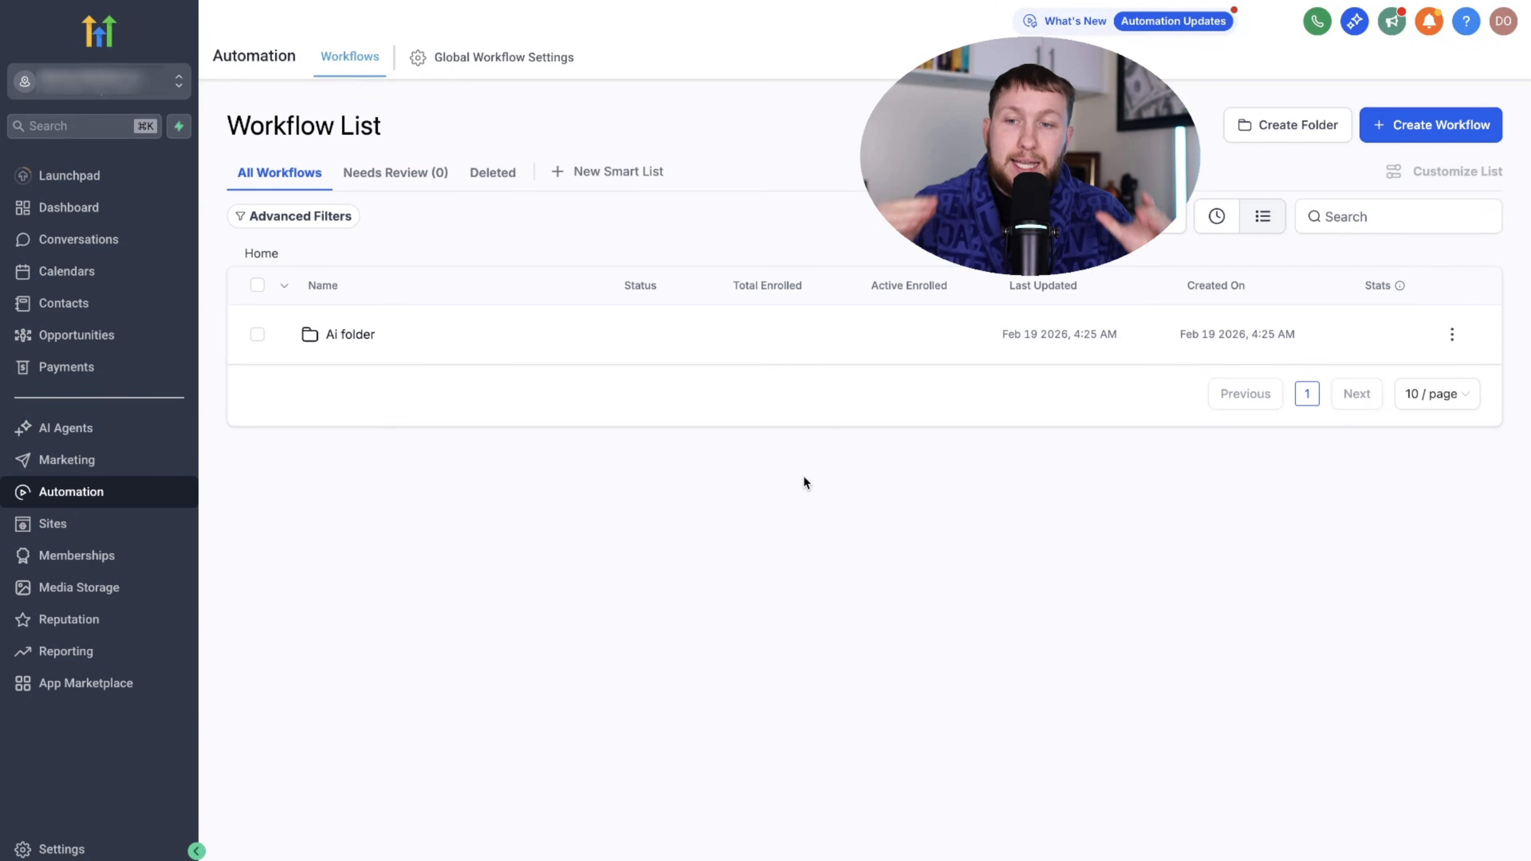
left_click(49, 433)
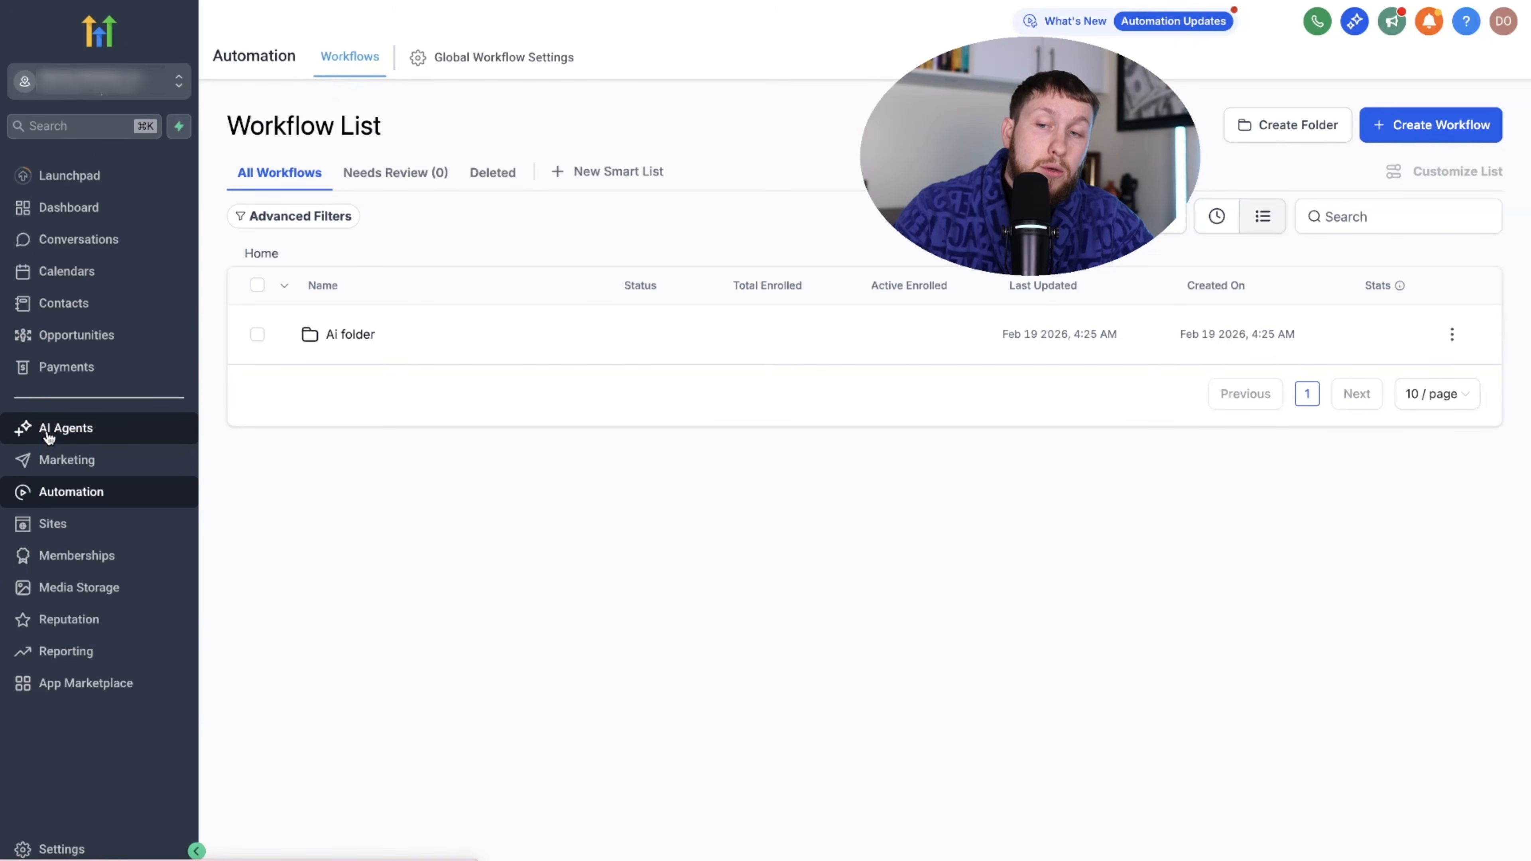